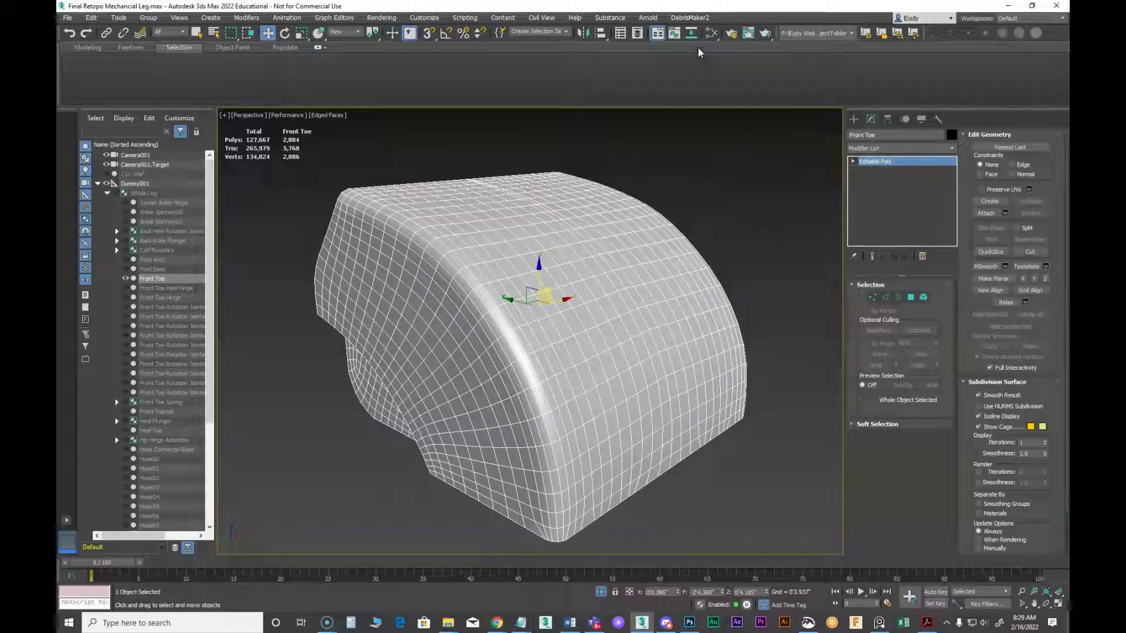
Create a Physical Material named Front Toe in the Slate Material Editor and assign it to the selected toe
key("m")
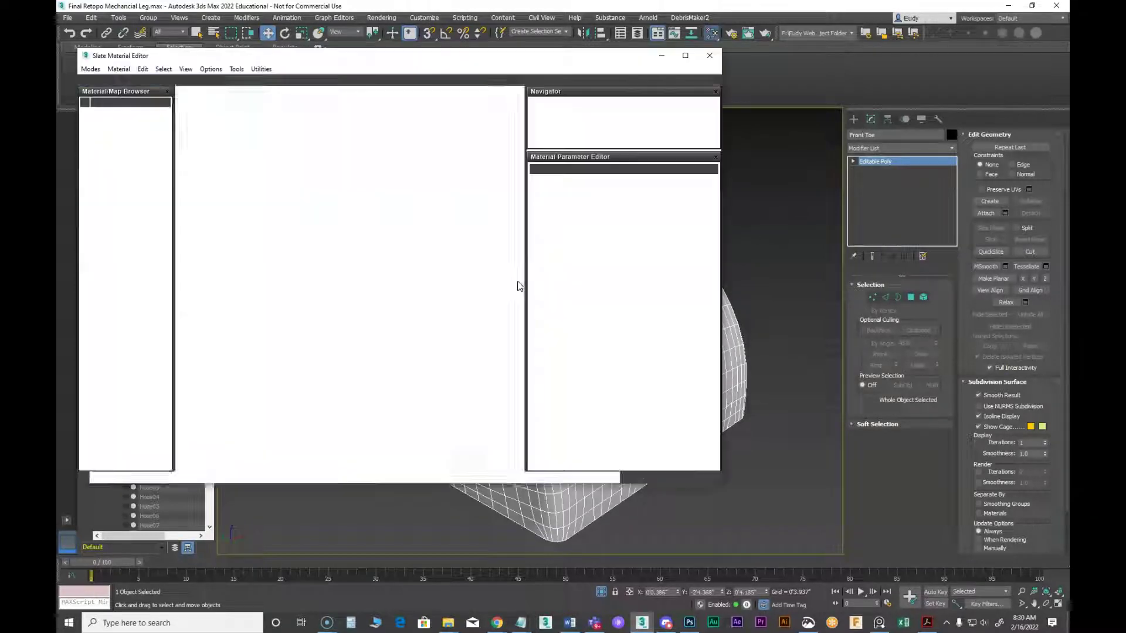
middle_click_drag(295, 116, 199, 215)
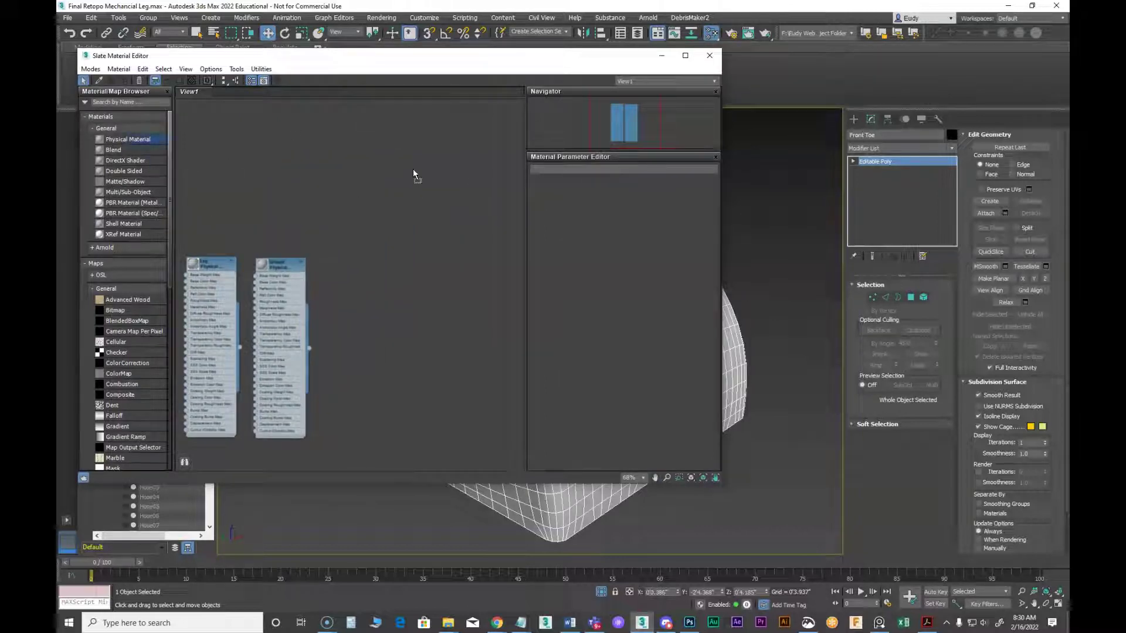
left_click_drag(413, 171, 414, 172)
left_click(556, 168)
type("Front T")
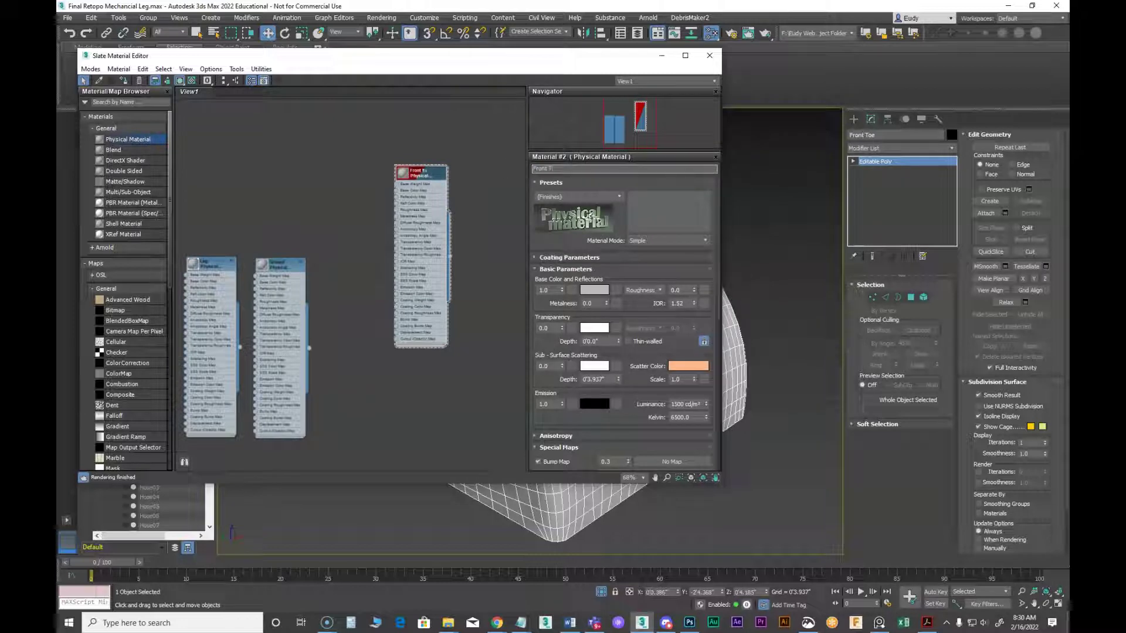
key("Return")
right_click(416, 177)
left_click(442, 188)
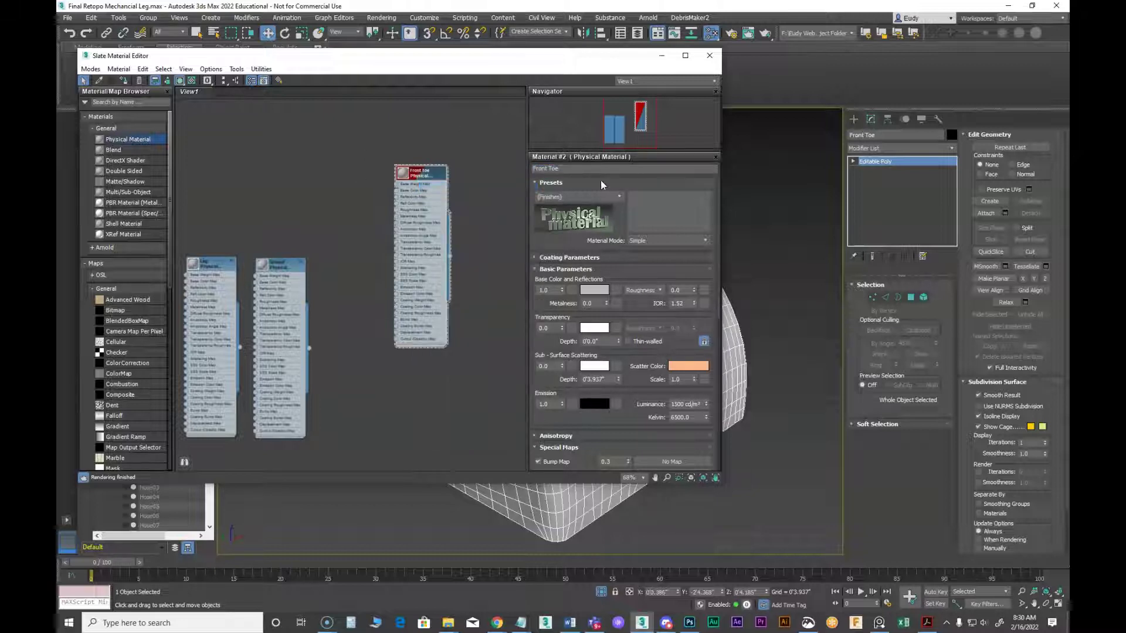
Apply the Matte Paint preset to the Front Toe material and set its base color to golden yellow (red 0.683, green 0.475, blue 0.0)
left_click(607, 196)
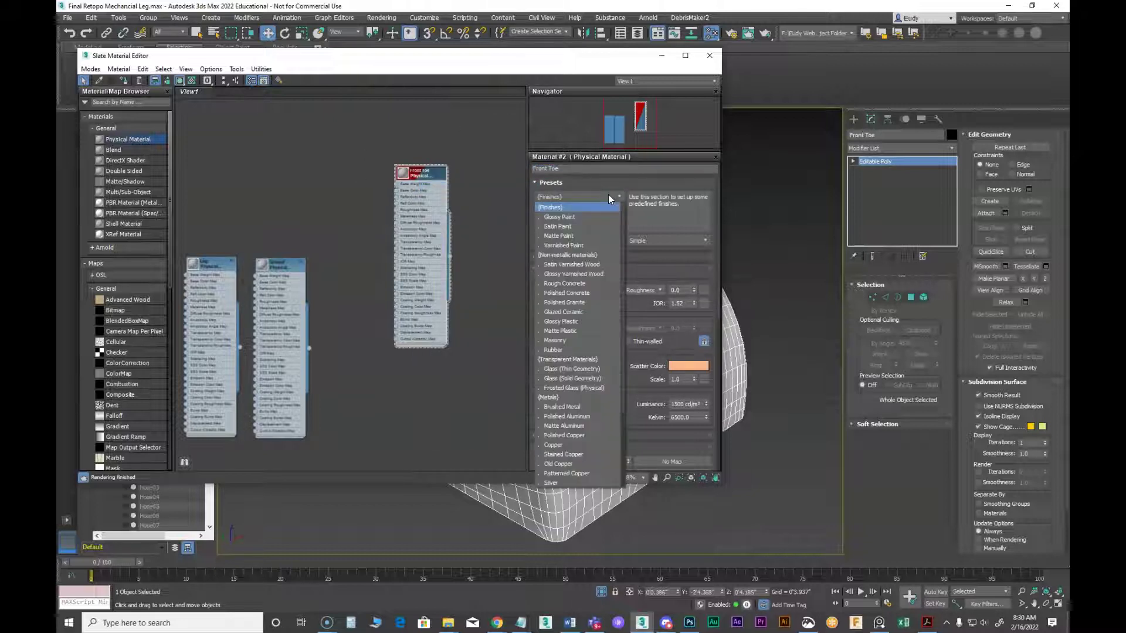
left_click(579, 237)
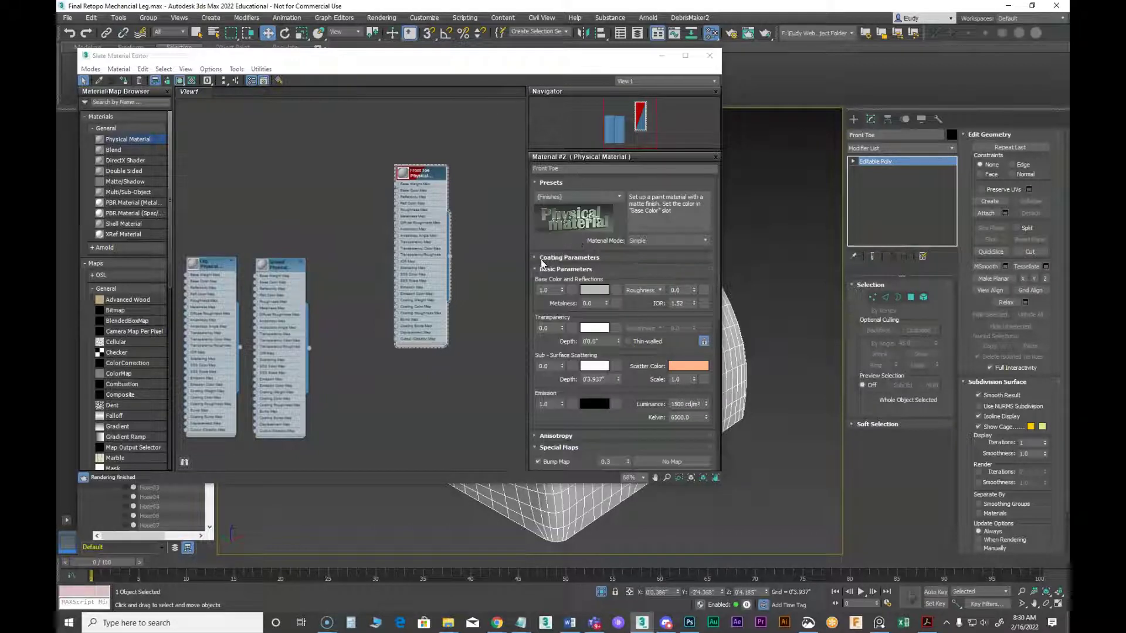
left_click(594, 289)
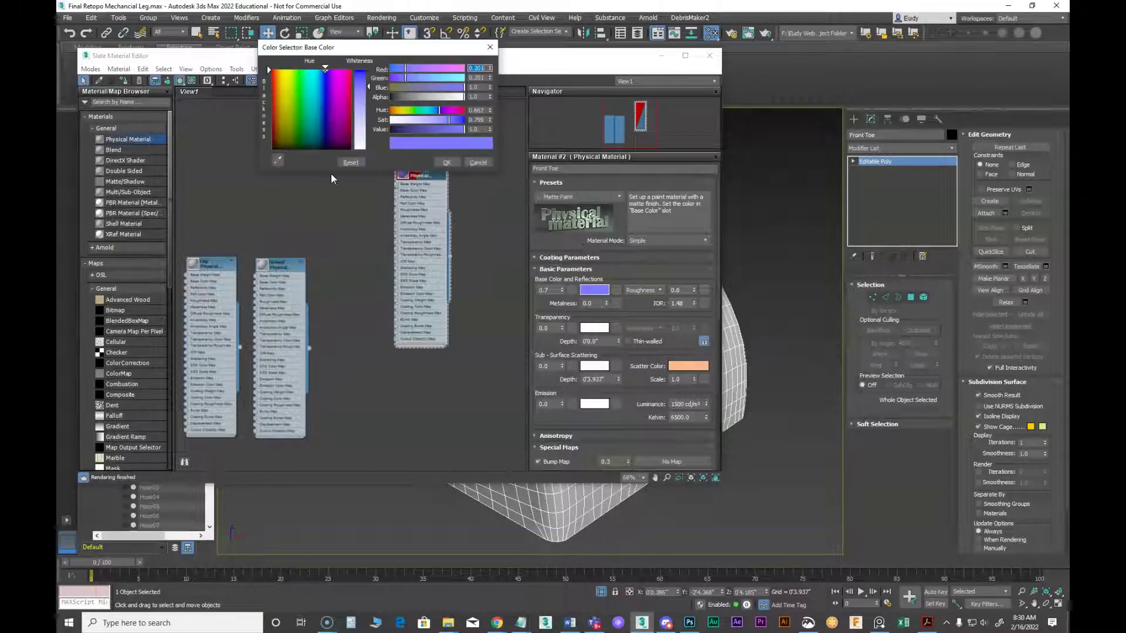
left_click_drag(302, 113, 284, 108)
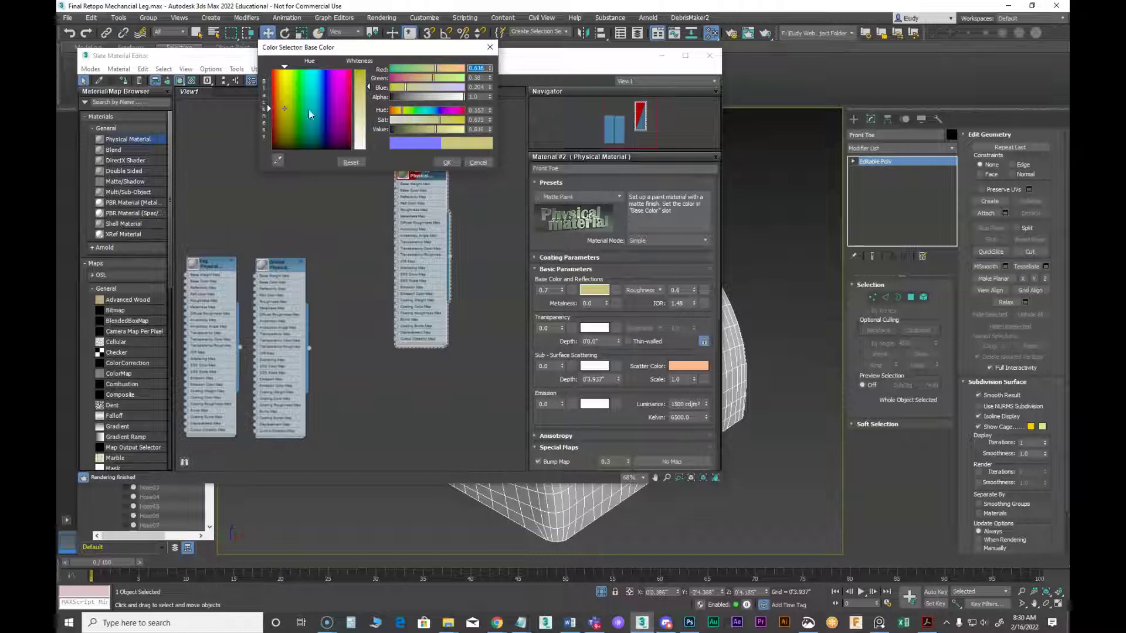
mouse_move(360, 75)
left_mouse_down()
mouse_move(623, 81)
mouse_move(654, 104)
left_mouse_up()
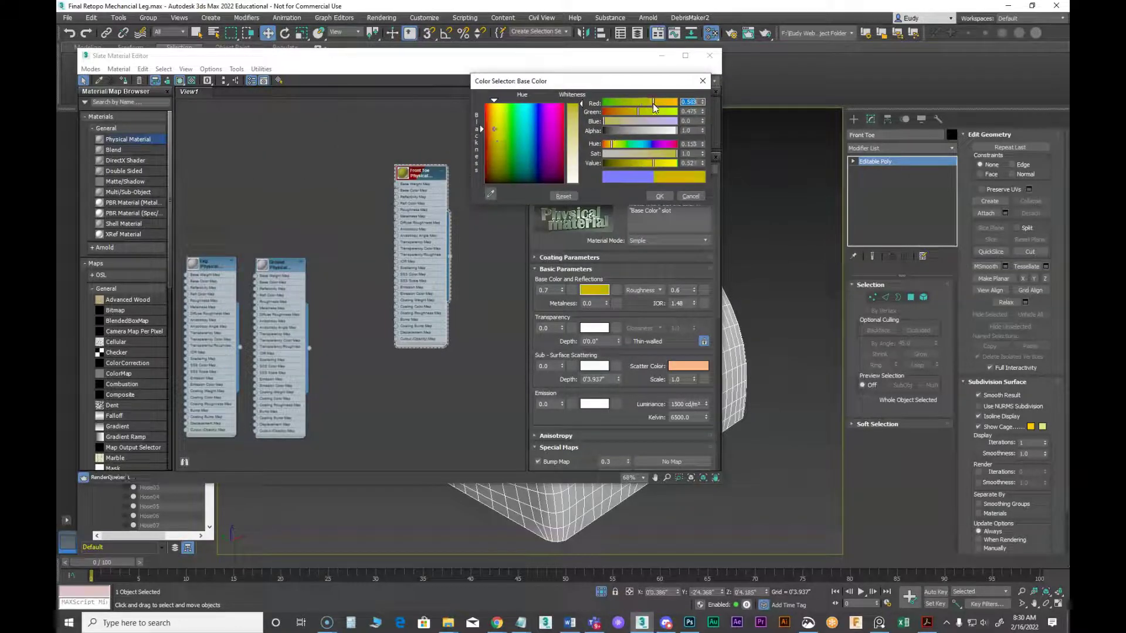
left_click(656, 195)
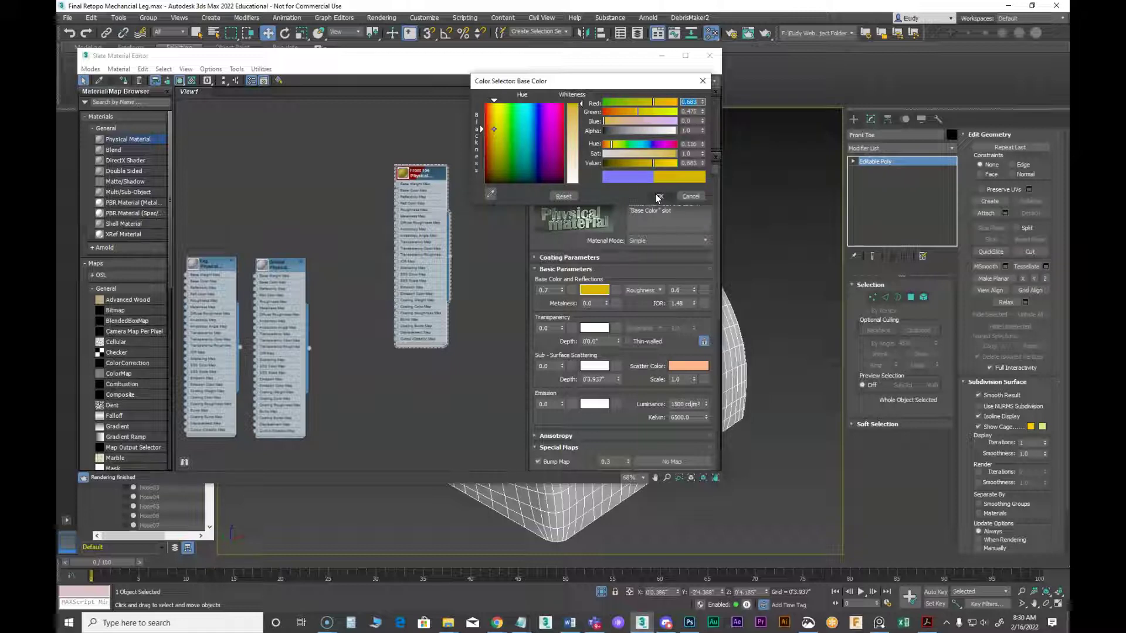
left_click(658, 197)
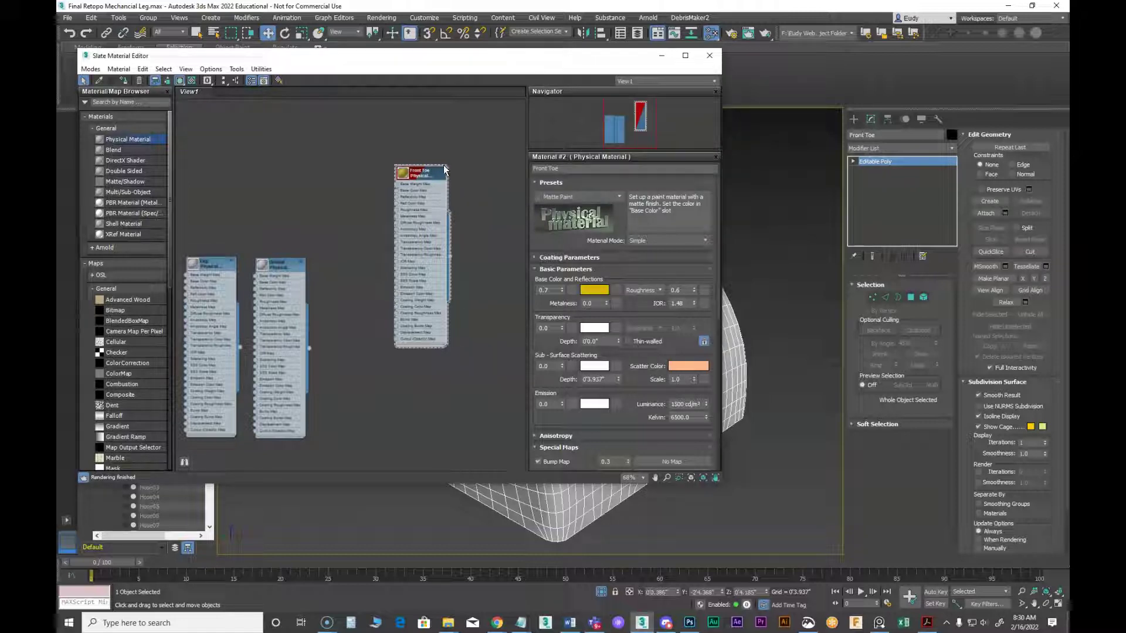
Assign the yellow Front Toe material to the toe and switch the viewport to Standard shading to show it
right_click(424, 177)
left_click(448, 190)
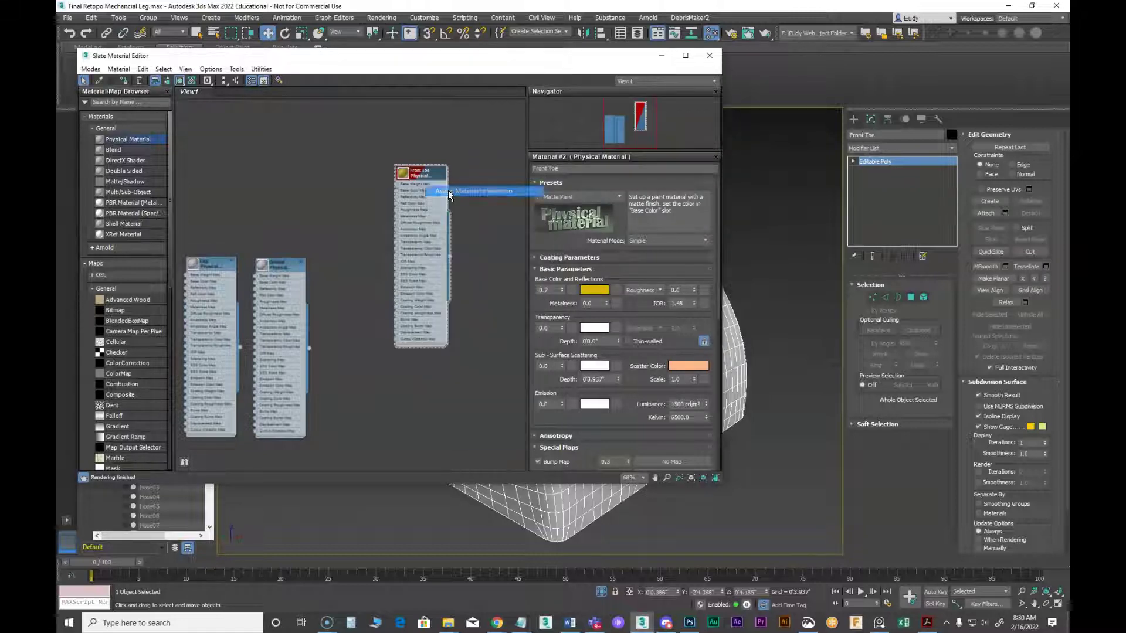
left_click_drag(572, 55, 568, 308)
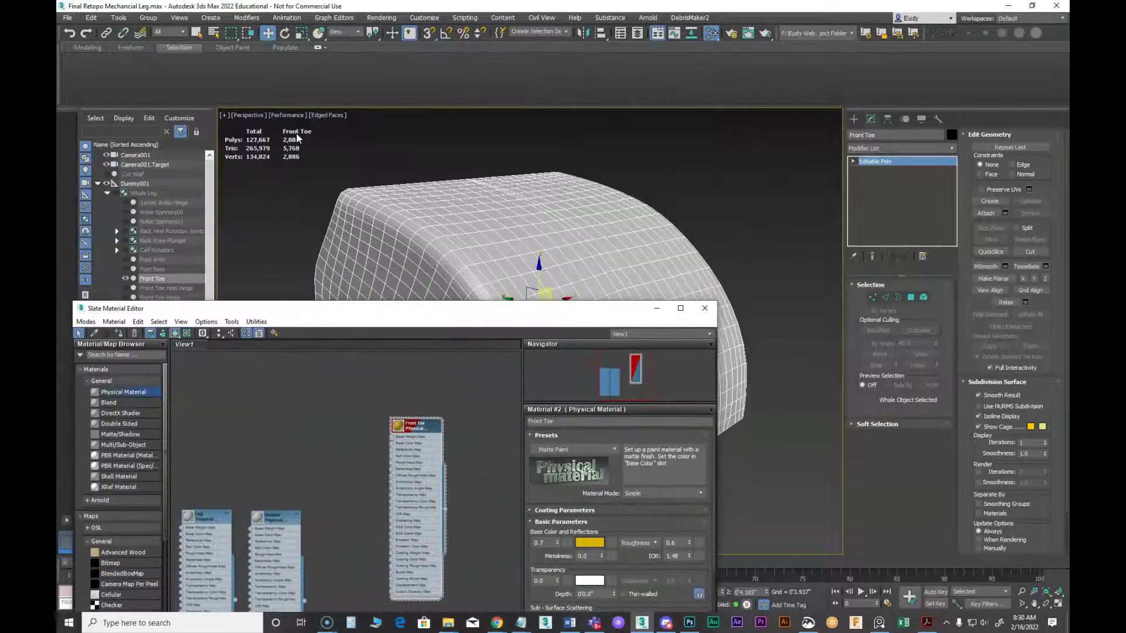
left_click(293, 117)
left_click(307, 152)
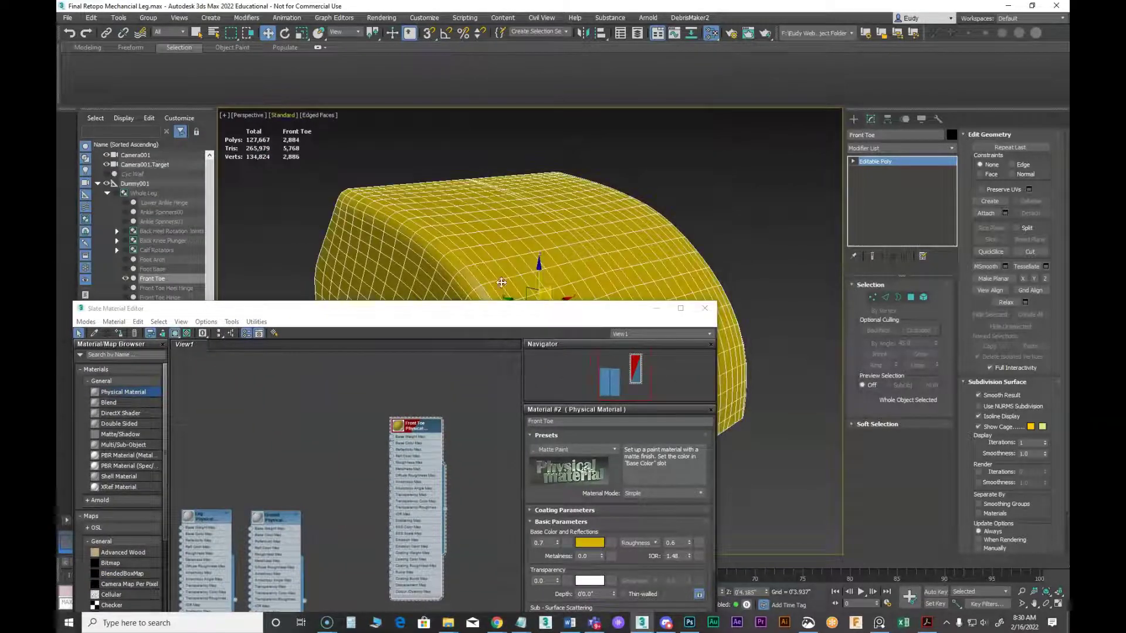
left_click_drag(529, 314, 570, 498)
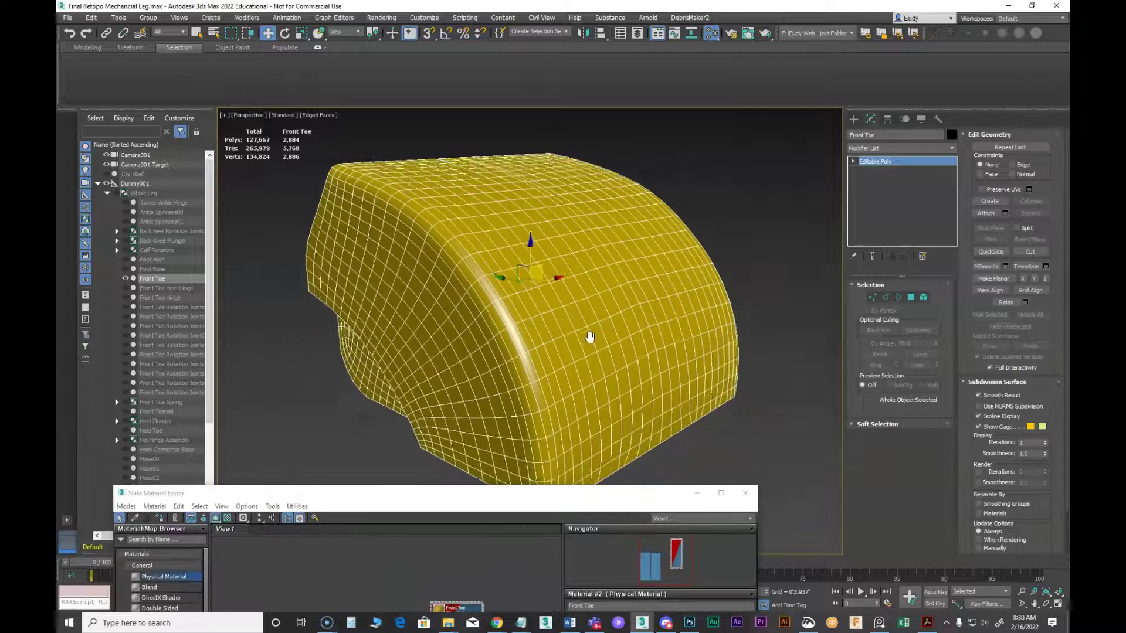
mouse_move(608, 316)
middle_mouse_down("alt")
mouse_move(584, 277)
mouse_move(629, 245)
mouse_move(609, 322)
middle_mouse_up("alt")
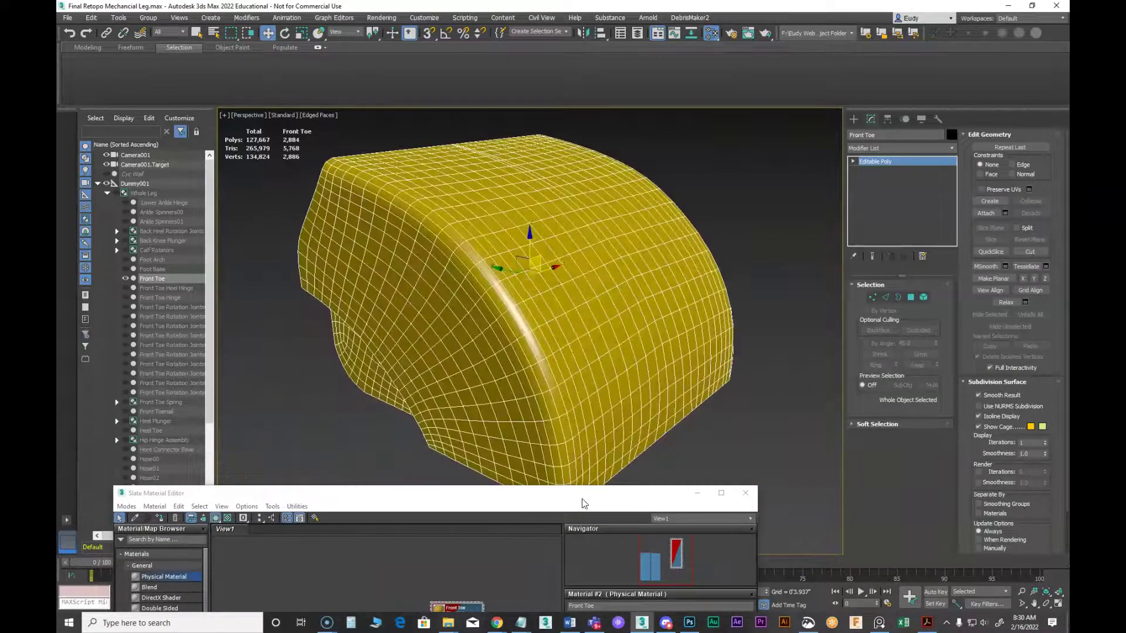
Add a Blend material to the node view and place it beside the existing material nodes
left_click_drag(583, 497, 622, 142)
left_click_drag(497, 257, 346, 208)
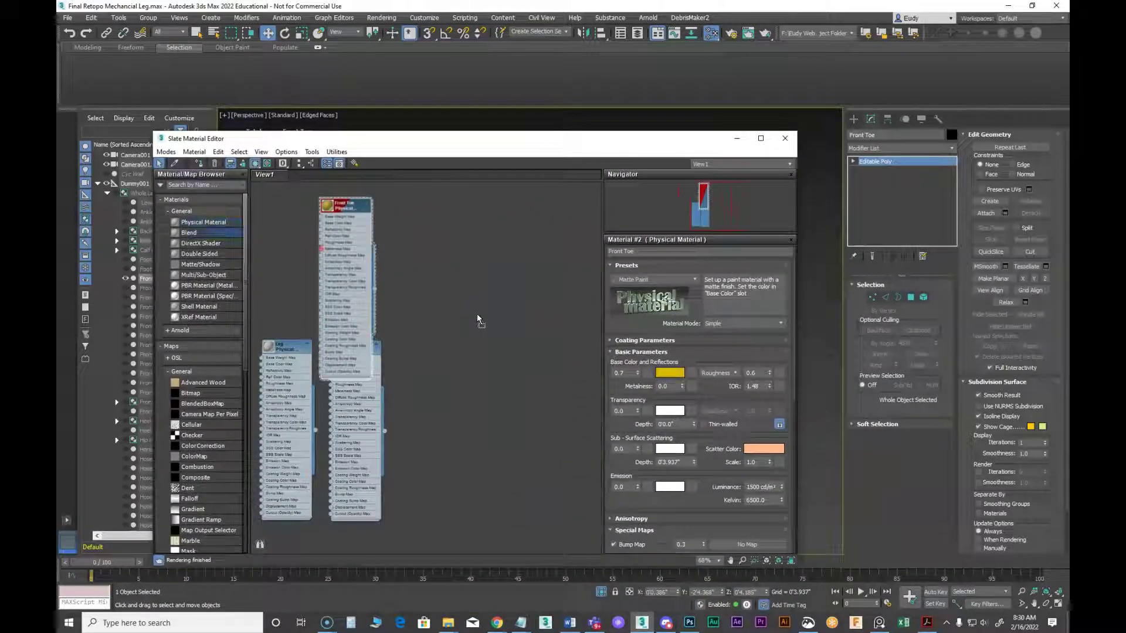
left_click_drag(477, 314, 546, 322)
double_click(536, 300)
middle_click_drag(513, 360, 504, 378)
left_click_drag(533, 325, 576, 367)
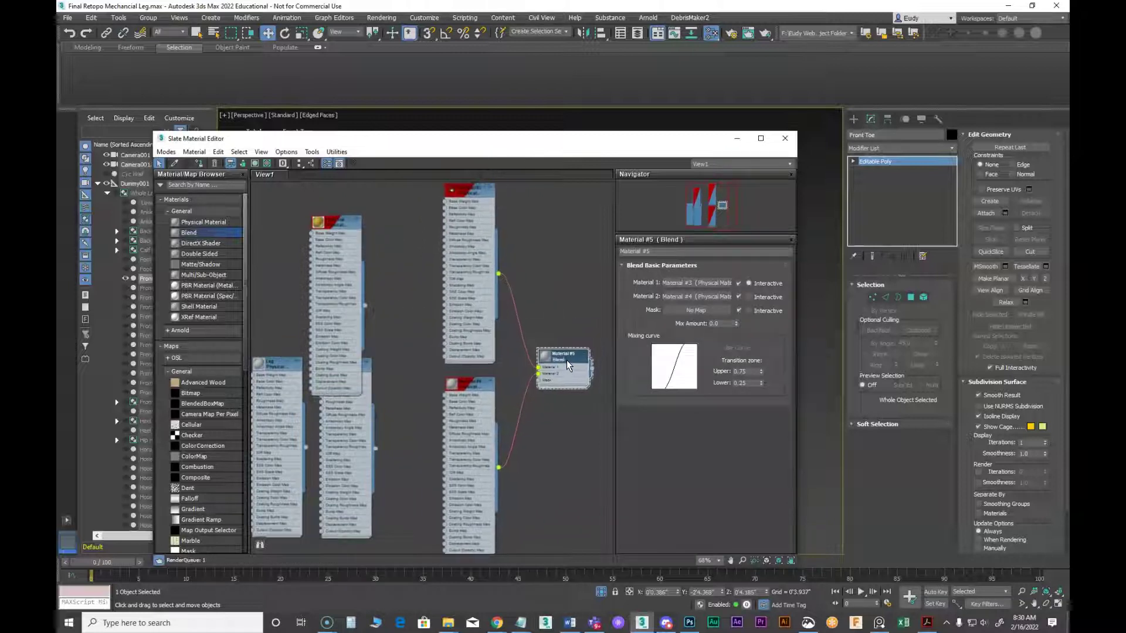
Replace the Blend's second sub-material with the yellow Front Toe material by deleting the default one and wiring it in
double_click(462, 392)
key("Delete")
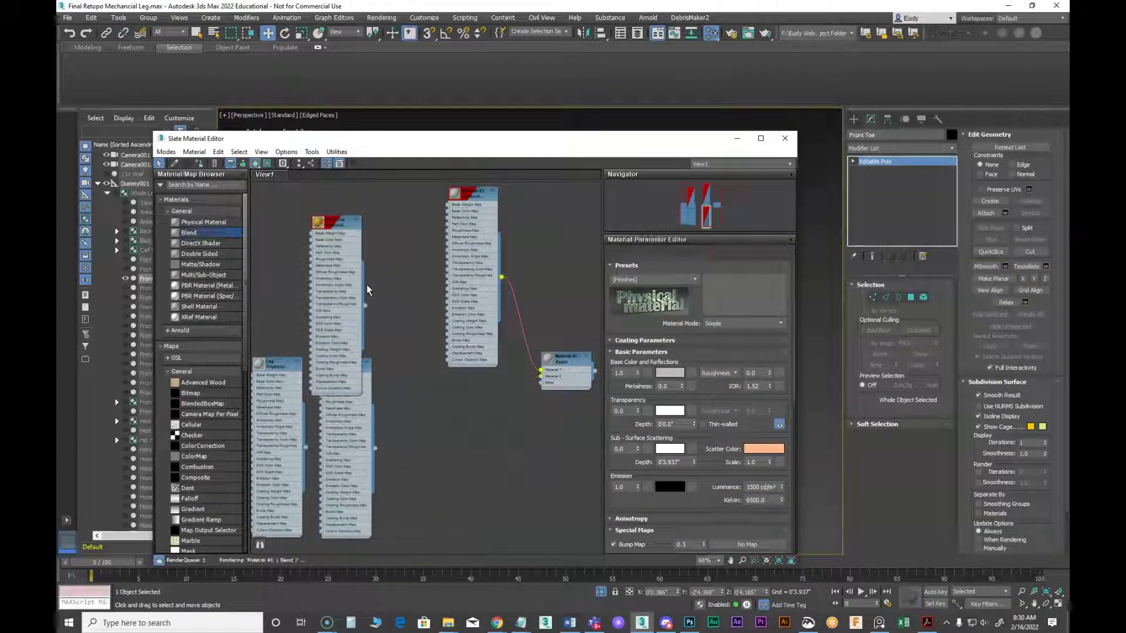
left_click_drag(338, 223, 475, 378)
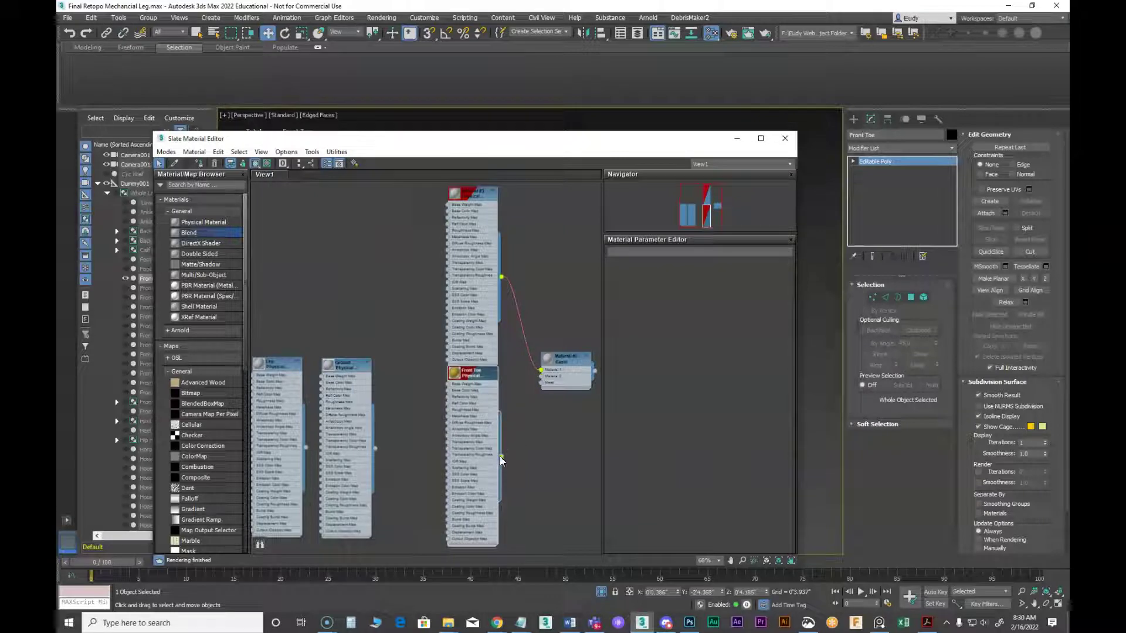
Assign the Blend material to the selected toe and space the yellow material's node away from the one above
right_click(567, 360)
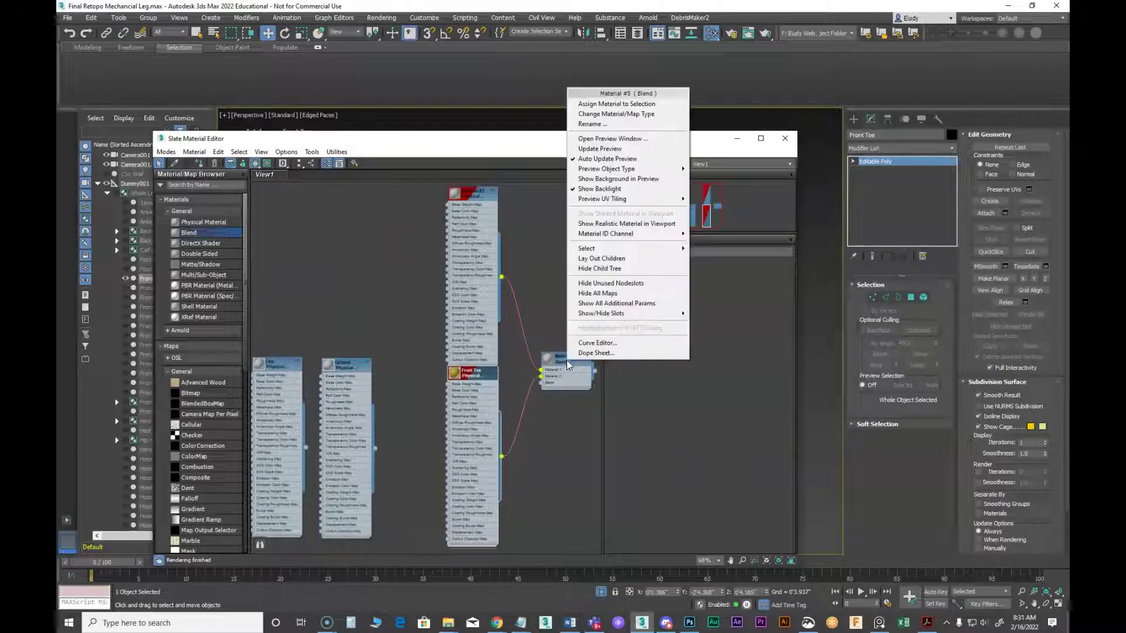
left_click(611, 108)
left_click_drag(475, 371, 467, 408)
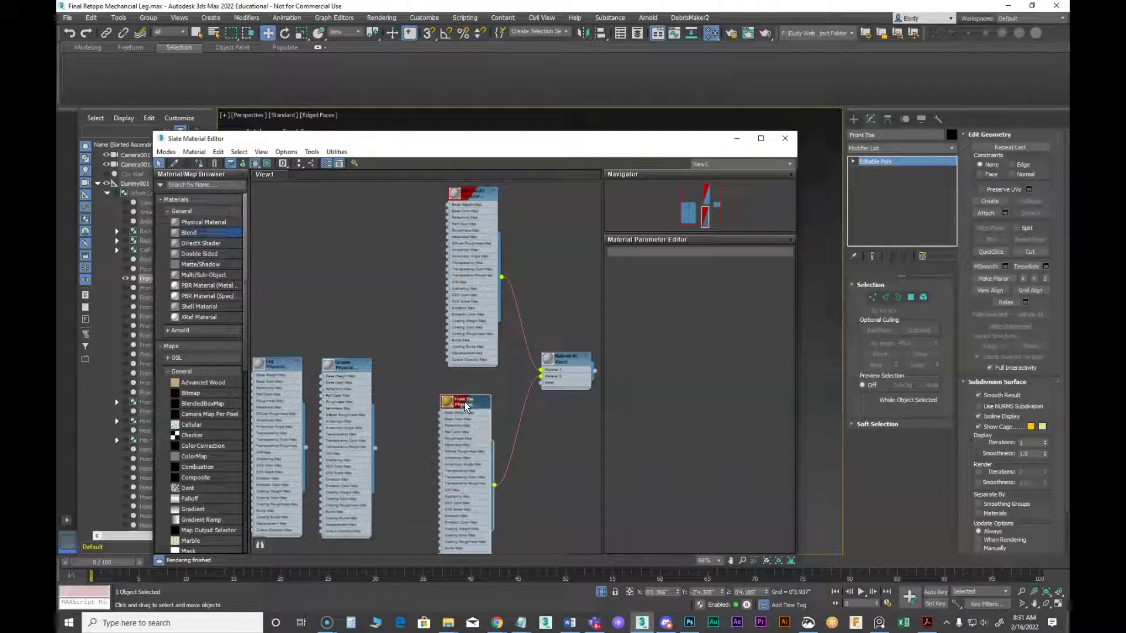
Rename the yellow sub-material Paint / White and line up its node beneath the Blend's first sub-material
double_click(461, 402)
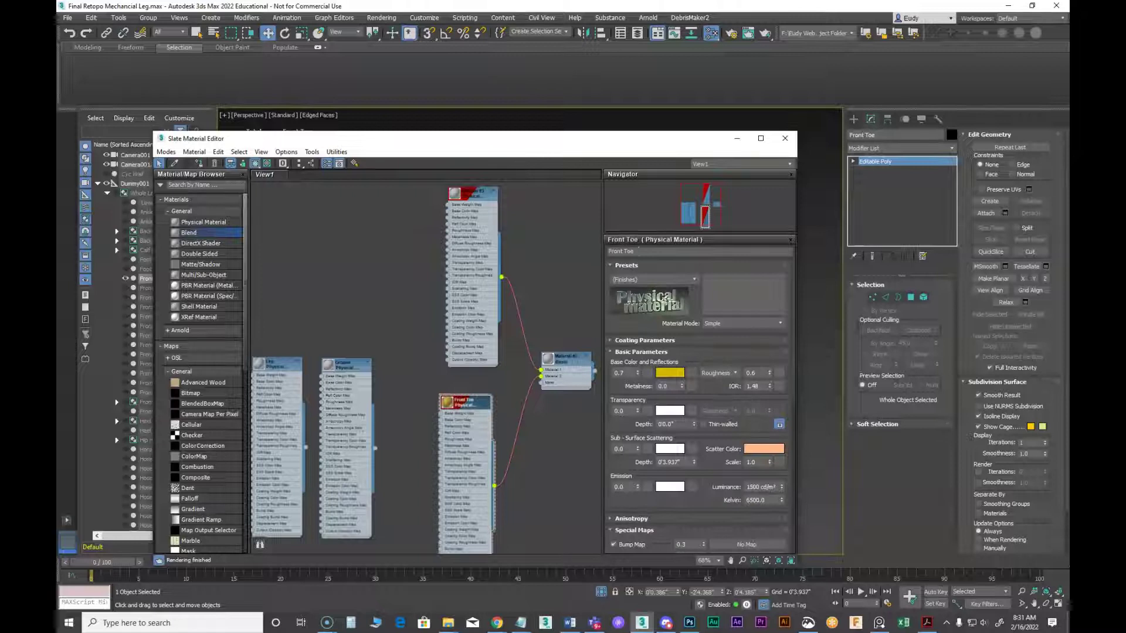
left_click(637, 251)
type("Fe")
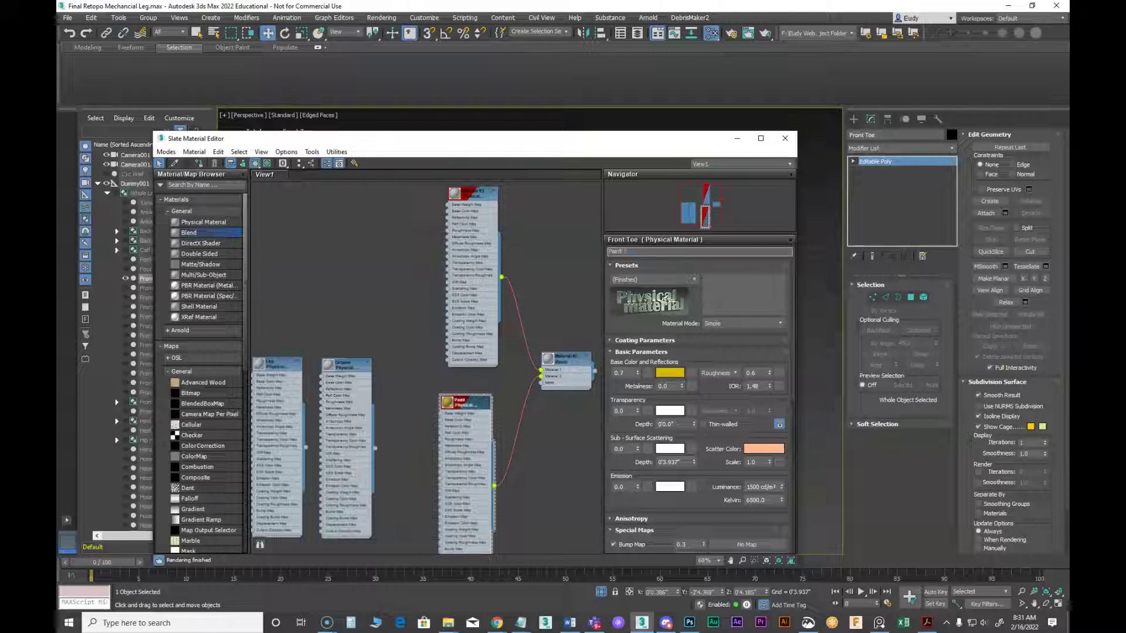
type("int / White")
middle_click_drag(554, 255, 534, 299)
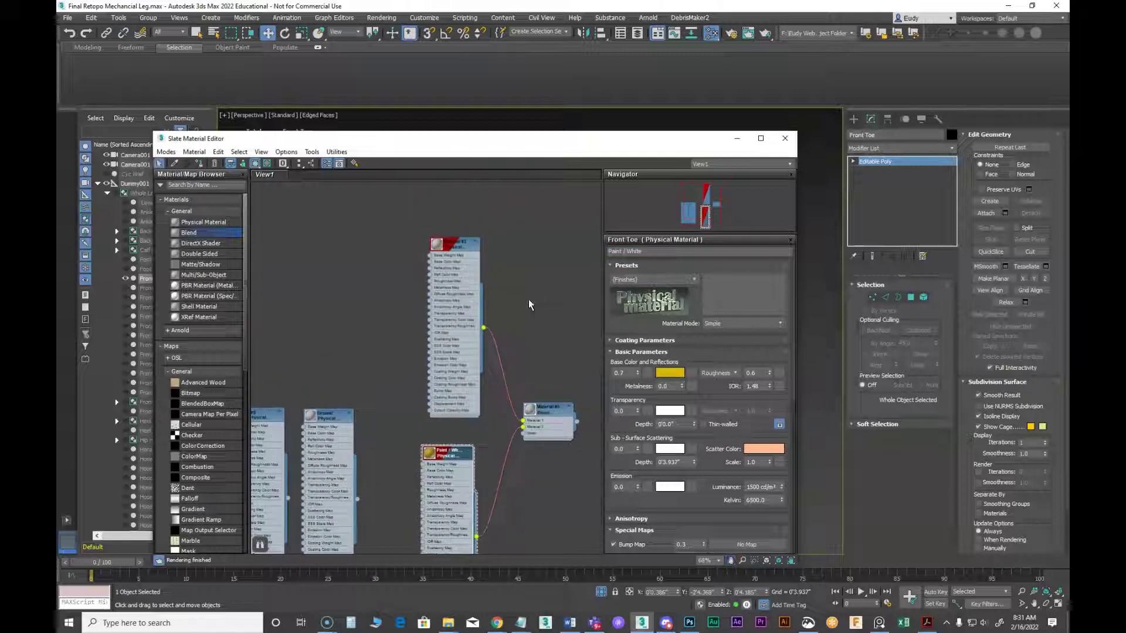
mouse_move(448, 457)
left_mouse_down()
mouse_move(462, 442)
mouse_move(490, 481)
mouse_move(461, 435)
left_mouse_up()
Rename the Blend's first sub-material Metal/Rust/Black
double_click(463, 245)
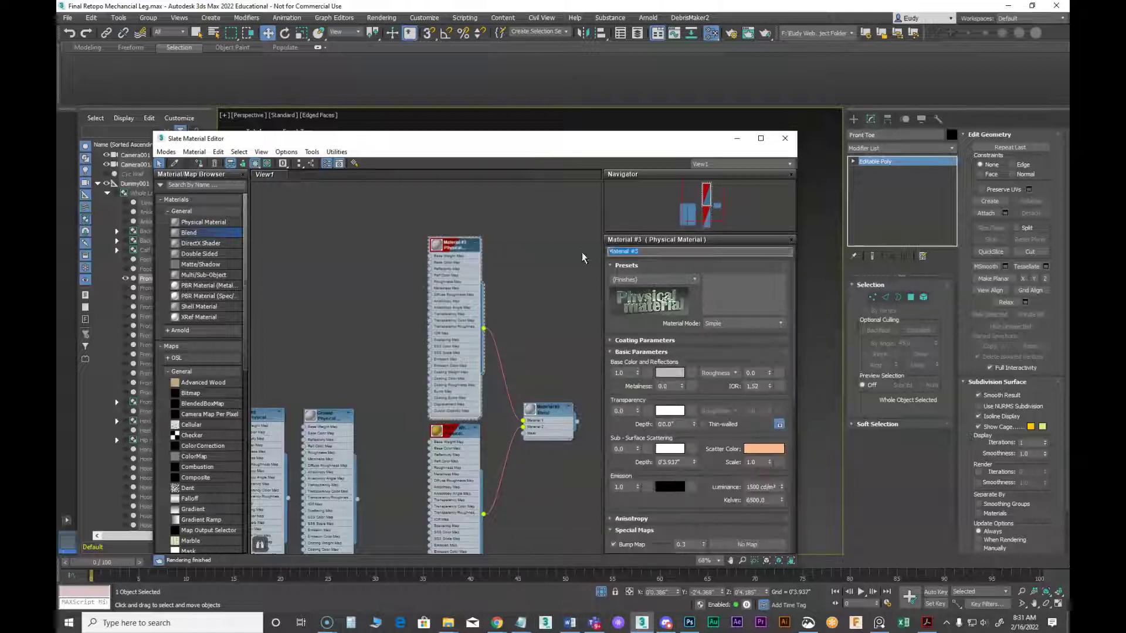
type("Metal")
key("BackSpace")
key("BackSpace")
key("BackSpace")
type("etal")
type(" Raw")
type("s")
type("t")
type("/Bla")
type("ck")
key("Return")
Separate the Metal/Rust/Black node from the Paint / White node and reposition the material editor to uncover the toe
left_click_drag(451, 248, 444, 234)
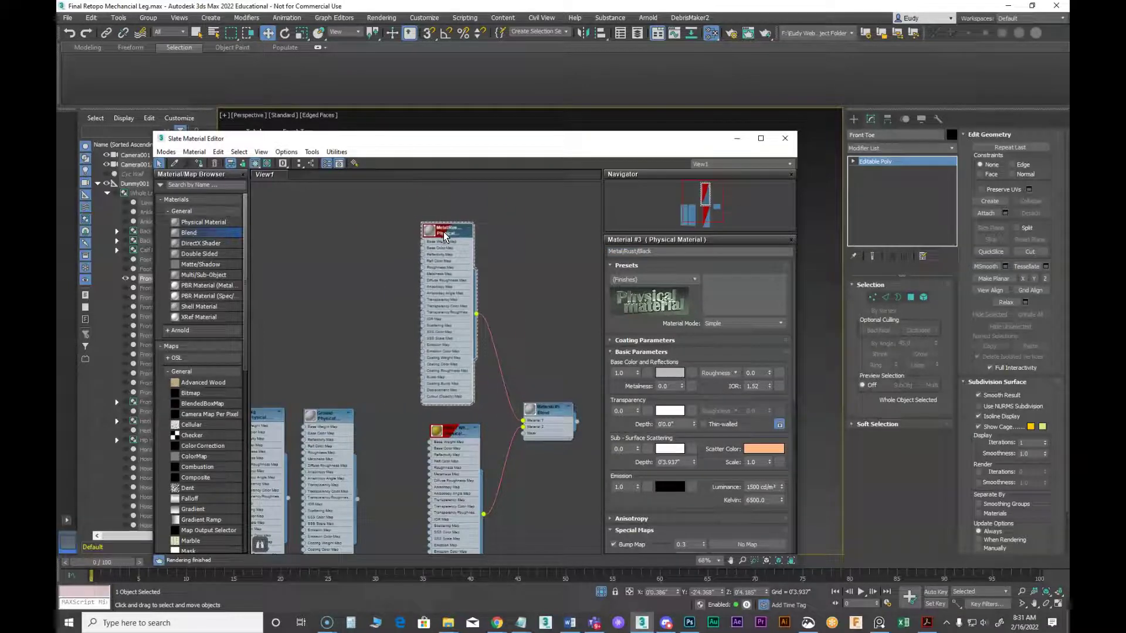
left_click_drag(540, 140, 610, 196)
mouse_move(483, 293)
left_mouse_down()
mouse_move(499, 282)
mouse_move(493, 274)
mouse_move(484, 286)
left_mouse_up()
left_click_drag(490, 488, 484, 481)
mouse_move(559, 203)
left_mouse_down()
mouse_move(556, 376)
mouse_move(510, 220)
mouse_move(772, 250)
mouse_move(690, 209)
left_mouse_up()
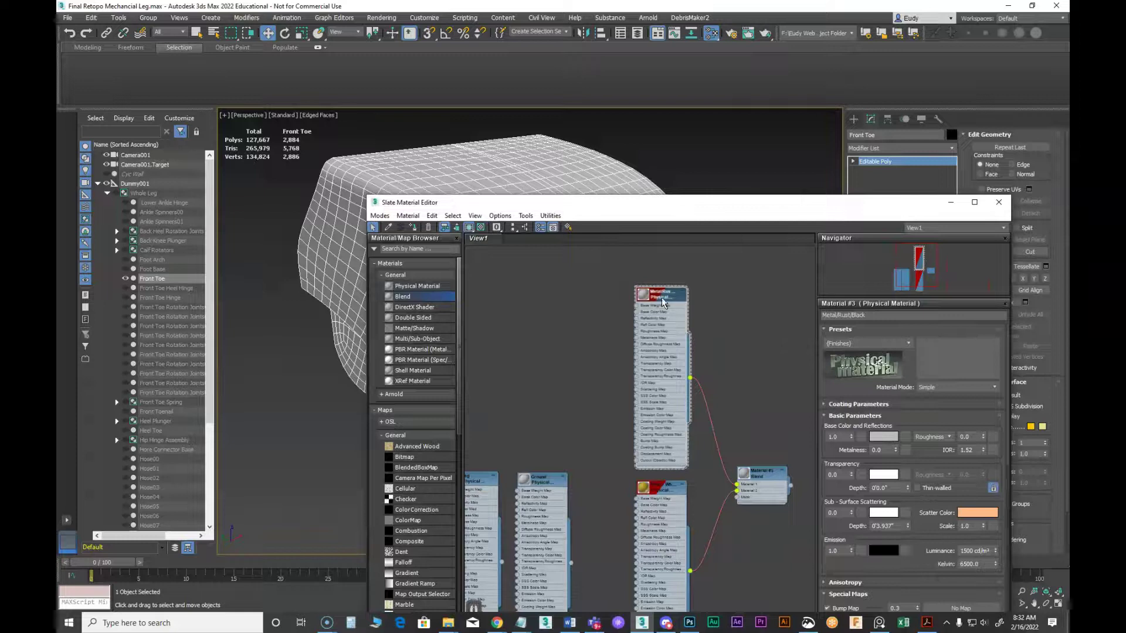
Apply the Matte Paint preset to Metal/Rust/Black and carry its original grey base color over by copying and pasting the swatch
left_click(899, 343)
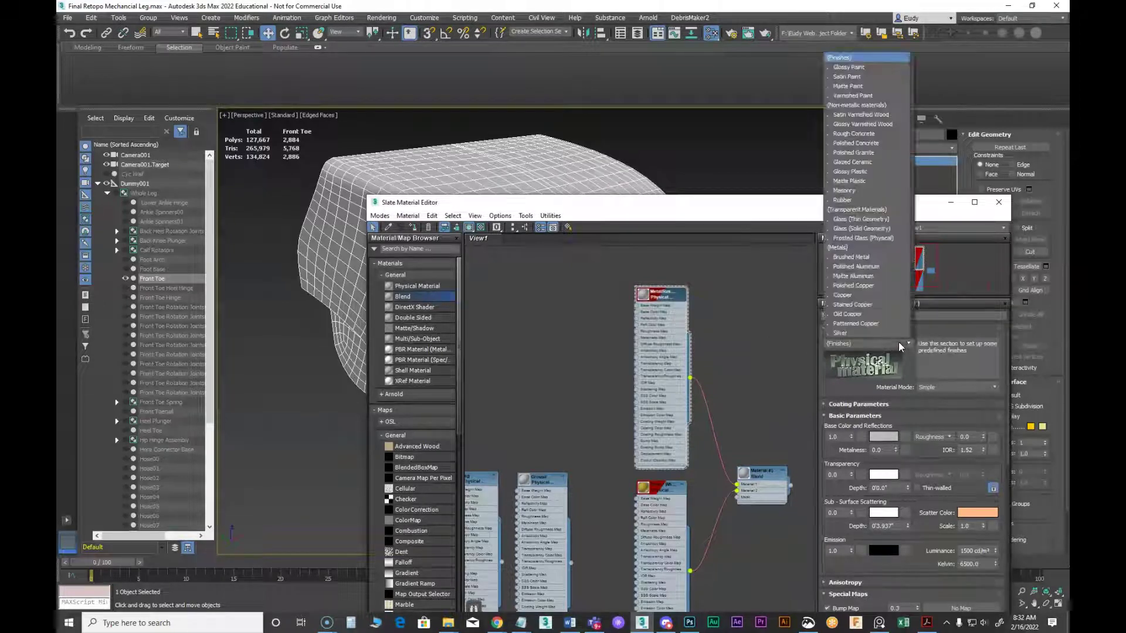
left_click(769, 363)
left_click_drag(878, 435, 891, 444)
left_click(909, 343)
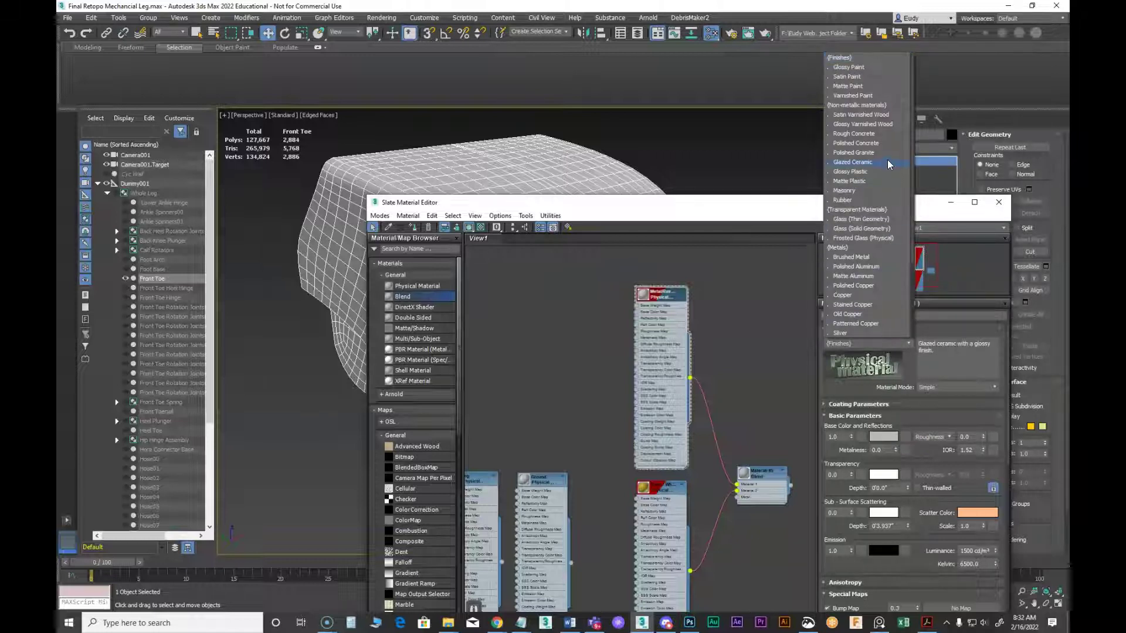
left_click(855, 86)
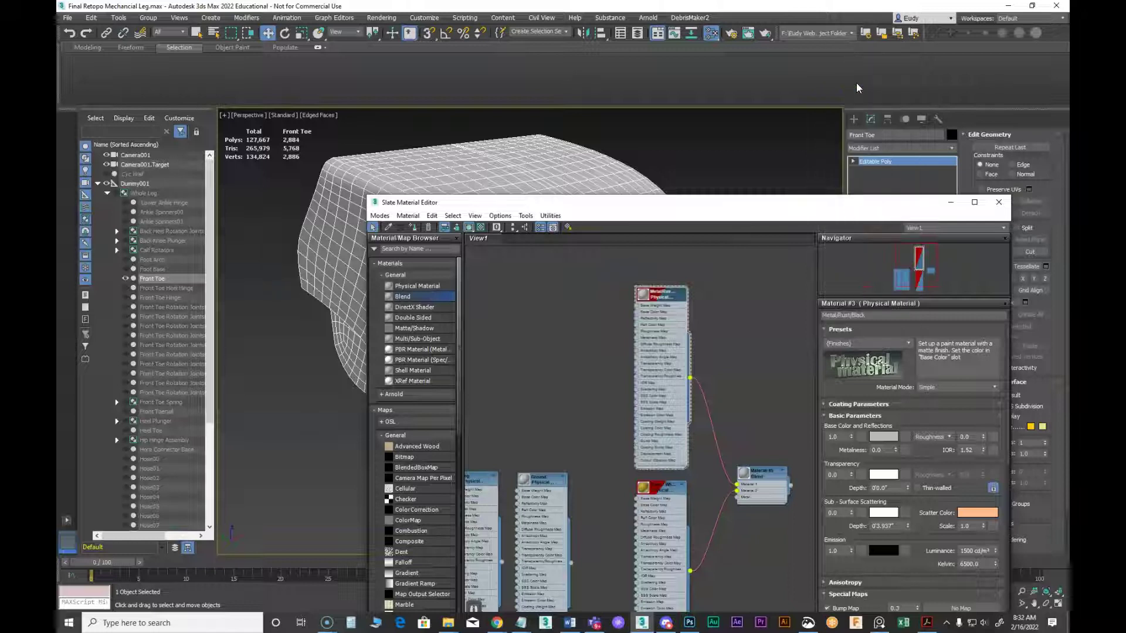
right_click(890, 440)
left_click(902, 457)
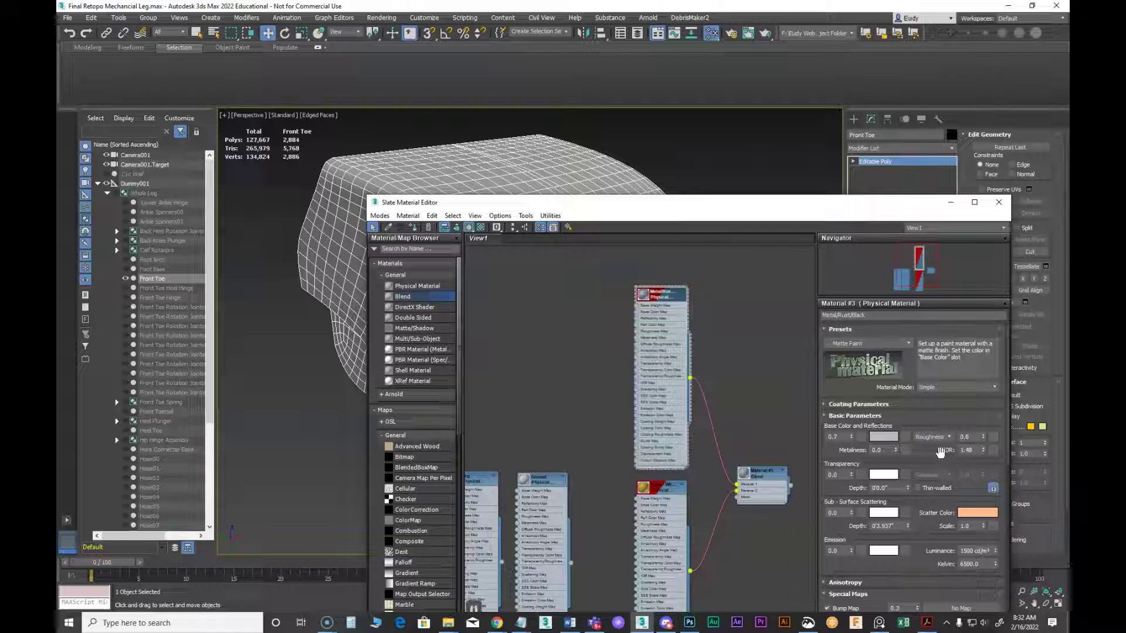
Switch the Metal/Rust/Black material to Advanced mode and set its reflections weight to 0.5
left_click(938, 388)
left_click(940, 406)
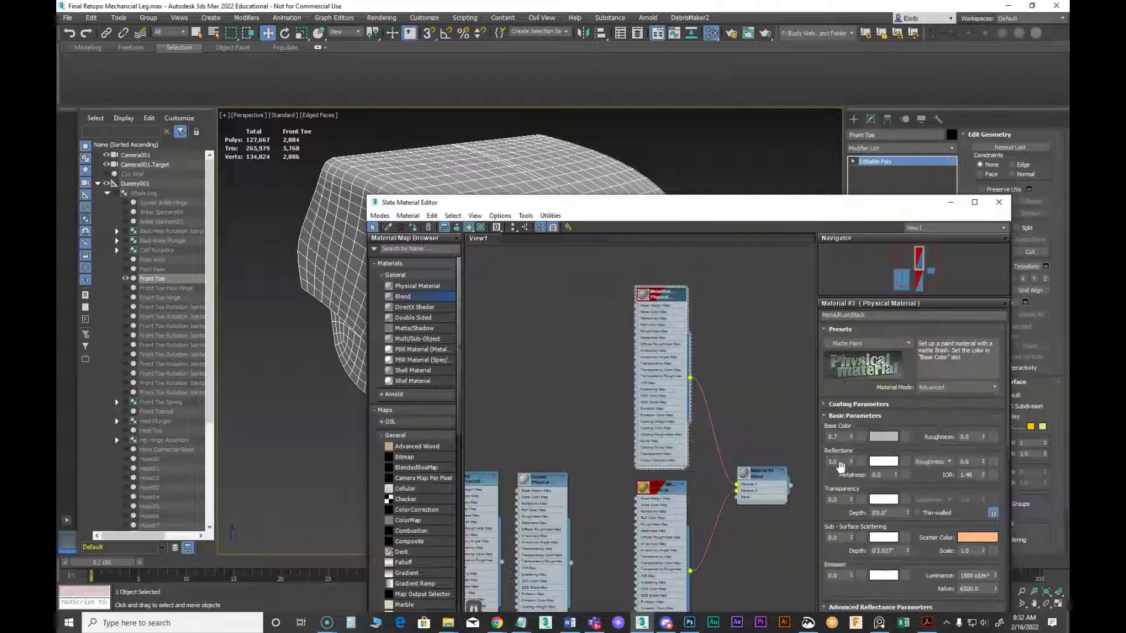
left_click_drag(852, 462, 855, 483)
Enlarge the preview spheres of the Metal/Rust/Black and Paint / White nodes and rearrange both nodes
double_click(659, 293)
left_click_drag(661, 298, 597, 269)
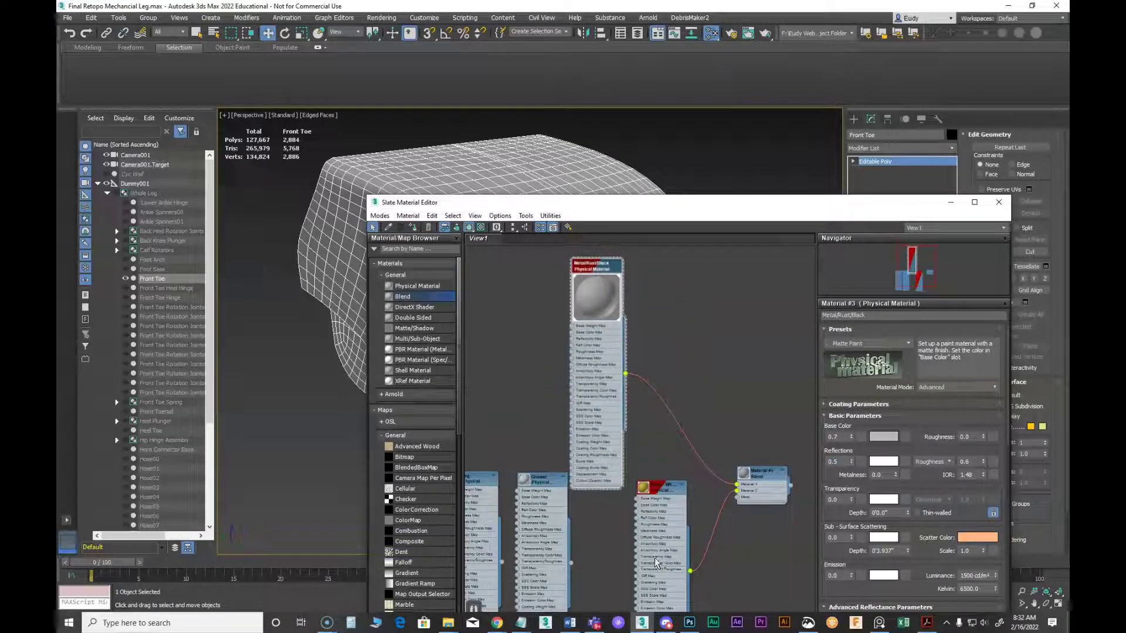
double_click(642, 488)
mouse_move(671, 490)
left_mouse_down()
mouse_move(680, 462)
mouse_move(669, 460)
left_mouse_up()
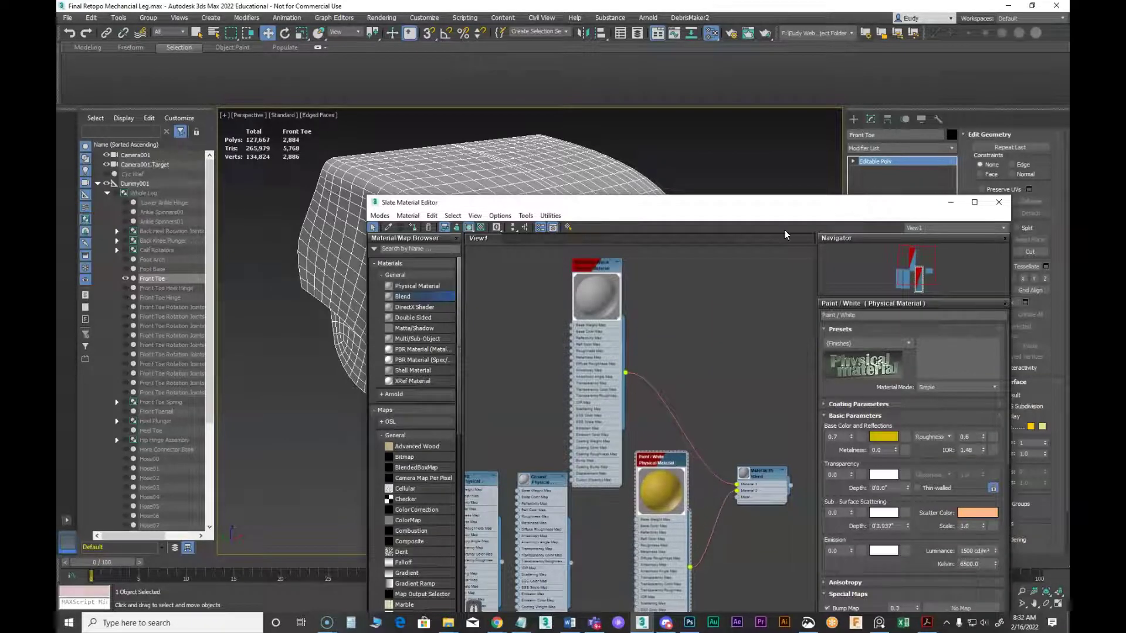
Line up the Metal/Rust/Black and Paint / White nodes side by side ahead of the Blend node and minimize the material editor
left_click_drag(830, 212, 754, 60)
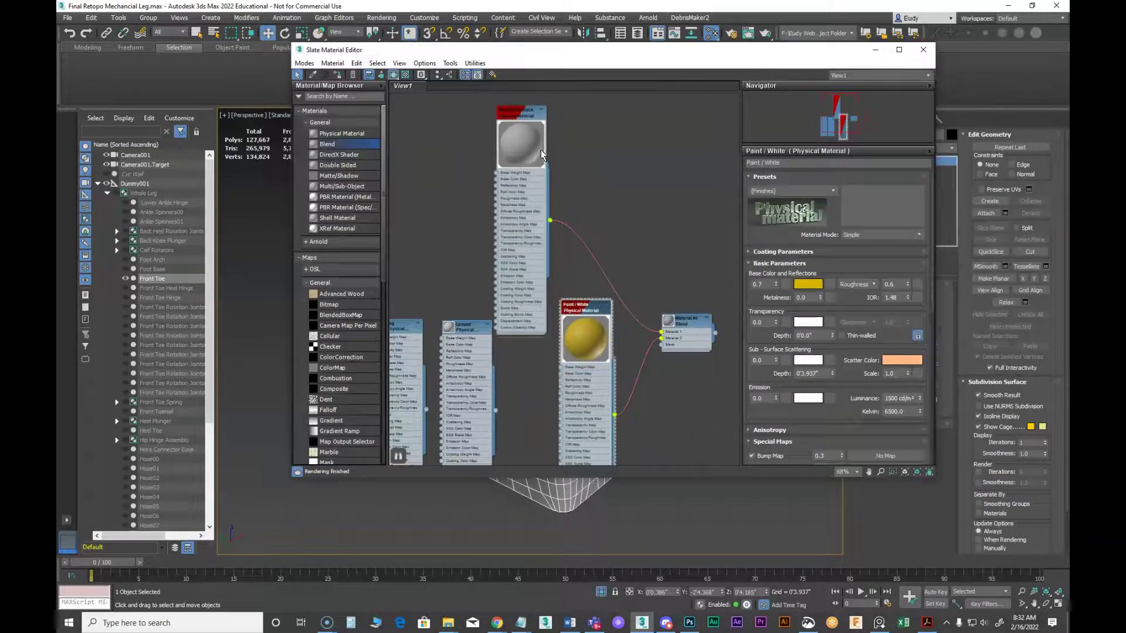
left_click_drag(580, 303, 615, 203)
left_click_drag(535, 148, 546, 212)
middle_click_drag(542, 257, 661, 253)
scroll(661, 254, "down", 1)
left_click_drag(470, 263, 607, 458)
left_click_drag(603, 315, 431, 315)
middle_click_drag(599, 273, 461, 309)
mouse_move(586, 247)
left_mouse_down()
mouse_move(495, 251)
mouse_move(551, 248)
mouse_move(535, 249)
left_mouse_up()
middle_click_drag(615, 388, 621, 390)
scroll(621, 387, "up", 1)
scroll(526, 134, "up", 1)
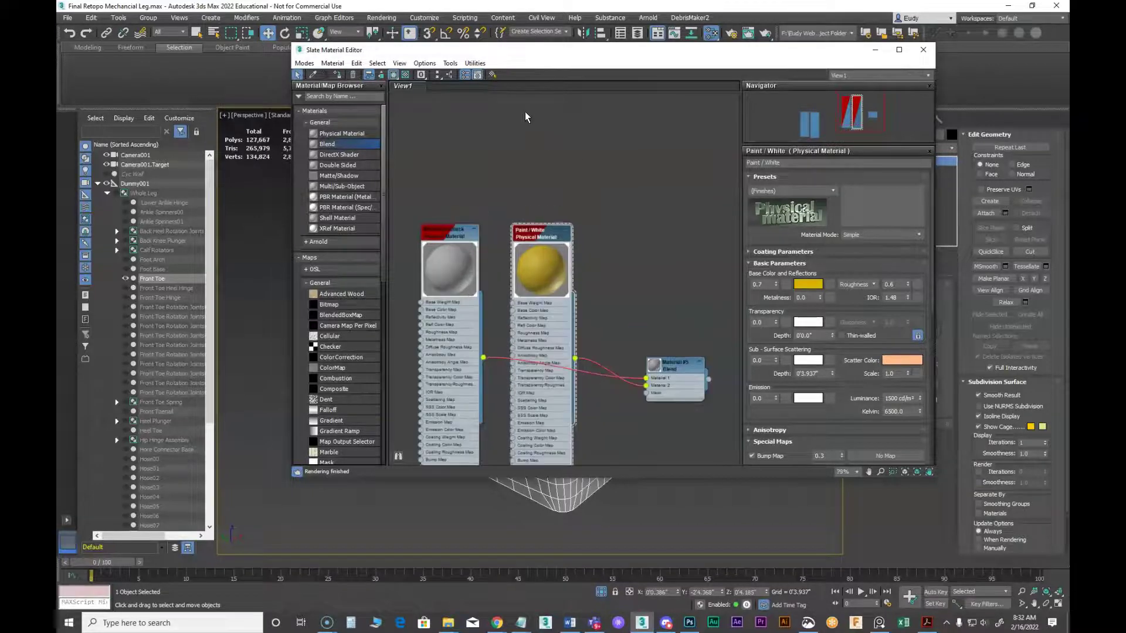
left_click_drag(532, 50, 531, 152)
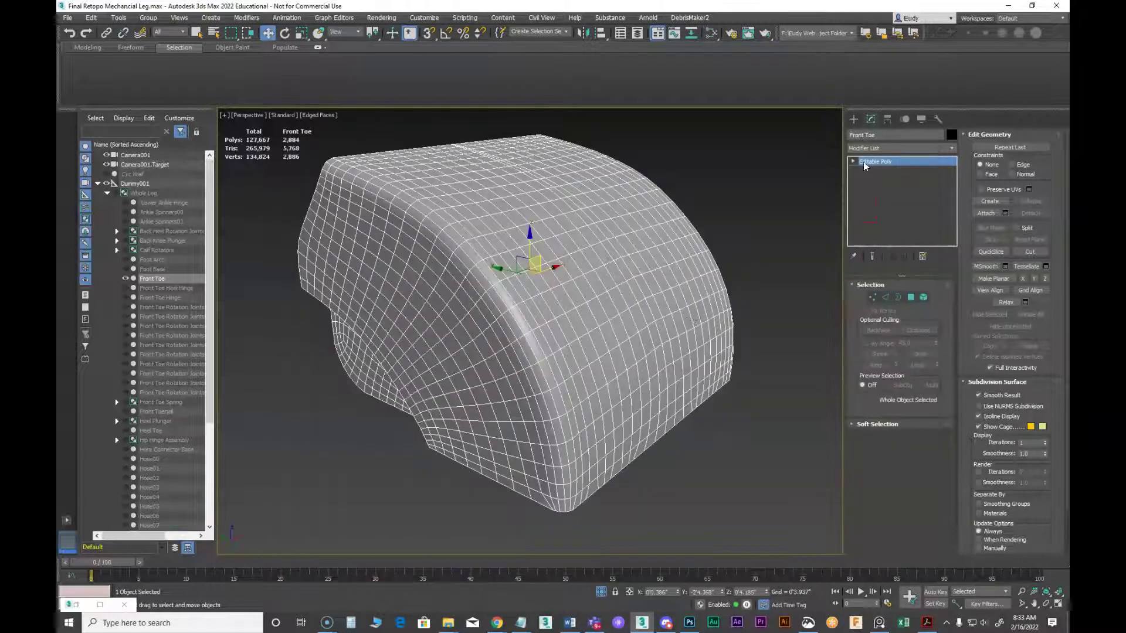
left_click(873, 150)
Switch to Chrome and examine the chipped-paint variations of the toe in the procedural examples image
middle_click_drag(565, 326, 593, 359, "alt")
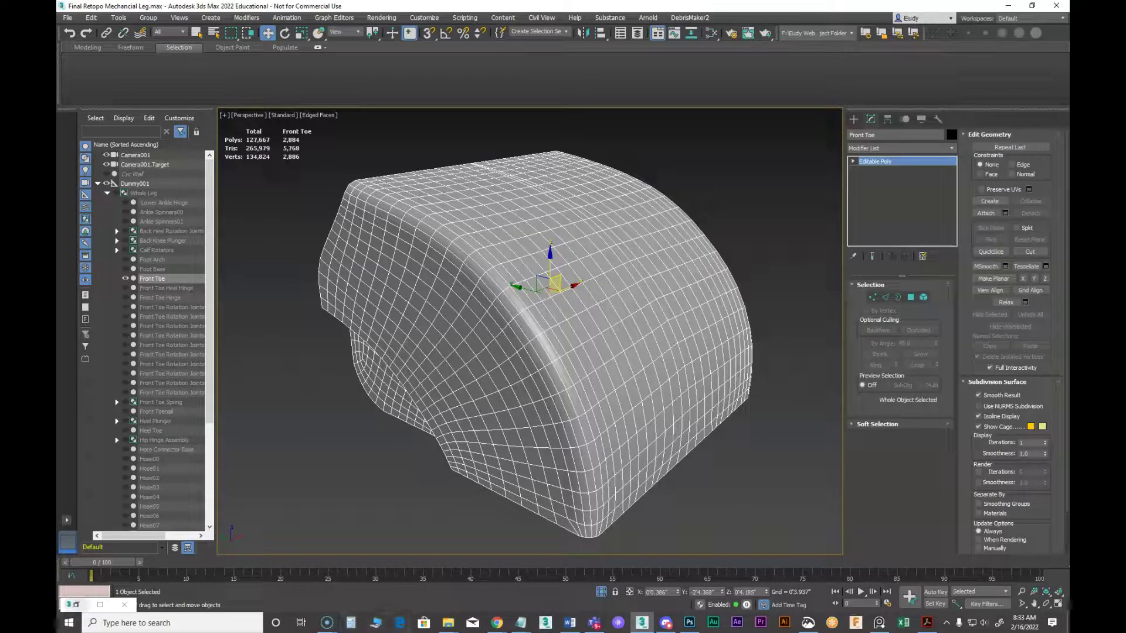
left_click(326, 622)
left_click(497, 623)
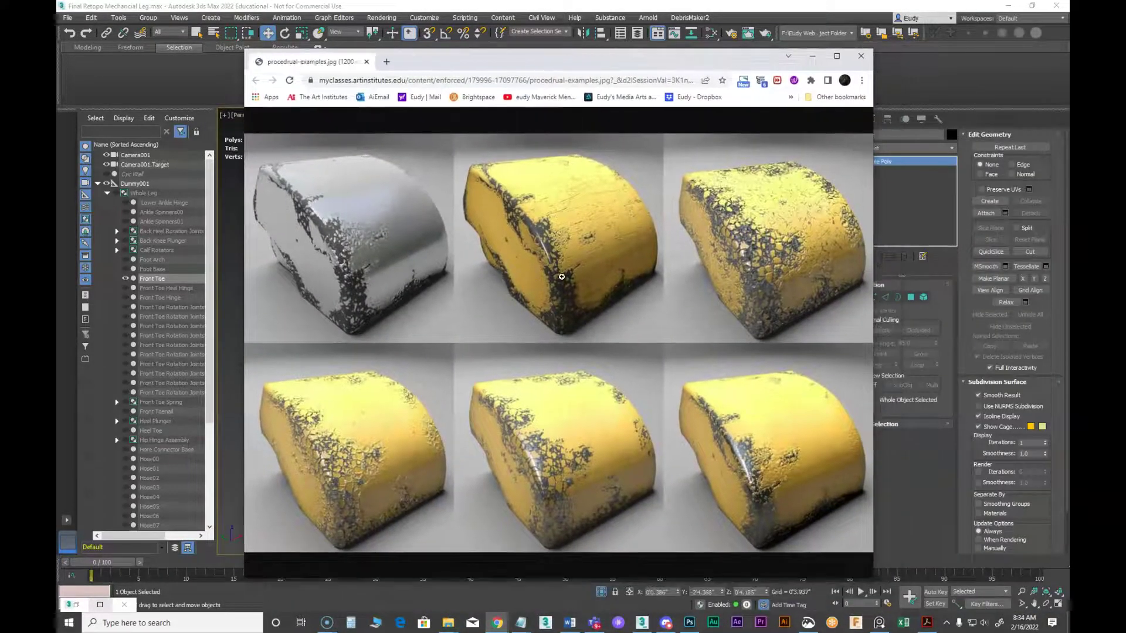
left_click_drag(619, 62, 596, 39)
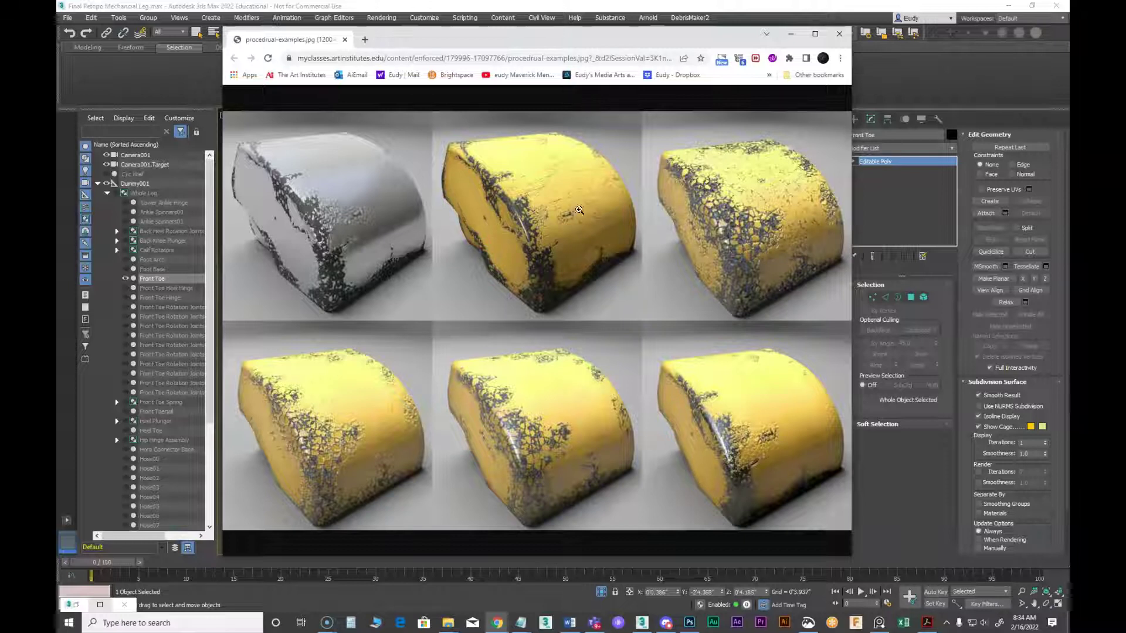
left_click_drag(495, 39, 57, 39)
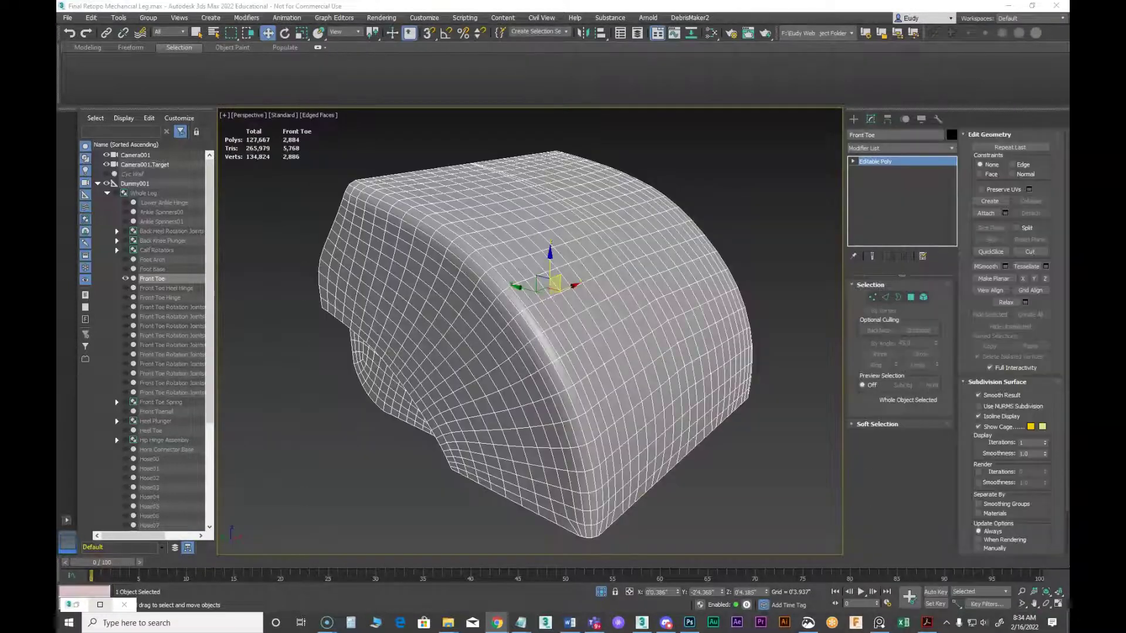
Examine the vertex paint and bump layering stages for rust and paint in the Going-The-Extra-Mile1.jpg reference image
key("alt+Tab")
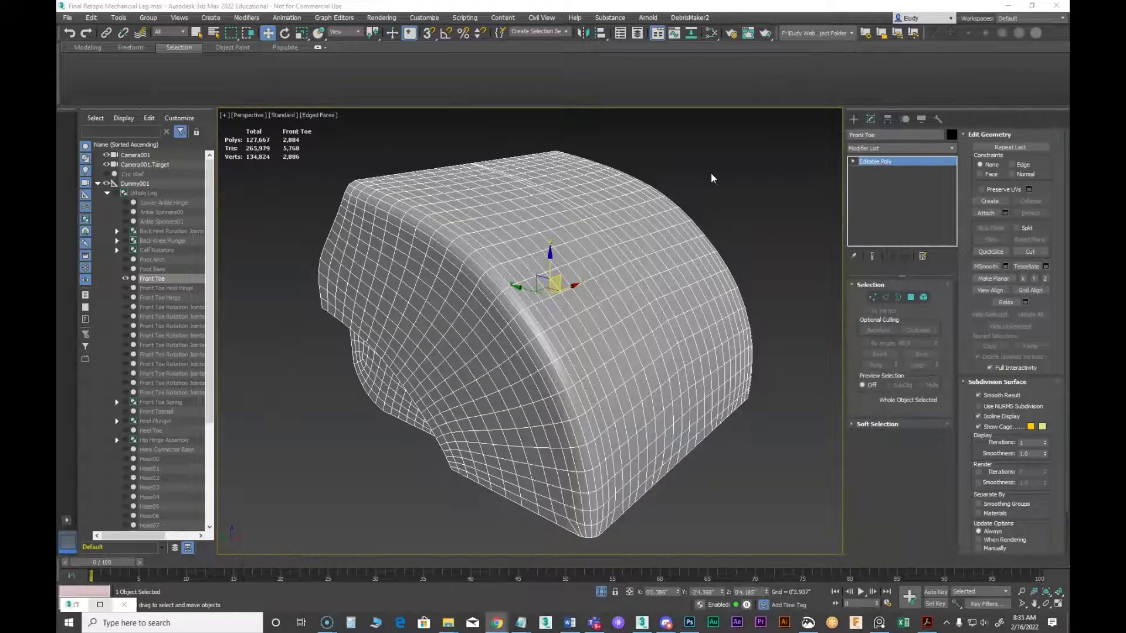
left_click(813, 113)
left_click(503, 628)
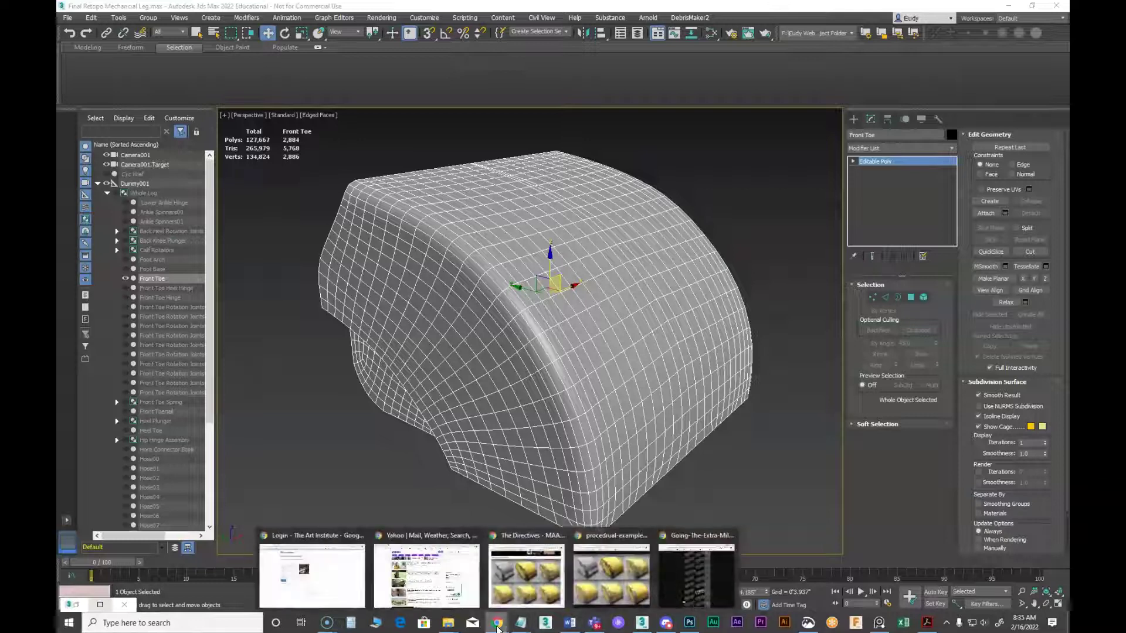
left_click(698, 571)
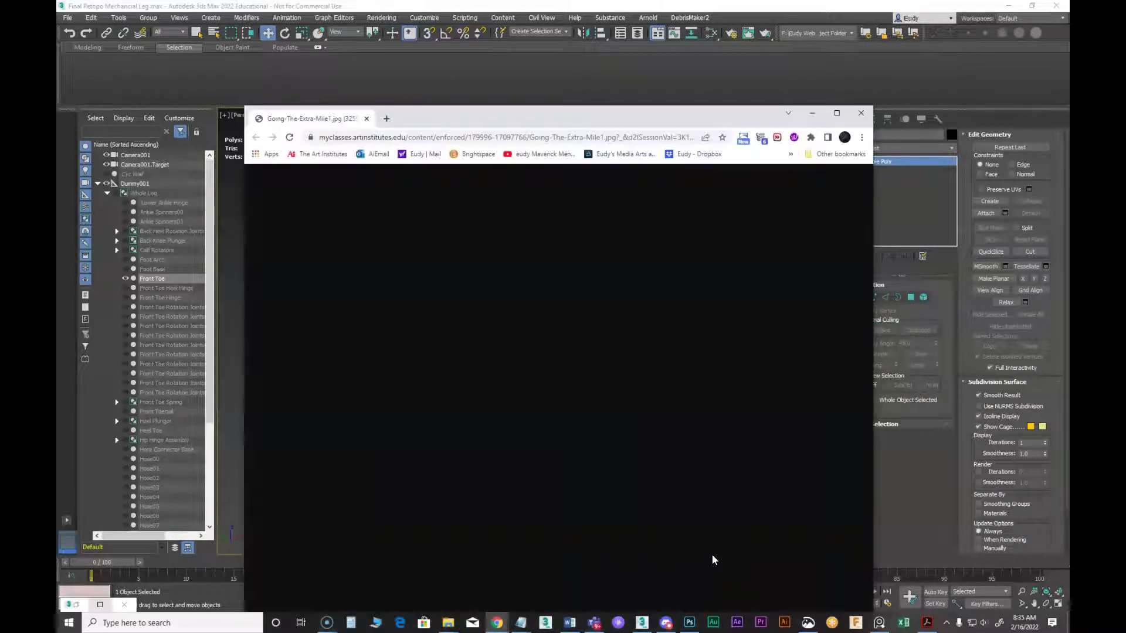
left_click(837, 112)
left_click(598, 209)
scroll(552, 263, "up", 6)
scroll(551, 263, "up", 3)
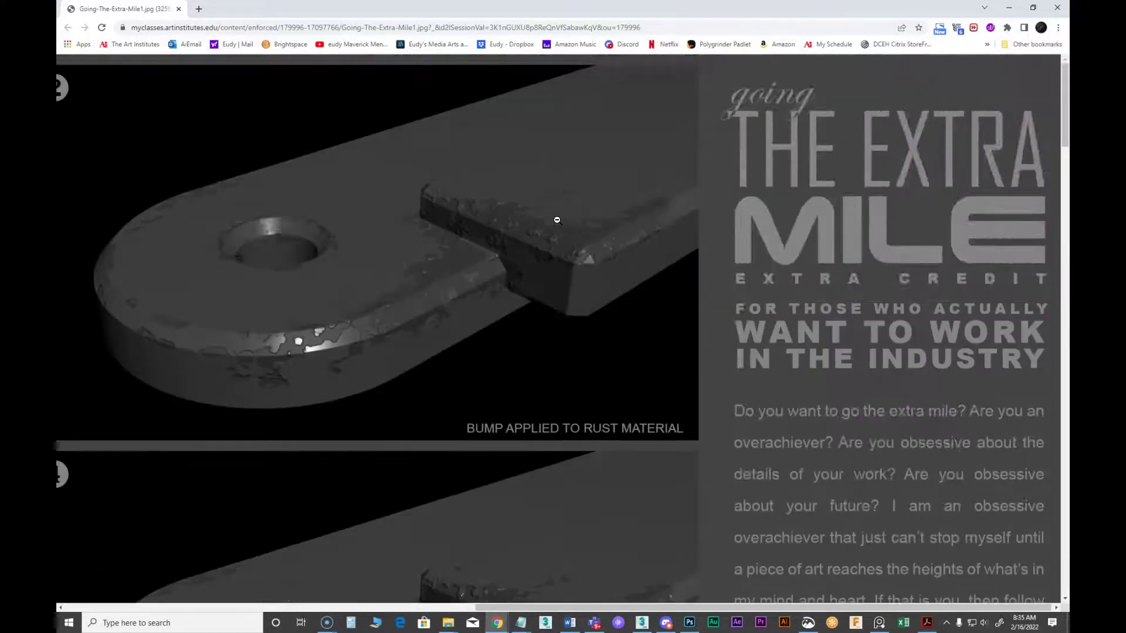
left_click_drag(539, 608, 90, 538)
scroll(382, 381, "down", 5)
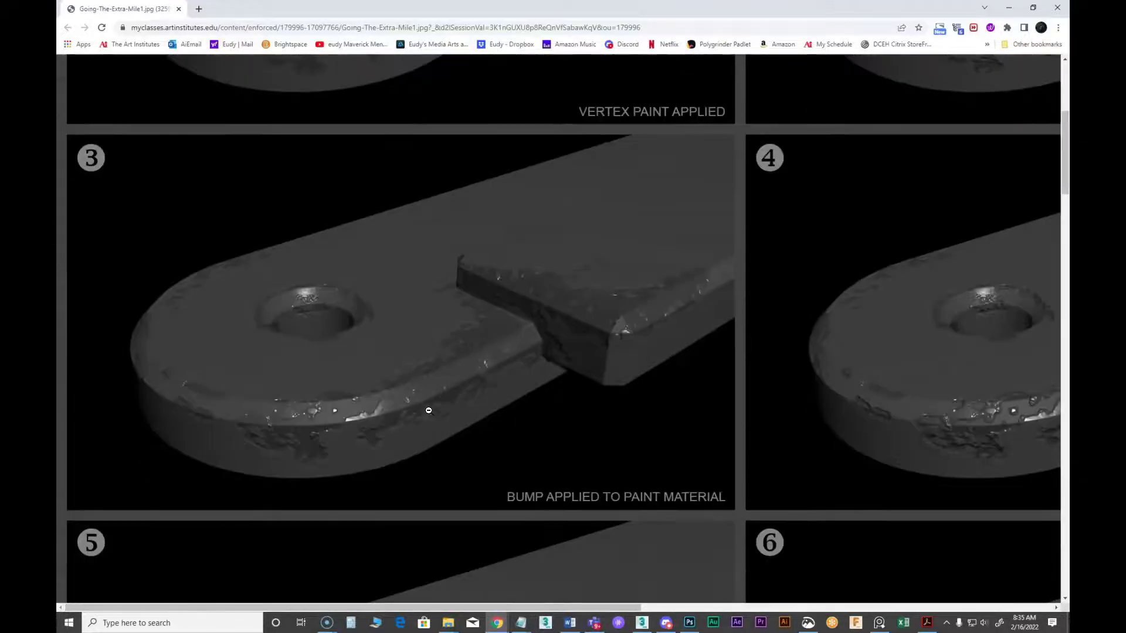
scroll(587, 357, "down", 5)
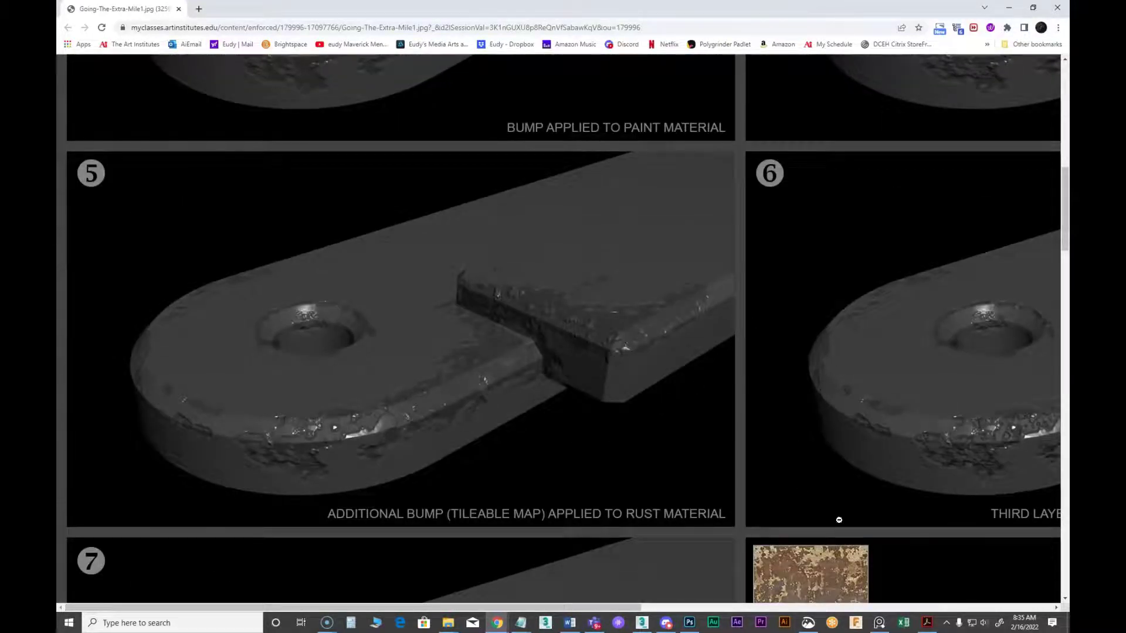
left_click_drag(628, 607, 814, 607)
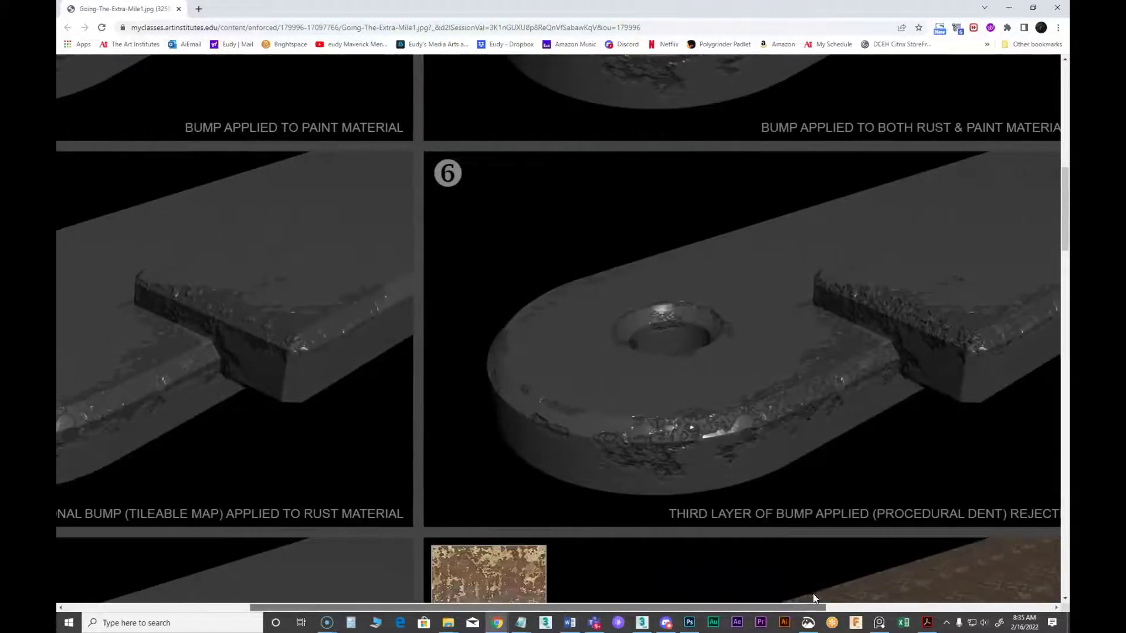
left_click(1008, 12)
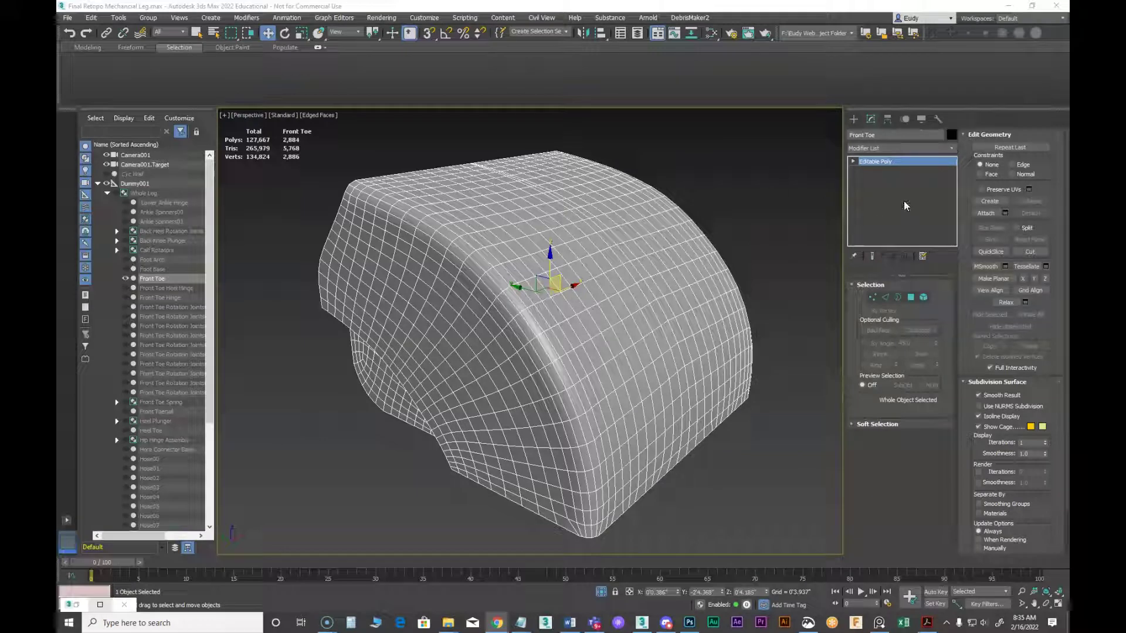
Add a VertexPaint modifier to the Front Toe and place its floating toolbox beside the model
left_click(951, 148)
left_click_drag(951, 178, 972, 550)
left_click(884, 553)
mouse_move(83, 66)
left_mouse_down()
mouse_move(274, 125)
mouse_move(272, 111)
left_mouse_up()
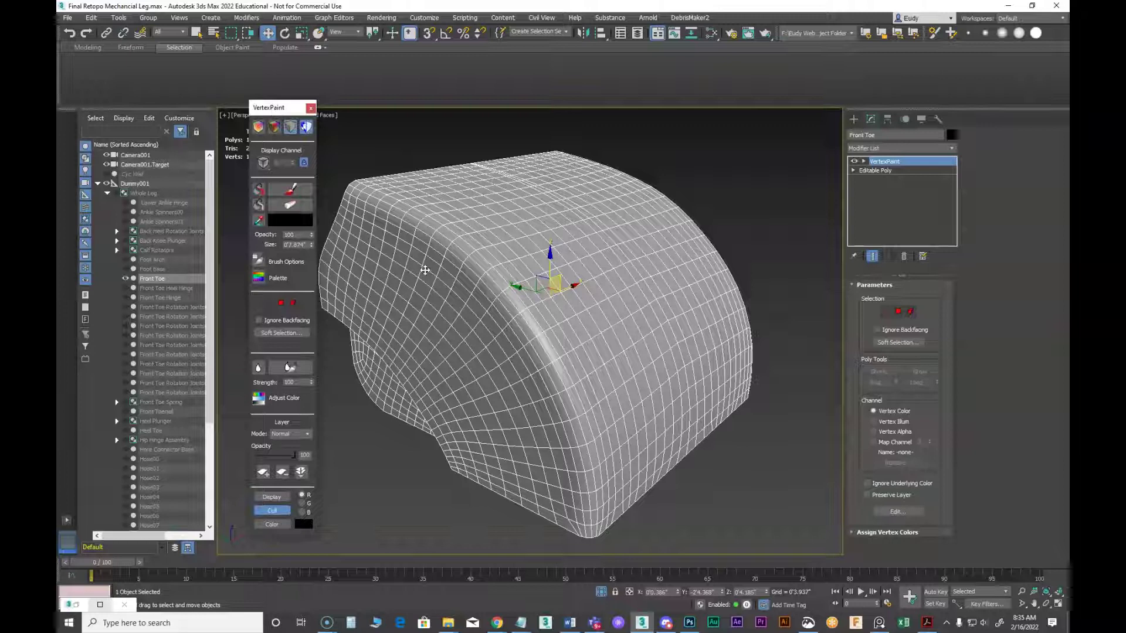
Compare the unshaded and shaded vertex color displays on the Front Toe and keep the shaded one active
middle_click_drag(616, 276, 628, 279)
left_click(273, 129)
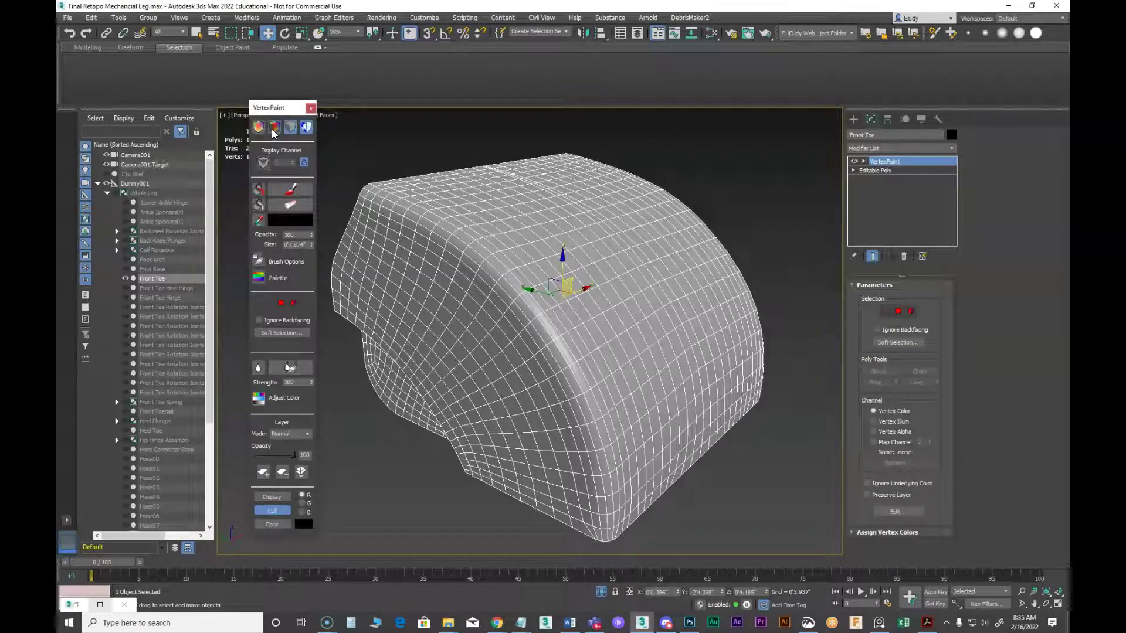
left_click(273, 130)
left_click(261, 132)
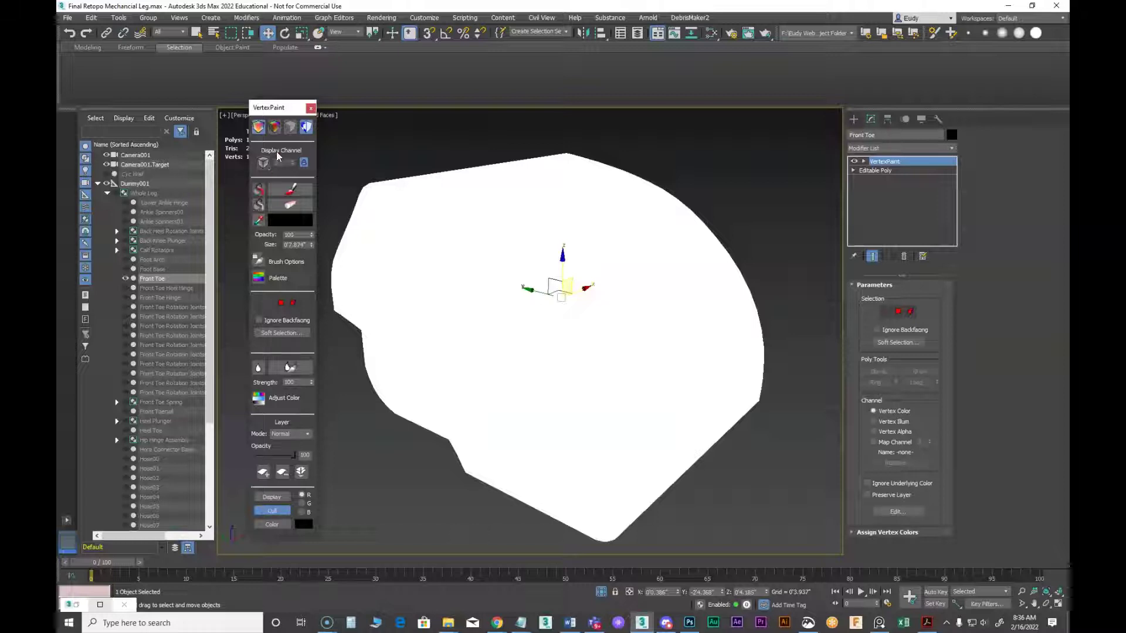
left_click(275, 129)
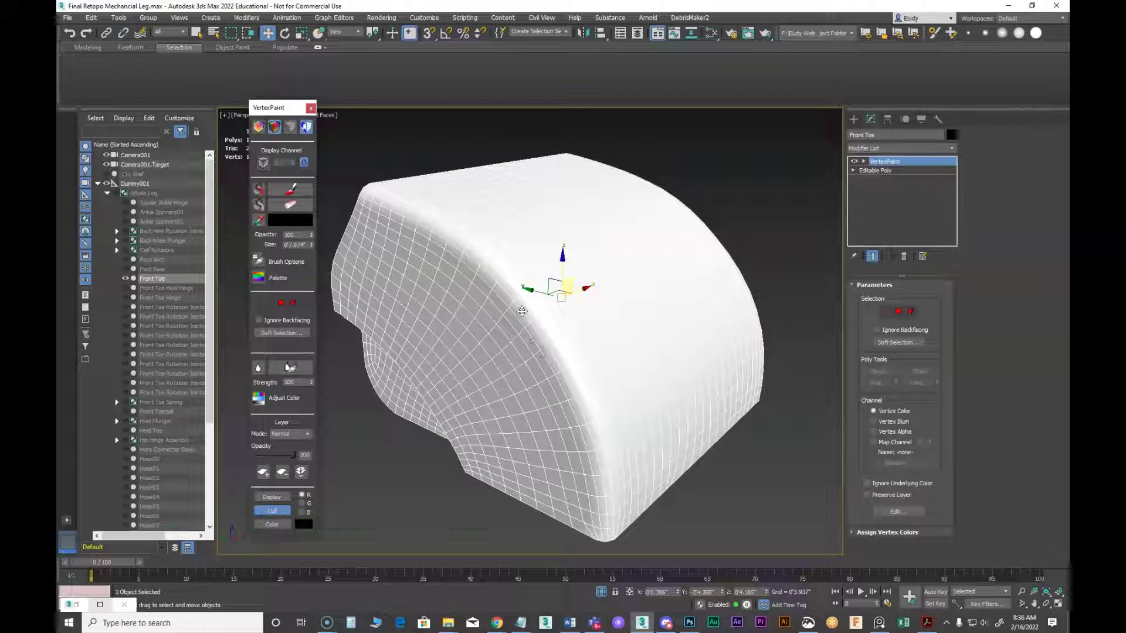
Reopen the Slate Material Editor, shift the Paint / White node above Metal/Rust/Black, and reposition the editor window
left_click(712, 33)
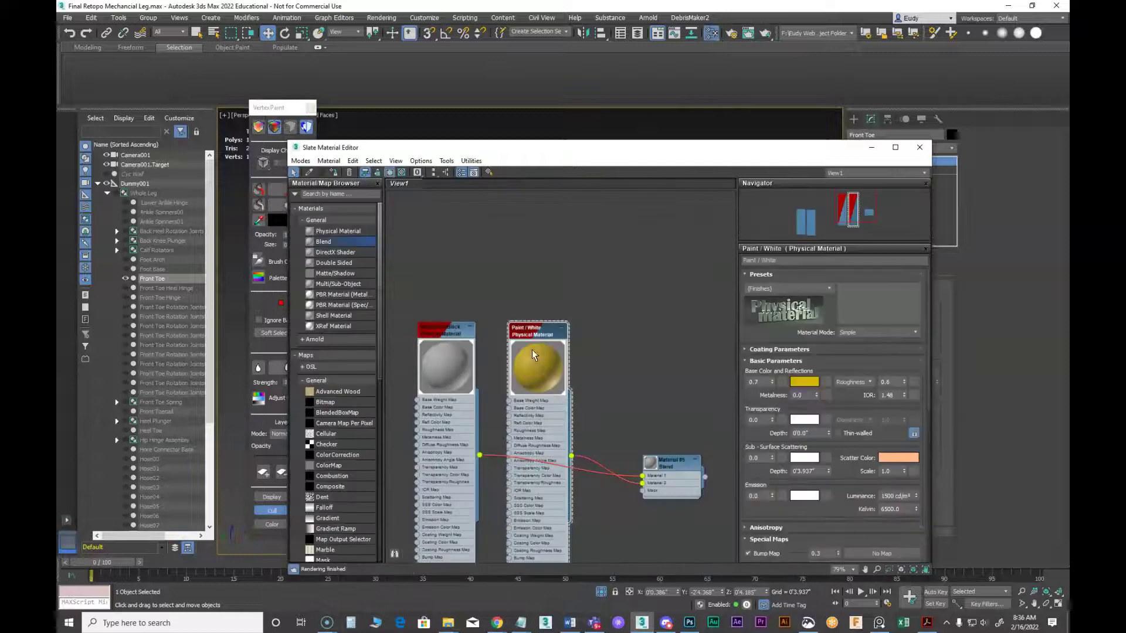
mouse_move(550, 261)
left_mouse_down()
mouse_move(533, 245)
mouse_move(544, 265)
mouse_move(524, 269)
left_mouse_up()
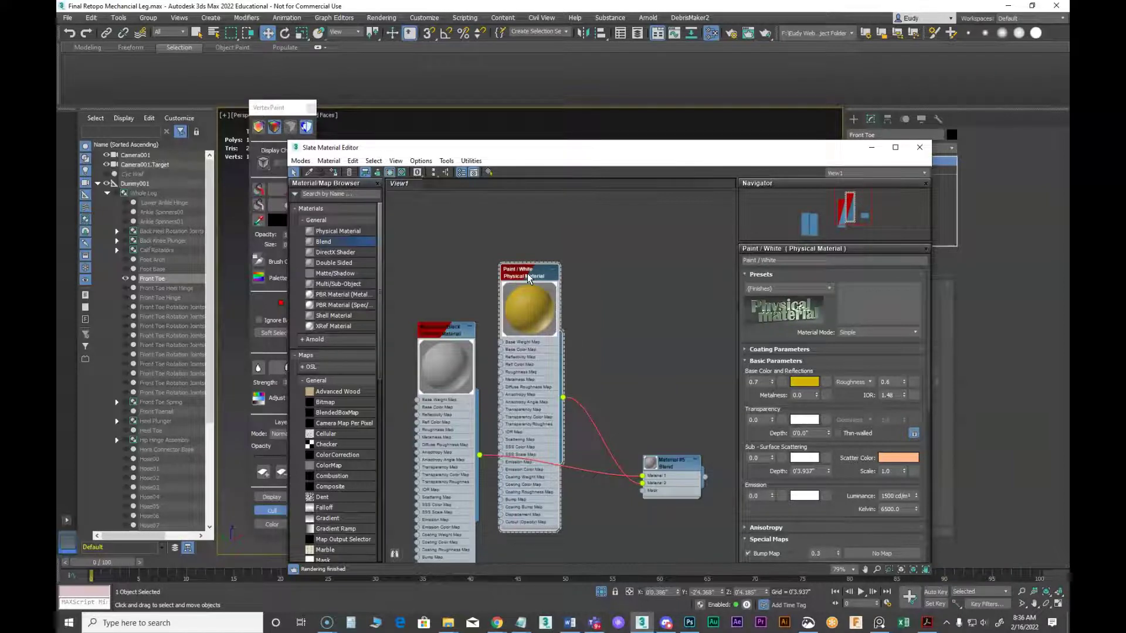
mouse_move(554, 148)
left_mouse_down()
mouse_move(631, 302)
mouse_move(546, 111)
left_mouse_up()
left_click_drag(536, 223, 539, 258)
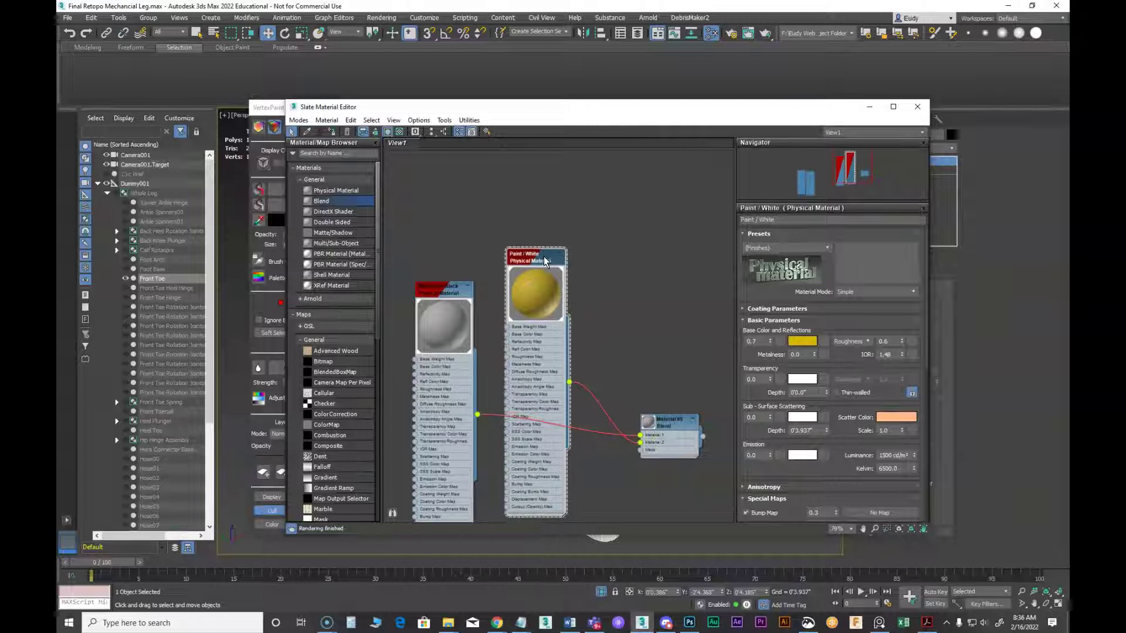
left_click_drag(527, 109, 528, 152)
Change the Metal/Rust/Black material's base color to a dark brown
left_click(487, 329)
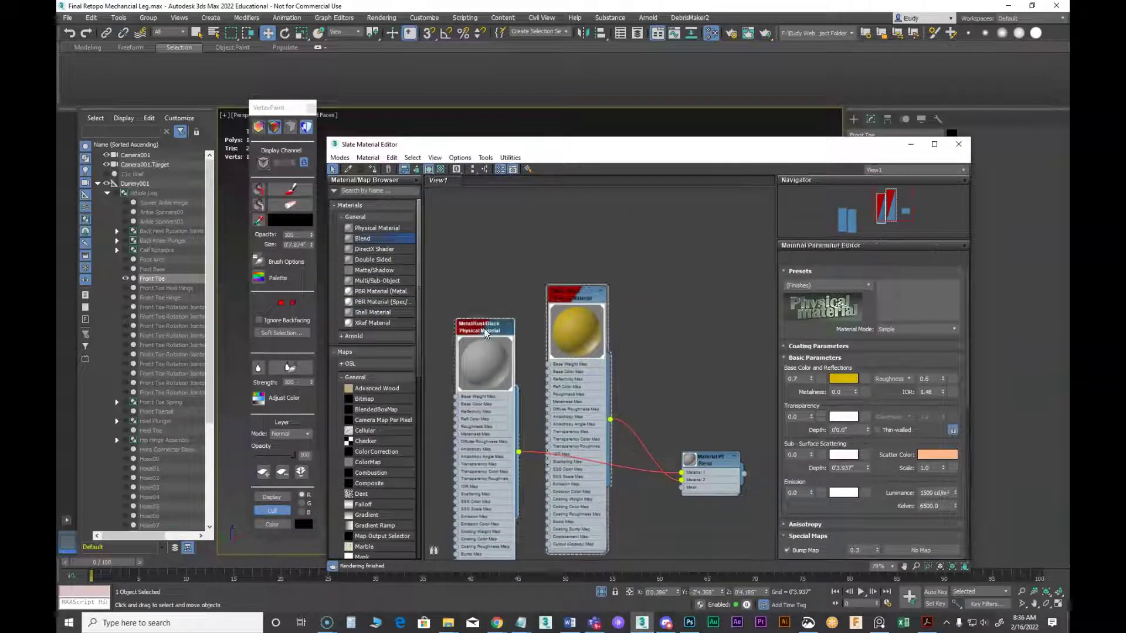
left_click(843, 378)
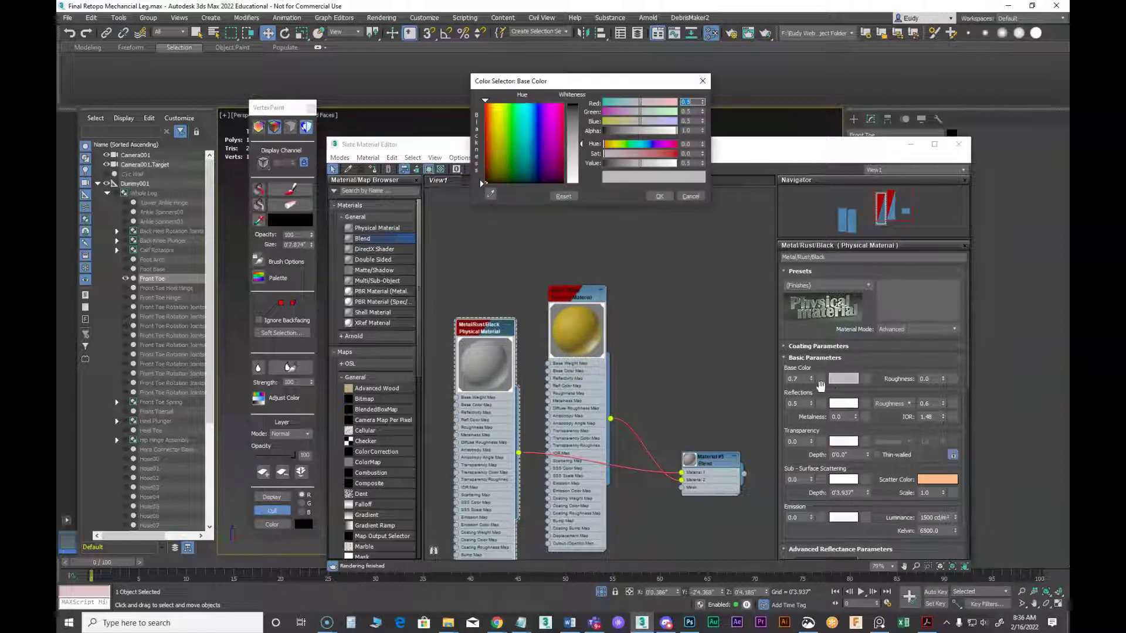
left_click_drag(484, 178, 487, 177)
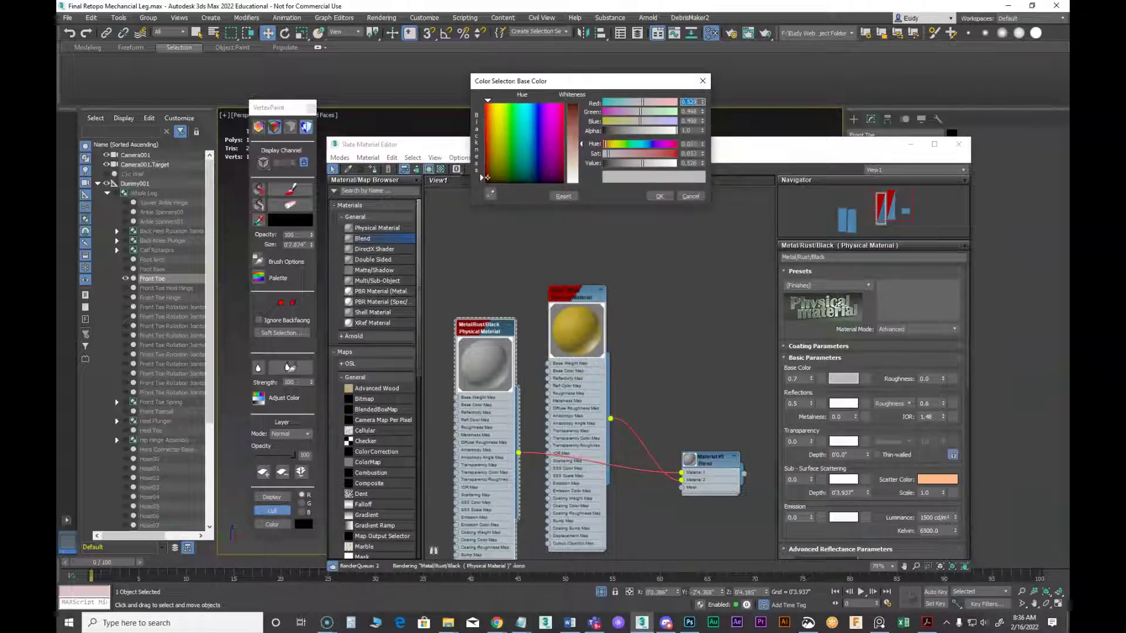
left_click(573, 109)
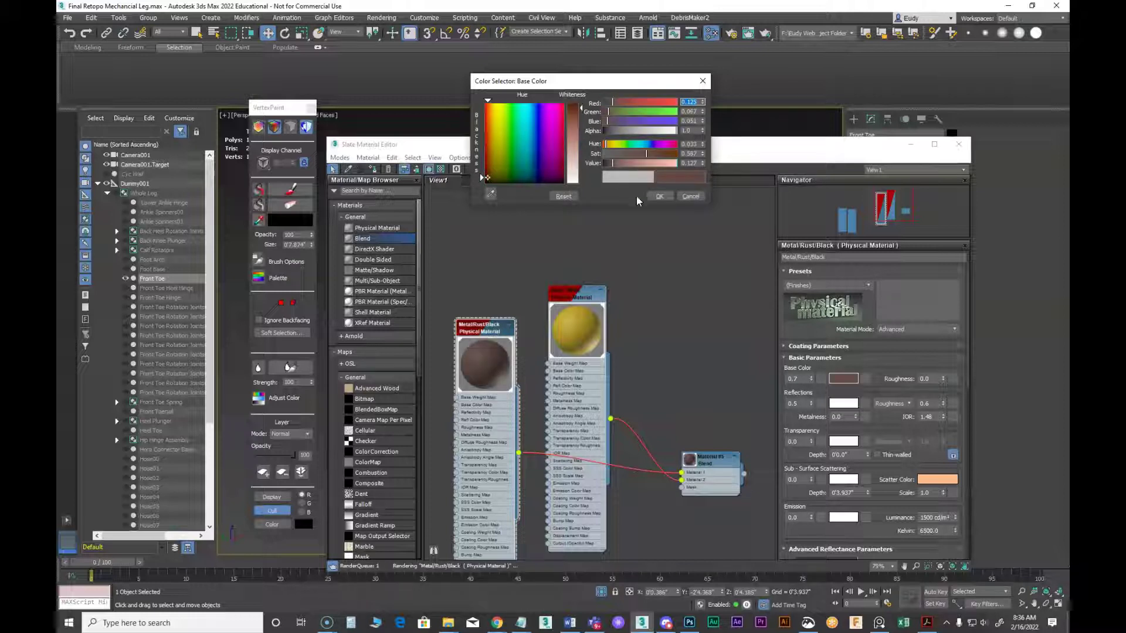
left_click(659, 196)
Tidy the two layer nodes in the graph and move the material editor off the viewport to uncover the toe
left_click_drag(578, 311, 594, 327)
left_click_drag(511, 336, 537, 318)
left_click_drag(526, 152, 1125, 42)
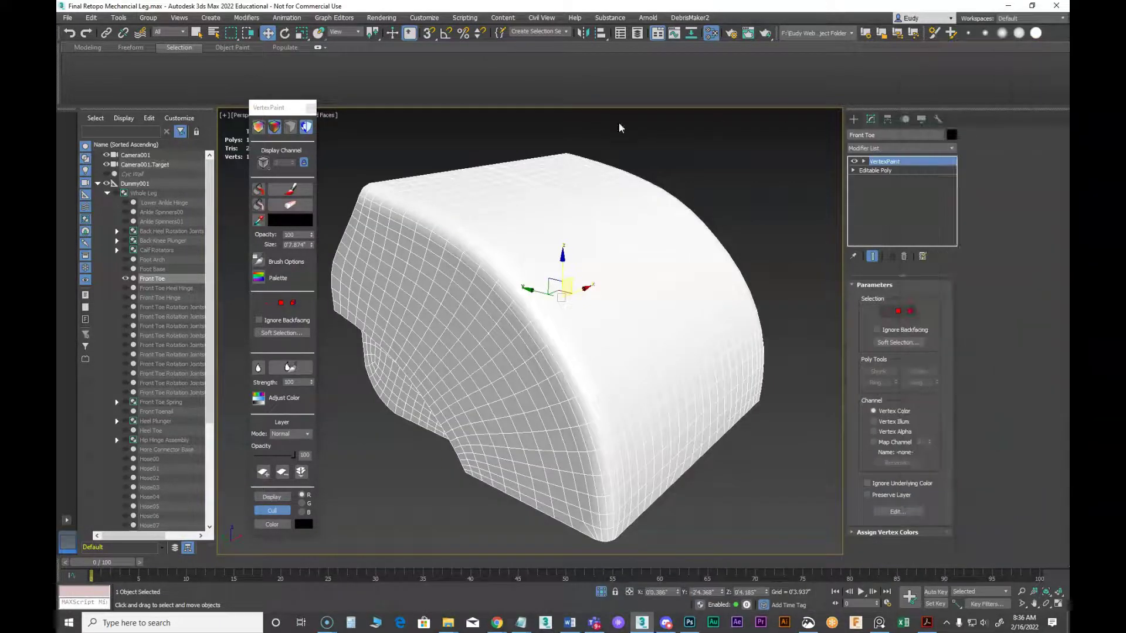
Open Render Setup, move it beside the toe, and set the render target to ActiveShade Mode
left_click(383, 19)
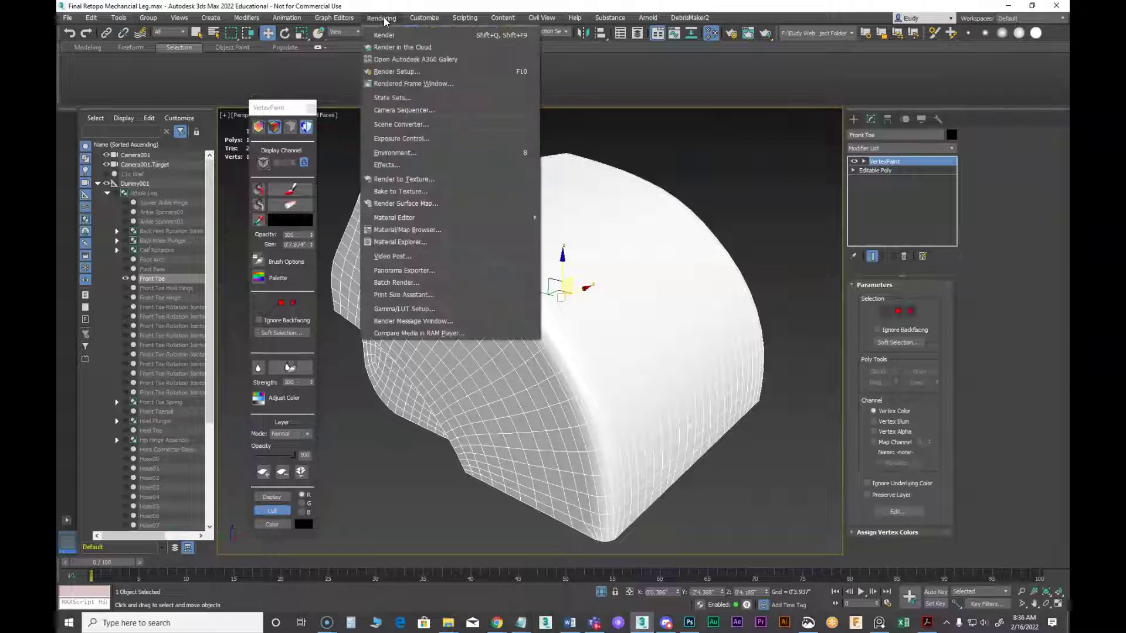
left_click(397, 73)
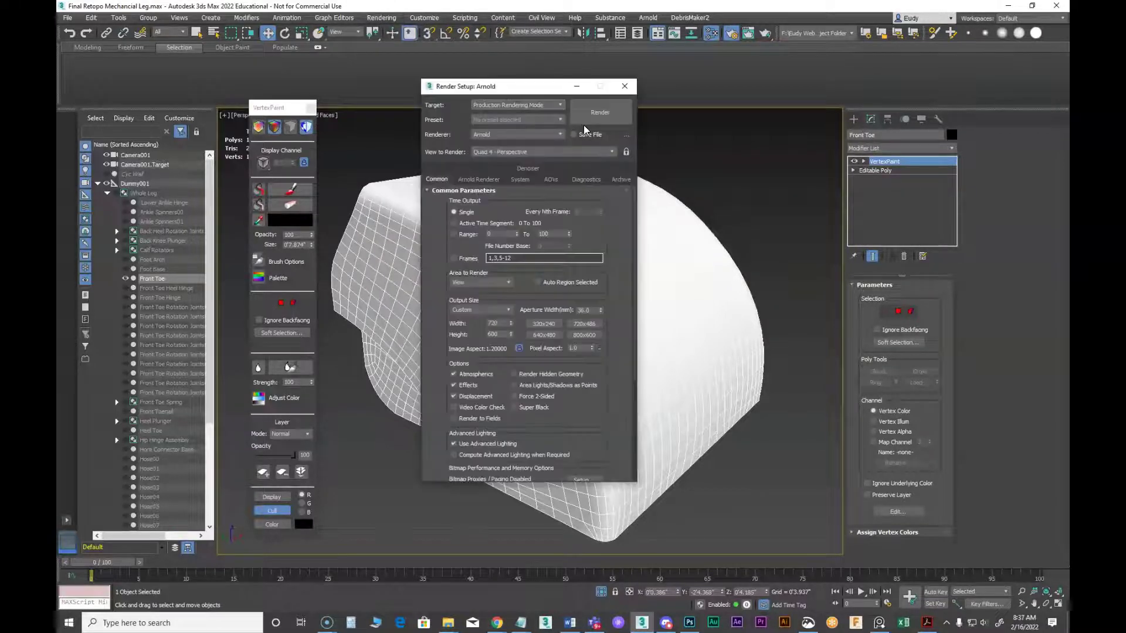
left_click_drag(494, 88, 670, 52)
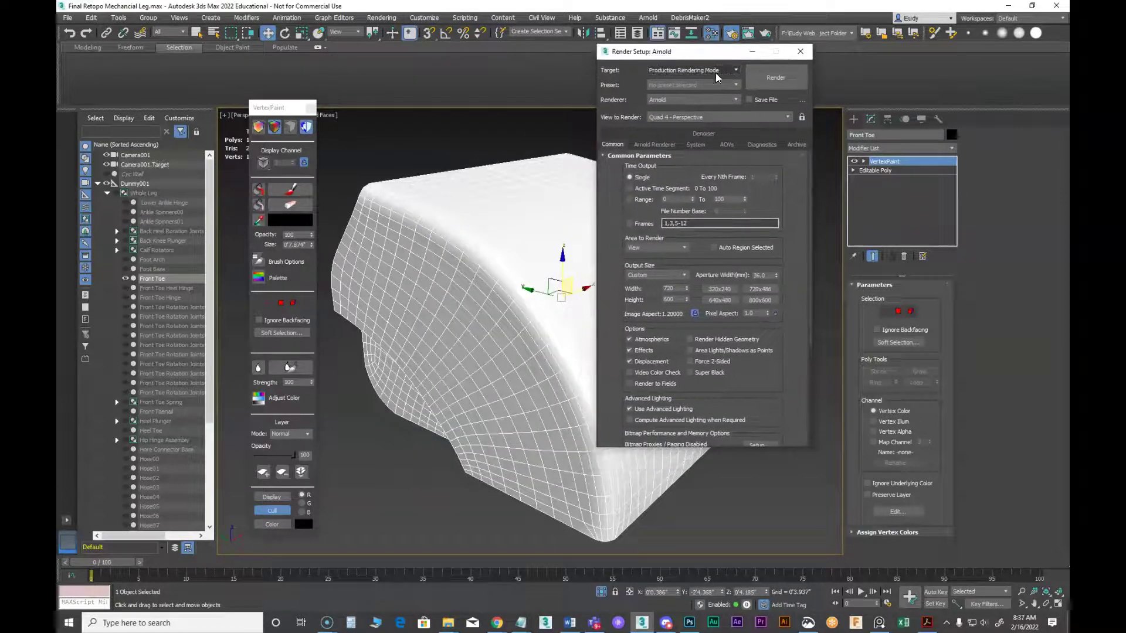
left_click(731, 71)
left_click(684, 101)
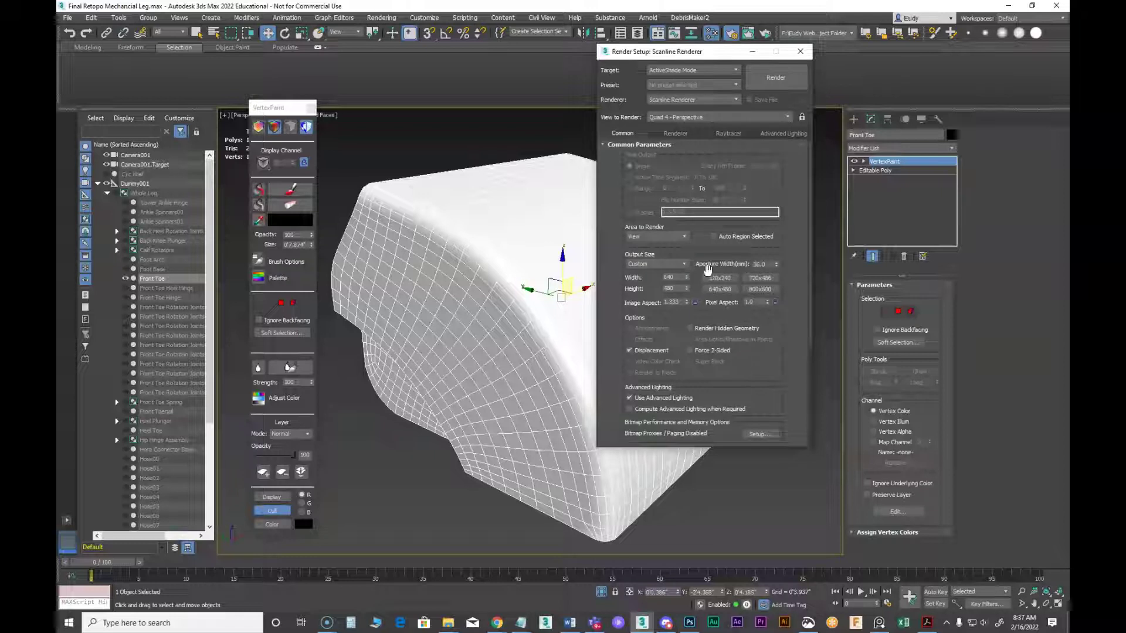
Set the ActiveShade output size to 500 wide by 500 high
double_click(678, 279)
type("480")
key("Tab")
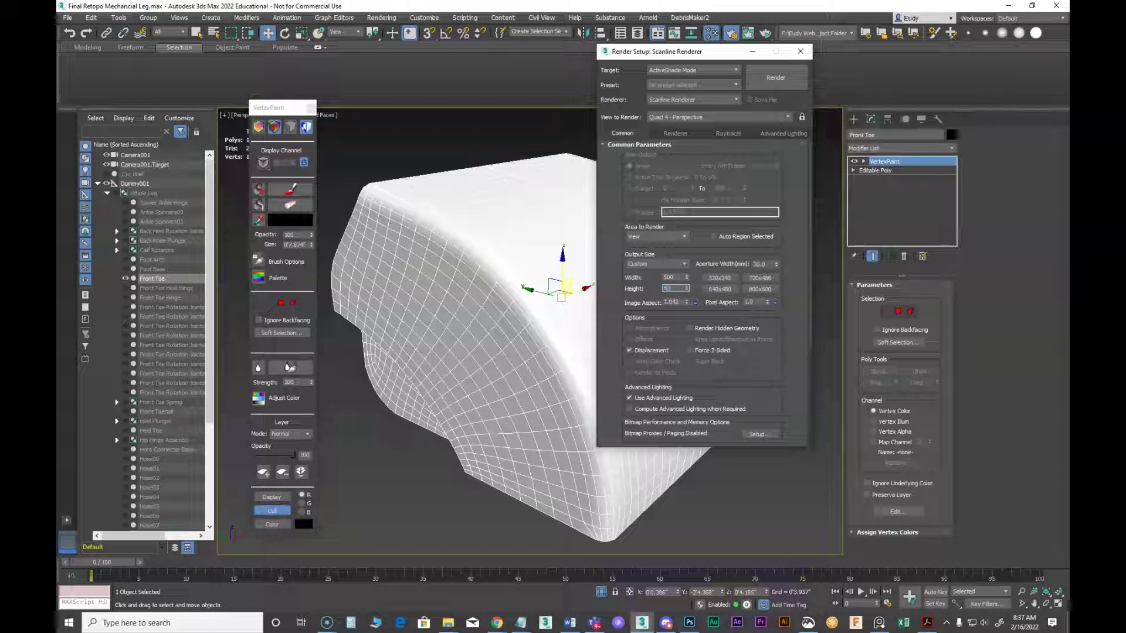
type("500")
key("Return")
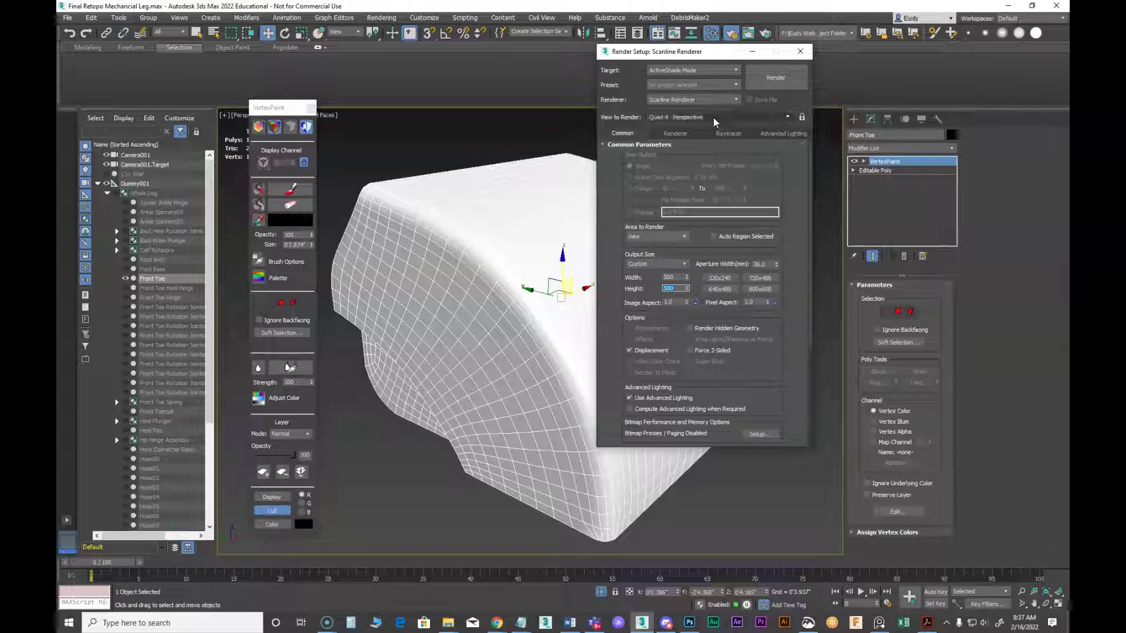
Switch the renderer to Arnold, start the ActiveShade render, and arrange its preview beside the Render Setup window
left_click(725, 100)
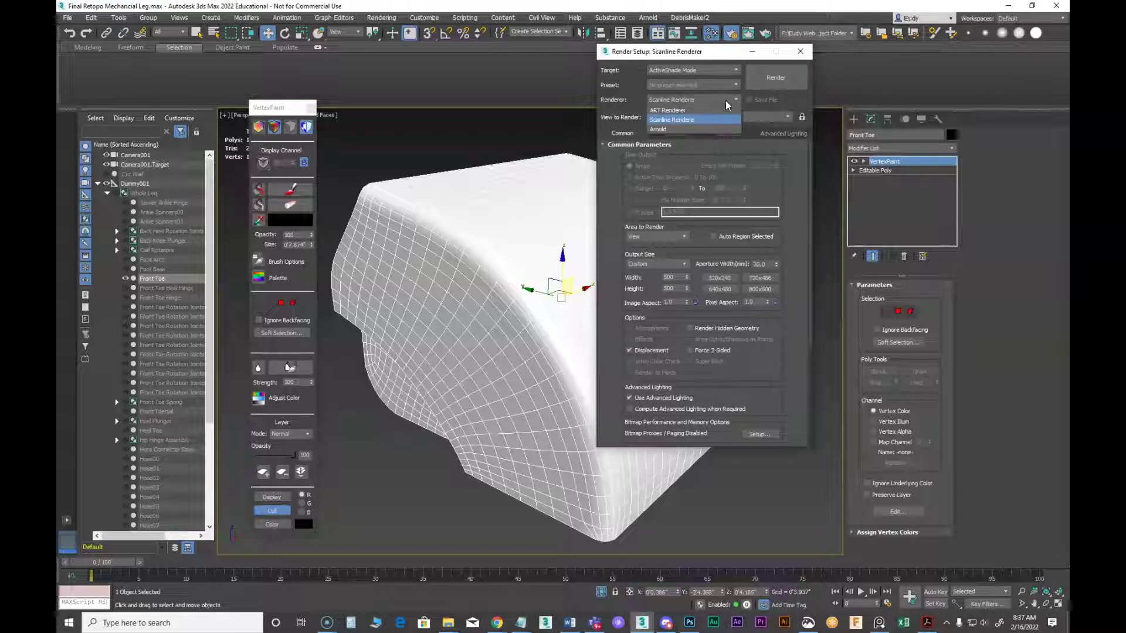
left_click(675, 110)
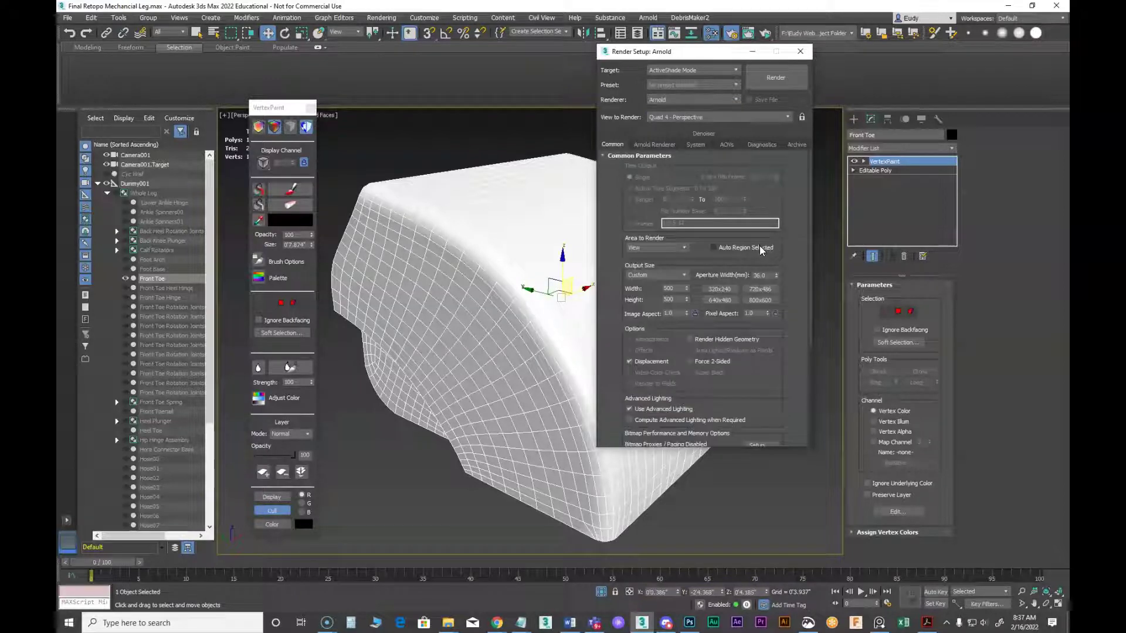
left_click(780, 85)
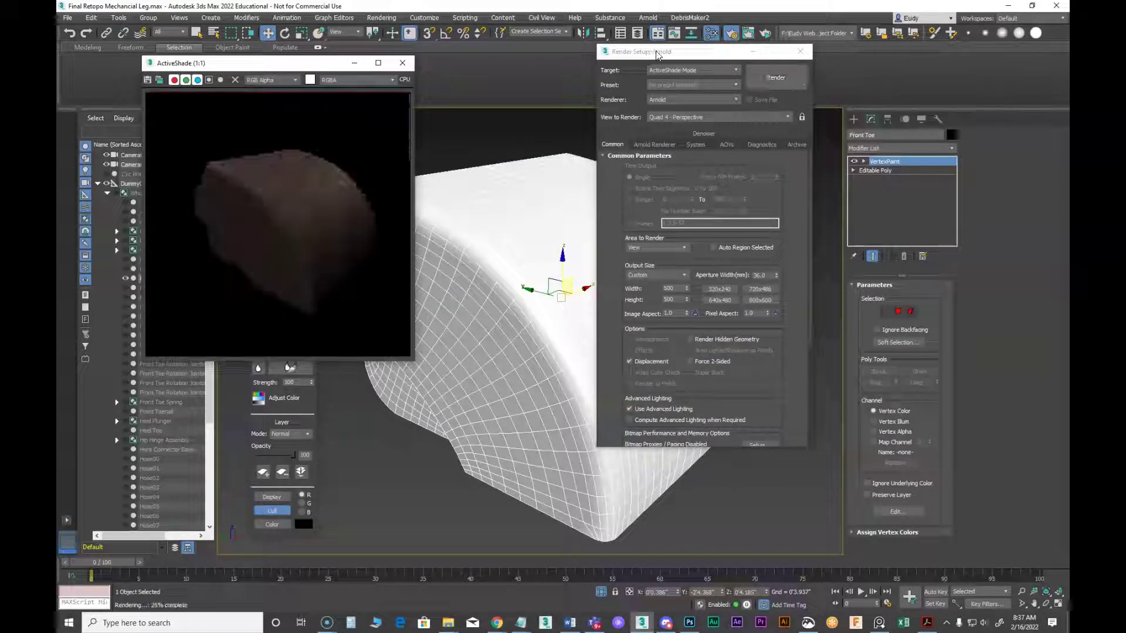
left_click(681, 57)
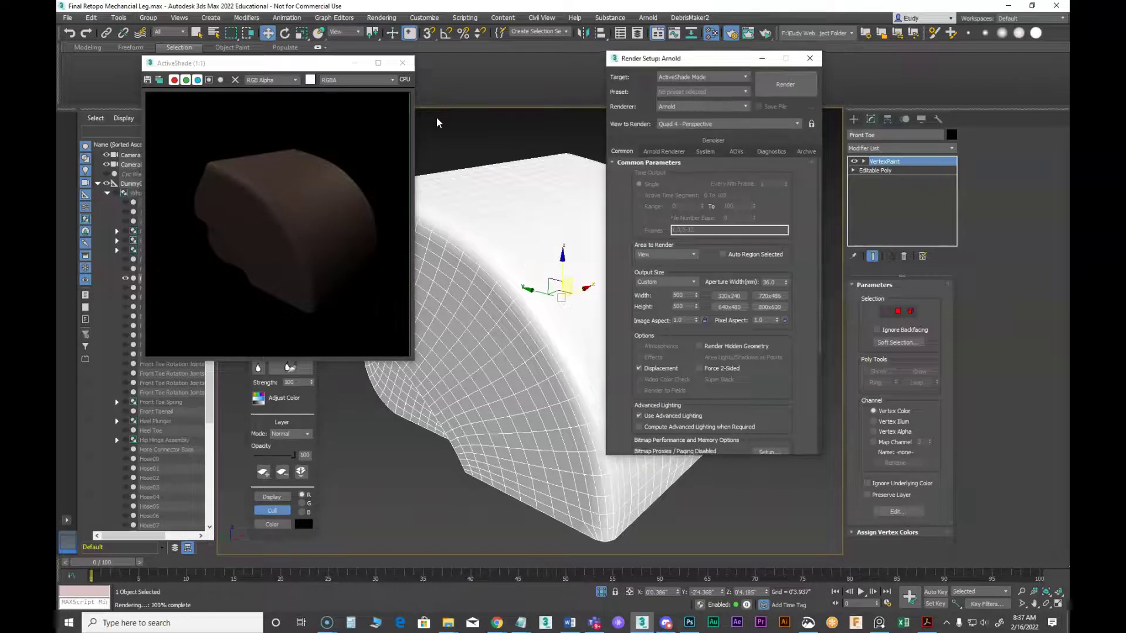
left_click_drag(722, 59, 835, 62)
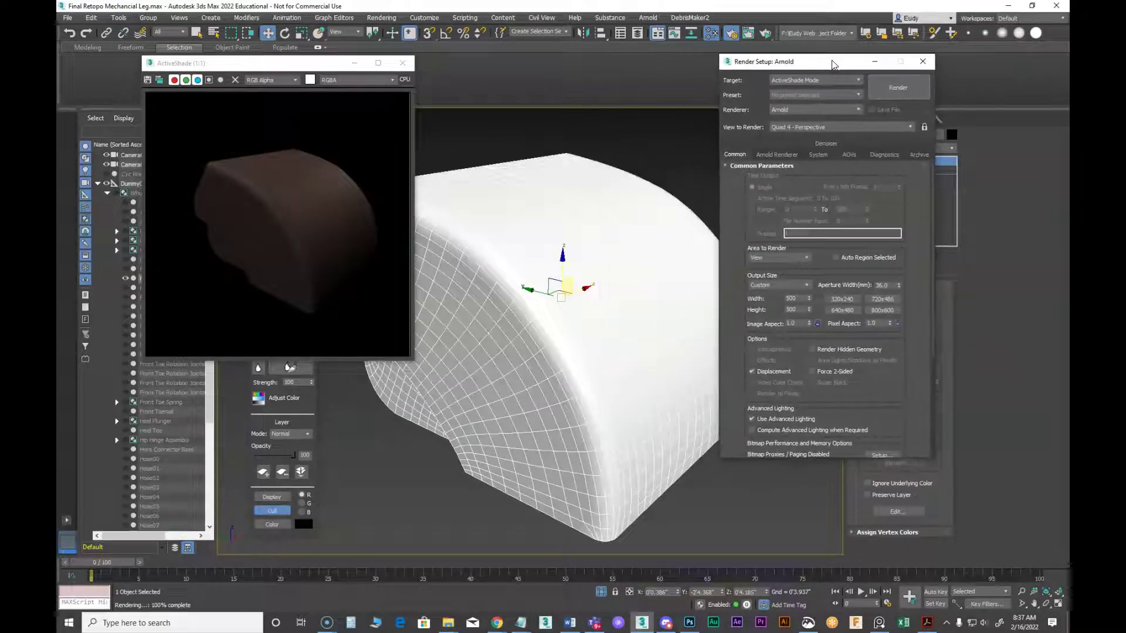
left_click_drag(352, 63, 570, 39)
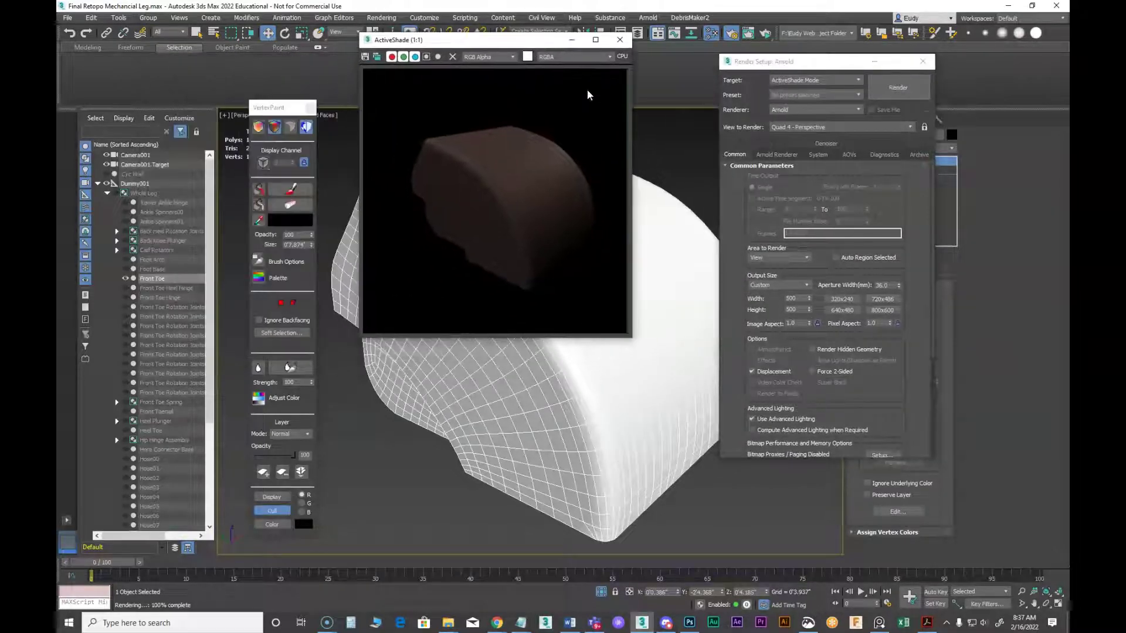
Set the ActiveShade output size to 800 by 800 and rerun the preview of the toe
left_click(799, 297)
double_click(799, 296)
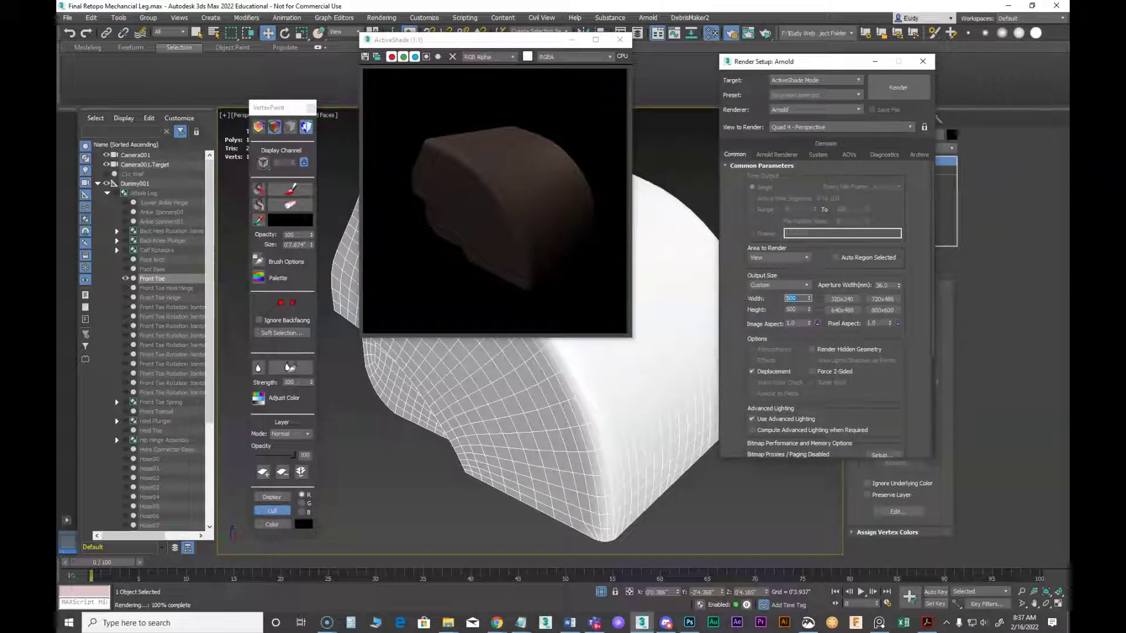
key("Return")
key("Tab")
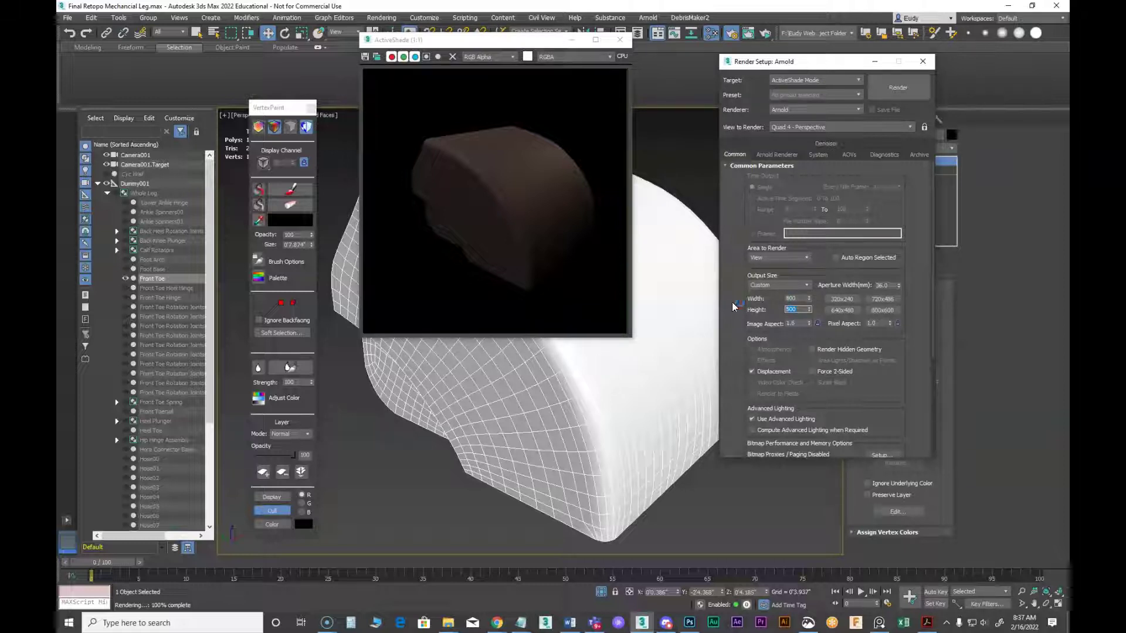
left_click(898, 88)
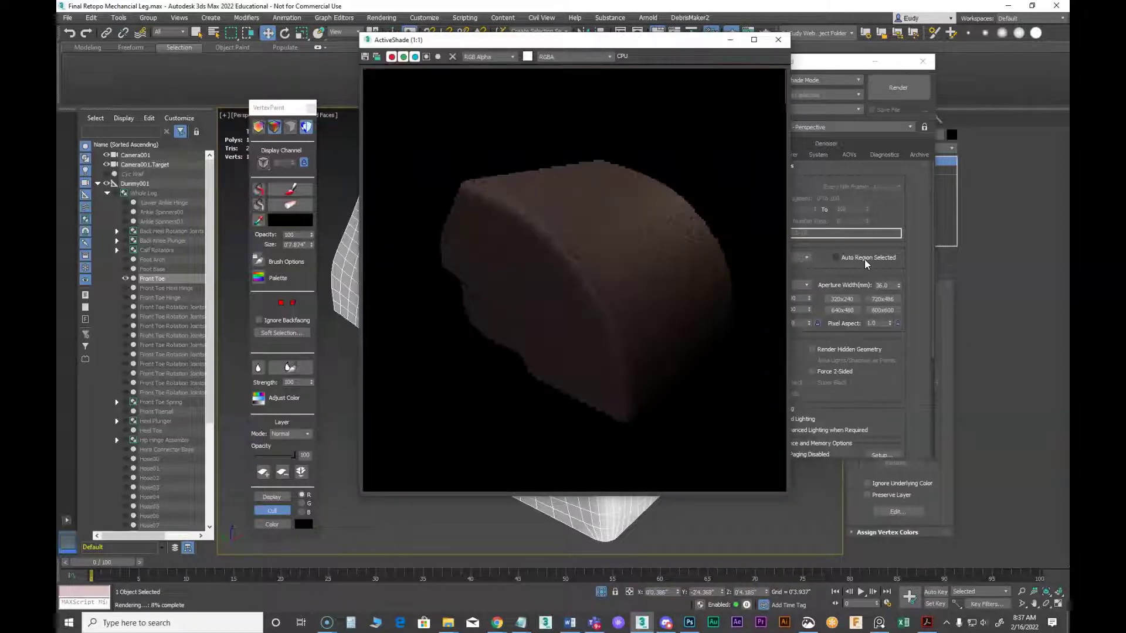
left_click_drag(471, 40, 443, 54)
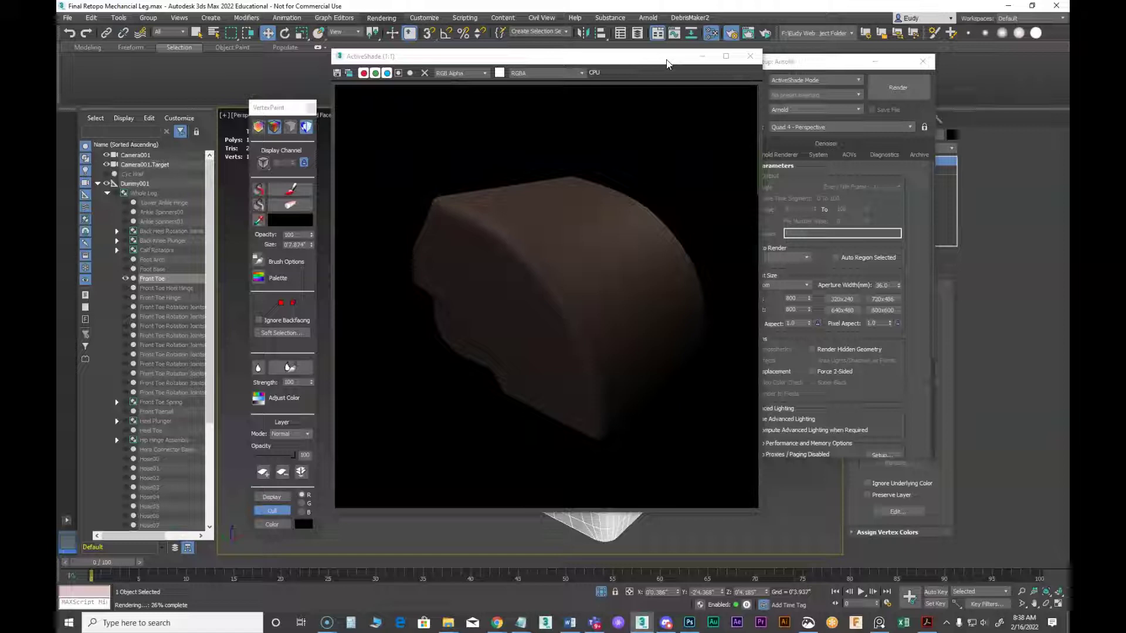
Close the preview and set the environment's global Exposure Value to 0.3 EV, refreshing the exposure preview
left_click(750, 55)
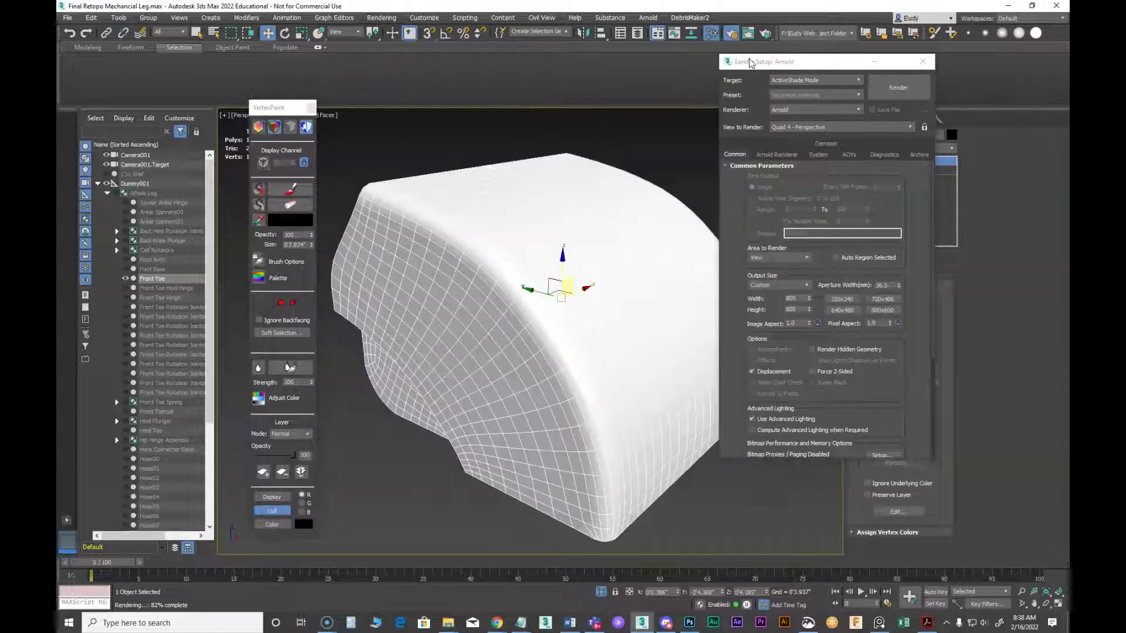
left_click(382, 18)
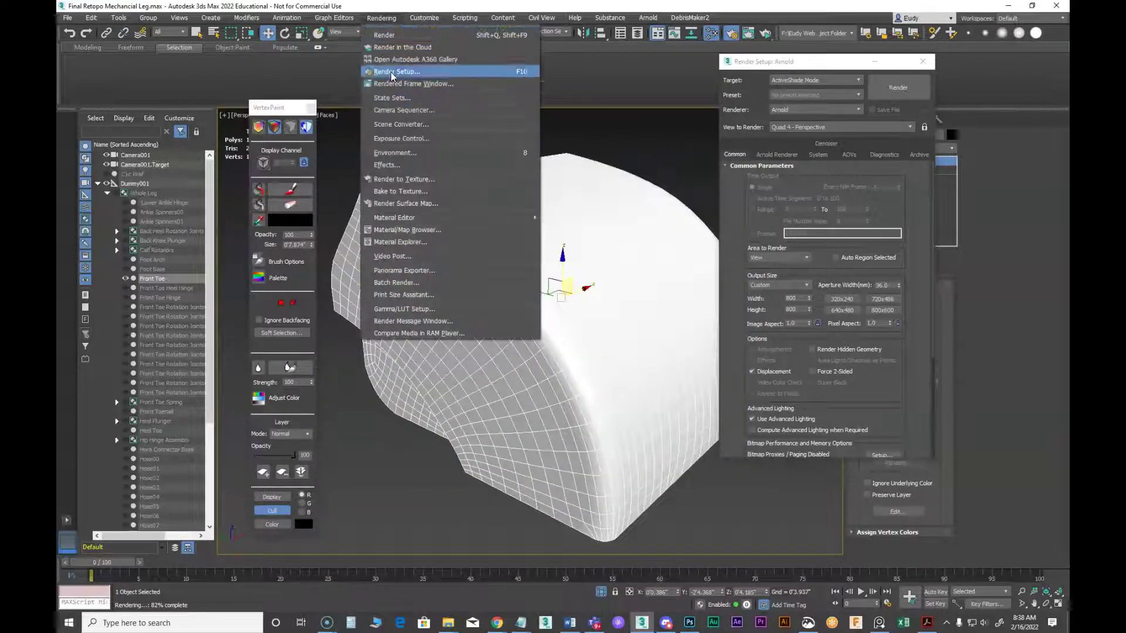
left_click(398, 153)
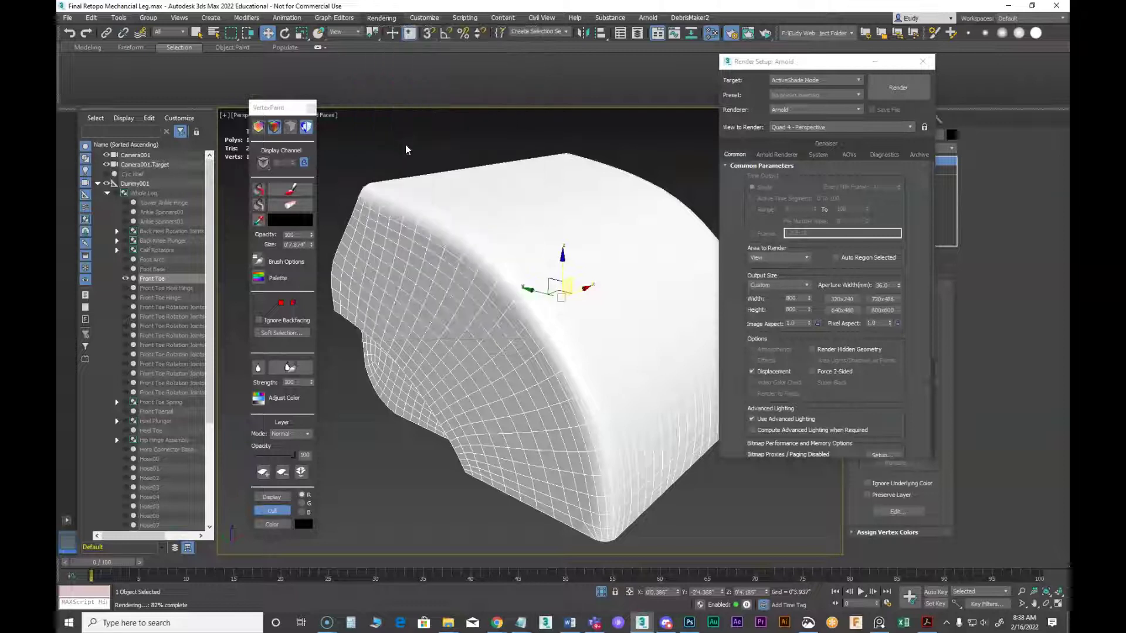
left_click(394, 302)
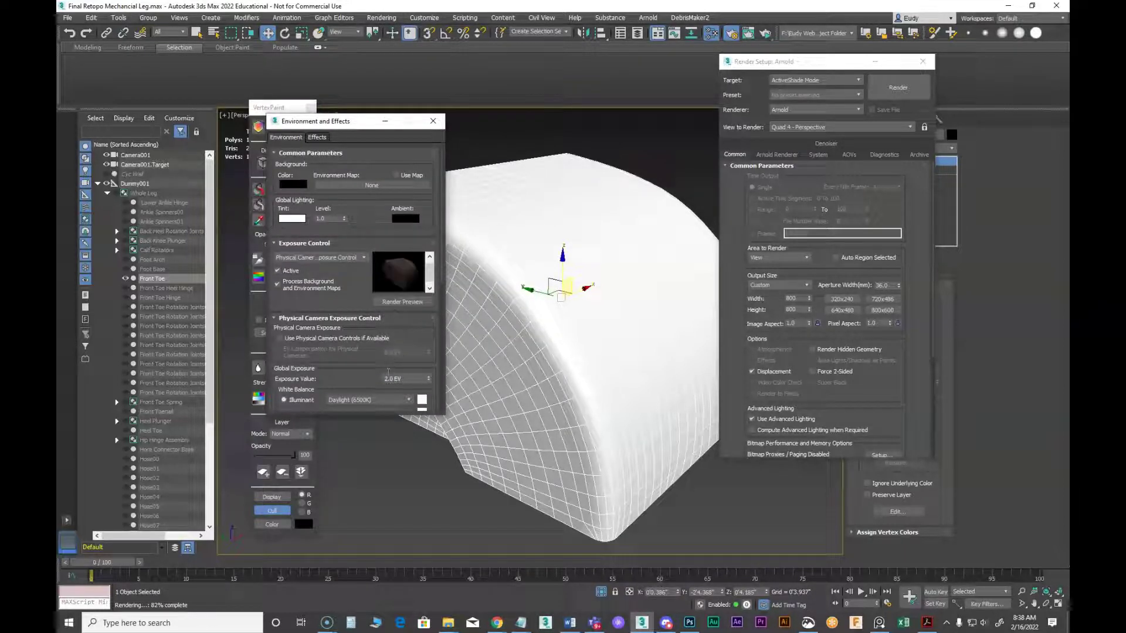
left_click_drag(429, 384, 428, 389)
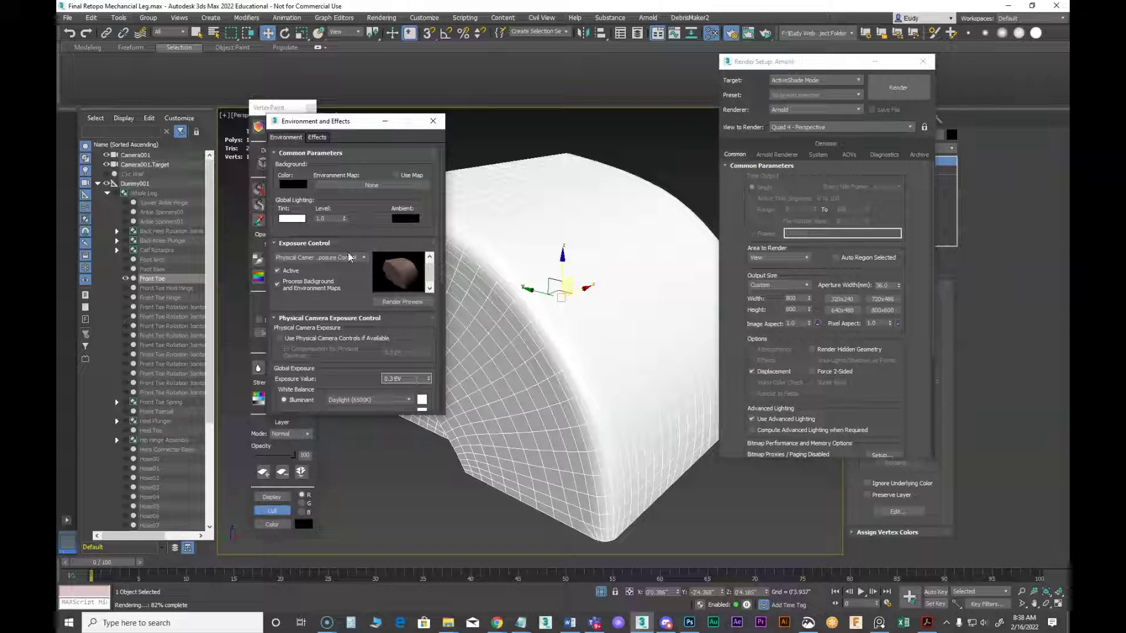
left_click(434, 121)
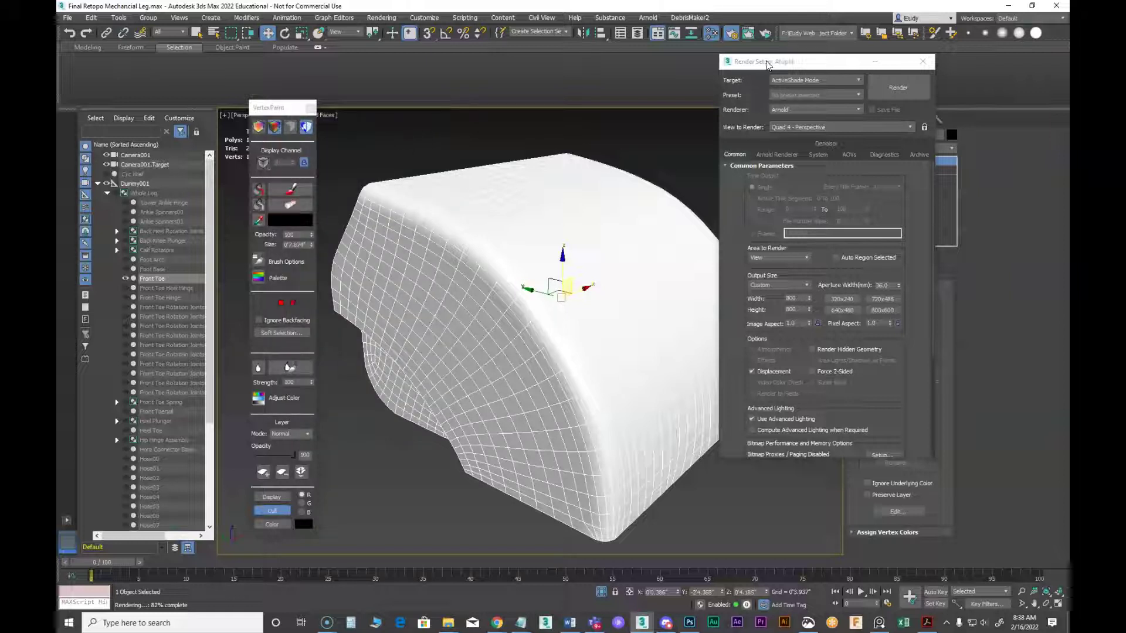
Turn off Arnold's Autodetect Threads, set Threads to -1, and rerun the ActiveShade preview without the Render Setup window
left_click_drag(769, 61, 804, 63)
left_click(765, 36)
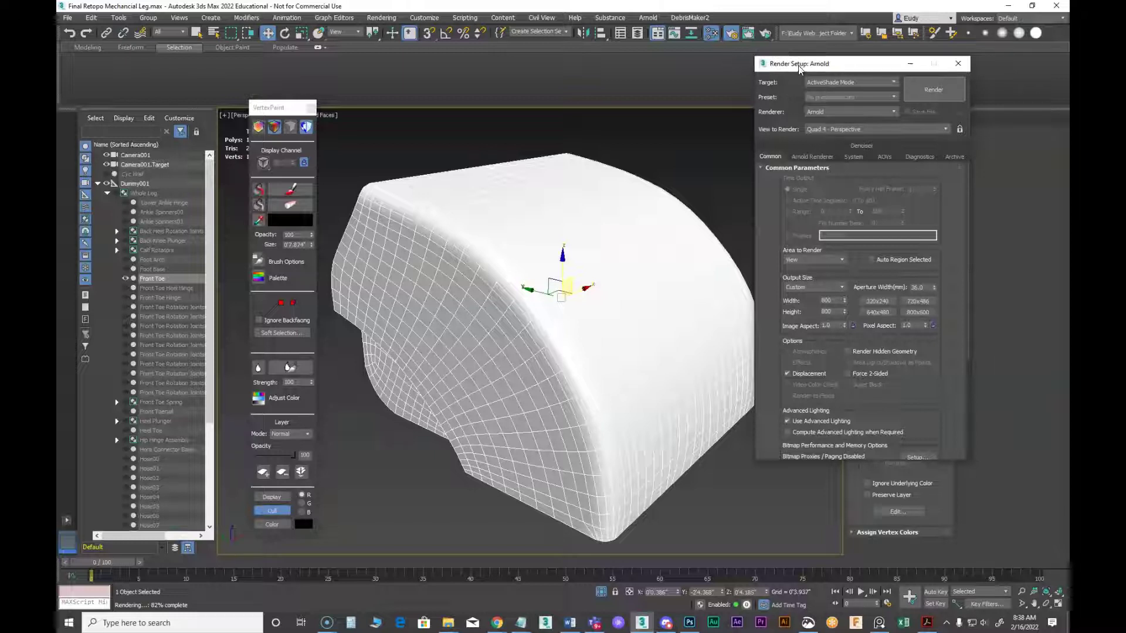
left_click(854, 158)
left_click(766, 278)
left_click(955, 280)
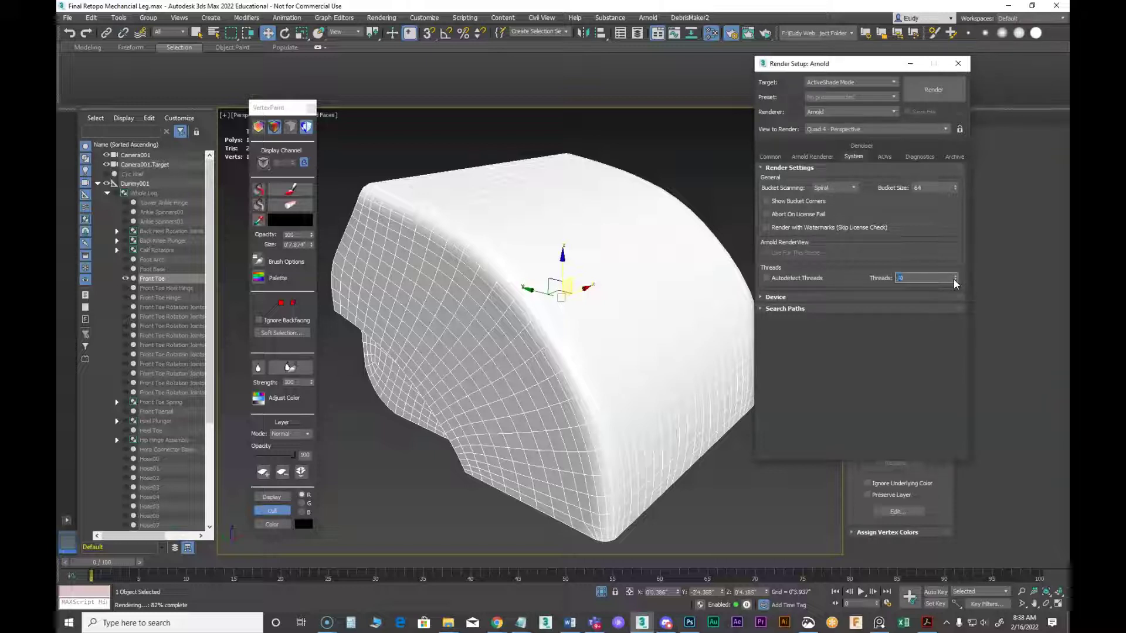
type("-1")
key("Return")
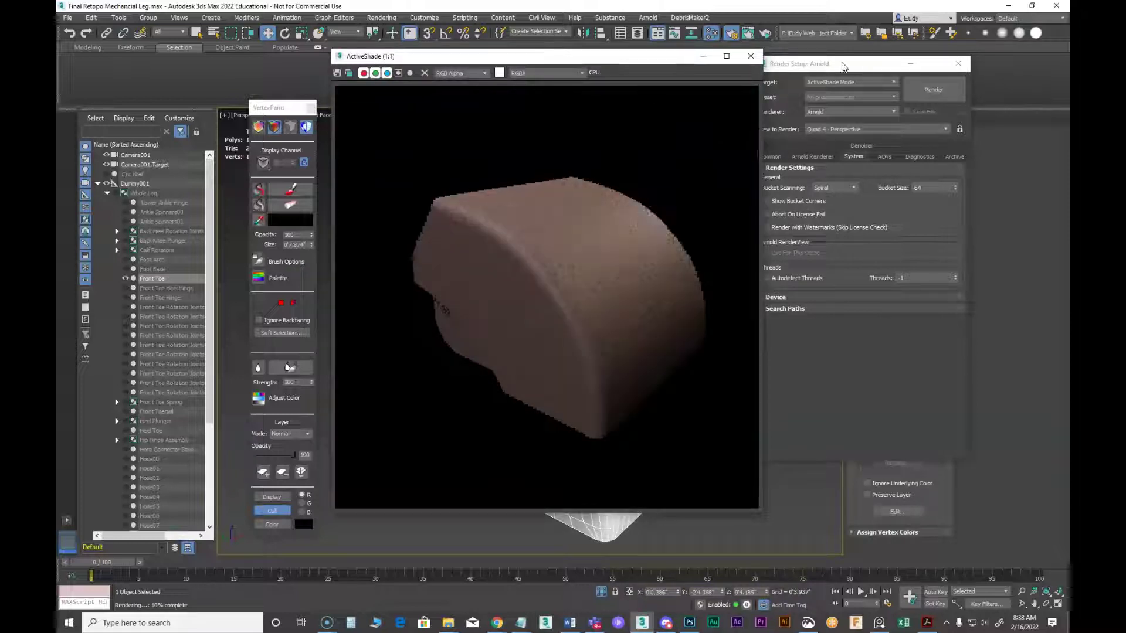
left_click(957, 66)
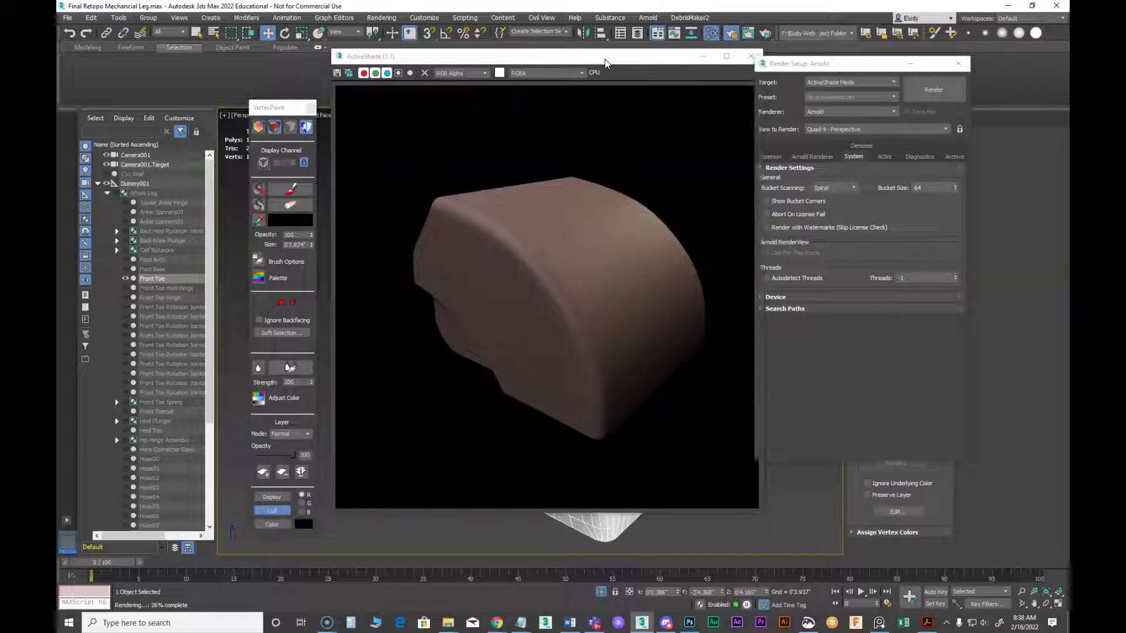
left_click_drag(674, 57, 639, 59)
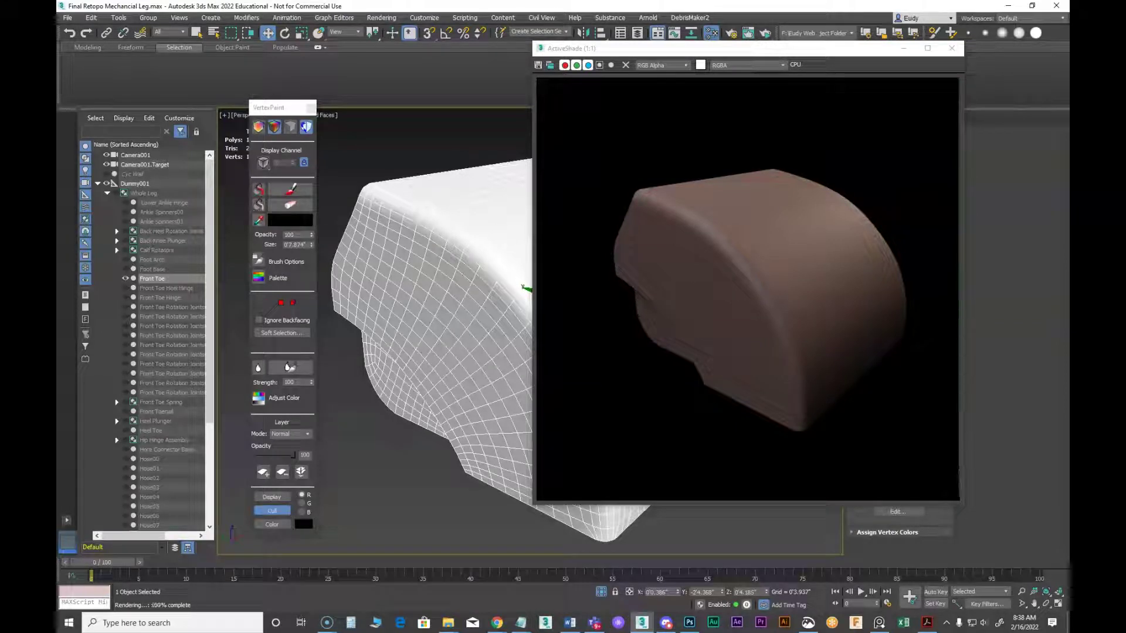
Open the Blend material's parameters in the material editor and set its Mix Amount to 100
key("m")
left_click_drag(576, 82, 429, 79)
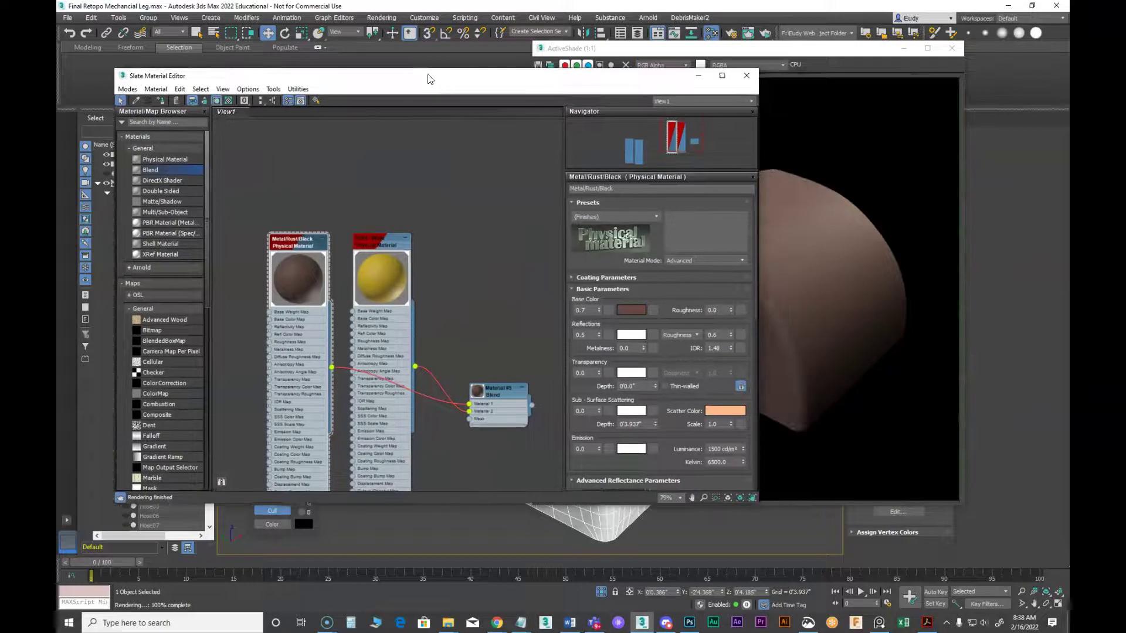
double_click(509, 397)
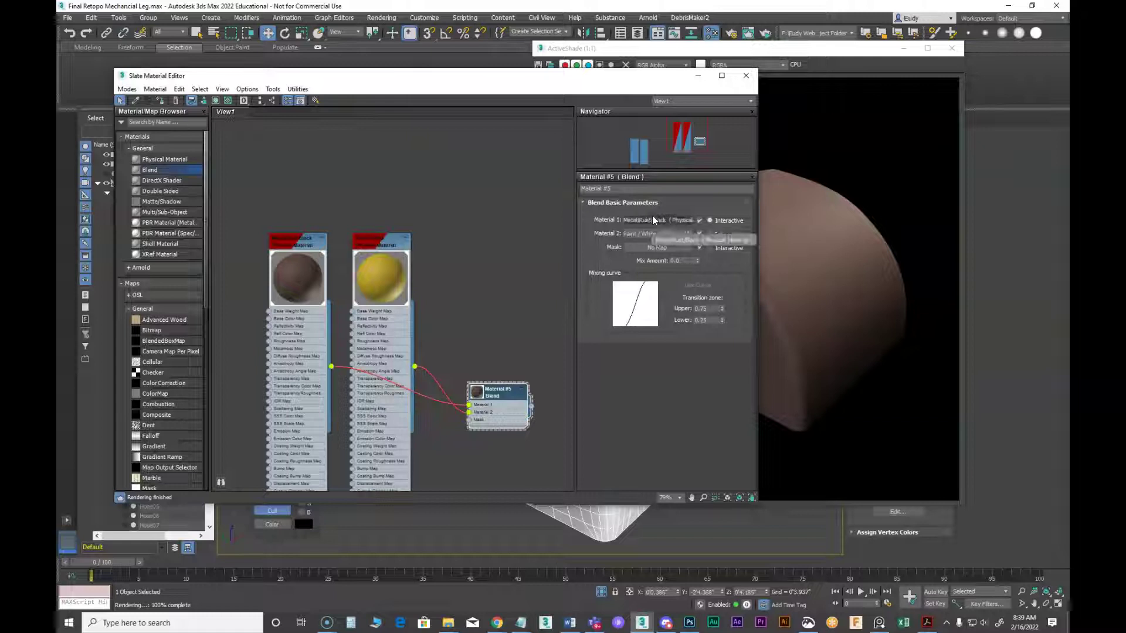
left_click(680, 262)
left_click_drag(682, 265, 650, 264)
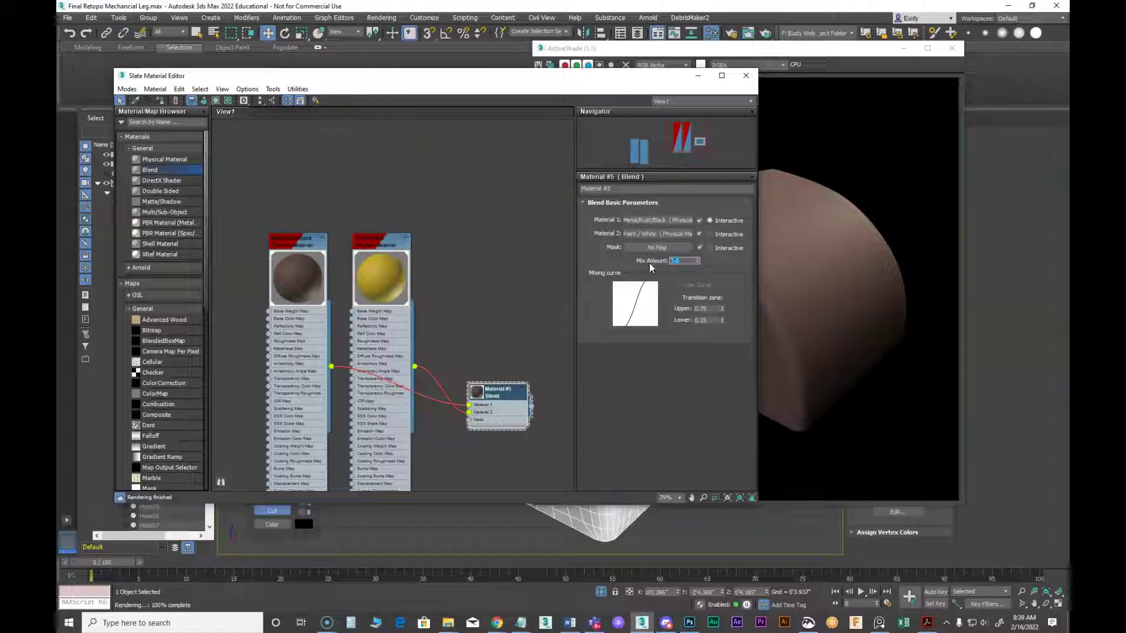
type("00")
key("Return")
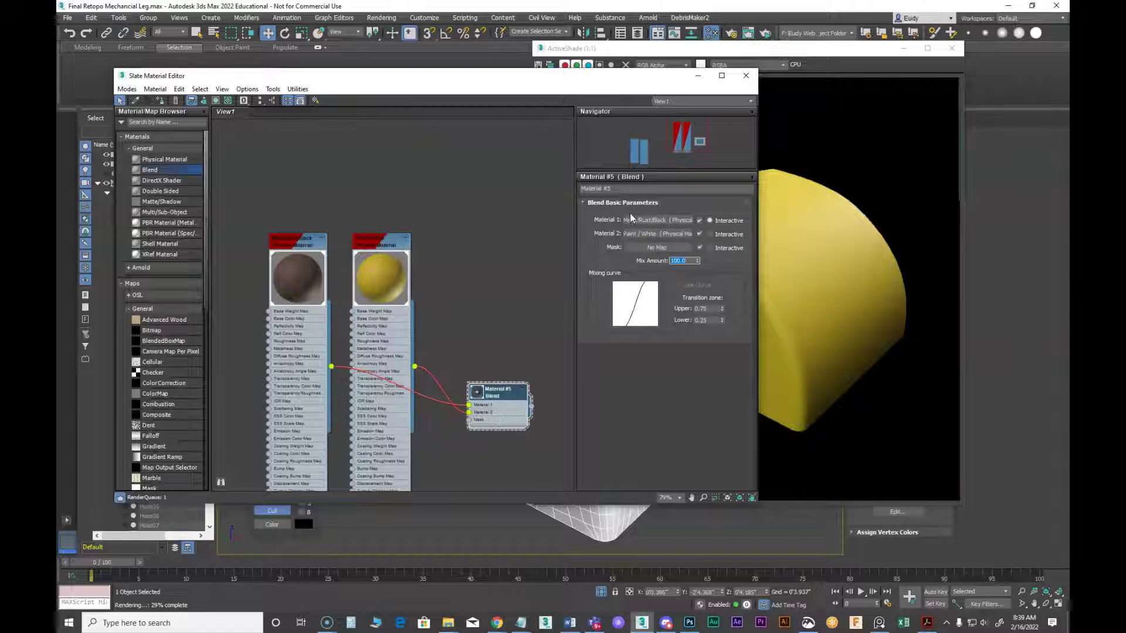
Add a Cellular map below the layer nodes and connect it to the Blend material's Mask input
left_click_drag(459, 87, 525, 72)
middle_click_drag(493, 304, 501, 196)
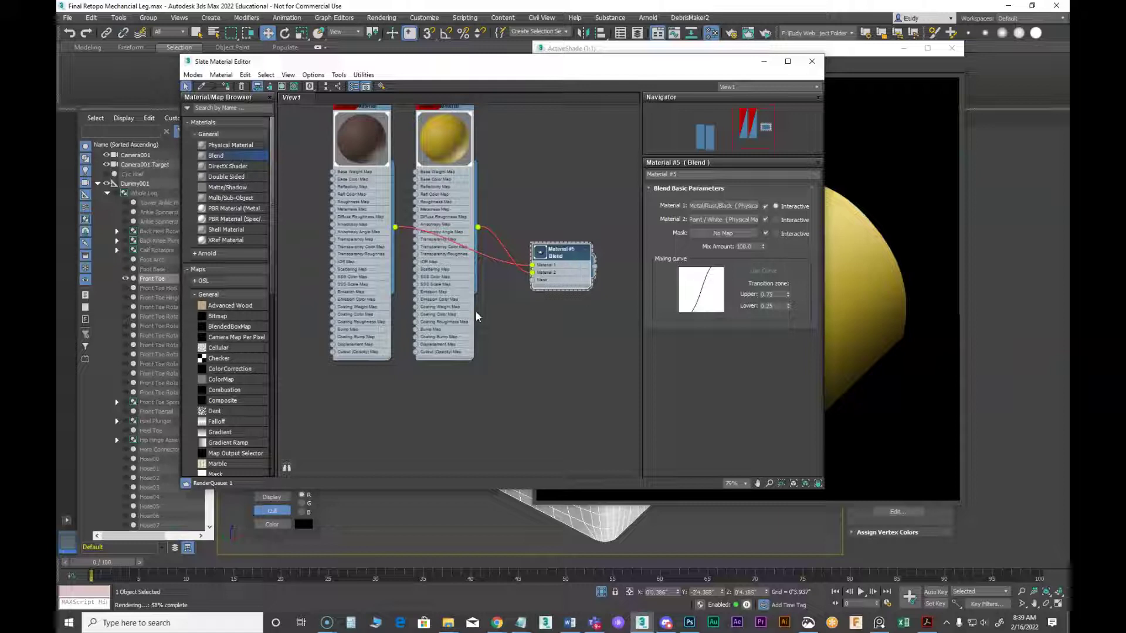
scroll(271, 295, "down", 1)
scroll(272, 295, "down", 2)
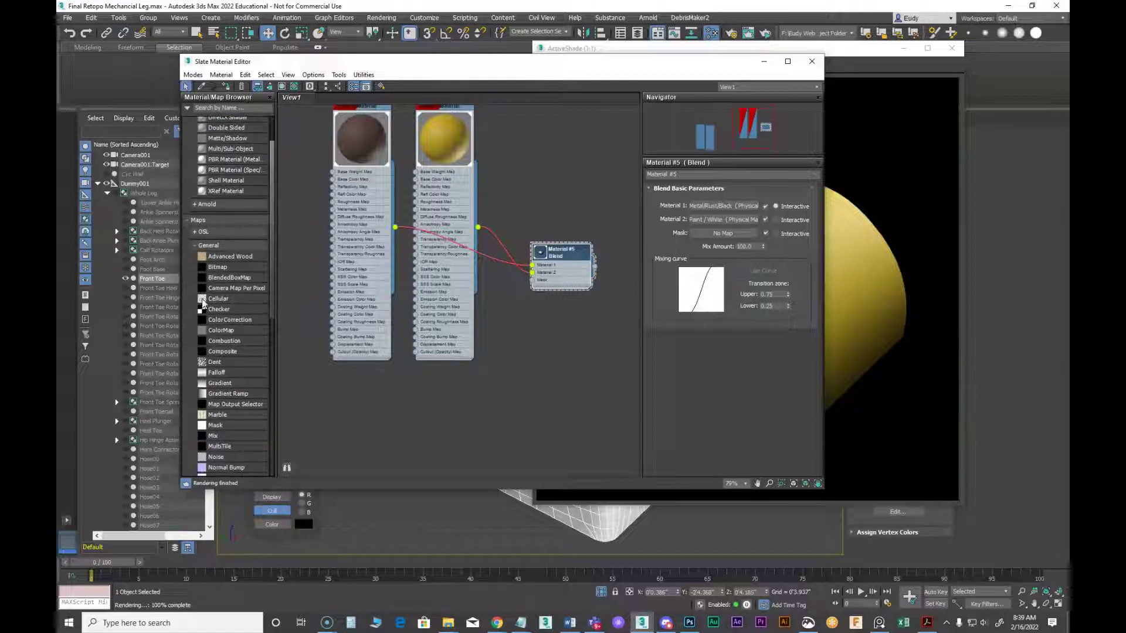
left_click_drag(437, 420, 532, 279)
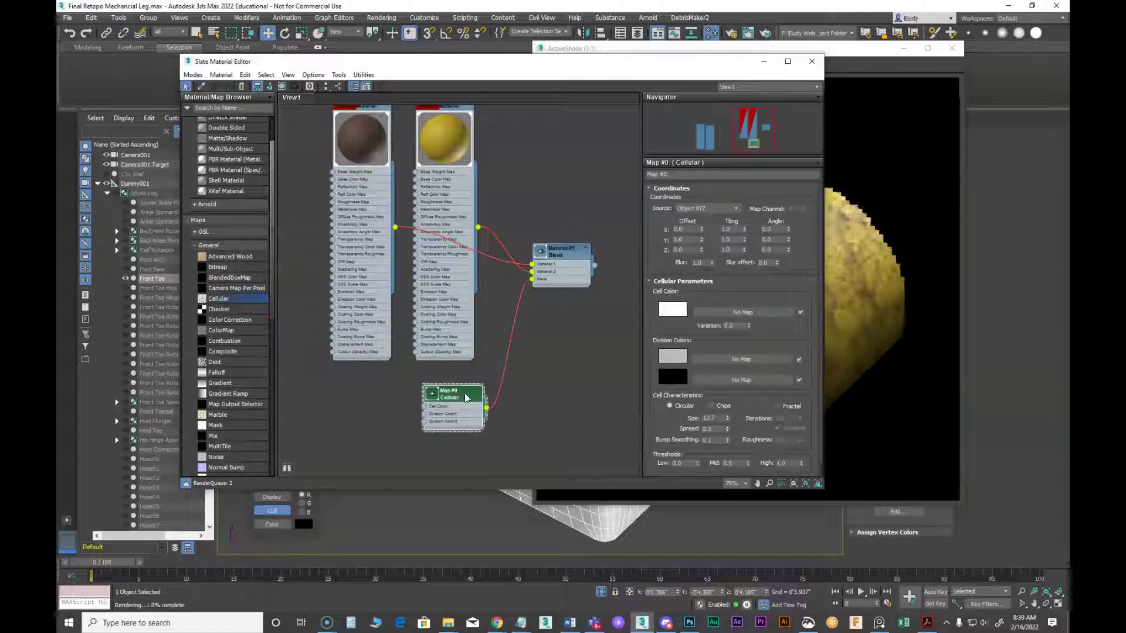
Place the material editor and ActiveShade preview side by side and switch the Cellular map's cell type to Chips
left_click_drag(644, 63, 482, 45)
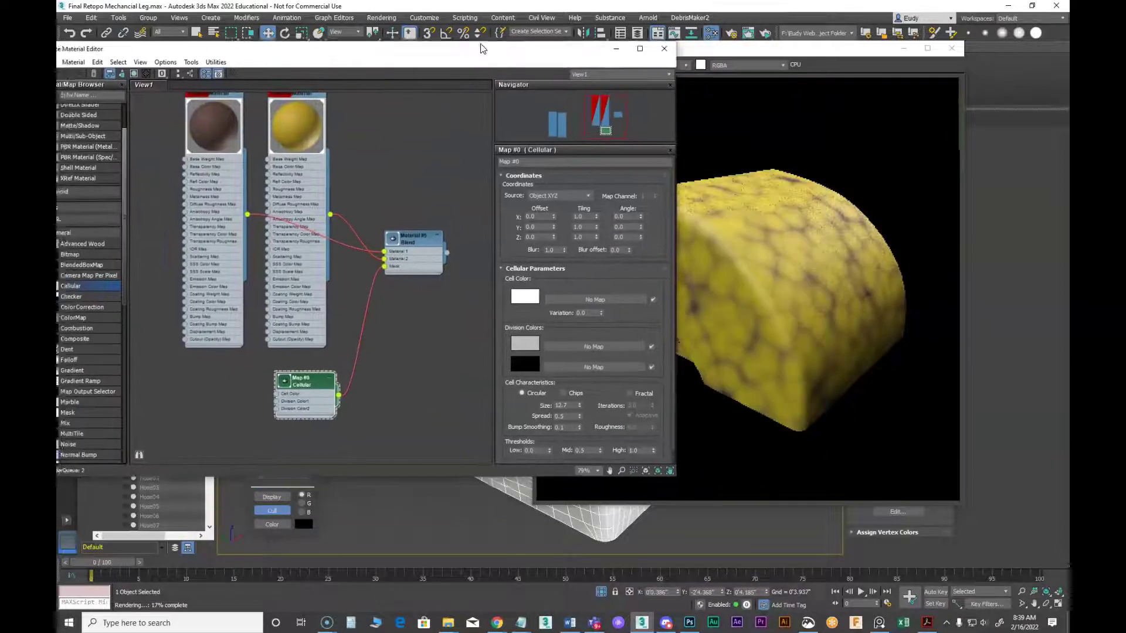
left_click(783, 49)
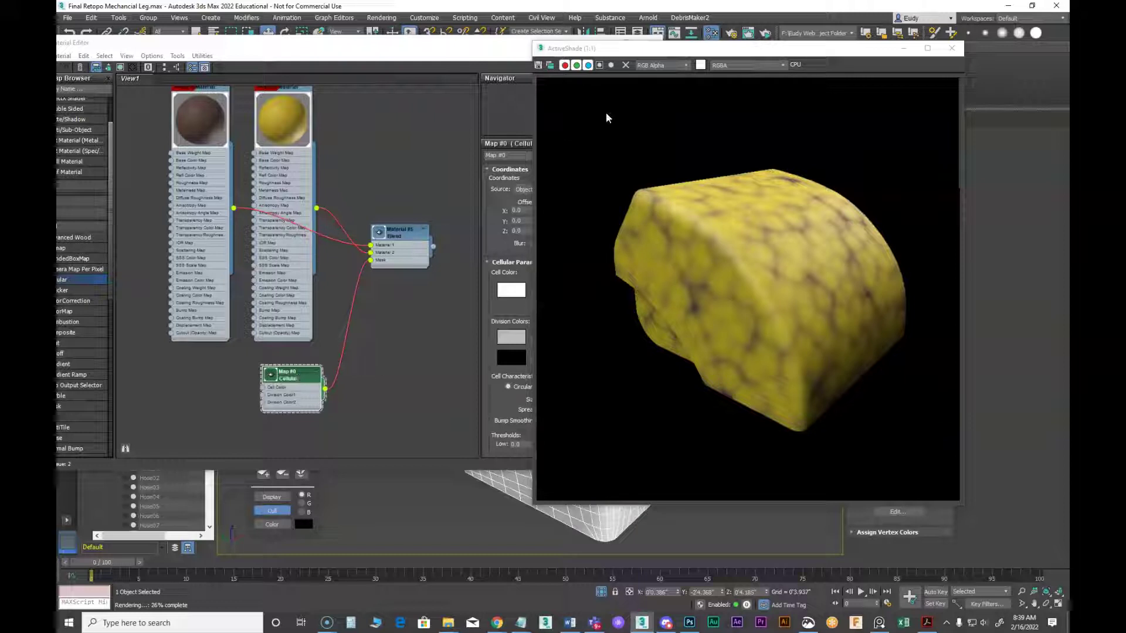
left_click_drag(597, 57, 679, 52)
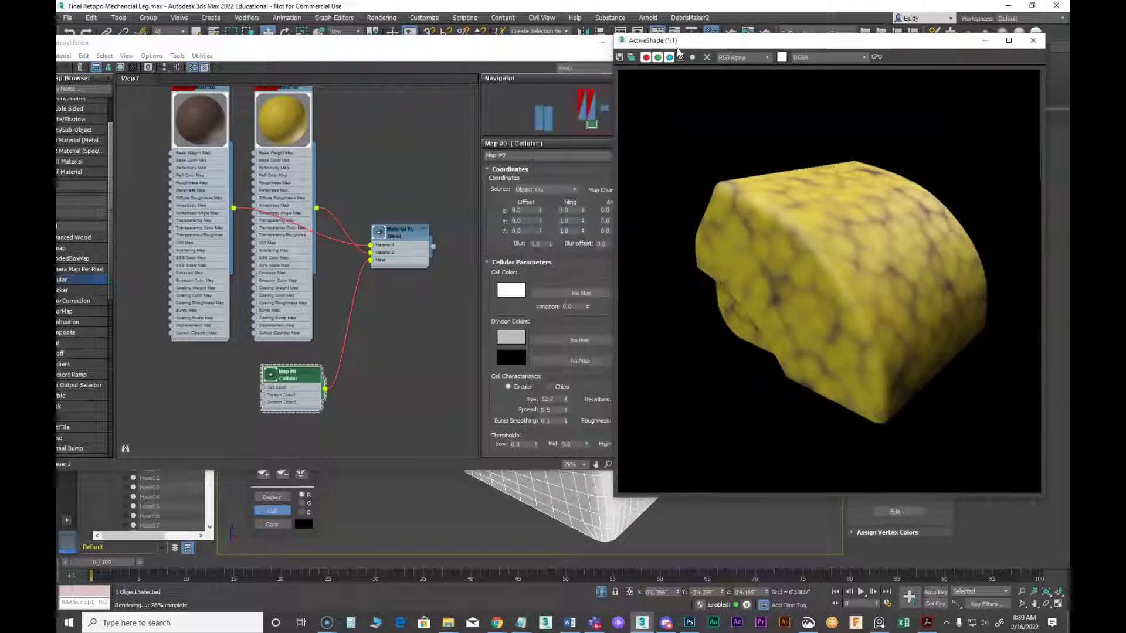
left_click(554, 44)
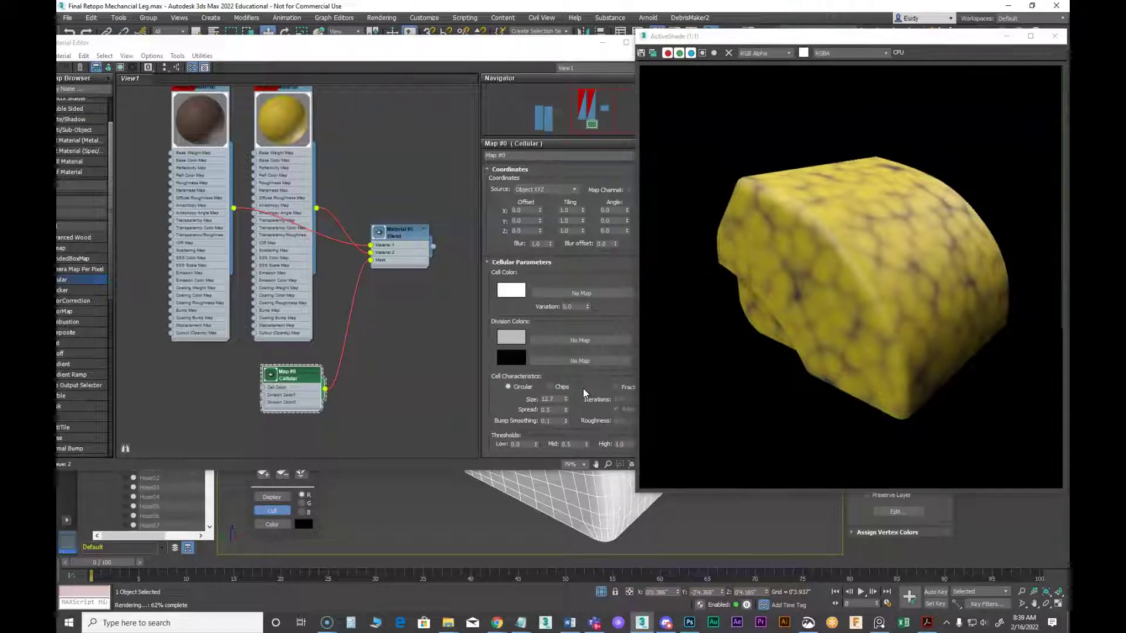
left_click(581, 393)
Bring the ActiveShade preview forward to check the chip pattern on the toe, and close it
left_click(970, 37)
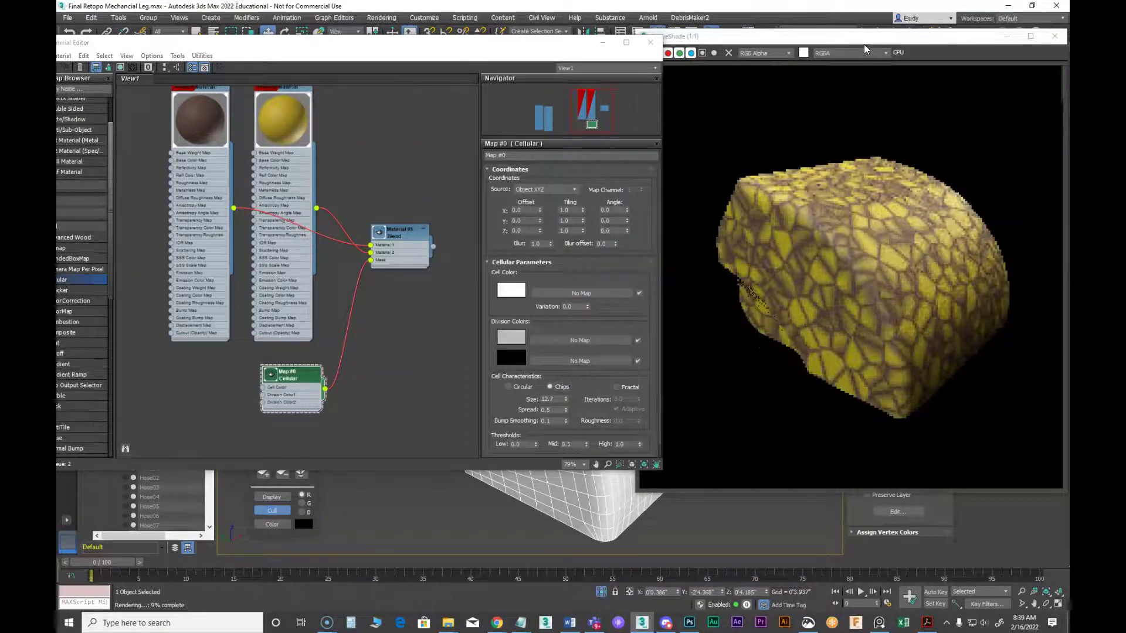
left_click(1056, 38)
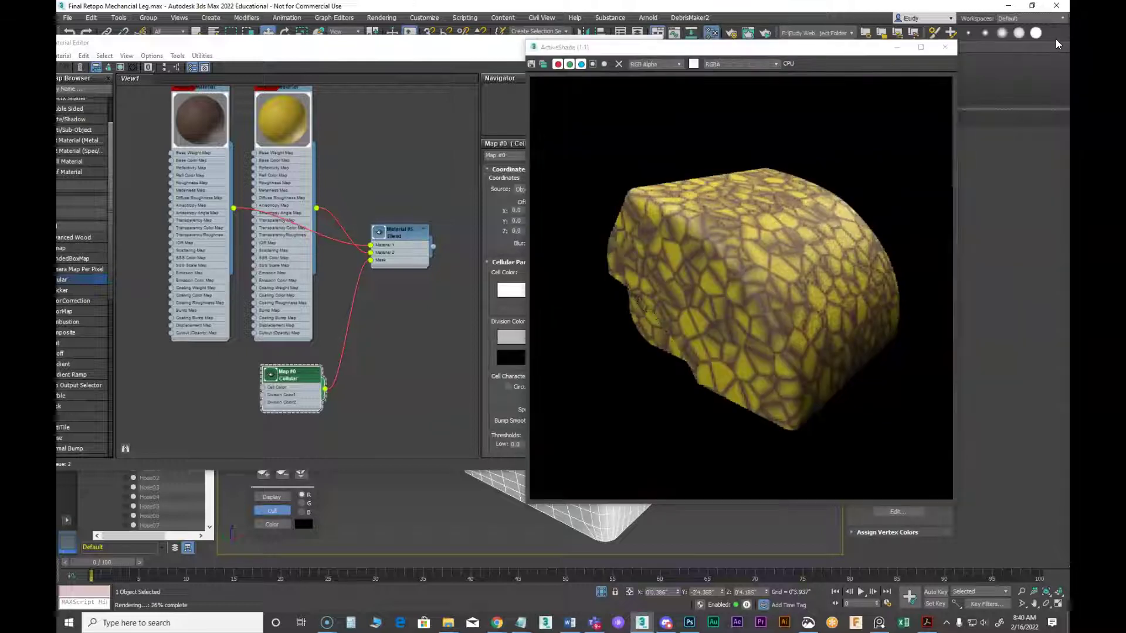
left_click(947, 51)
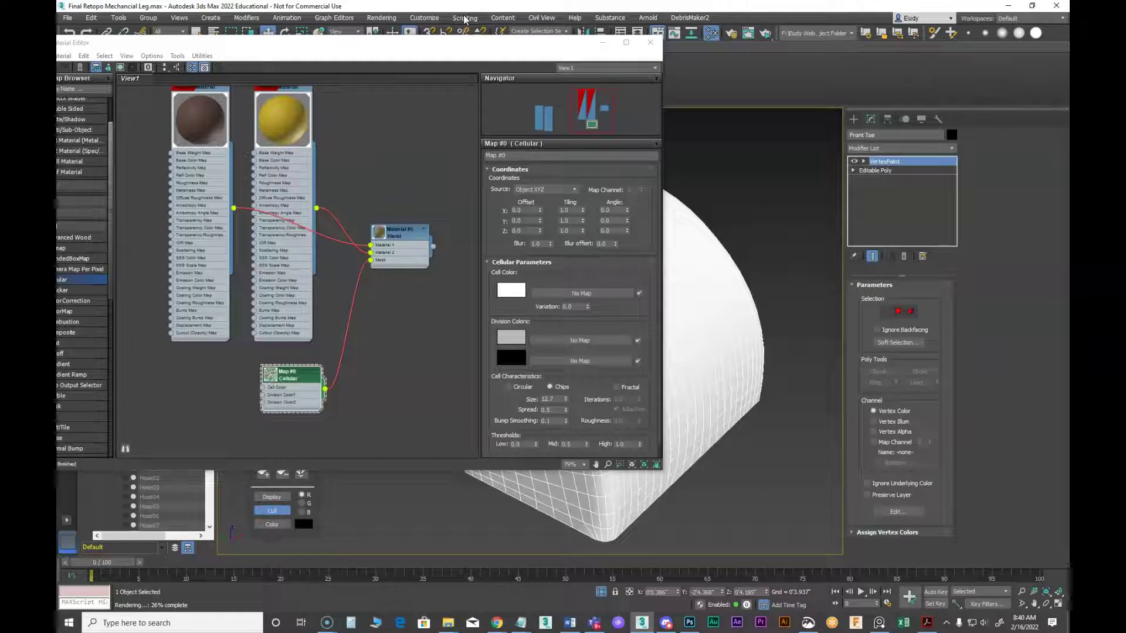
Set the render output size to 500 by 500 in Render Setup and close it
left_click(382, 18)
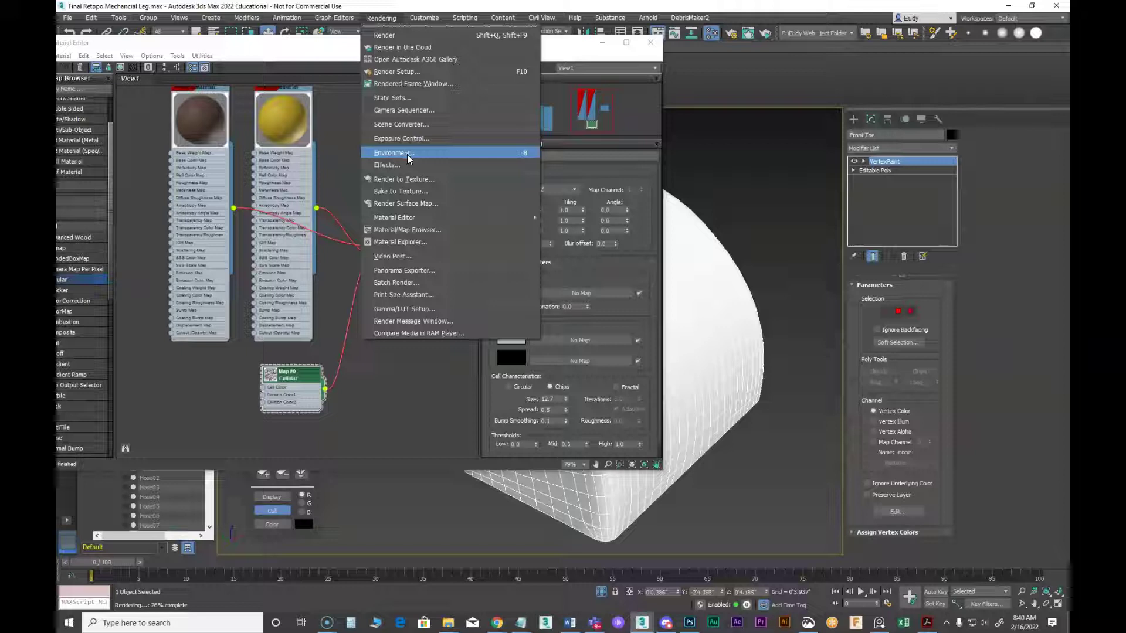
left_click(396, 72)
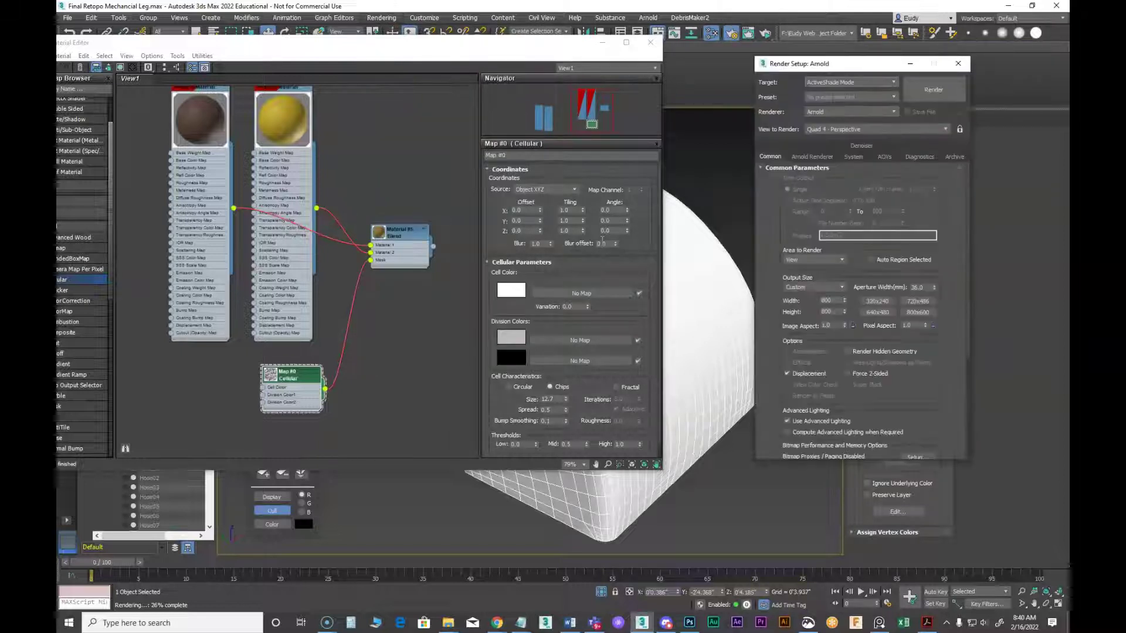
left_click_drag(818, 63, 746, 50)
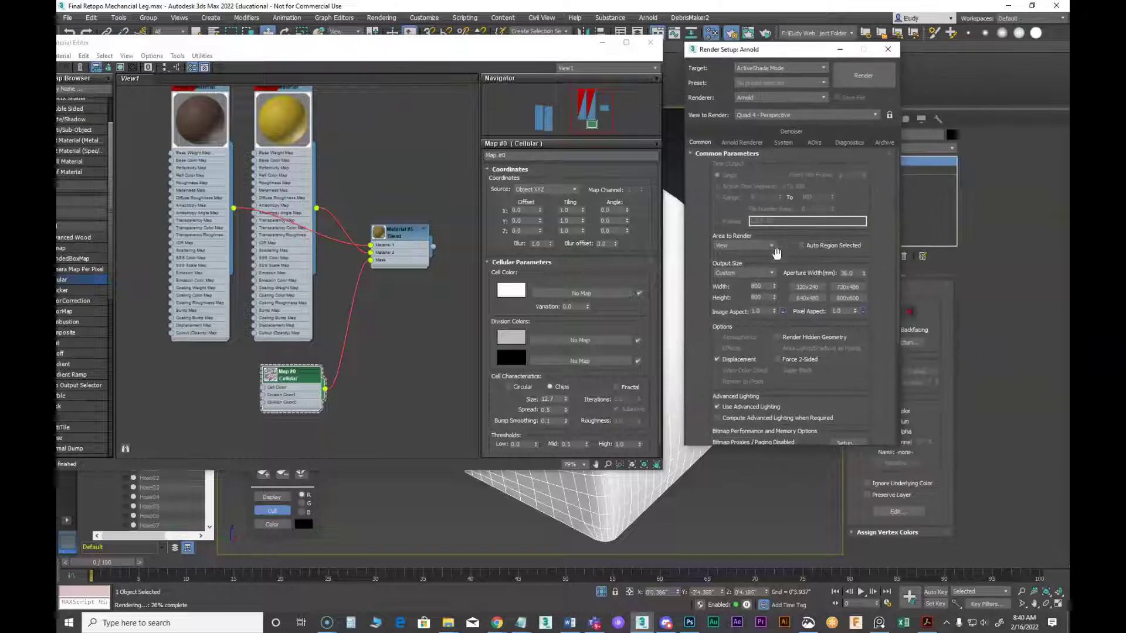
double_click(758, 287)
type("5")
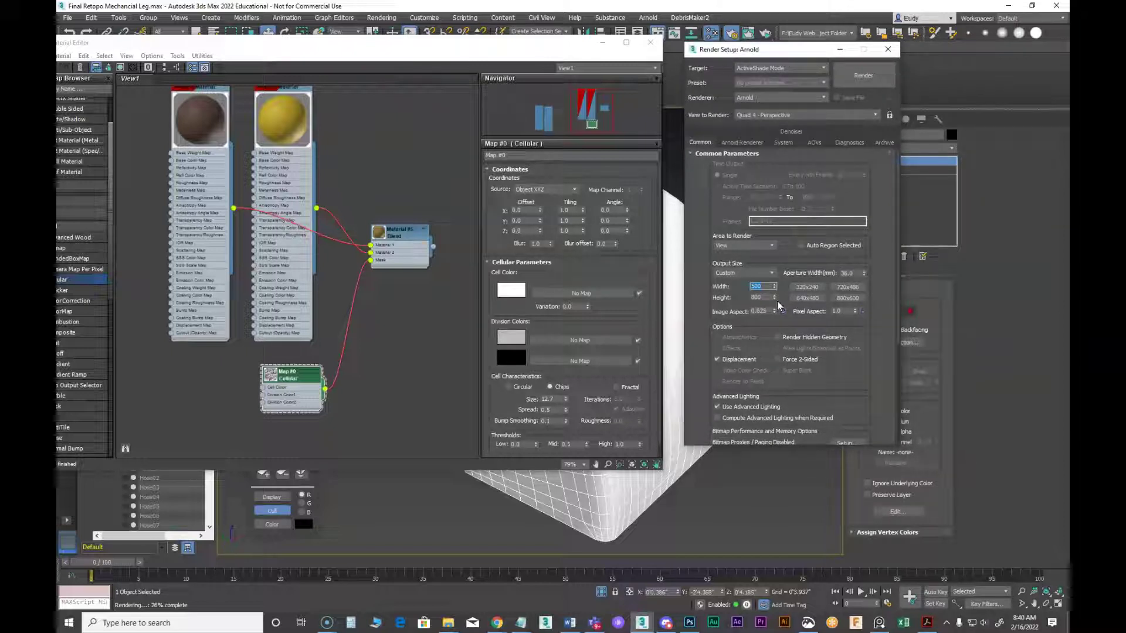
double_click(763, 298)
type("500")
key("Return")
left_click(888, 49)
Zoom in on the front toe's curved edge, start an ActiveShade preview and place it beside the material editor
left_click_drag(556, 59, 291, 128)
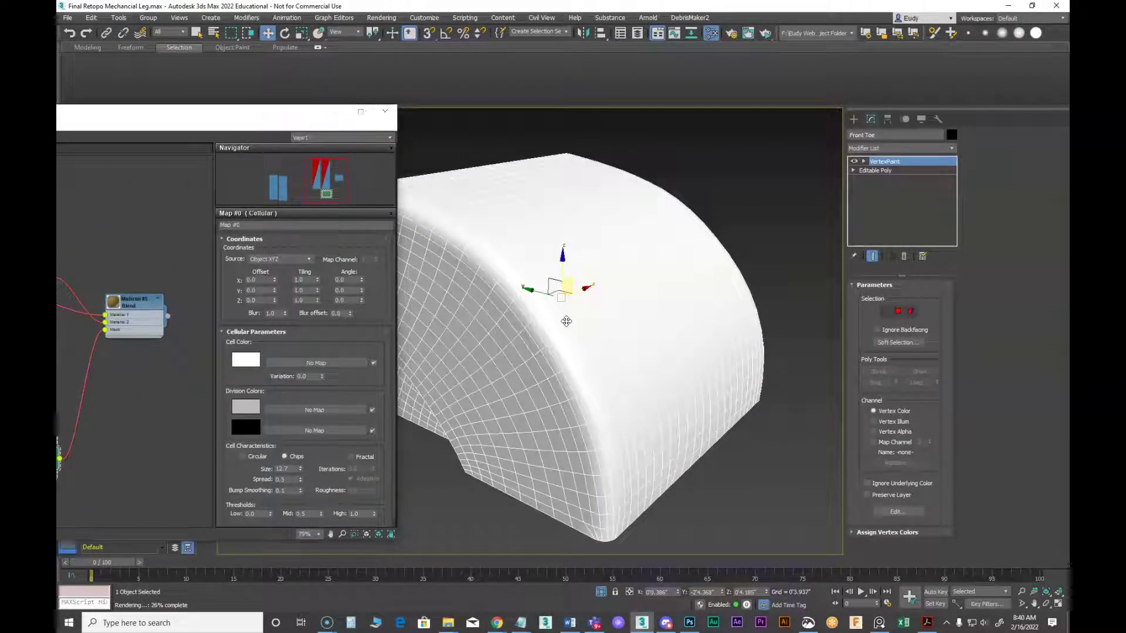
scroll(545, 339, "up", 2)
scroll(545, 339, "up", 2)
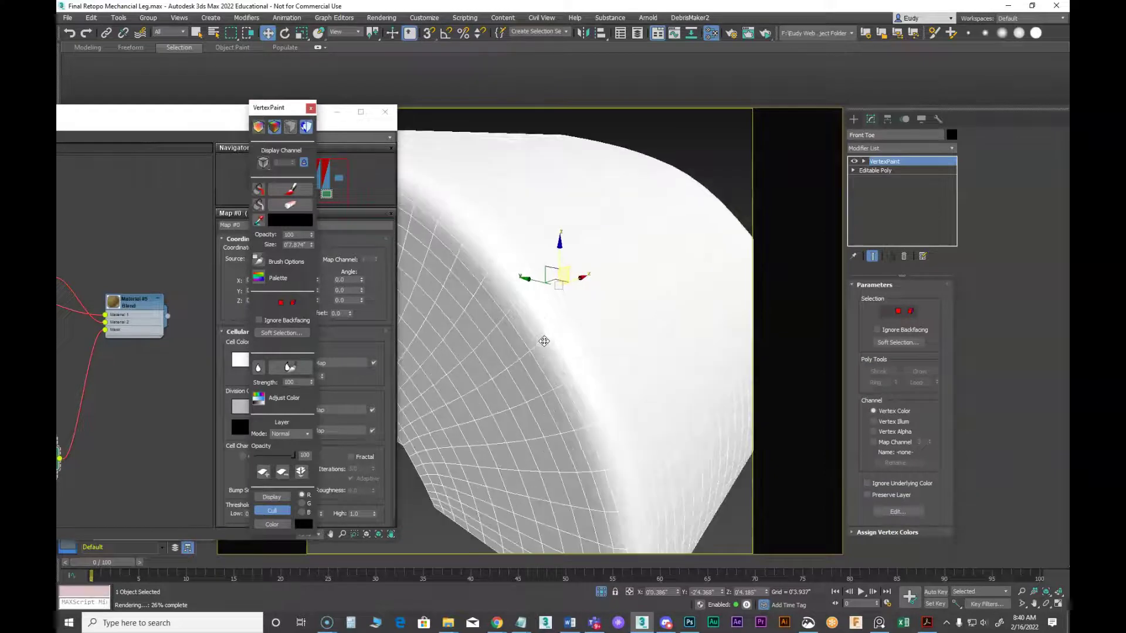
left_click_drag(194, 119, 574, 106)
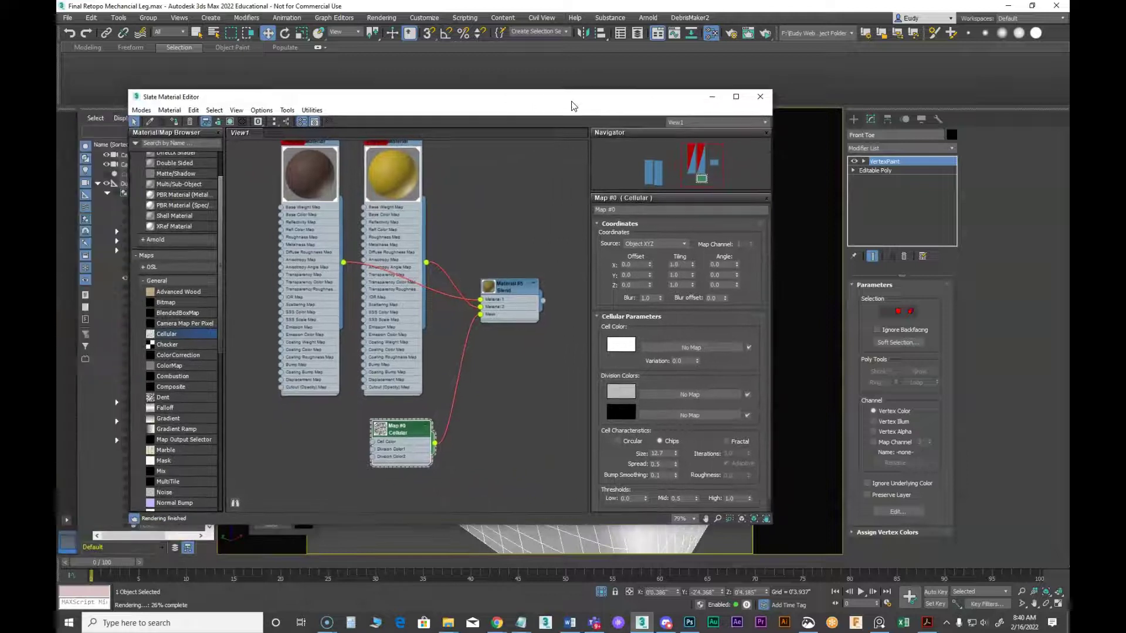
left_click(766, 33)
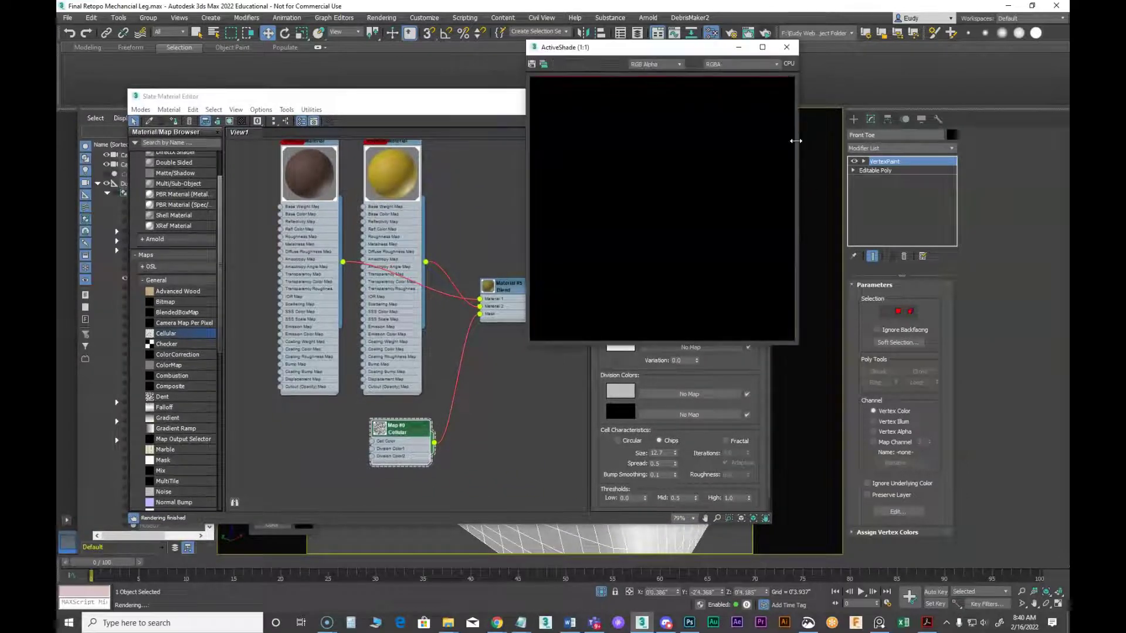
left_click_drag(648, 51, 830, 58)
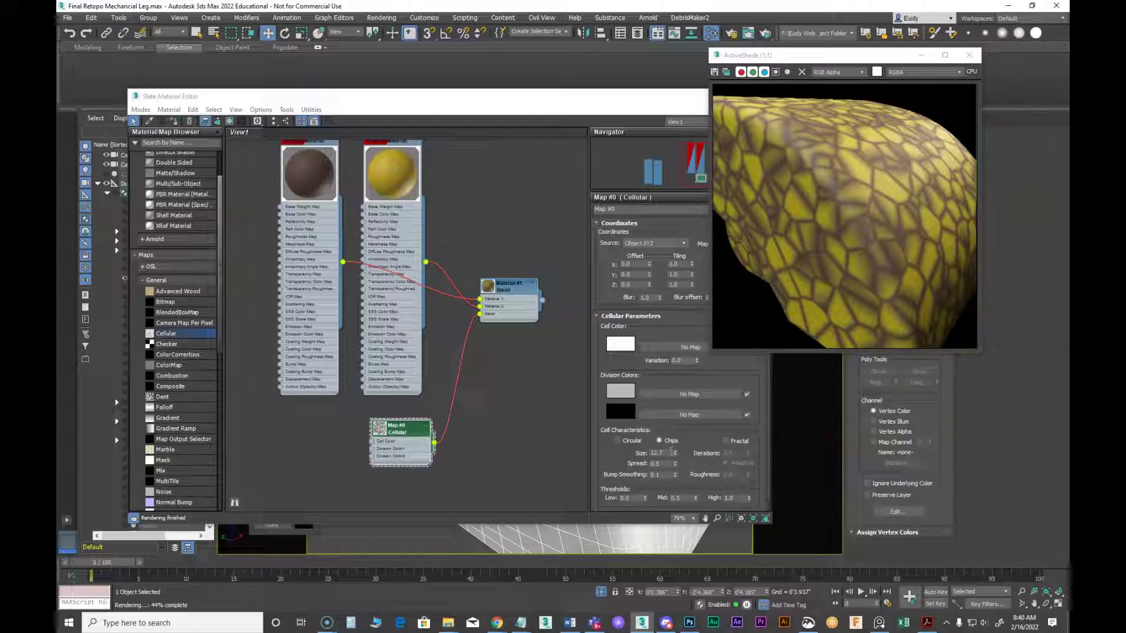
Set the Cellular map's cell size to 5 and enable Fractal
left_click(670, 452)
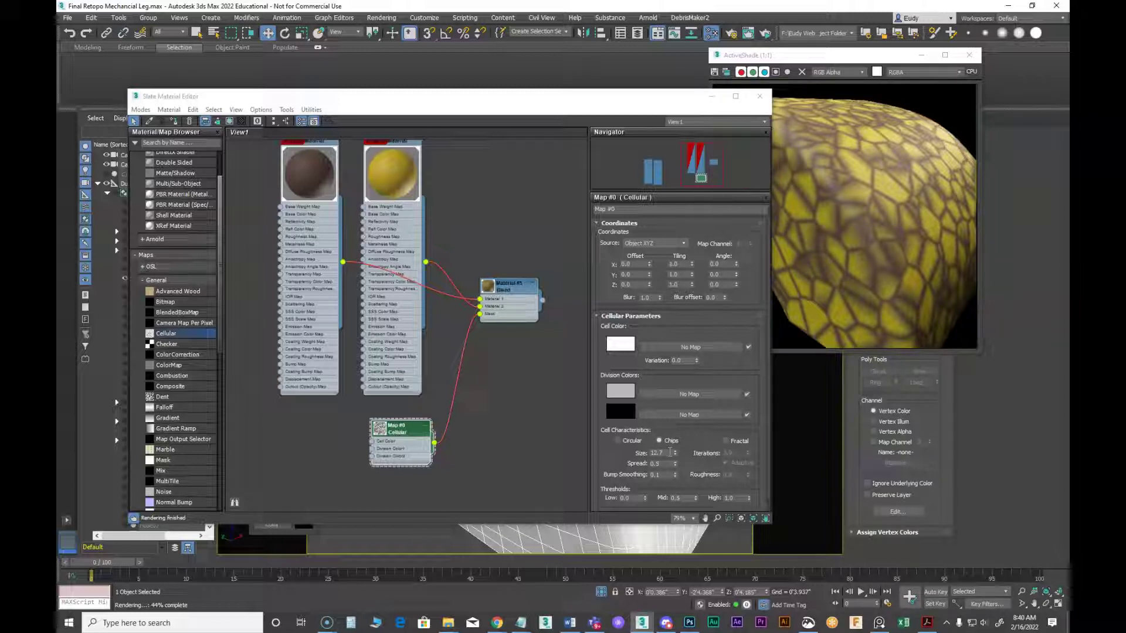
left_click(671, 452)
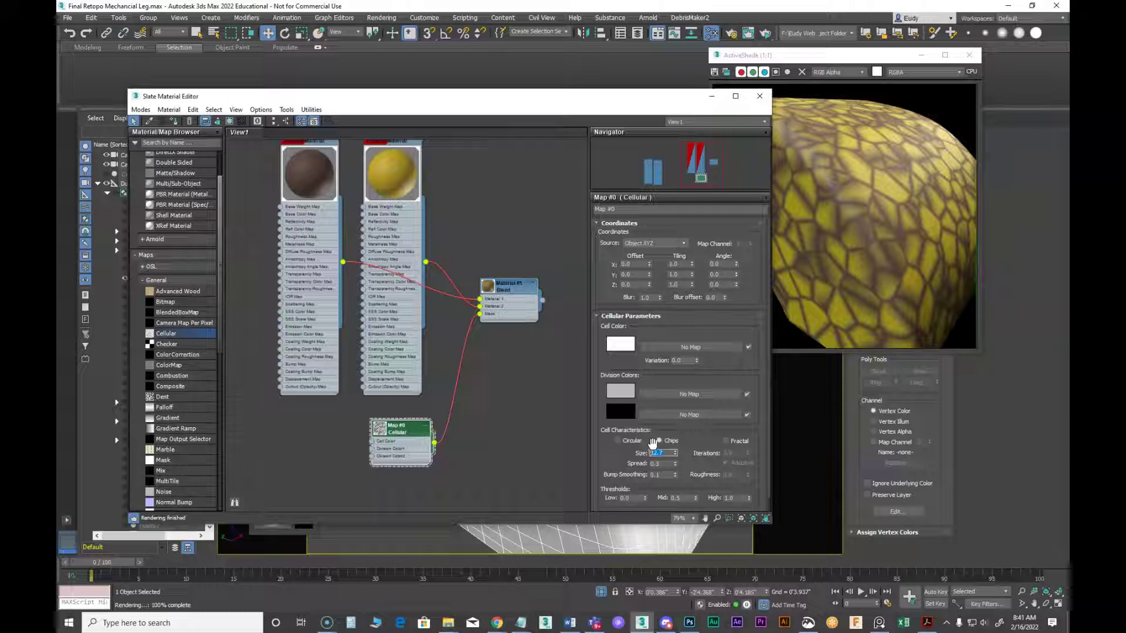
type("5")
key("Return")
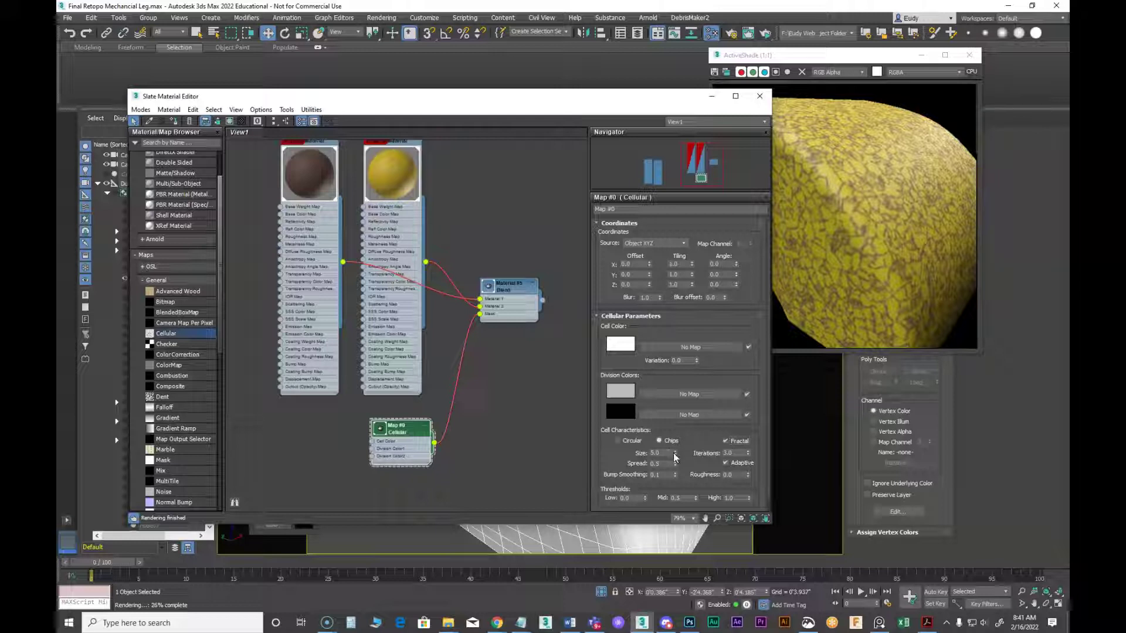
Move the material editor aside, reduce the VertexPaint brush to 0'1.014", and paint black strokes along the toe's curved edge
left_click_drag(622, 99, 1069, 139)
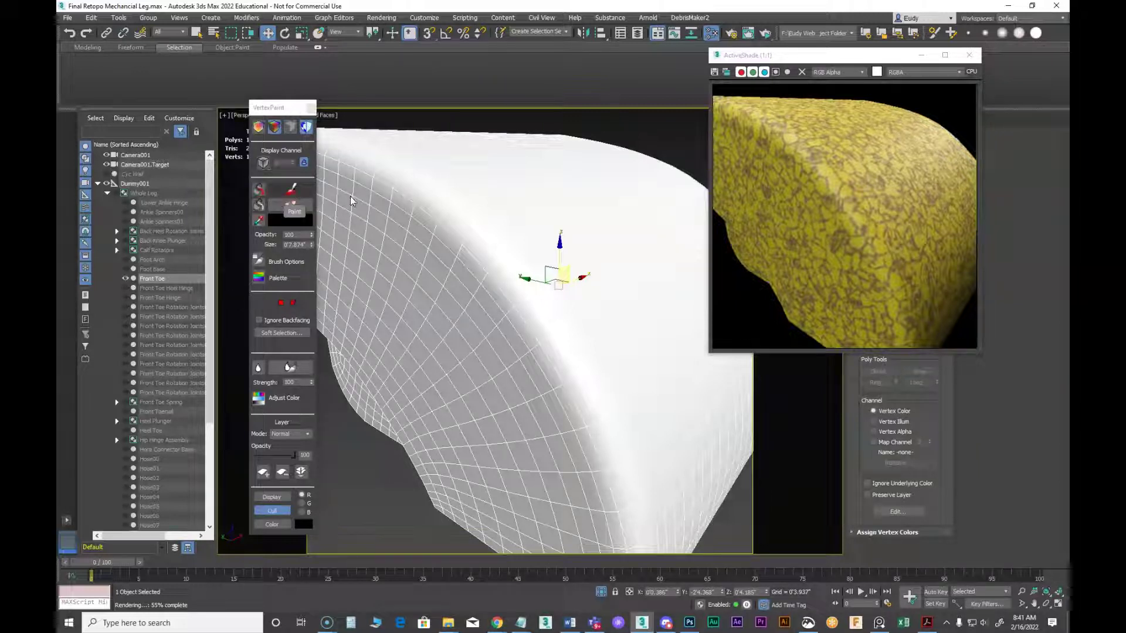
left_click(292, 189)
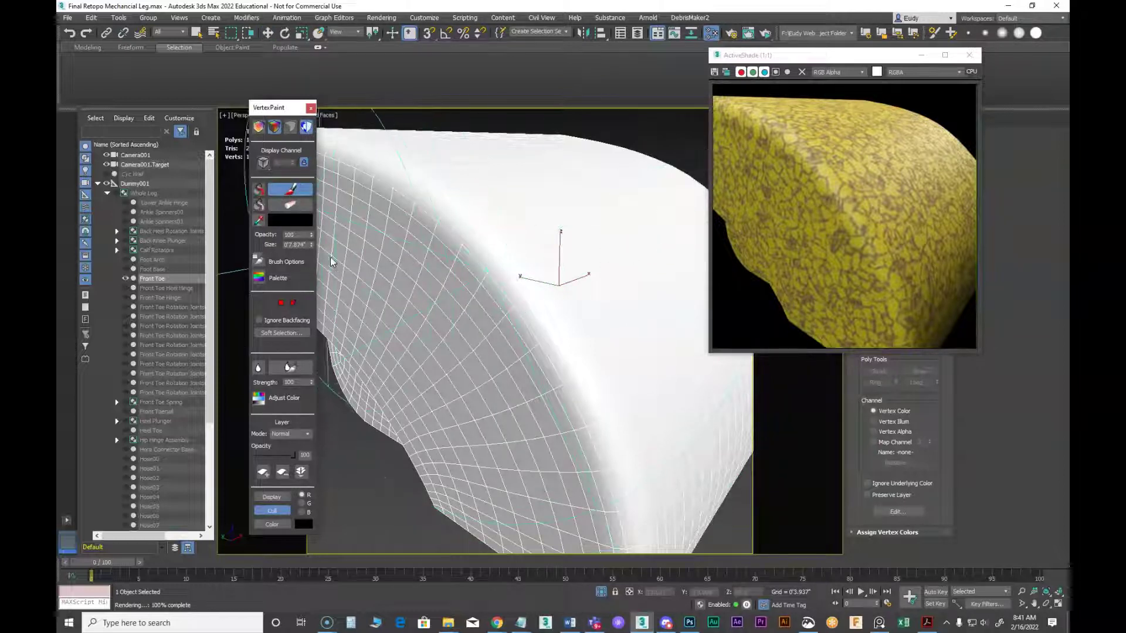
mouse_move(310, 243)
left_mouse_down()
mouse_move(312, 284)
mouse_move(309, 259)
mouse_move(305, 273)
left_mouse_up()
mouse_move(416, 217)
left_mouse_down()
mouse_move(461, 244)
mouse_move(541, 339)
mouse_move(611, 488)
left_mouse_up()
mouse_move(599, 428)
left_mouse_down()
mouse_move(583, 344)
mouse_move(407, 193)
left_mouse_up()
mouse_move(558, 366)
left_mouse_down()
mouse_move(578, 410)
mouse_move(586, 395)
mouse_move(529, 300)
mouse_move(575, 346)
mouse_move(590, 376)
mouse_move(504, 260)
mouse_move(504, 277)
left_mouse_up()
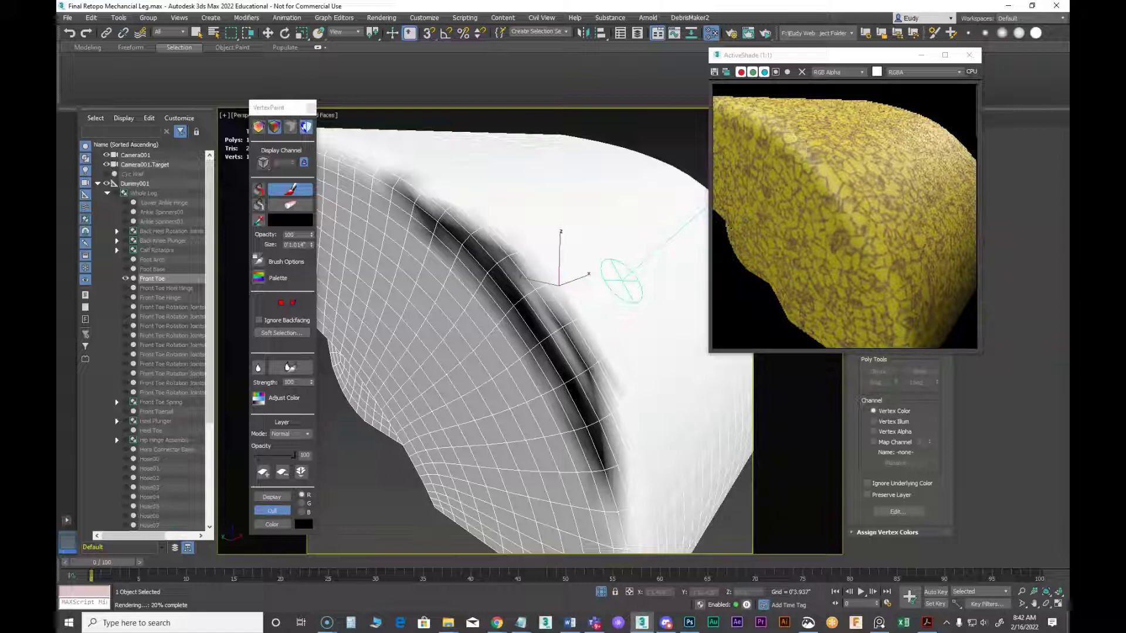
Reopen the material editor and add a Vertex Color map beside the Cellular node
key("m")
left_click_drag(1068, 105, 650, 78)
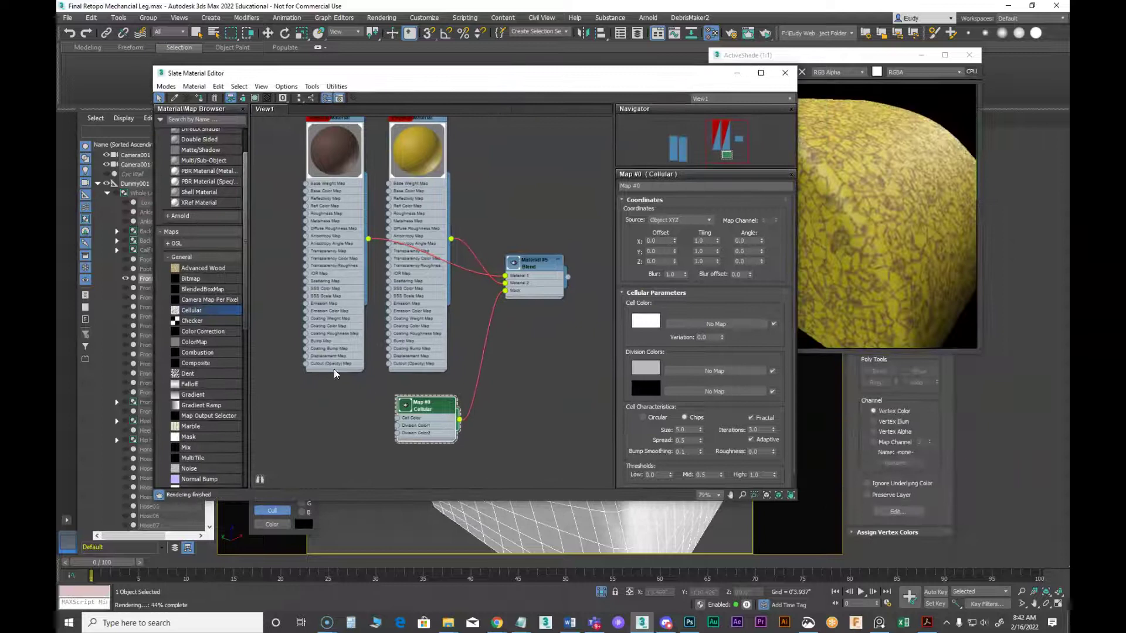
right_click(295, 396)
mouse_move(320, 417)
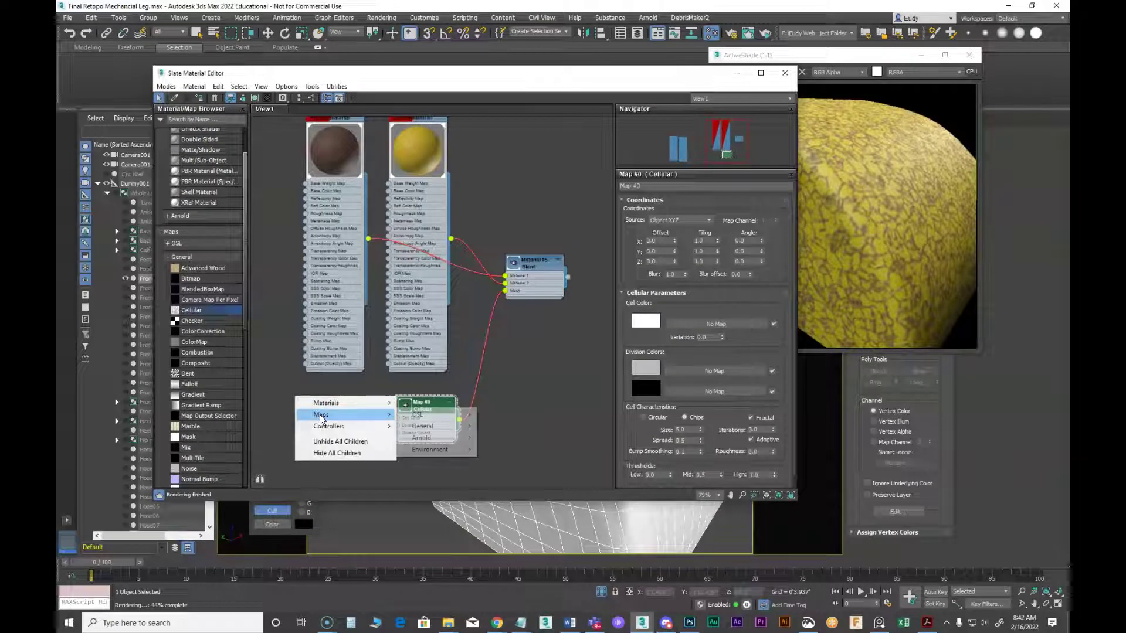
mouse_move(439, 429)
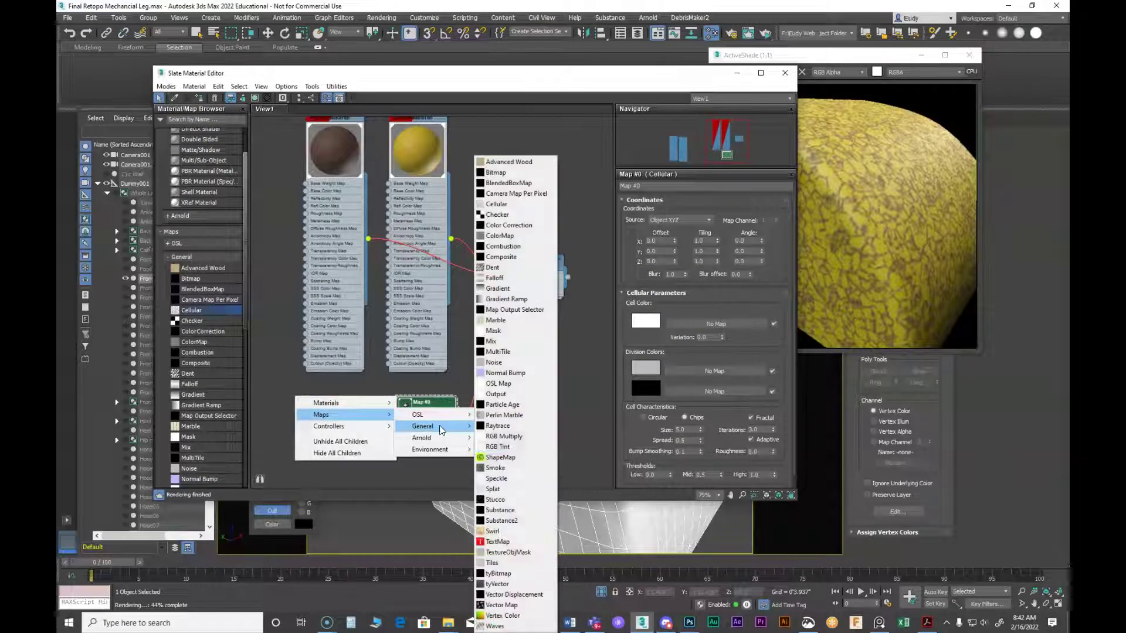
left_click(516, 616)
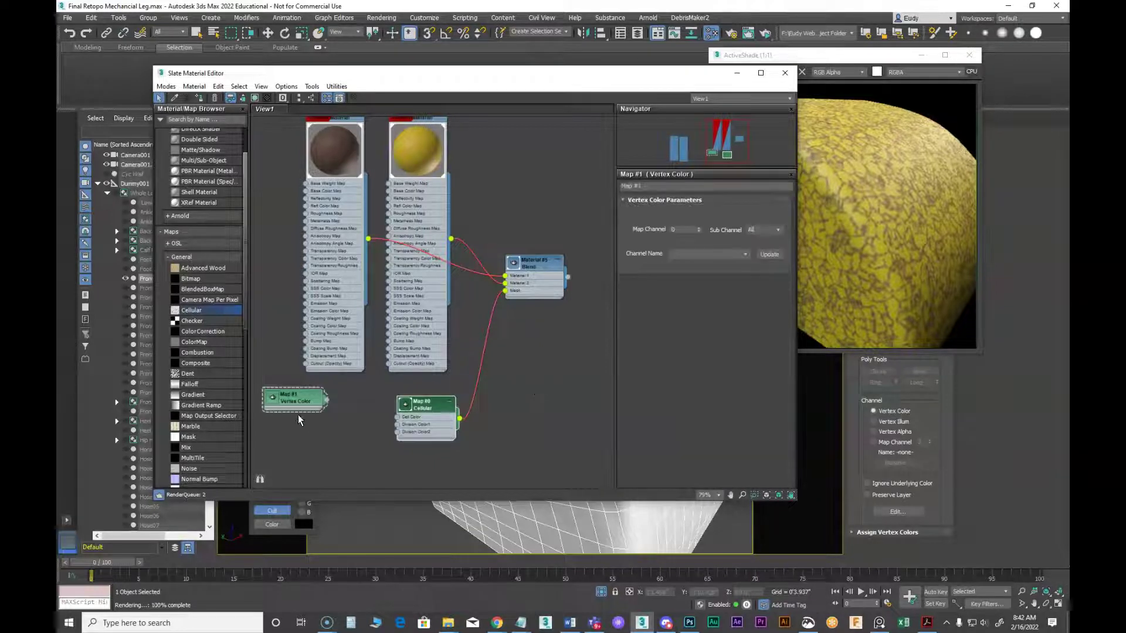
Connect the Vertex Color map to both the Division Color 1 and Division Color 2 inputs of the Cellular map
double_click(402, 408)
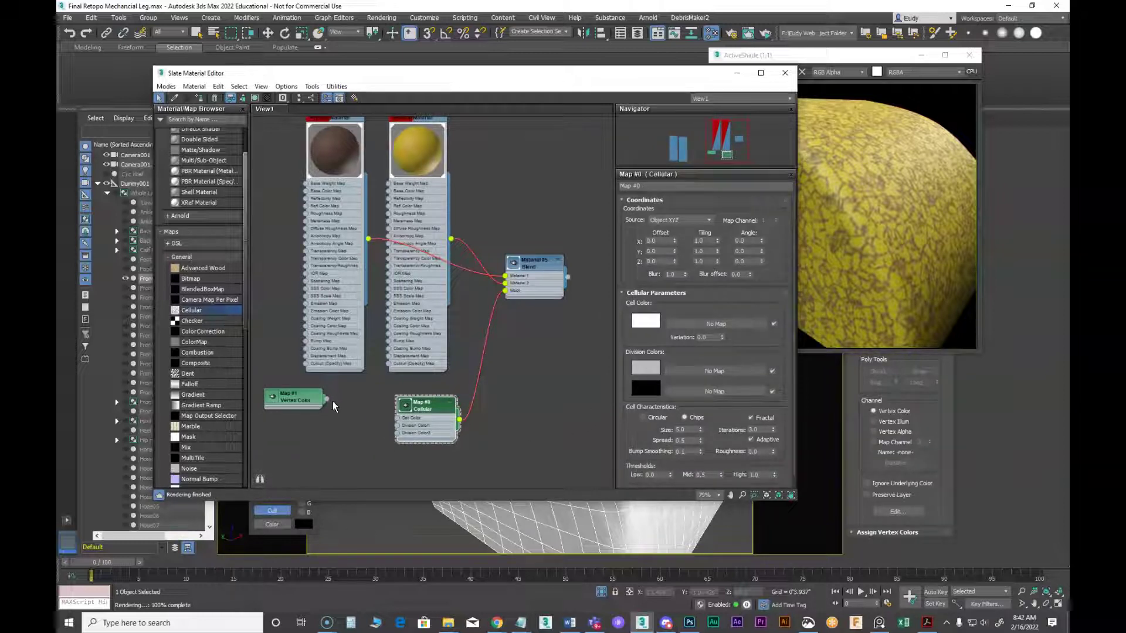
left_click_drag(326, 398, 396, 435)
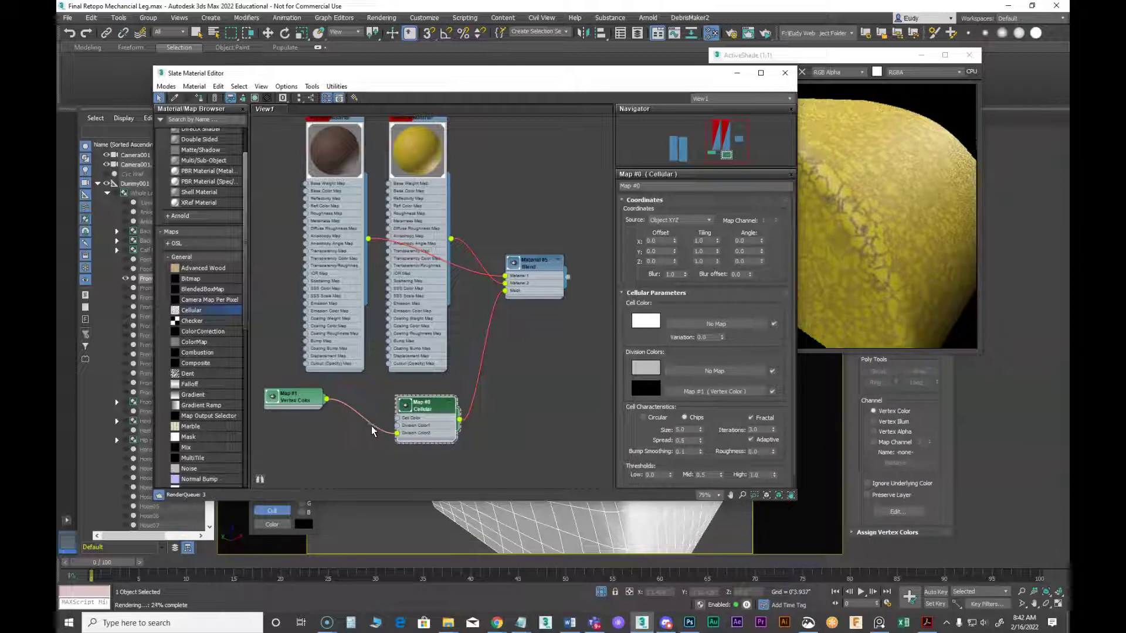
mouse_move(397, 434)
left_mouse_down()
mouse_move(382, 432)
mouse_move(399, 420)
left_mouse_up()
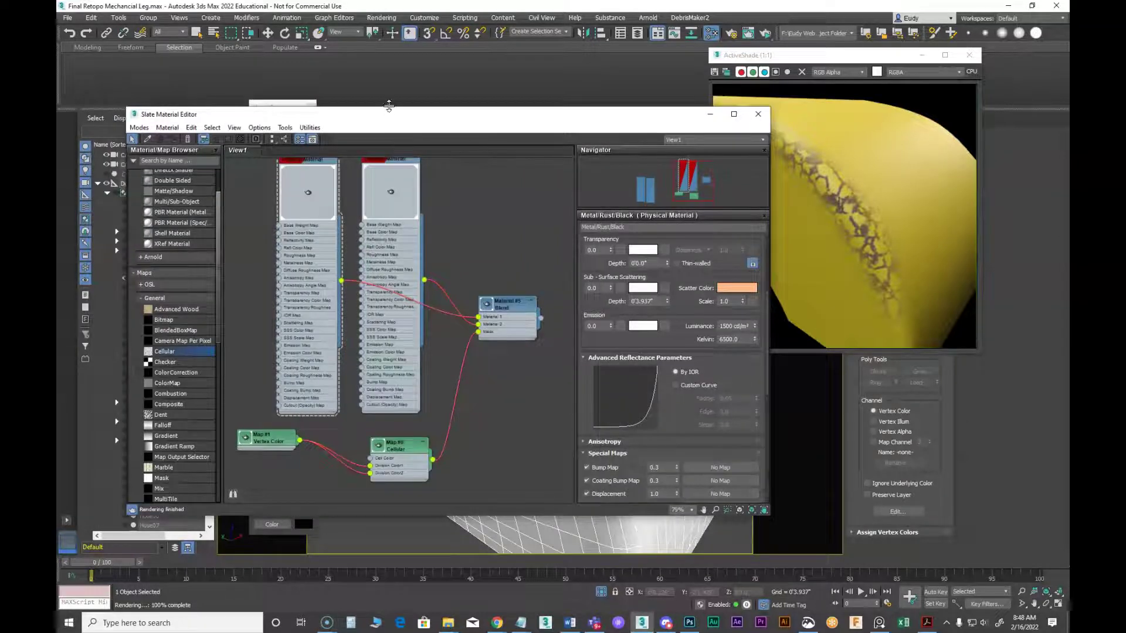
Move the material editor clear of the viewport, blur the vertex colors, and repaint black along the toe's curved edge
mouse_move(389, 106)
left_mouse_down()
mouse_move(446, 120)
mouse_move(650, 291)
left_mouse_up()
left_click(258, 370)
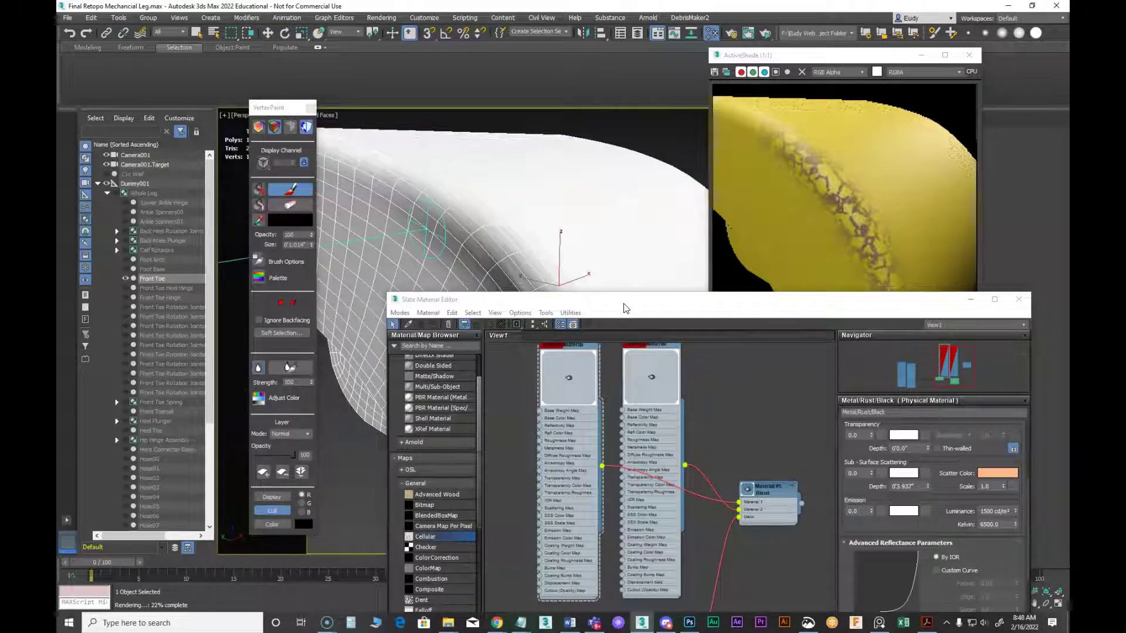
left_click_drag(624, 304, 755, 349)
left_click_drag(646, 342, 878, 369)
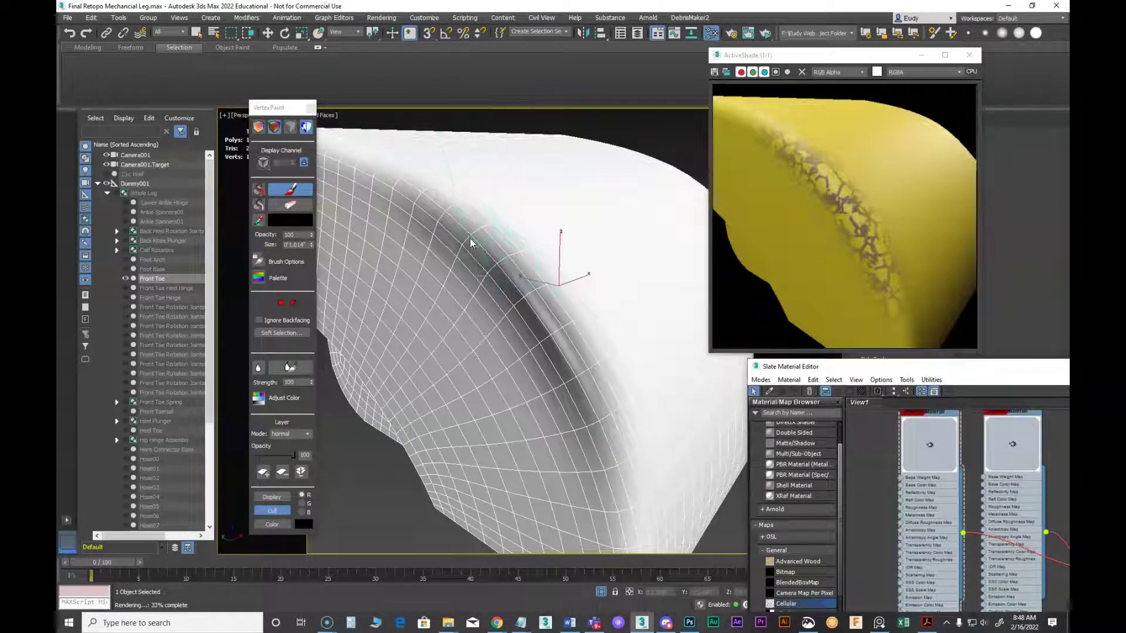
left_click(459, 219)
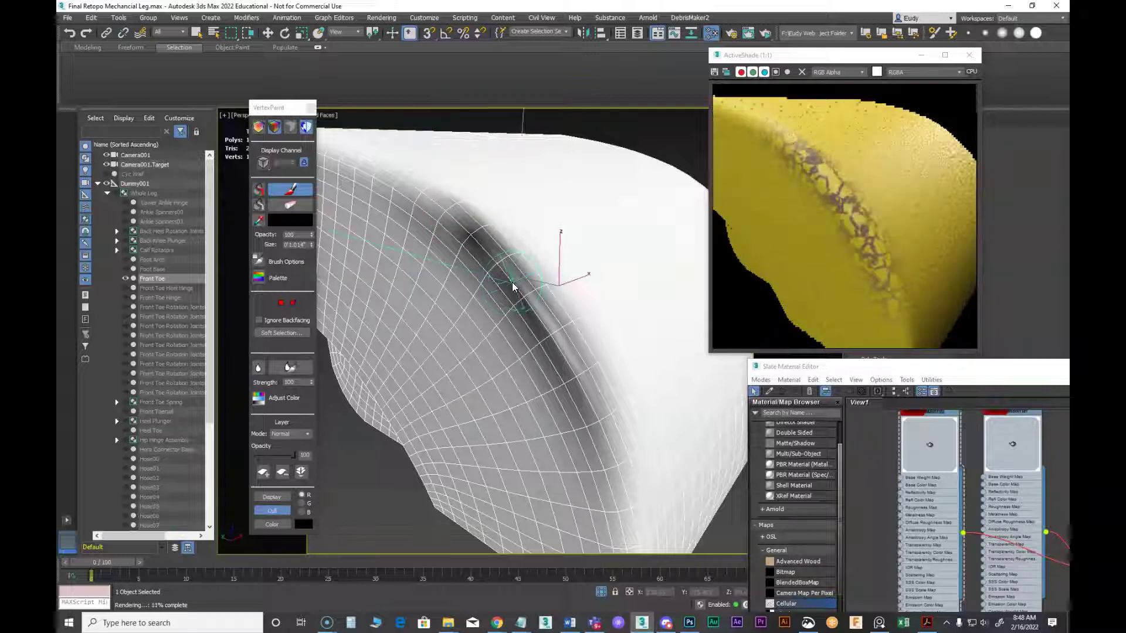
mouse_move(525, 296)
left_mouse_down()
mouse_move(551, 332)
mouse_move(477, 231)
mouse_move(525, 272)
mouse_move(565, 342)
left_mouse_up()
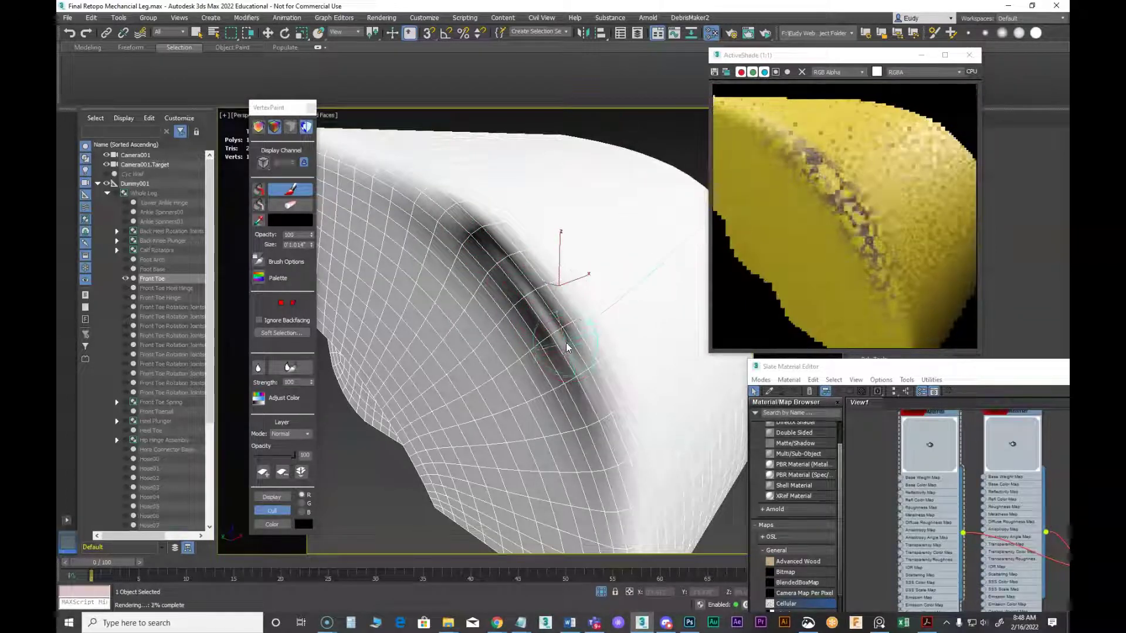
Change the VertexPaint brush color to white
left_click(283, 220)
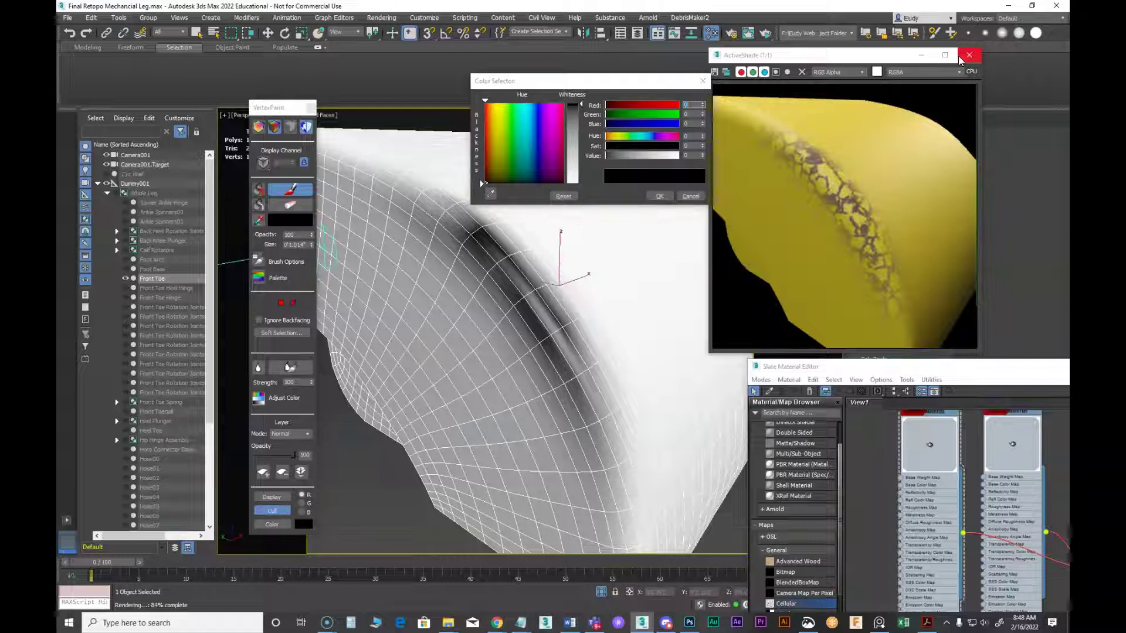
left_click(573, 180)
left_click(658, 196)
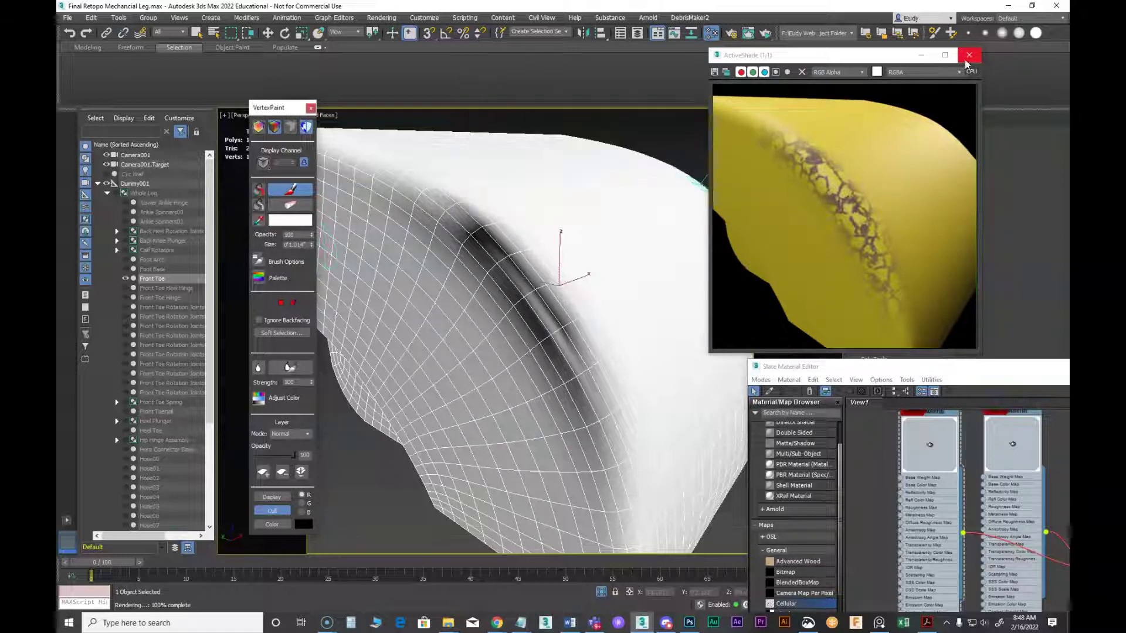
Close the ActiveShade preview, render the Perspective view in iterative mode, and place the render window beside the VertexPaint tools
left_click(968, 55)
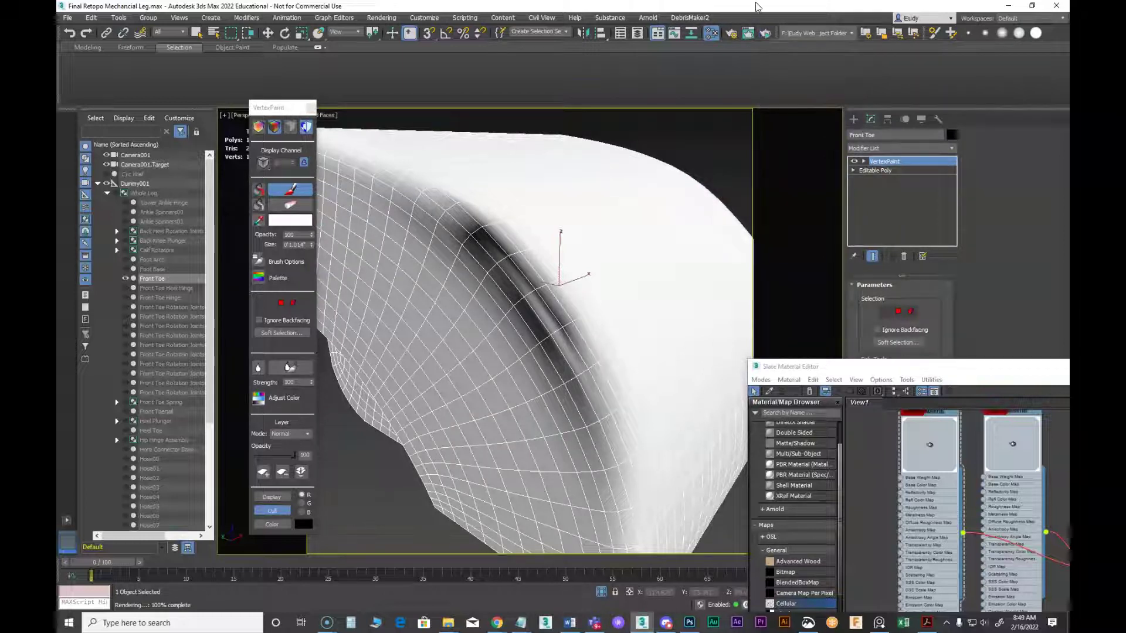
left_click_drag(768, 32, 768, 69)
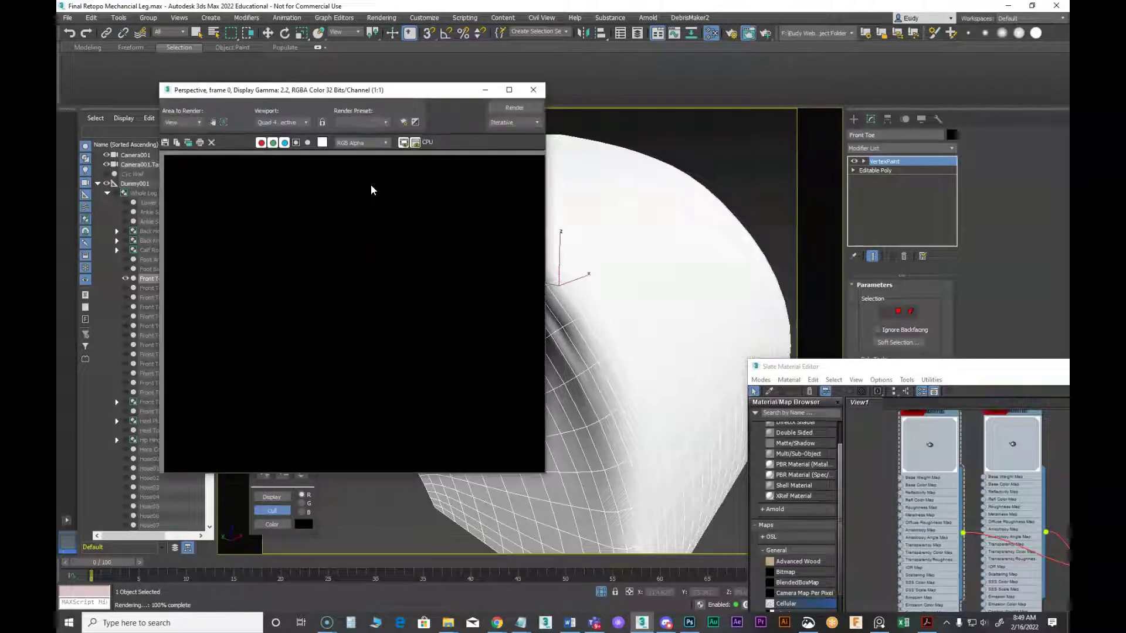
left_click_drag(376, 91, 819, 52)
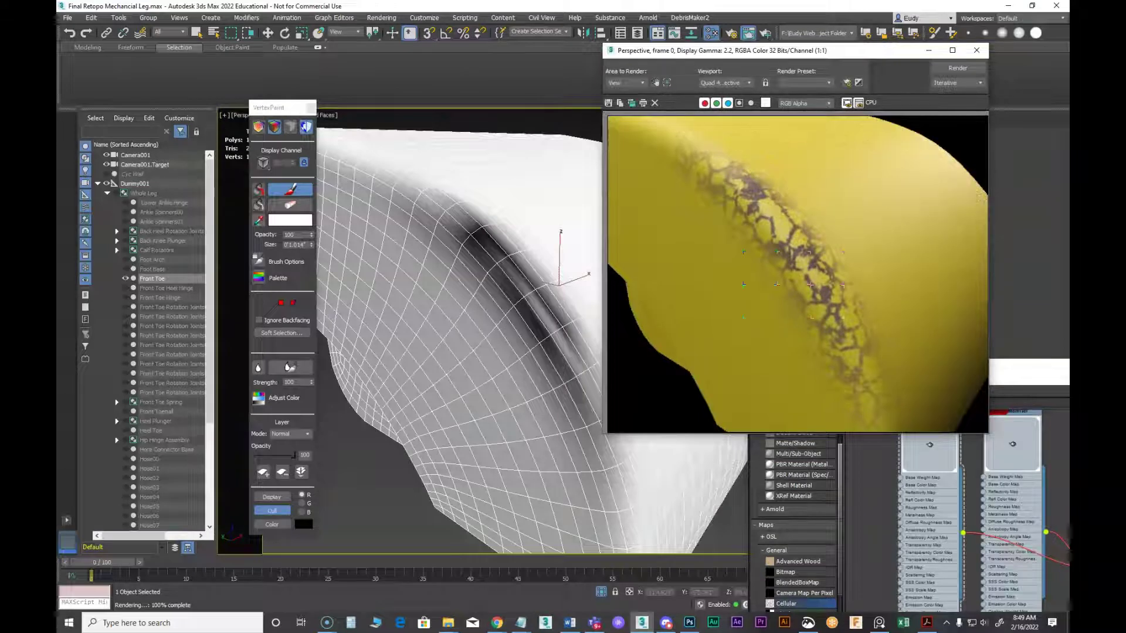
Limit the render area to a region around the upper part of the chipped edge and render it
left_click(655, 83)
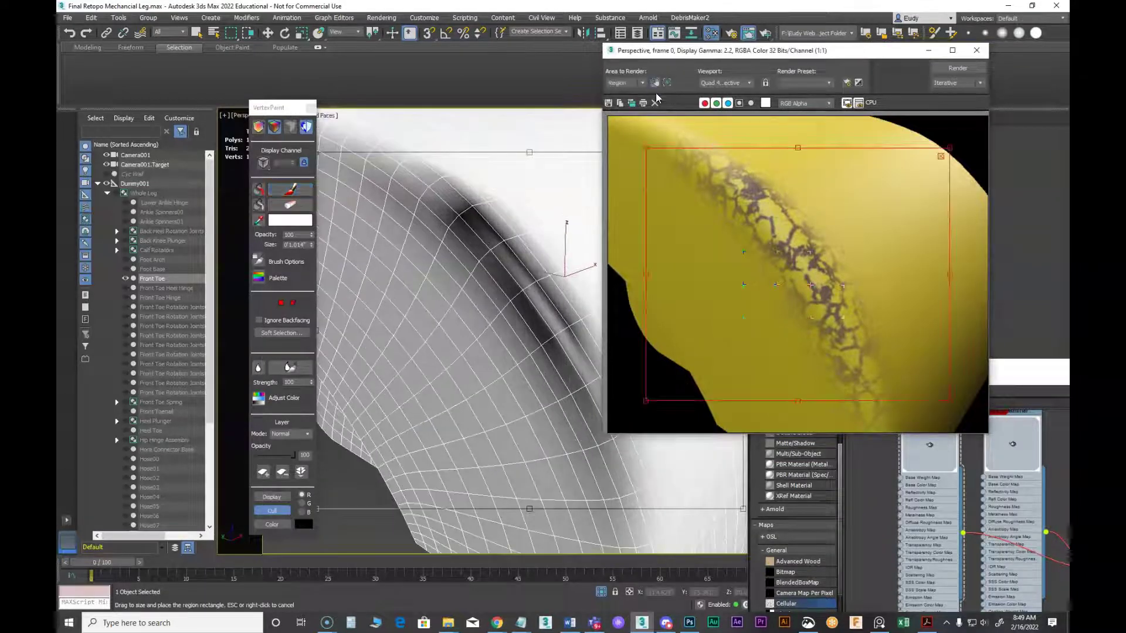
left_click_drag(950, 400, 812, 313)
left_click_drag(726, 240, 766, 243)
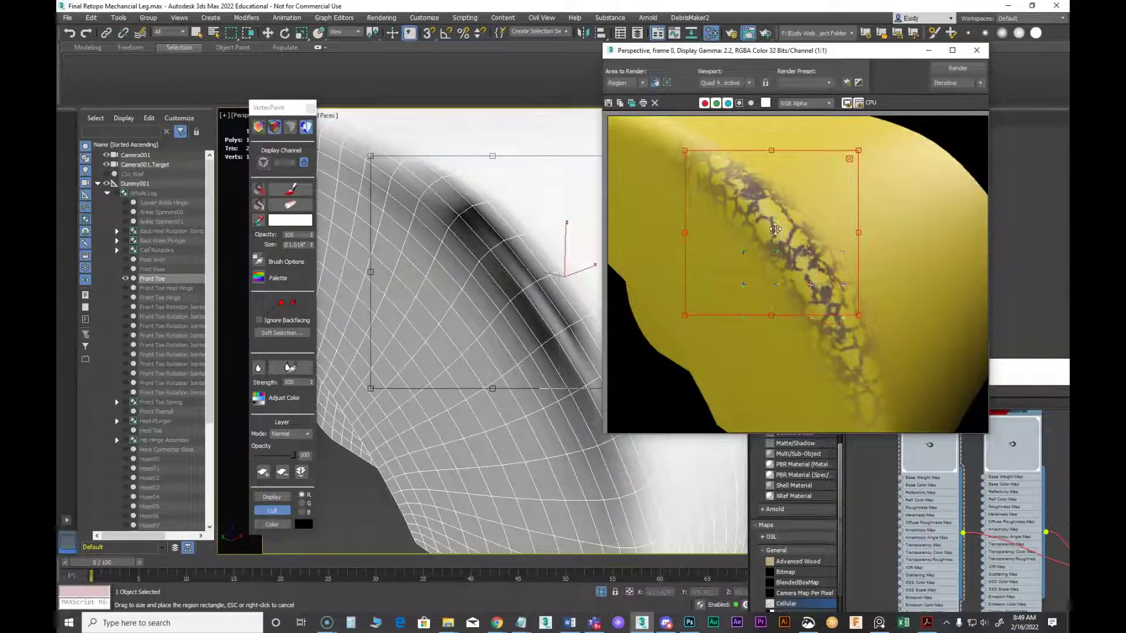
left_click(849, 158)
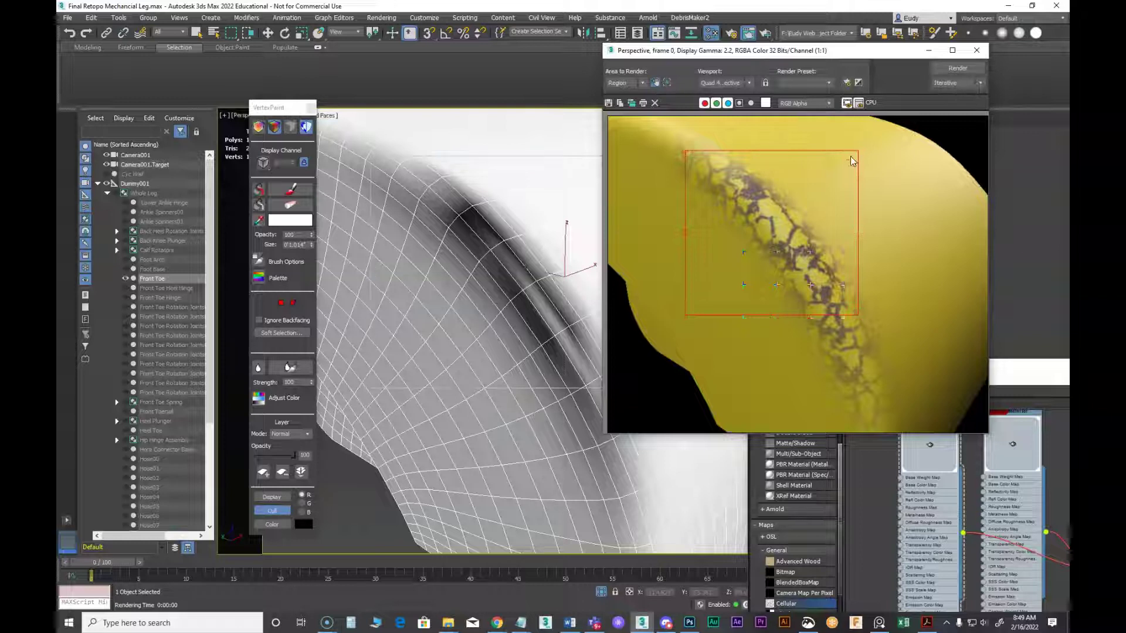
left_click(951, 69)
Paint white over the middle of the dark band along the toe's curved edge and re-render the region
left_click(267, 226)
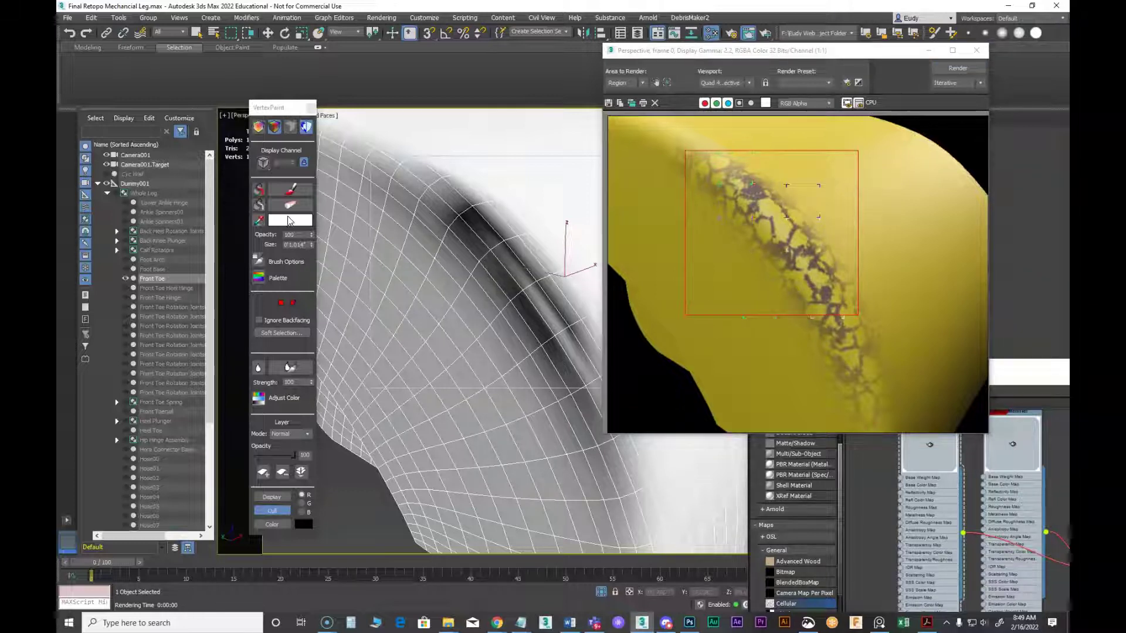
left_click(289, 220)
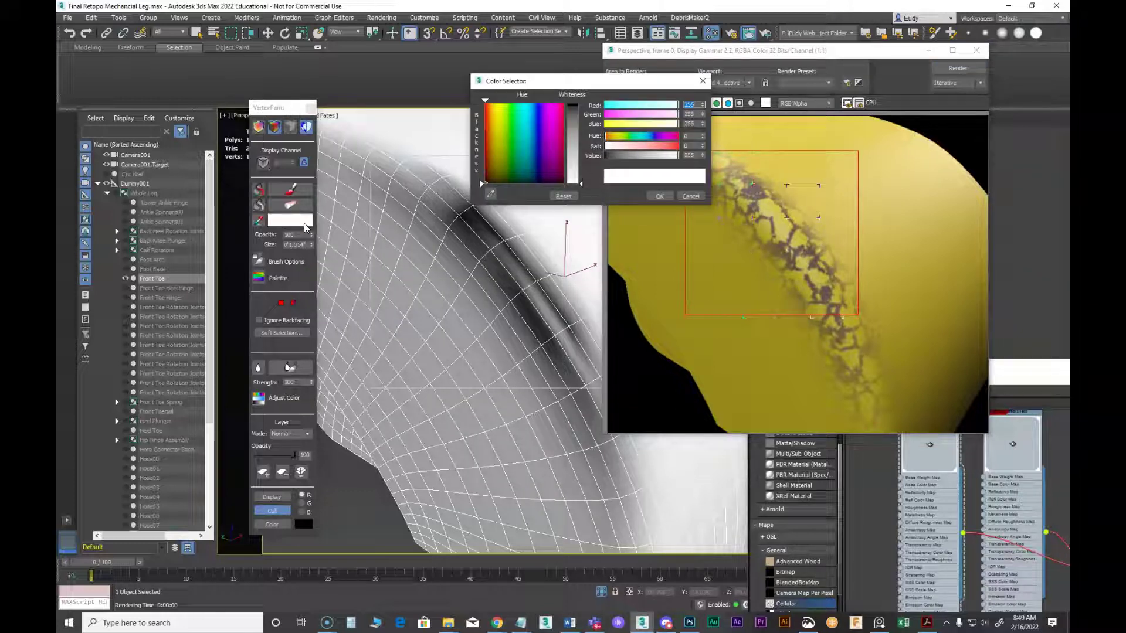
left_click(660, 196)
left_click(302, 188)
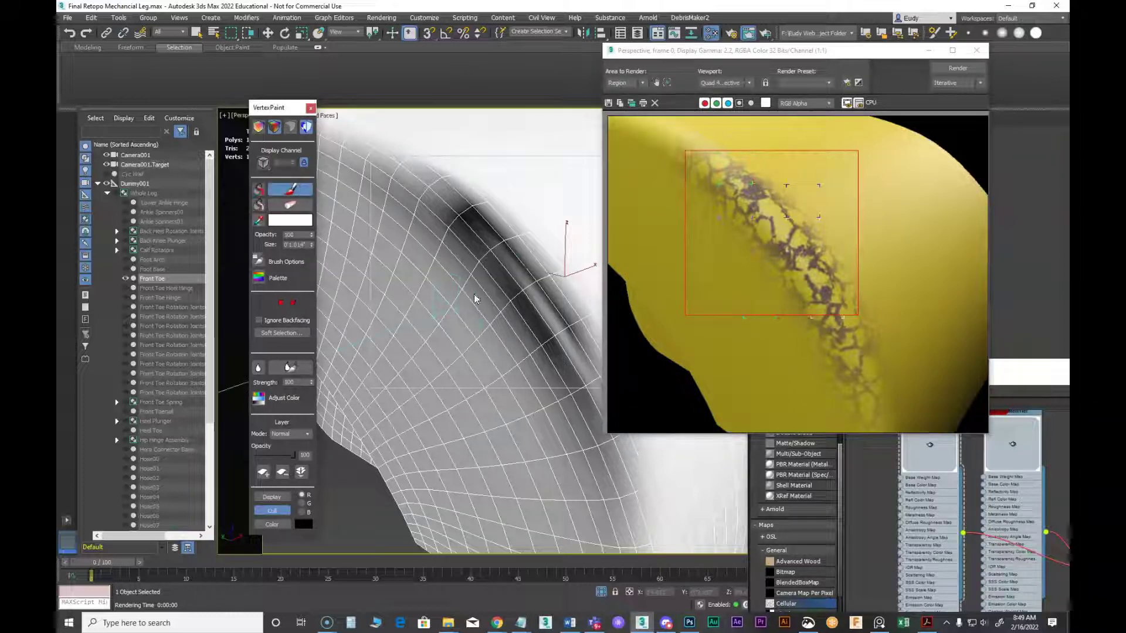
mouse_move(476, 319)
left_mouse_down()
mouse_move(502, 293)
mouse_move(484, 308)
mouse_move(470, 287)
mouse_move(451, 301)
left_mouse_up()
left_click(954, 67)
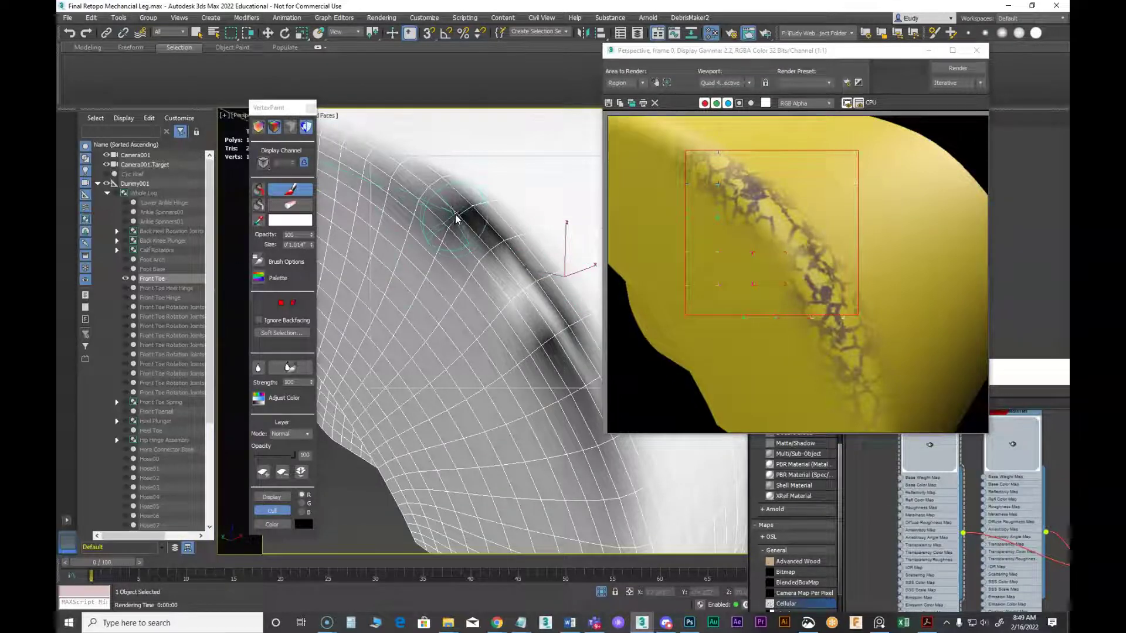
Bring up the material editor and connect the Cellular map to the yellow Paint/White material's bump map
left_click_drag(889, 52, 1125, 83)
left_click_drag(960, 372, 559, 87)
left_click_drag(624, 410, 620, 427)
left_click_drag(510, 415, 527, 440)
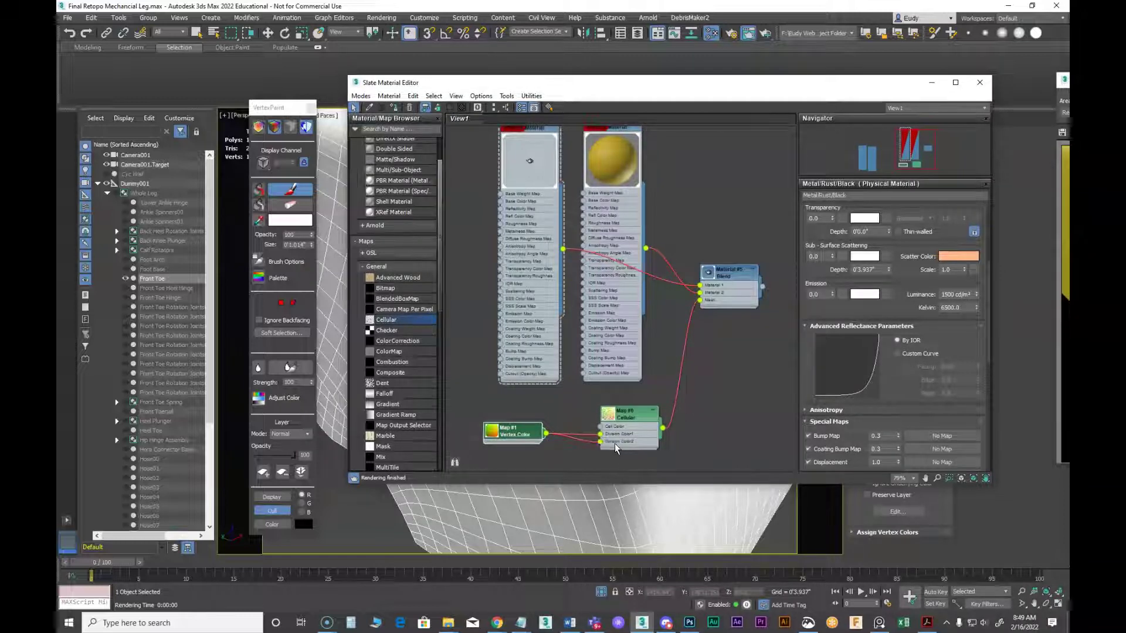
double_click(628, 413)
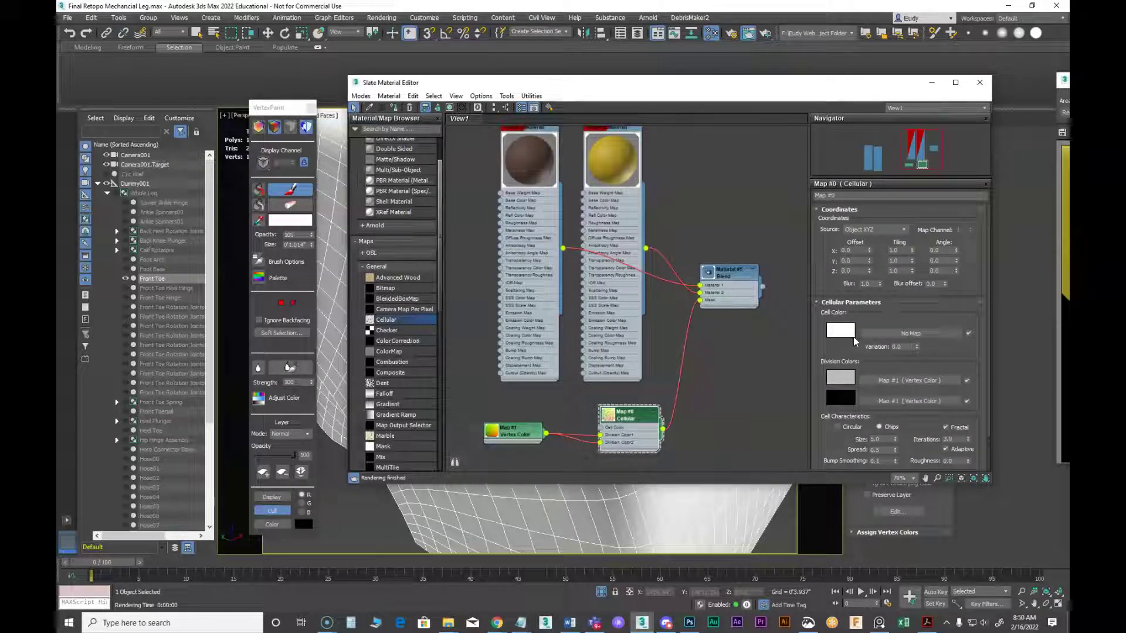
left_click_drag(633, 414, 616, 415)
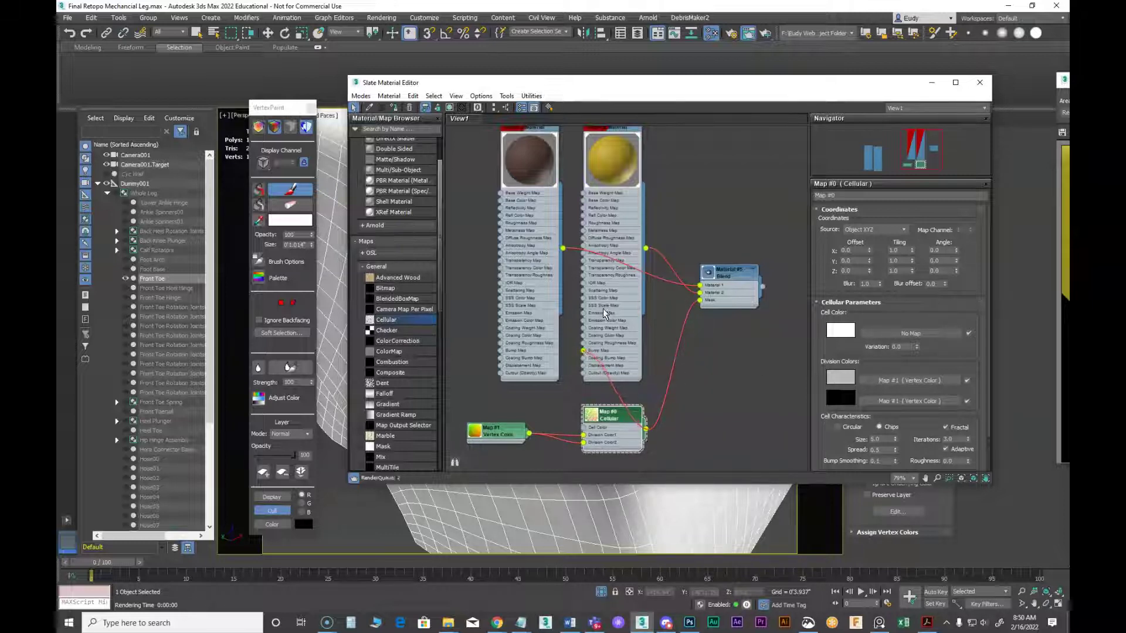
Set the Paint/White material's bump map amount to 5 and re-render the region of the chipped edge
left_click(624, 129)
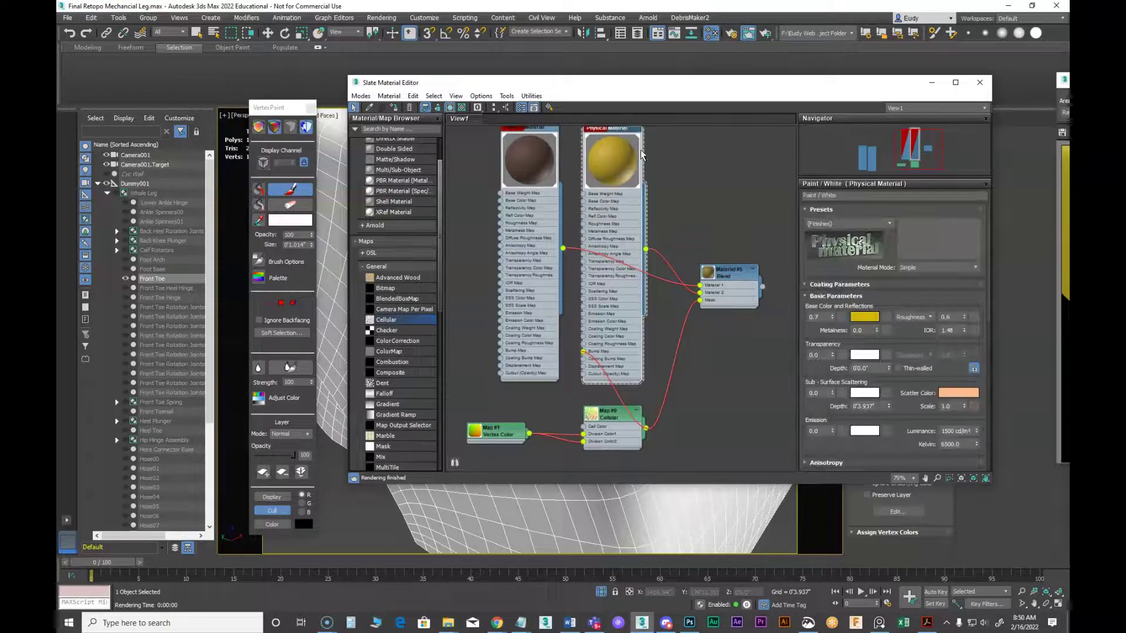
left_click_drag(812, 367, 797, 176)
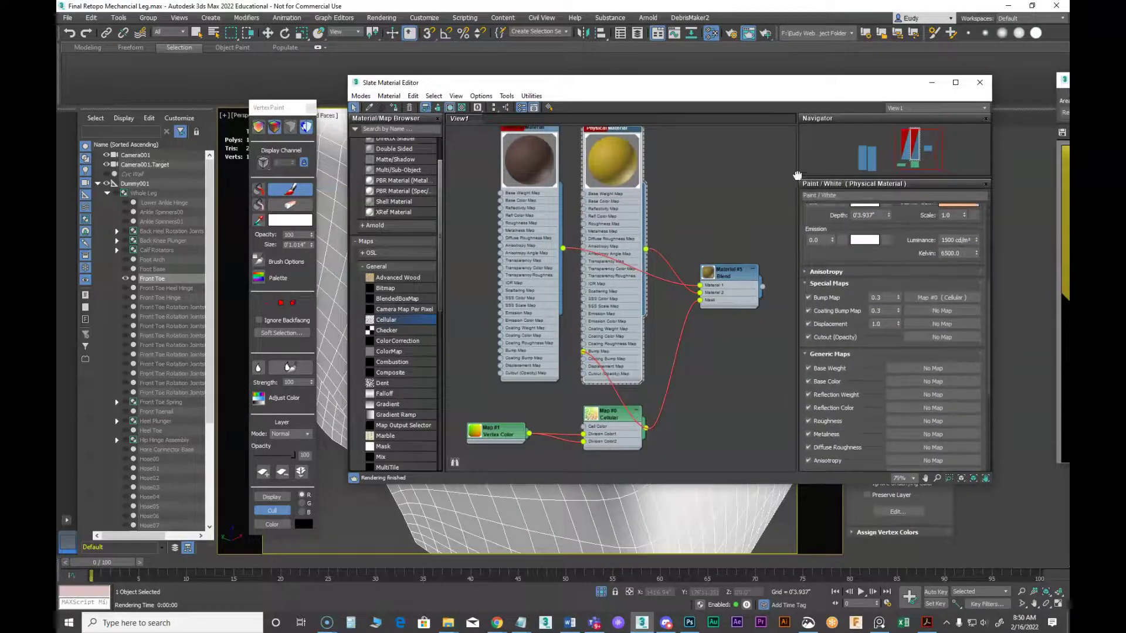
left_click_drag(888, 296, 809, 292)
type("5")
key("Return")
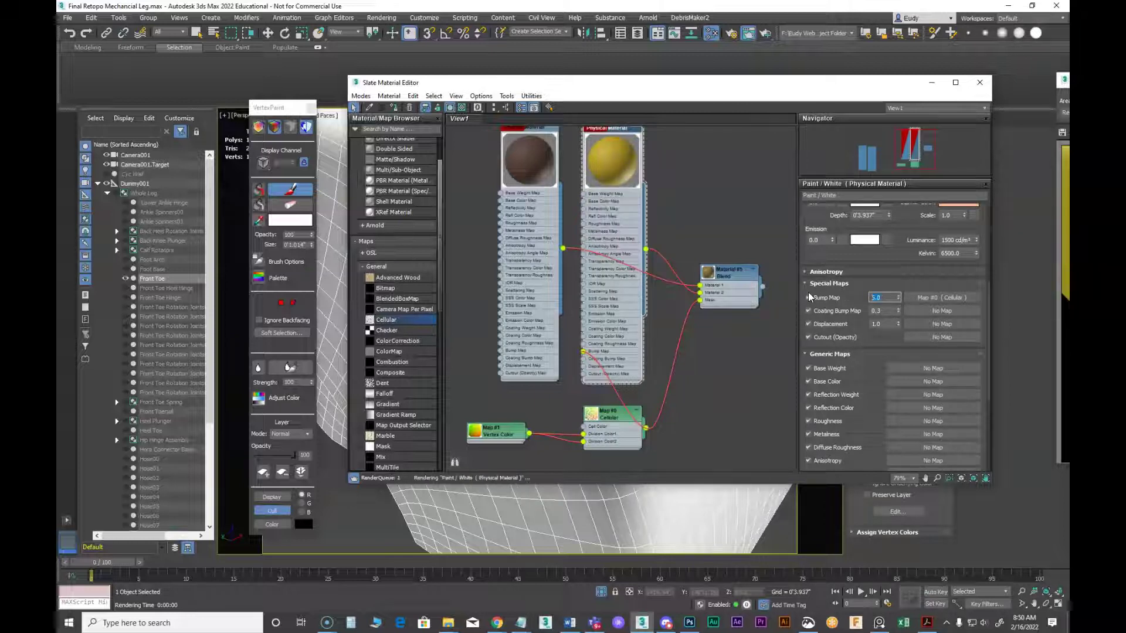
left_click_drag(1125, 81, 612, 82)
left_click(812, 98)
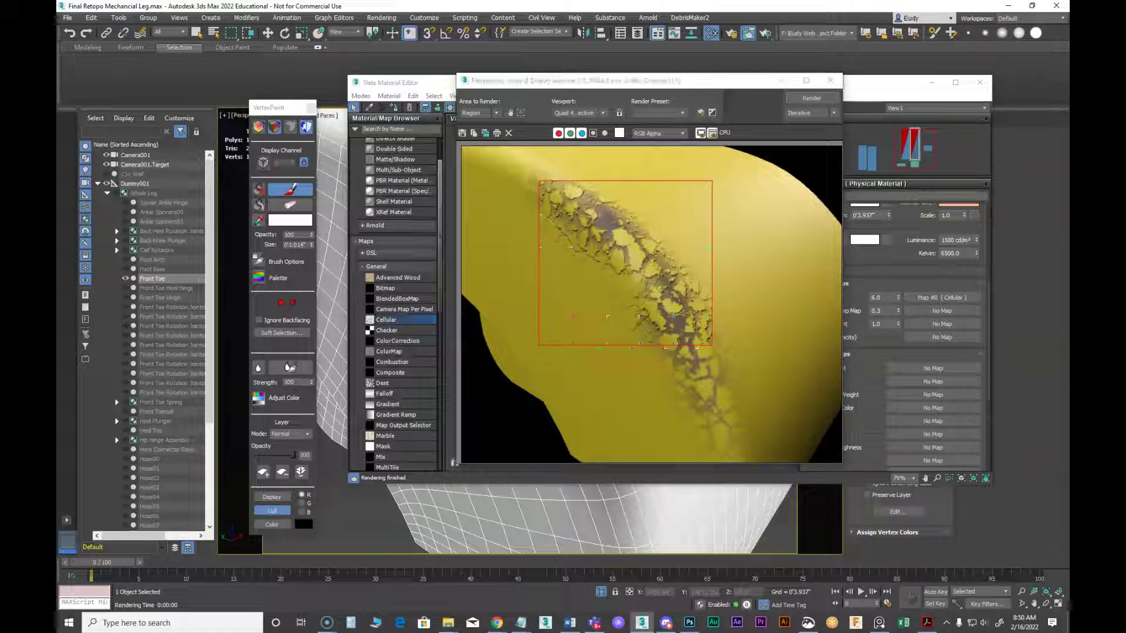
left_click(579, 85)
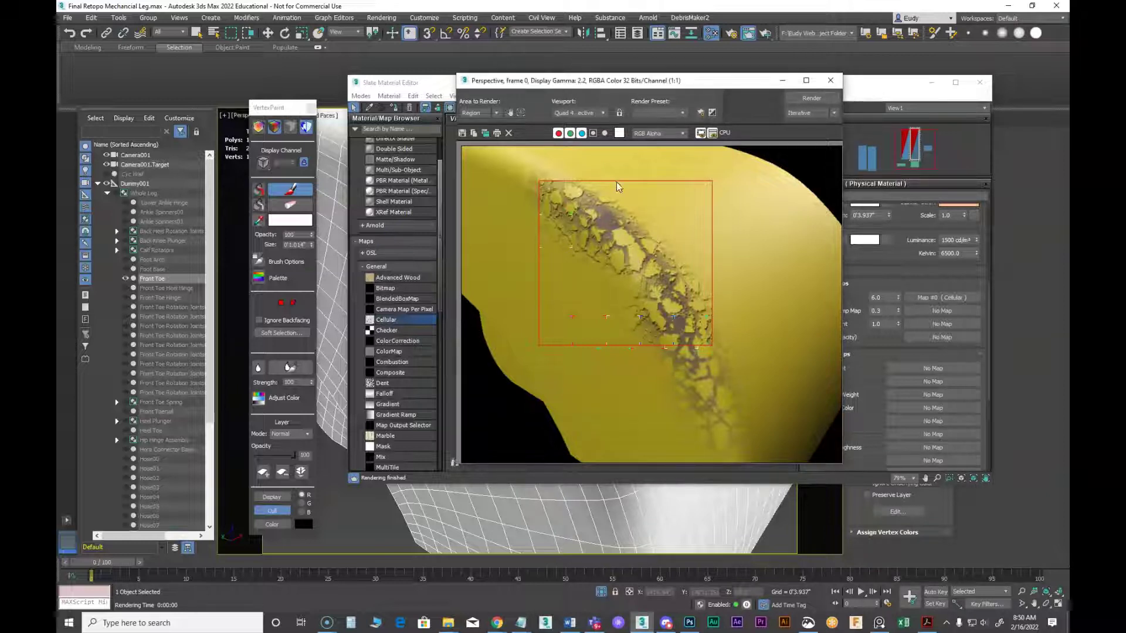
Enable the color map in the Cellular map's output settings and lower an added curve point to zero
left_click(433, 90)
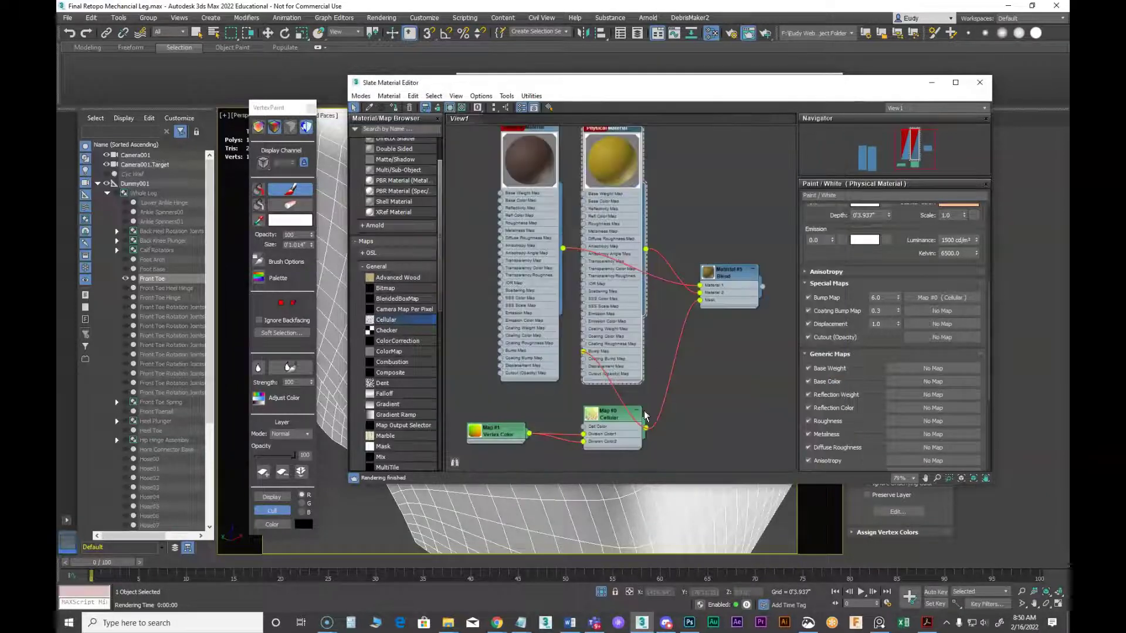
double_click(615, 414)
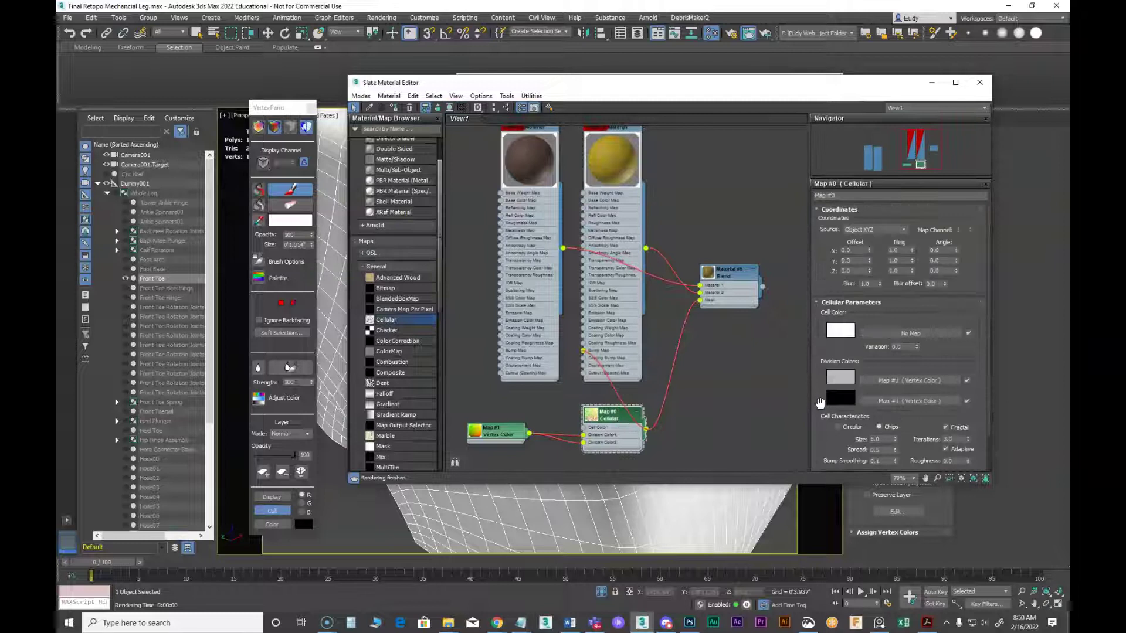
scroll(827, 267, "down", 1)
left_click(850, 465)
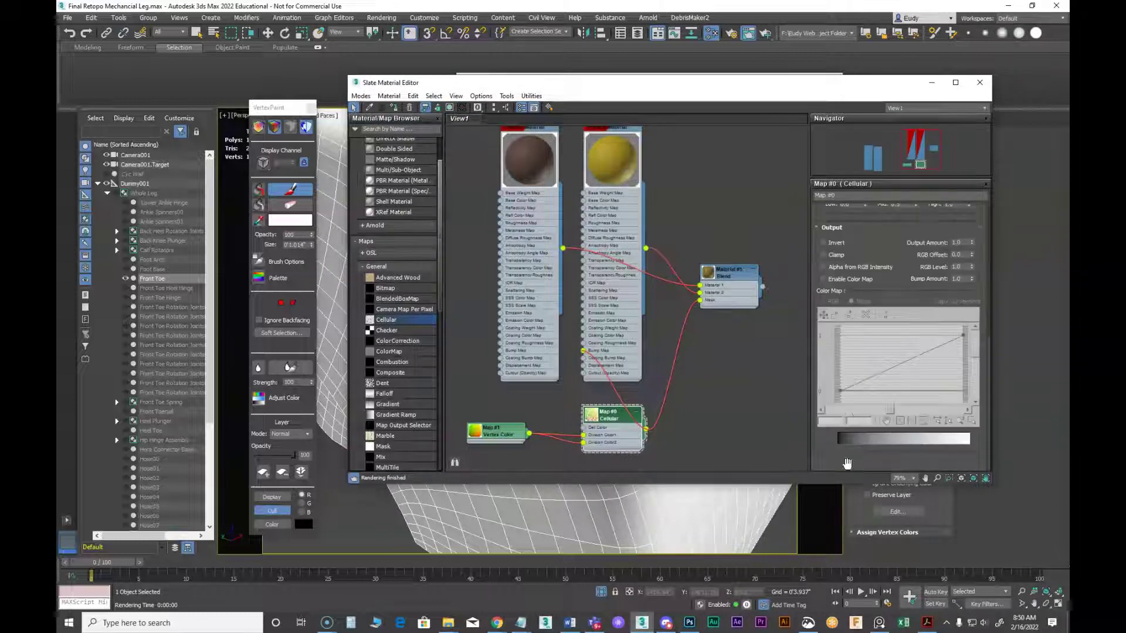
left_click(824, 279)
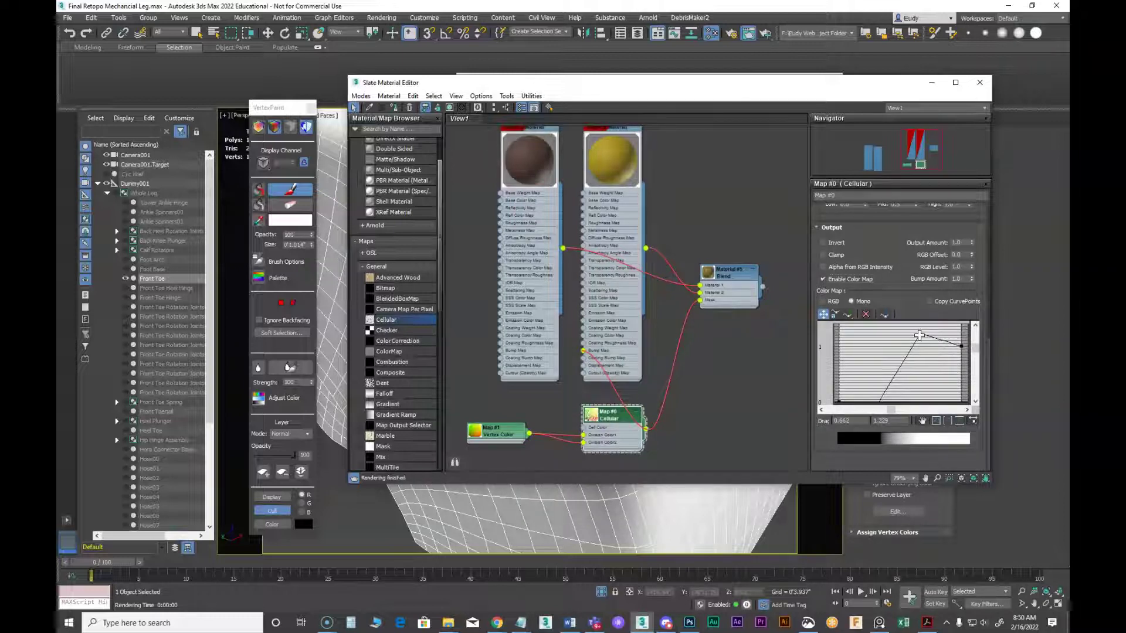
left_click_drag(920, 335, 877, 402)
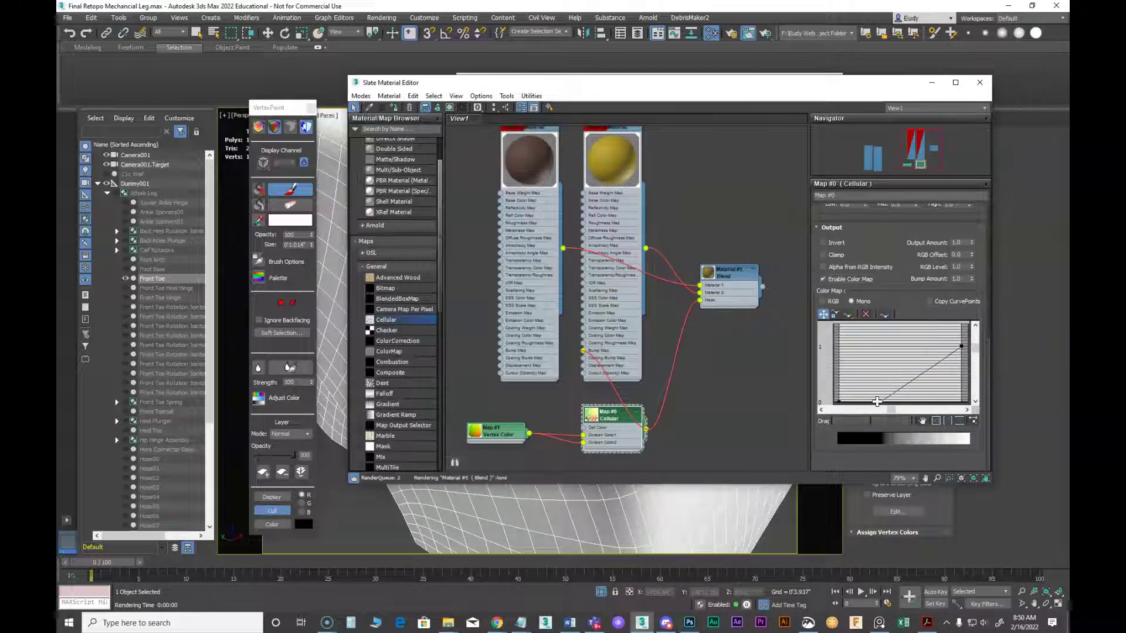
scroll(893, 387, "down", 1)
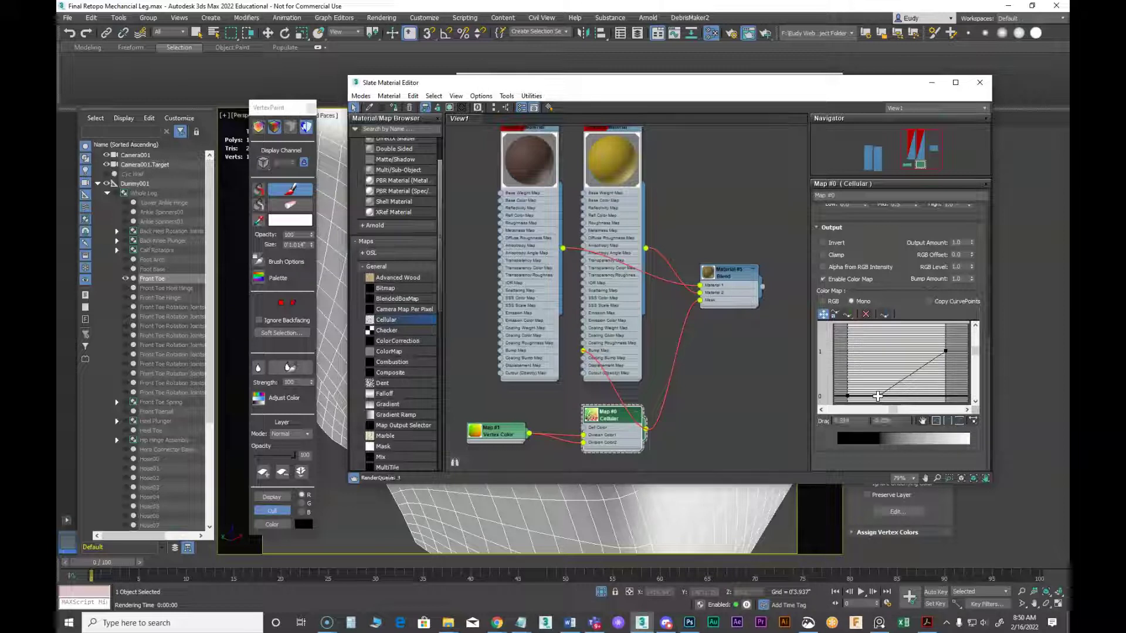
Add an upper point to the Cellular output curve at about 0.56, 0.99 and re-render the region
left_click(866, 314)
left_click(847, 314)
left_click(885, 378)
left_click(904, 370)
left_click(824, 314)
left_click_drag(885, 379, 901, 350)
left_click_drag(801, 91, 386, 94)
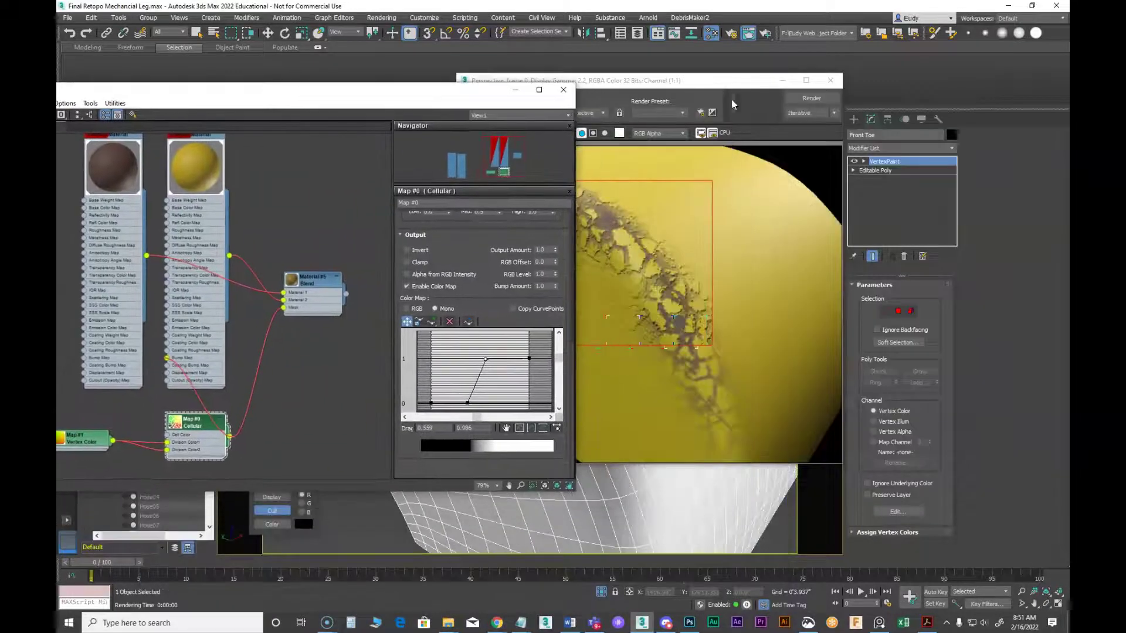
left_click(800, 96)
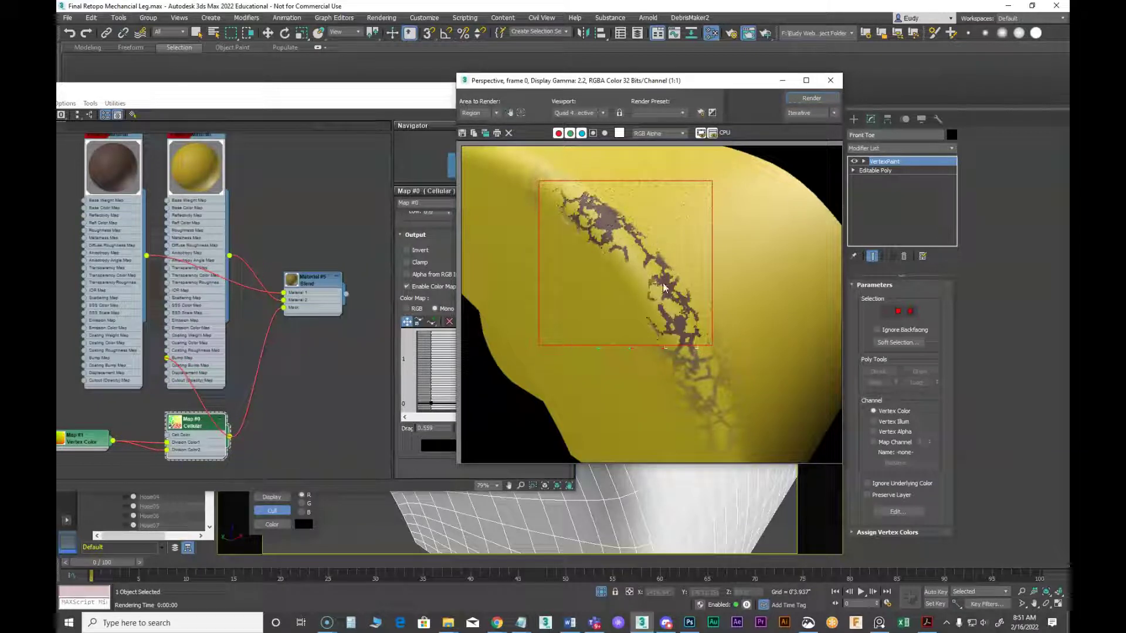
Steepen the Cellular output curve, settling its upper point at about 0.48, 1.02, and re-render the region after each adjustment
left_click_drag(667, 88, 785, 68)
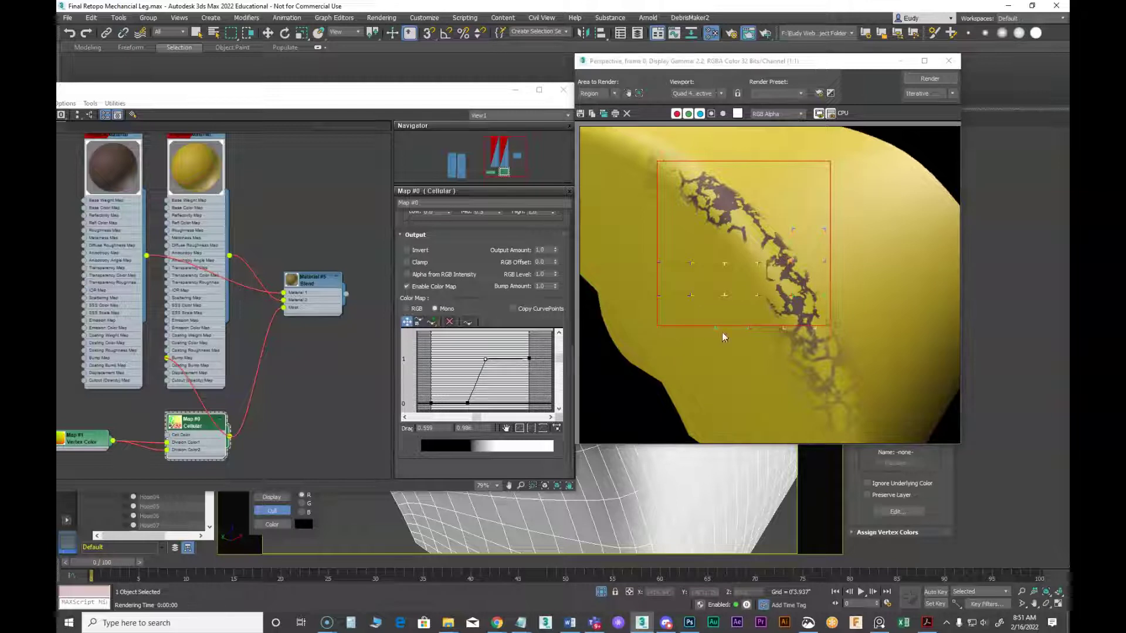
left_click_drag(492, 364, 468, 359)
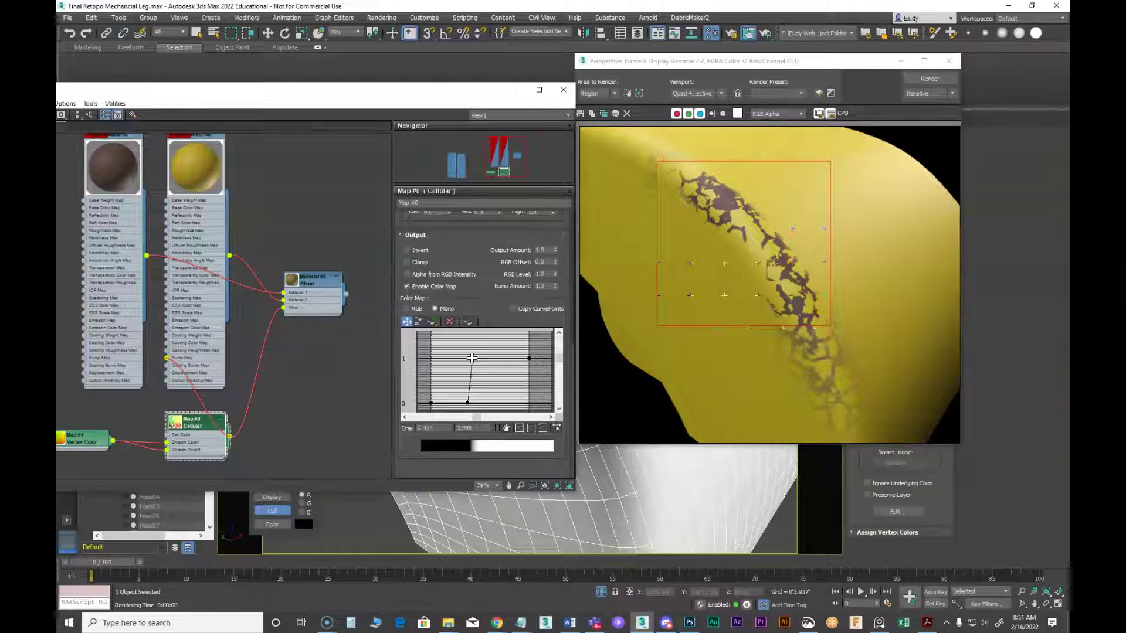
left_click(925, 80)
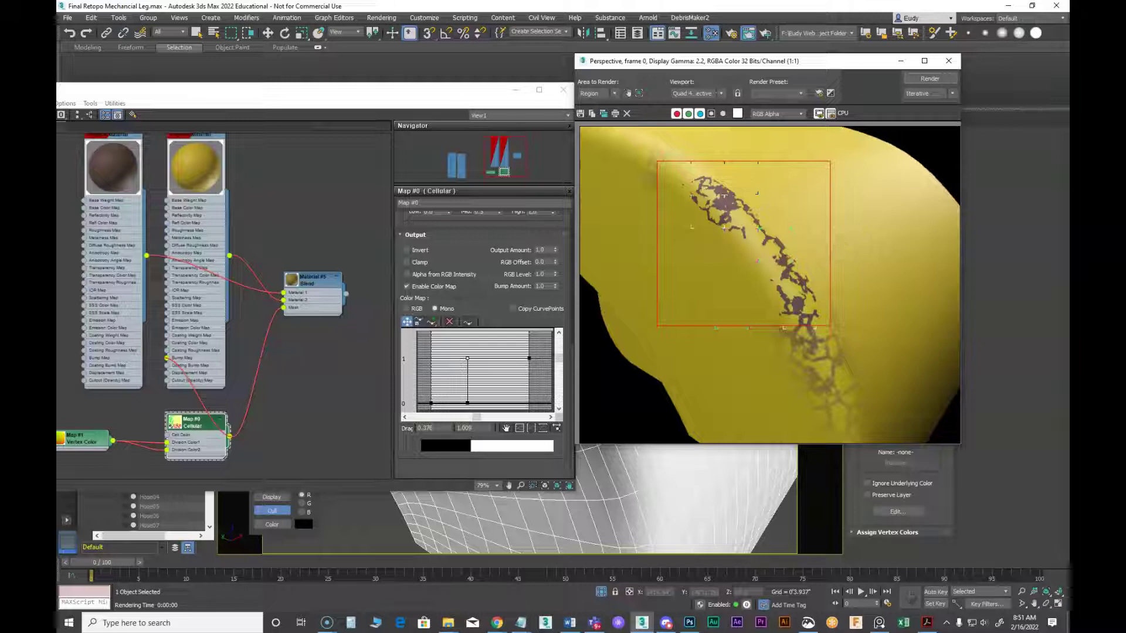
left_click_drag(468, 358, 476, 358)
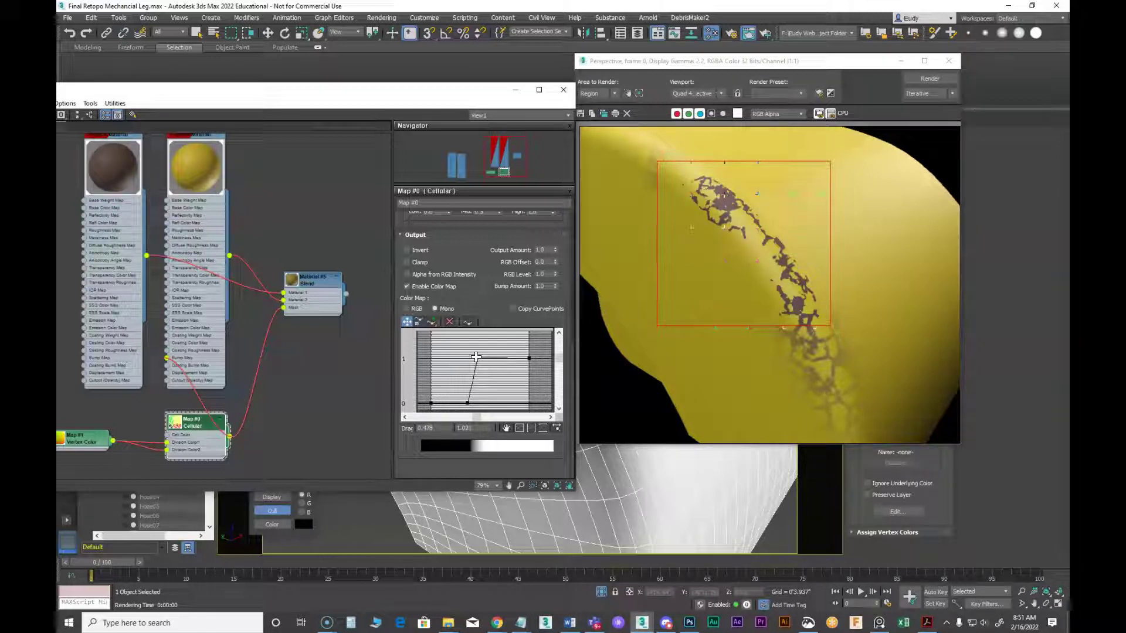
left_click(930, 79)
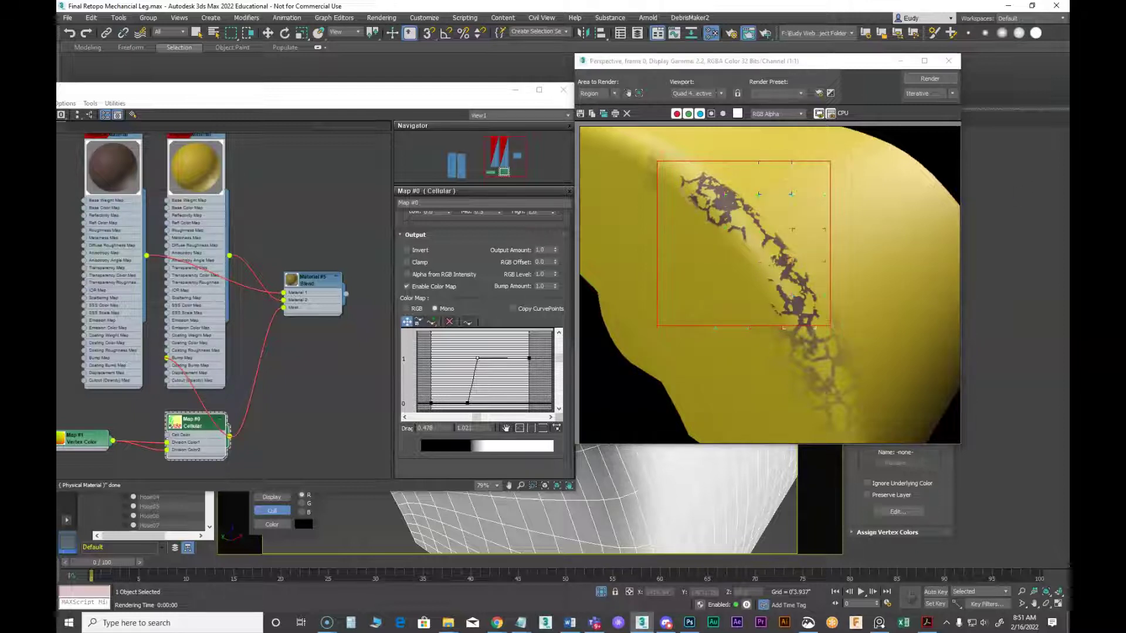
Enlarge the render region to cover most of the frame and render a close-up of the toe's chipped edge
left_click_drag(851, 63, 220, 192)
left_click_drag(427, 94, 285, 118)
scroll(498, 256, "up", 2)
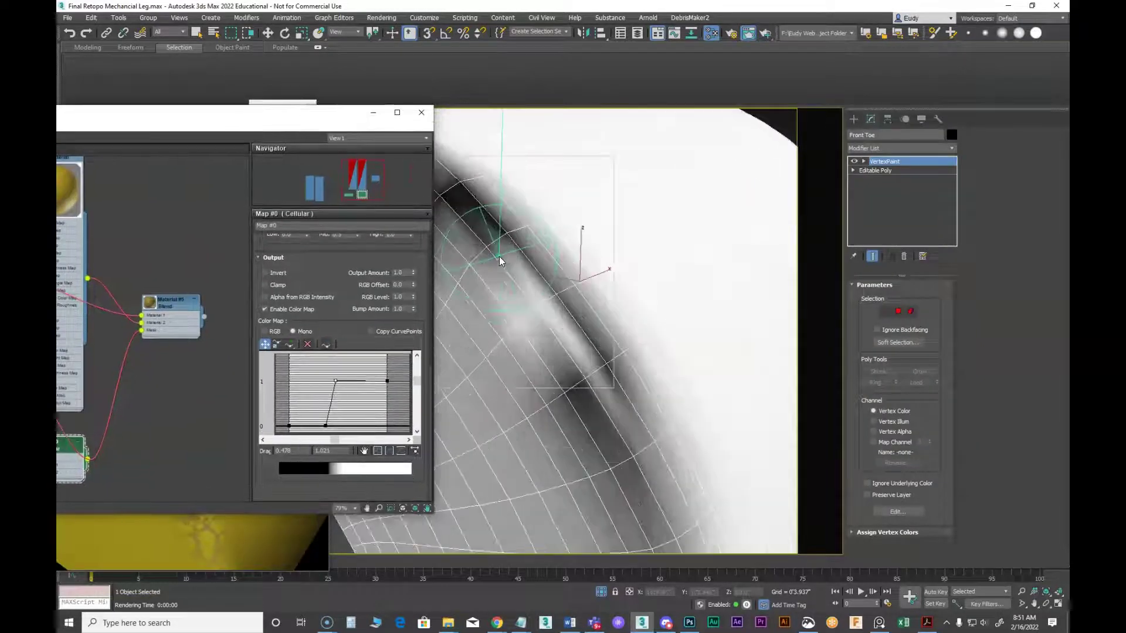
scroll(501, 258, "up", 2)
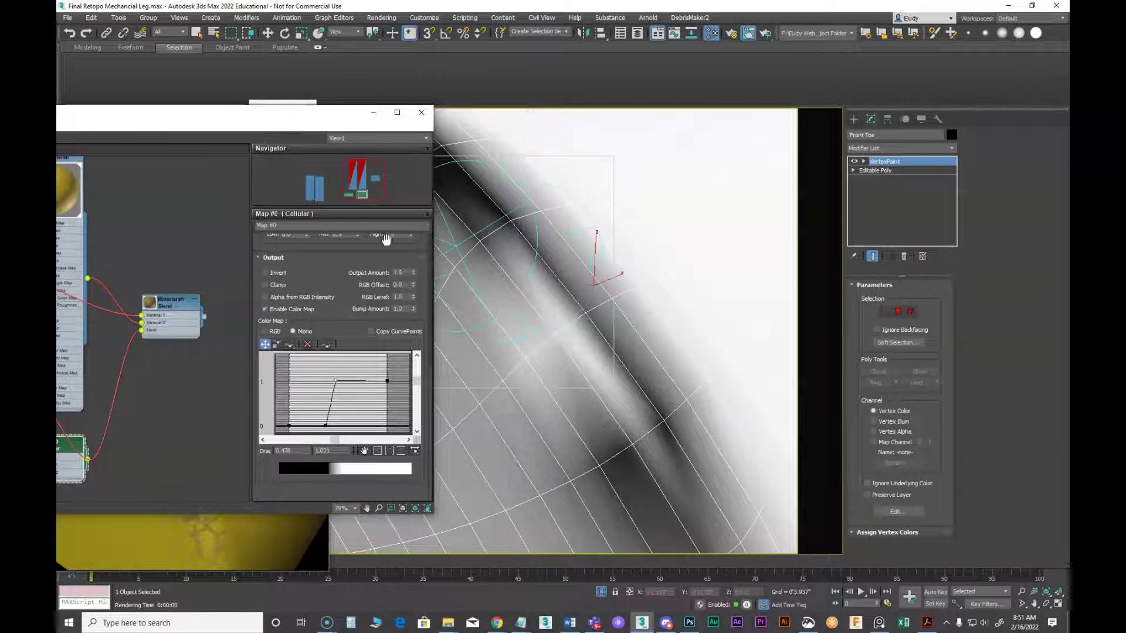
left_click_drag(217, 115, 618, 106)
left_click_drag(155, 194, 725, 67)
left_click(574, 88)
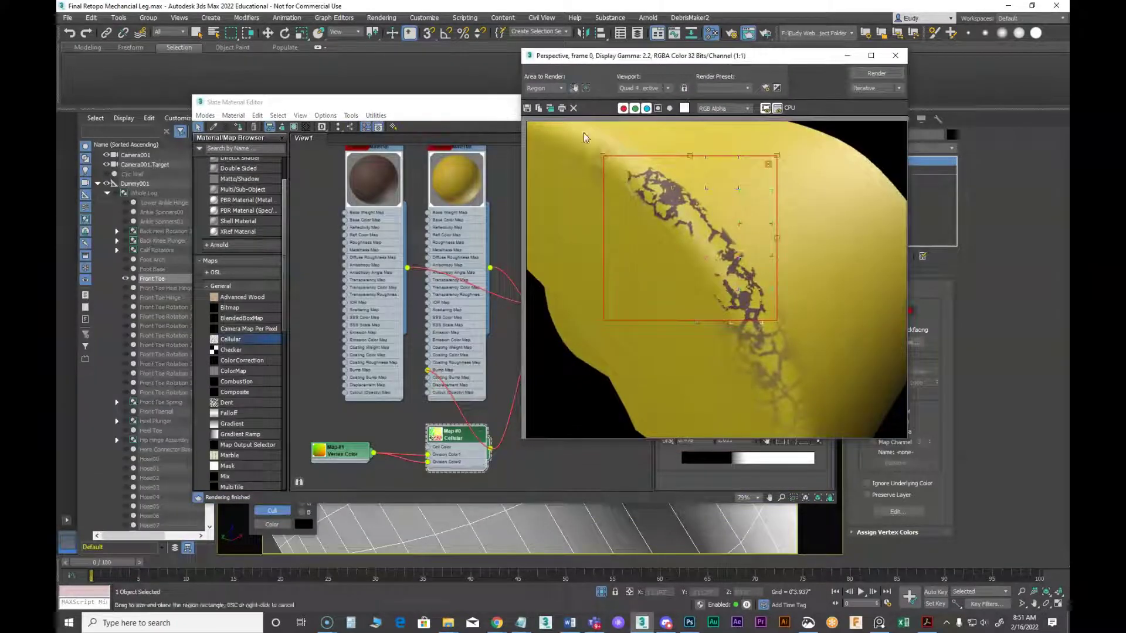
left_click_drag(605, 157, 576, 125)
left_click_drag(776, 324, 853, 379)
left_click(876, 77)
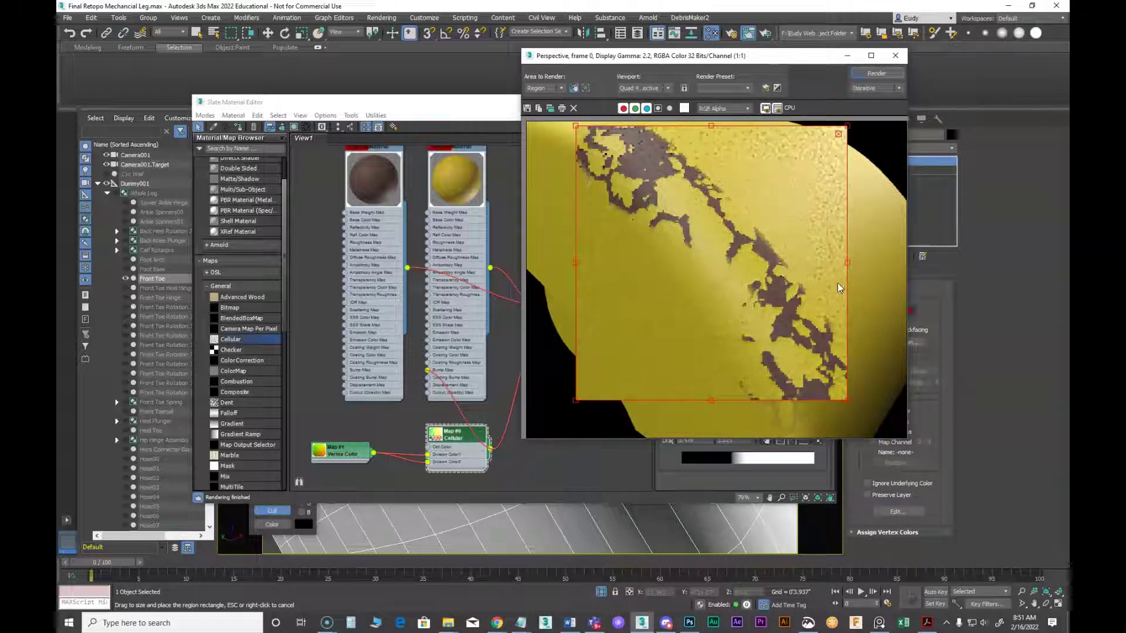
Connect the Cellular map to the Metal/Rust/Black material's bump map
left_click_drag(708, 59, 830, 50)
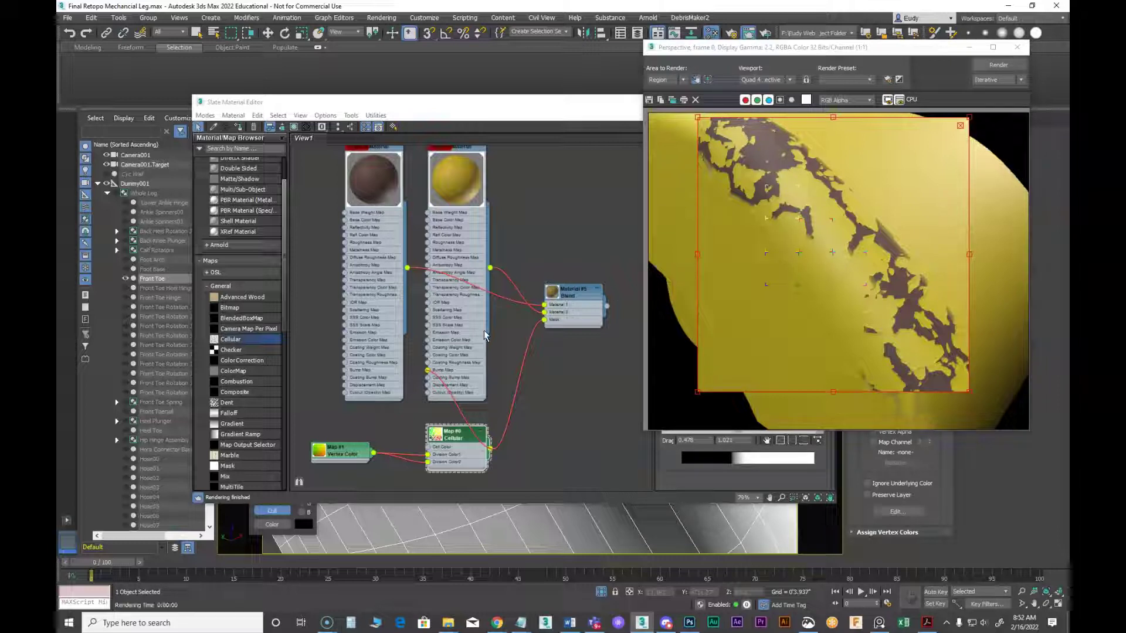
left_click(491, 452)
left_click_drag(491, 451, 345, 370)
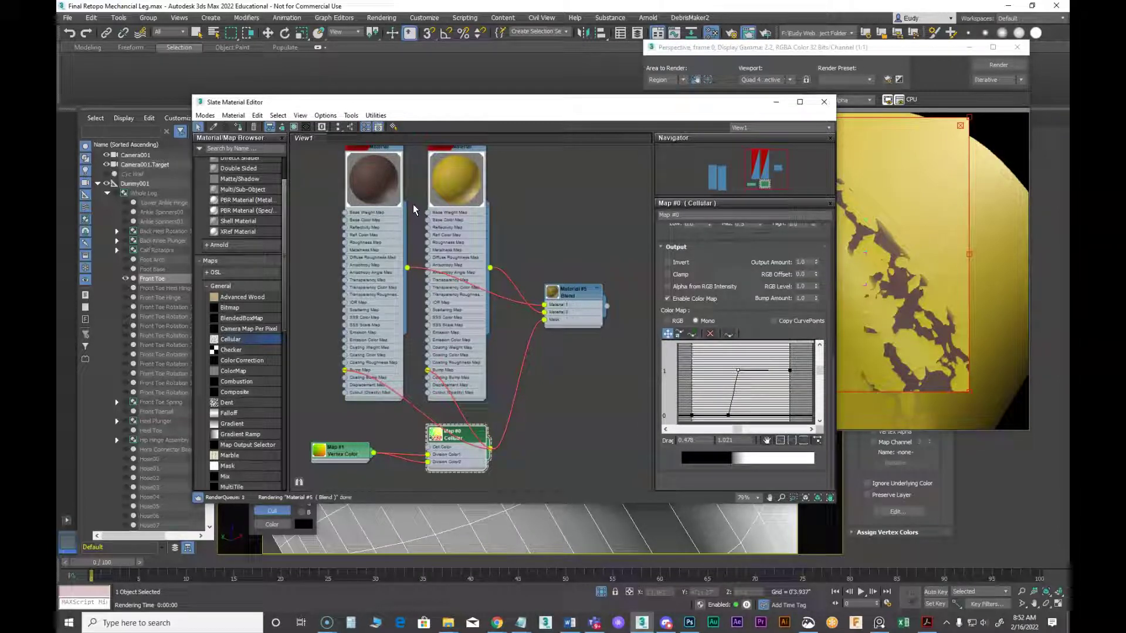
Set the Metal/Rust/Black material's bump map amount to 5 and re-render the close-up region
double_click(391, 146)
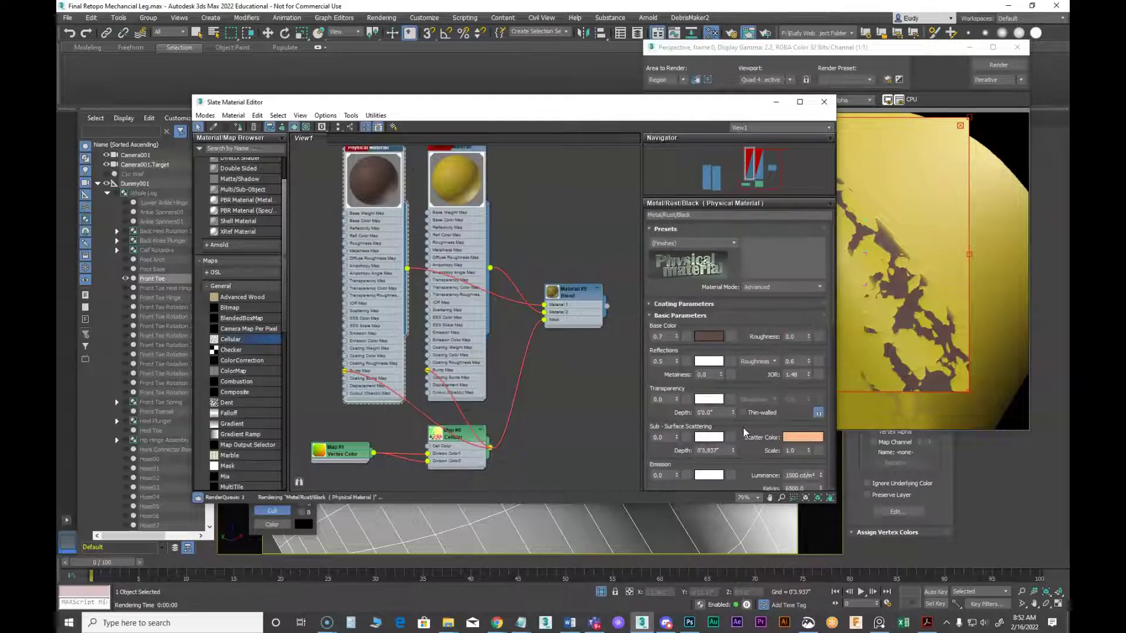
scroll(743, 427, "down", 2)
scroll(741, 421, "down", 10)
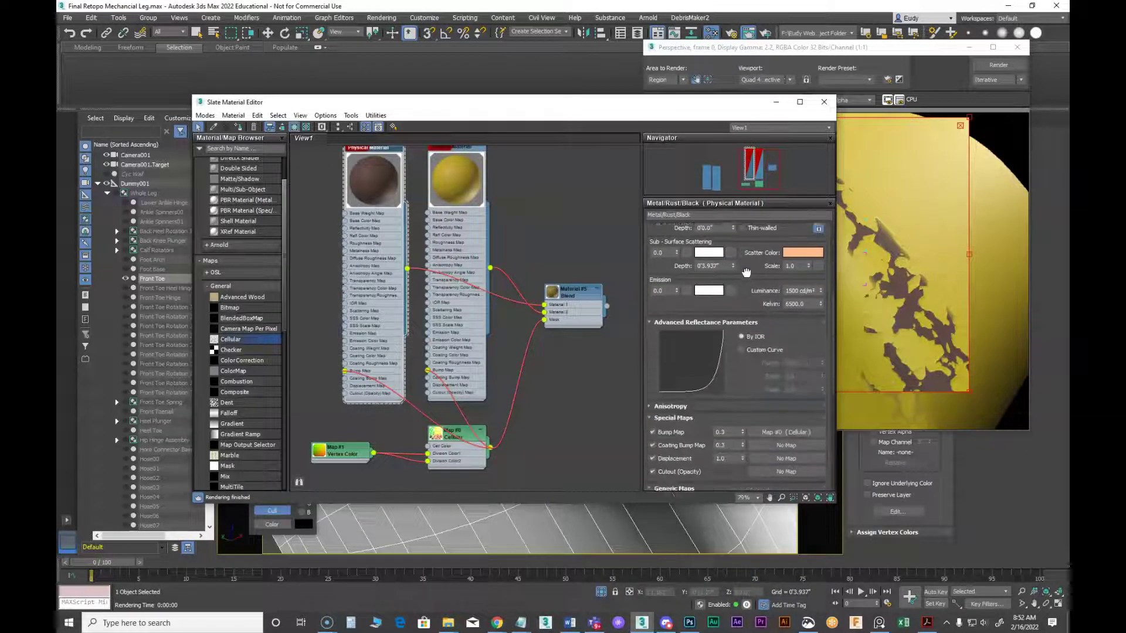
left_click(728, 416)
type("5")
key("Return")
left_click(797, 47)
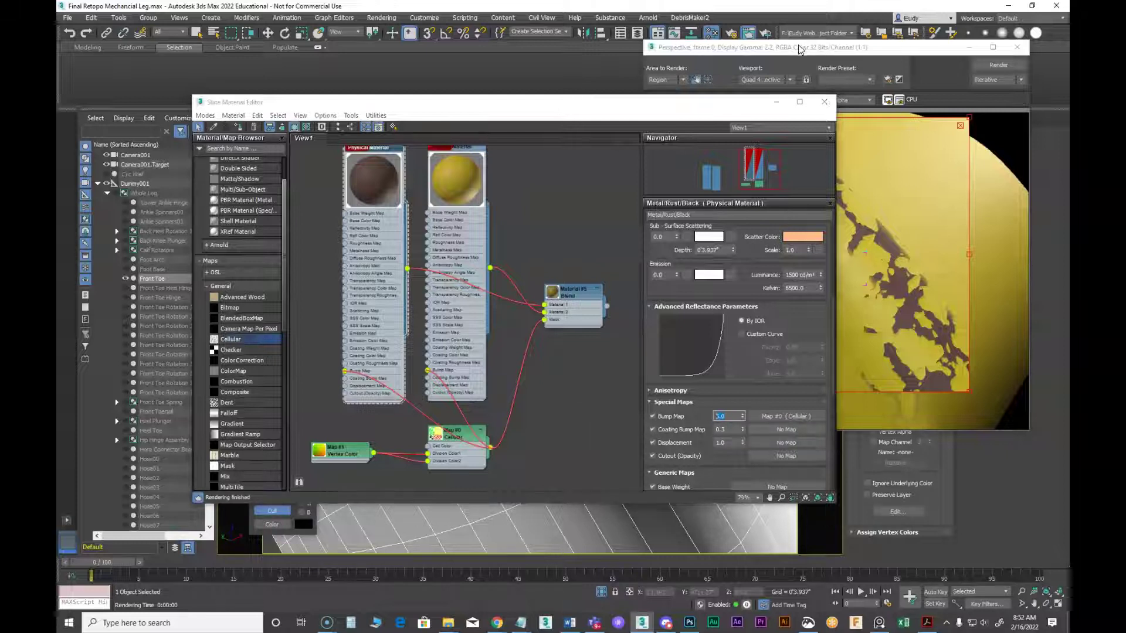
left_click_drag(798, 45, 692, 42)
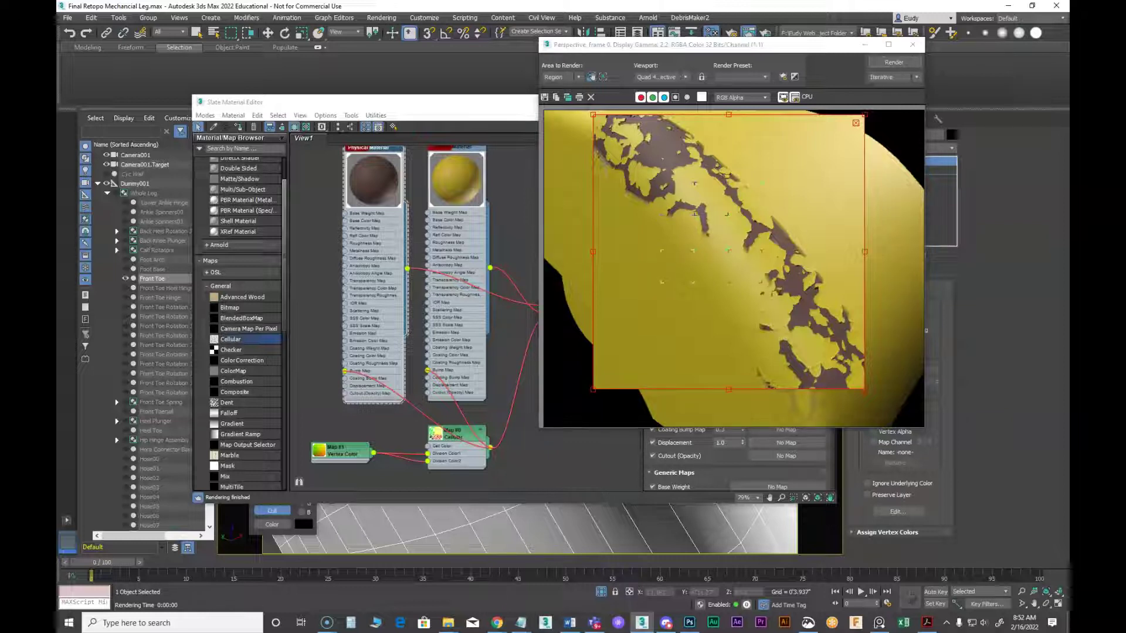
Adjust the Cellular output curve, moving its upper point to about 0.484, 1.174 and its lower point to 0.36, -0.13, and re-render the region
left_click(504, 107)
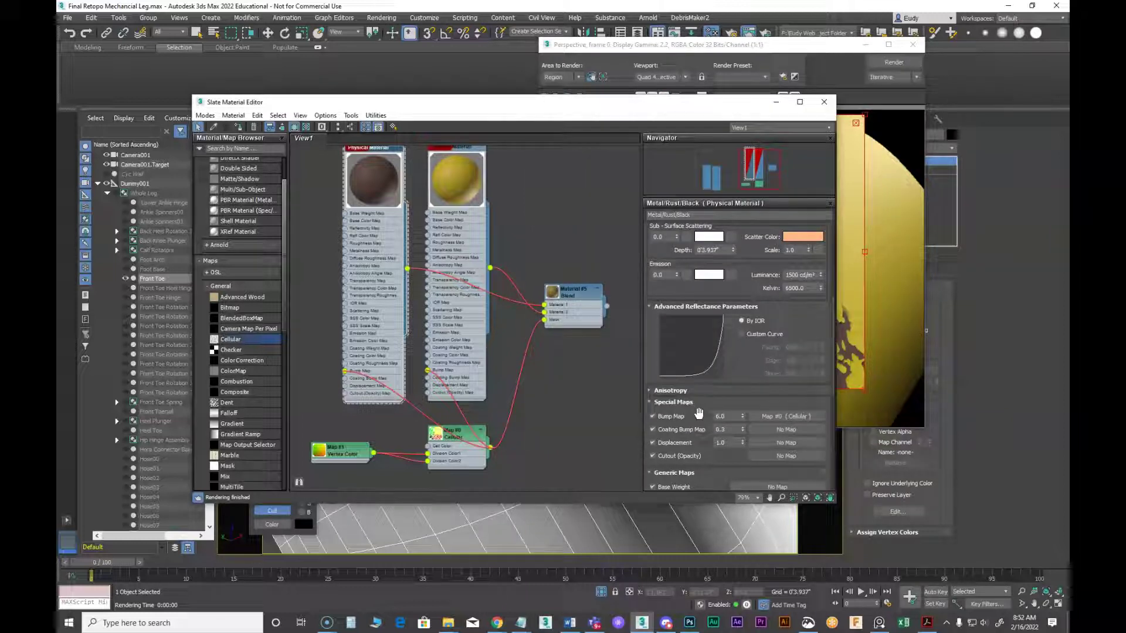
double_click(462, 433)
scroll(750, 360, "down", 10)
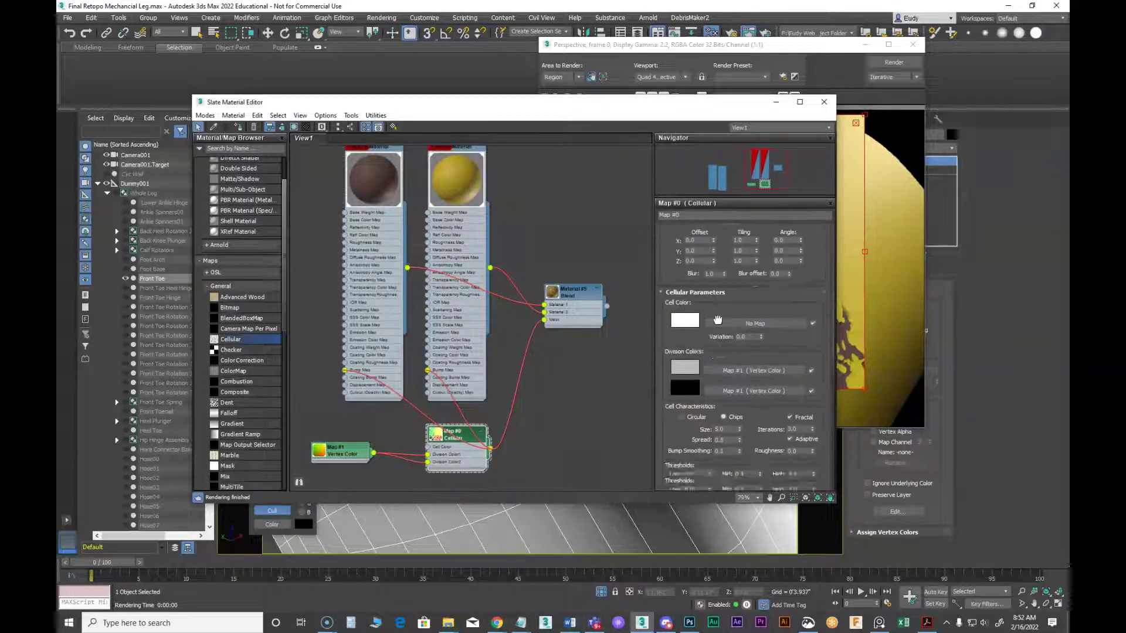
left_click_drag(738, 373, 741, 363)
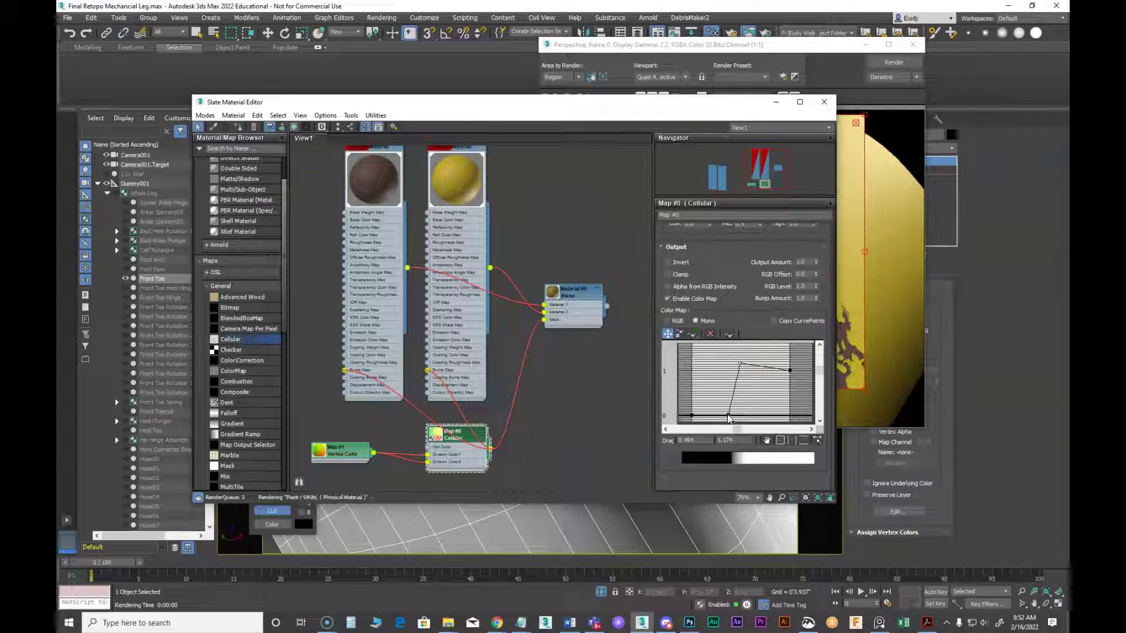
left_click_drag(728, 415, 726, 419)
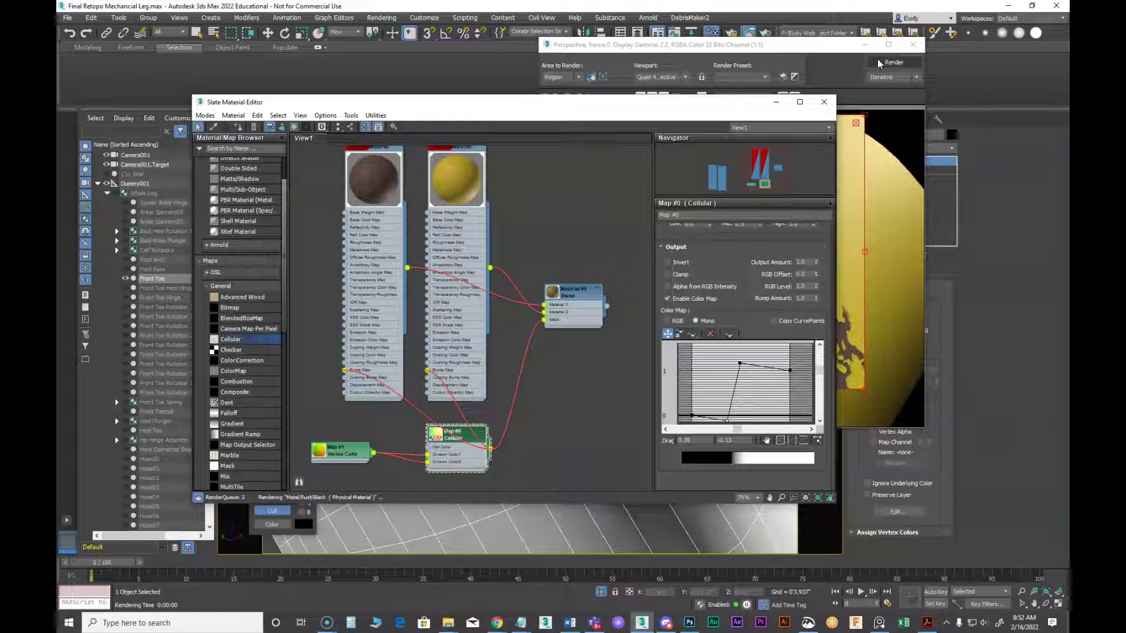
left_click(856, 124)
key("shift+q")
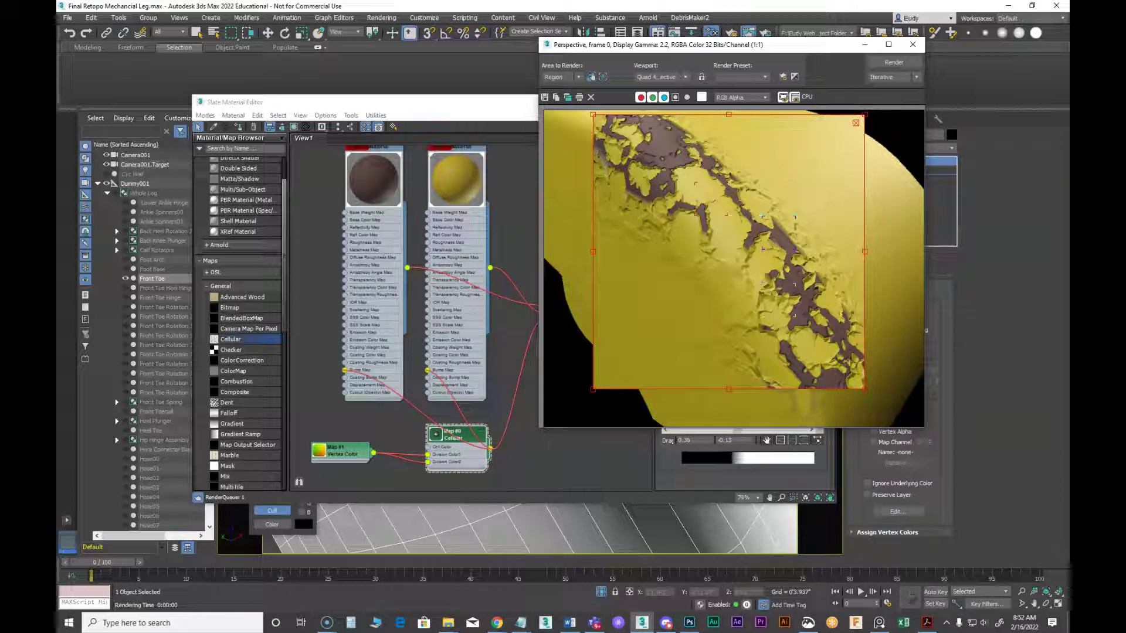
Set the Metal/Rust/Black material's bump map amount to -6 and re-render the close-up region
left_click(395, 149)
double_click(393, 149)
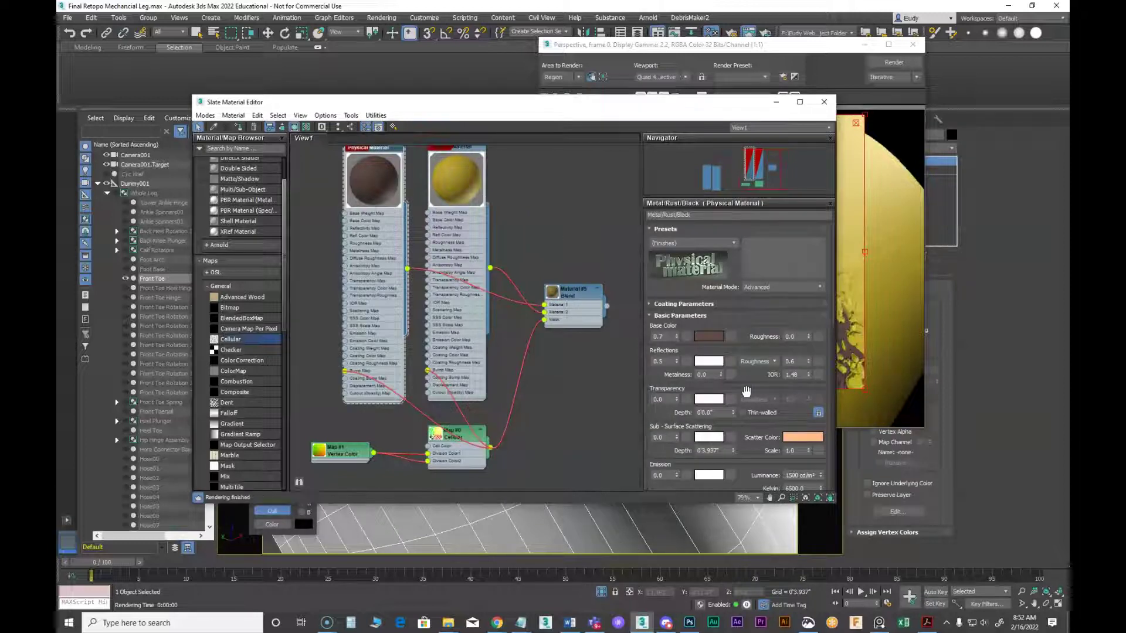
scroll(746, 392, "down", 5)
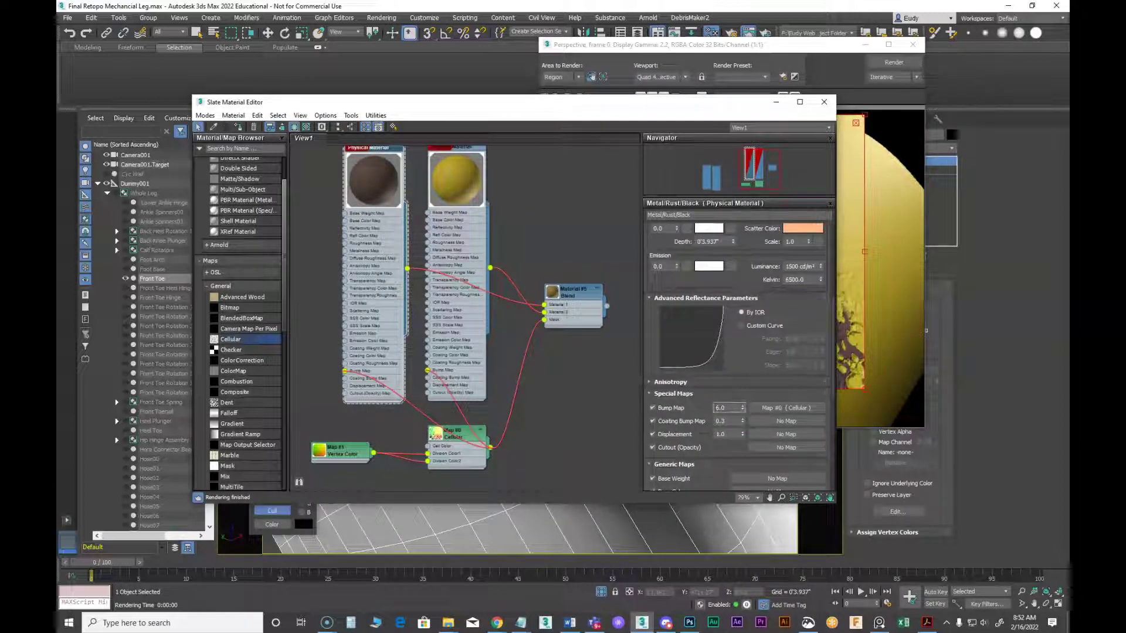
key("BackSpace")
type("6")
key("Return")
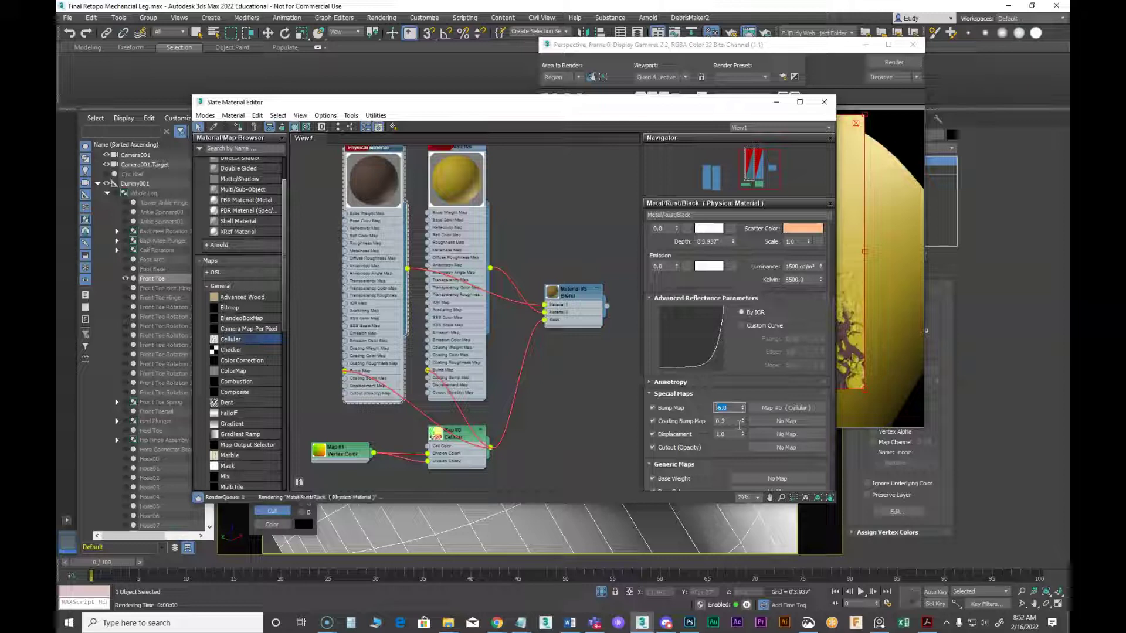
left_click(887, 61)
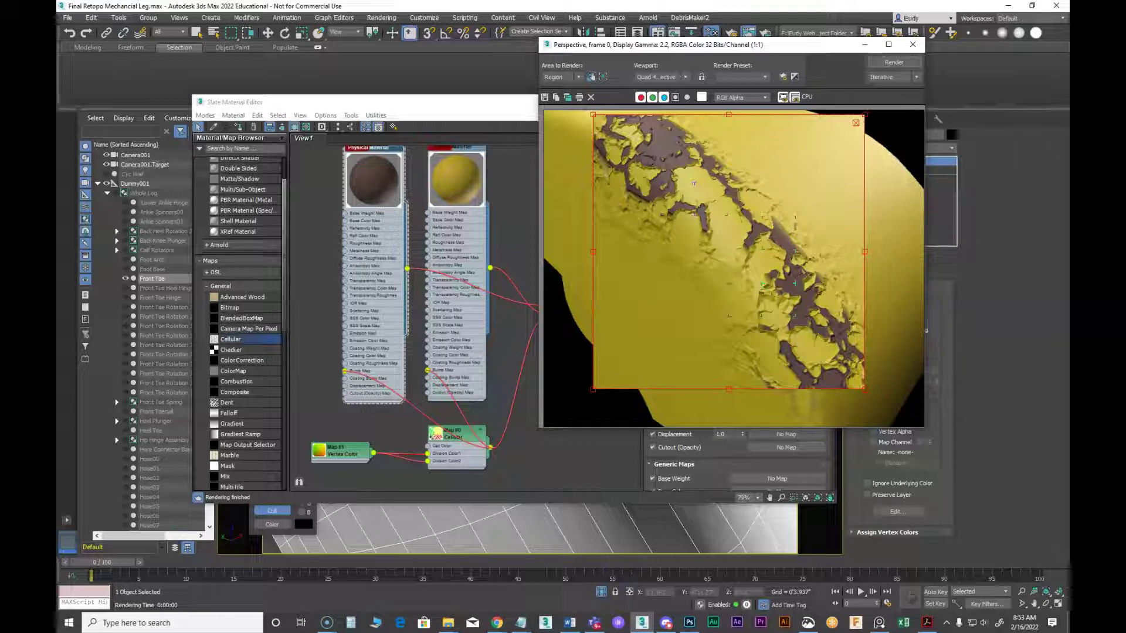
Set the Cellular map's cell size to 3.6 and re-render the region
left_click(493, 294)
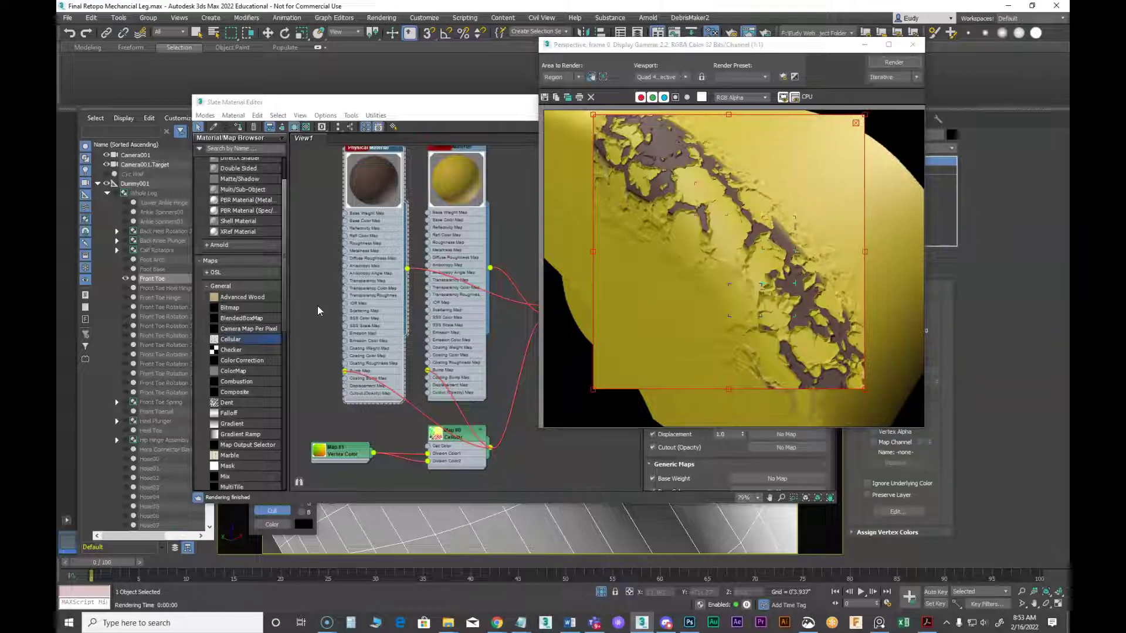
double_click(456, 434)
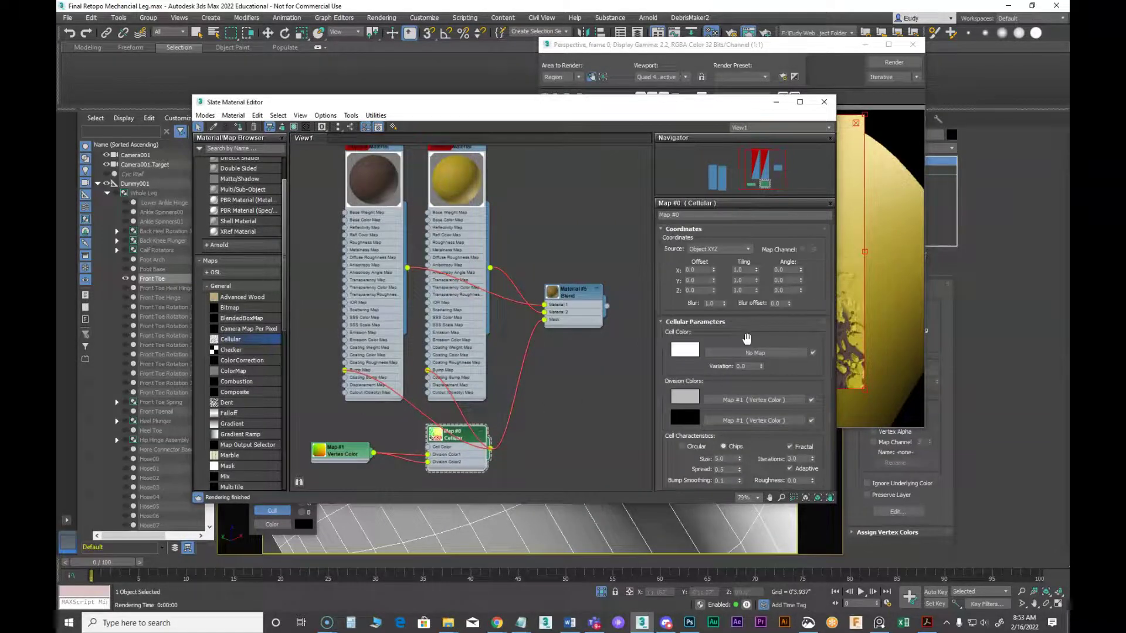
scroll(746, 339, "down", 3)
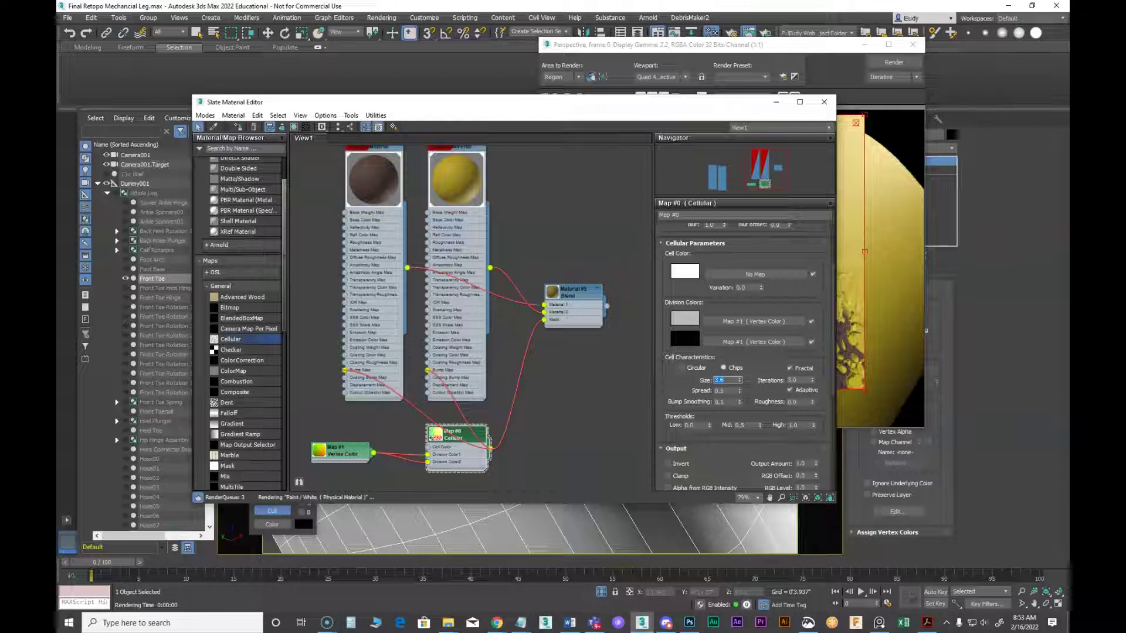
left_click(892, 60)
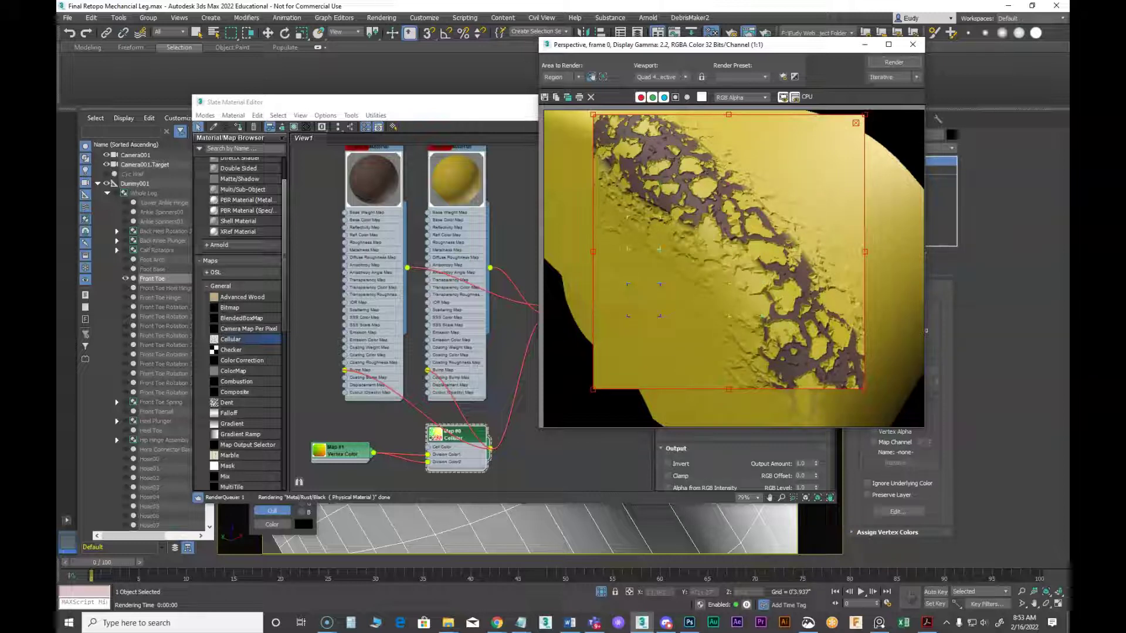
Uncover the viewport by moving the material editor aside and re-render the chipped edge region from the adjusted view
left_click_drag(510, 107, 372, 373)
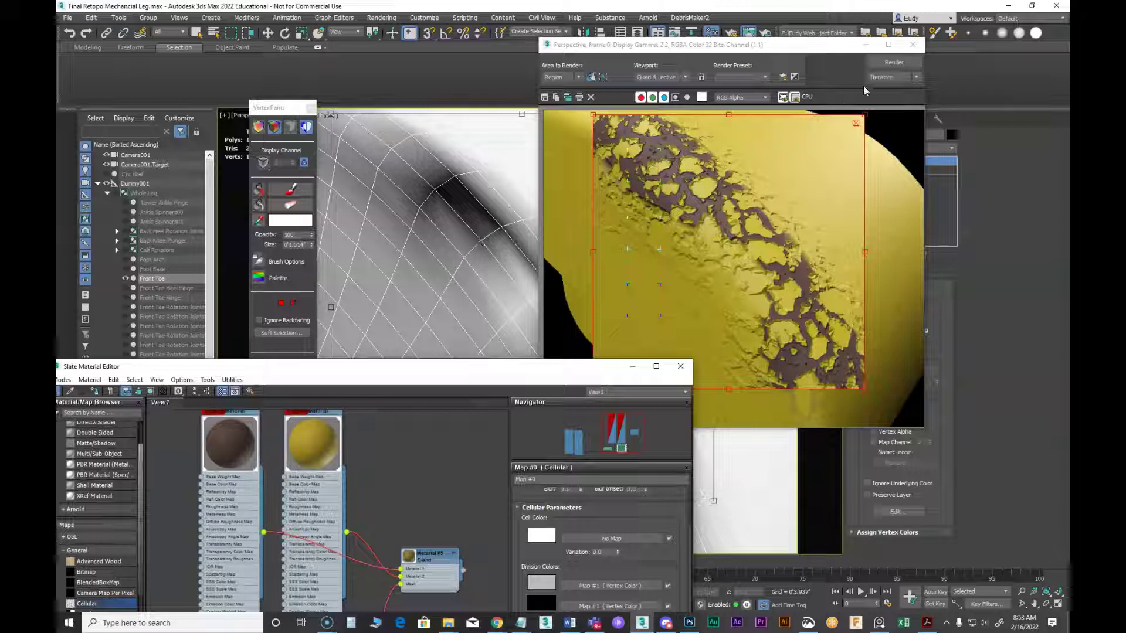
left_click(903, 56)
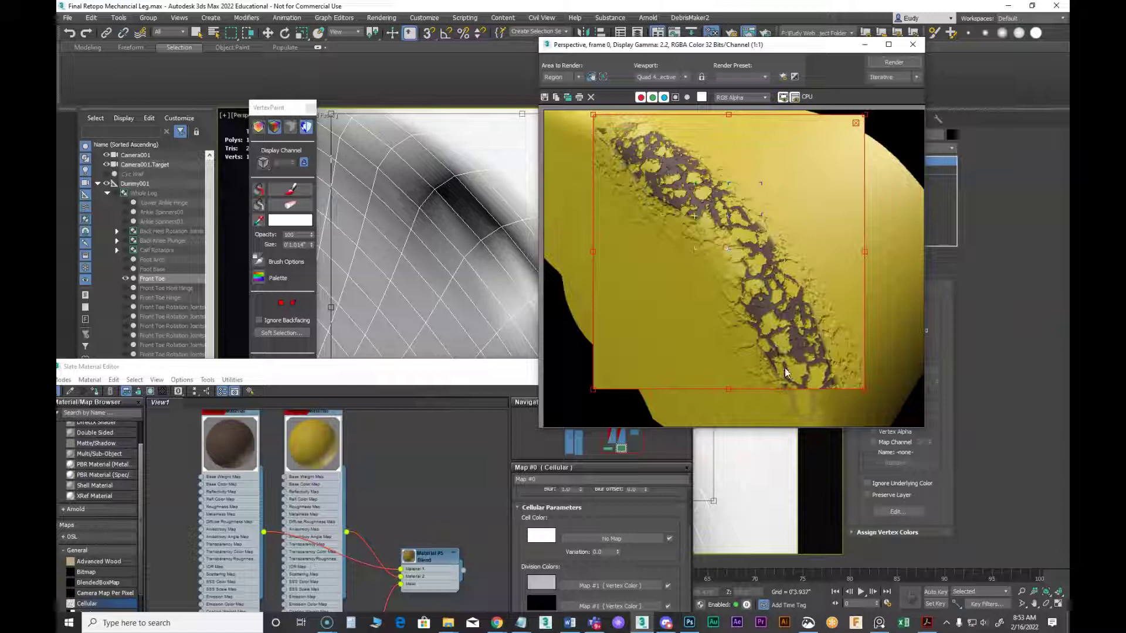
key("Escape")
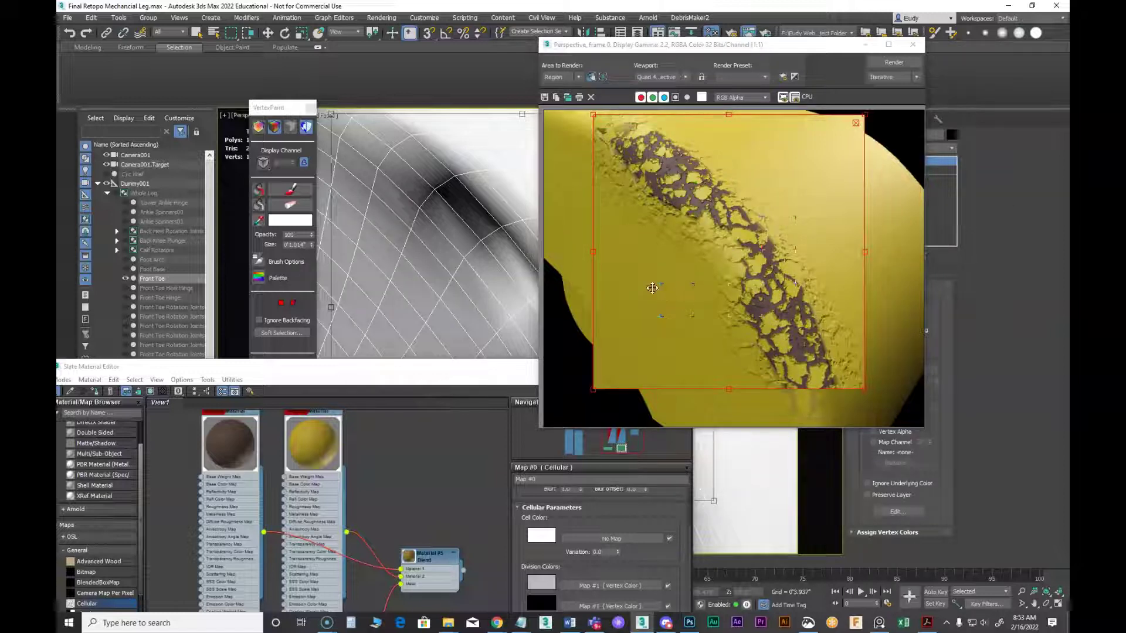
Change the area to render from Region to View and render the whole toe
scroll(498, 220, "down", 3)
scroll(483, 235, "down", 3)
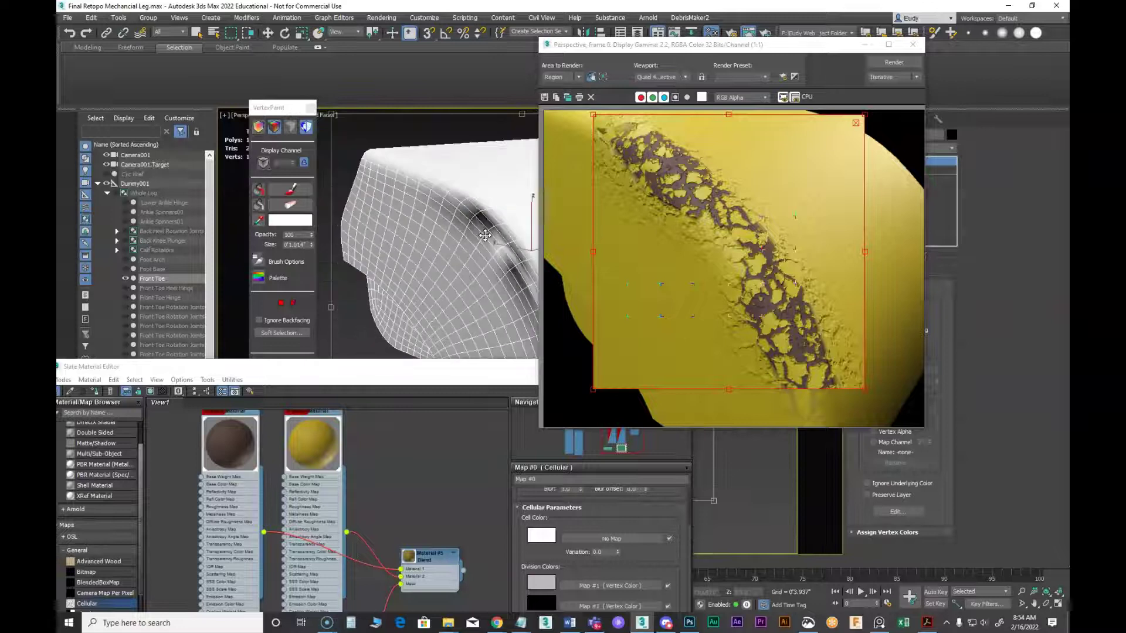
left_click(562, 80)
left_click(555, 87)
left_click(894, 62)
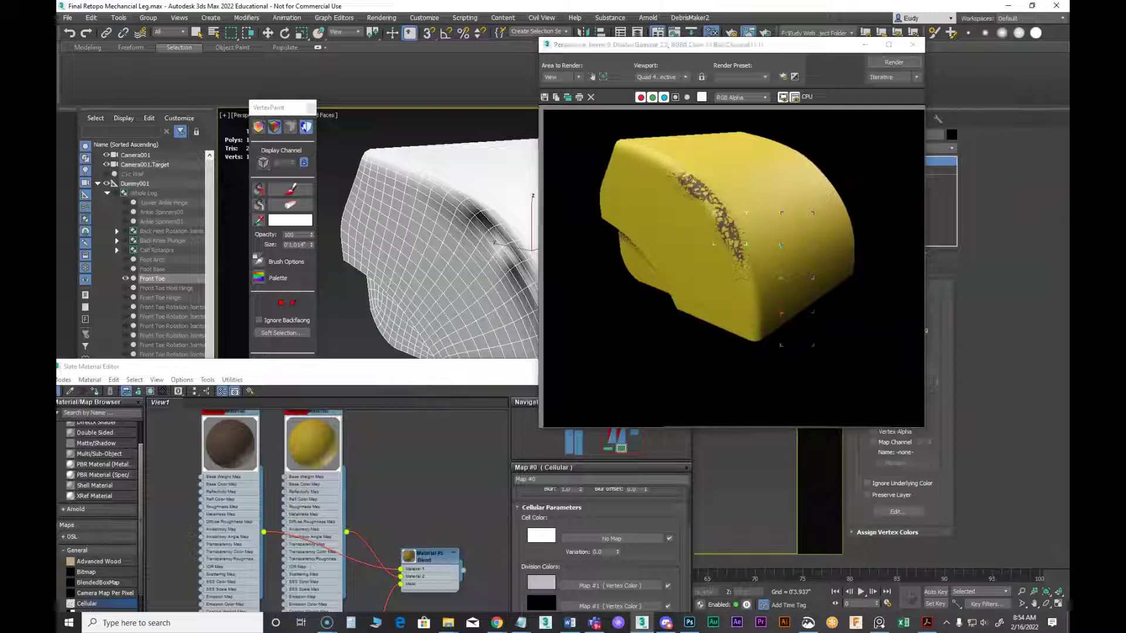
Shift the steep section of the Cellular output curve toward higher input values in two small moves, re-rendering the toe after each
left_click_drag(414, 371, 382, 130)
middle_click_drag(384, 443, 395, 319)
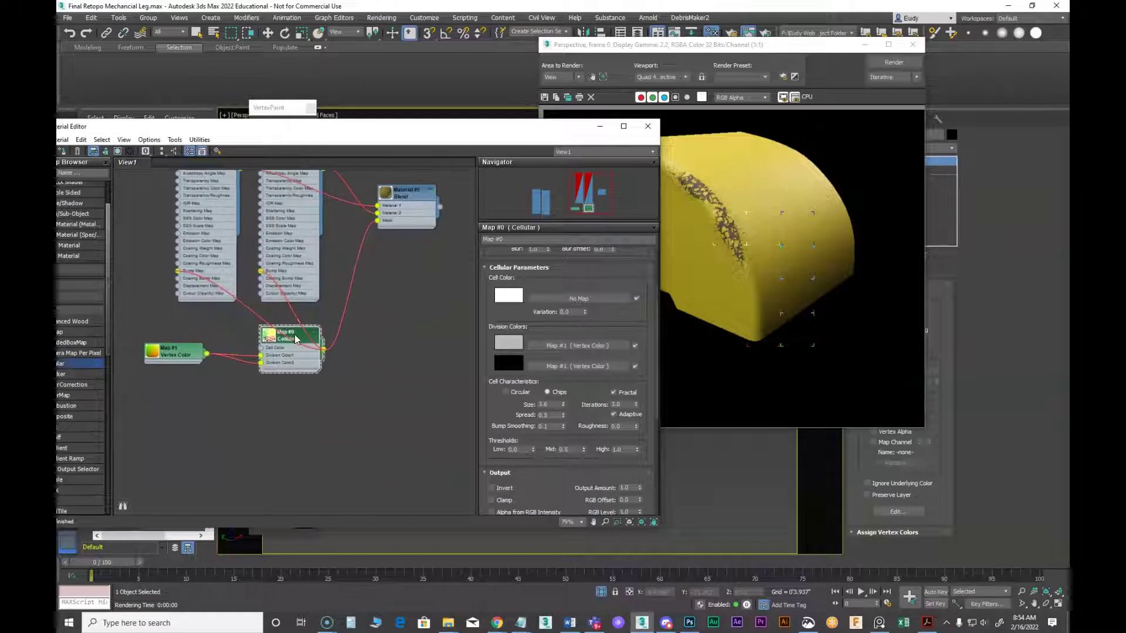
scroll(494, 413, "down", 5)
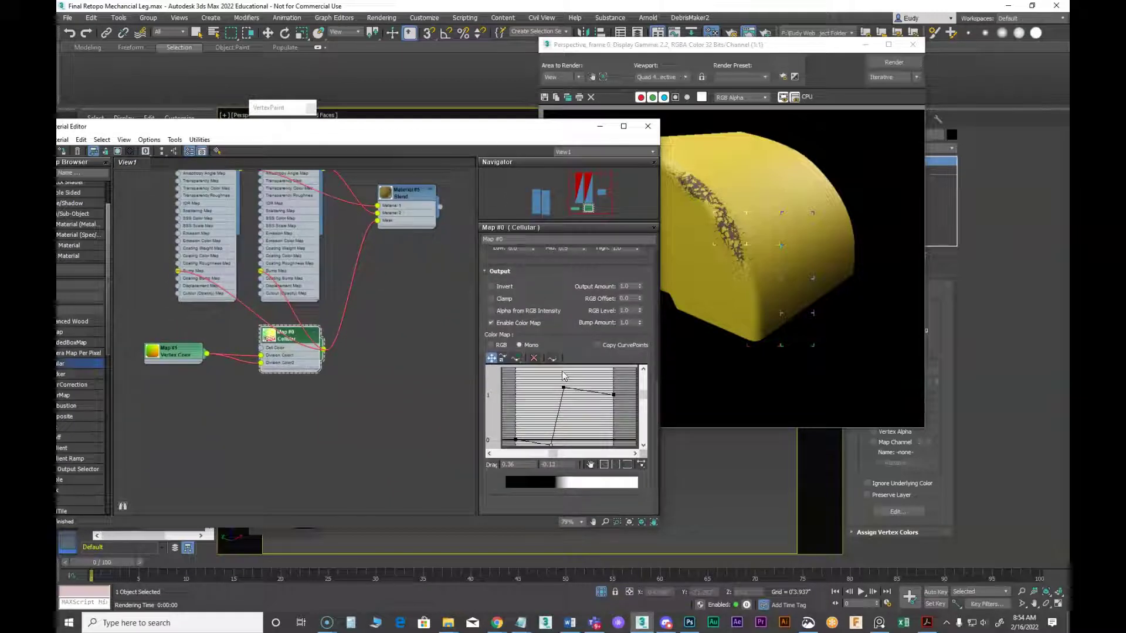
left_click_drag(581, 131, 471, 114)
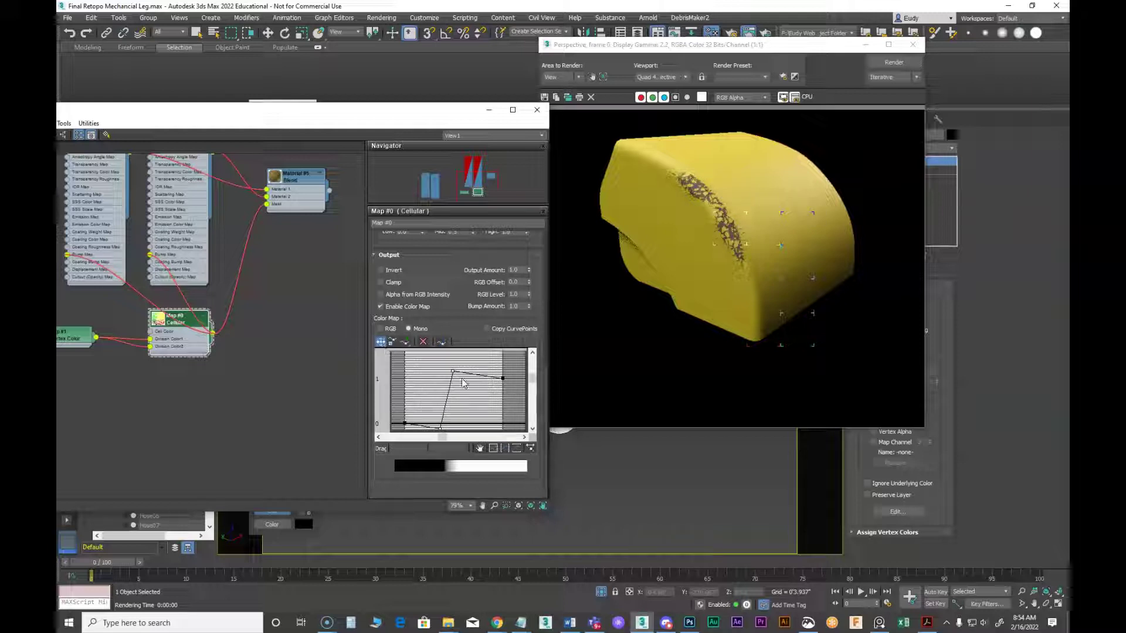
left_click_drag(454, 370, 464, 372)
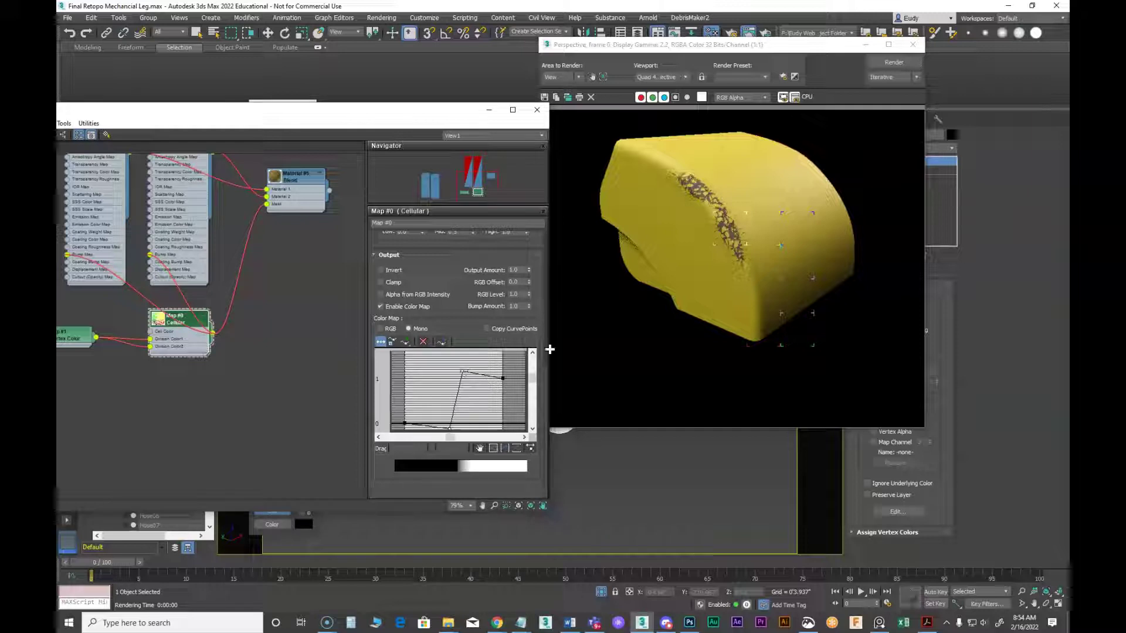
left_click(893, 62)
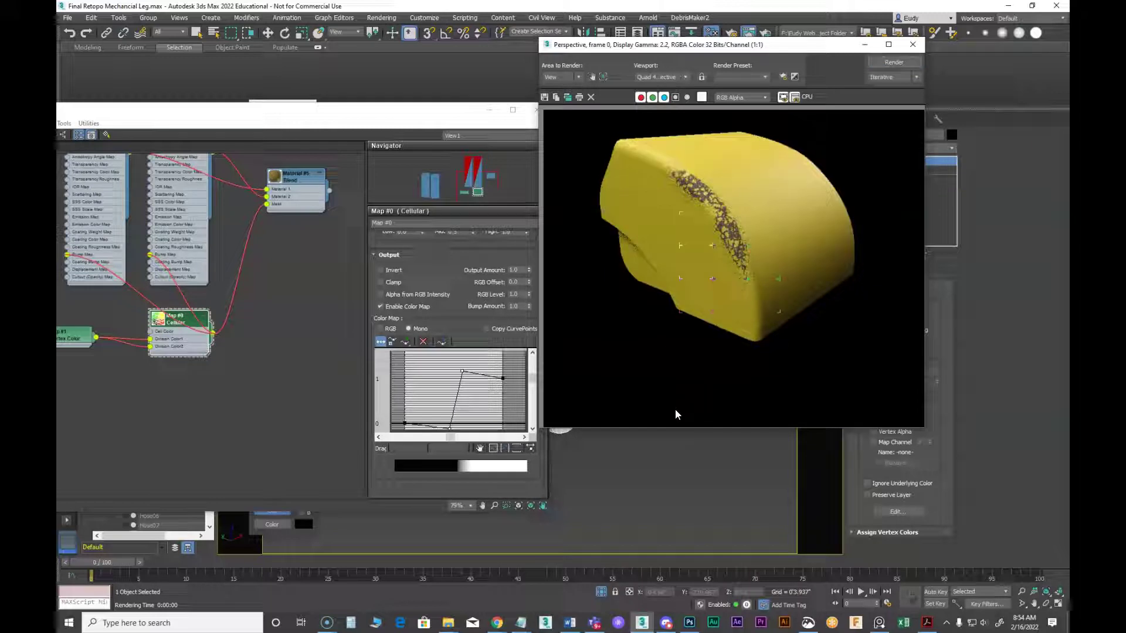
left_click(461, 368)
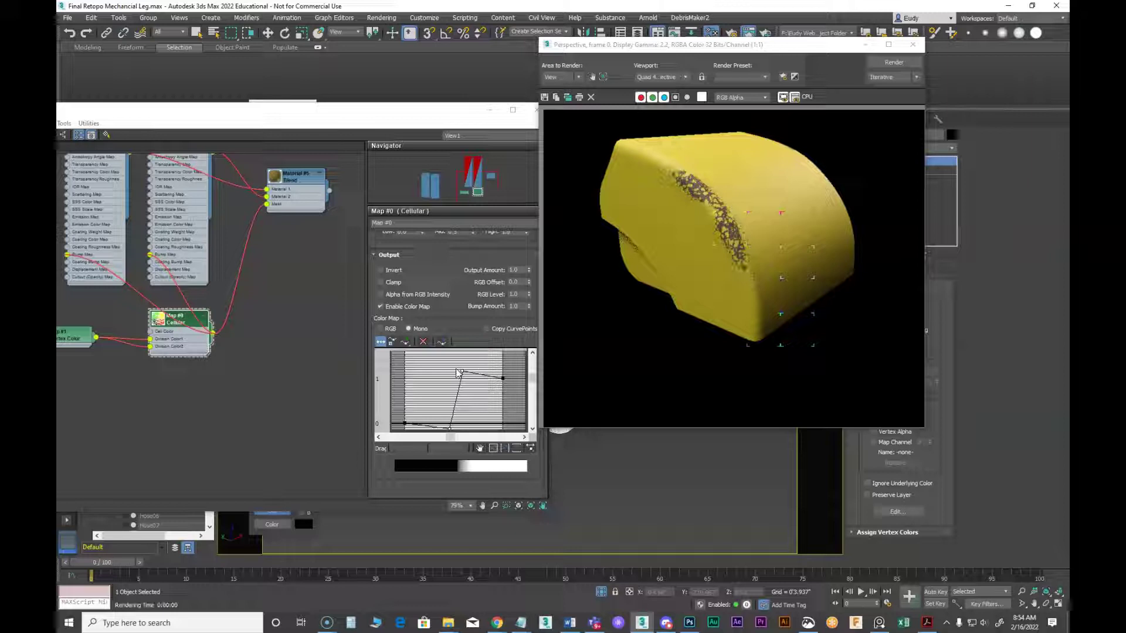
left_click_drag(463, 370, 472, 368)
left_click(905, 64)
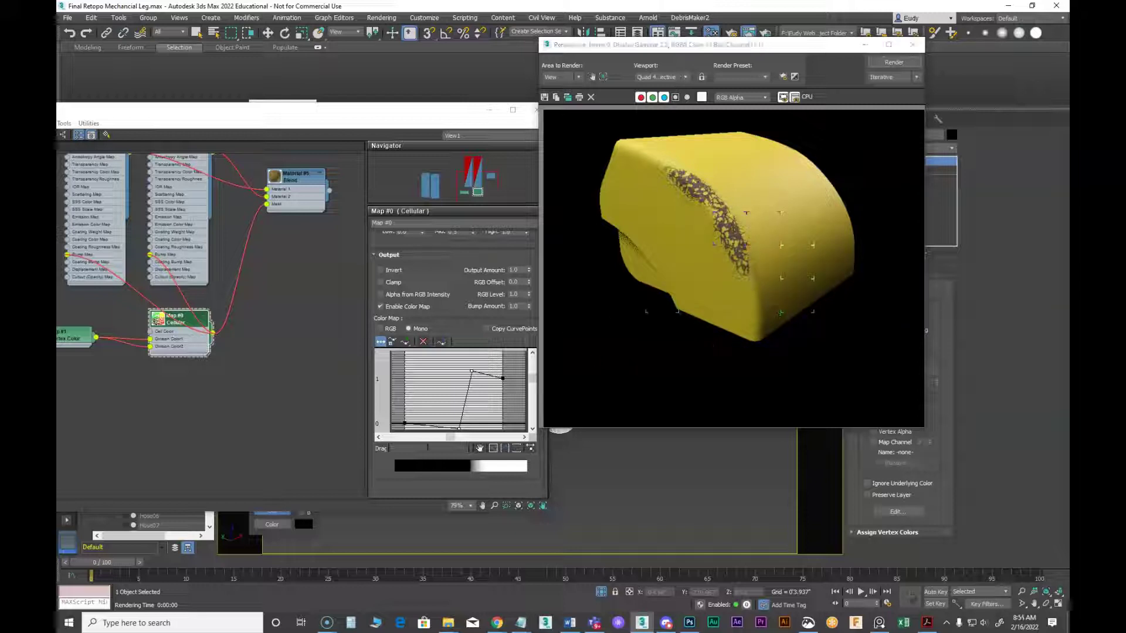
Clear the render and material editor windows off the viewport and set up the VertexPaint brush with black
left_click_drag(660, 45, 1125, 61)
left_click_drag(461, 113, 1123, 183)
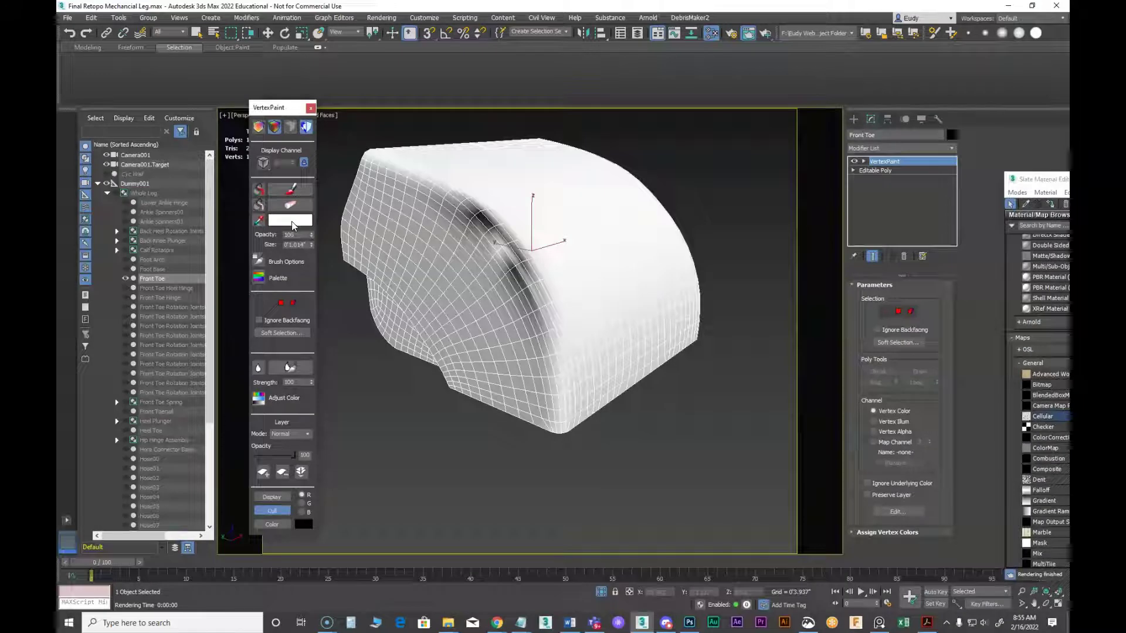
left_click(292, 221)
left_click(576, 104)
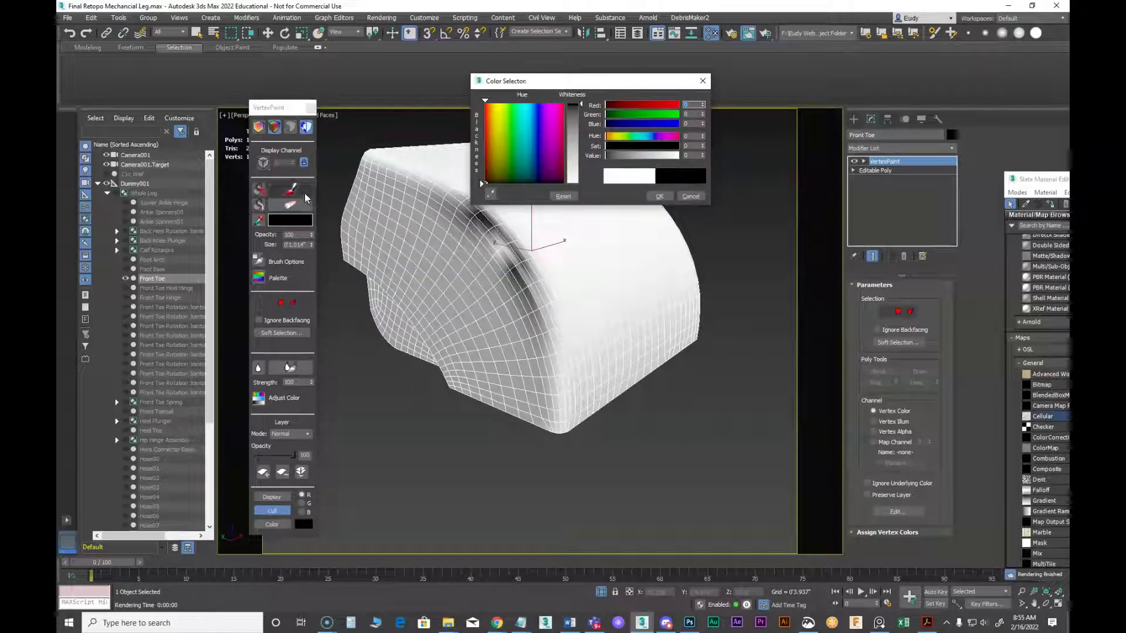
left_click(659, 196)
left_click(291, 189)
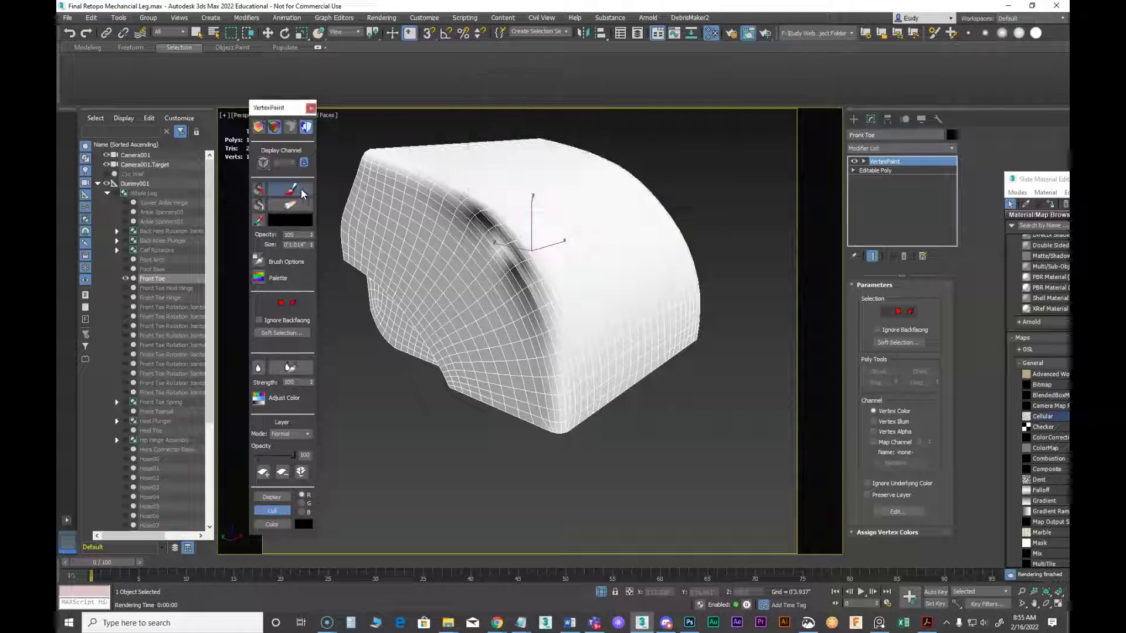
Paint black vertex color along the toe's lower, side and back edges and up its side face, enlarging the brush to about 0'1.5"
mouse_move(555, 412)
left_mouse_down()
mouse_move(533, 427)
mouse_move(565, 427)
mouse_move(643, 382)
mouse_move(557, 411)
mouse_move(578, 419)
mouse_move(595, 405)
mouse_move(411, 394)
left_mouse_up()
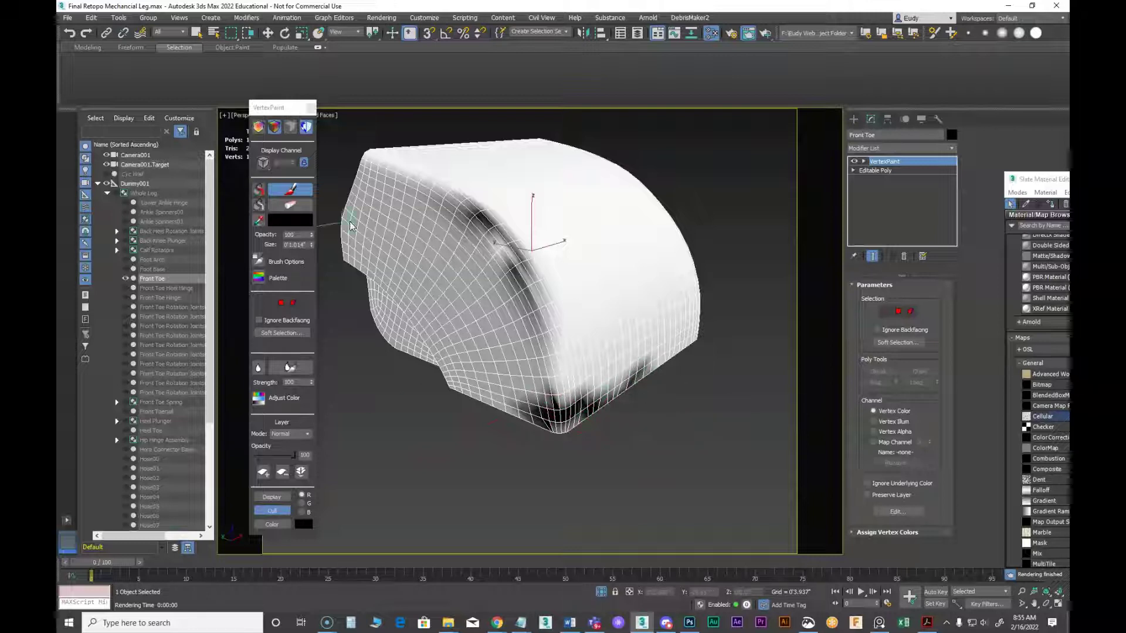
left_click_drag(312, 244, 312, 235)
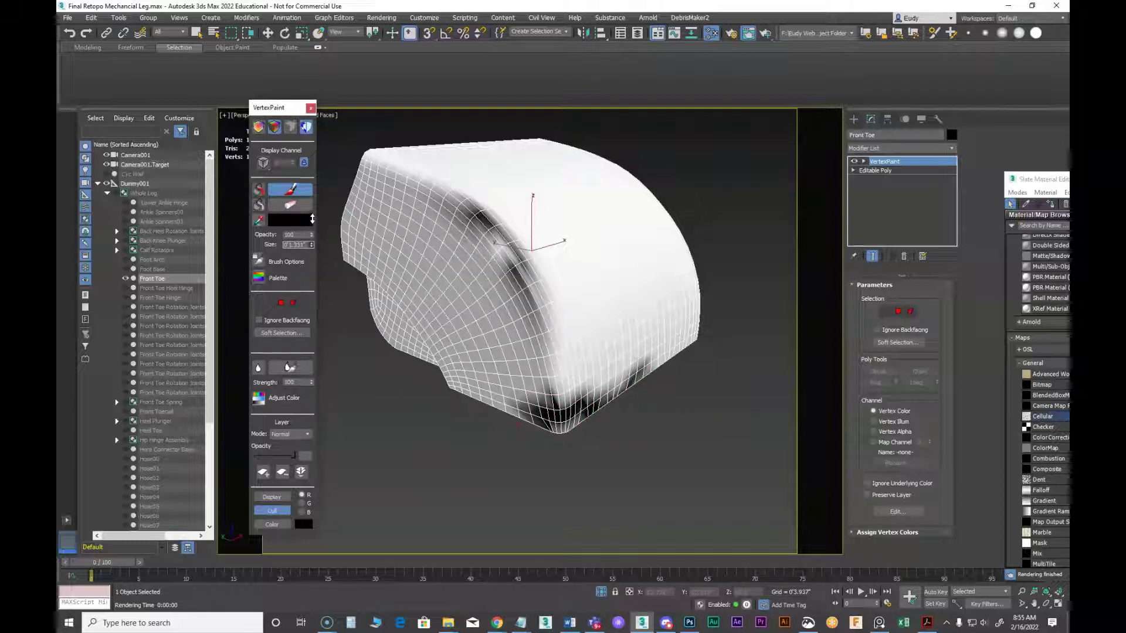
mouse_move(440, 340)
left_mouse_down()
mouse_move(452, 386)
mouse_move(435, 345)
mouse_move(347, 252)
mouse_move(349, 230)
mouse_move(359, 252)
mouse_move(346, 206)
mouse_move(447, 401)
mouse_move(473, 389)
mouse_move(483, 417)
left_mouse_up()
left_click_drag(645, 377, 703, 334)
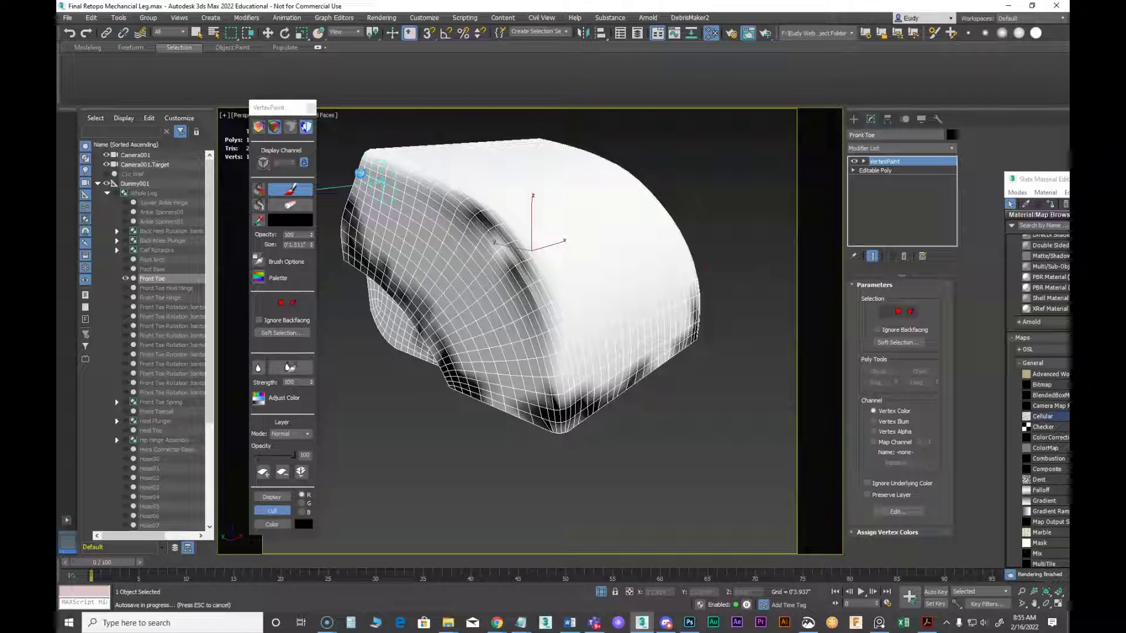
mouse_move(363, 161)
left_mouse_down()
mouse_move(442, 146)
mouse_move(415, 174)
mouse_move(371, 158)
mouse_move(425, 147)
left_mouse_up()
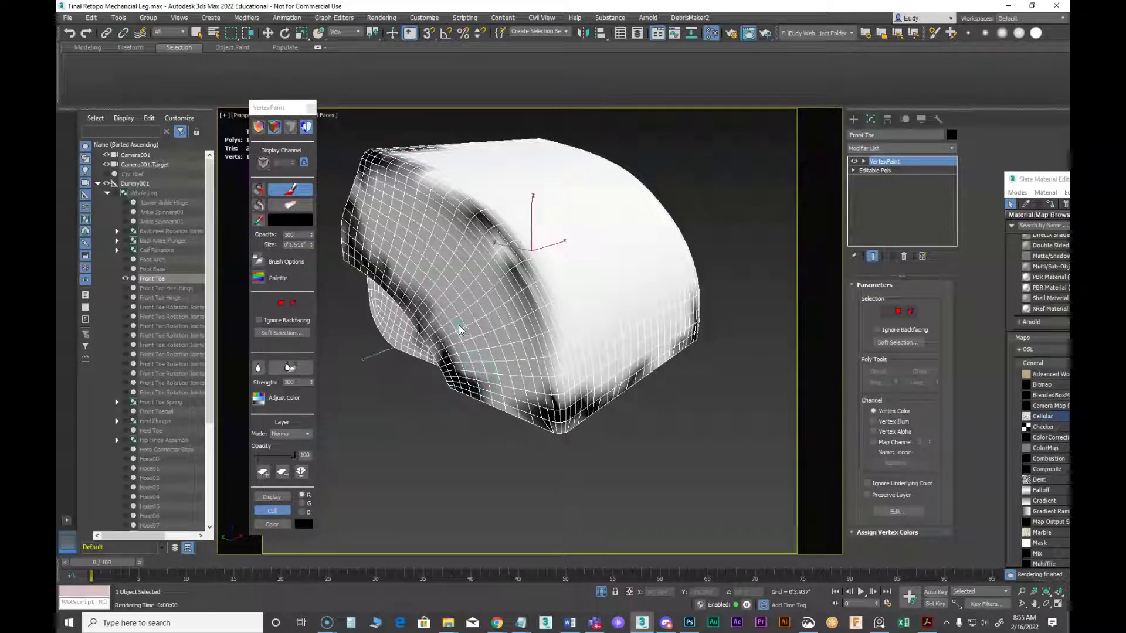
mouse_move(474, 339)
left_mouse_down()
mouse_move(472, 302)
mouse_move(452, 378)
left_mouse_up()
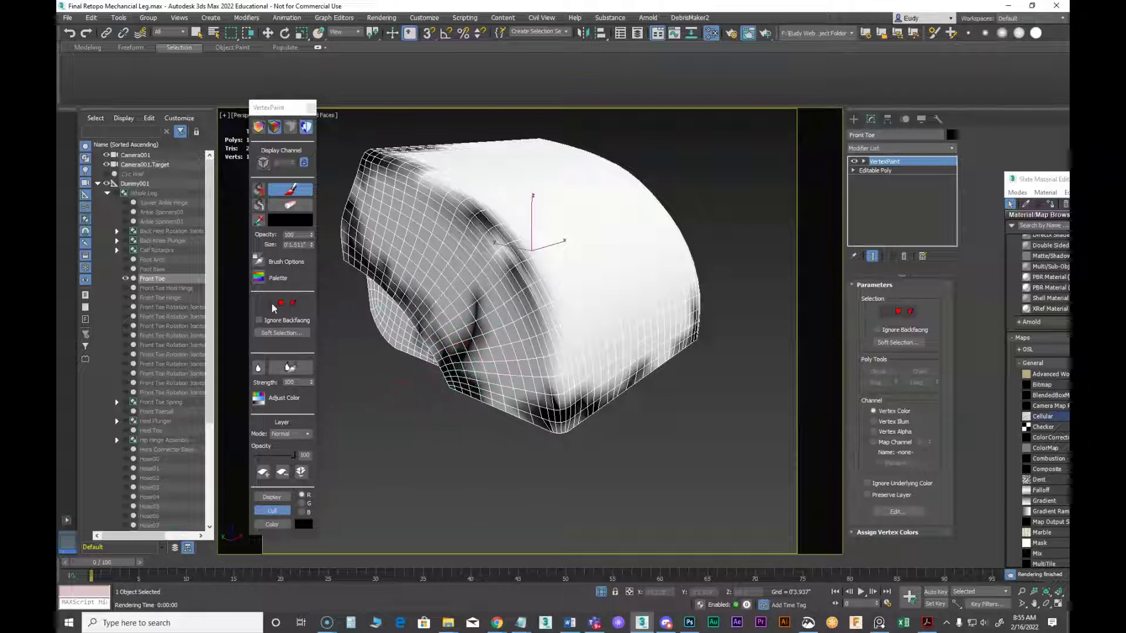
Blur the toe's painted vertex colors and repaint black along the side face's upper curved edge and lower edges
left_click(258, 367)
key("ctrl+z")
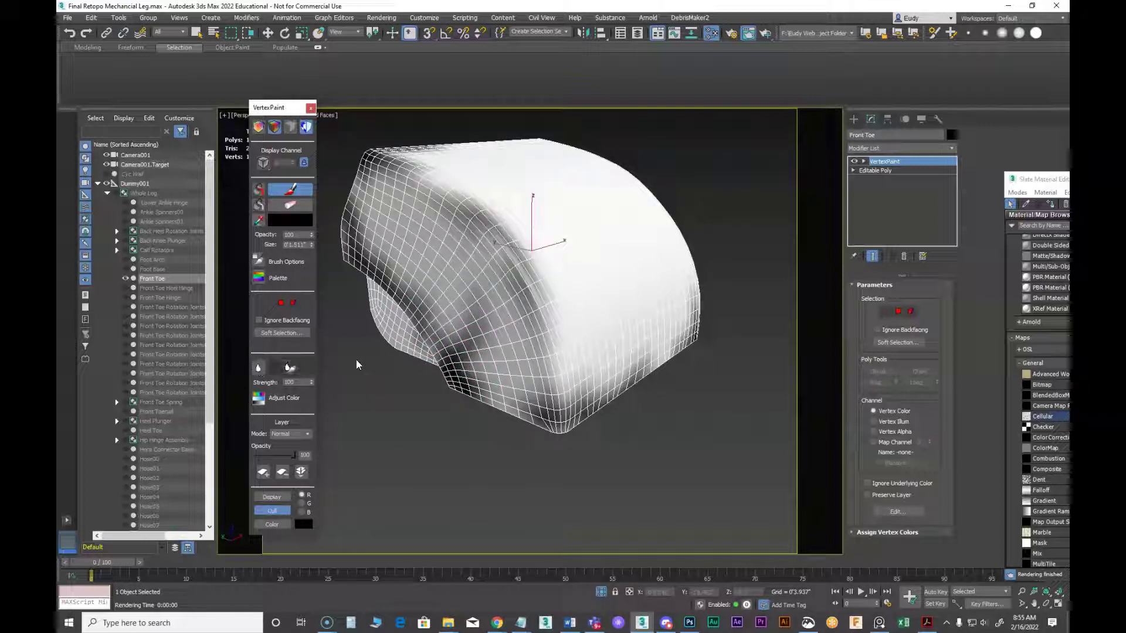
mouse_move(556, 302)
left_mouse_down()
mouse_move(460, 191)
mouse_move(372, 151)
left_mouse_up()
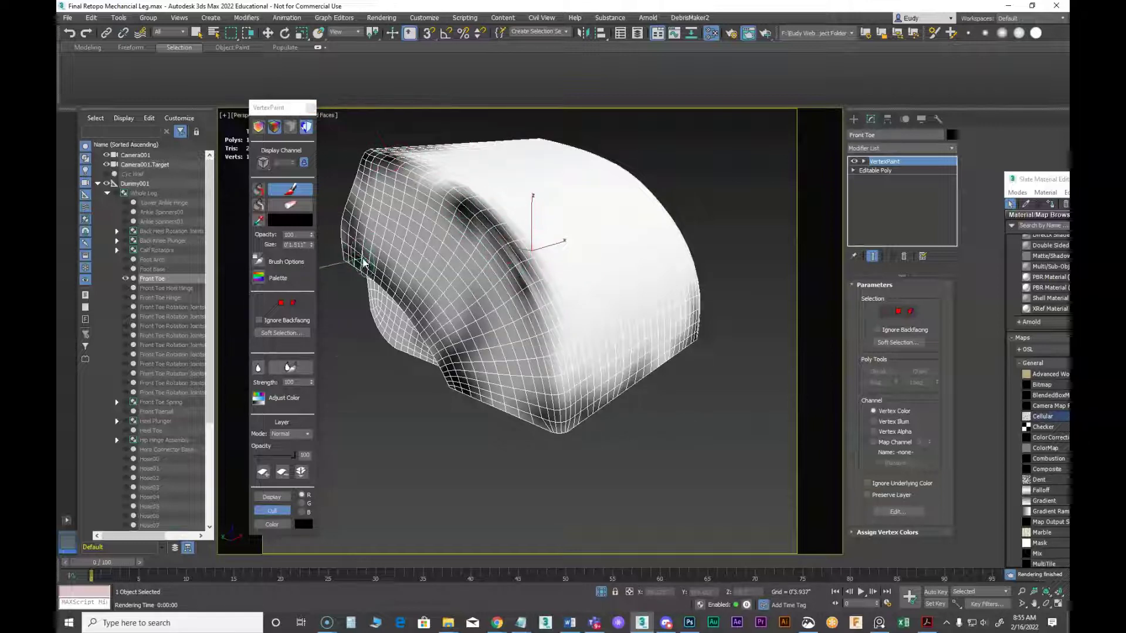
mouse_move(428, 339)
left_mouse_down()
mouse_move(451, 389)
mouse_move(554, 423)
mouse_move(640, 390)
left_mouse_up()
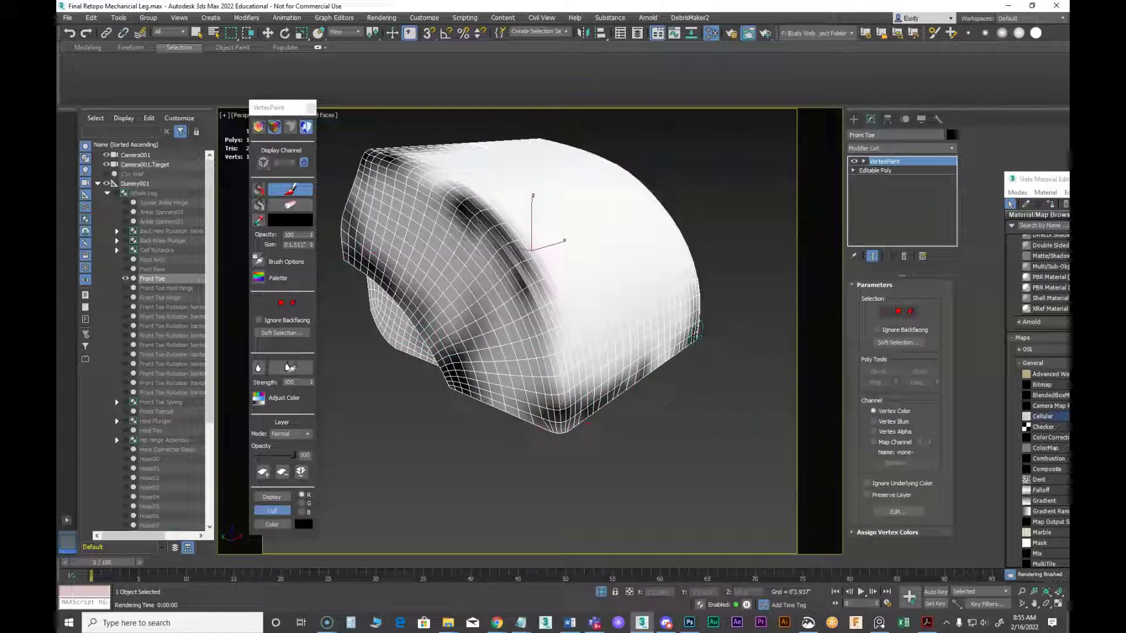
Clear the render window and VertexPaint dialog off the toe and extend the black paint down the side face's curved edge
key("shift+q")
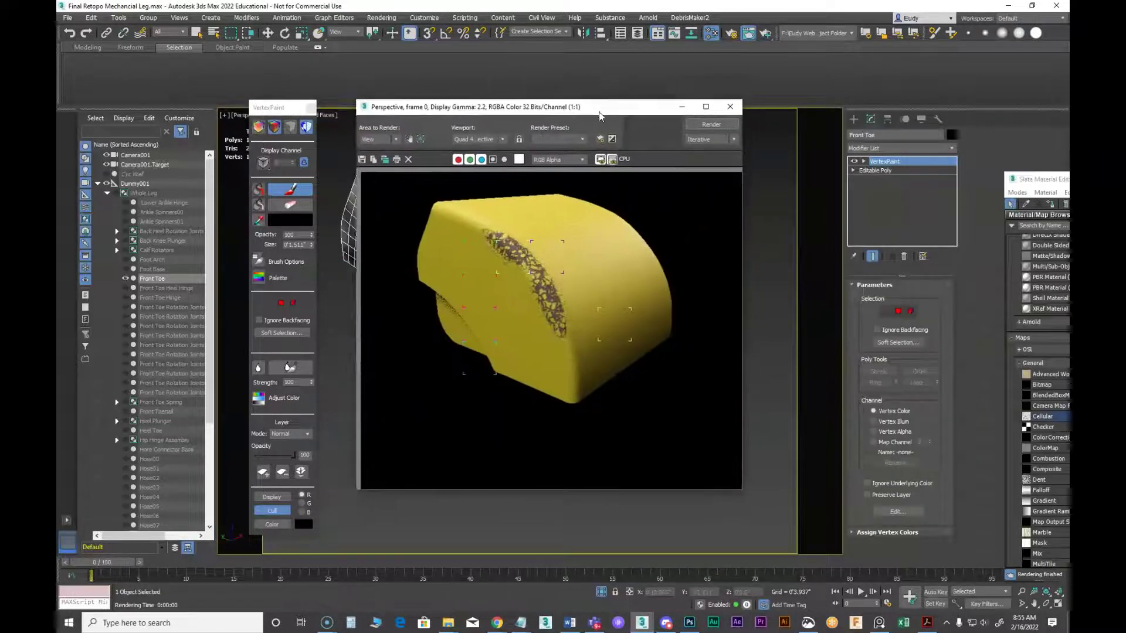
left_click(638, 78)
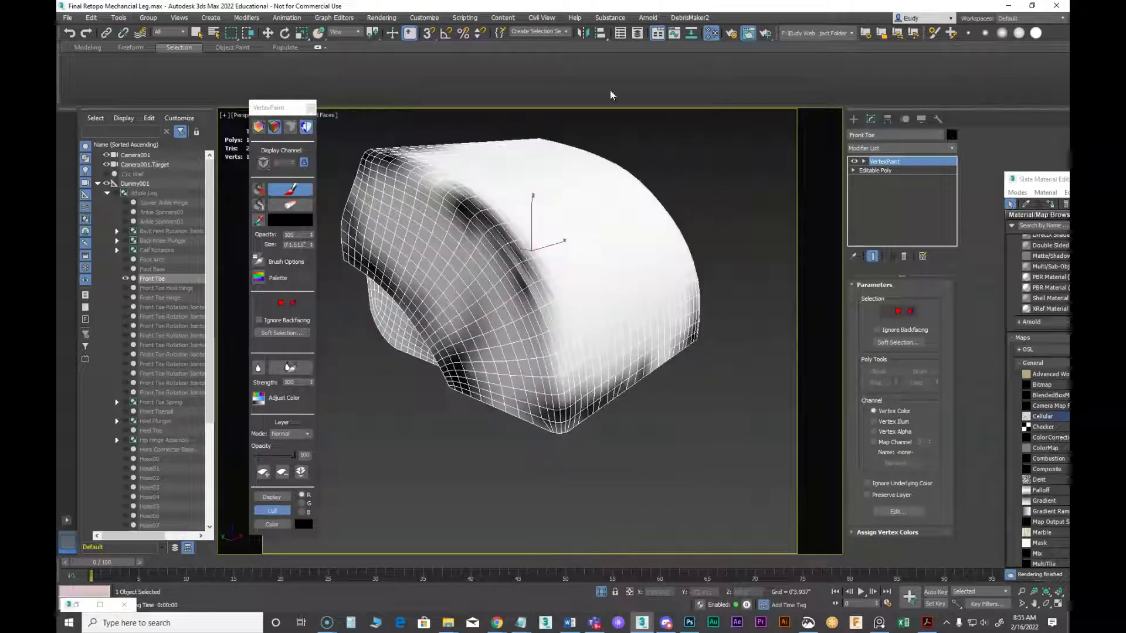
left_click_drag(276, 108, 131, 108)
scroll(552, 292, "up", 2)
middle_click_drag(551, 275, 603, 334)
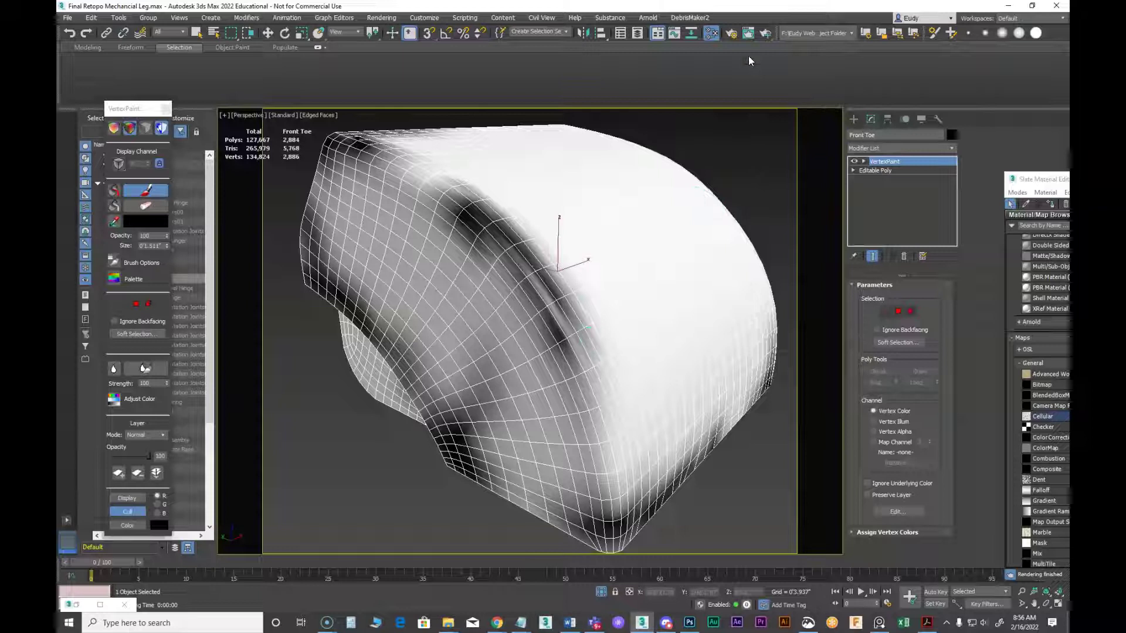
Render the enlarged view of the toe and place the render window beside the painted side face
left_click(750, 35)
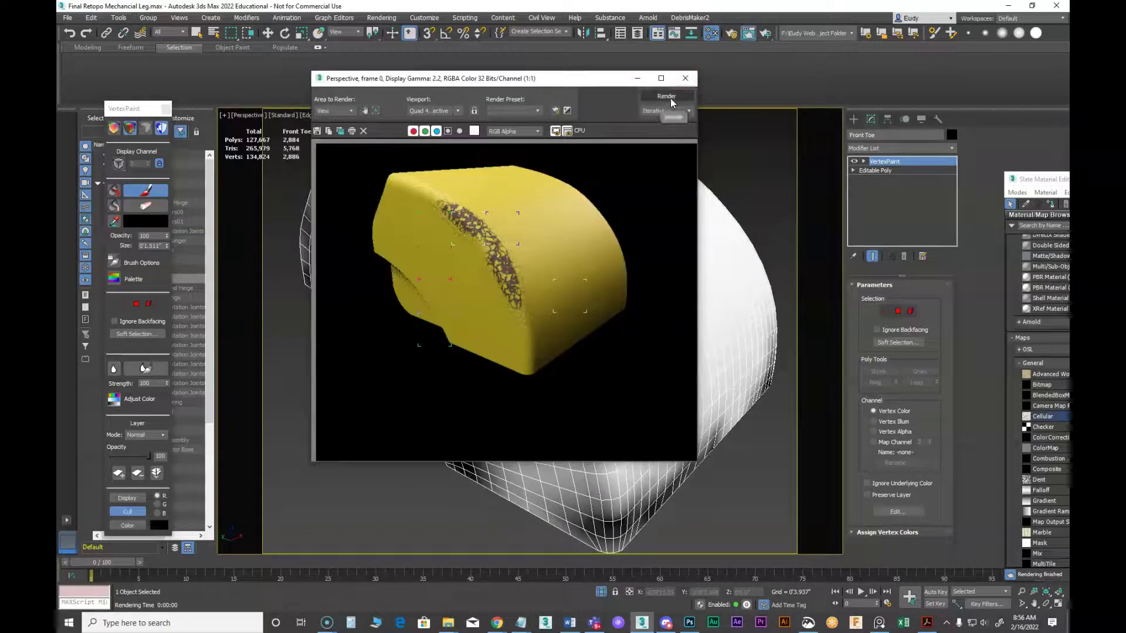
key("shift+q")
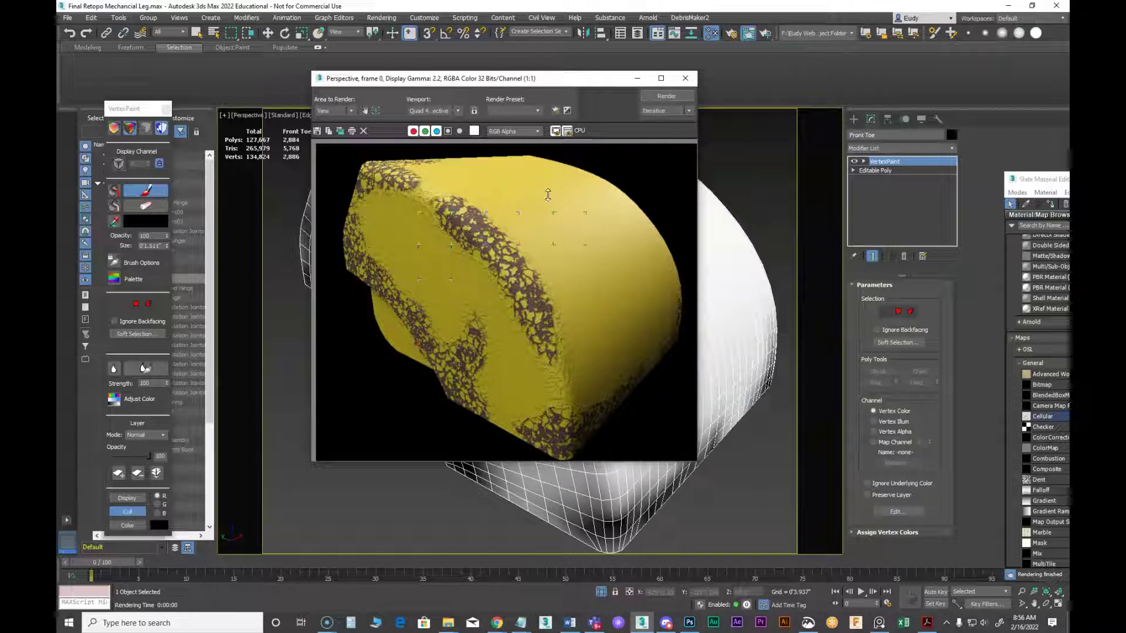
left_click_drag(482, 87, 801, 74)
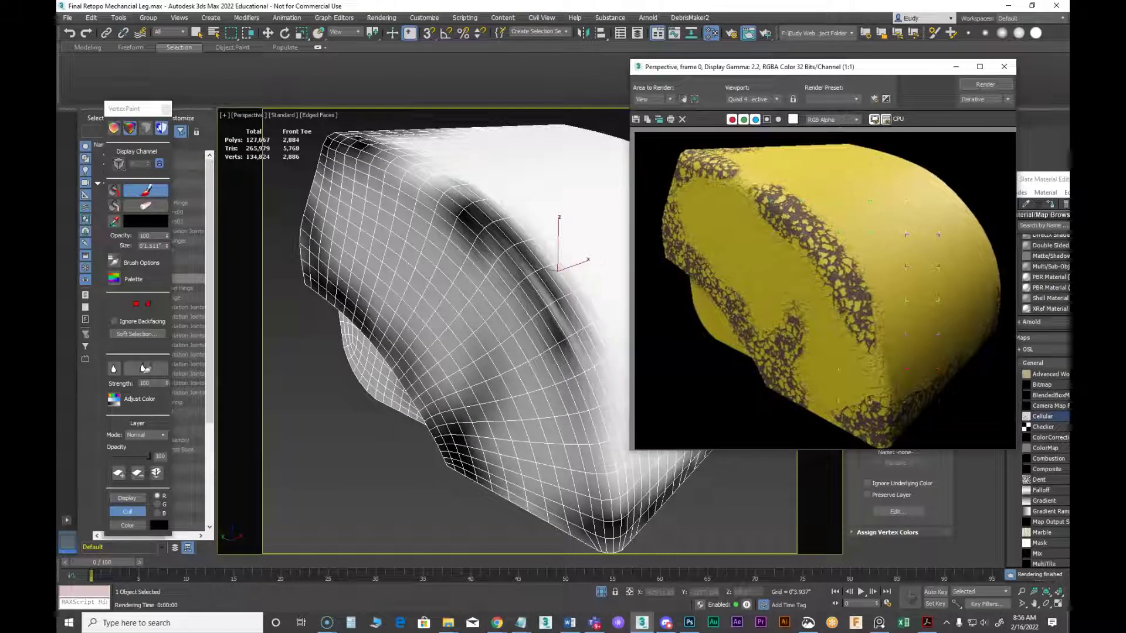
Set the paint color to white, lighten the inner parts of the wear on the toe's side face, and re-render
left_click(150, 222)
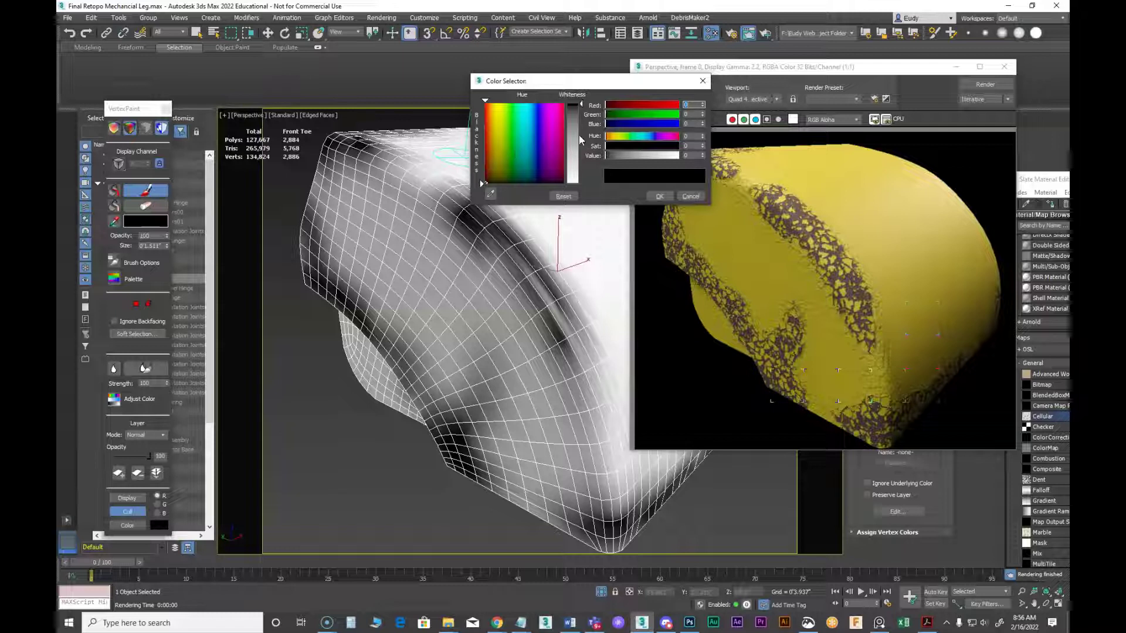
left_click_drag(579, 140, 580, 183)
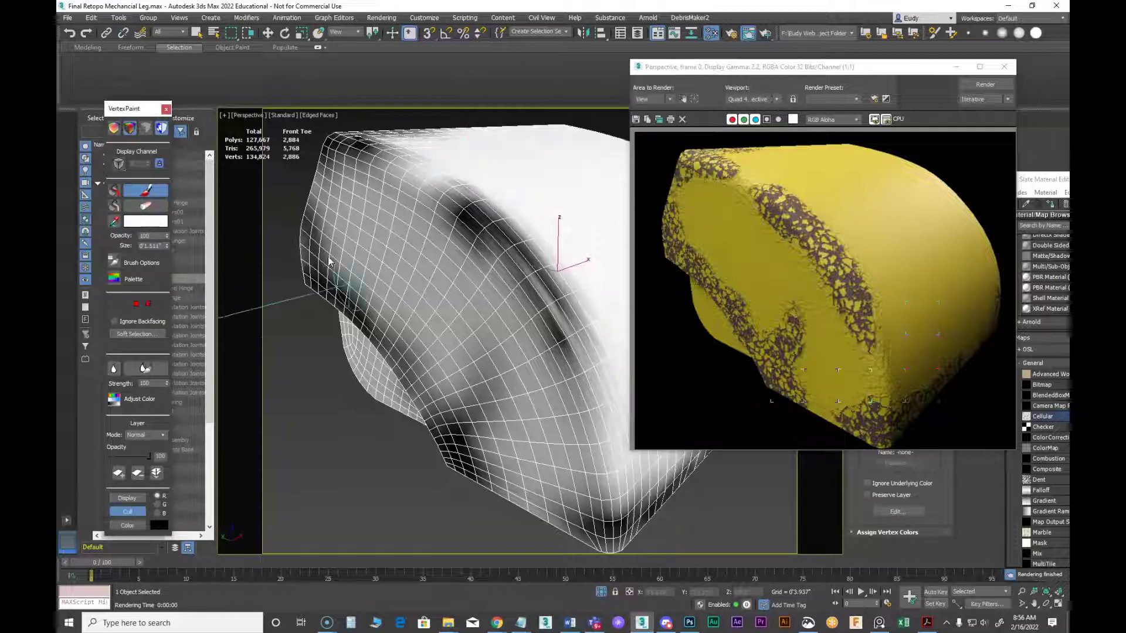
mouse_move(394, 308)
left_mouse_down()
mouse_move(384, 326)
mouse_move(365, 274)
left_mouse_up()
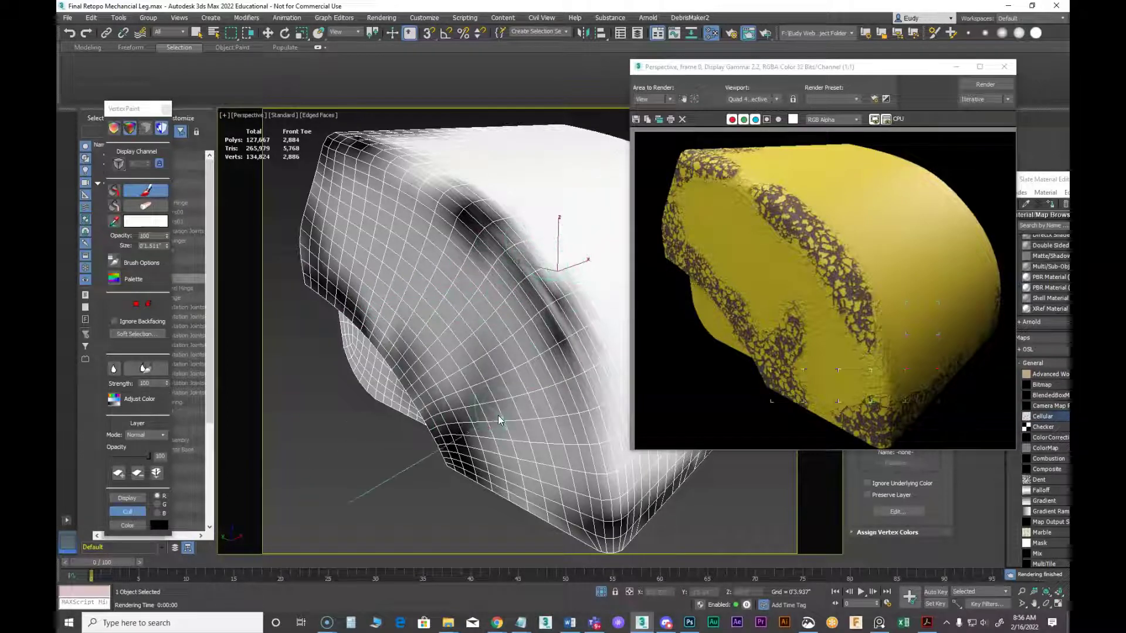
left_click(976, 90)
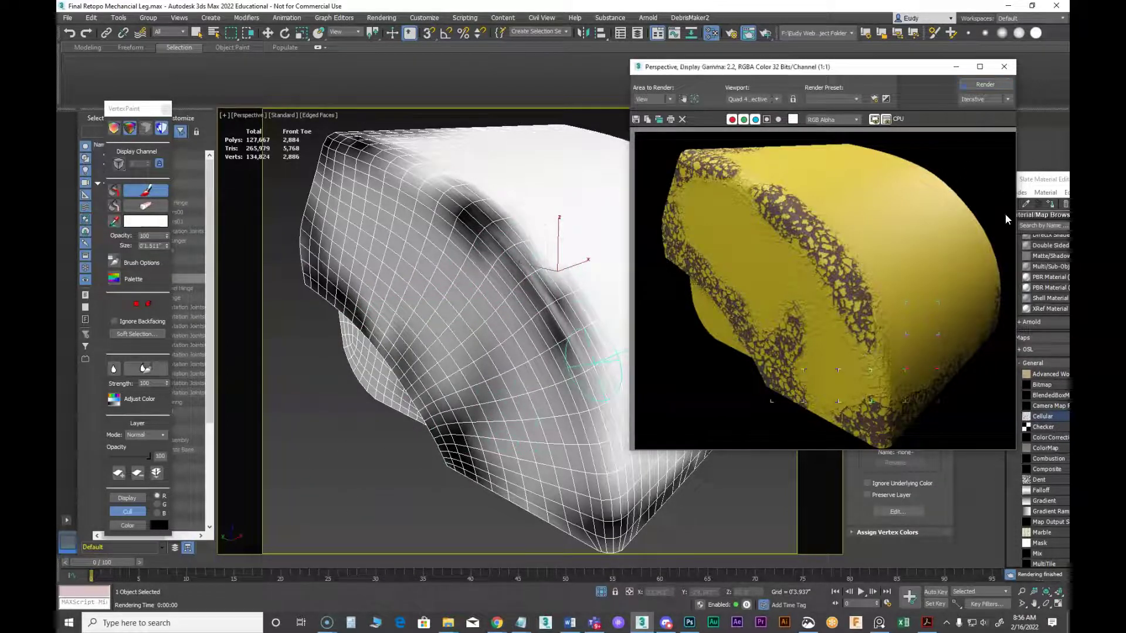
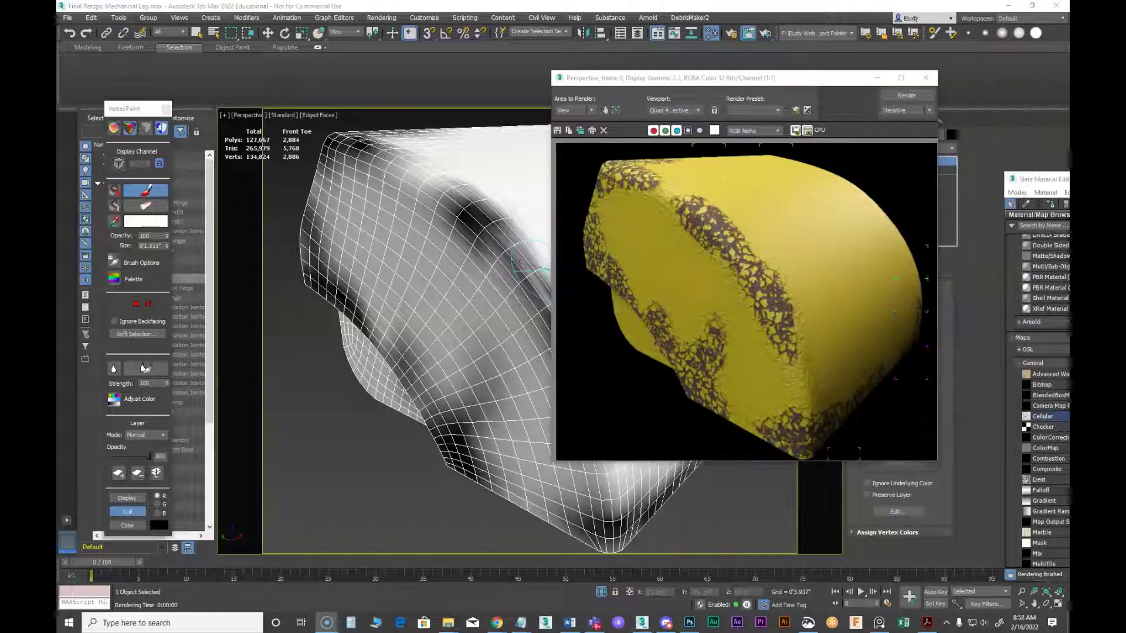
Bring the Slate Material Editor into view and separate the Paint / White, rust and Blend nodes so they no longer crowd each other
left_click_drag(1031, 179, 177, 123)
middle_click_drag(534, 329, 538, 465)
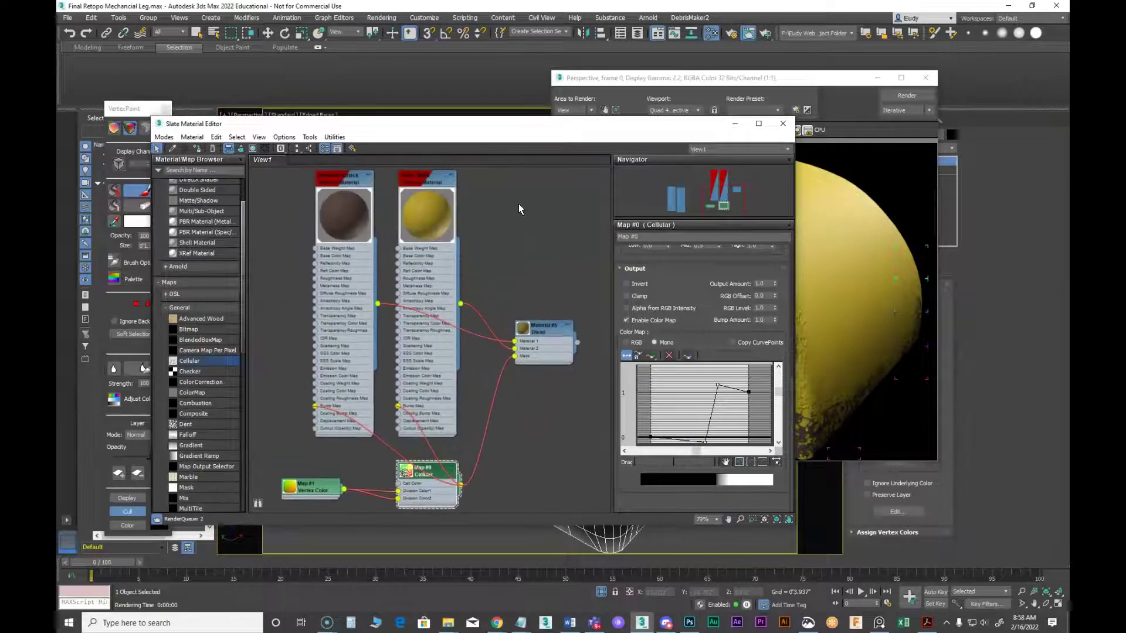
middle_click_drag(539, 319, 566, 391)
left_click_drag(371, 250, 362, 434)
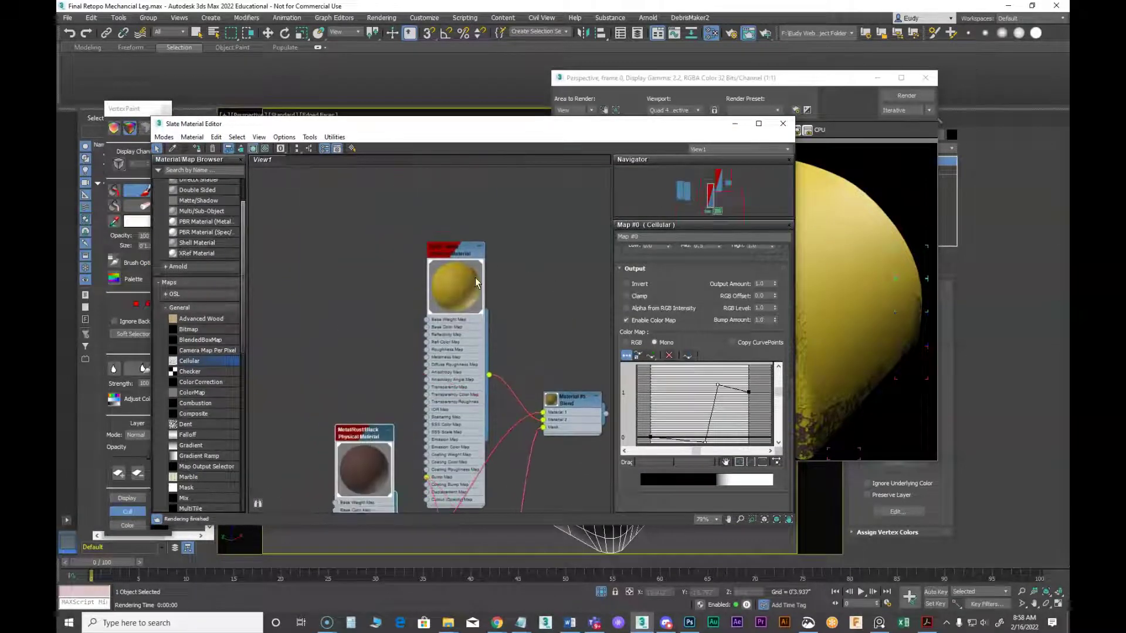
mouse_move(462, 258)
left_mouse_down()
mouse_move(386, 202)
mouse_move(455, 200)
left_mouse_up()
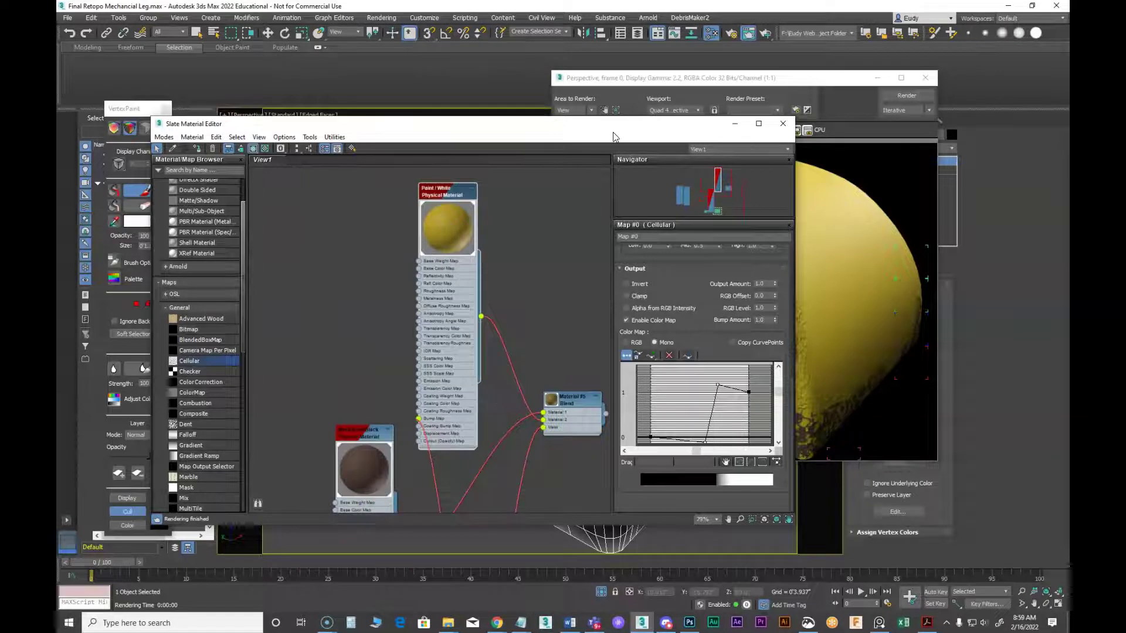
mouse_move(609, 134)
left_mouse_down()
mouse_move(583, 369)
mouse_move(678, 129)
mouse_move(713, 146)
left_mouse_up()
Create a Composite map feeding the Base Color Map of the Paint / White material
left_click_drag(549, 209, 517, 202)
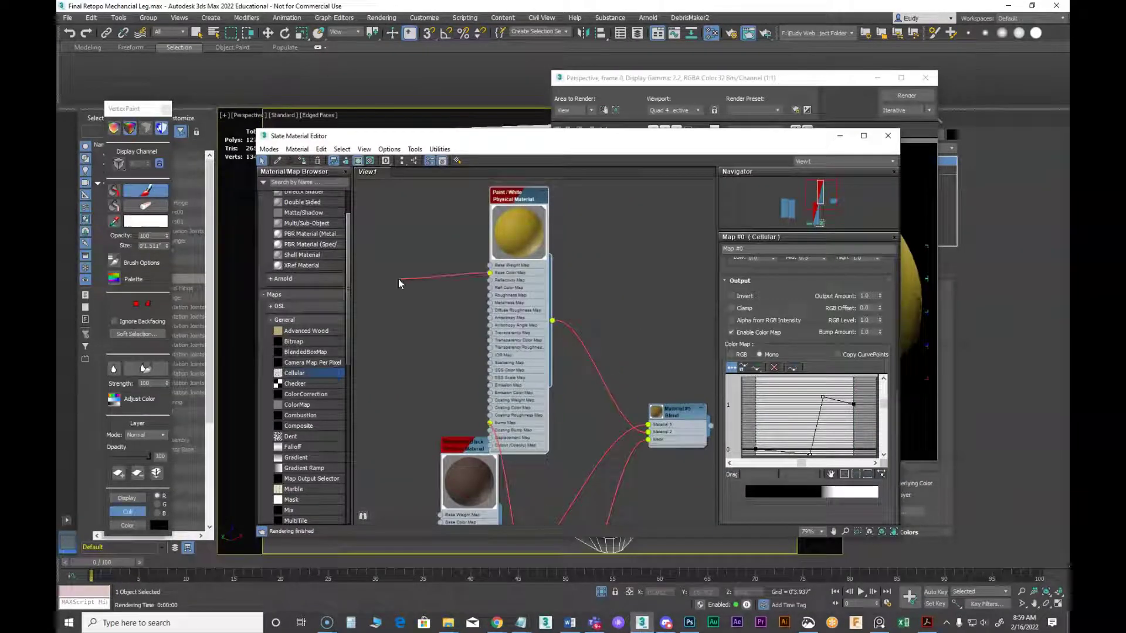
left_click_drag(399, 282, 399, 280)
mouse_move(425, 299)
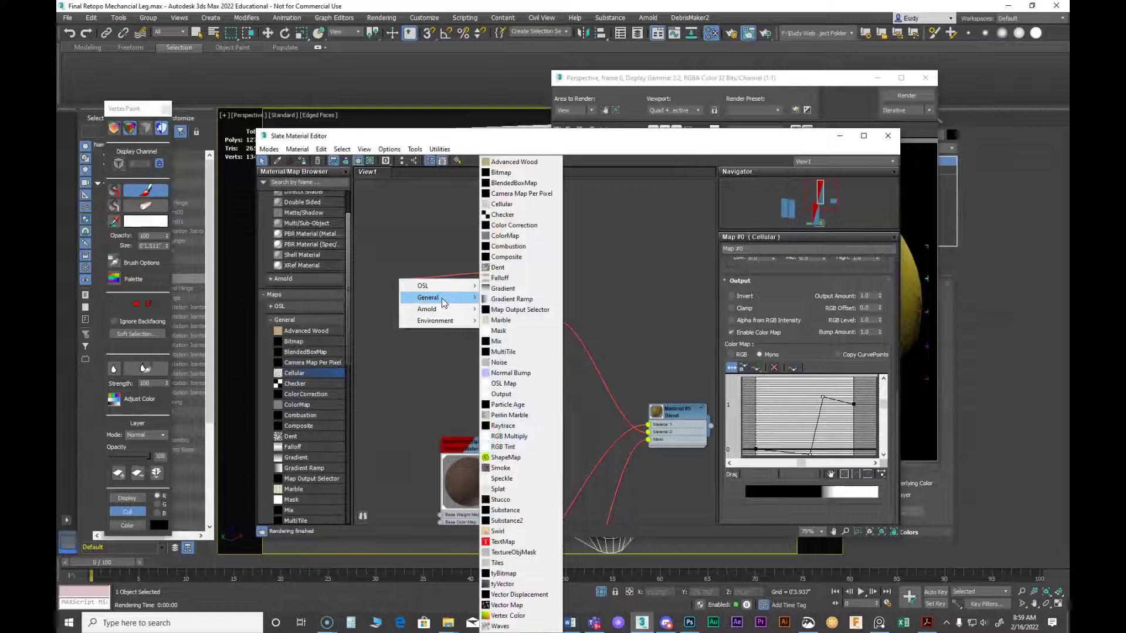
left_click(515, 258)
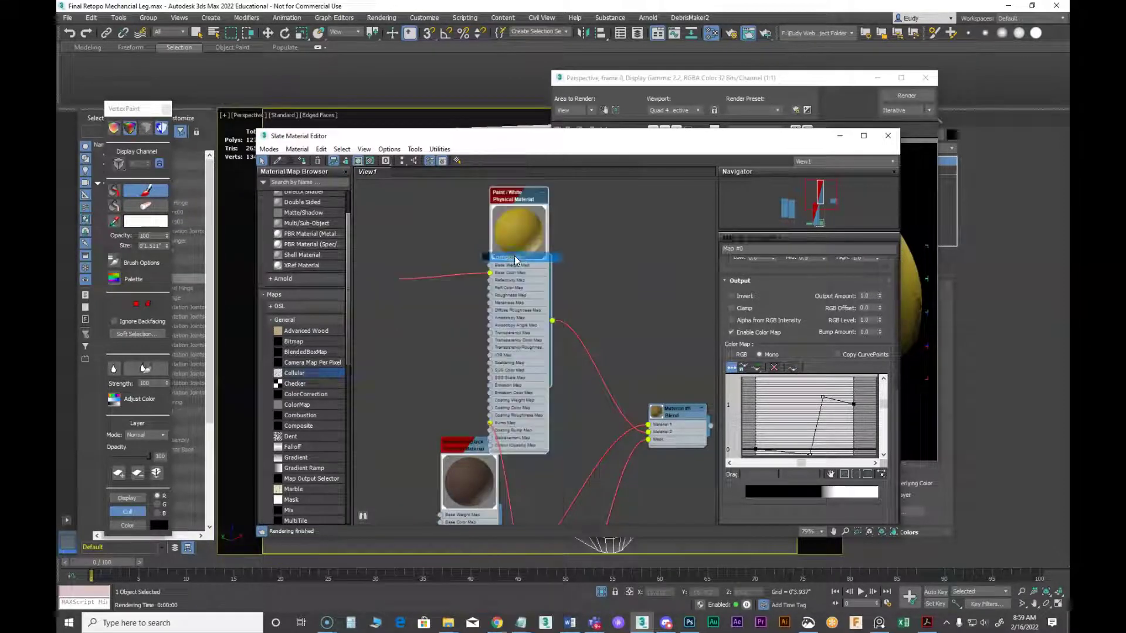
left_click_drag(566, 148, 594, 153)
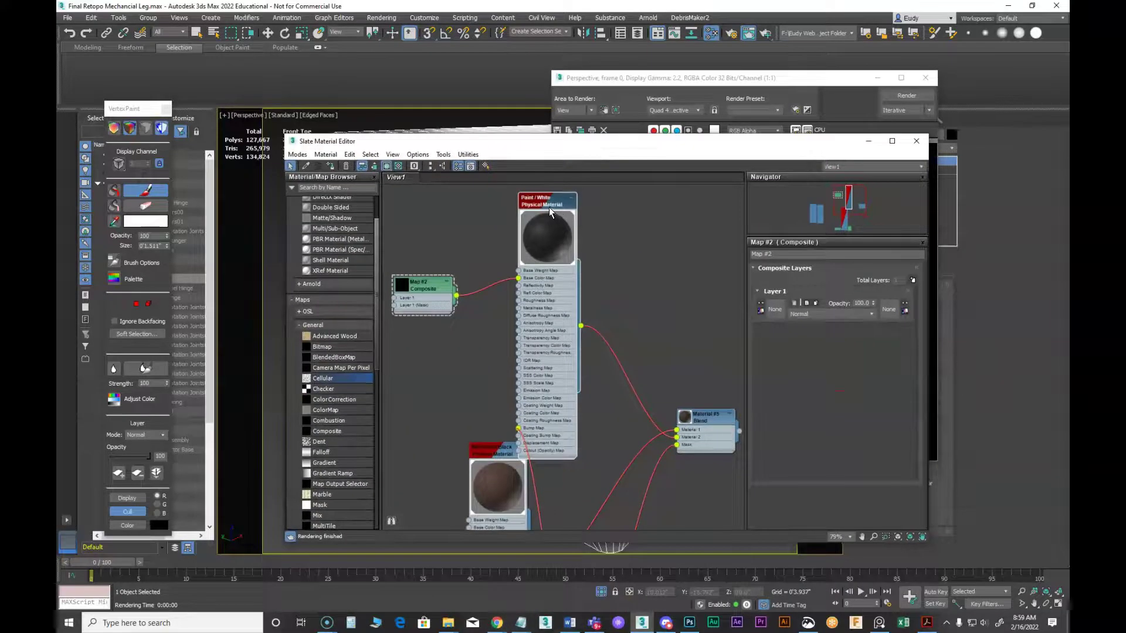
Make room beside the Composite node and create a ColorMap feeding its Layer 1
middle_click_drag(450, 343, 501, 343)
mouse_move(477, 294)
left_mouse_down()
mouse_move(509, 255)
mouse_move(515, 265)
mouse_move(435, 273)
left_mouse_up()
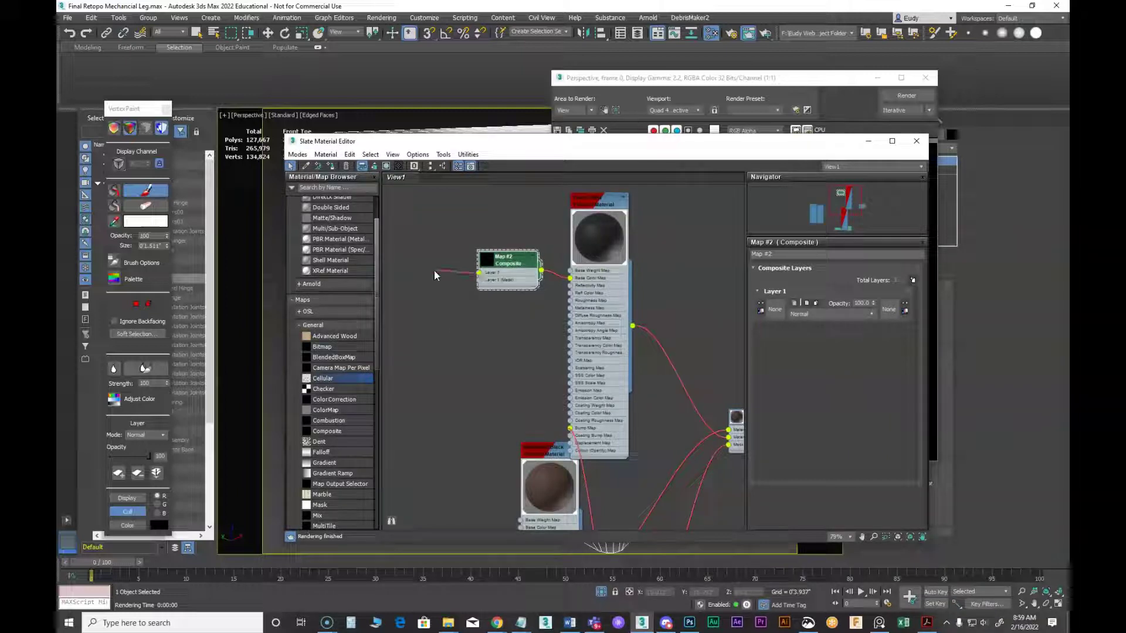
mouse_move(461, 292)
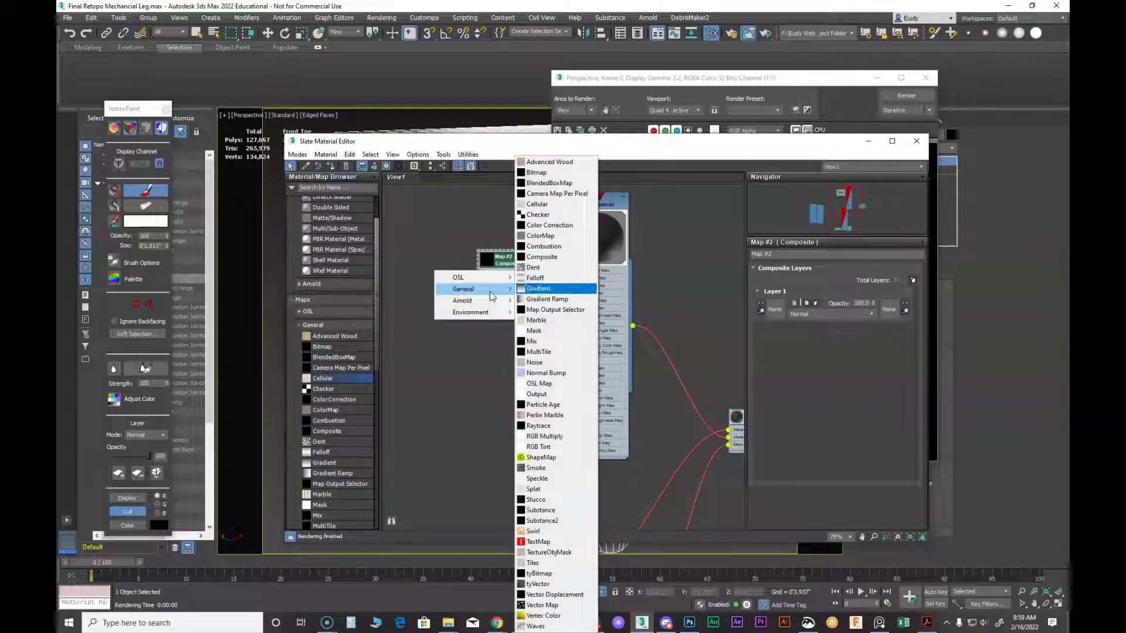
left_click(552, 236)
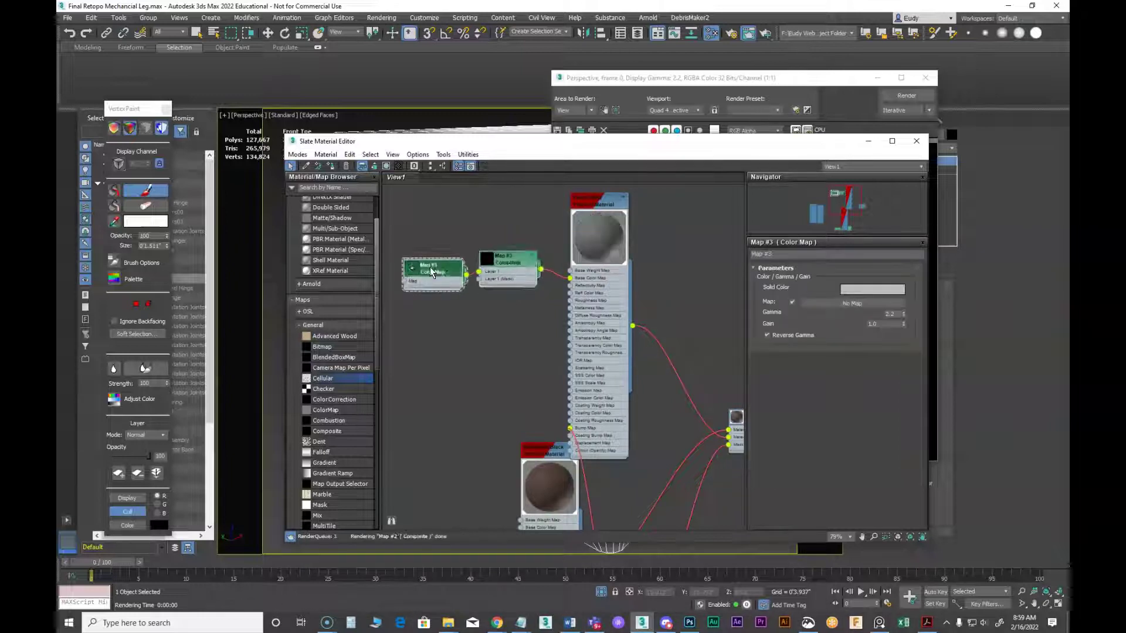
Copy the Paint / White material's yellow base color into the Color Map's solid color and set its gamma to 1.0
double_click(592, 212)
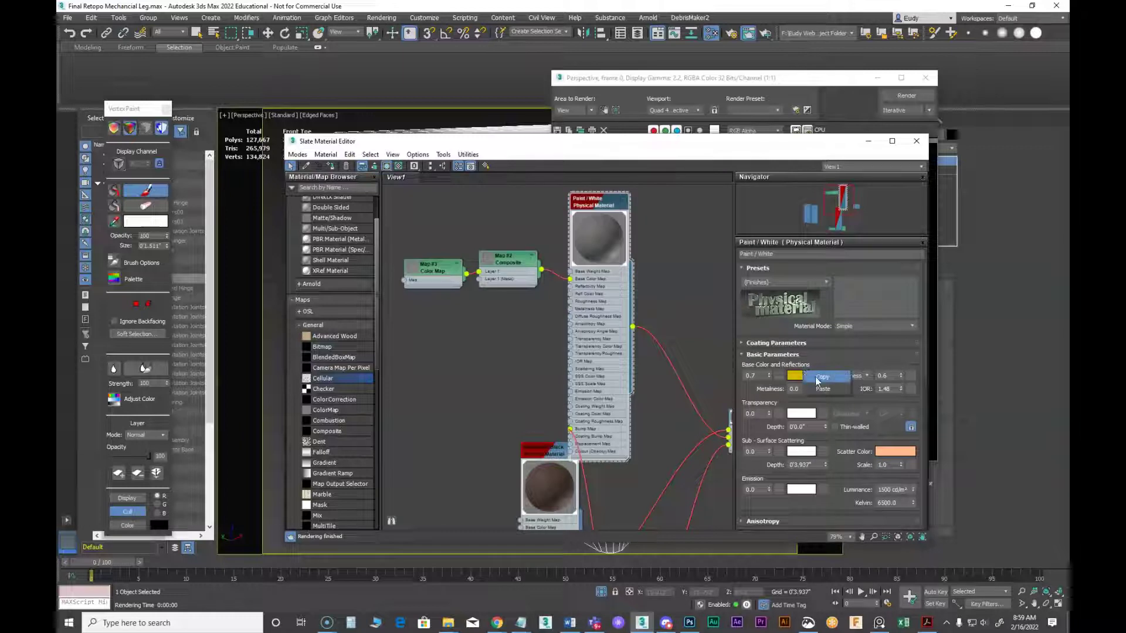
double_click(446, 282)
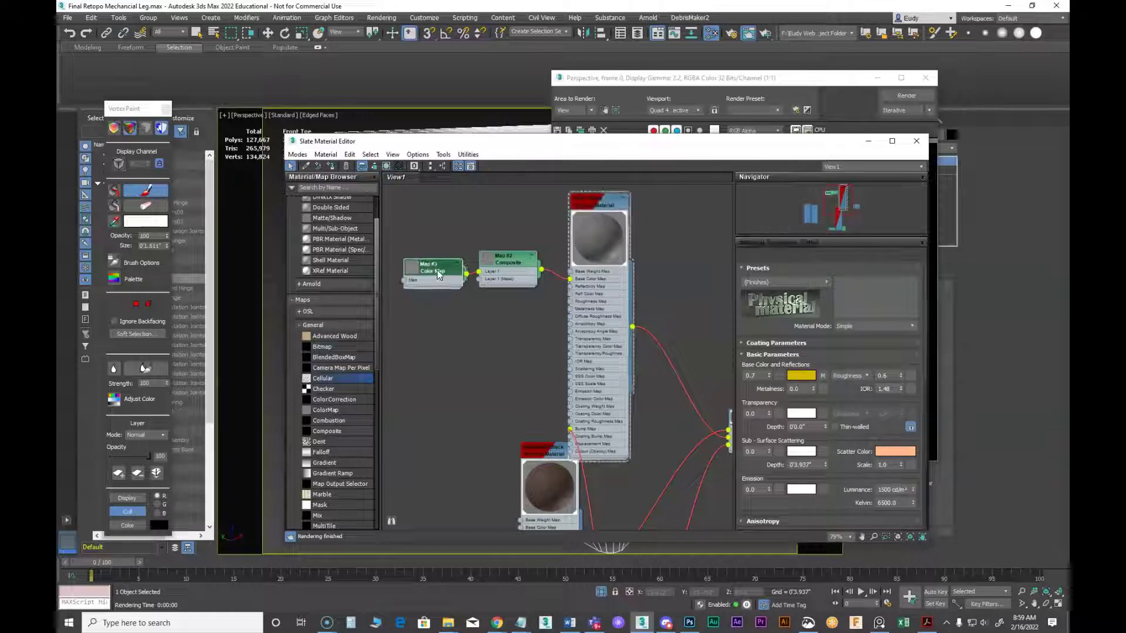
left_click(885, 305)
double_click(896, 315)
type("1")
key("Return")
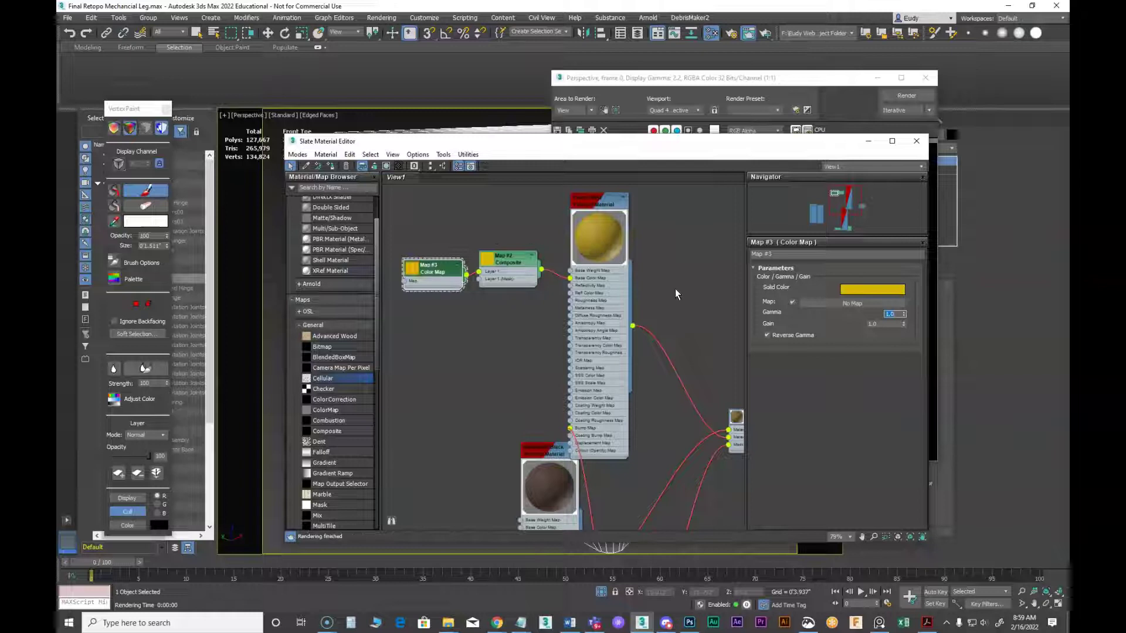
Move the Color Map node away from the Composite and add a second layer to the Composite map
left_click_drag(444, 269, 427, 261)
left_click(495, 271)
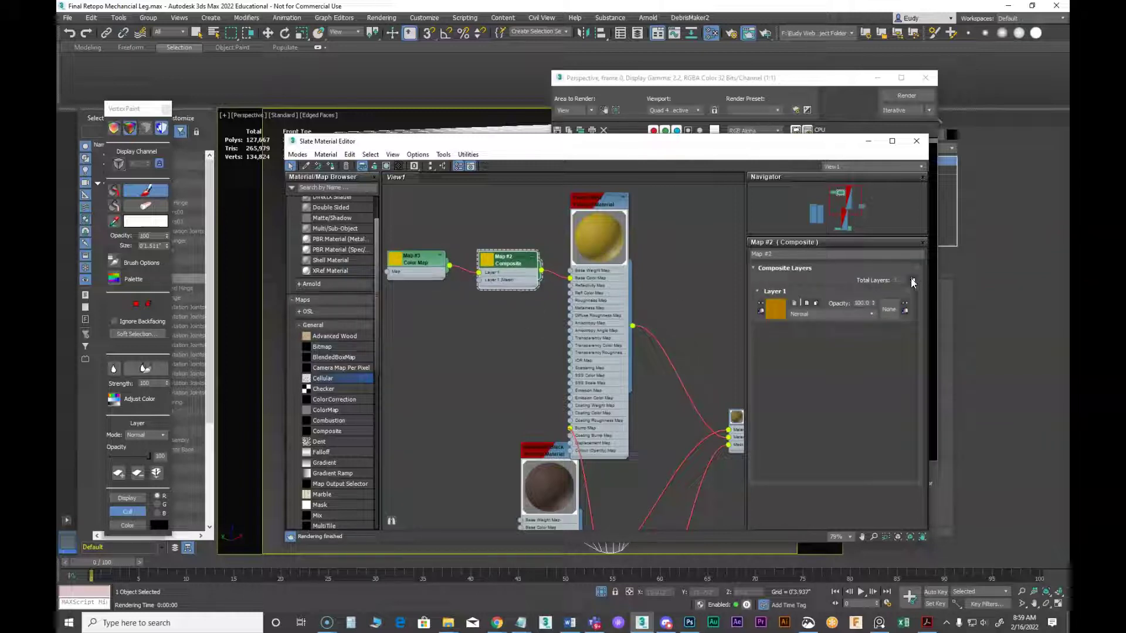
left_click(912, 281)
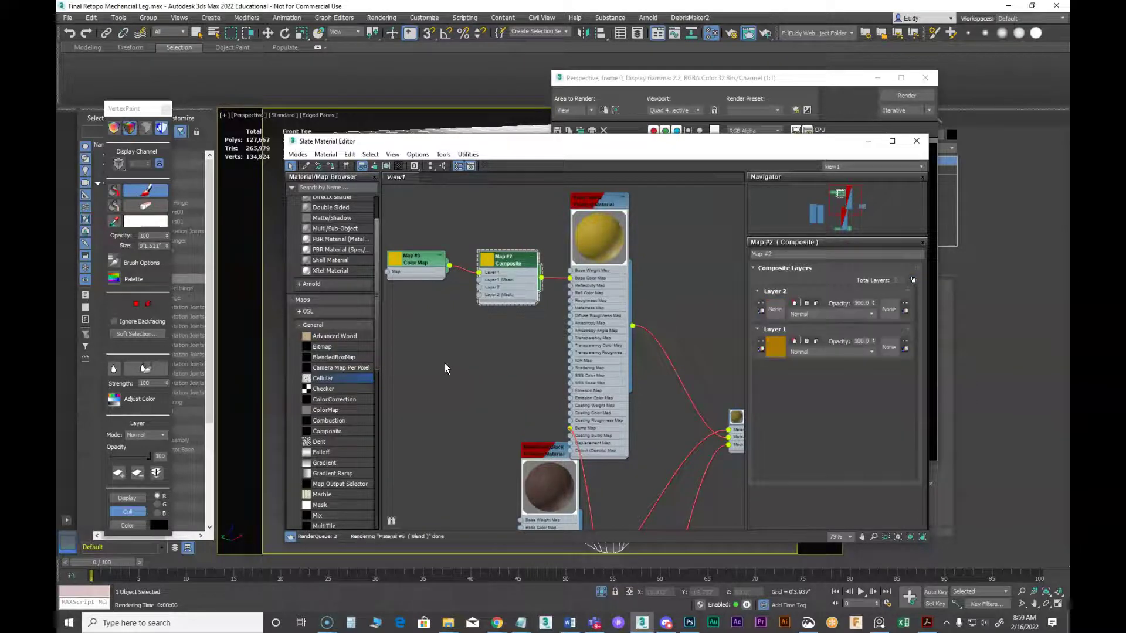
Add a Bitmap map to the node view and browse to the South F Drive (F:) for its image
right_click(420, 347)
mouse_move(446, 361)
mouse_move(541, 372)
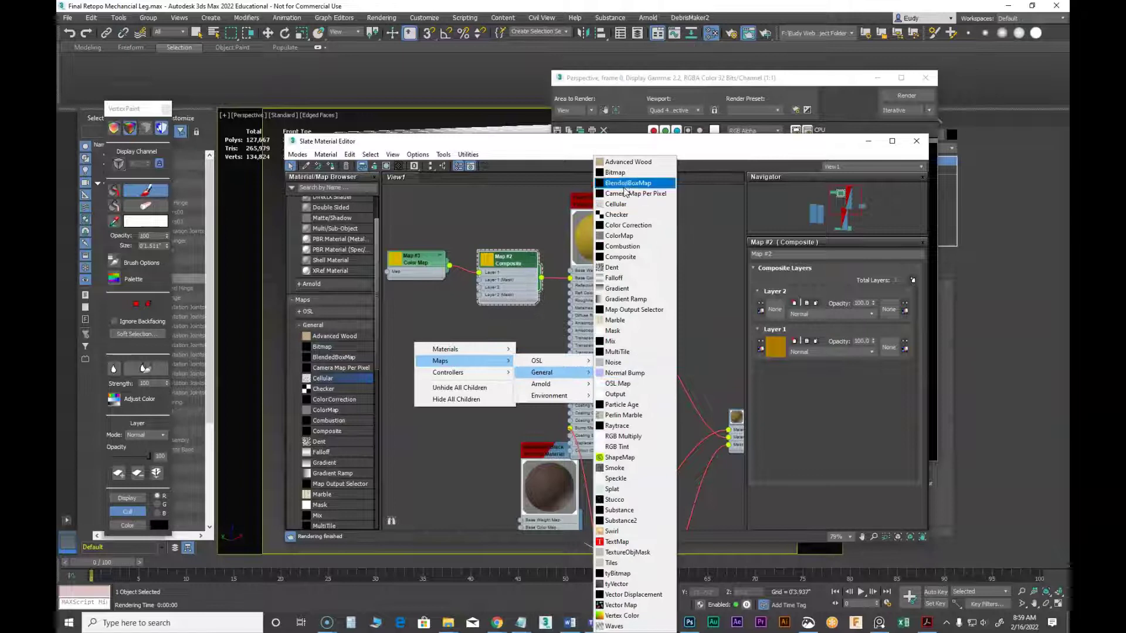
left_click(610, 173)
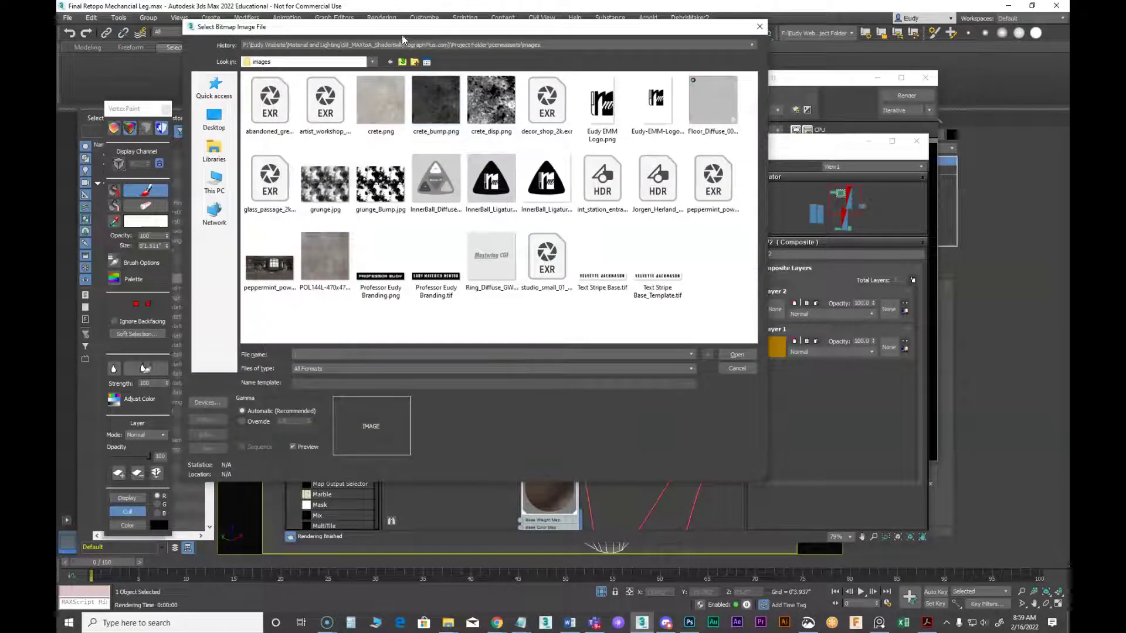
left_click(372, 62)
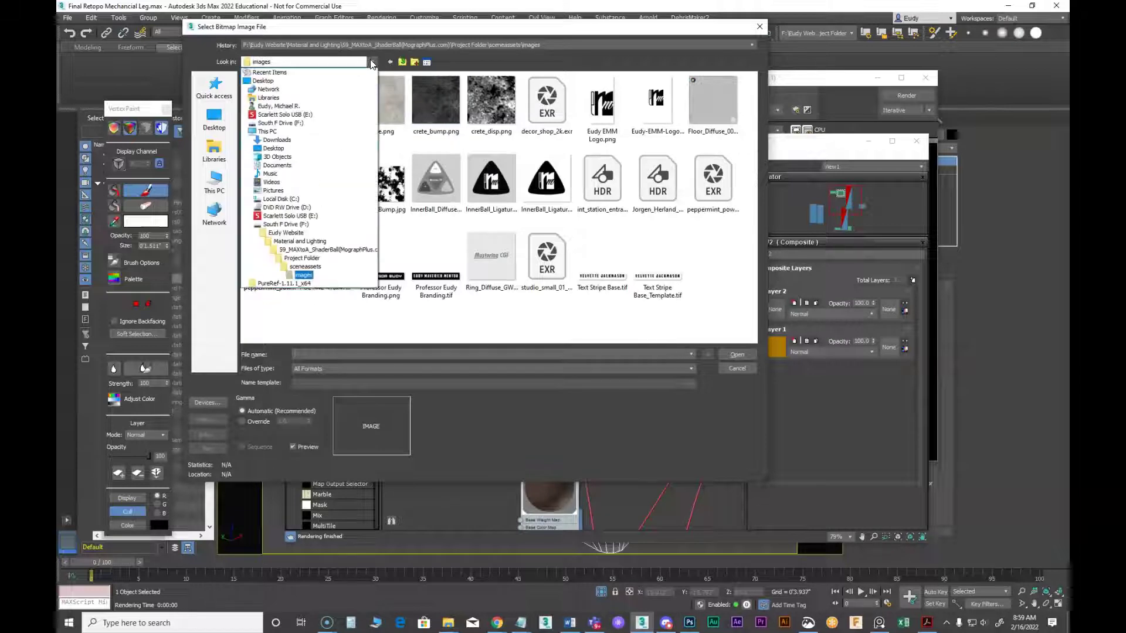
left_click(286, 224)
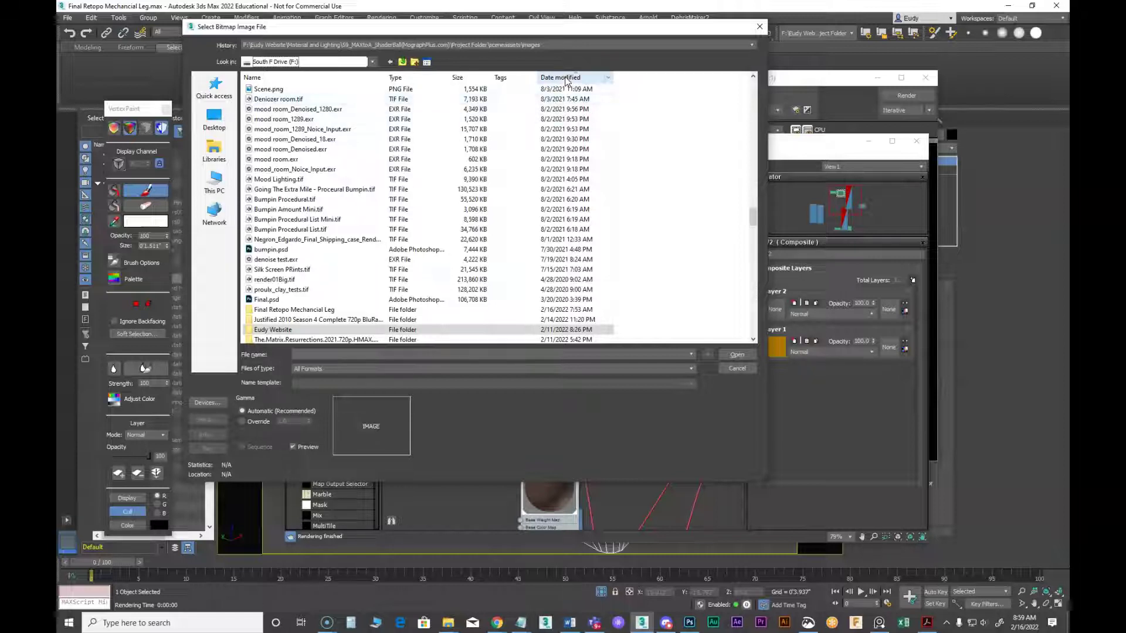
Sort the drive's contents by date modified with the newest files first and load stain.jpg into the Bitmap map
left_click(561, 77)
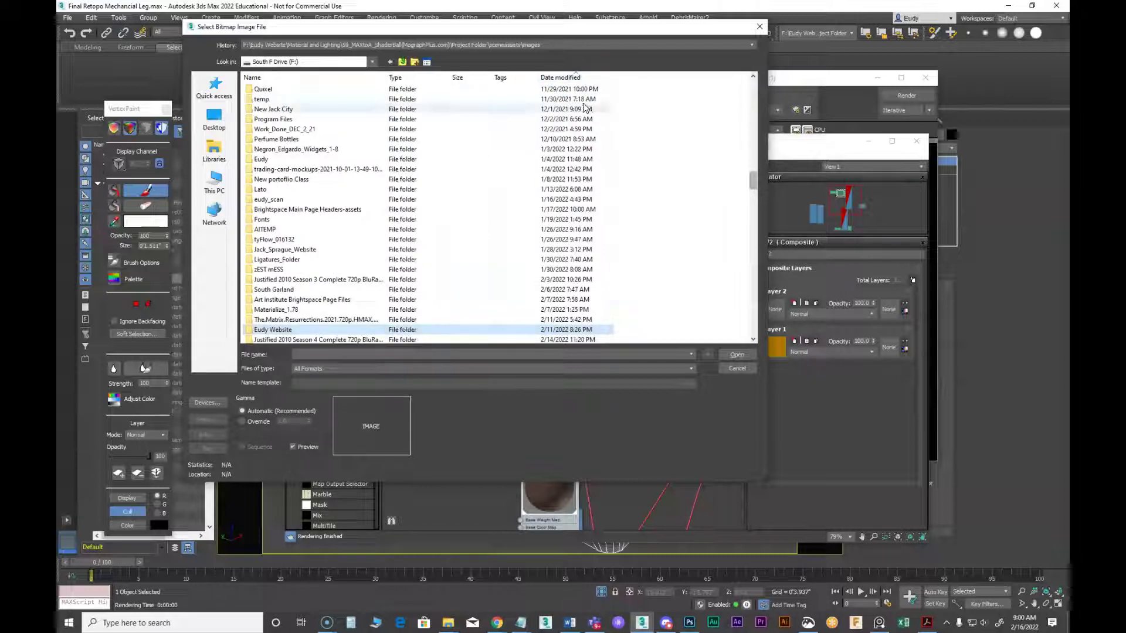
left_click(579, 82)
left_click_drag(751, 214, 752, 197)
scroll(755, 200, "up", 10)
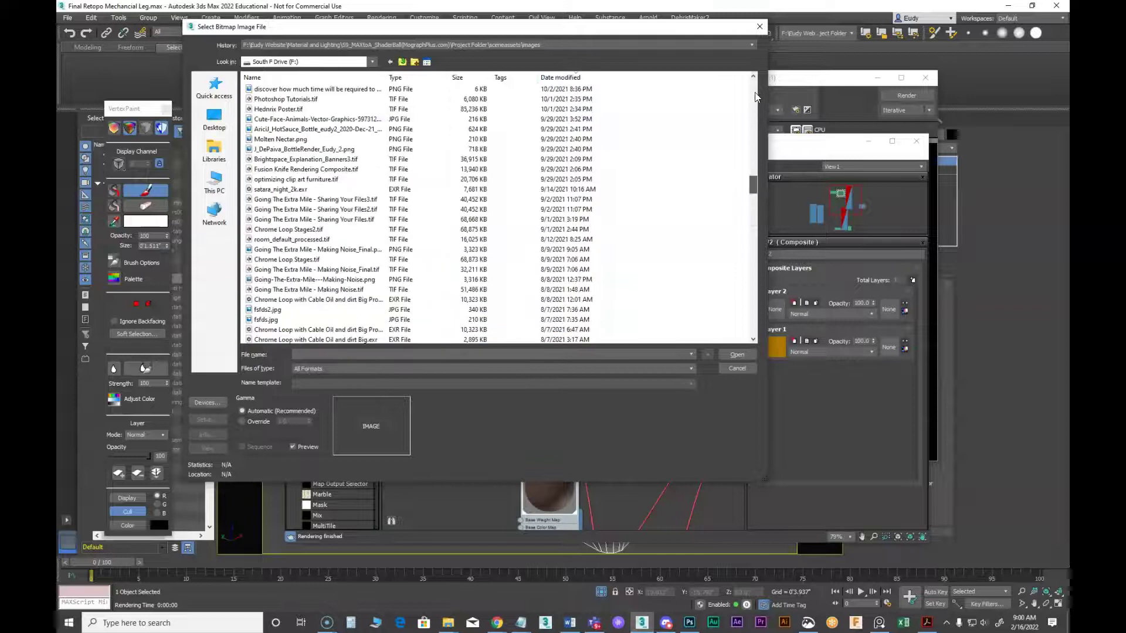
left_click(266, 99)
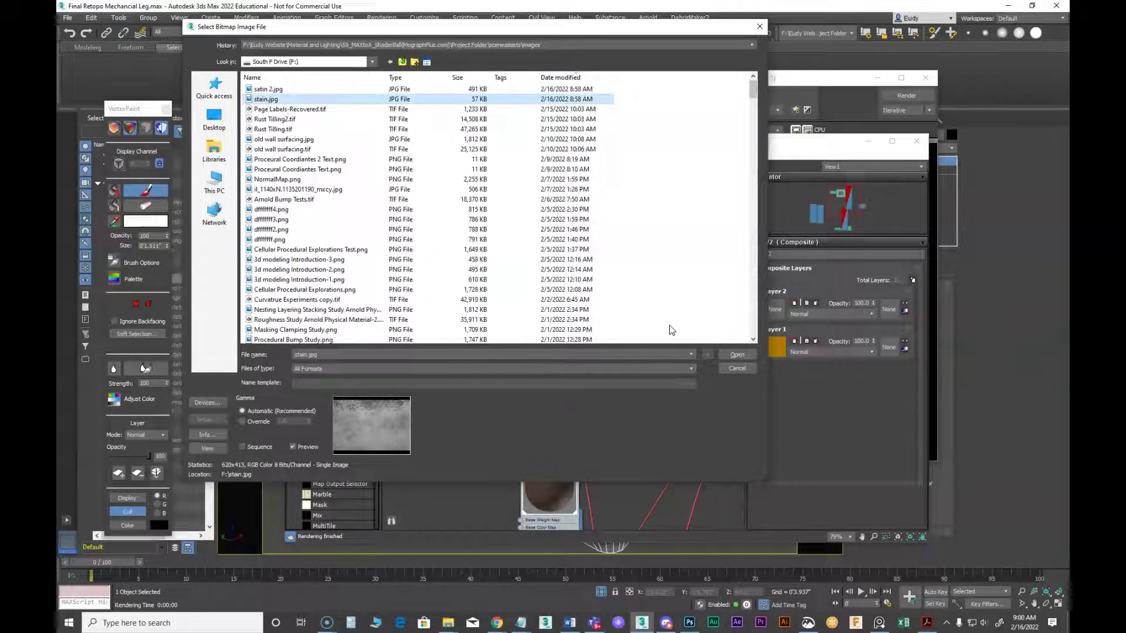
left_click(731, 355)
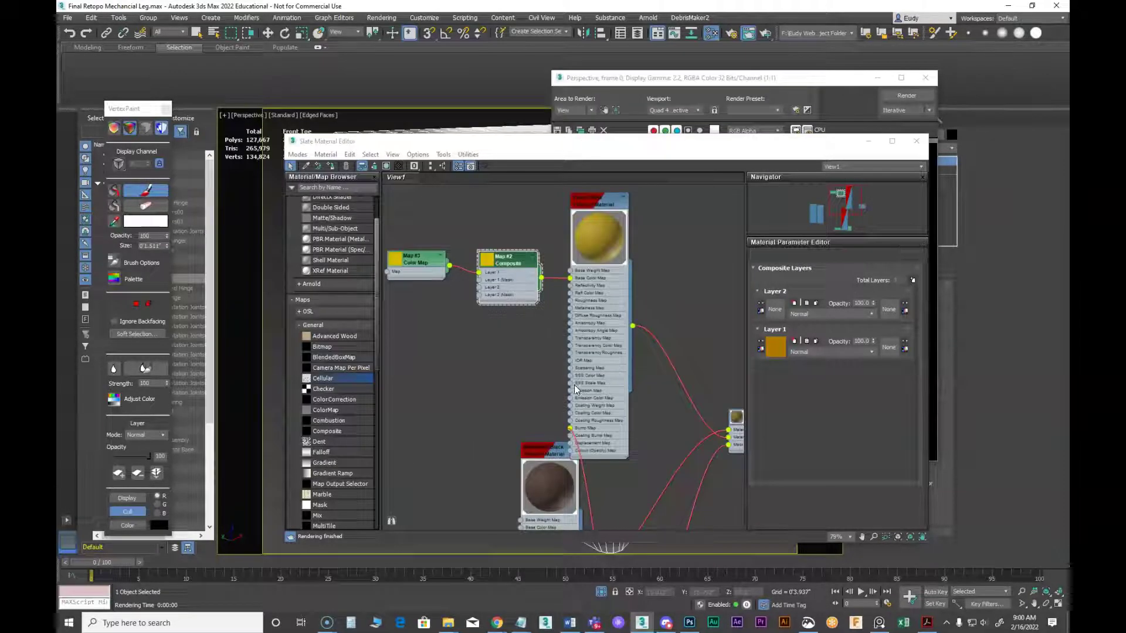
Preview the stain.jpg image and connect its Bitmap map to Layer 2 of the Composite
left_click(885, 428)
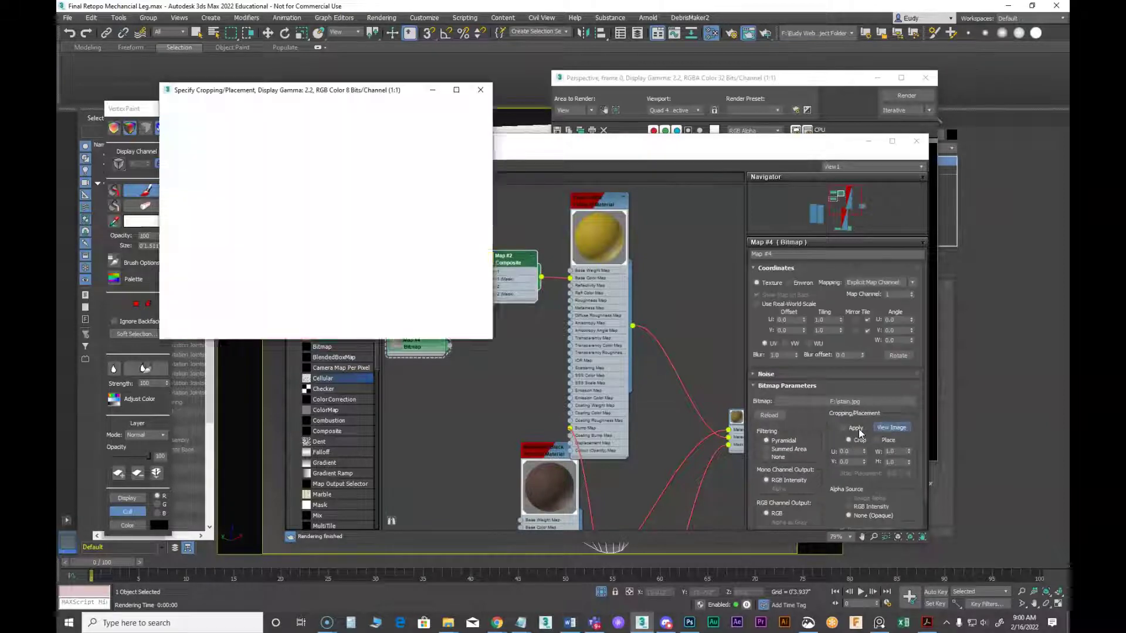
left_click(480, 89)
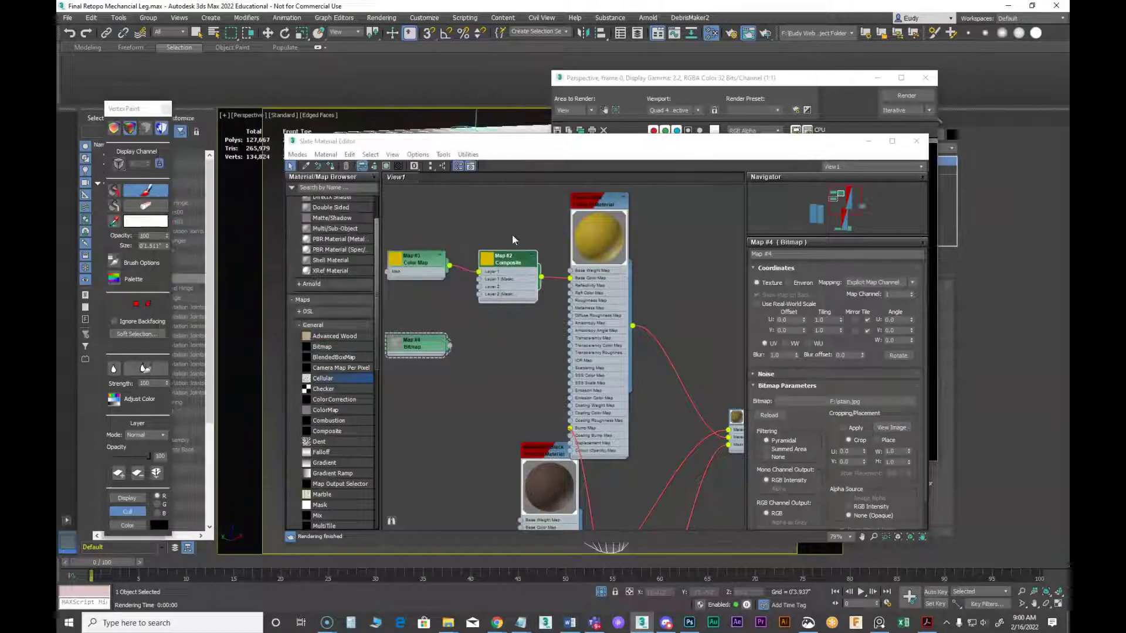
left_click_drag(437, 350, 442, 323)
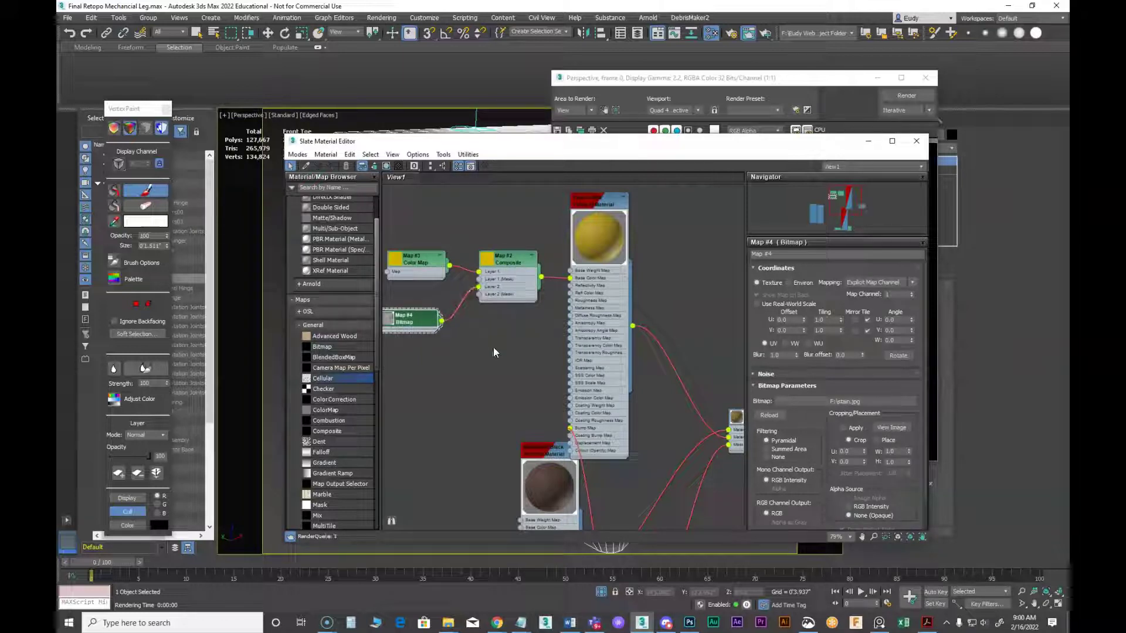
Move the material editor off the render, assign the Paint / White material to the selected front toe and render it
left_click_drag(788, 142, 378, 77)
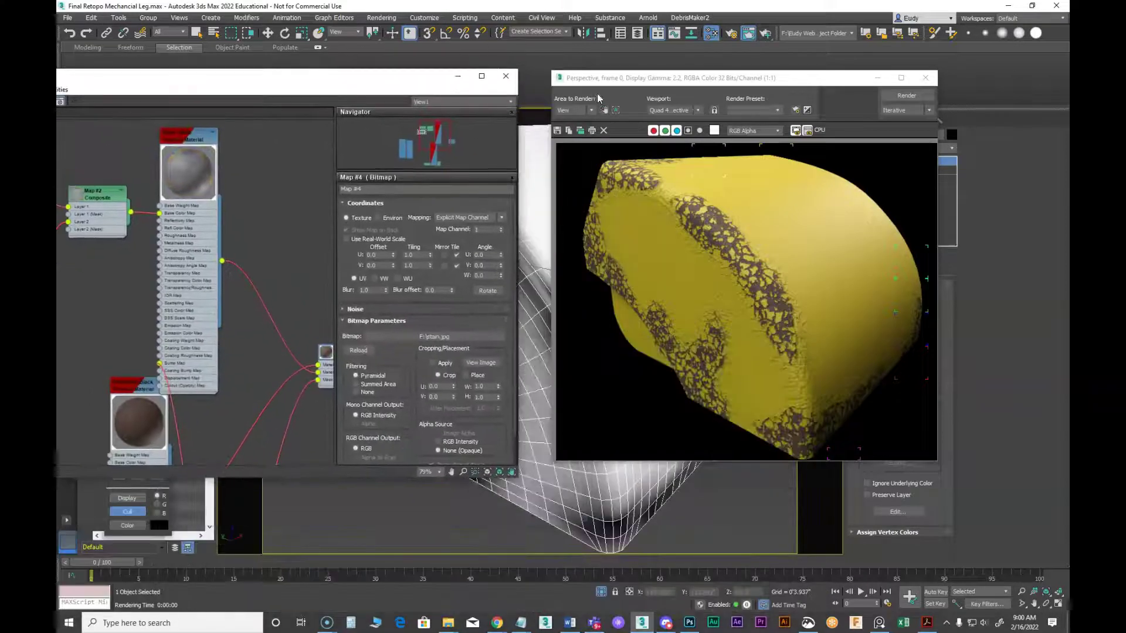
double_click(184, 135)
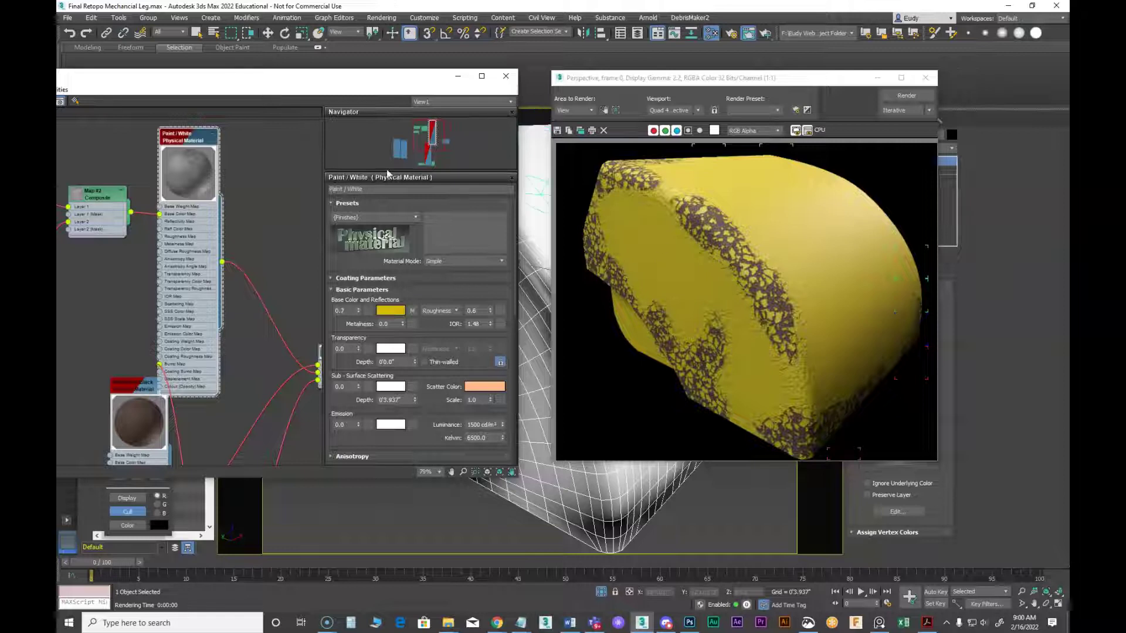
right_click(188, 140)
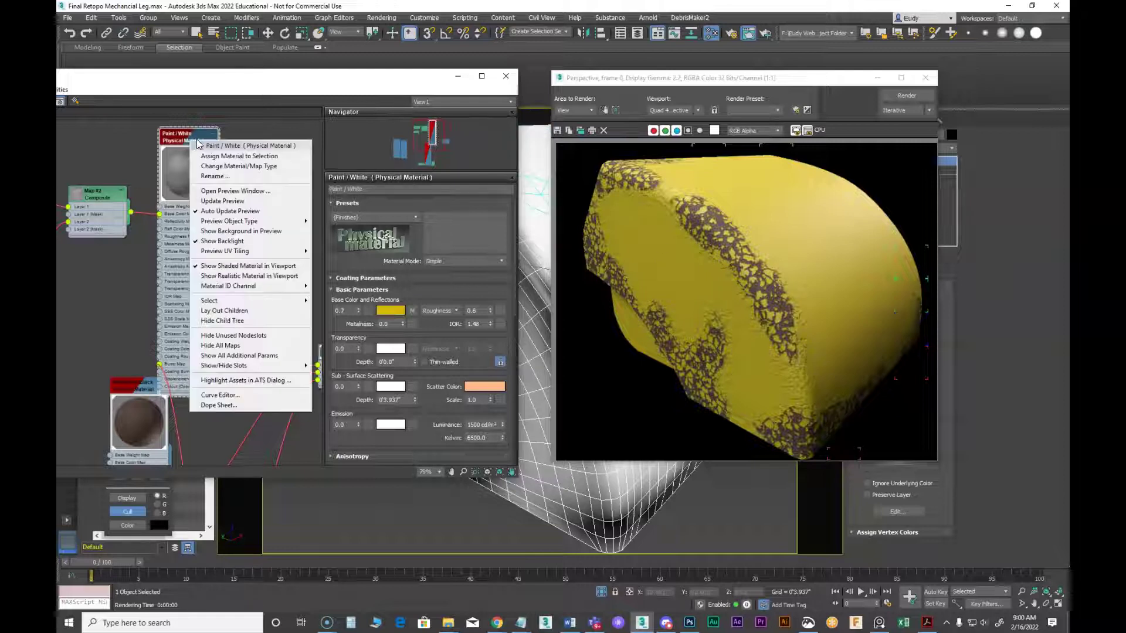
left_click(223, 157)
left_click(906, 95)
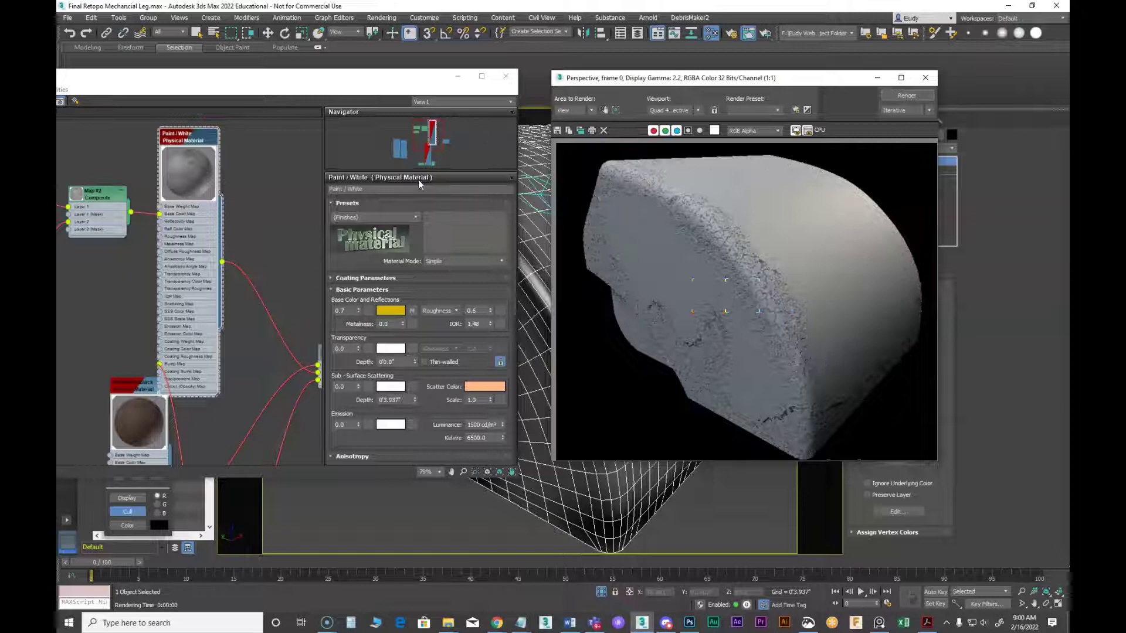
Add a UVW Map modifier above VertexPaint on the front toe and re-render it with planar mapping
left_click_drag(758, 81, 545, 136)
left_click_drag(651, 139, 448, 116)
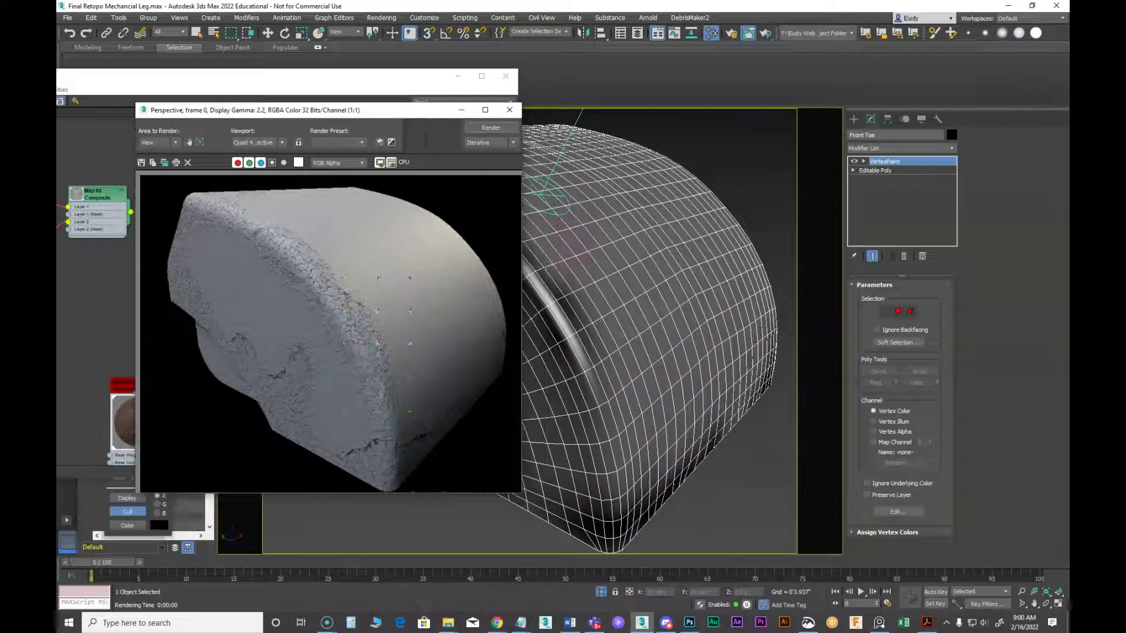
left_click(952, 149)
left_click_drag(953, 188, 934, 506)
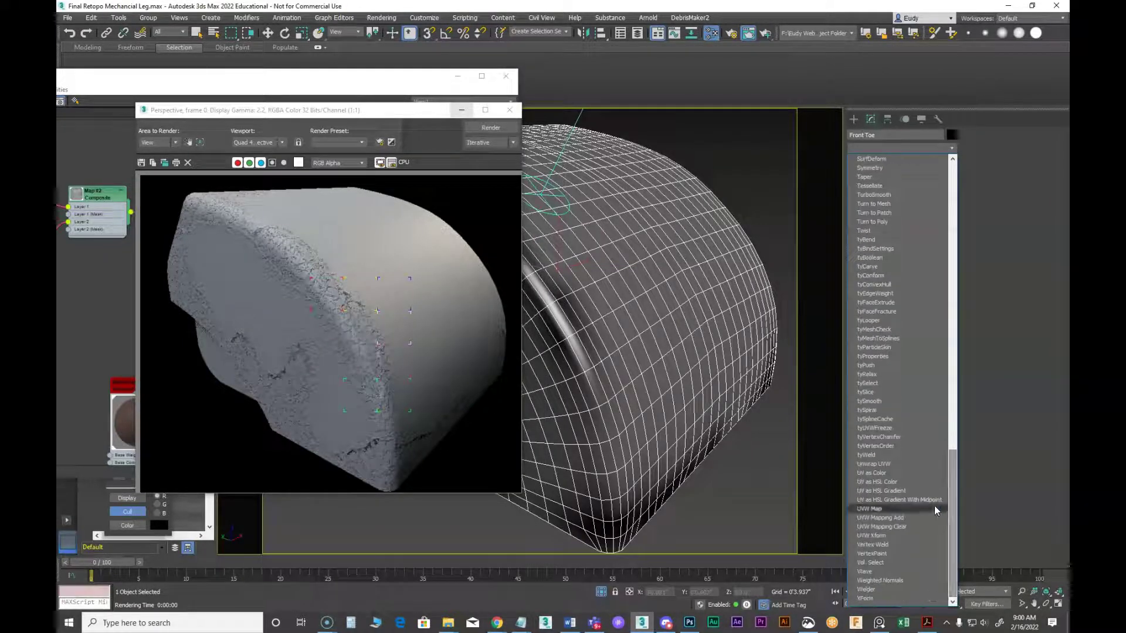
left_click(879, 509)
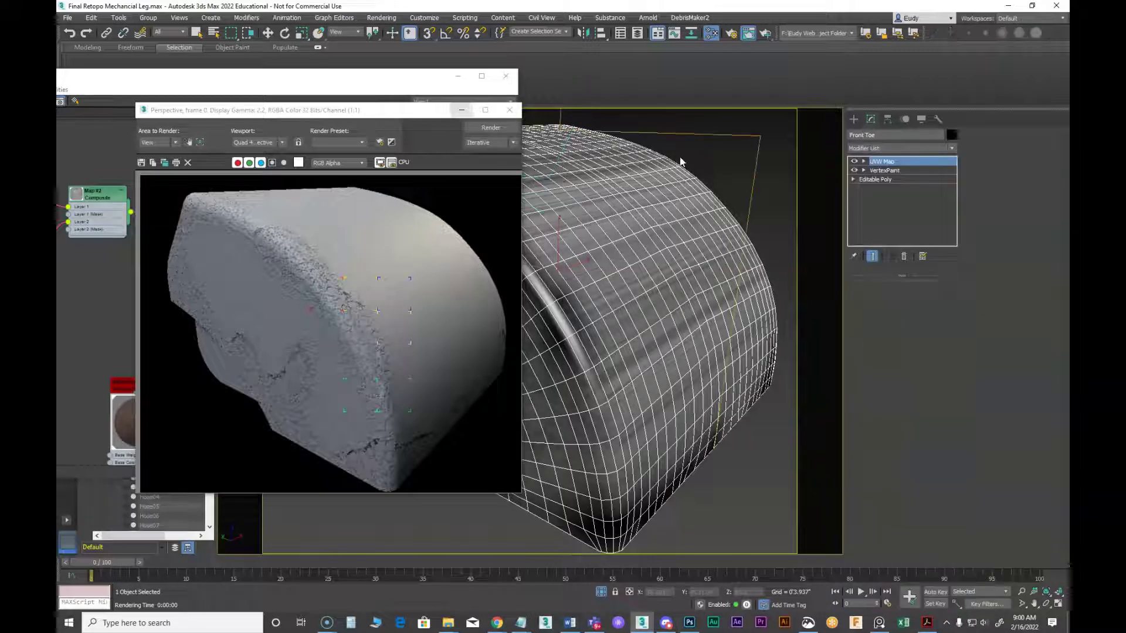
left_click_drag(399, 119, 312, 119)
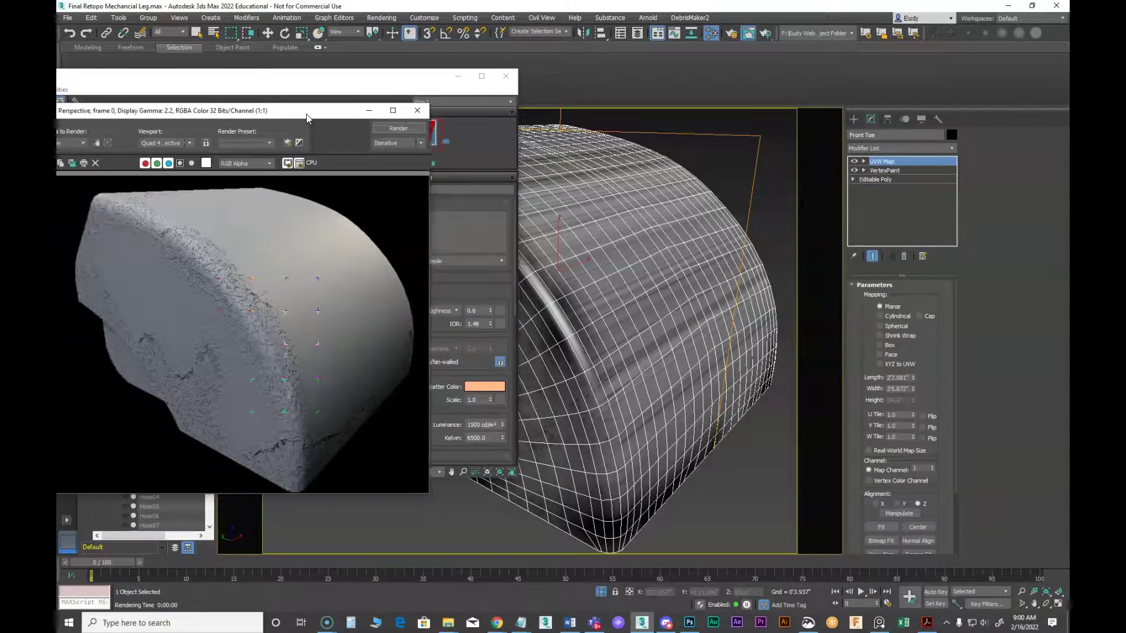
left_click(397, 129)
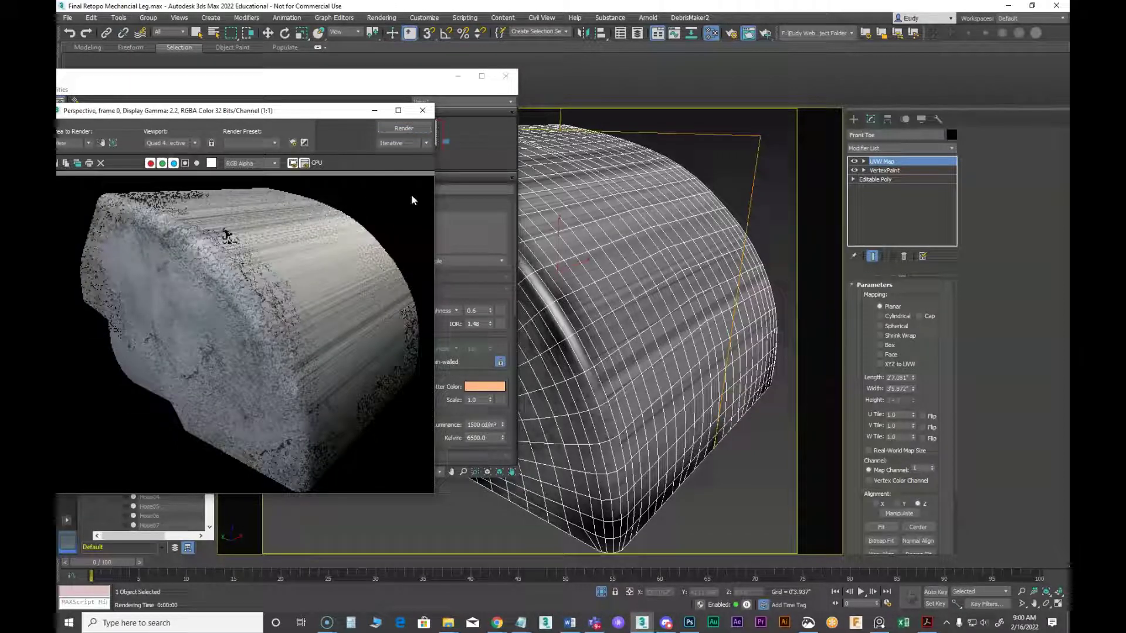
Switch the UVW Map modifier on the front toe to Box mapping and re-render the toe
key("Escape")
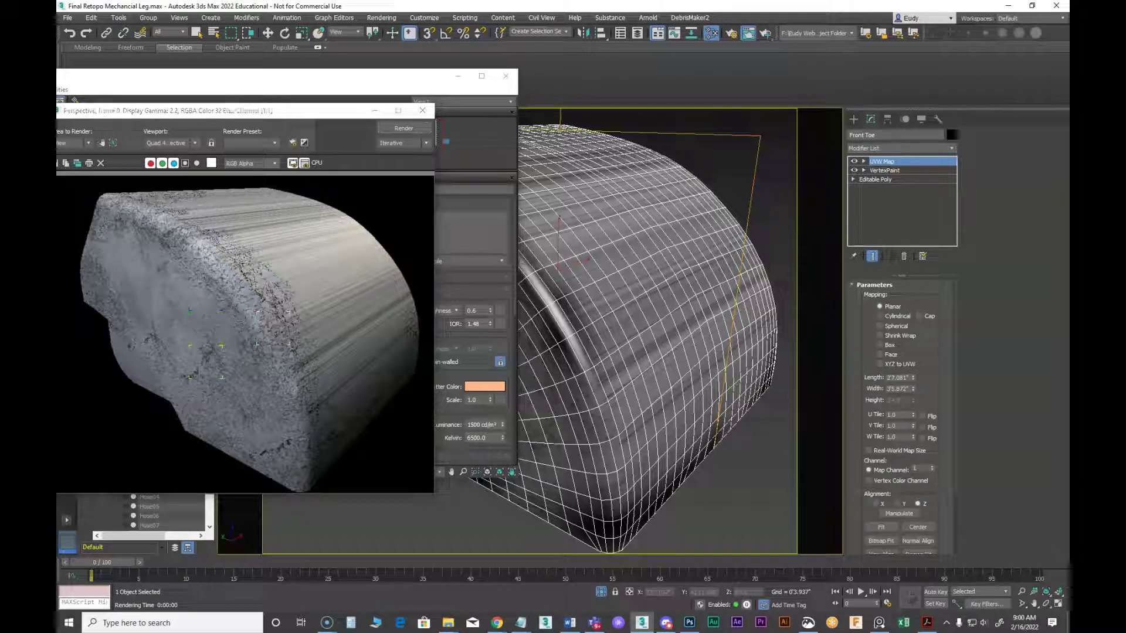
left_click(880, 345)
left_click_drag(360, 111, 560, 77)
left_click(601, 94)
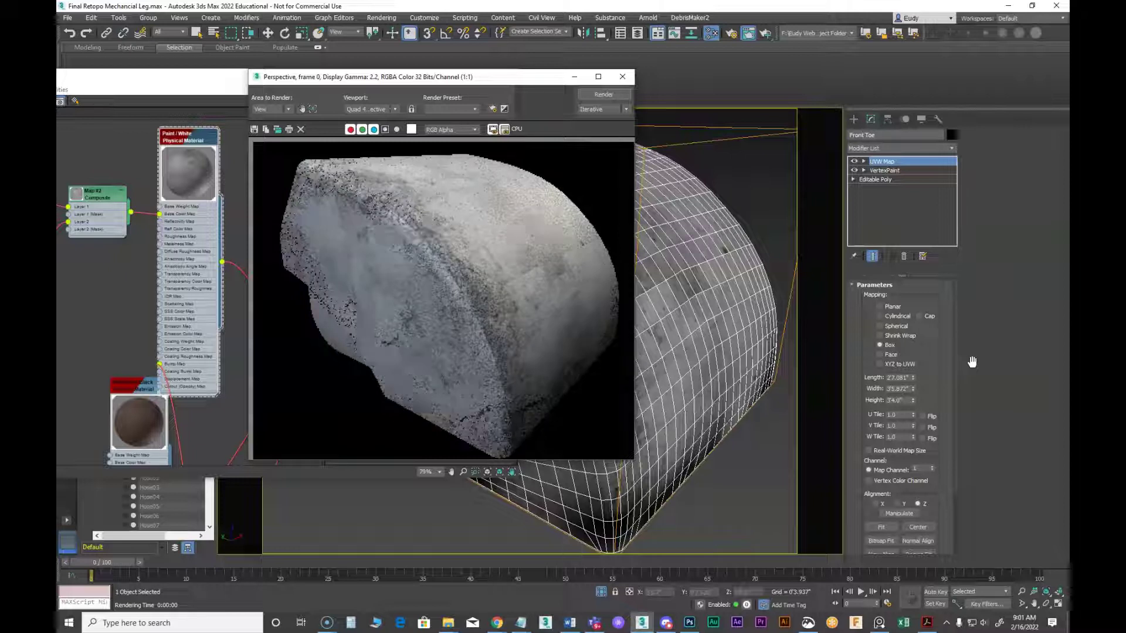
left_click_drag(522, 81, 375, 67)
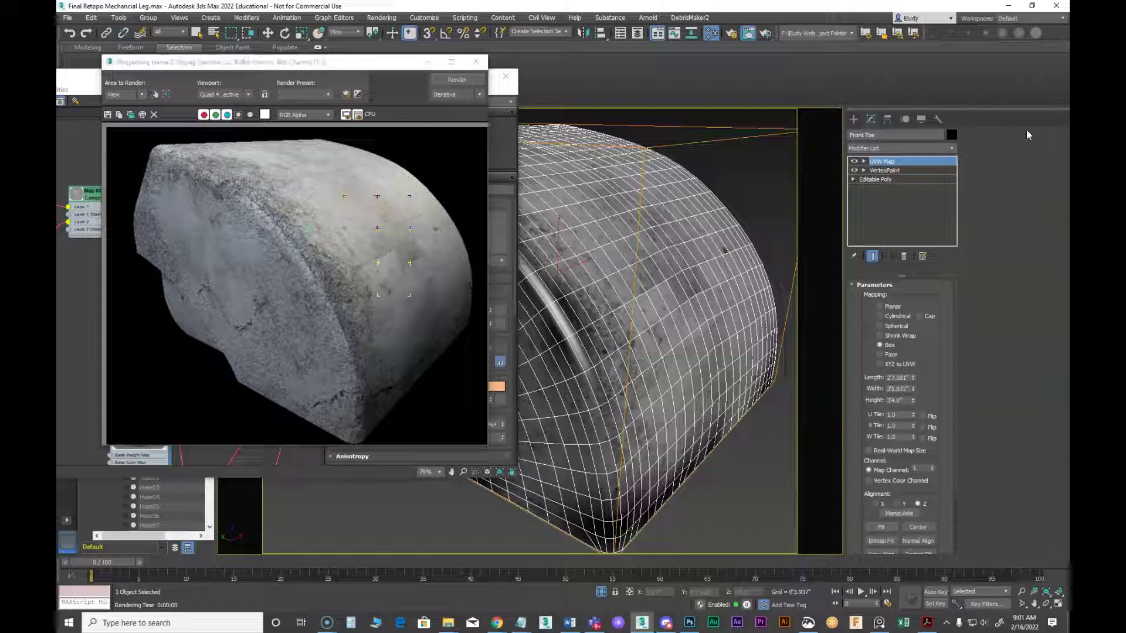
Bring the material editor clear of the render and add a BlendedBoxMap node below the Composite map
left_click_drag(393, 68, 944, 146)
left_click_drag(309, 81, 710, 86)
scroll(373, 217, "down", 3)
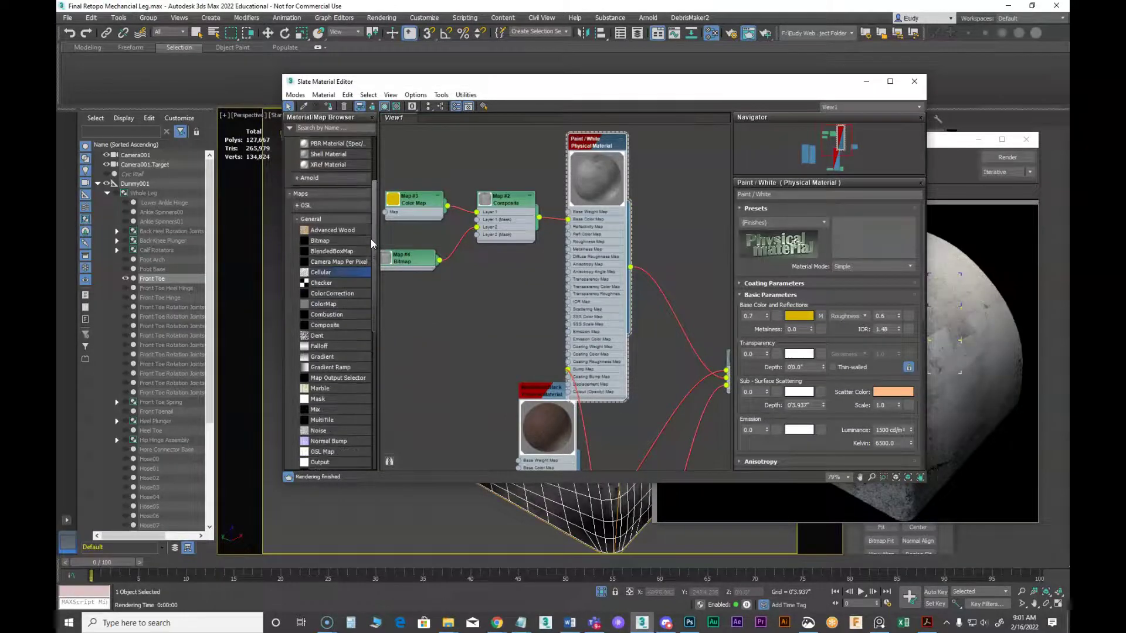
scroll(371, 238, "down", 1)
left_click_drag(324, 235, 480, 313)
Arrange the material editor and render side by side, and move the Composite node away from the Paint / White material
left_click_drag(588, 92, 74, 141)
left_click_drag(706, 144, 283, 89)
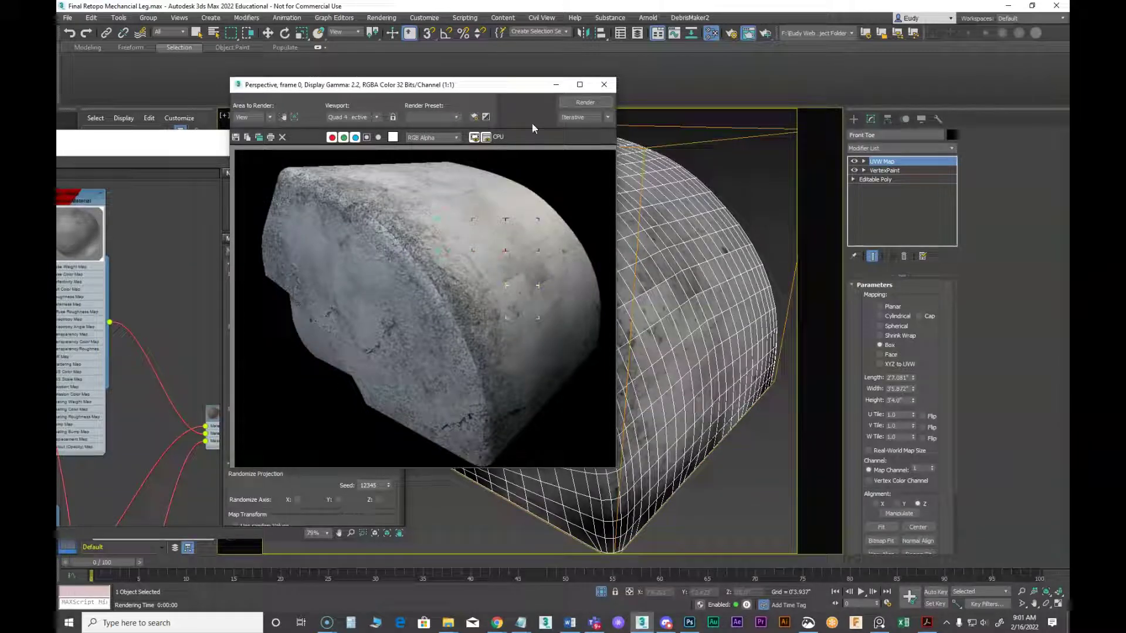
left_click_drag(498, 84, 890, 95)
left_click_drag(295, 140, 660, 93)
middle_click_drag(369, 293, 513, 284)
left_click_drag(492, 199, 373, 200)
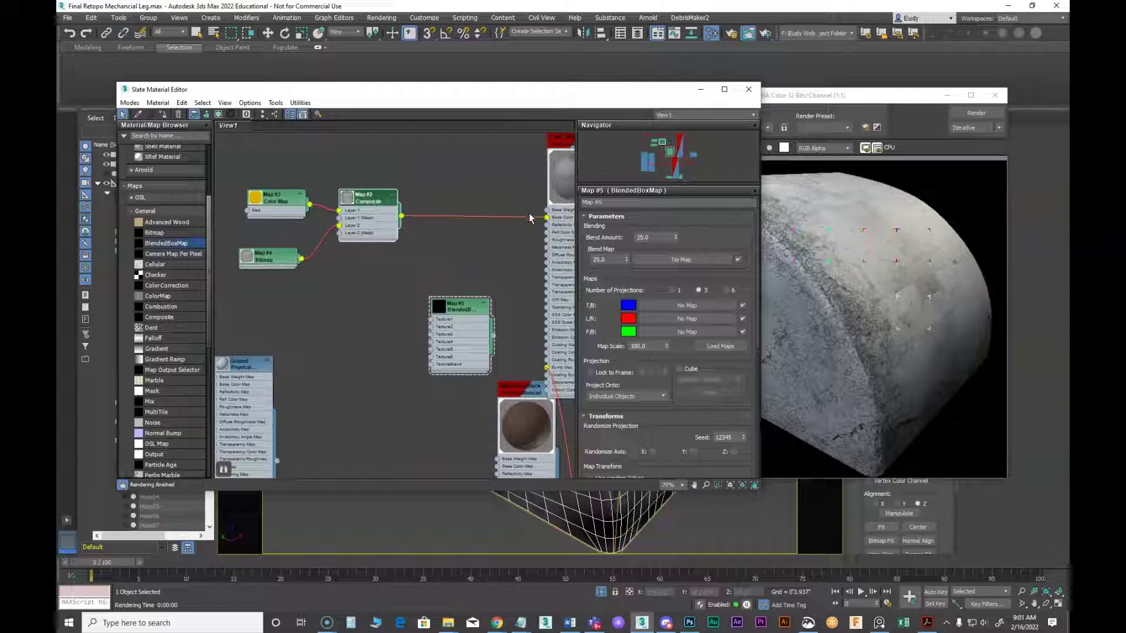
Feed the Composite into Texture1, Texture2 and Texture3 of the BlendedBoxMap and connect that map to the Paint / White base color
left_click_drag(544, 217, 432, 321)
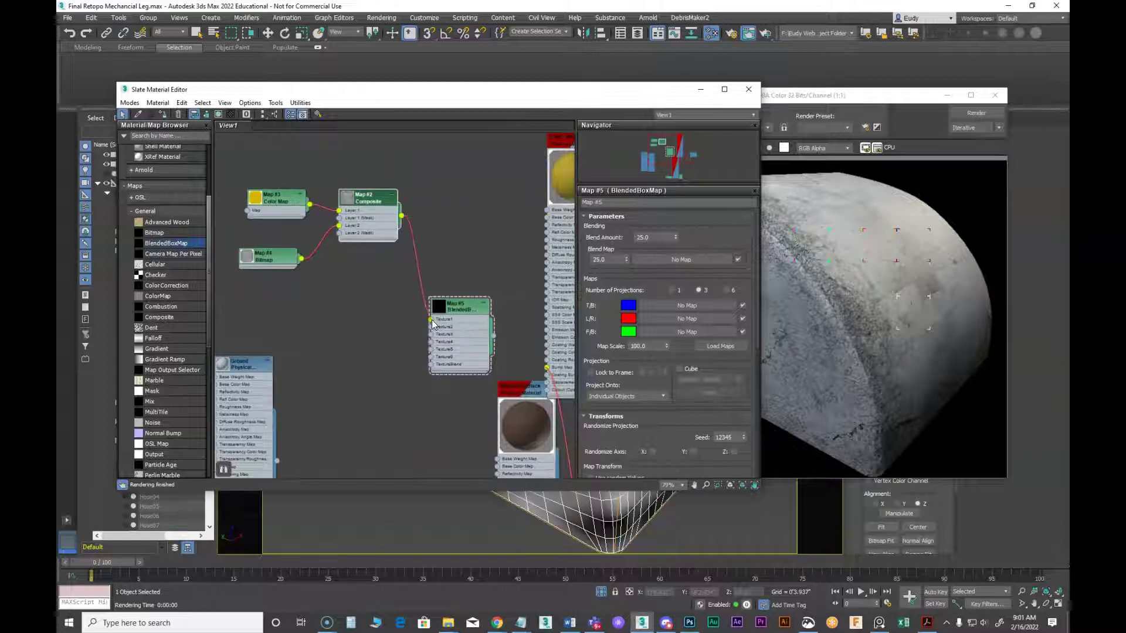
left_click_drag(379, 198, 378, 299)
left_click_drag(460, 308, 468, 200)
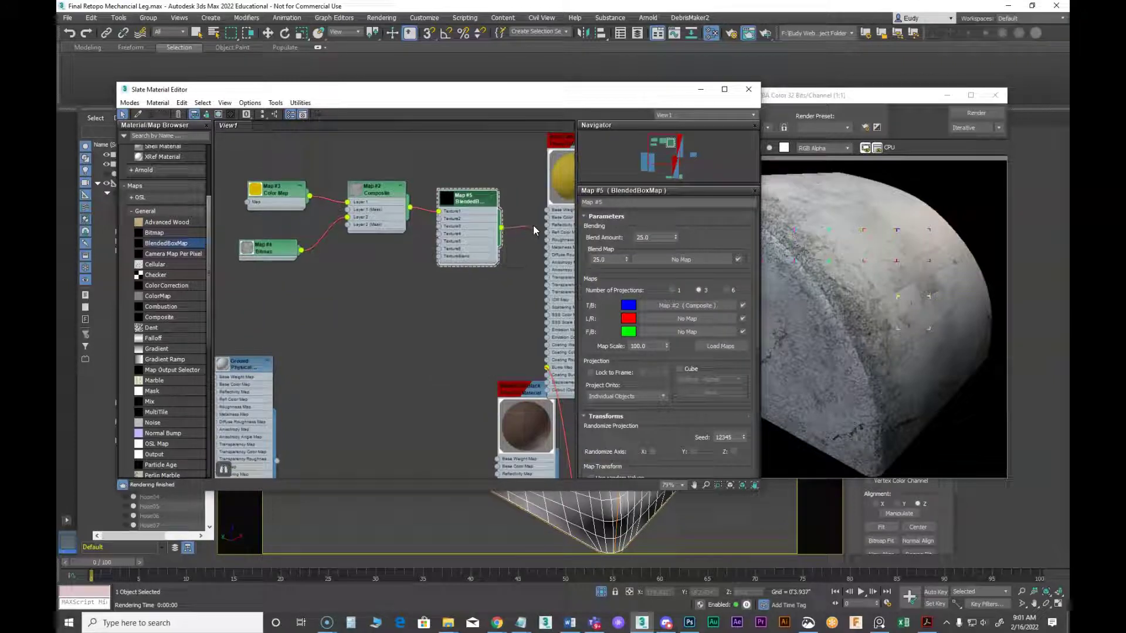
left_click_drag(410, 208, 438, 227)
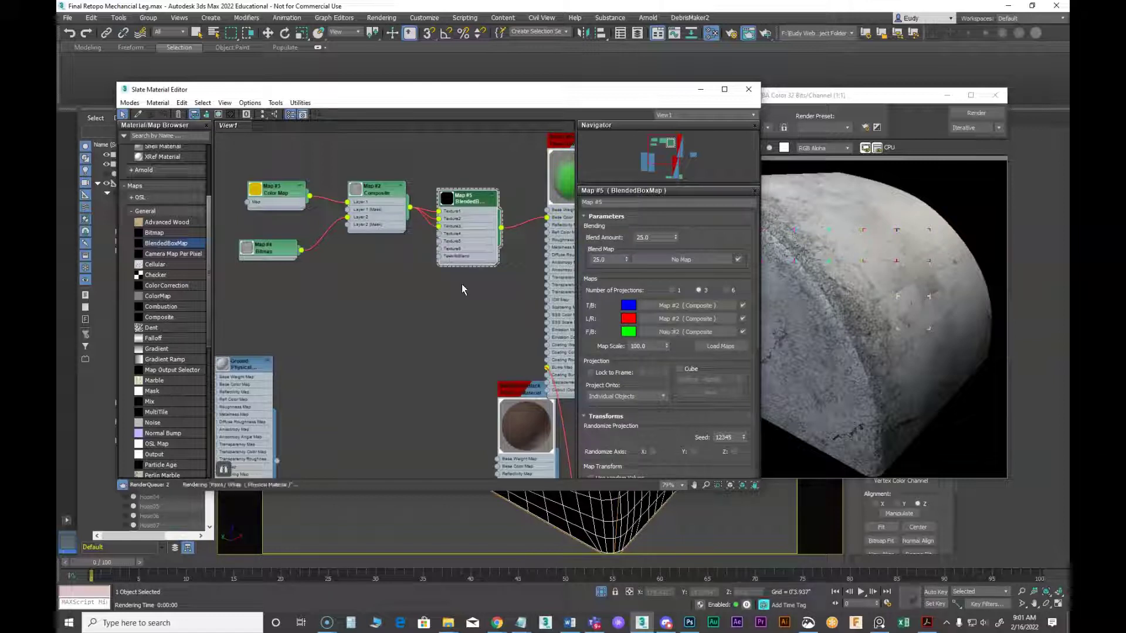
scroll(460, 272, "up", 2)
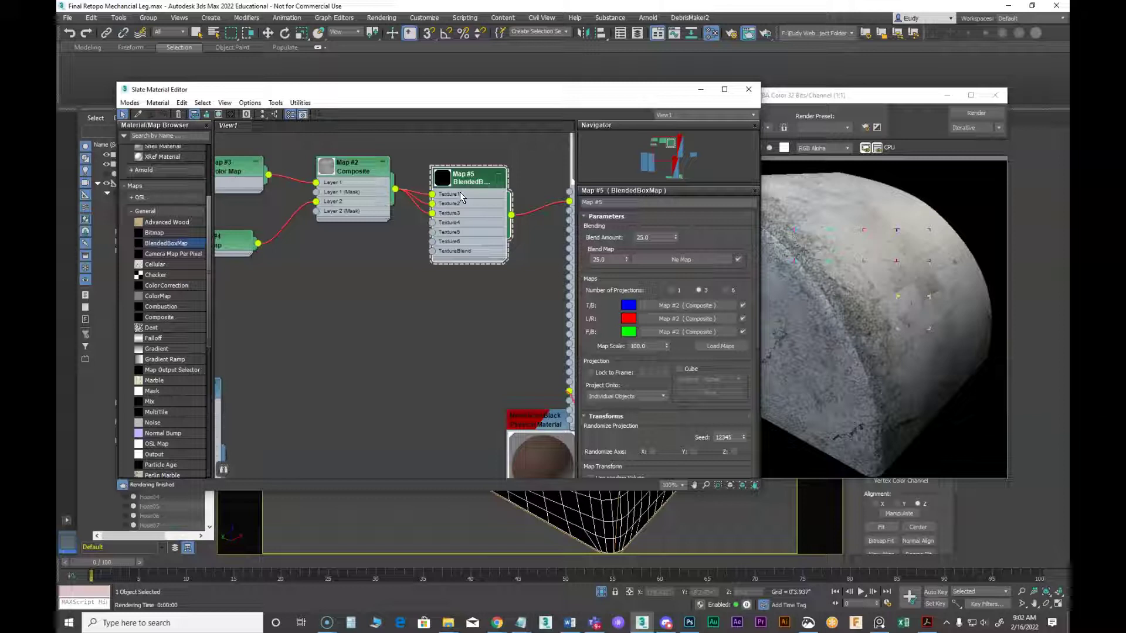
Re-render the front toe with the BlendedBoxMap applied and place the render beside the material editor
left_click_drag(840, 95, 653, 71)
left_click(773, 88)
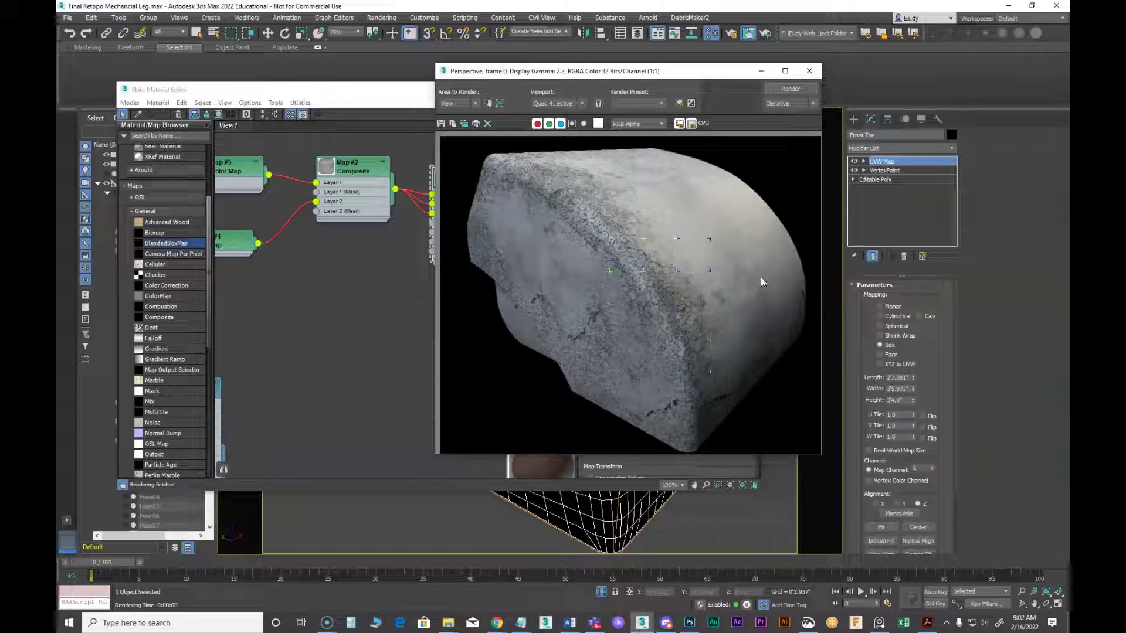
left_click_drag(728, 76, 644, 89)
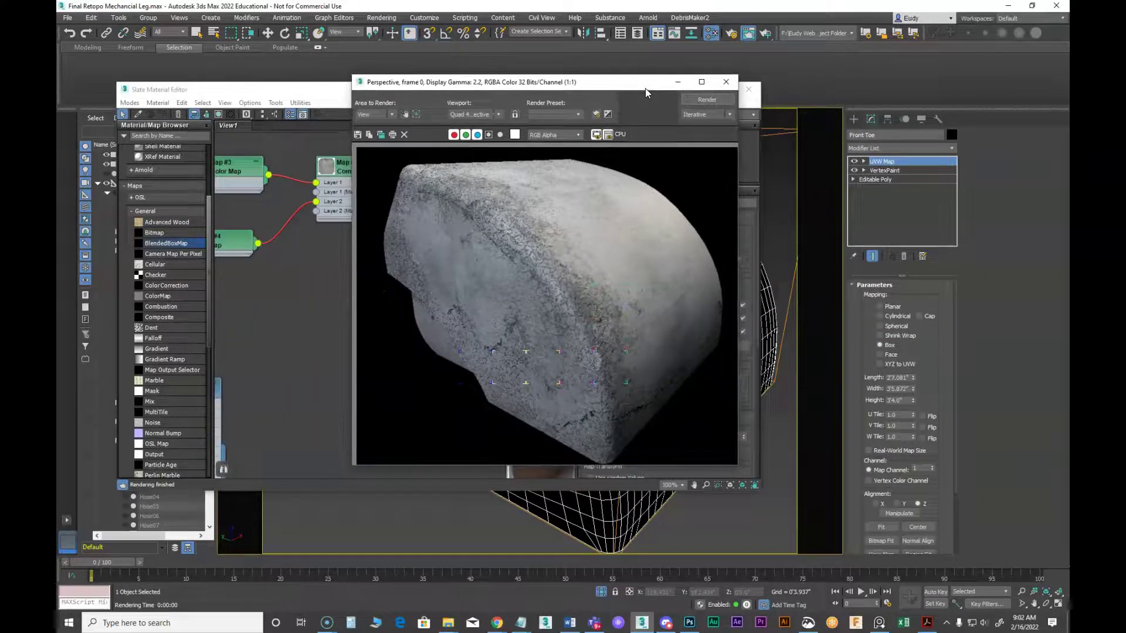
left_click_drag(518, 89, 797, 85)
Try offsetting the stain bitmap to U 0.65 and V 0.57, and re-render the front toe
left_click(371, 294)
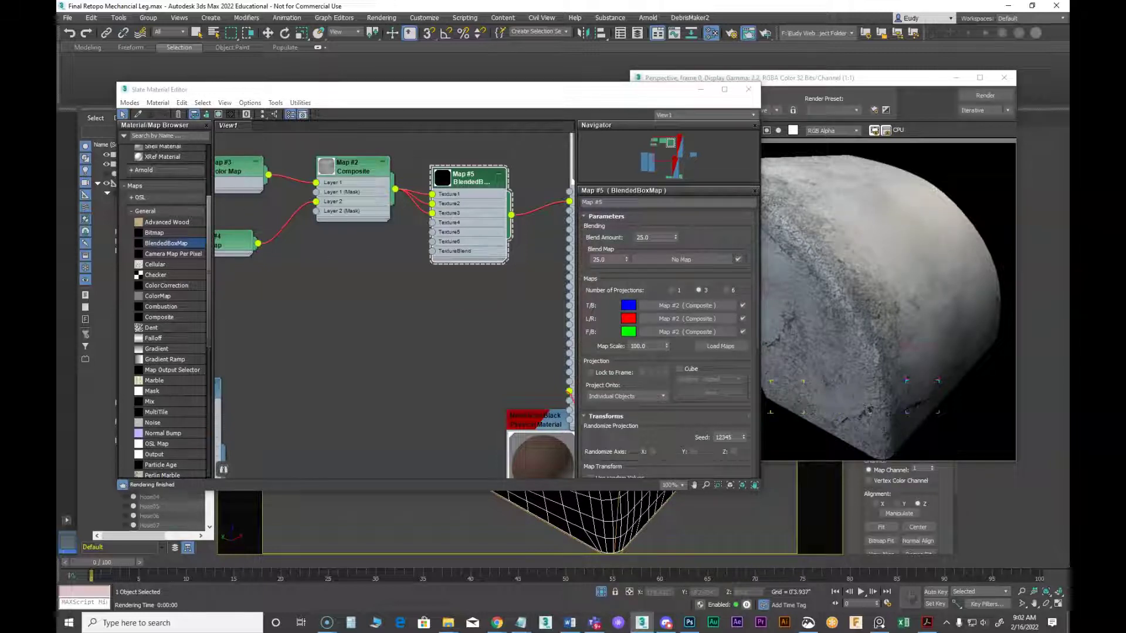
left_click(309, 247)
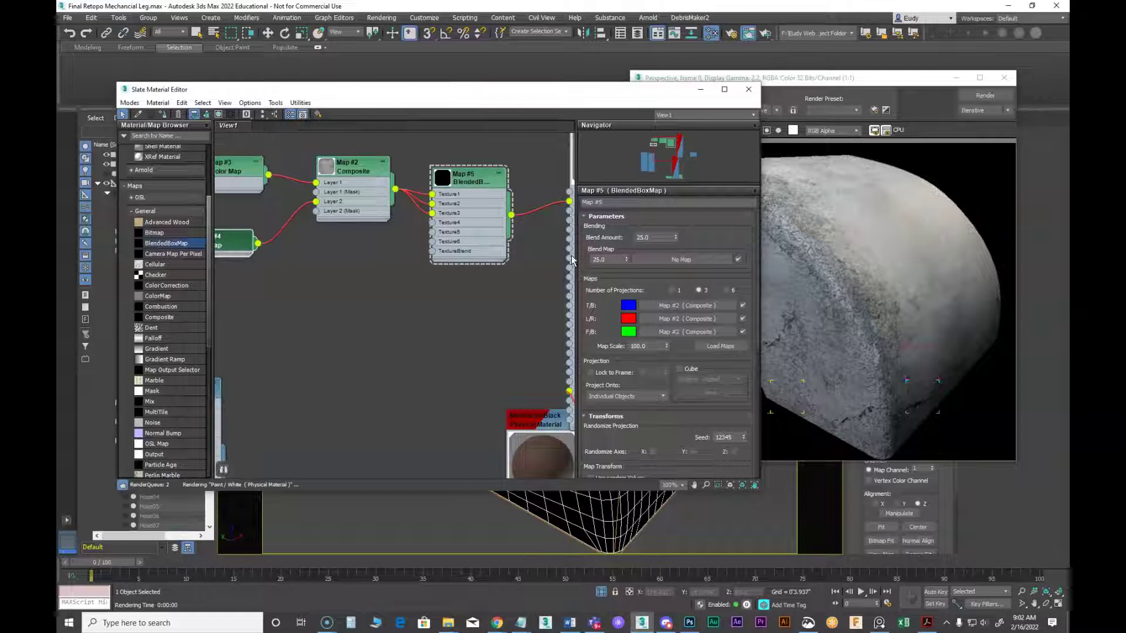
double_click(238, 241)
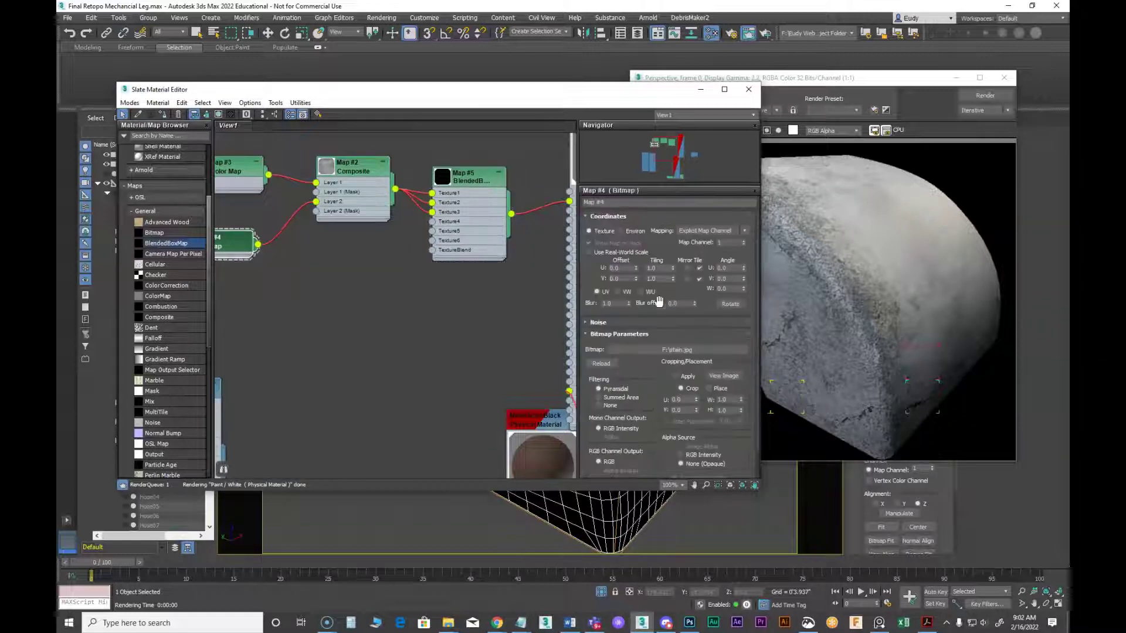
left_click_drag(661, 291, 640, 229)
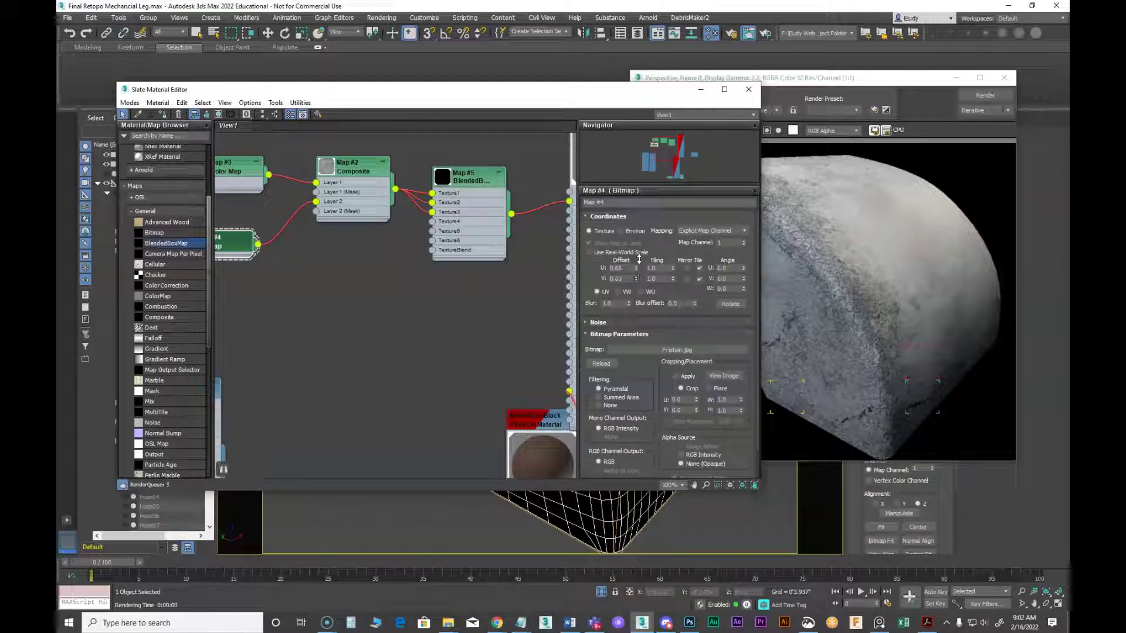
left_click(965, 96)
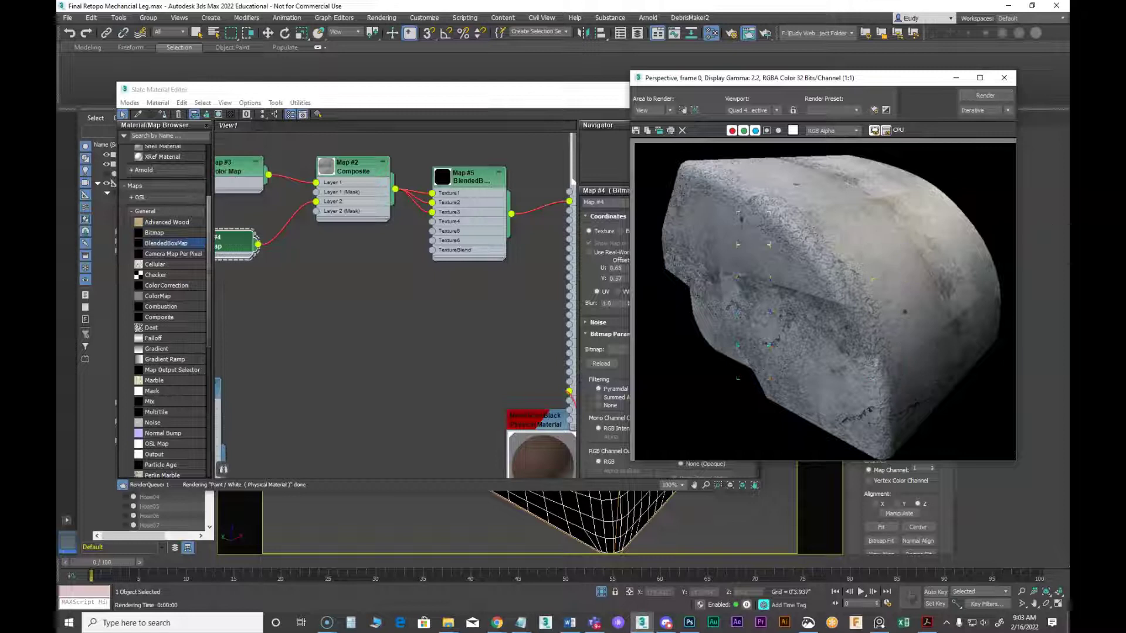
Reset the stain bitmap's U and V offsets to 0 and re-render the front toe
left_click(592, 268)
left_click_drag(624, 268, 581, 270)
type("0")
key("Return")
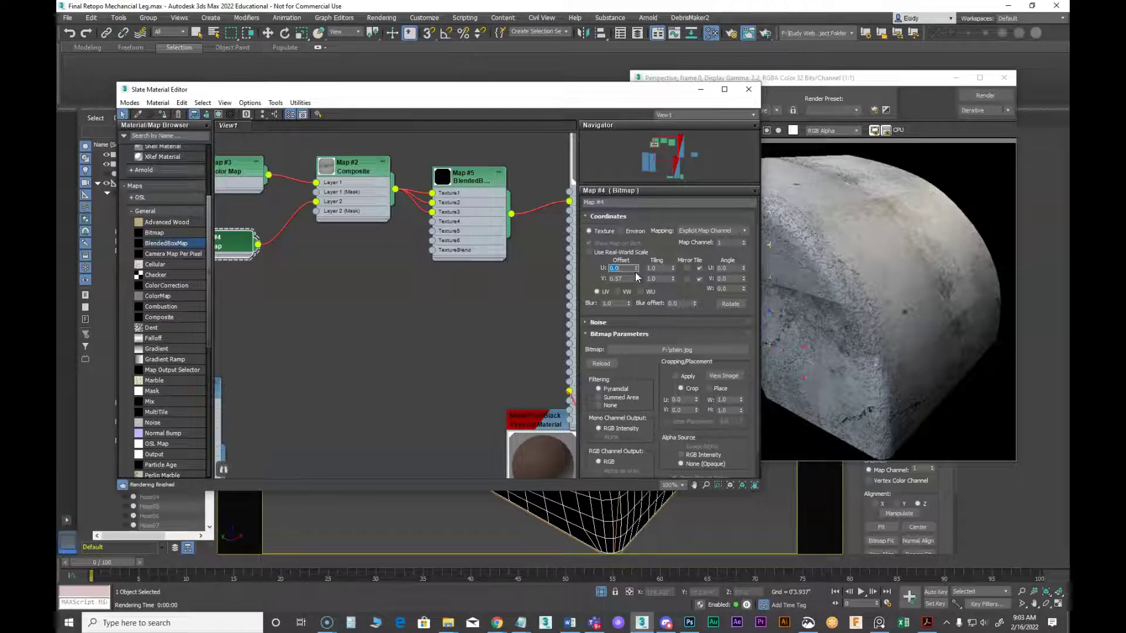
left_click(622, 279)
type("0")
key("Return")
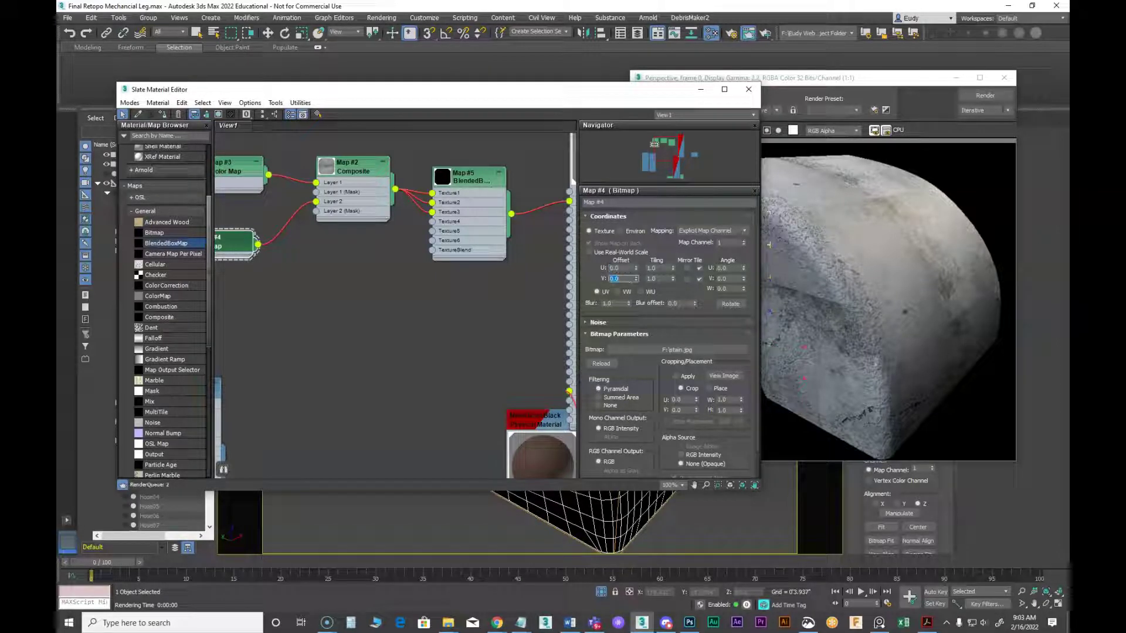
left_click(984, 95)
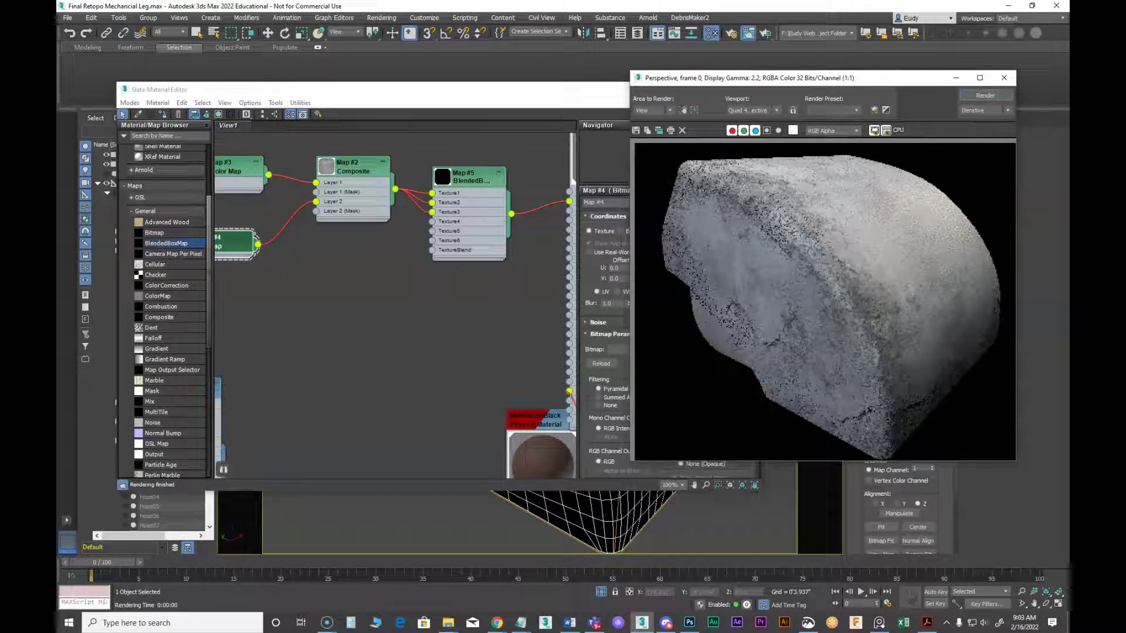
Set Layer 2 of the Composite map to Multiply blending and re-render the front toe
left_click(356, 171)
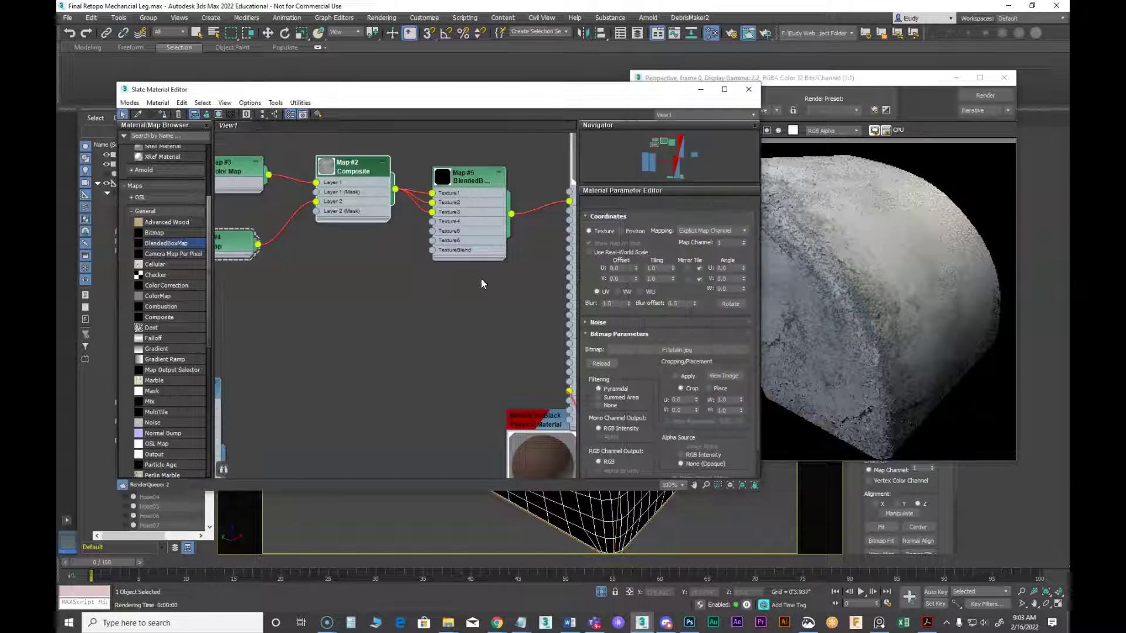
double_click(327, 166)
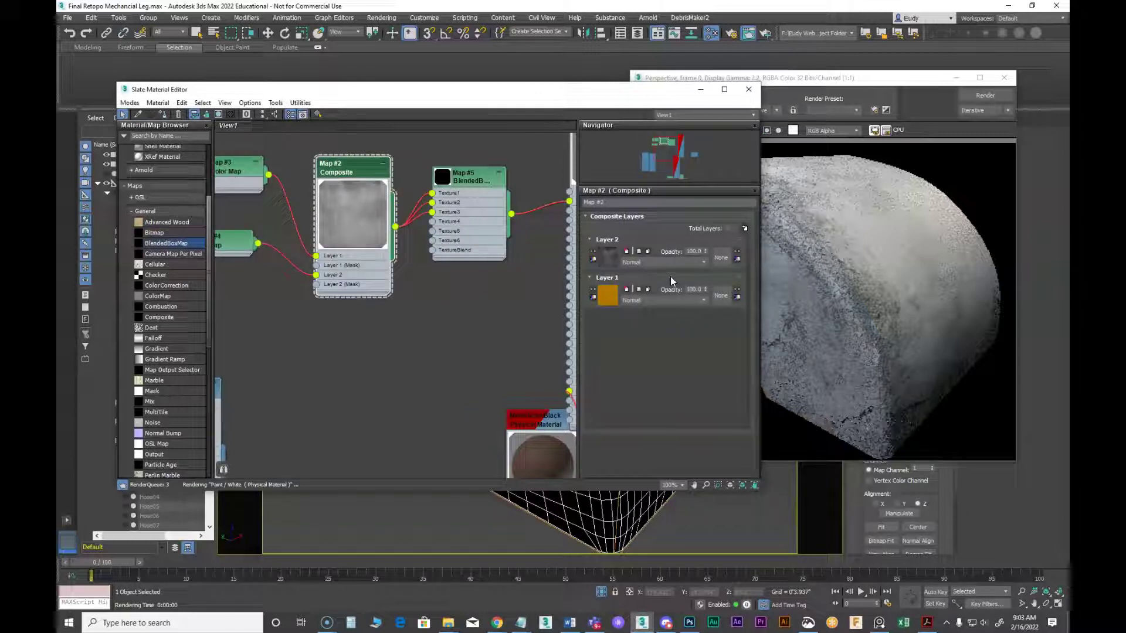
left_click(682, 264)
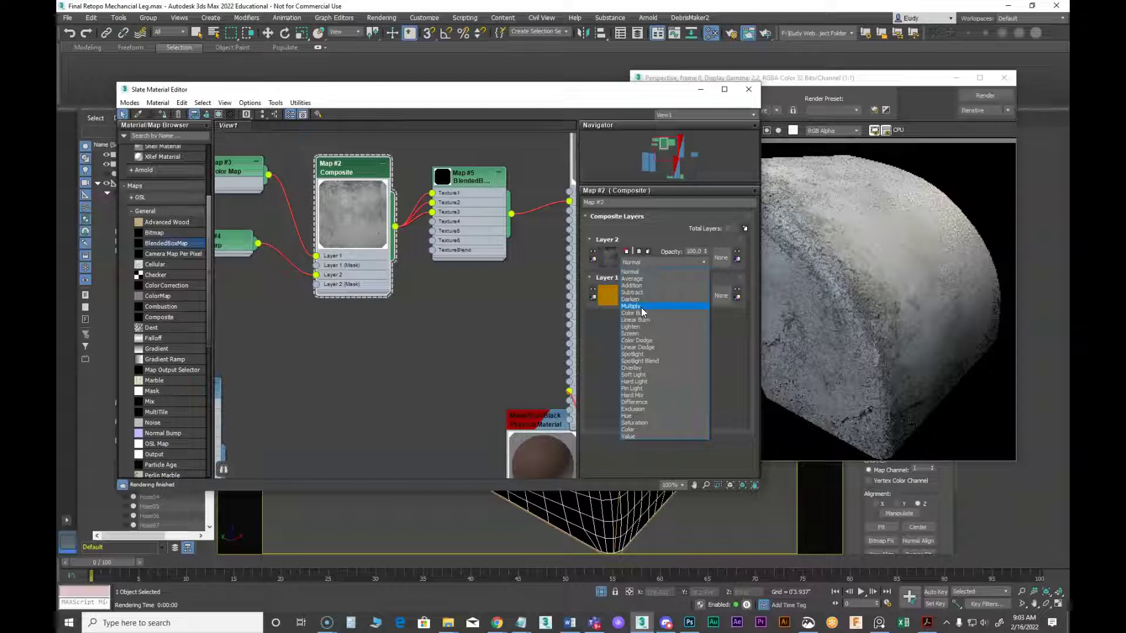
left_click(642, 306)
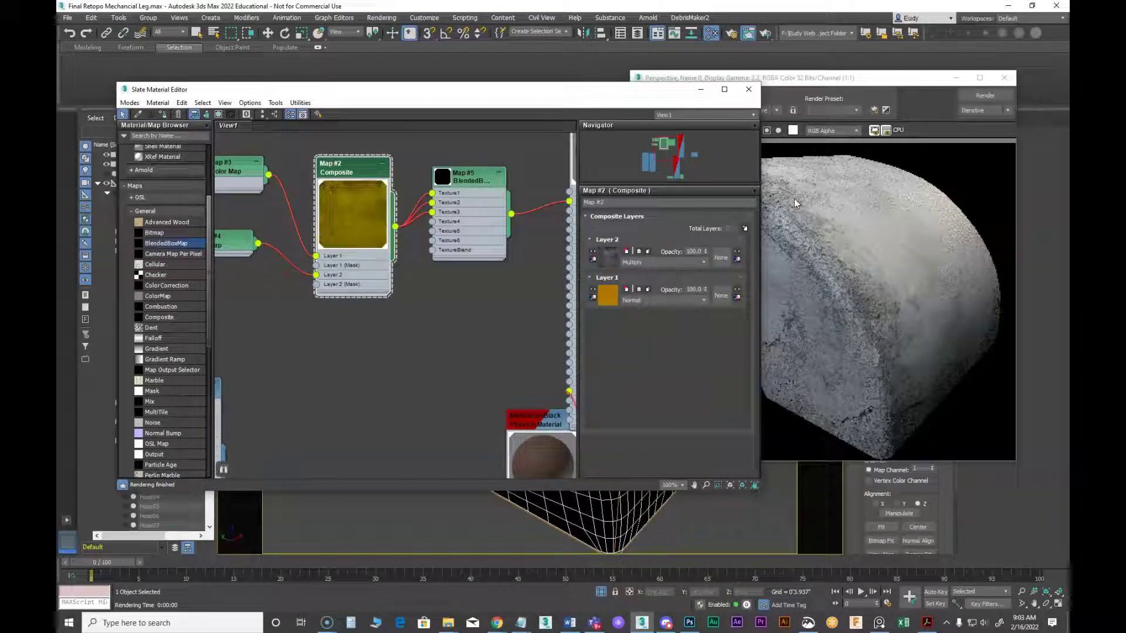
left_click(987, 97)
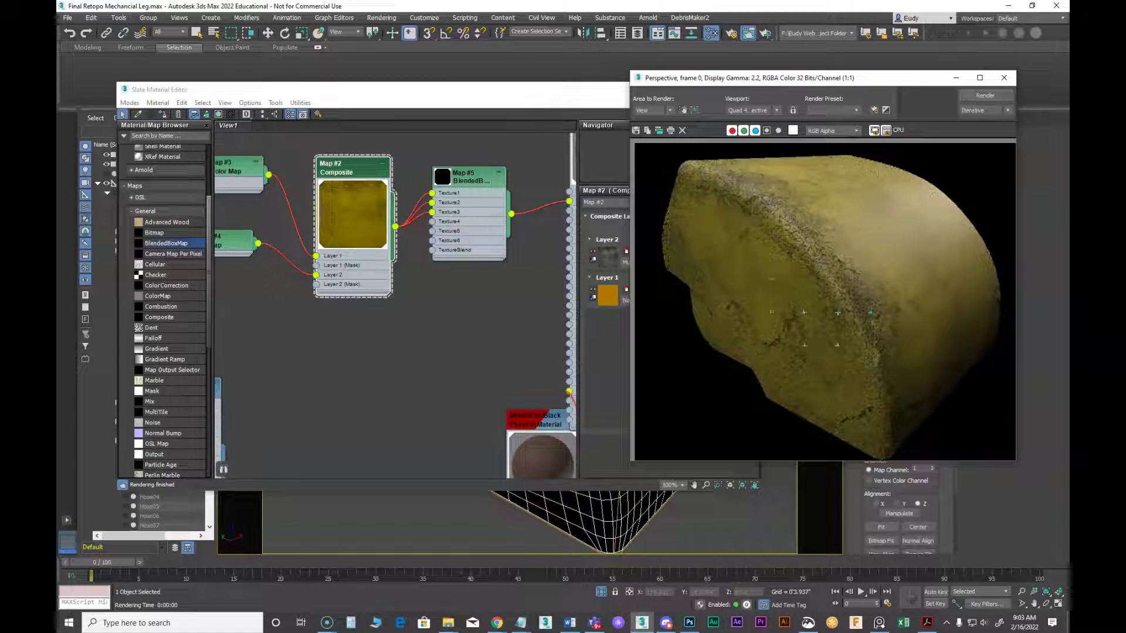
Try lowering the Composite's Layer 2 opacity to 55 and re-render the front toe
left_click(564, 297)
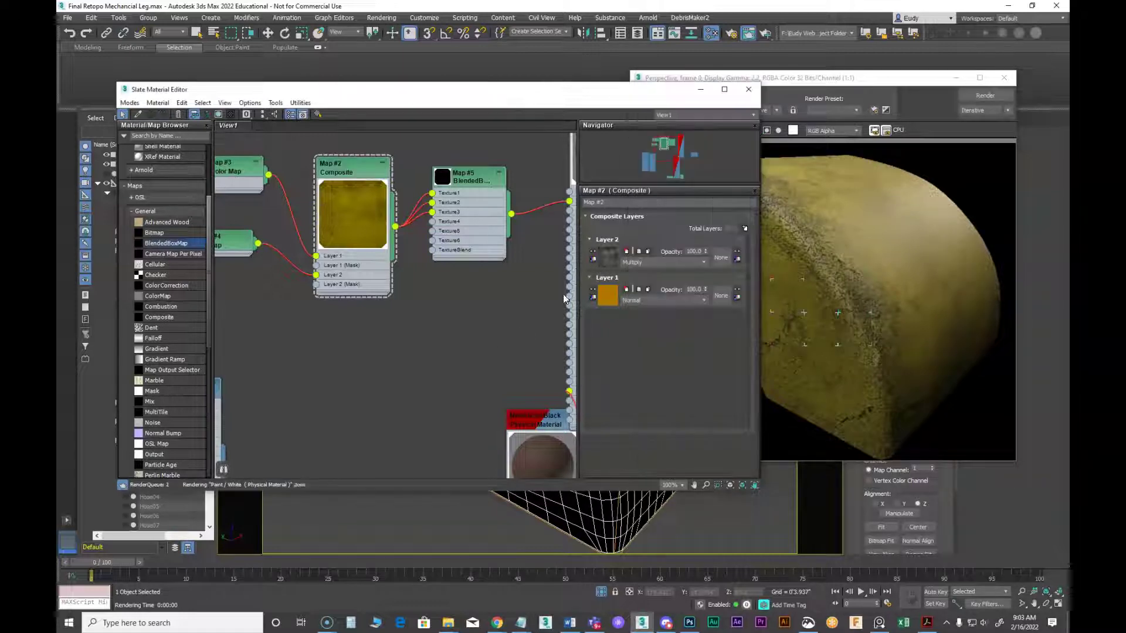
left_click_drag(706, 251, 707, 279)
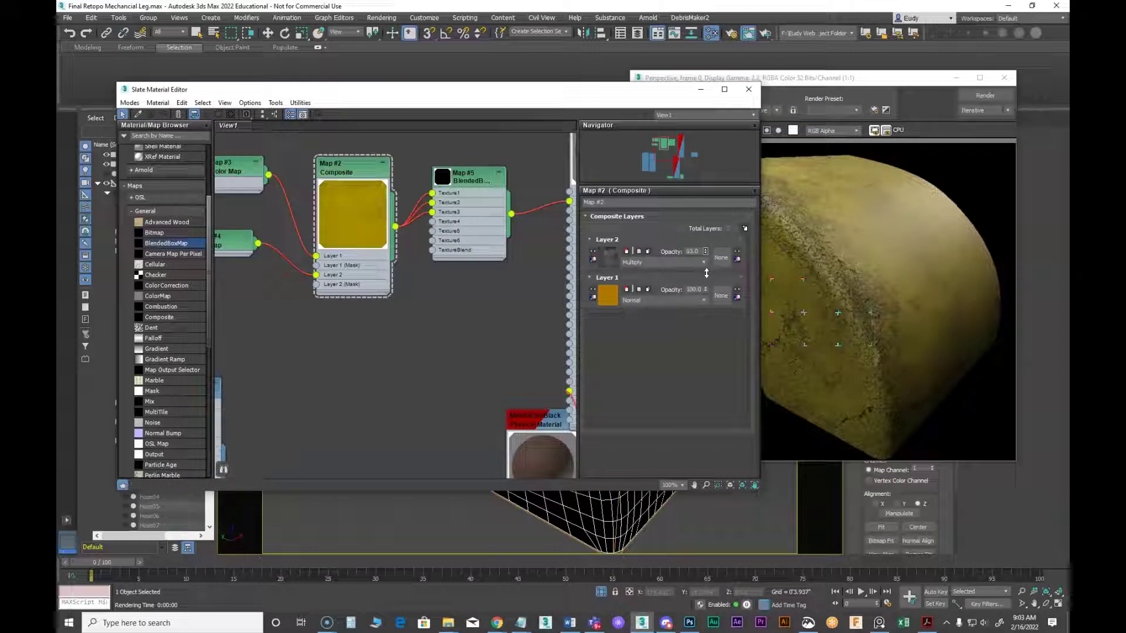
left_click(983, 98)
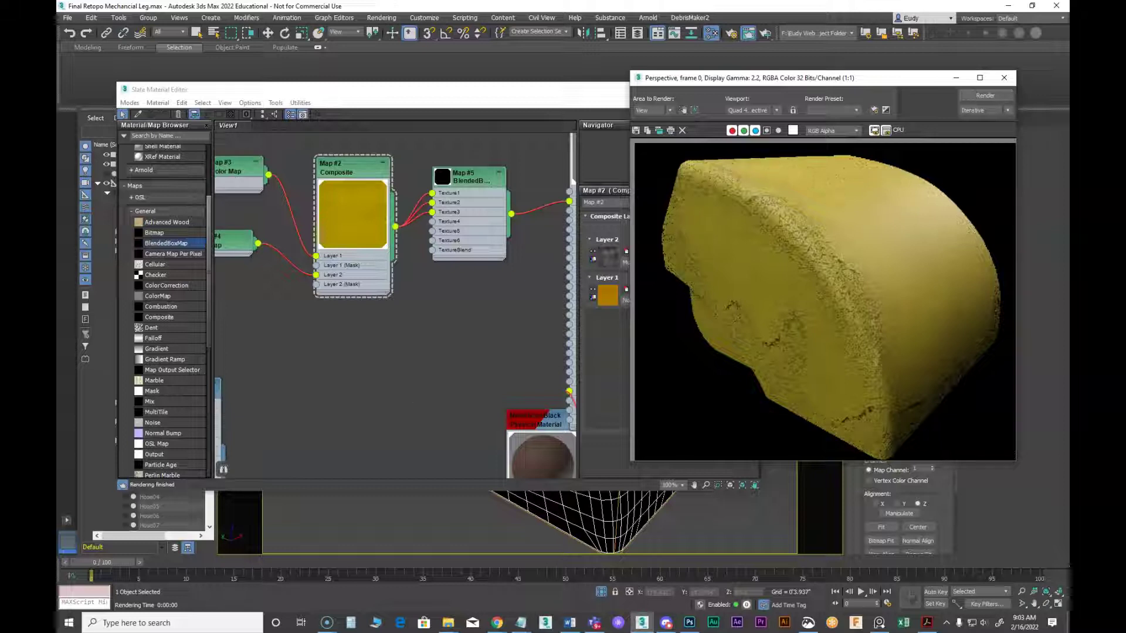
Raise the Composite's Layer 2 opacity to 84 and render the toe again
left_click(514, 280)
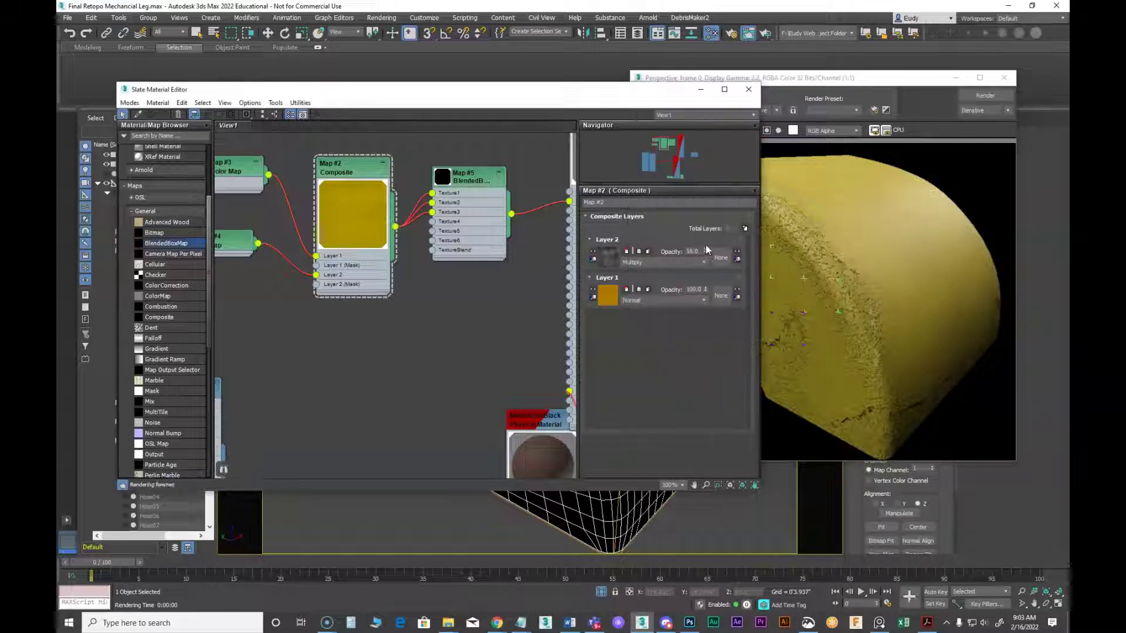
left_click_drag(705, 249, 707, 233)
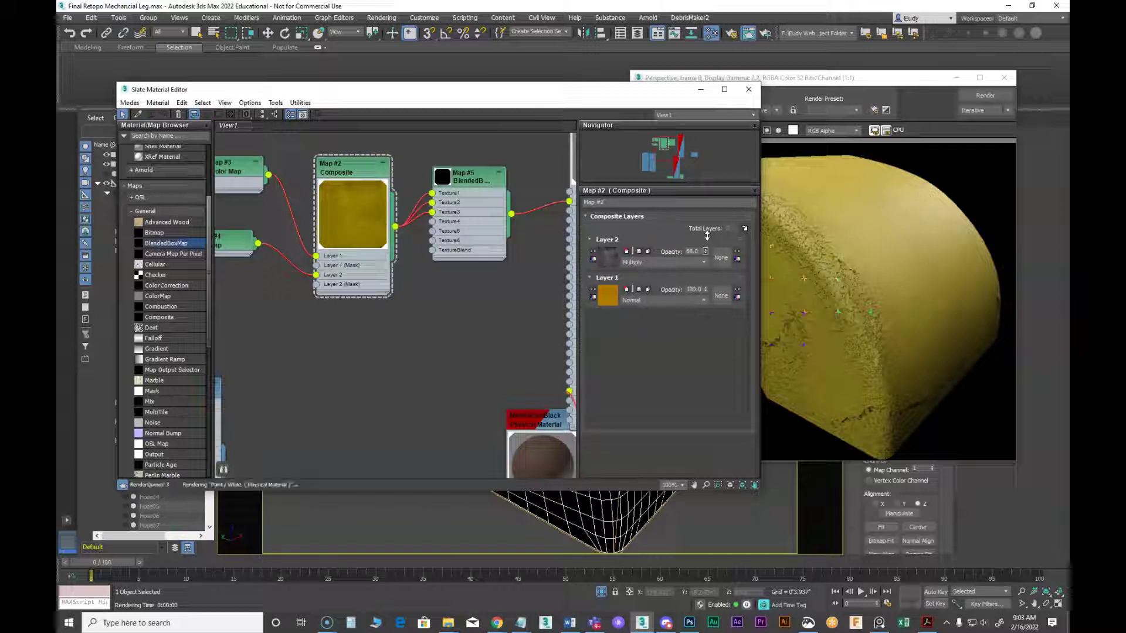
left_click(973, 99)
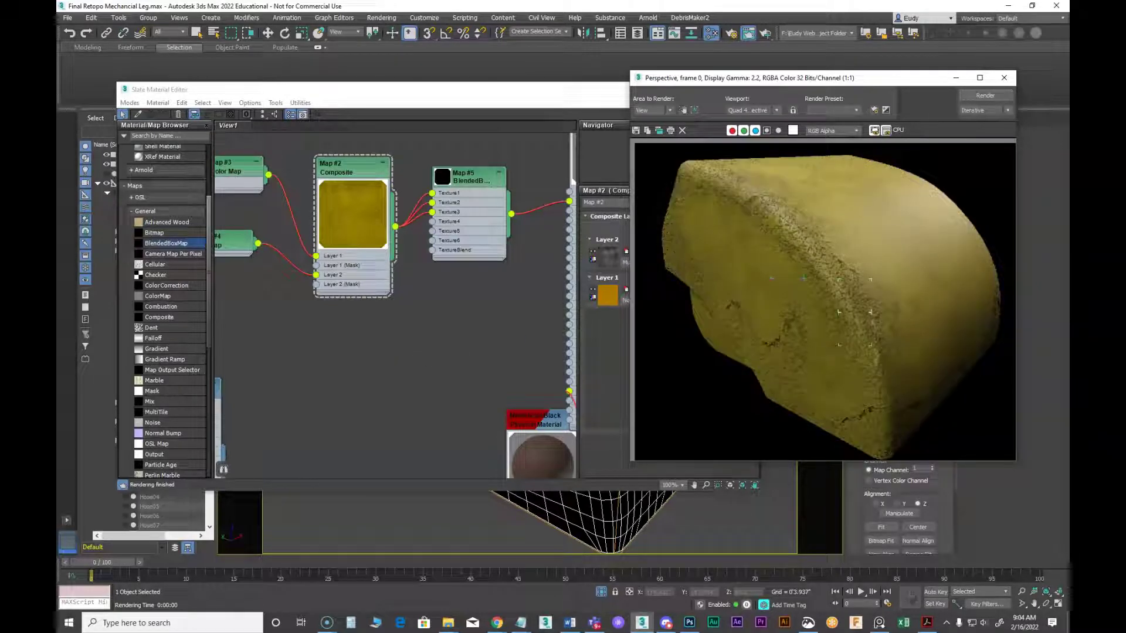
Add a third layer to the Composite map that feeds the paint's BlendedBoxMap
left_click(236, 355)
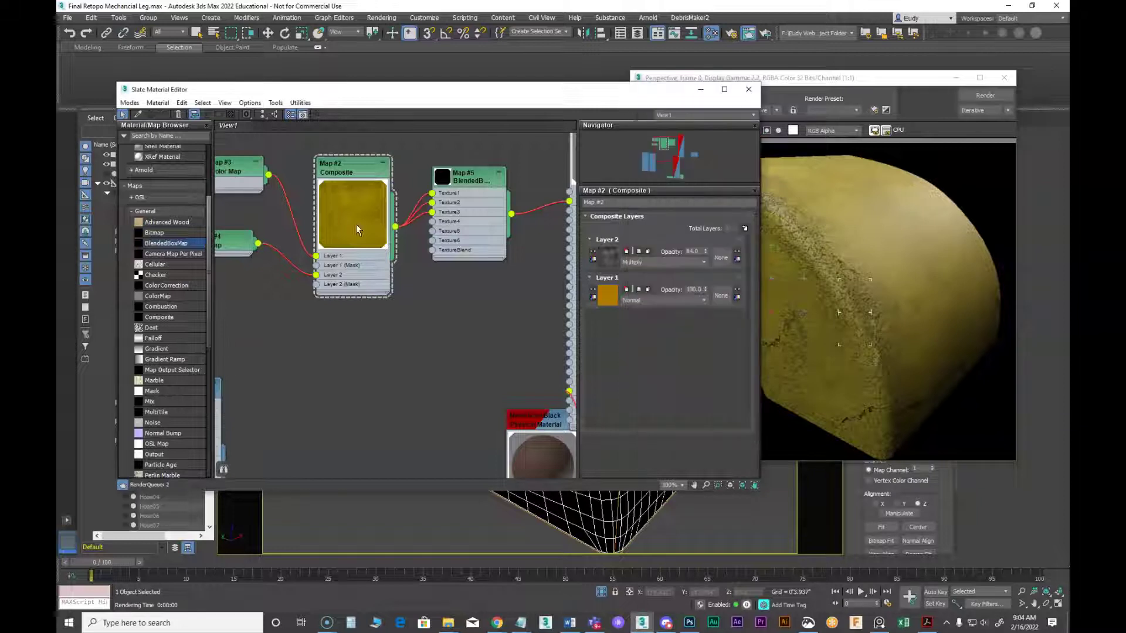
left_click(356, 175)
left_click_drag(430, 203, 431, 202)
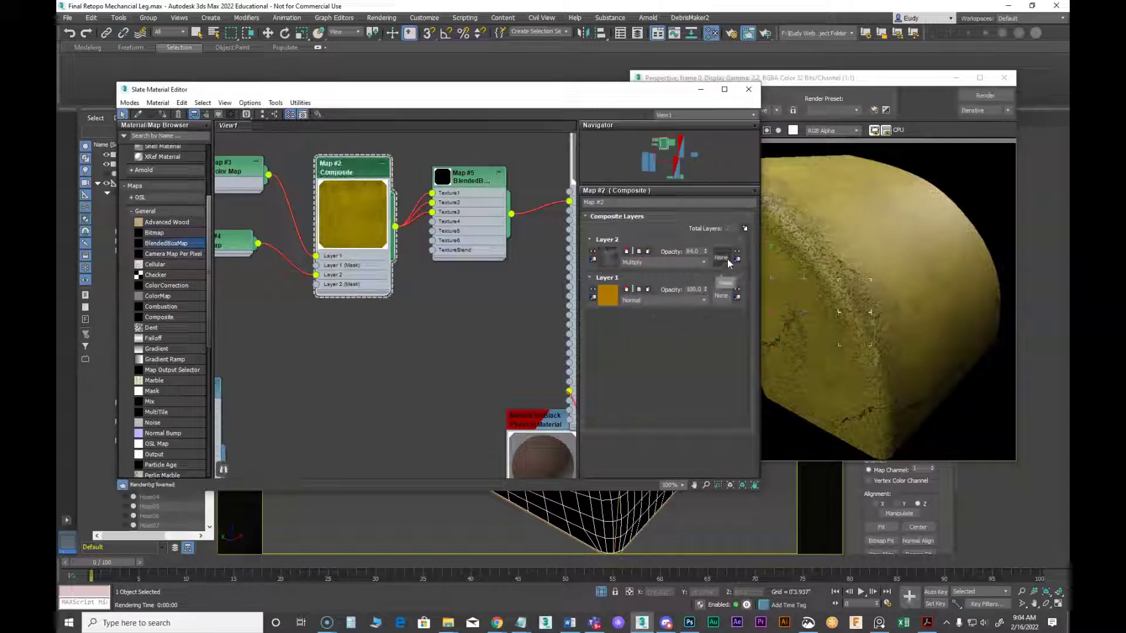
left_click(746, 228)
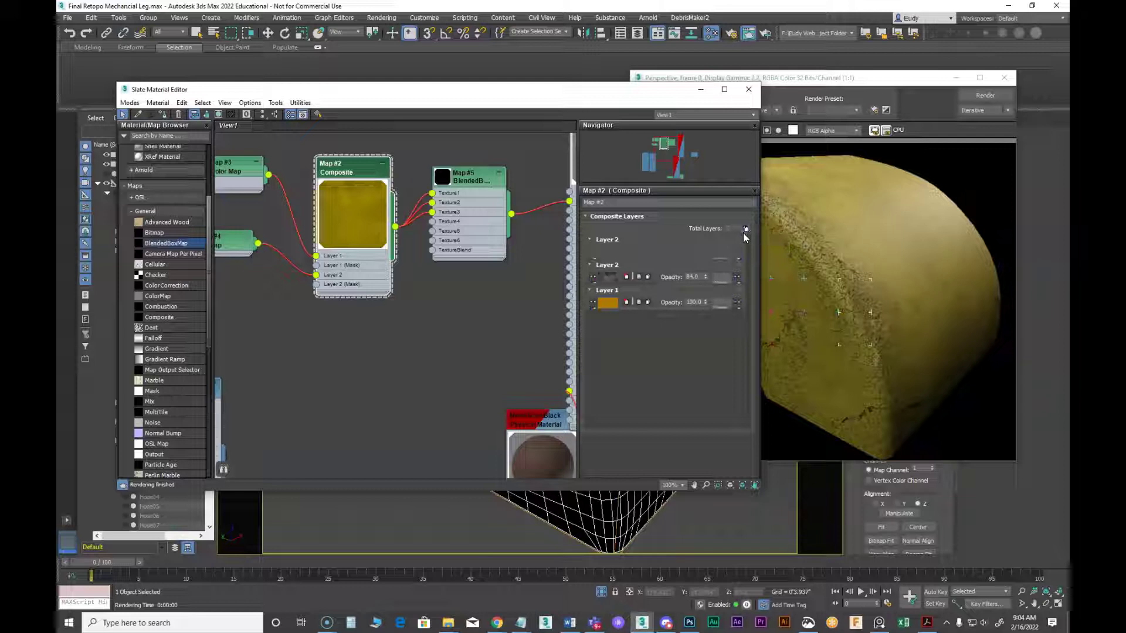
Load satin 2.jpg as a Bitmap into the Composite's Layer 3 and re-render the front toe
left_click_drag(317, 294, 266, 298)
mouse_move(305, 317)
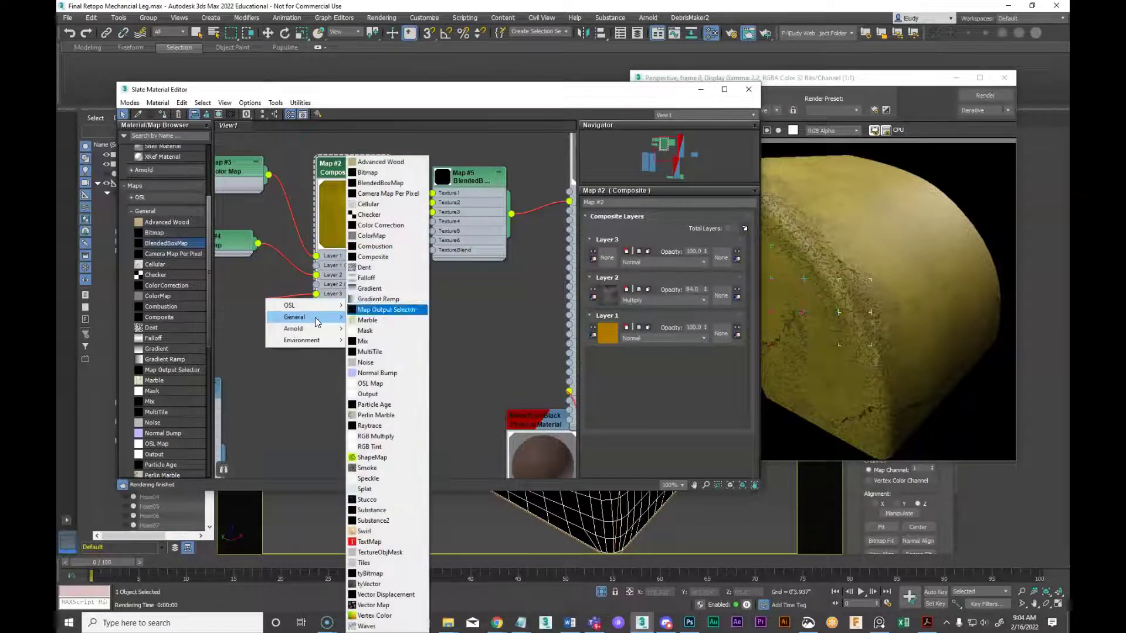
left_click(377, 174)
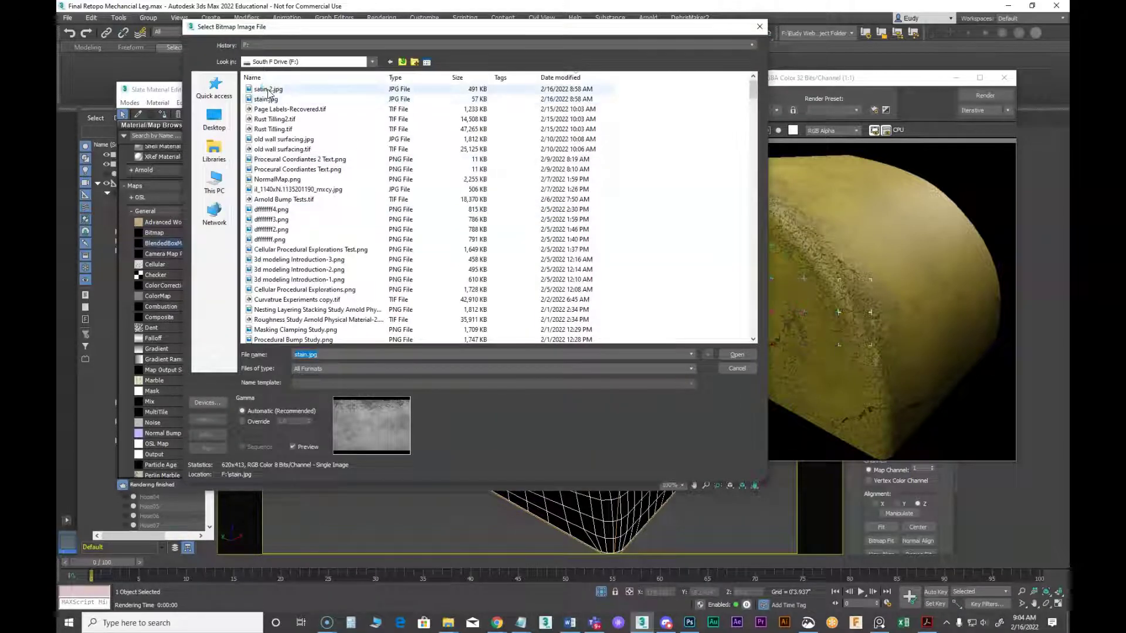
left_click(736, 356)
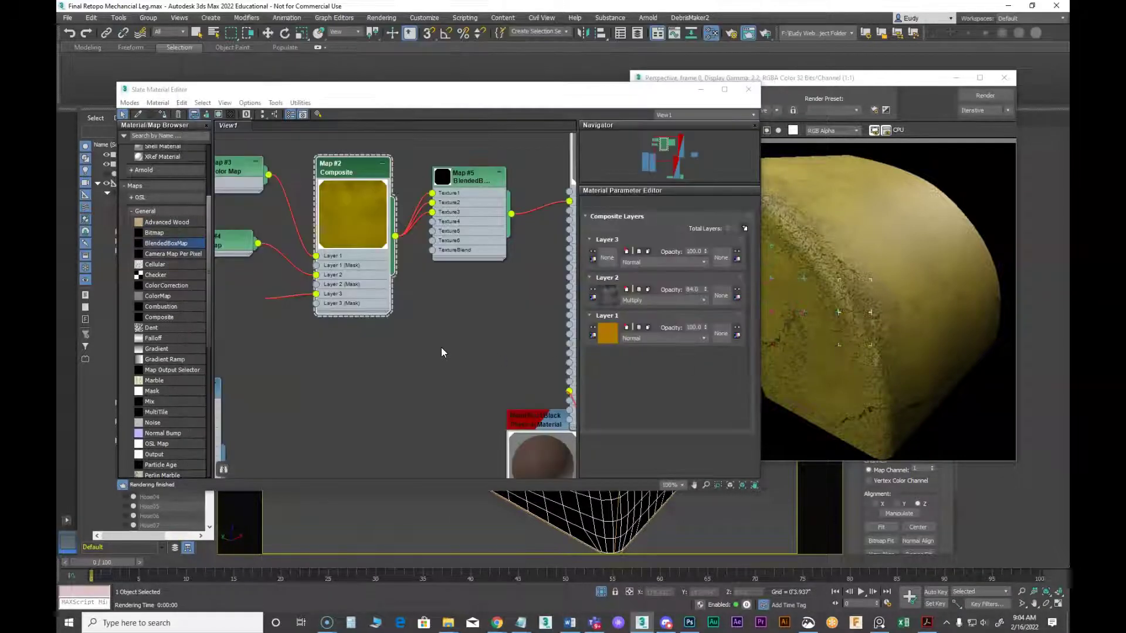
left_click_drag(262, 300, 219, 298)
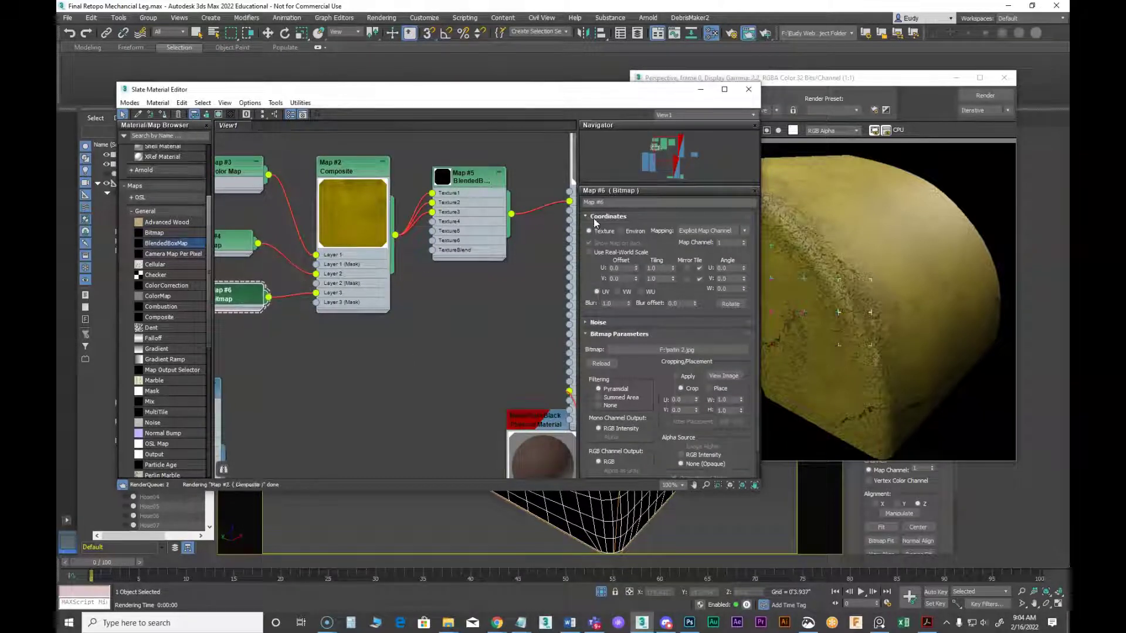
left_click(974, 97)
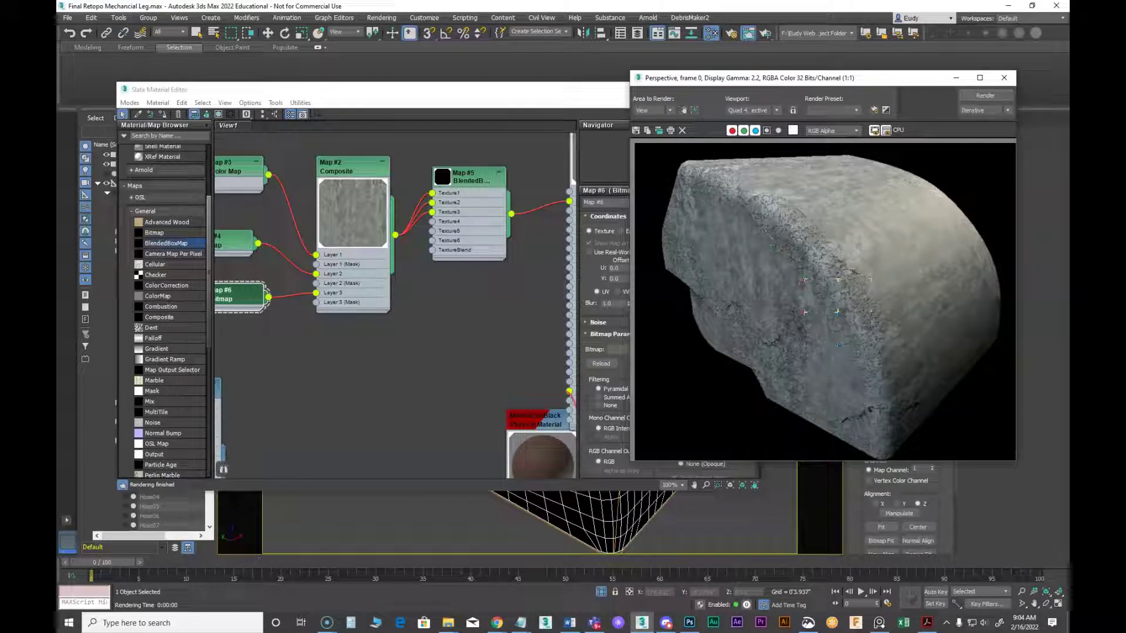
Try Subtract blending on Layer 3 of the Composite map
left_click(355, 200)
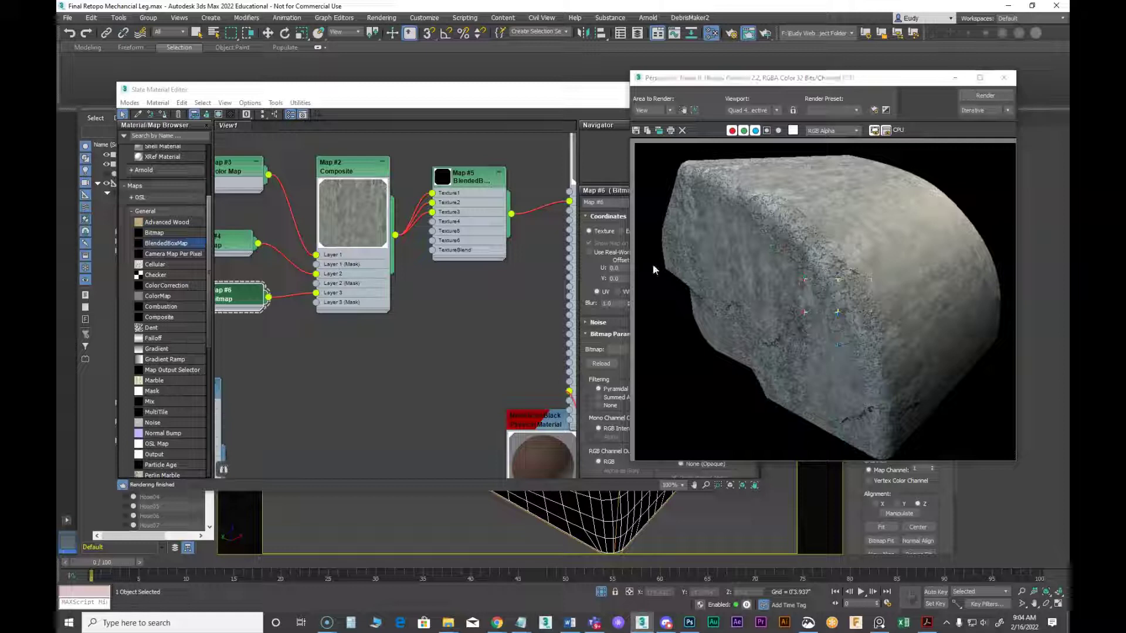
double_click(348, 178)
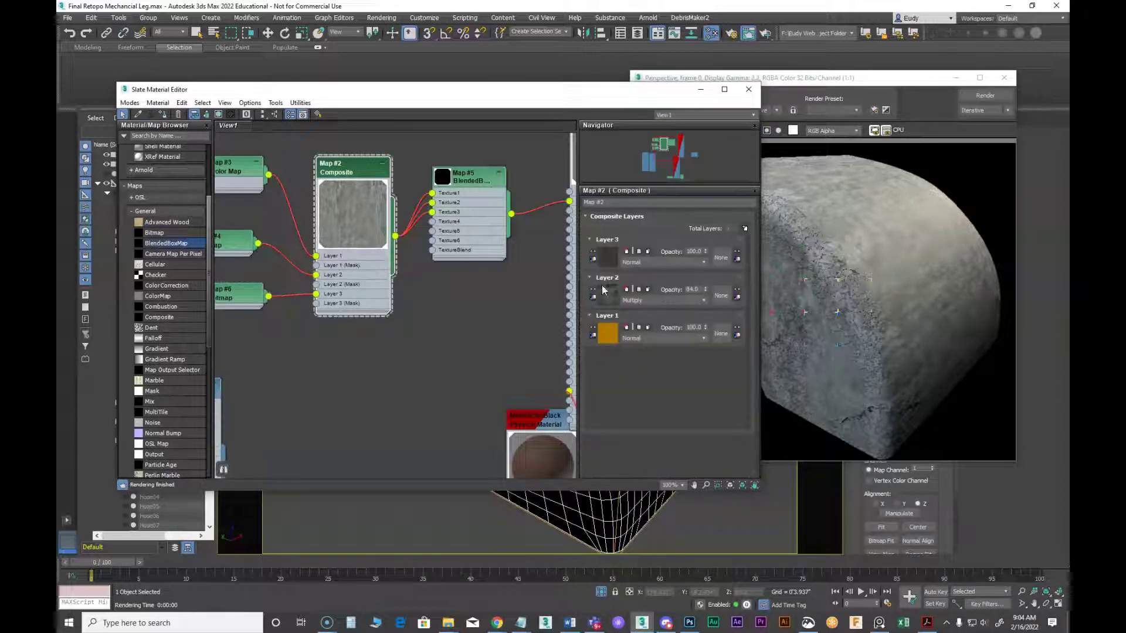
left_click(645, 262)
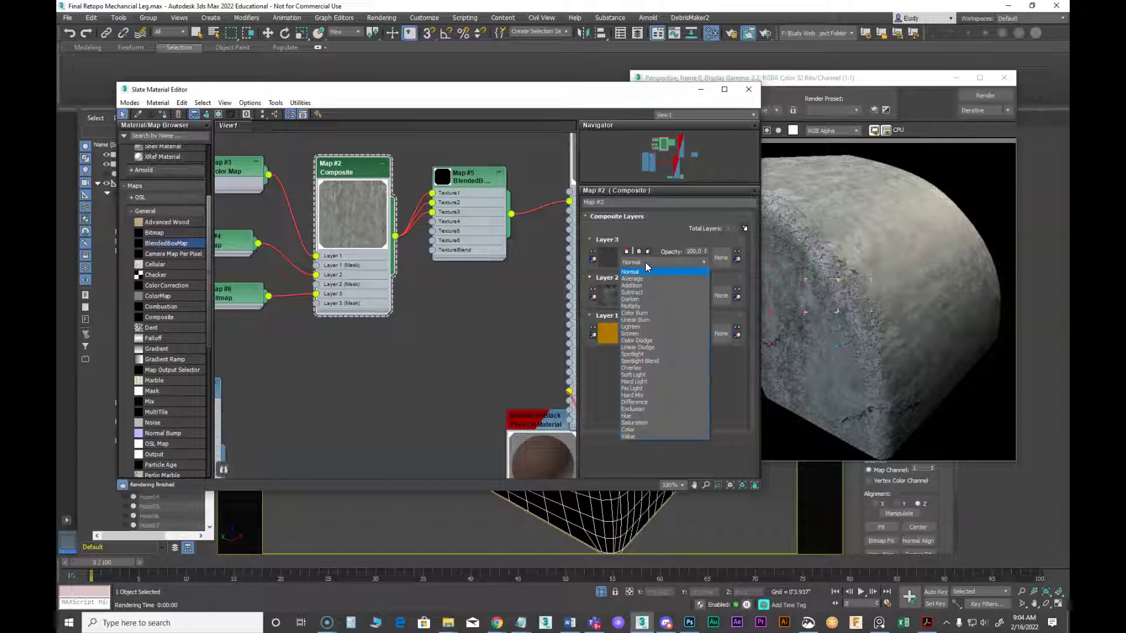
left_click(649, 293)
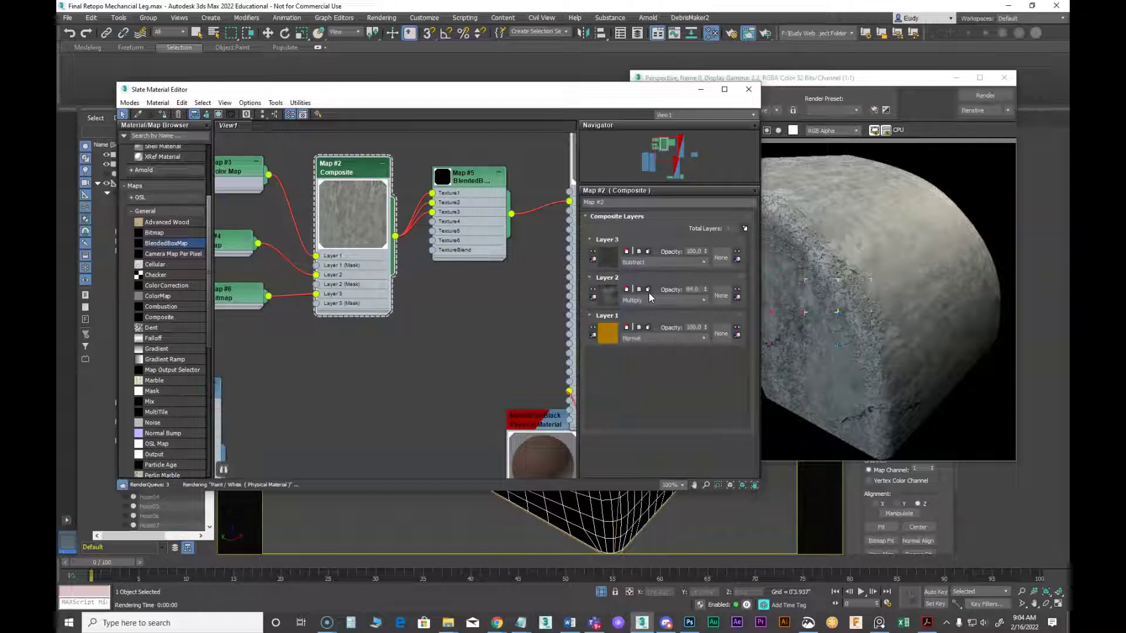
Set Layer 3 of the Composite map to Color Dodge blending and re-render the front toe
left_click(655, 261)
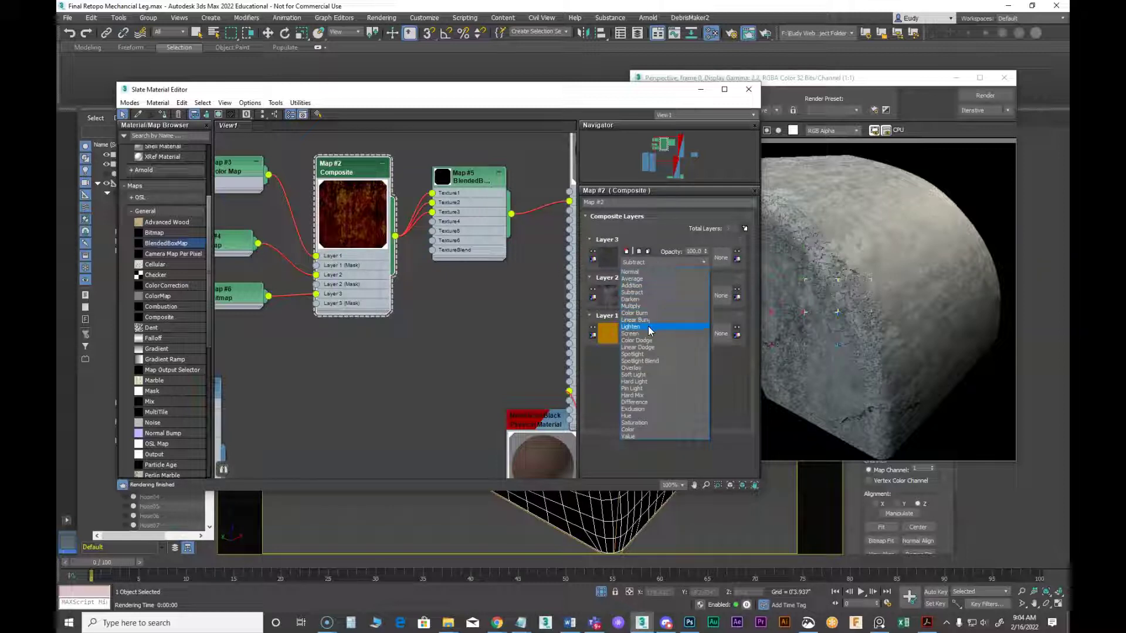
left_click(650, 341)
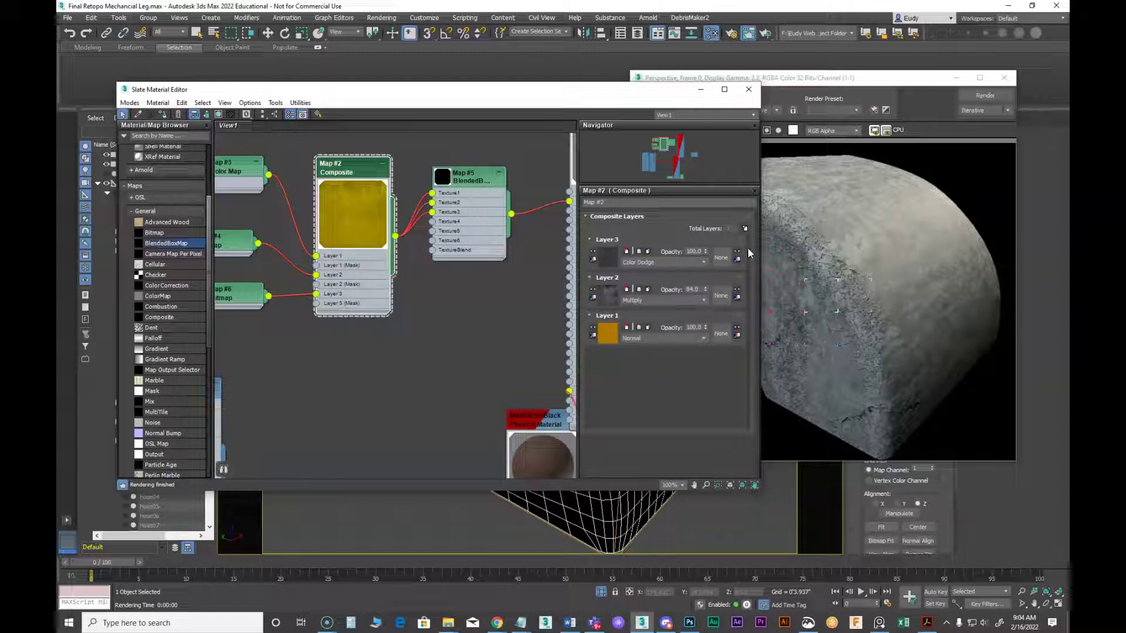
left_click(990, 97)
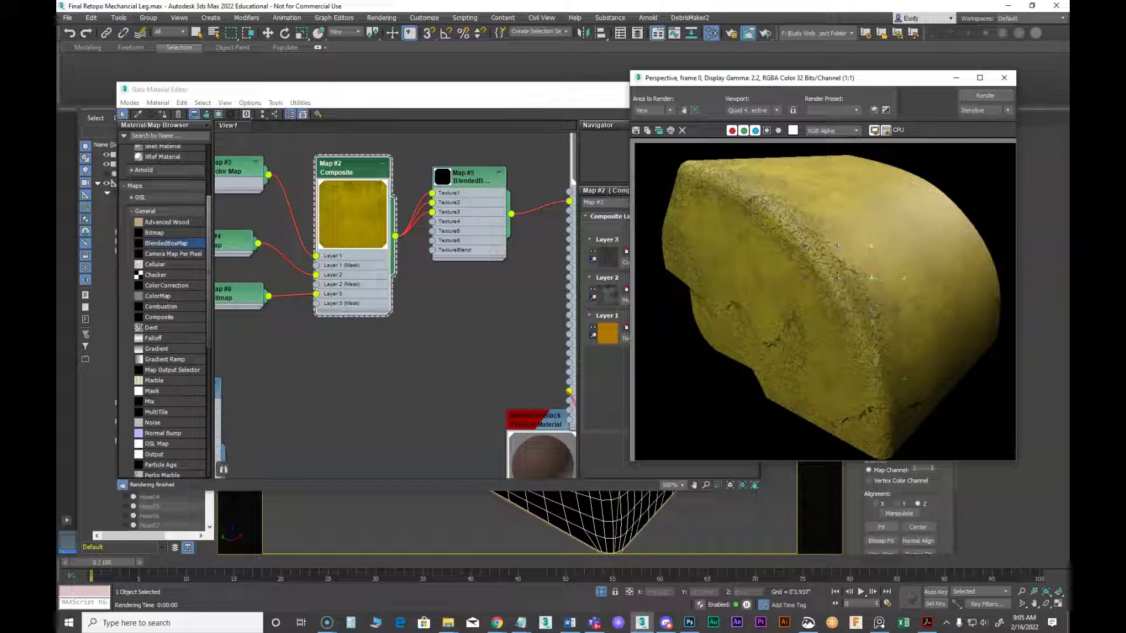
Assign the Blend material to the selected front toe and re-render it
left_click(560, 294)
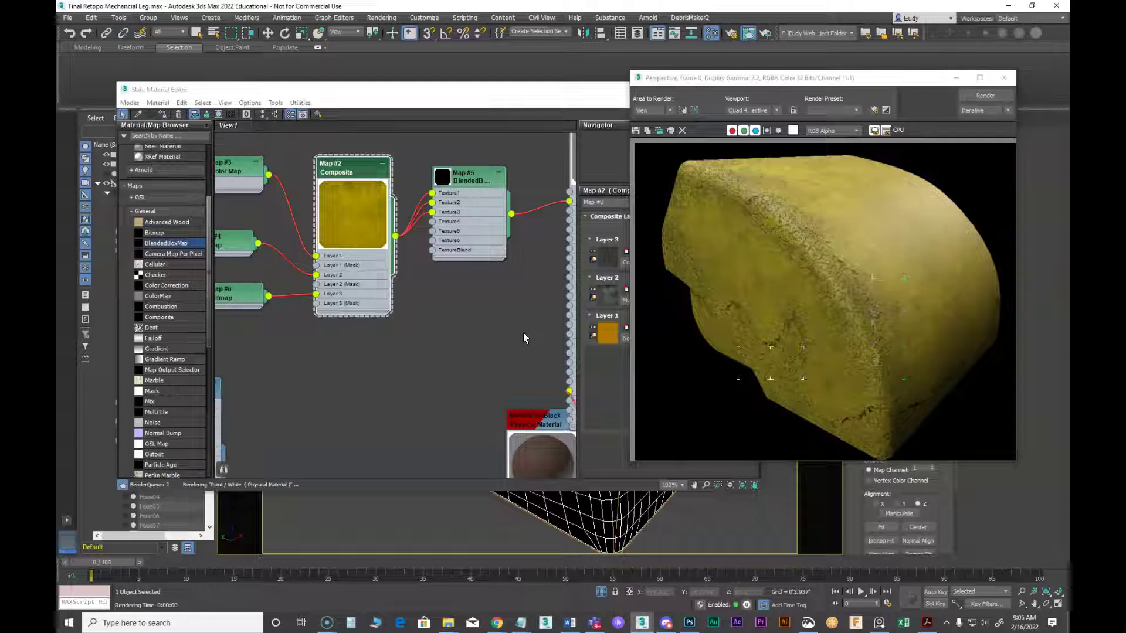
middle_click_drag(542, 298, 305, 261)
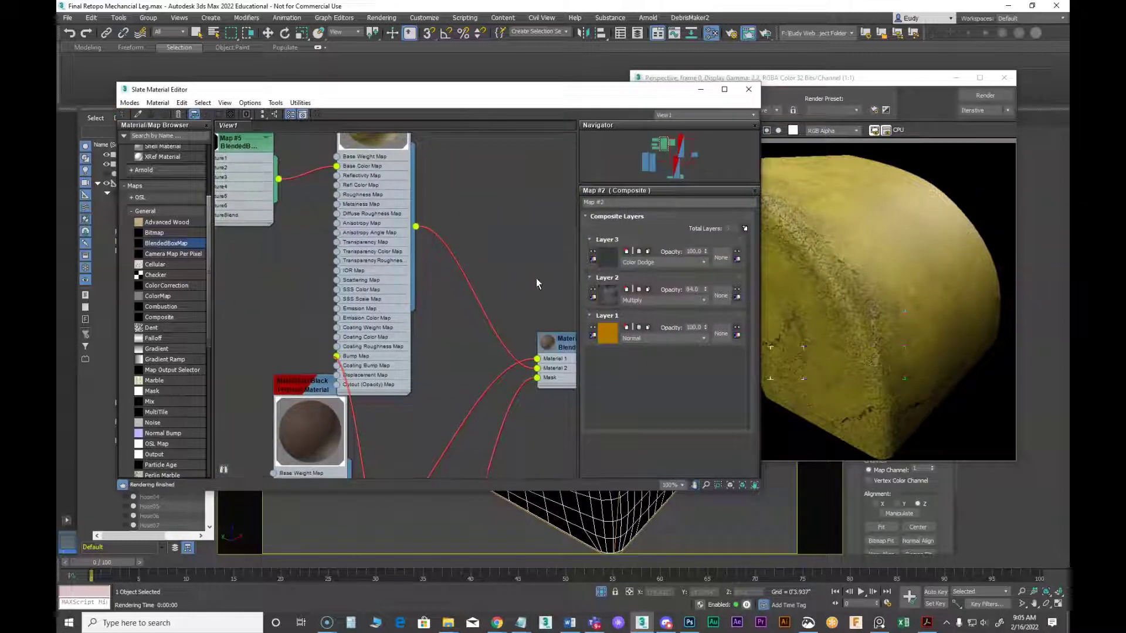
middle_click_drag(536, 278, 441, 212)
double_click(476, 277)
right_click(476, 277)
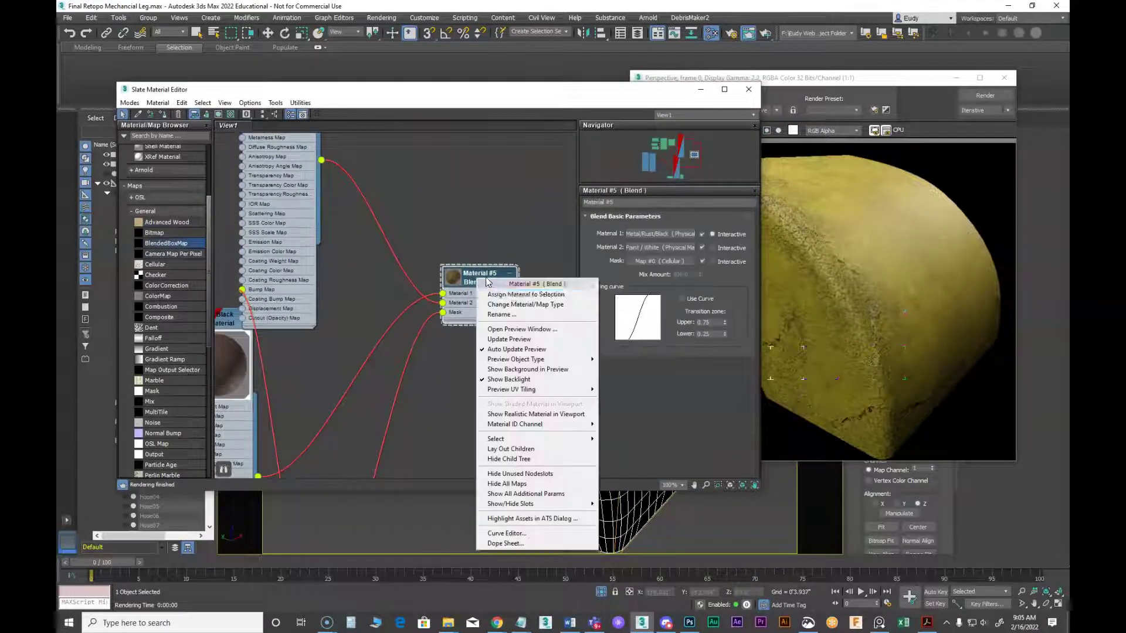
left_click(512, 296)
left_click(931, 118)
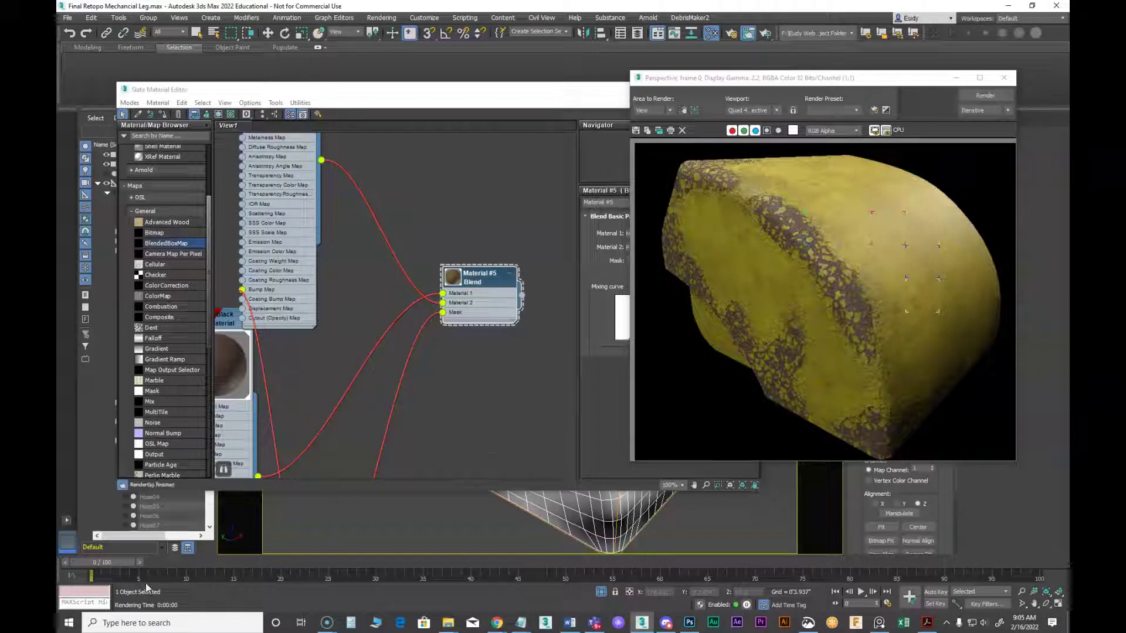
Move the Ground material node away to clear space beside the Metal/Rust/Black material in the node graph
left_click(462, 391)
middle_click_drag(334, 335, 430, 261)
scroll(480, 319, "down", 2)
scroll(476, 326, "down", 1)
scroll(434, 296, "down", 1)
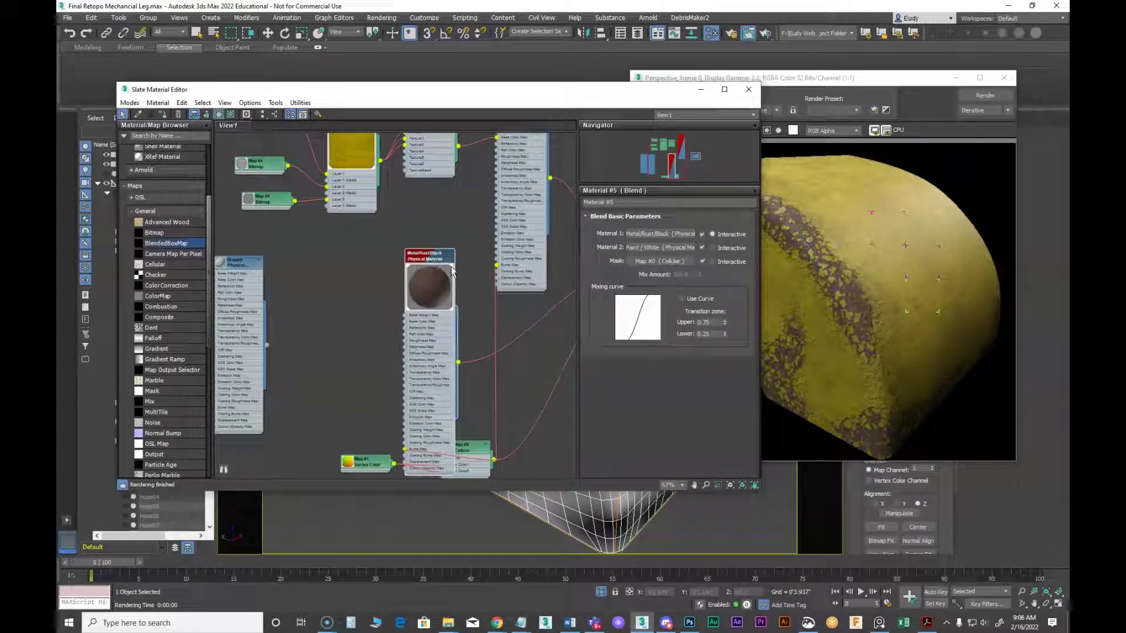
left_click(477, 269)
right_click(429, 262)
left_click(463, 265)
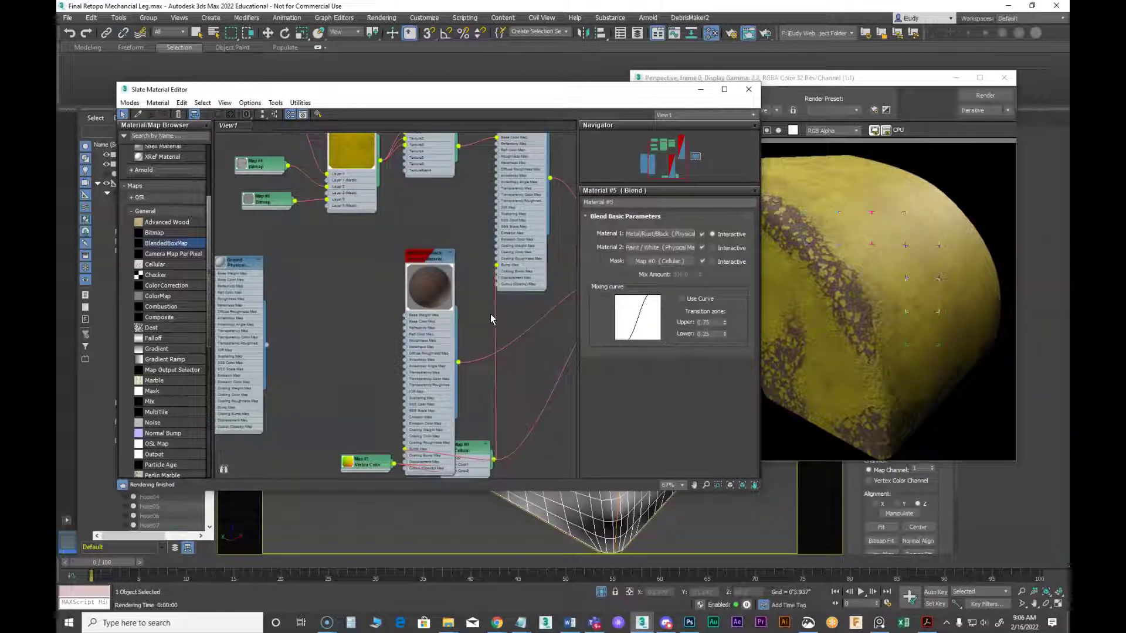
middle_click_drag(368, 336, 413, 352)
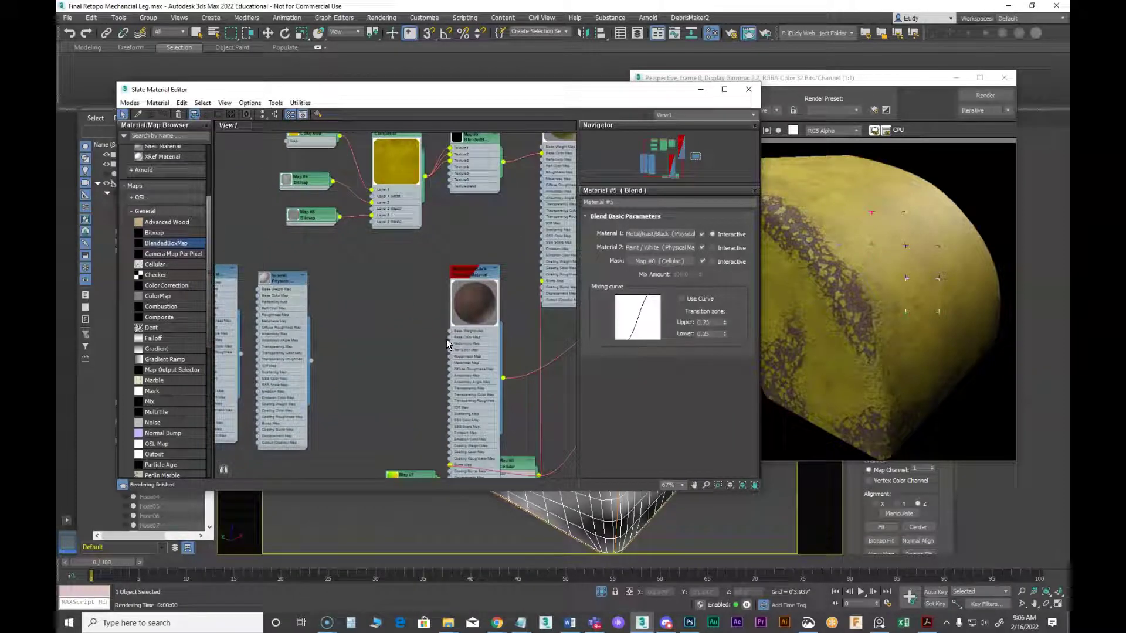
left_click_drag(296, 291, 255, 385)
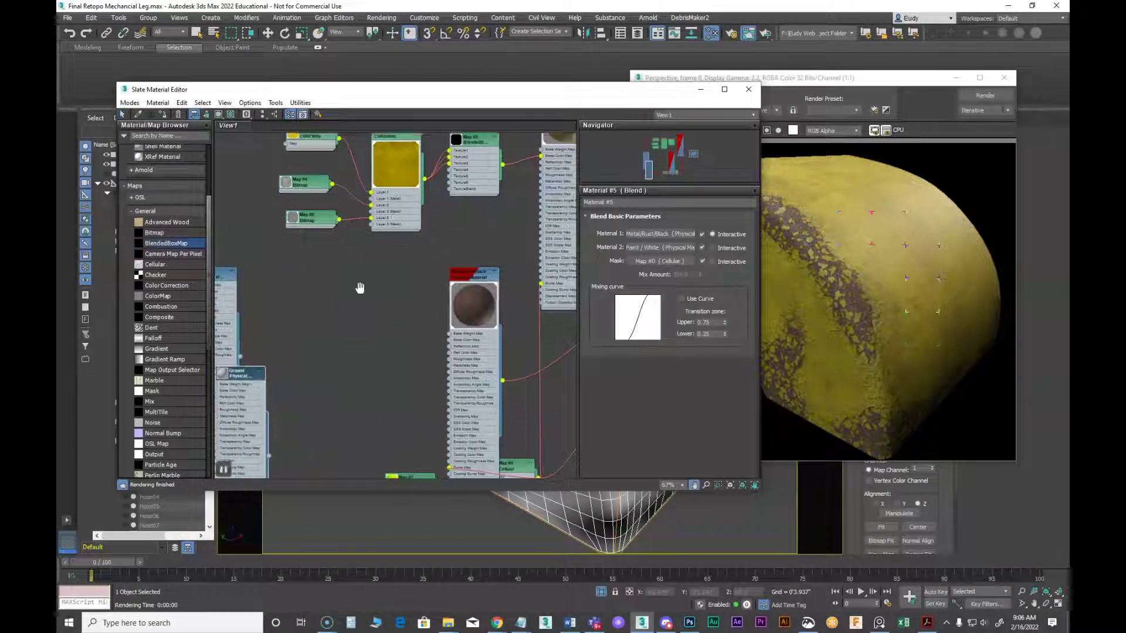
middle_click_drag(360, 289, 357, 339)
Duplicate the paint's Color Map, both Bitmaps, Composite and BlendedBoxMap nodes next to the Metal/Rust/Black material
left_click_drag(261, 153, 417, 301)
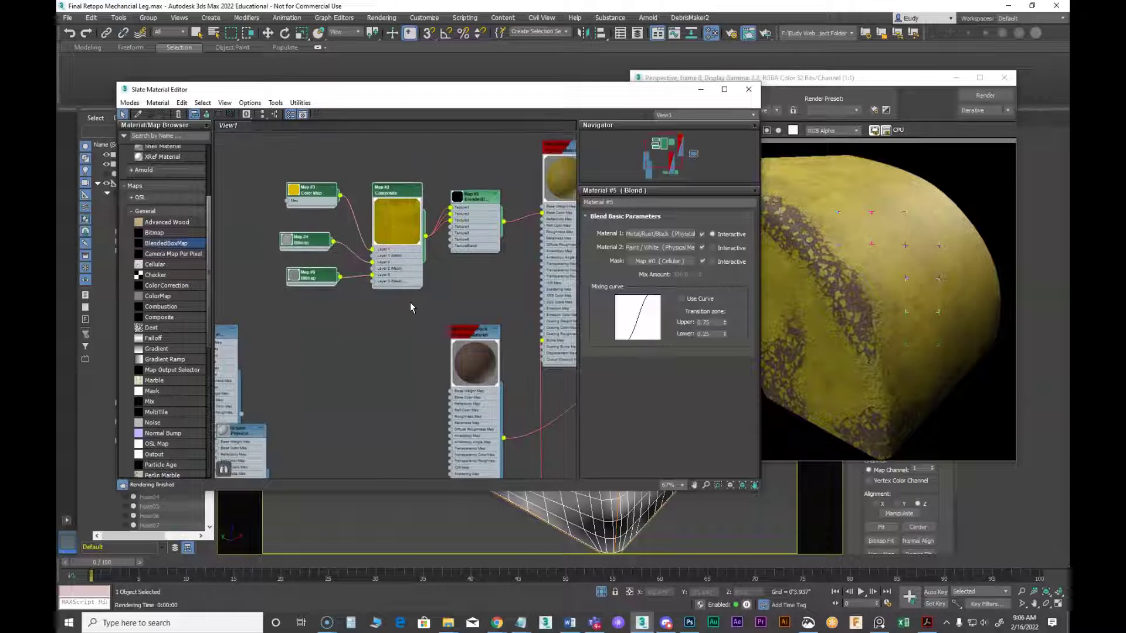
left_click(272, 187)
left_click_drag(244, 166, 492, 291)
mouse_move(481, 197)
left_mouse_down("shift")
mouse_move(397, 295)
mouse_move(401, 382)
left_mouse_up("shift")
Move the overlapping material nodes aside and connect the duplicated BlendedBoxMap to the Metal/Rust/Black material's Base Color Map
middle_click_drag(402, 320, 558, 240)
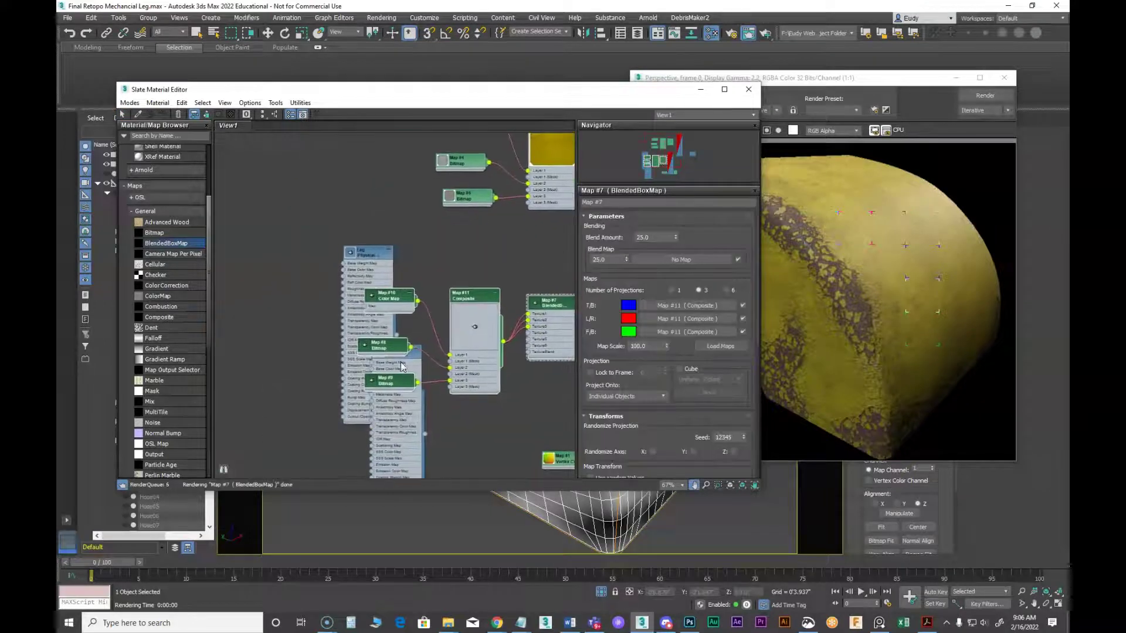
left_click_drag(378, 256, 155, 257)
left_click_drag(414, 352, 245, 383)
middle_click_drag(516, 269, 414, 251)
left_click_drag(478, 307, 502, 299)
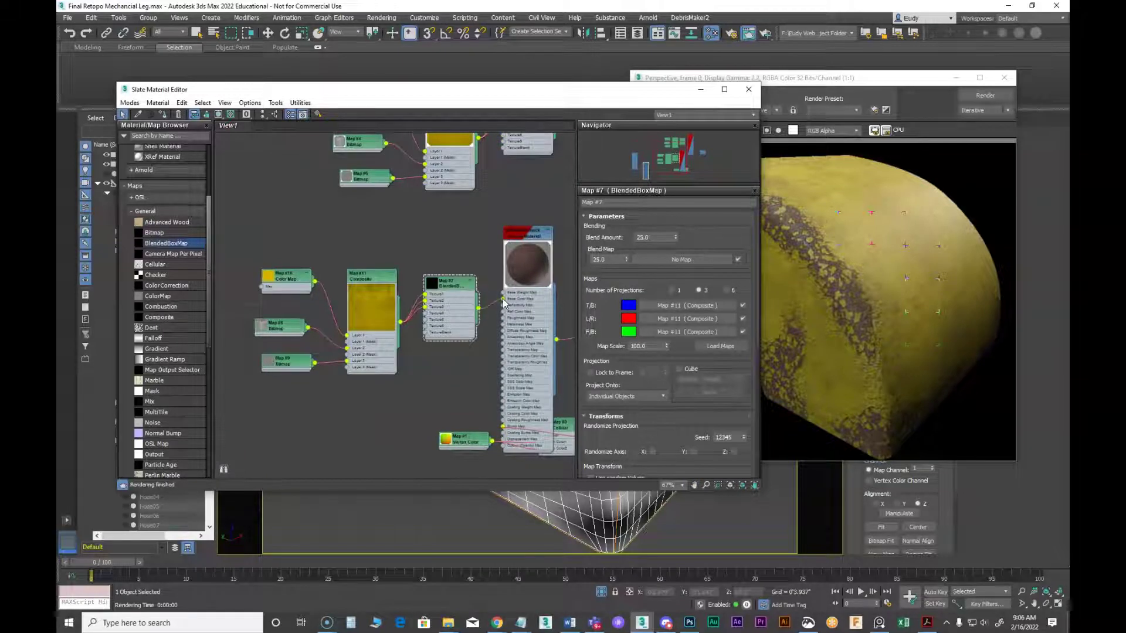
Copy the Metal/Rust/Black material's base color into the duplicated Color Map's solid color
double_click(284, 277)
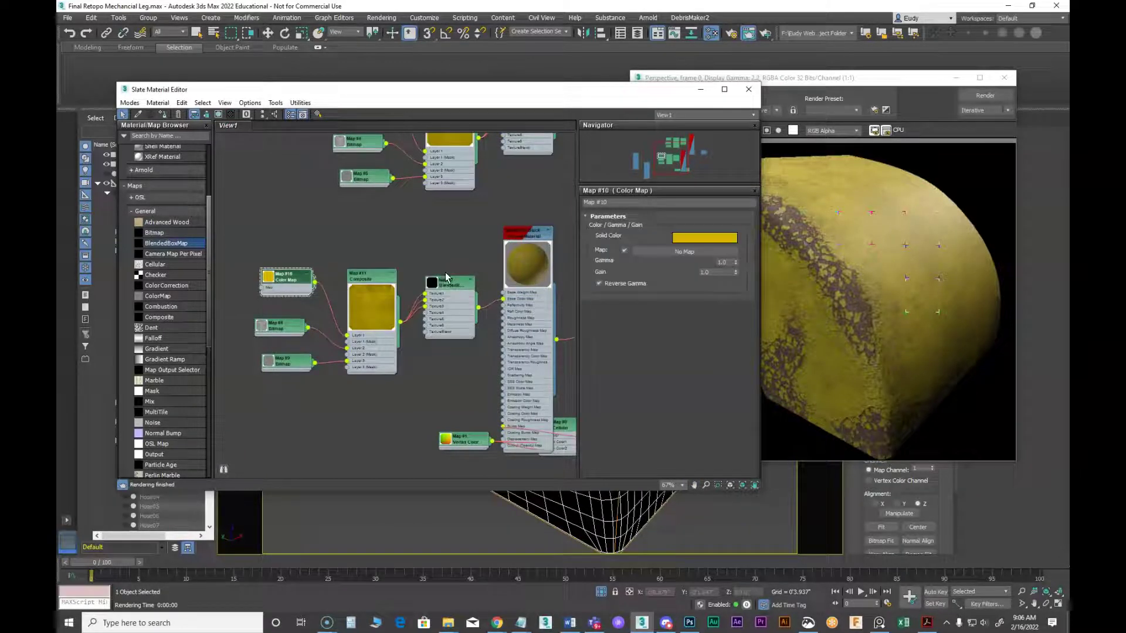
double_click(530, 241)
right_click(635, 324)
left_click(669, 333)
double_click(294, 279)
right_click(686, 251)
left_click(713, 257)
Replace the image of the duplicated Composite's Layer 2 Bitmap with Seamless-Rust-Texture.jpg
double_click(287, 327)
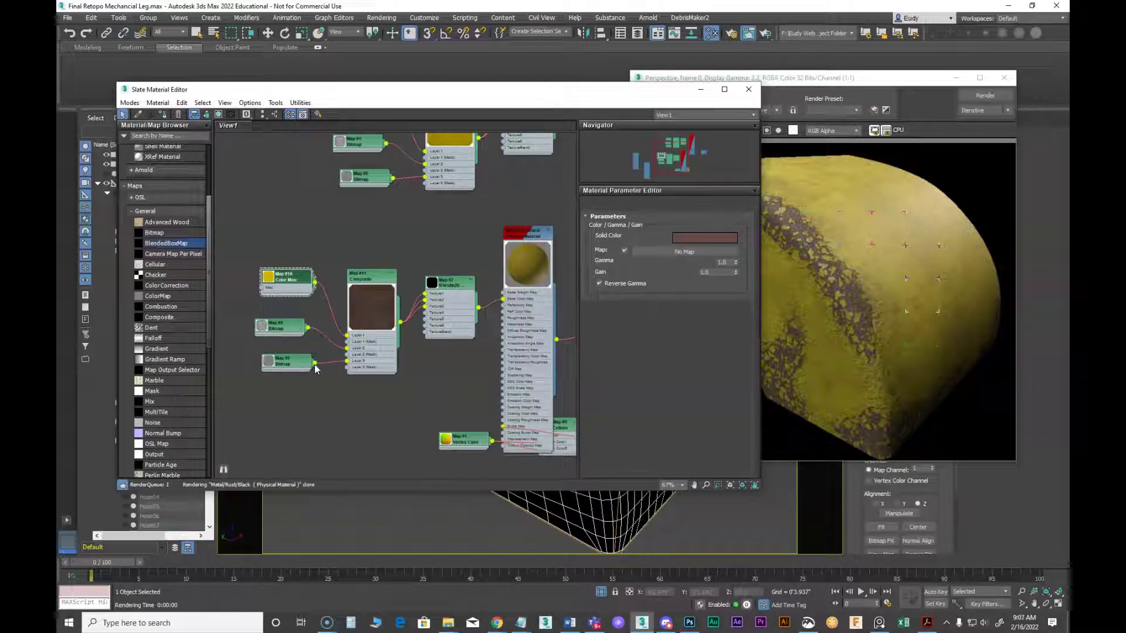
double_click(371, 287)
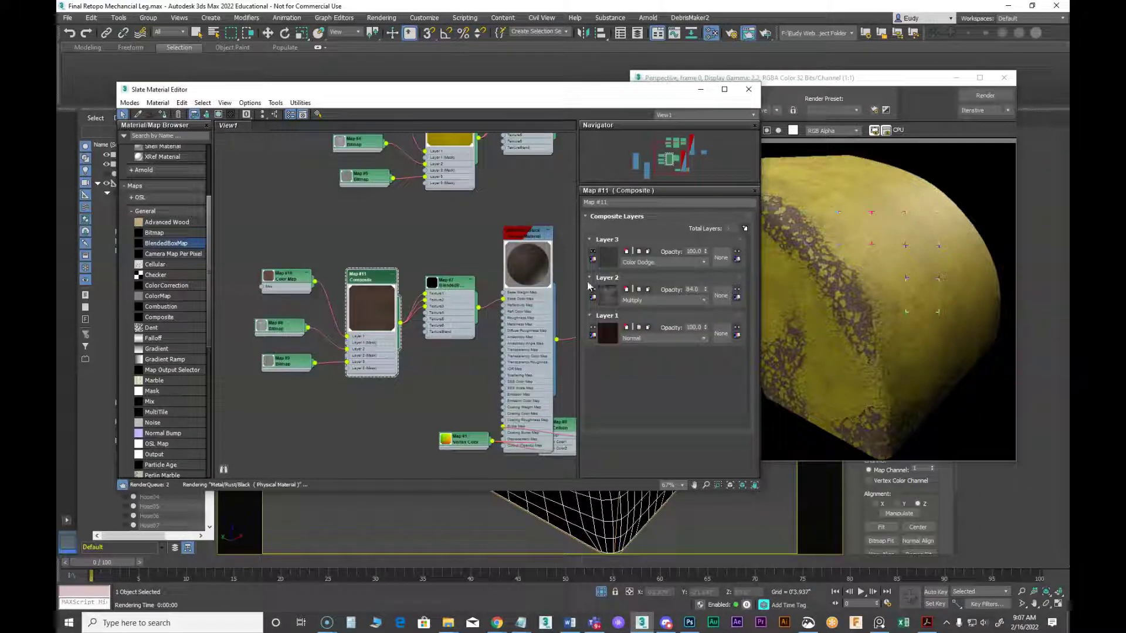
double_click(285, 327)
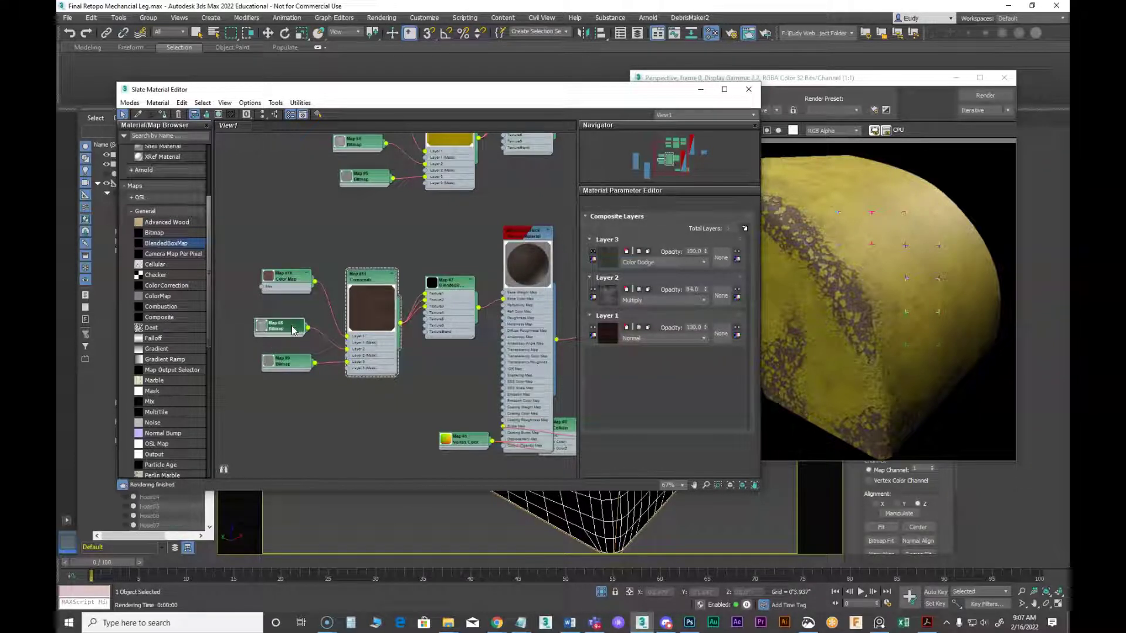
left_click(680, 350)
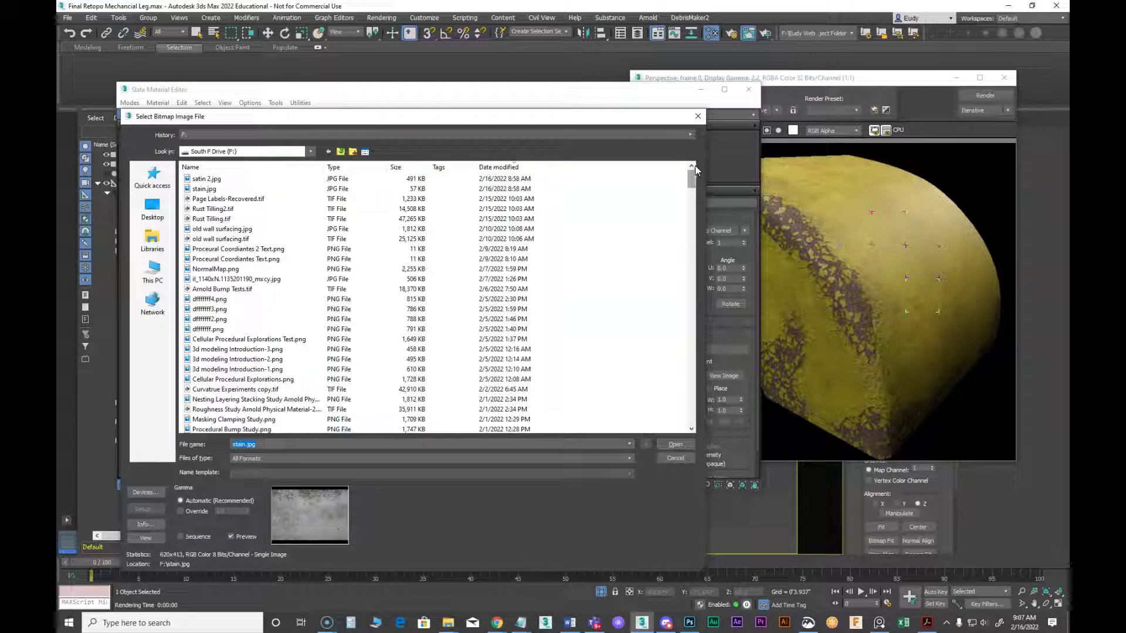
right_click(579, 189)
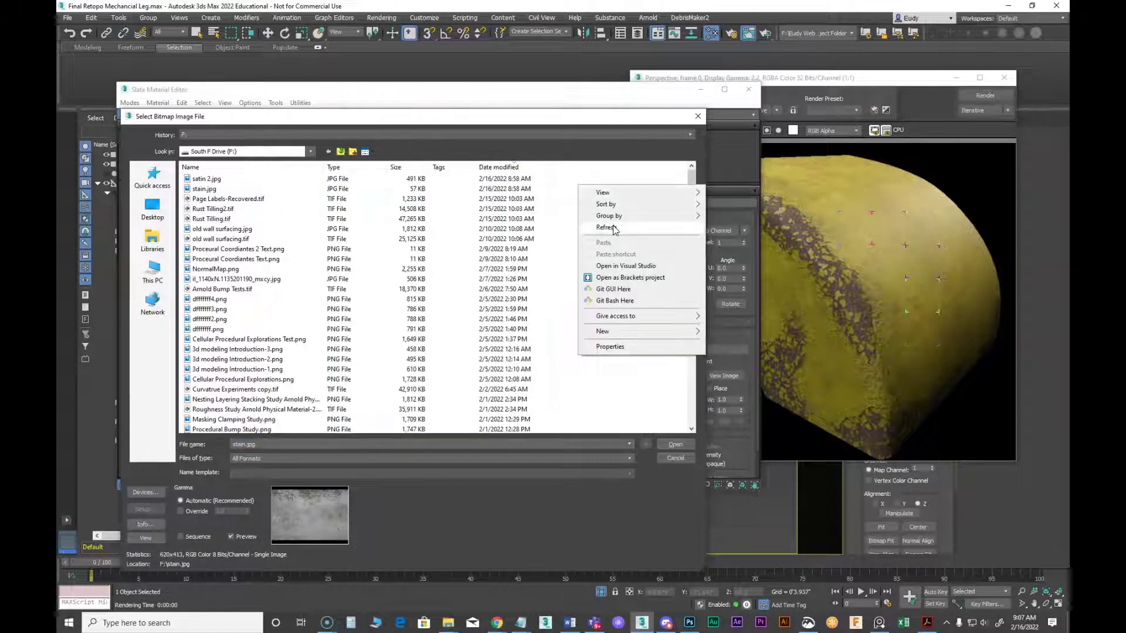
left_click(616, 230)
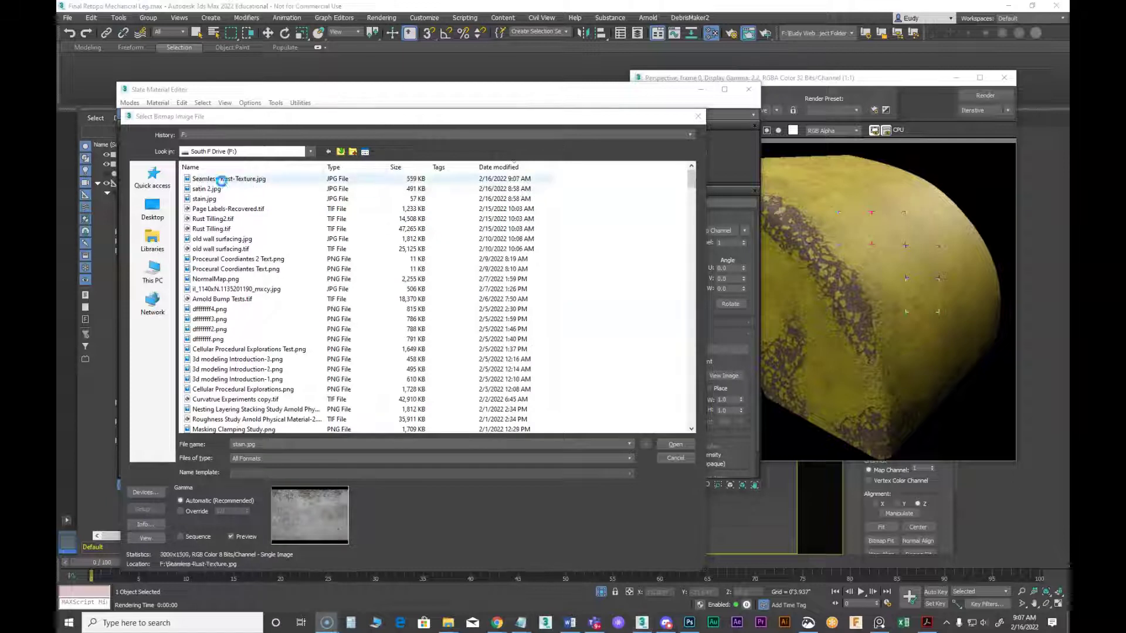
left_click(223, 178)
left_click(676, 445)
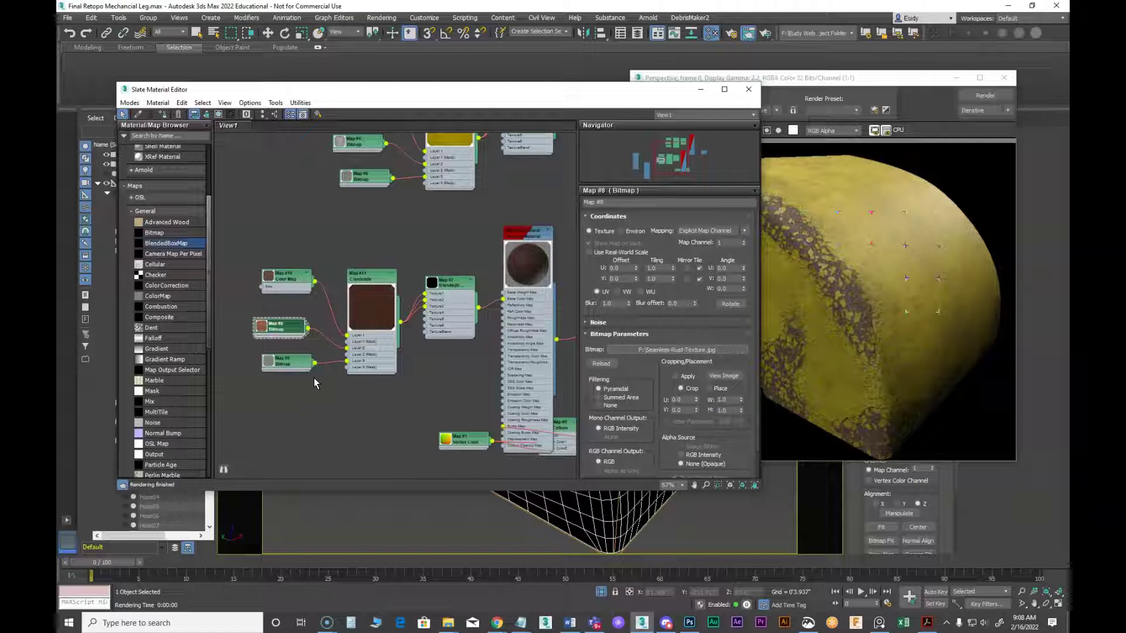
Render the perspective view to check the rust texture on the front toe, keeping the node graph visible
left_click_drag(624, 110, 505, 72)
left_click(970, 93)
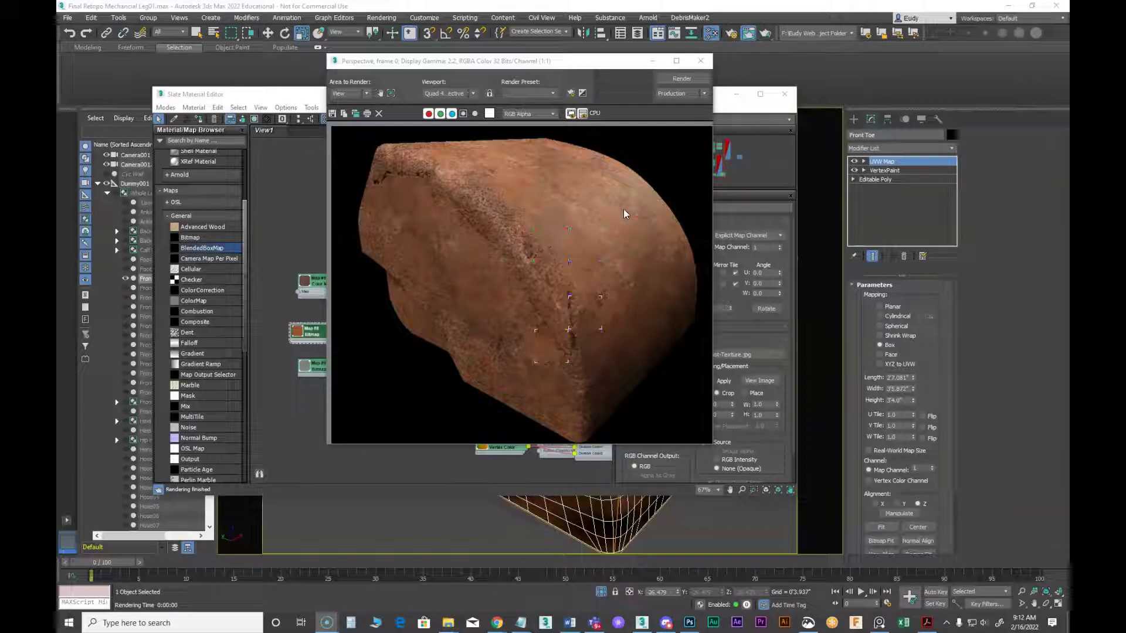
left_click_drag(536, 67, 601, 372)
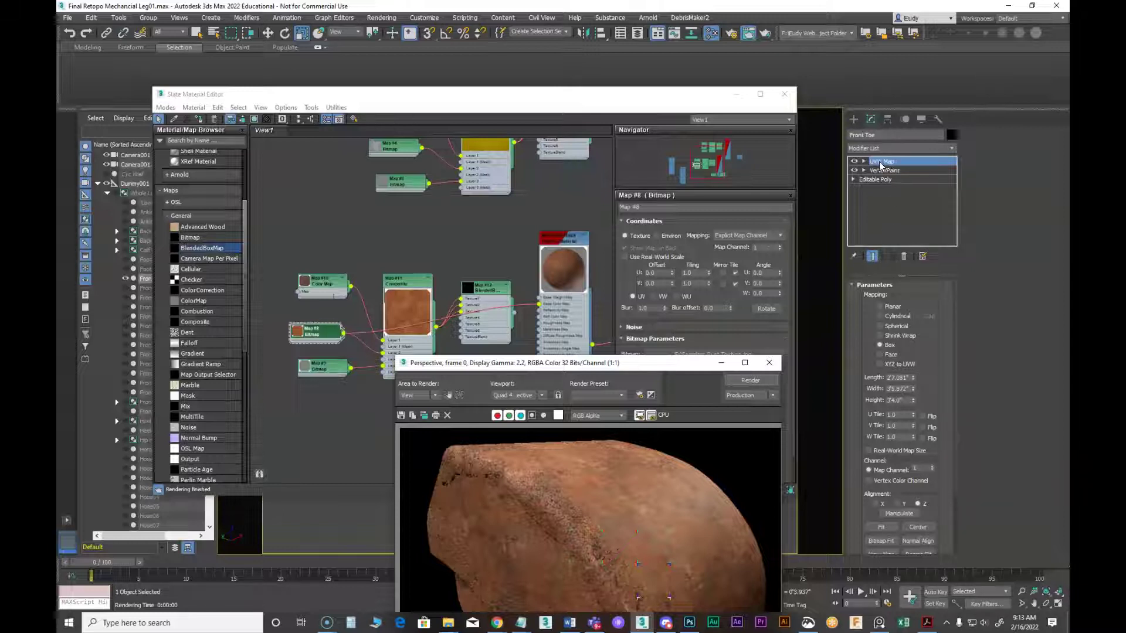
Rename the Front Toe's UVW Map modifier to "UVW Paint Stain 1"
left_click(398, 185)
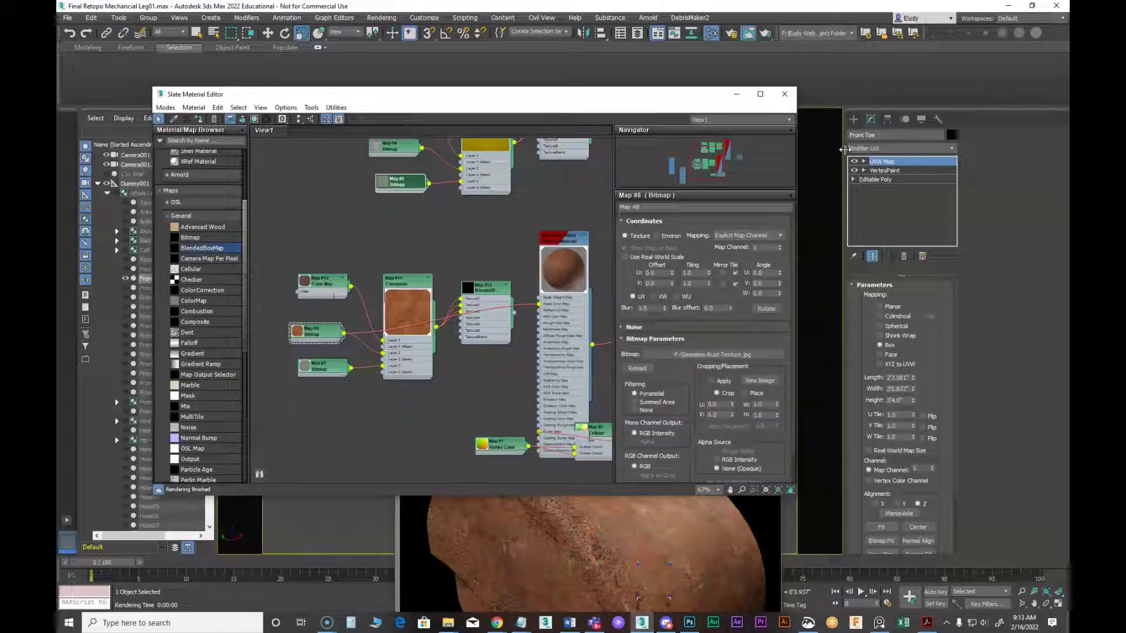
right_click(889, 164)
left_click(890, 168)
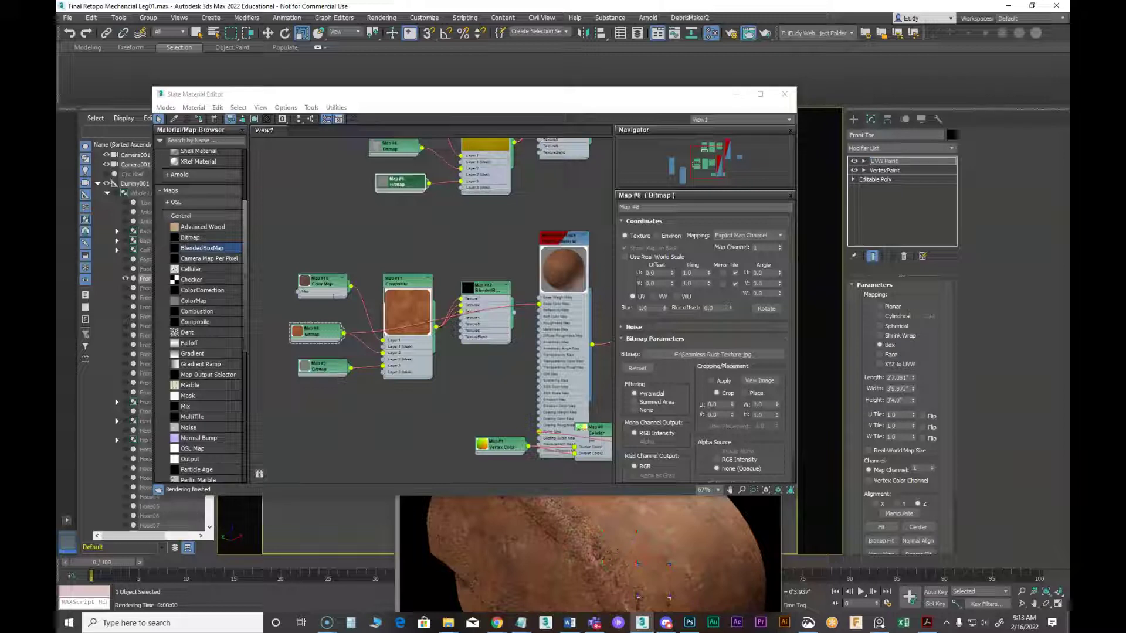
key("Return")
Copy the UVW Paint Stain 1 modifier and paste the duplicate above it in the Front Toe's modifier stack
right_click(895, 160)
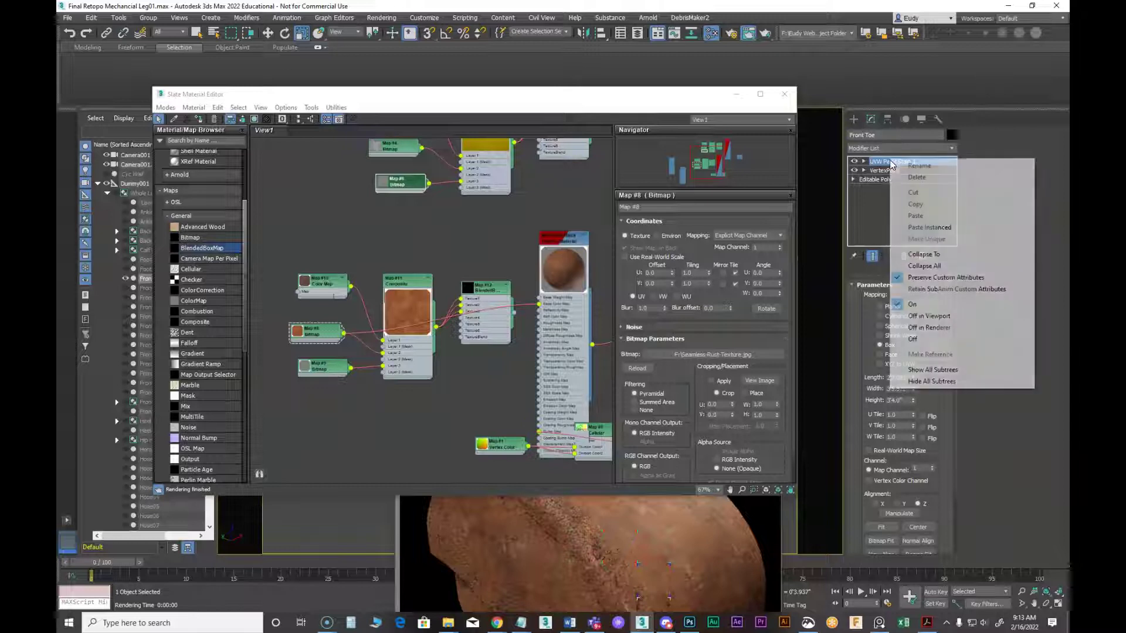
left_click(907, 171)
right_click(907, 171)
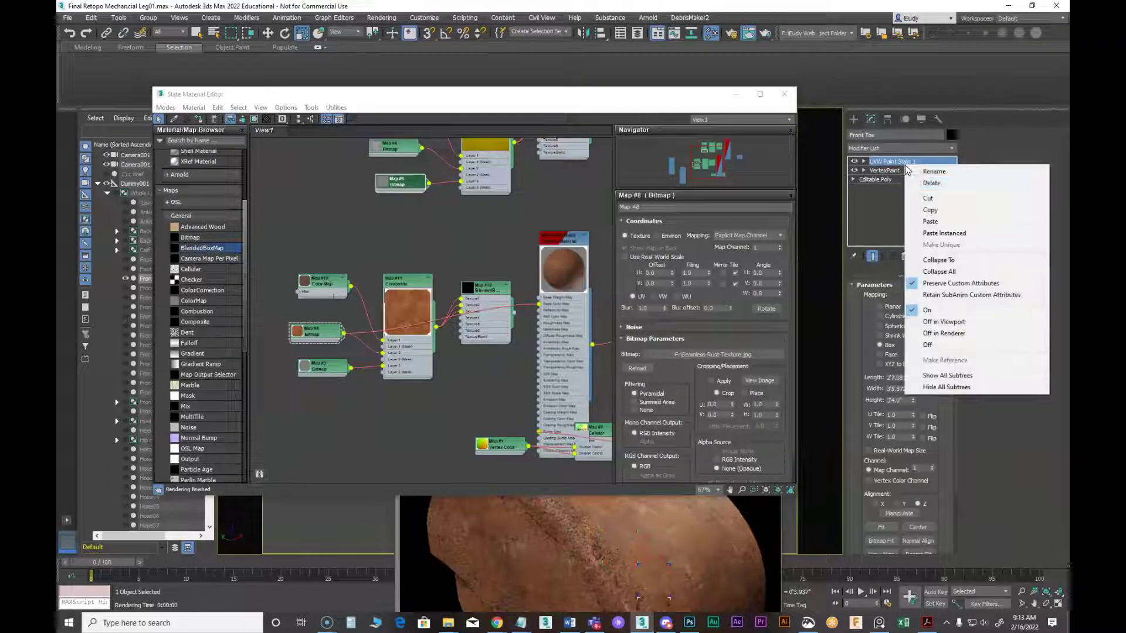
left_click(932, 222)
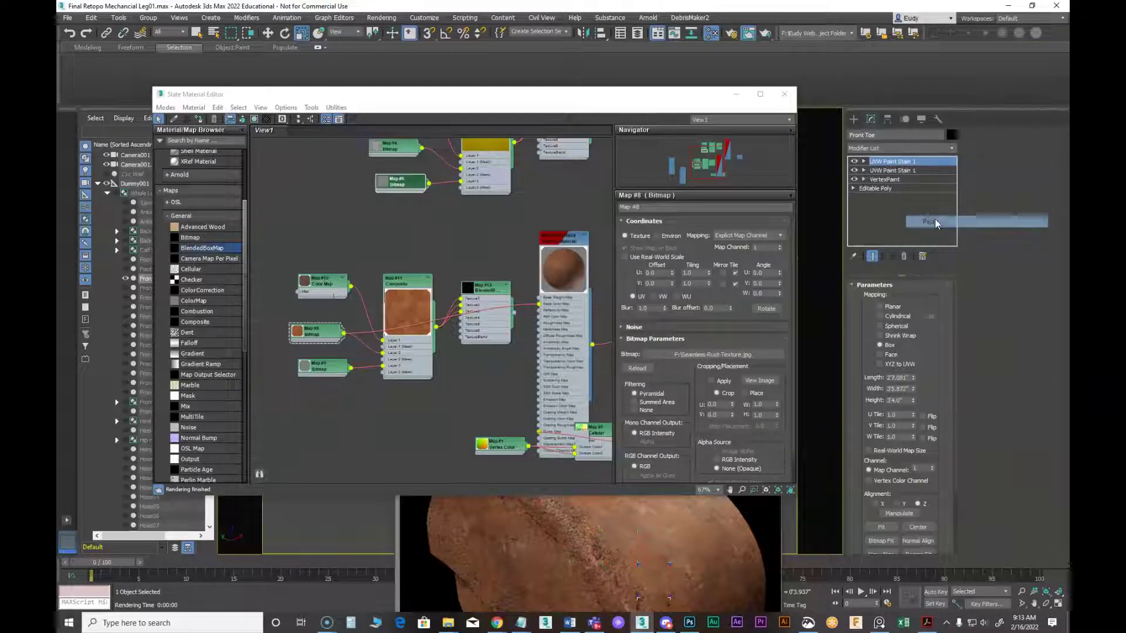
Rename the pasted modifier "UVW Rust Stain 2" and set both it and the rust Bitmap to map channel 2
right_click(892, 166)
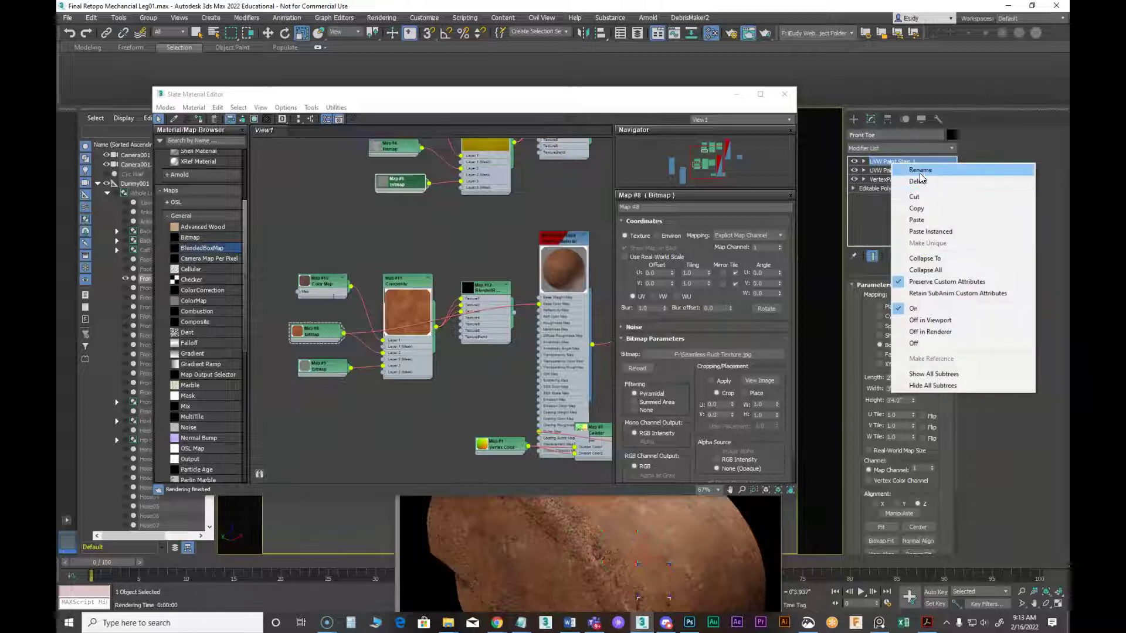
left_click(920, 169)
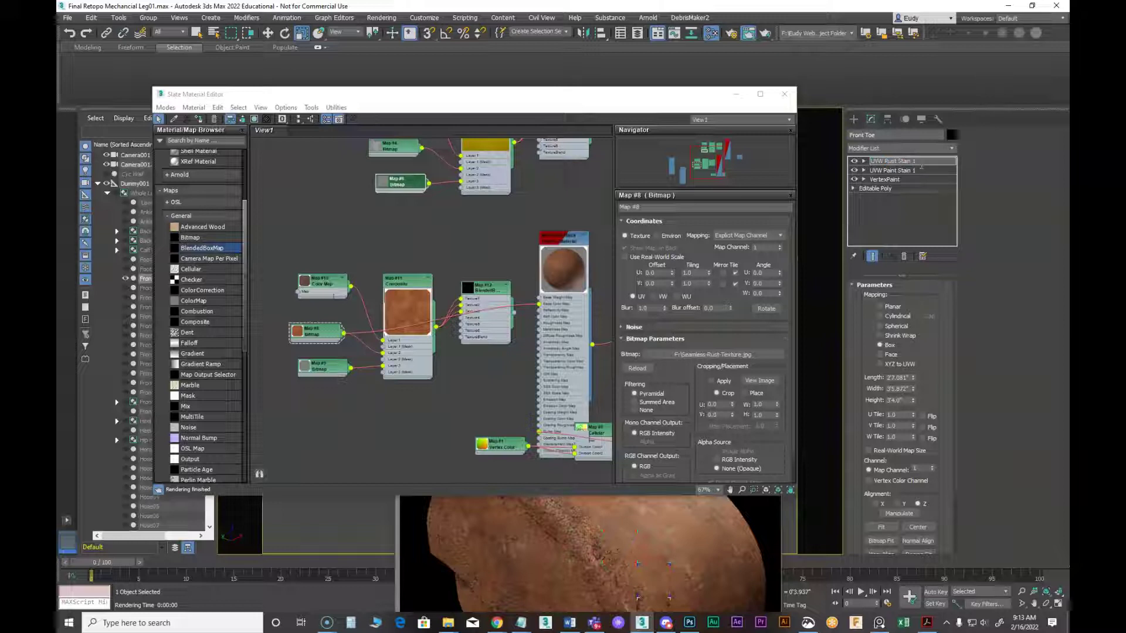
key("Return")
left_click(311, 333)
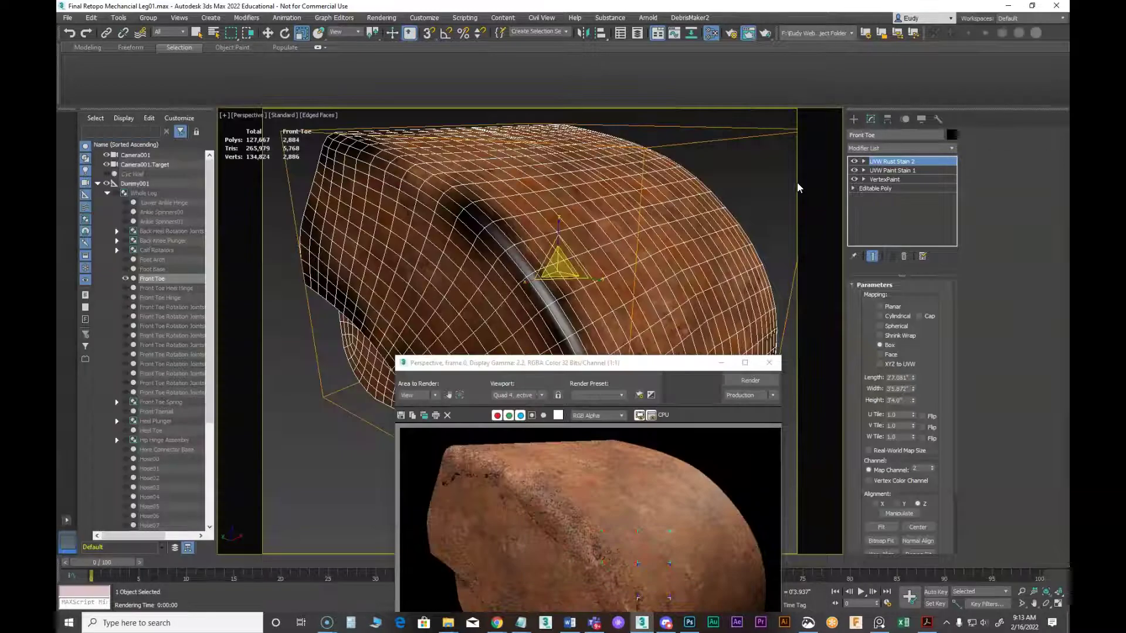
Scale down the gizmo of the UVW Rust Stain 2 modifier and render the toe to check the rust
left_click(864, 161)
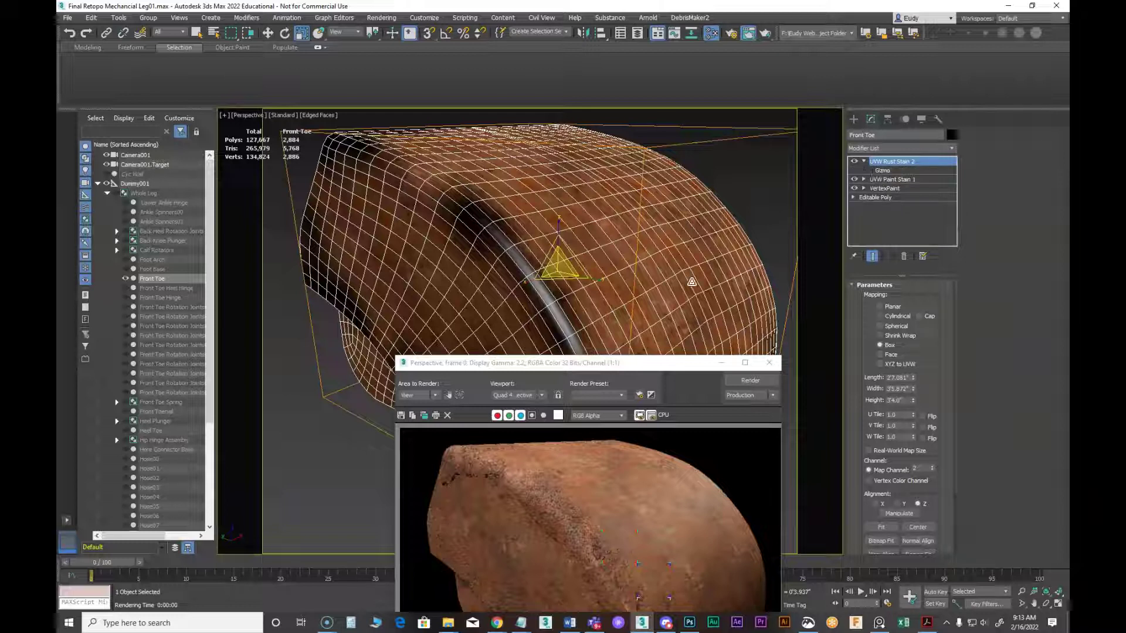
left_click_drag(613, 367, 536, 427)
left_click(888, 171)
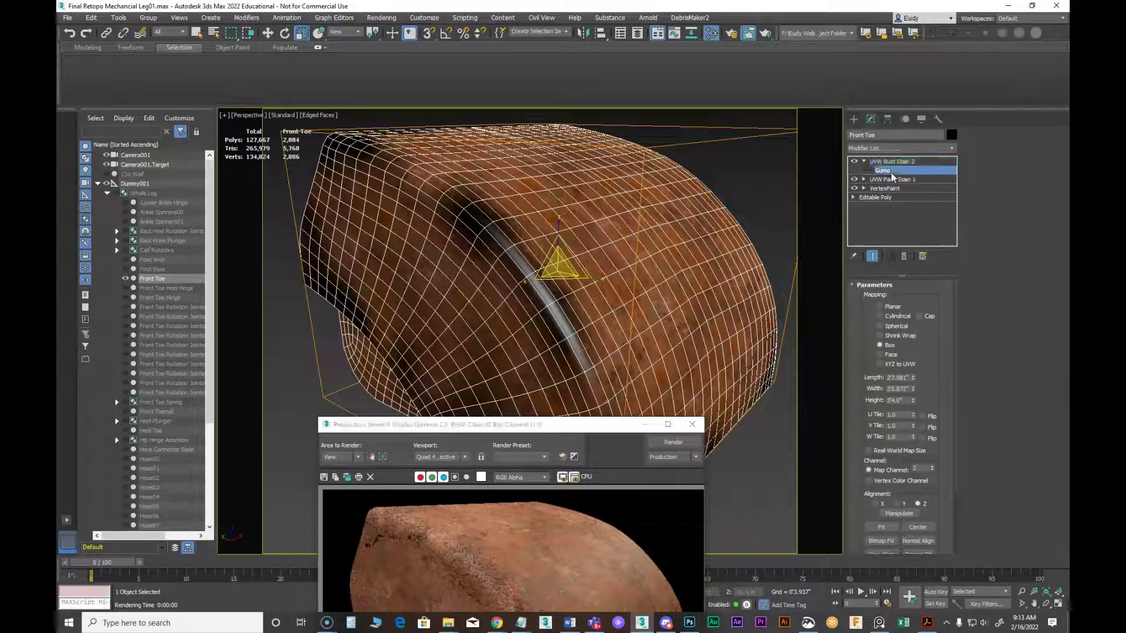
left_click_drag(554, 268, 551, 293)
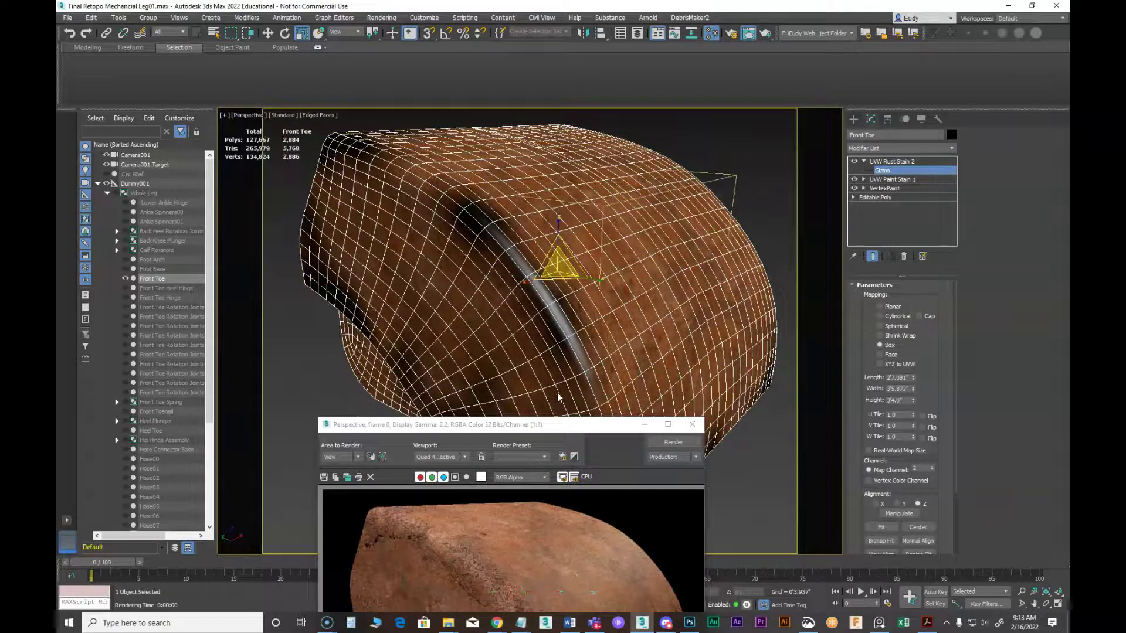
left_click_drag(549, 428, 621, 100)
left_click(743, 116)
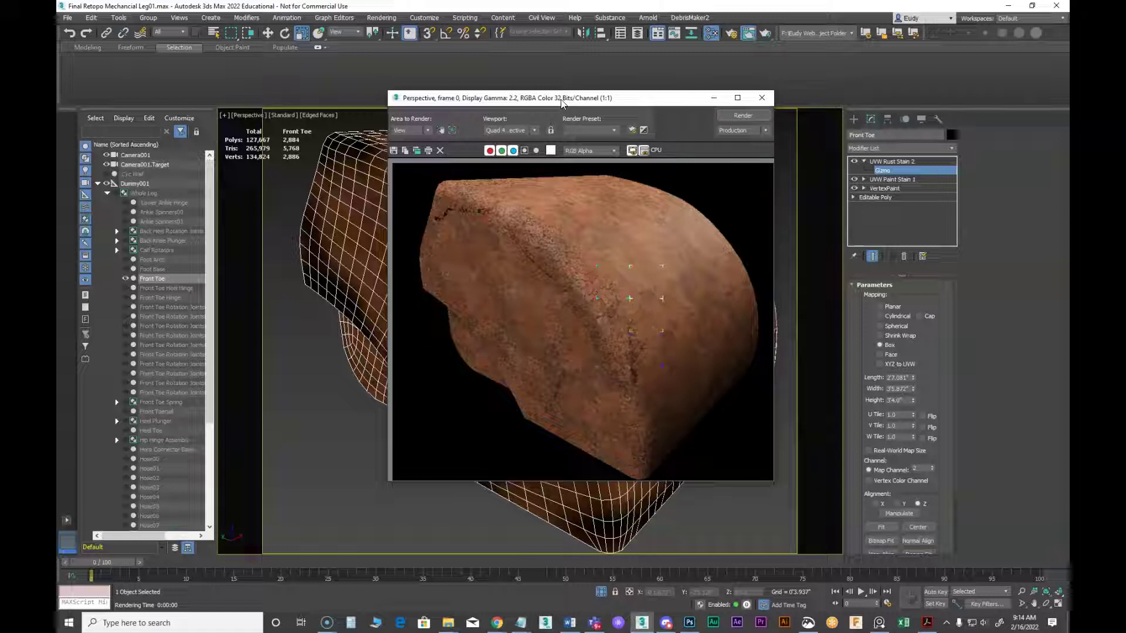
Shrink the UVW Rust Stain 2 gizmo further in stages, re-rendering the toe to judge the rust's grain
left_click_drag(584, 101, 800, 82)
left_click_drag(558, 267, 558, 276)
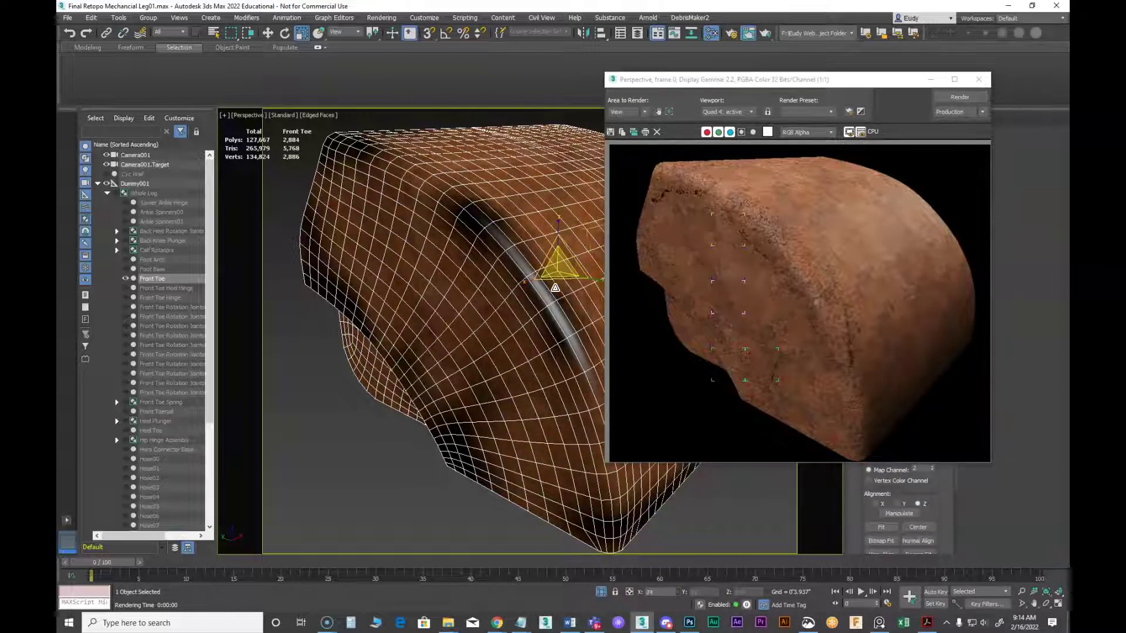
left_click(956, 97)
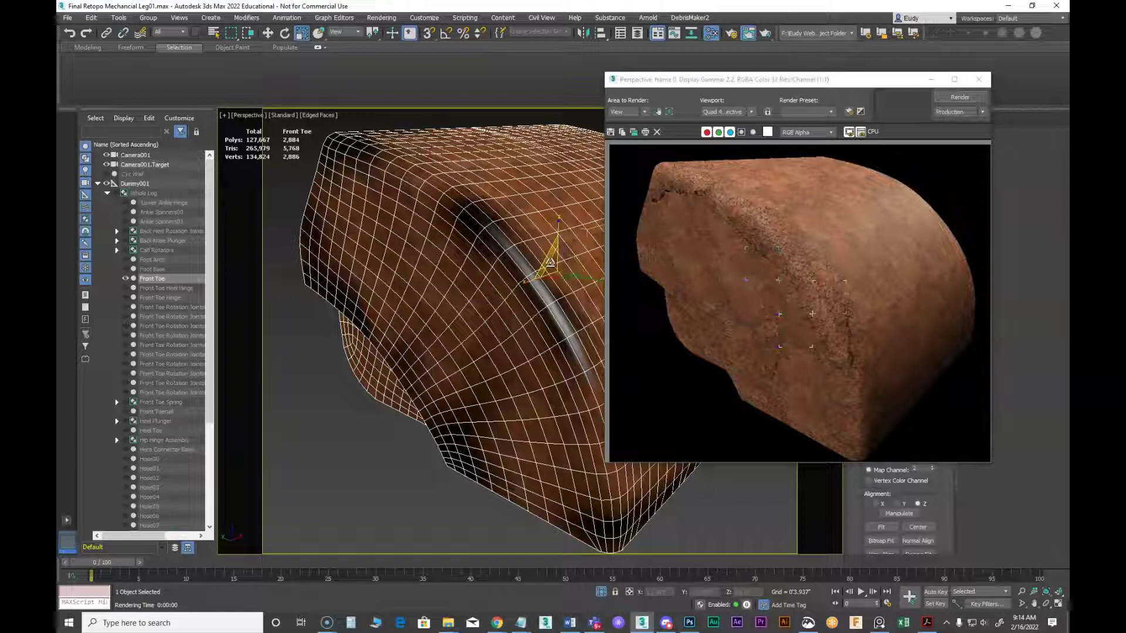
left_click(938, 101)
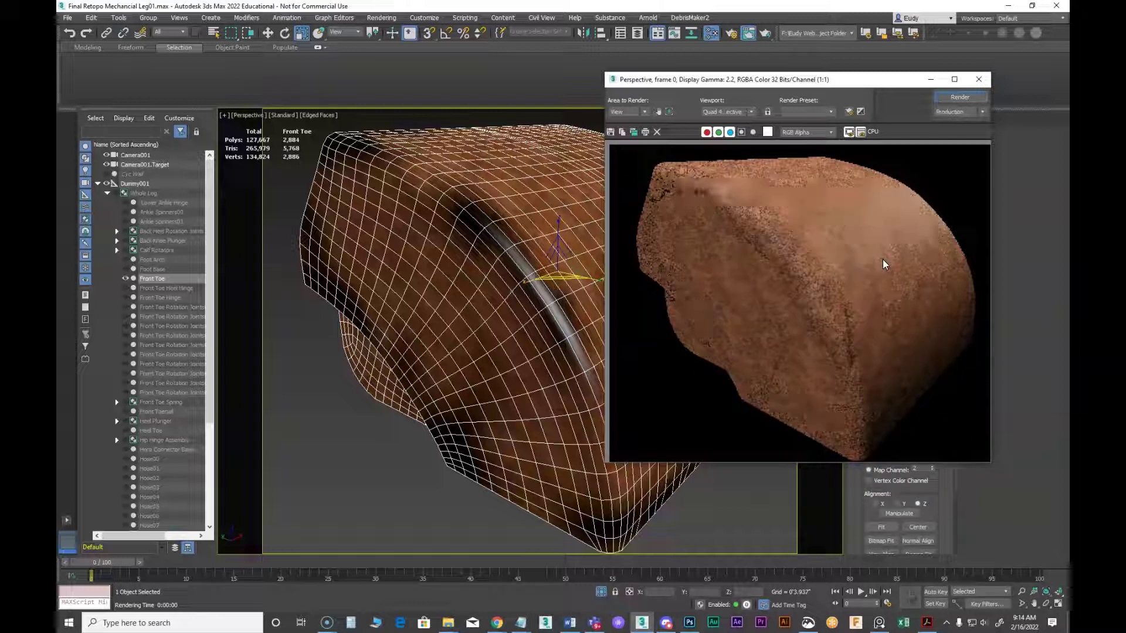
Try connecting the duplicated BlendedBoxMap to the Metal/Rust/Black material's Base Color Map
left_click_drag(834, 82, 860, 98)
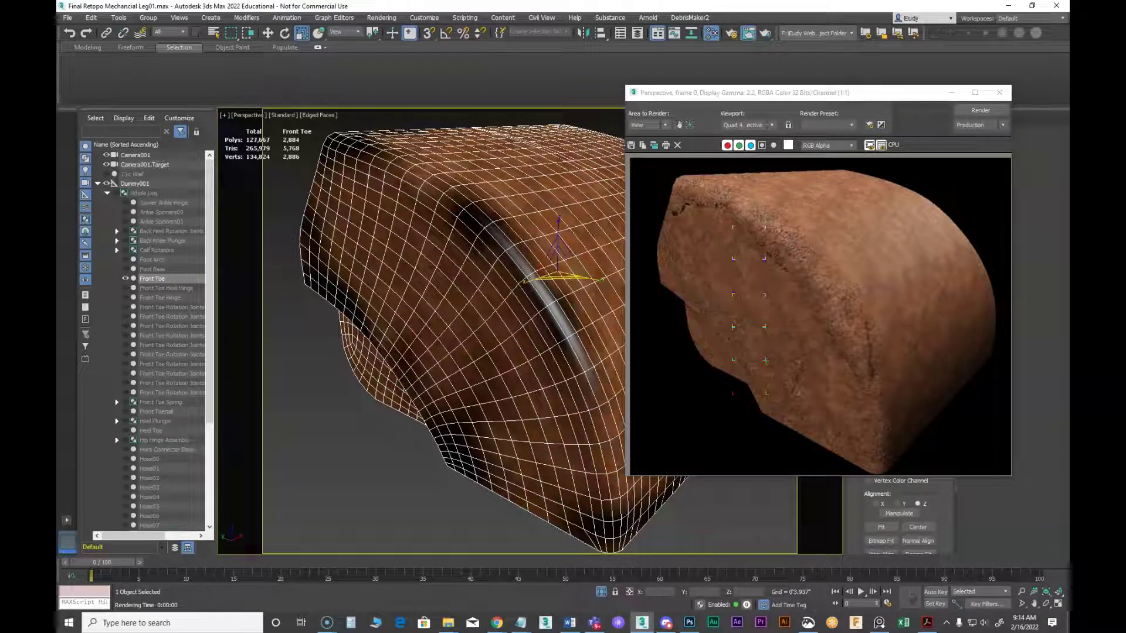
key("m")
left_click_drag(847, 128, 352, 88)
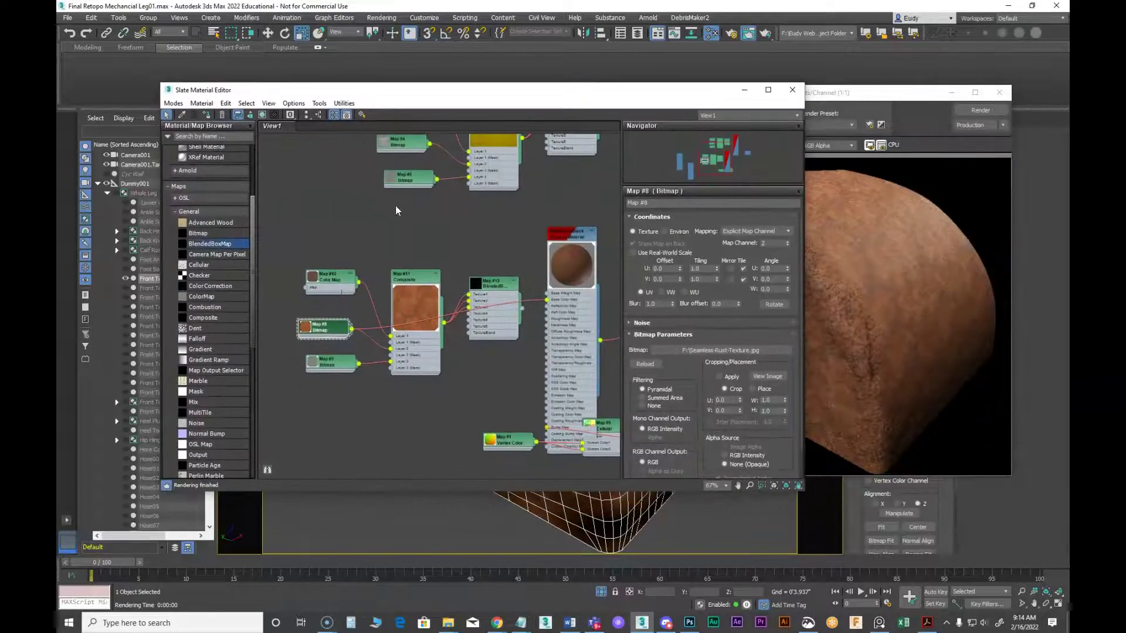
double_click(482, 287)
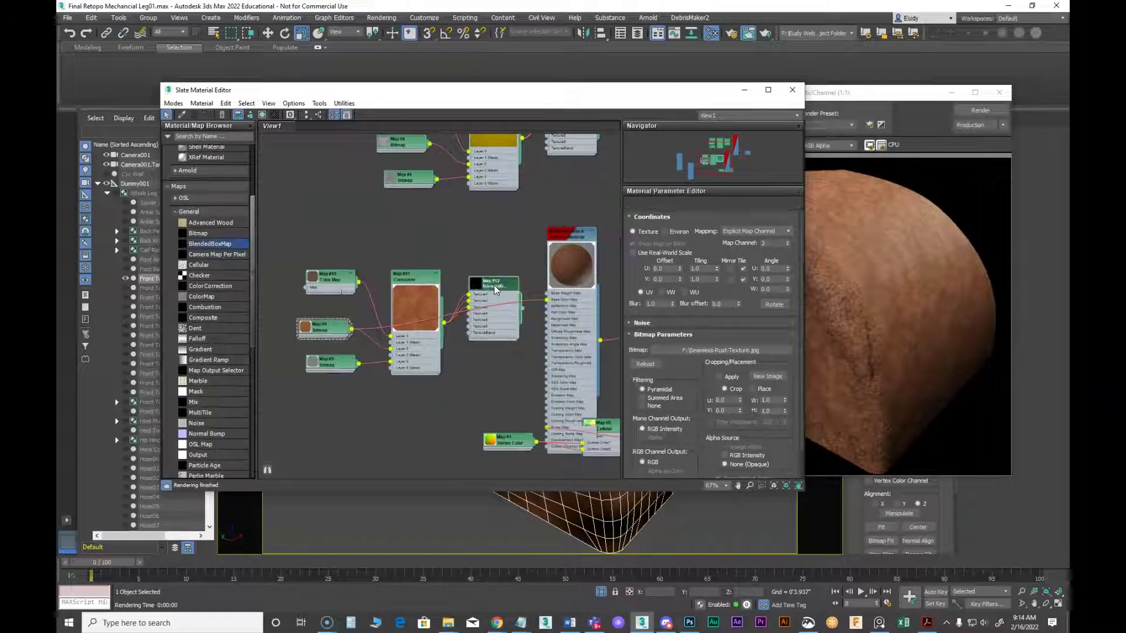
left_click_drag(522, 309, 547, 302)
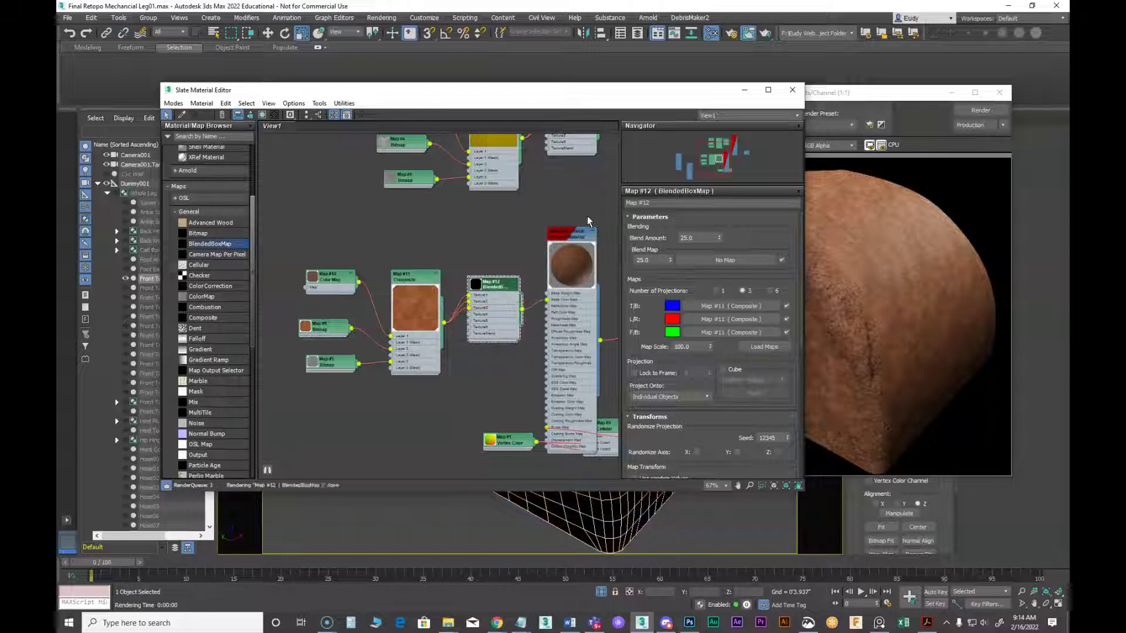
left_click_drag(401, 86, 460, 99)
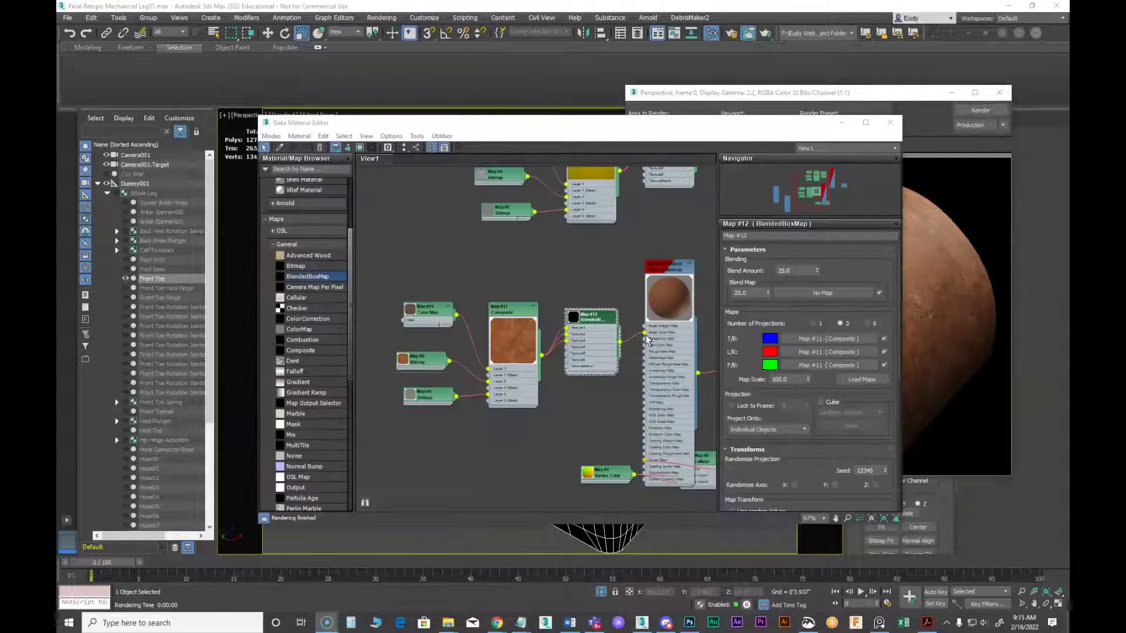
Connect the rust Composite directly to the Metal/Rust/Black material's Base Color Map, delete the duplicated BlendedBoxMap and re-render the toe
left_click_drag(646, 335, 623, 381)
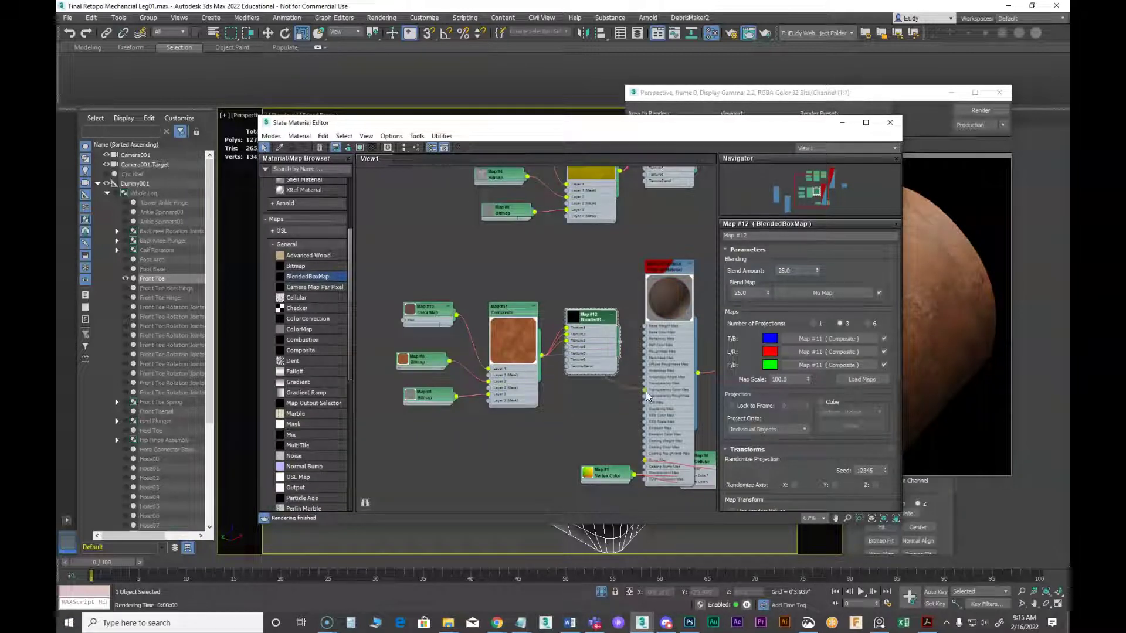
left_click_drag(648, 335, 647, 334)
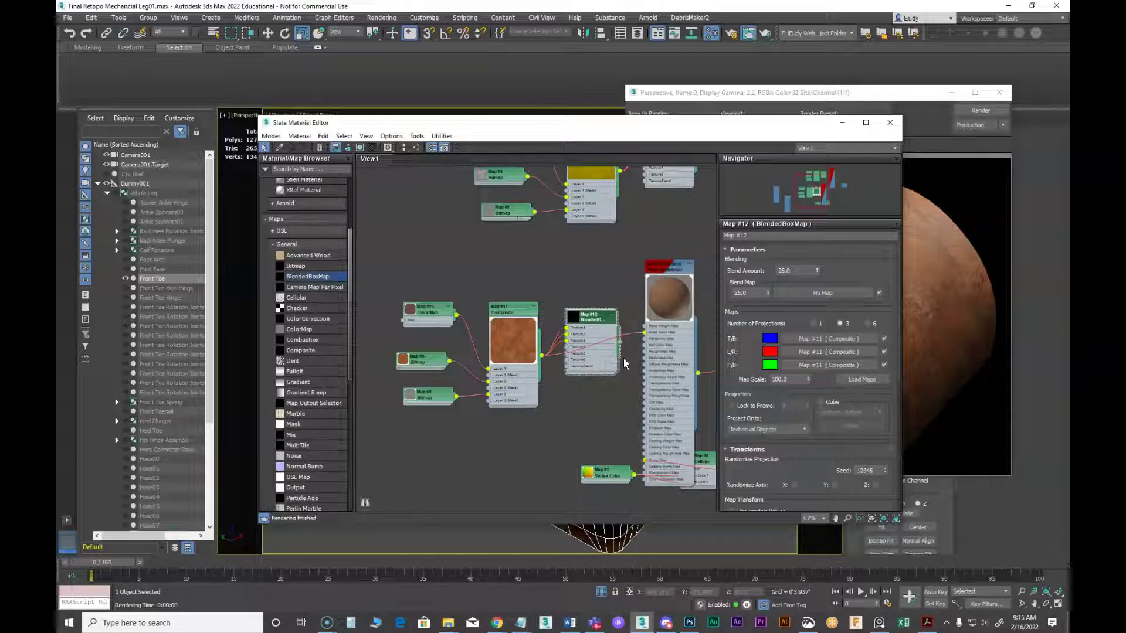
key("Delete")
left_click_drag(512, 309, 581, 285)
left_click(952, 98)
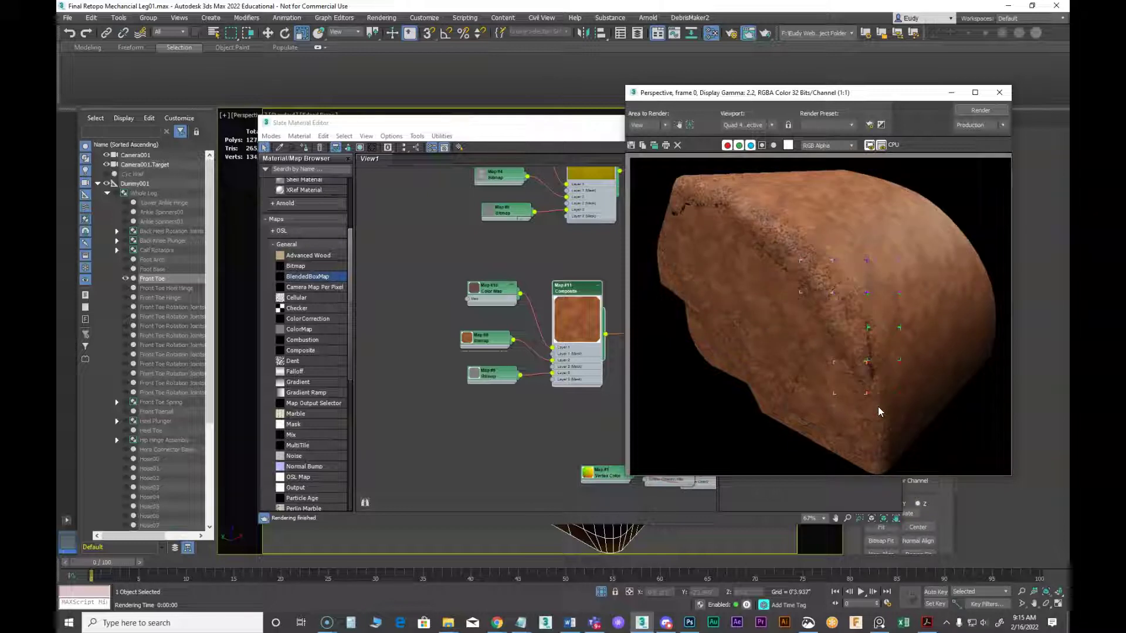
Set the blend mode of Layer 2 in the rust Composite to Multiply
left_click(578, 258)
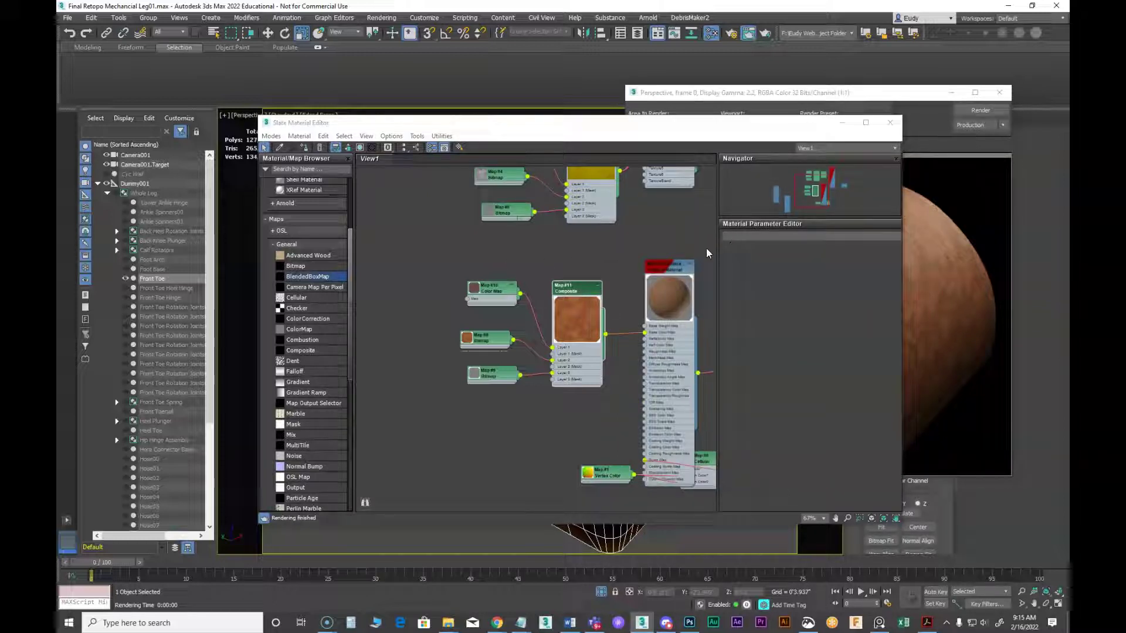
double_click(574, 292)
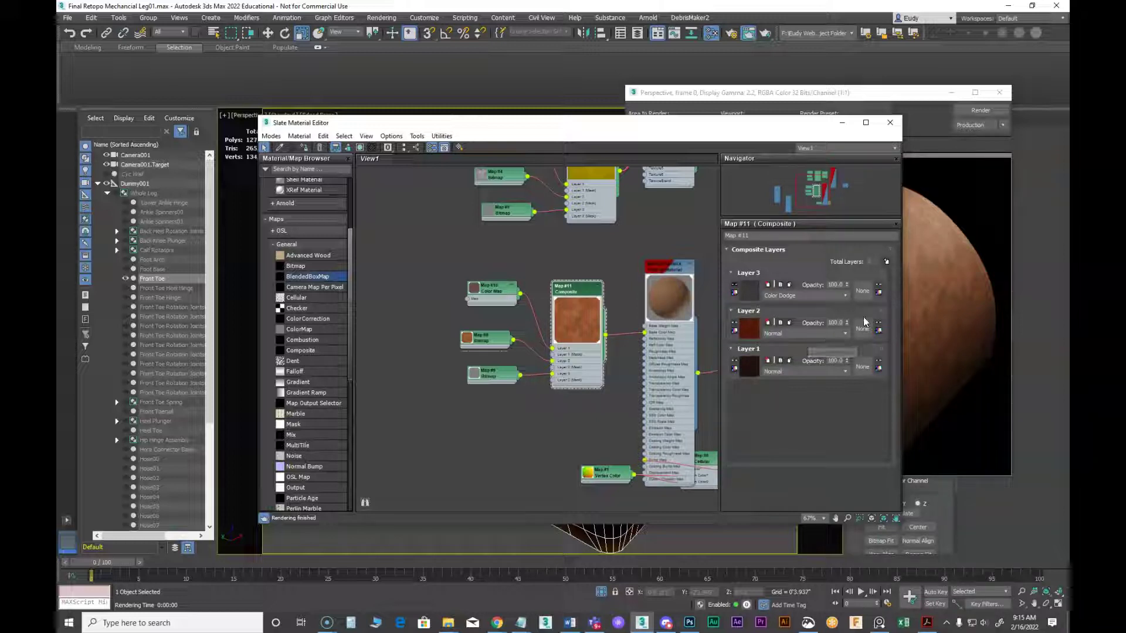
left_click(788, 335)
left_click(769, 378)
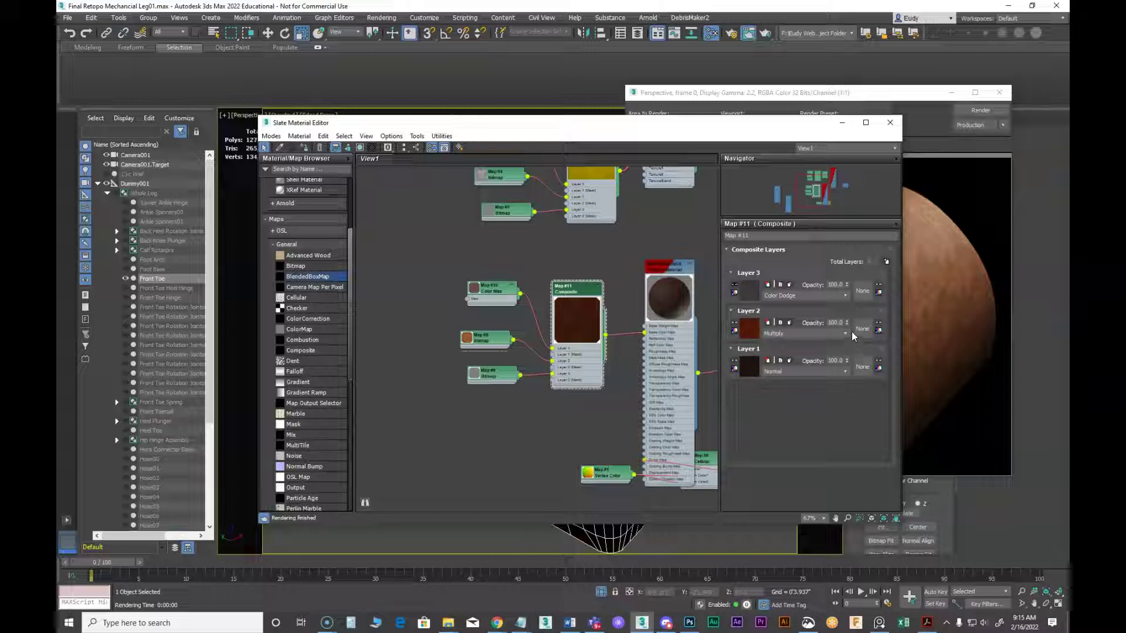
Set the opacity of the rust Composite's Layer 2 to 80 and render the toe to check it
mouse_move(846, 324)
left_mouse_down()
mouse_move(844, 345)
mouse_move(851, 322)
left_mouse_up()
left_click(846, 324)
left_click(847, 325)
left_click_drag(842, 324, 825, 326)
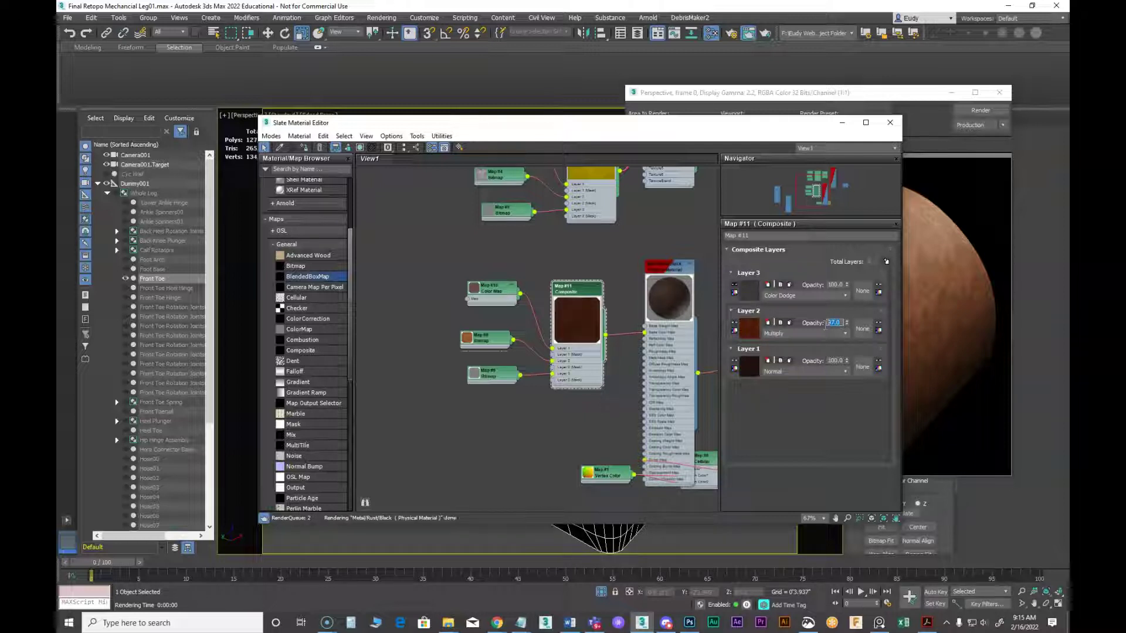
type("80")
key("Return")
left_click(974, 111)
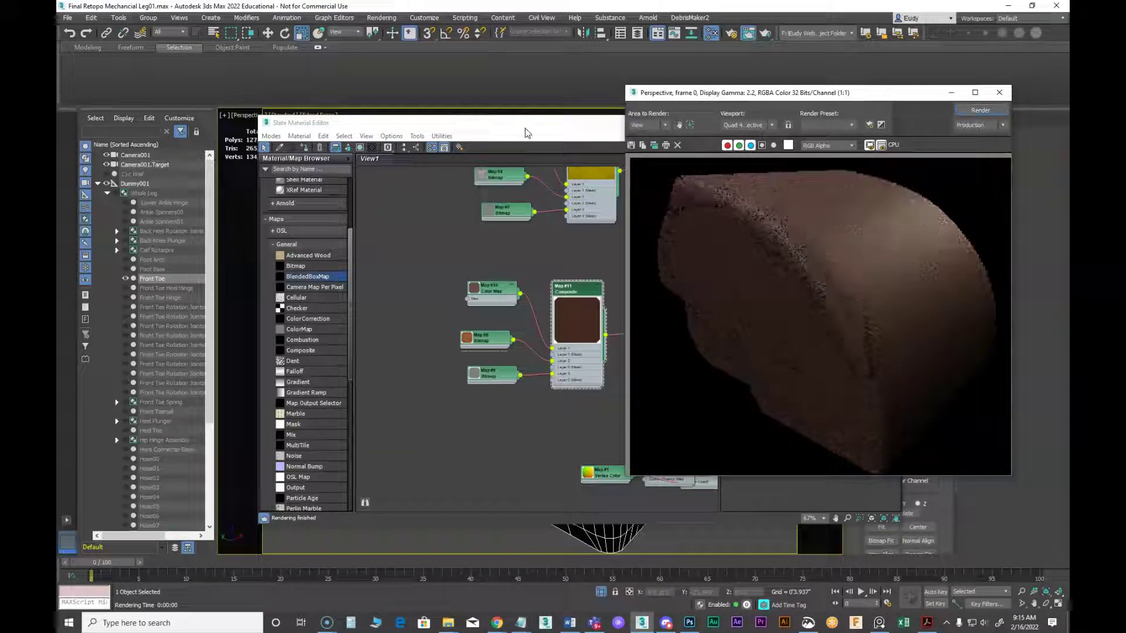
left_click(978, 111)
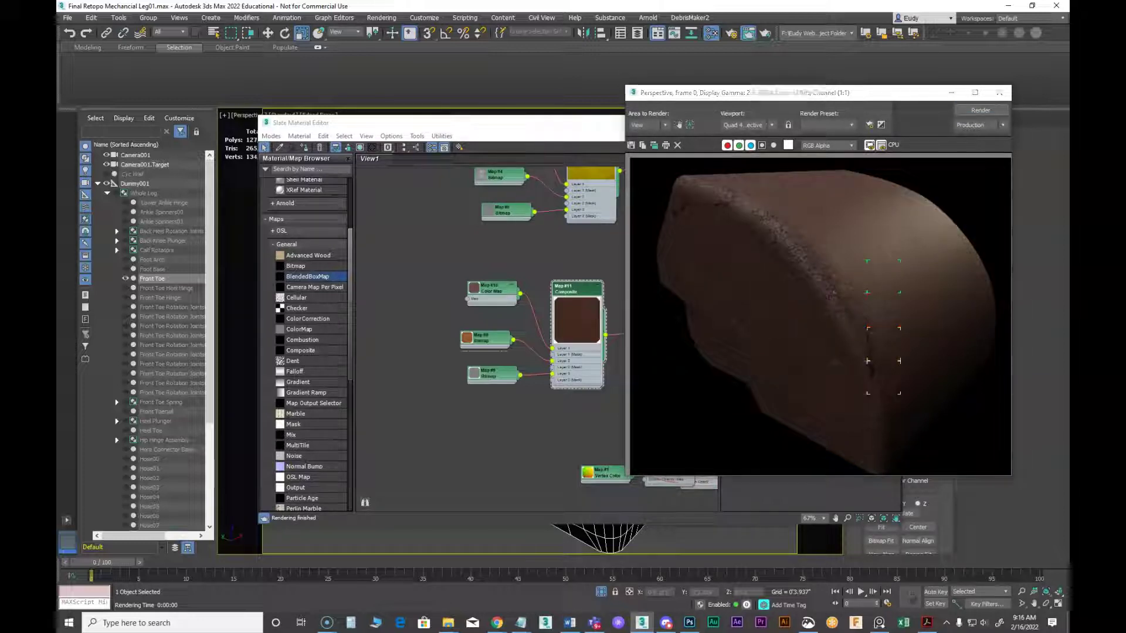
Set the opacity of the rust Composite's Layer 2 to 60, open its Color Map's parameters and re-render the toe
left_click(566, 251)
double_click(834, 323)
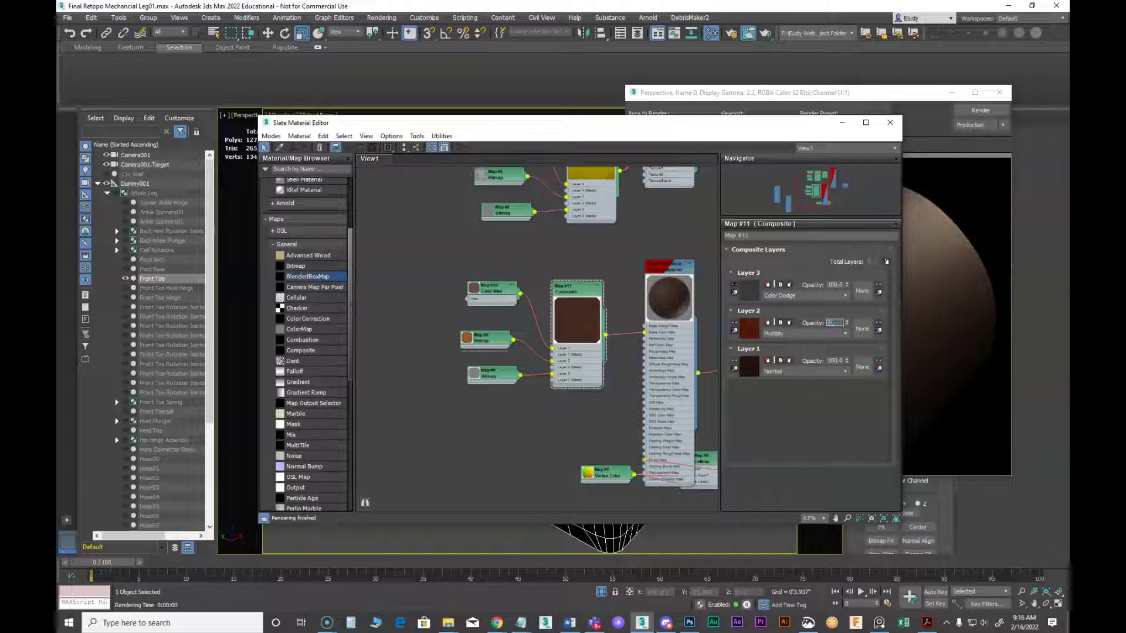
type("60")
key("Return")
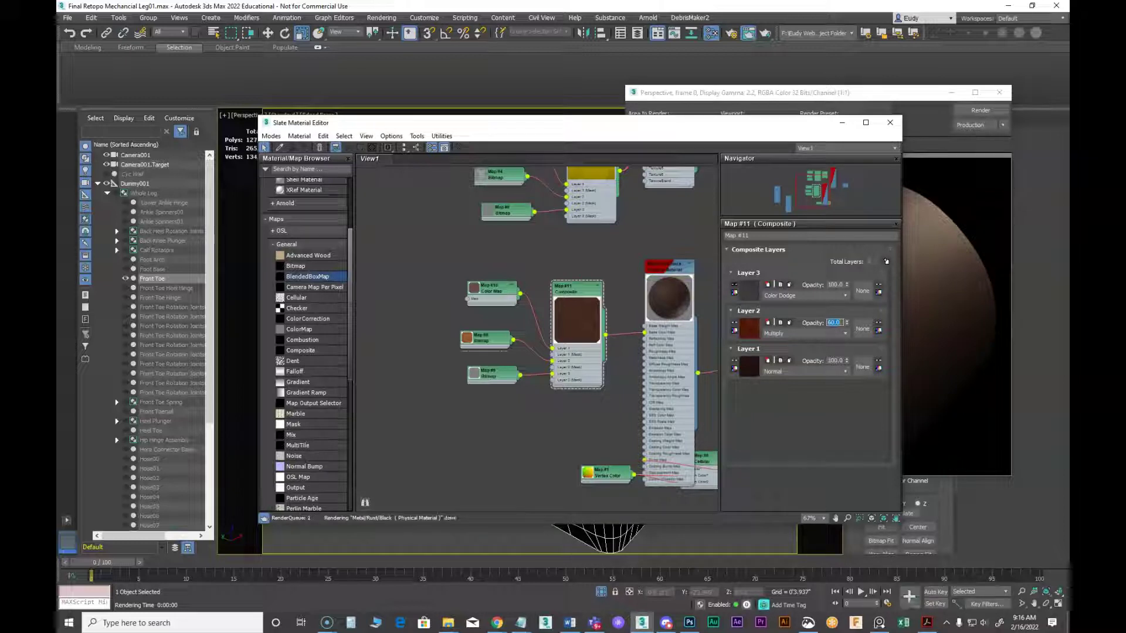
double_click(498, 287)
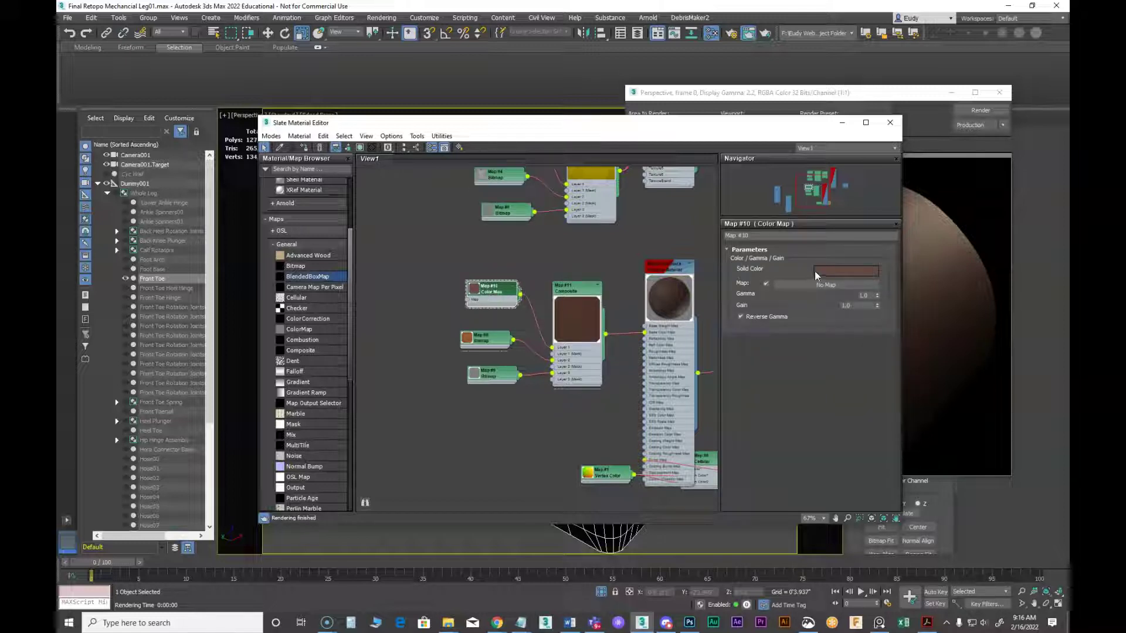
left_click(977, 111)
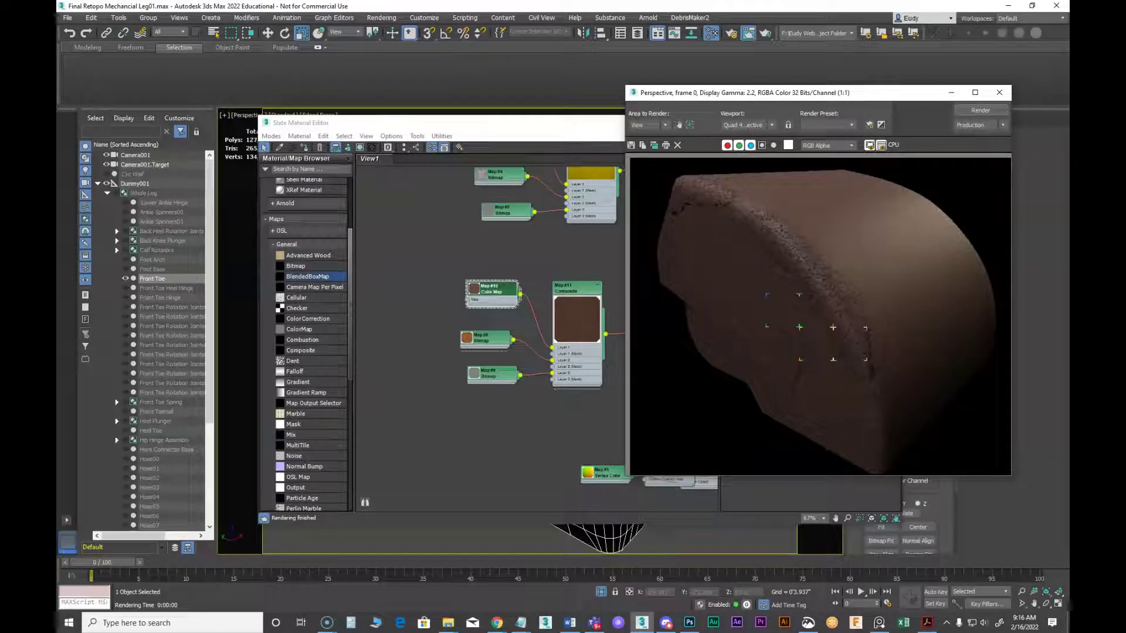
Set the rust Composite's Layer 2 to 60 opacity with the Average blend mode and re-render the toe
left_click(556, 256)
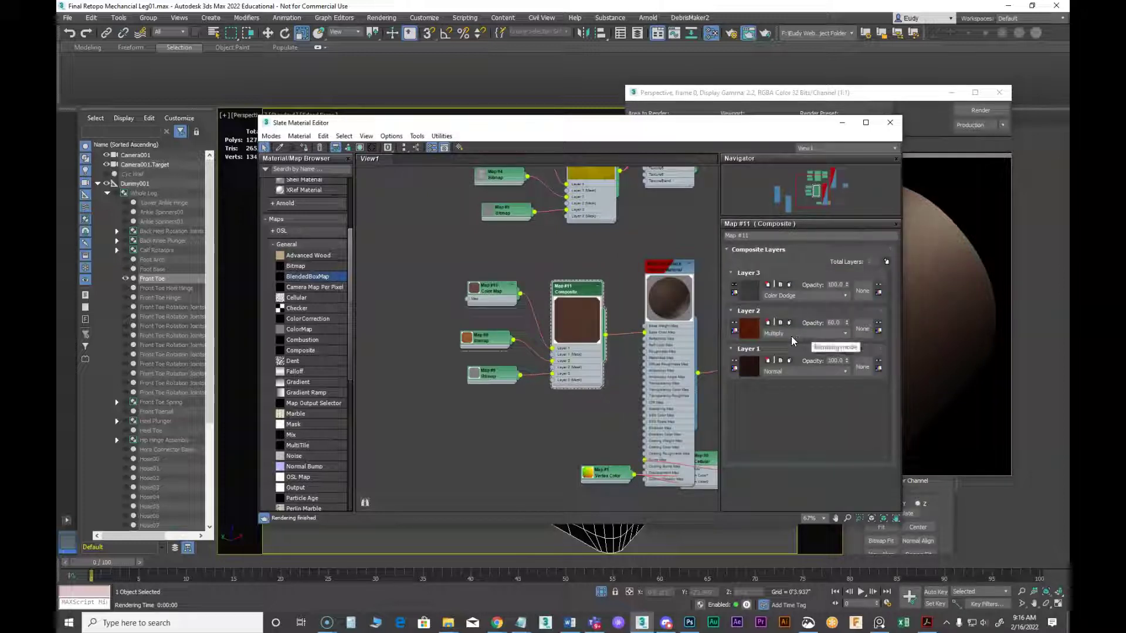
double_click(836, 322)
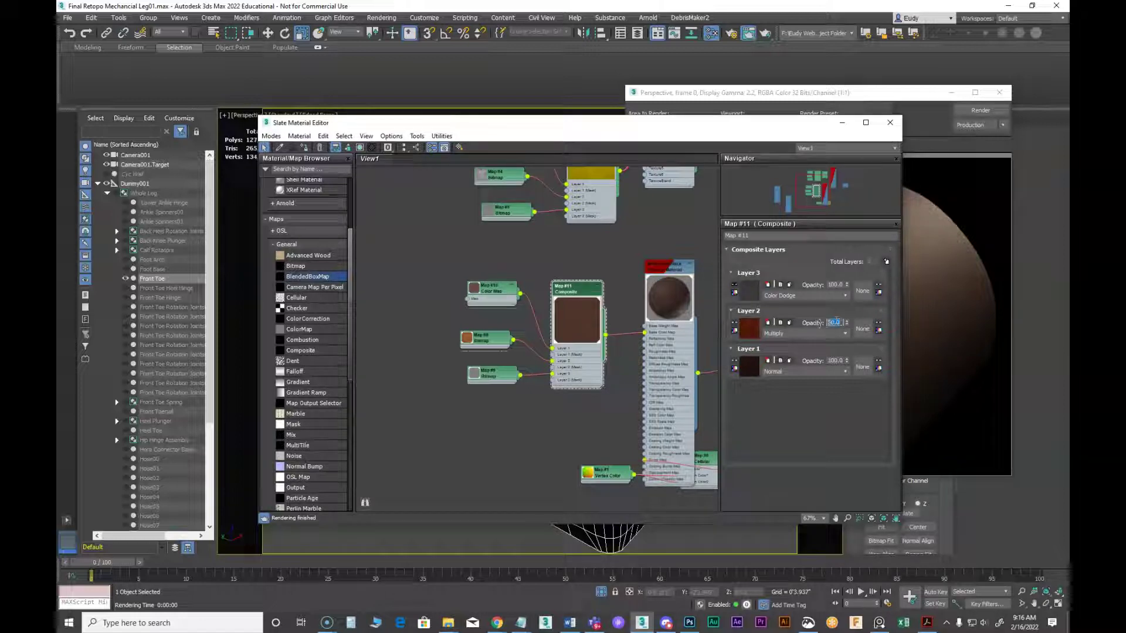
type("60")
left_click(786, 333)
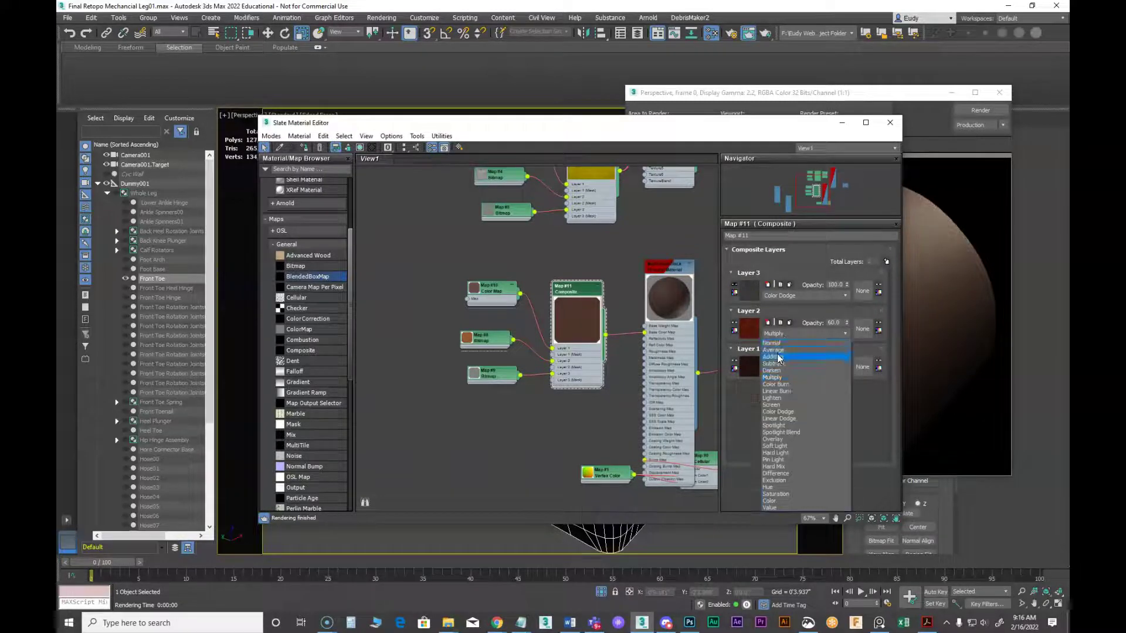
left_click(776, 350)
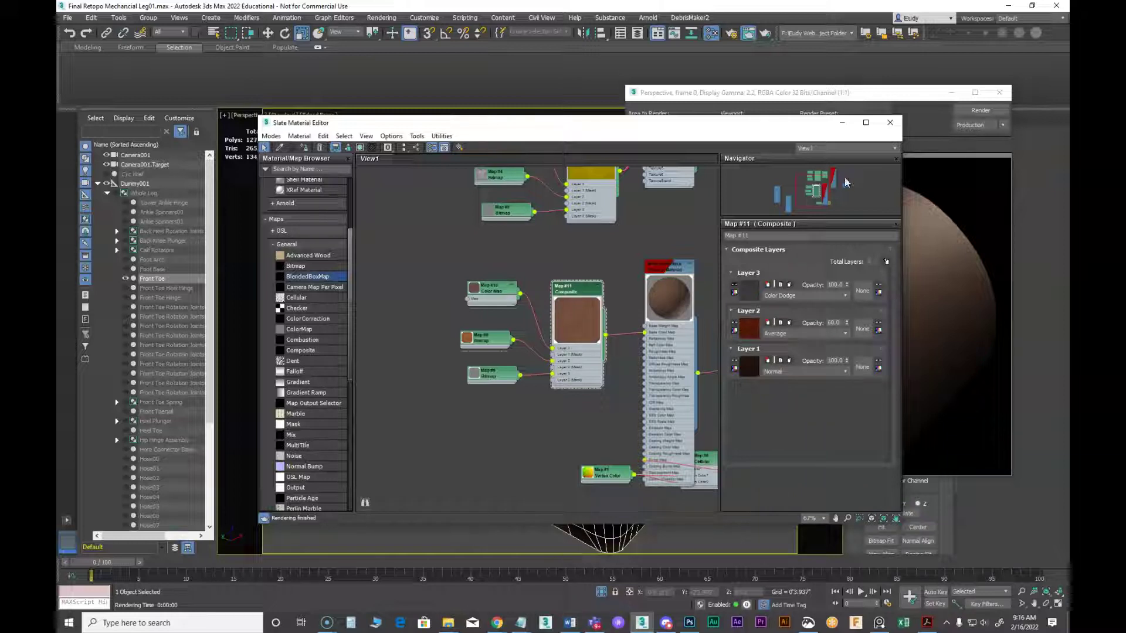
left_click(977, 110)
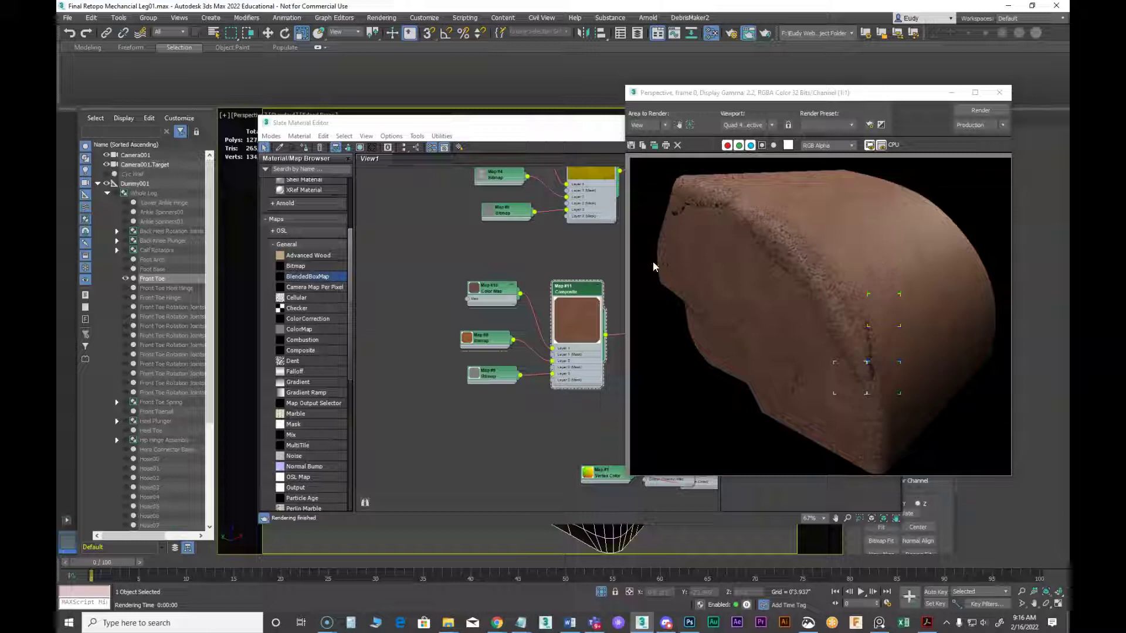
Raise the opacity of the rust Composite's Layer 2 above 60 and render the toe again
left_click(583, 251)
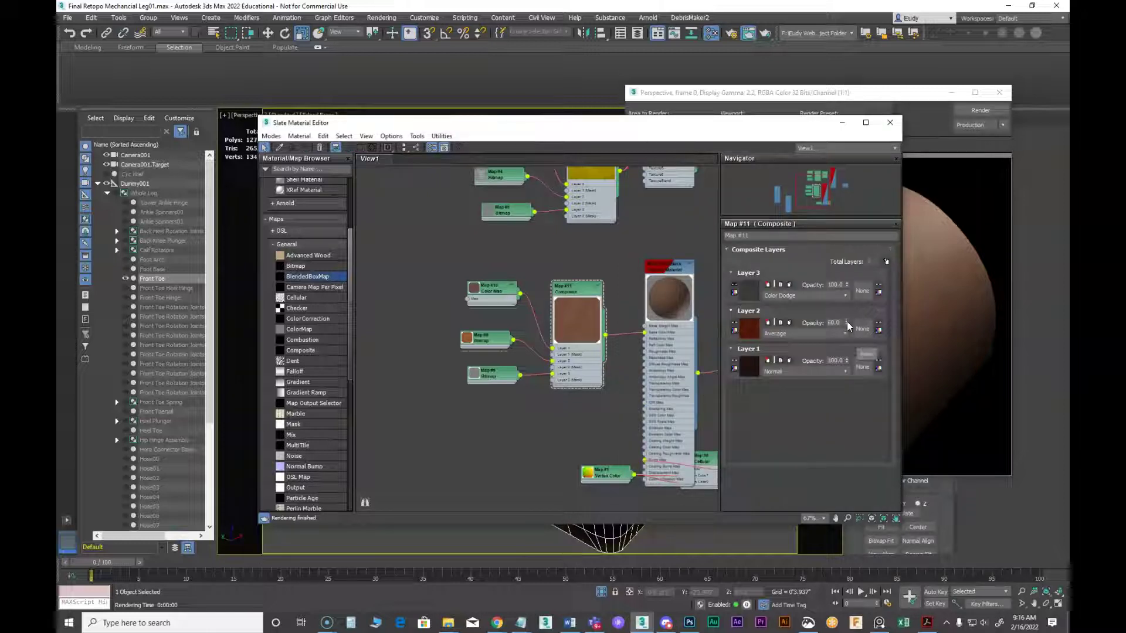
left_click_drag(849, 305, 844, 307)
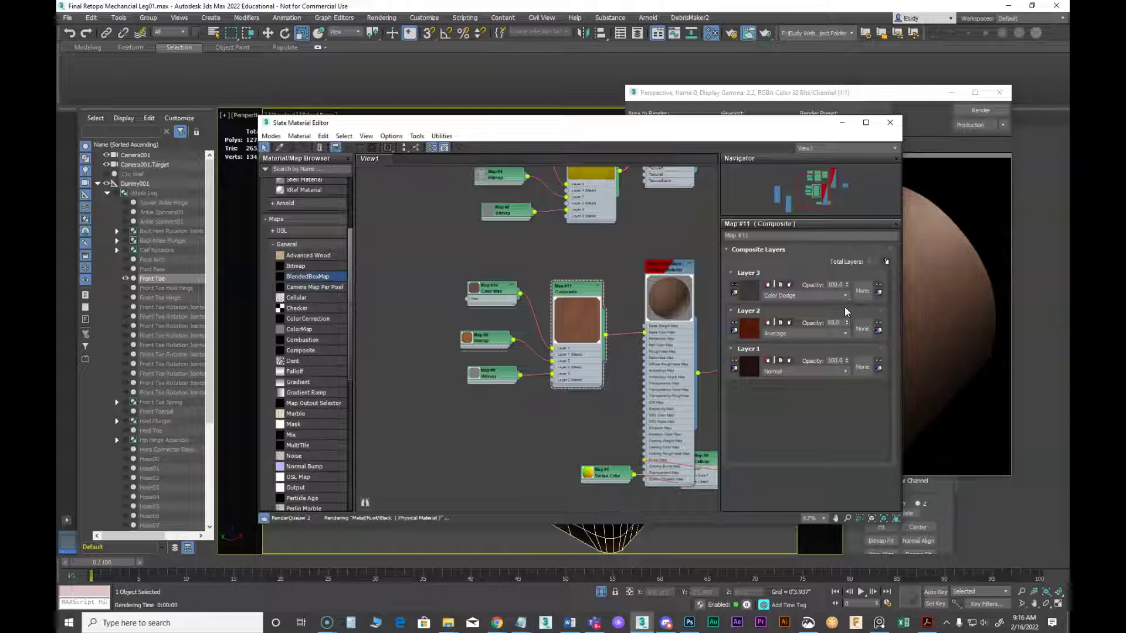
left_click(960, 114)
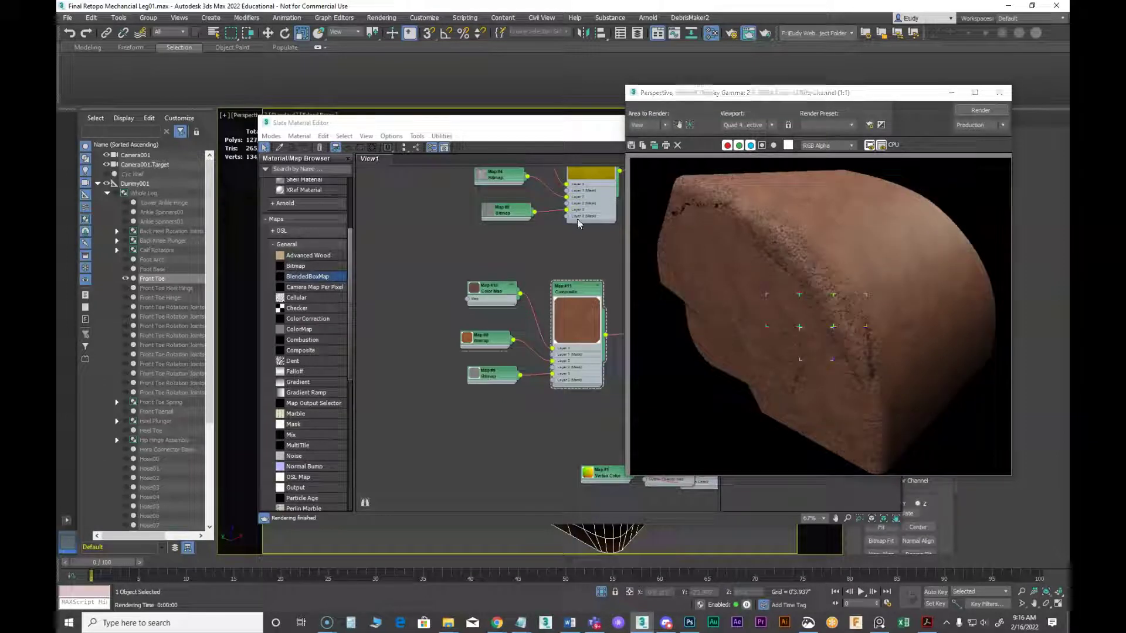
Assign the Blend material to the selected front toe and render the combined paint and rust
left_click(517, 258)
middle_click_drag(656, 255, 390, 292)
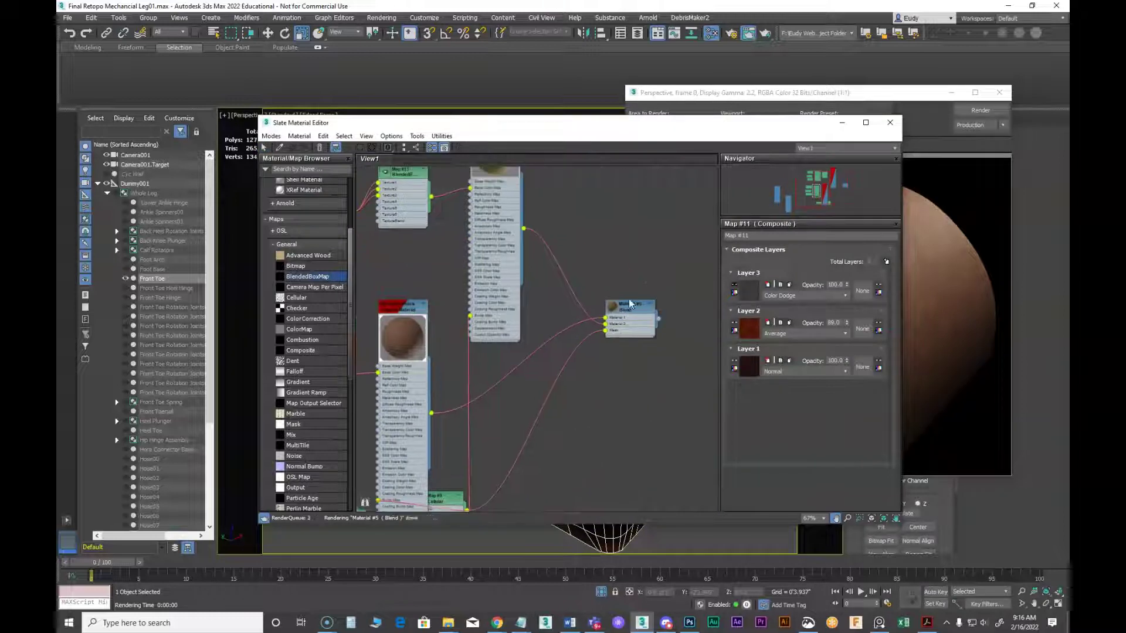
right_click(631, 303)
left_click(660, 321)
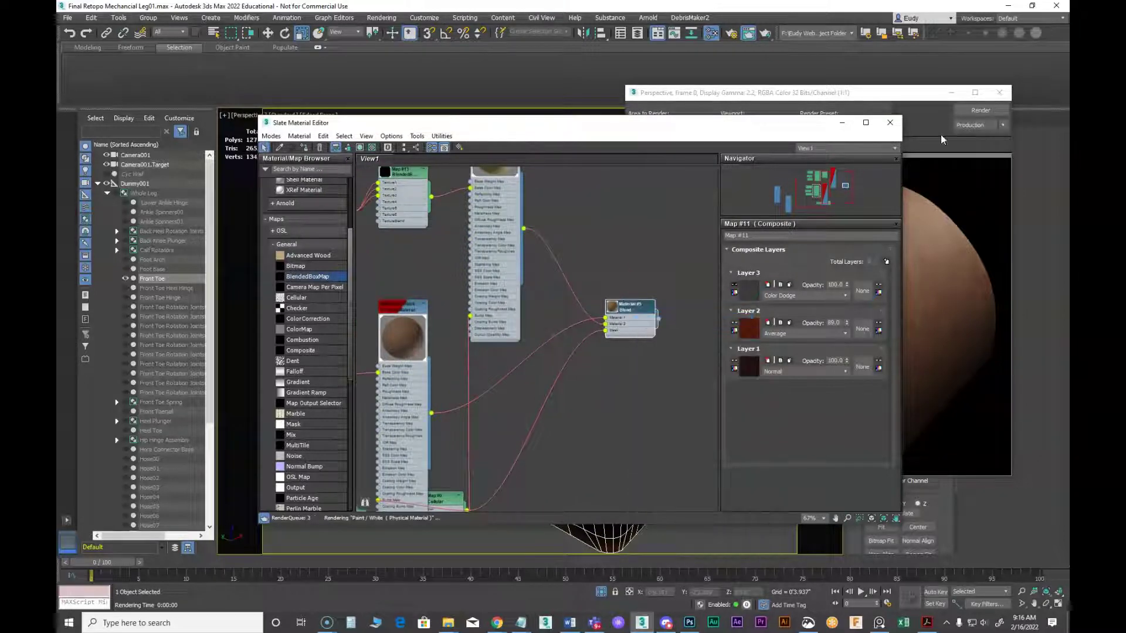
left_click(969, 112)
left_click_drag(859, 96, 734, 70)
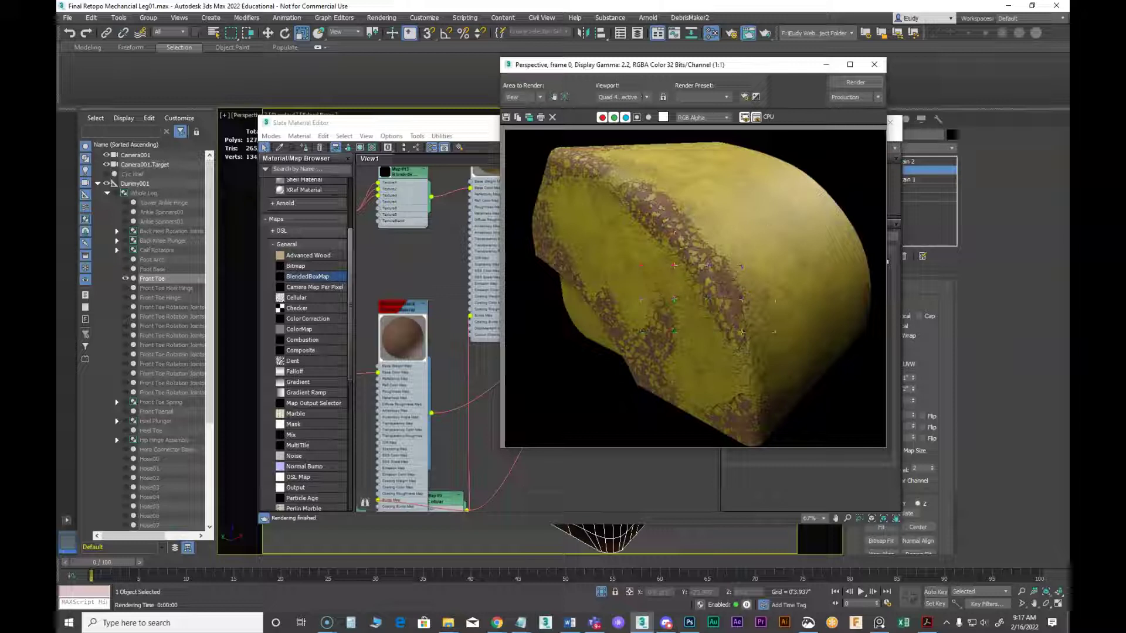
Darken the solid color of the rust Composite's Layer 1 Color Map to a value of 0.072 and re-render the toe
left_click(489, 230)
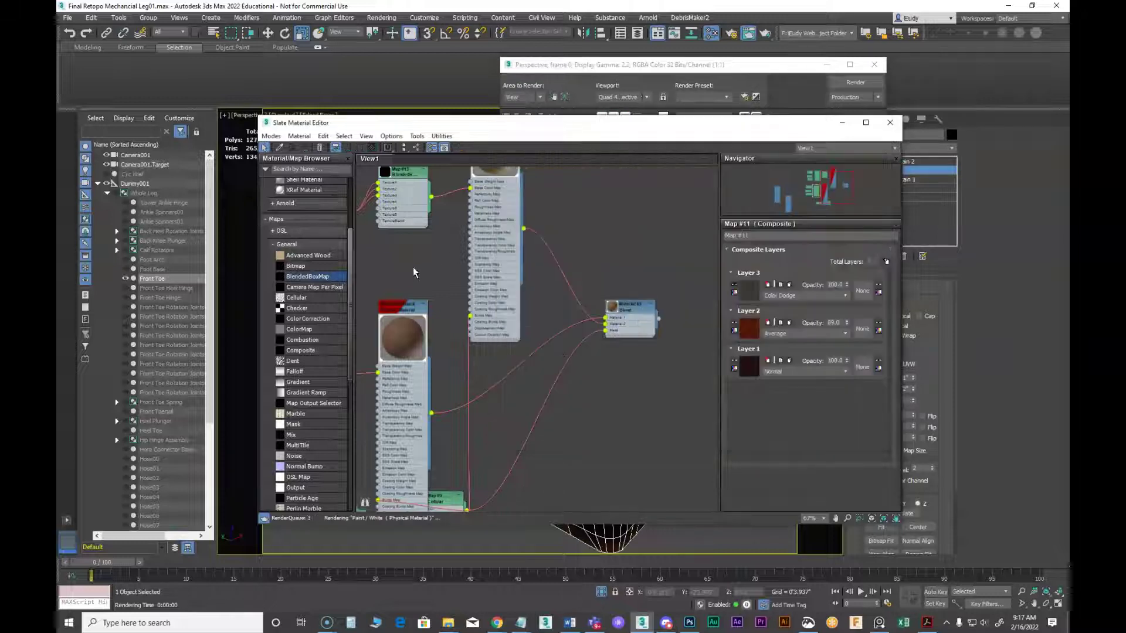
middle_click_drag(604, 395, 688, 359)
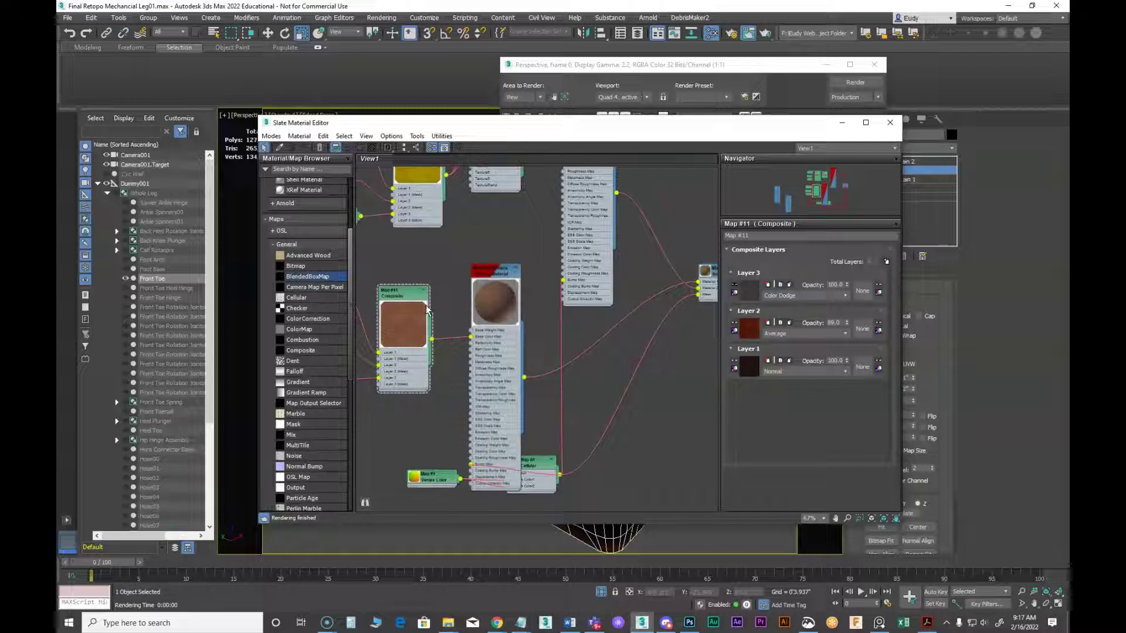
scroll(426, 311, "up", 5)
mouse_move(600, 337)
middle_mouse_down()
mouse_move(593, 352)
mouse_move(603, 354)
middle_mouse_up()
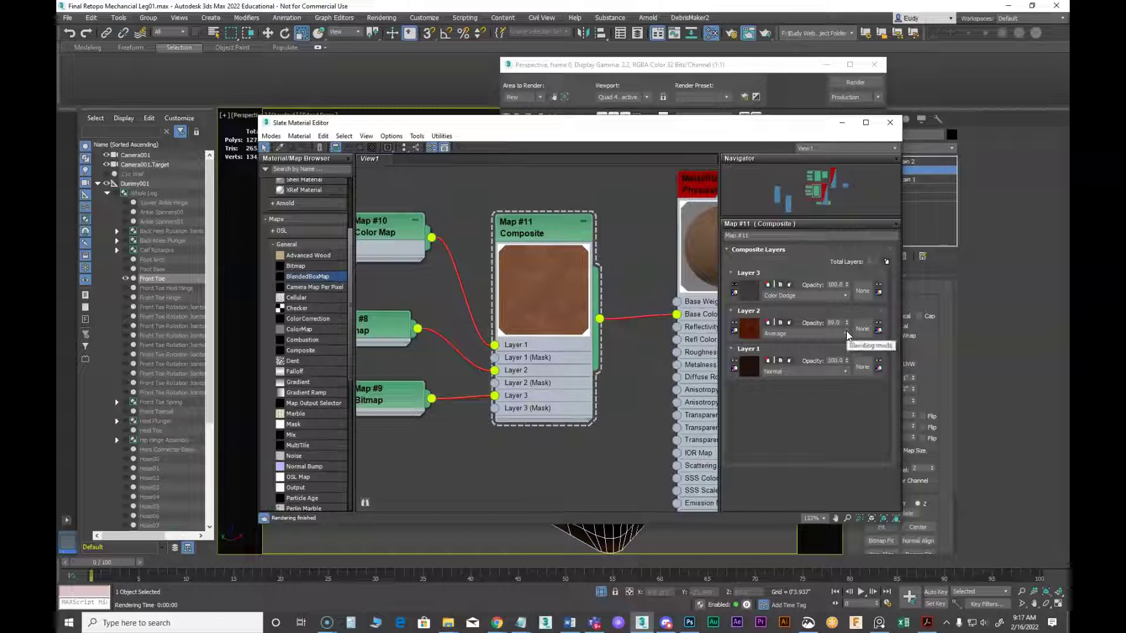
double_click(371, 226)
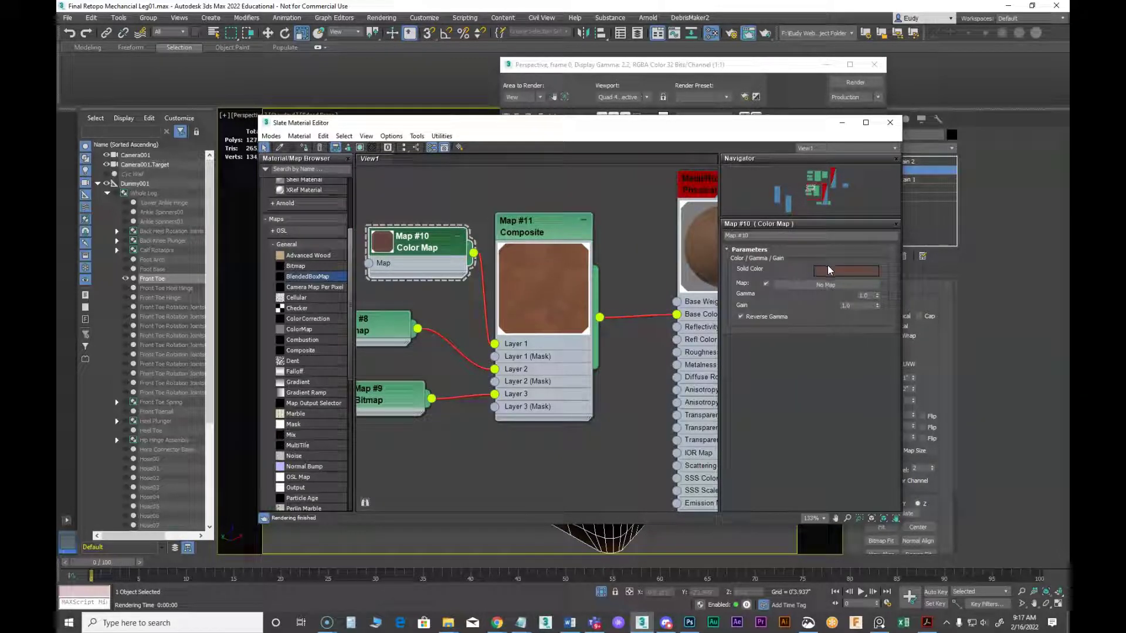
left_click(829, 270)
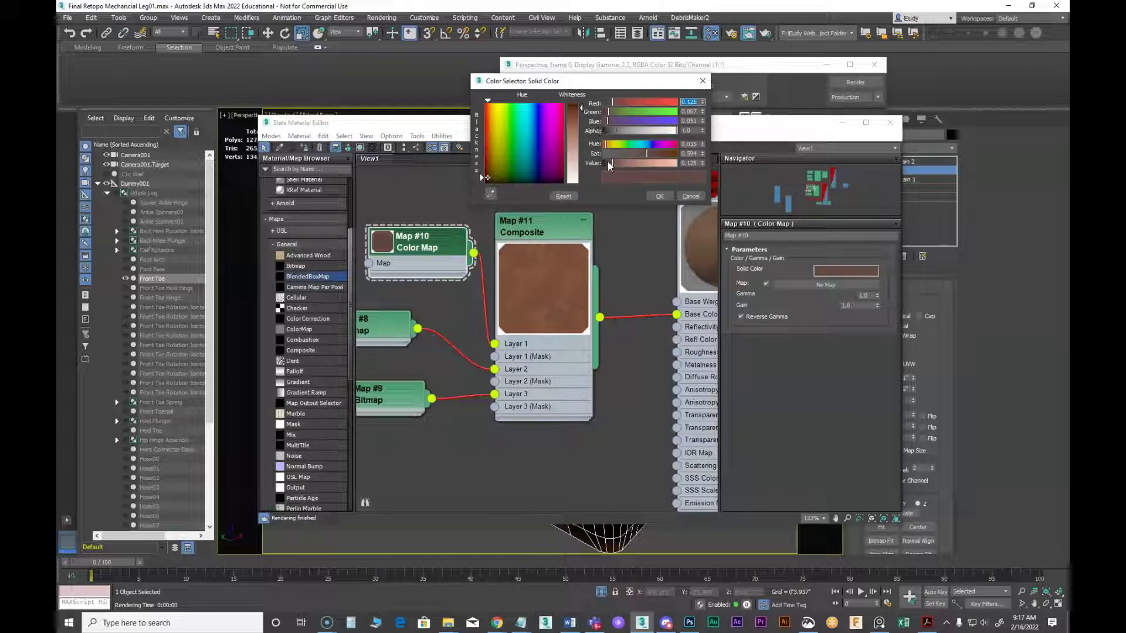
left_click_drag(610, 160, 608, 161)
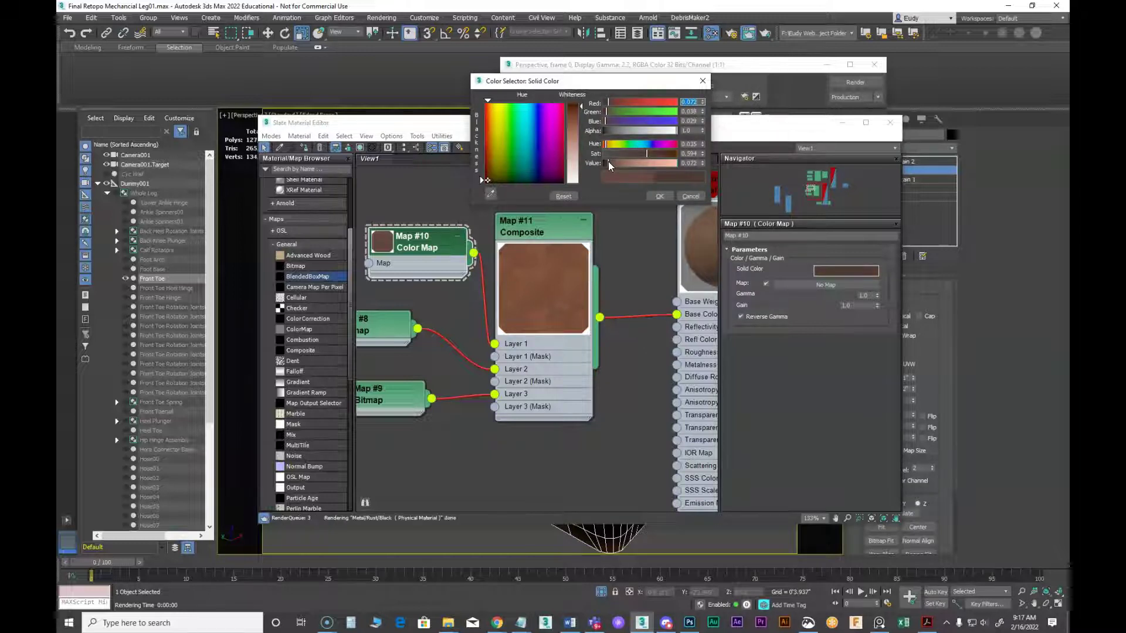
left_click(658, 196)
left_click(851, 82)
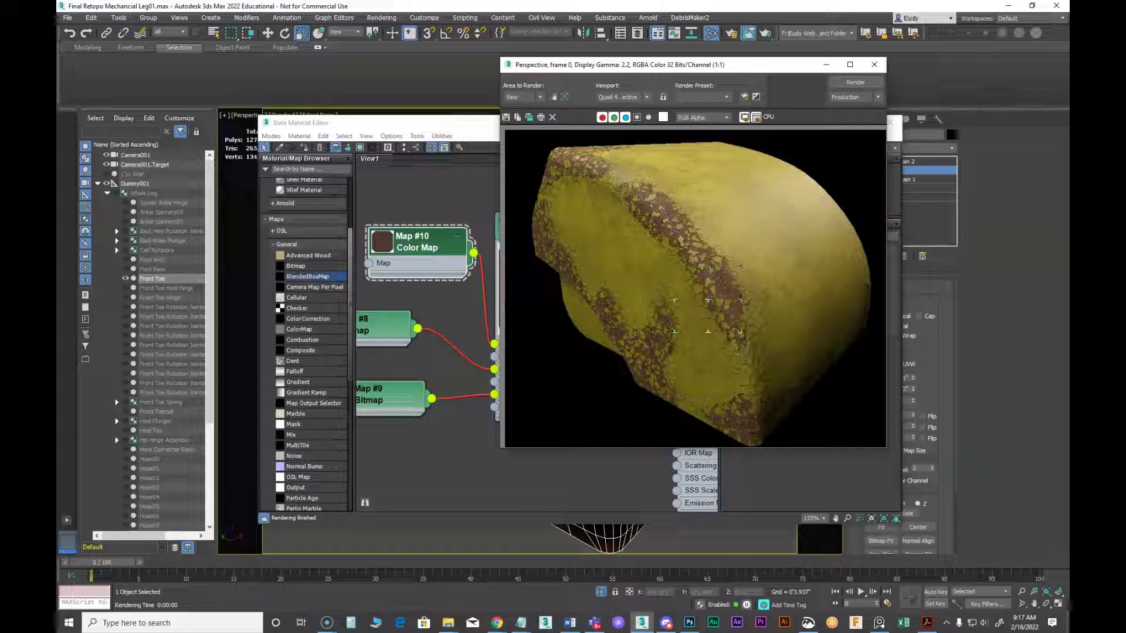
Darken the rust Color Map's solid color further and render the toe to check the chipped edges
left_click(452, 200)
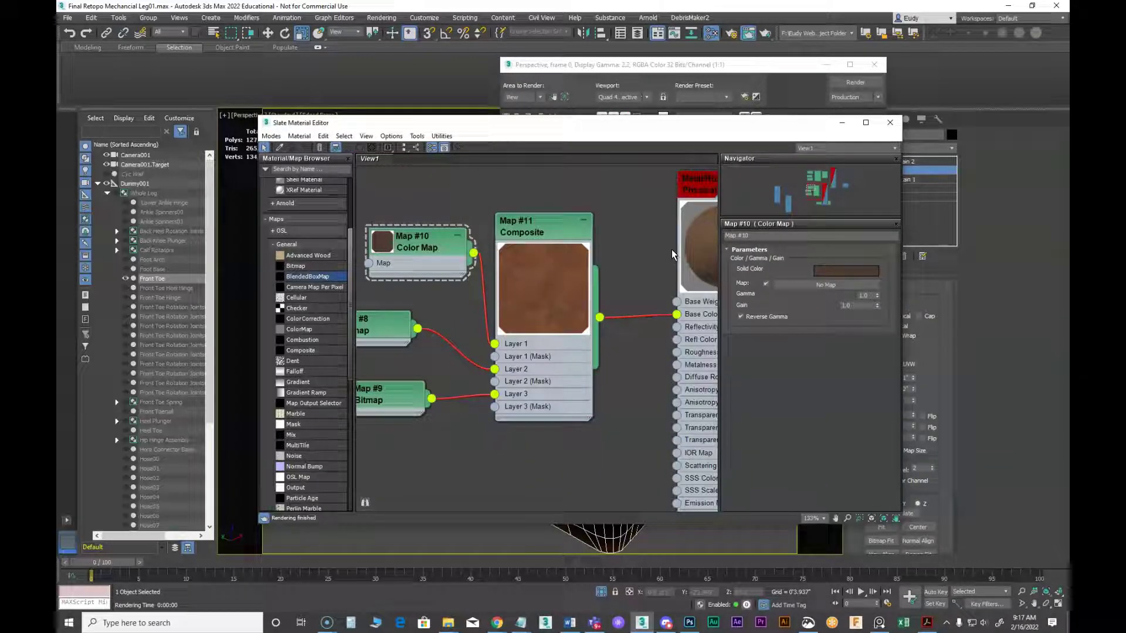
left_click(833, 271)
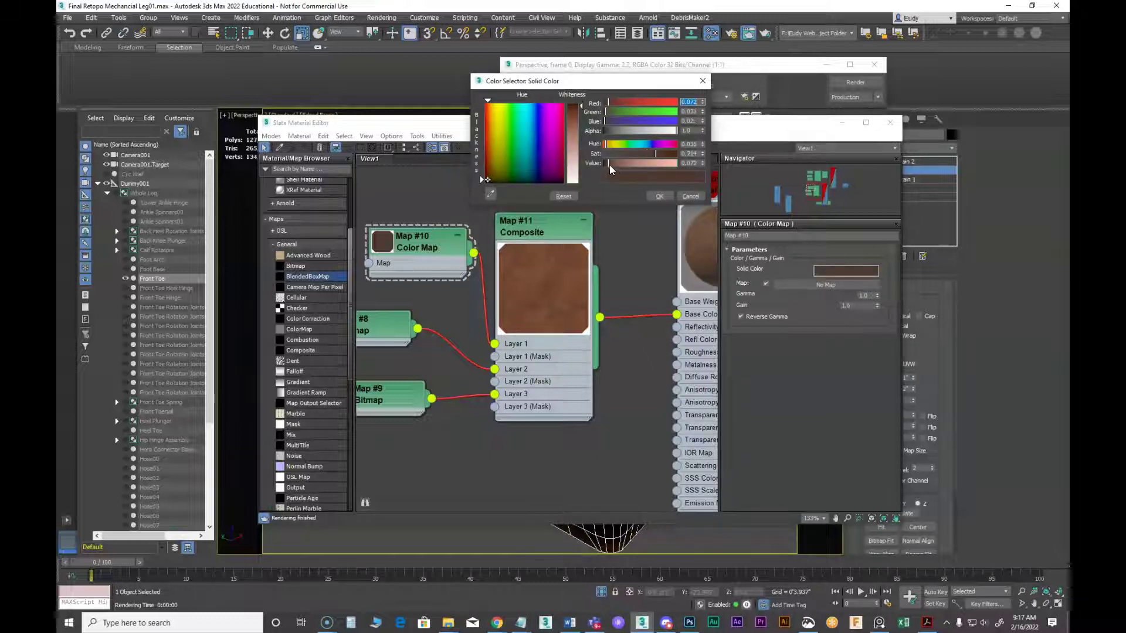
left_click(659, 196)
left_click(855, 83)
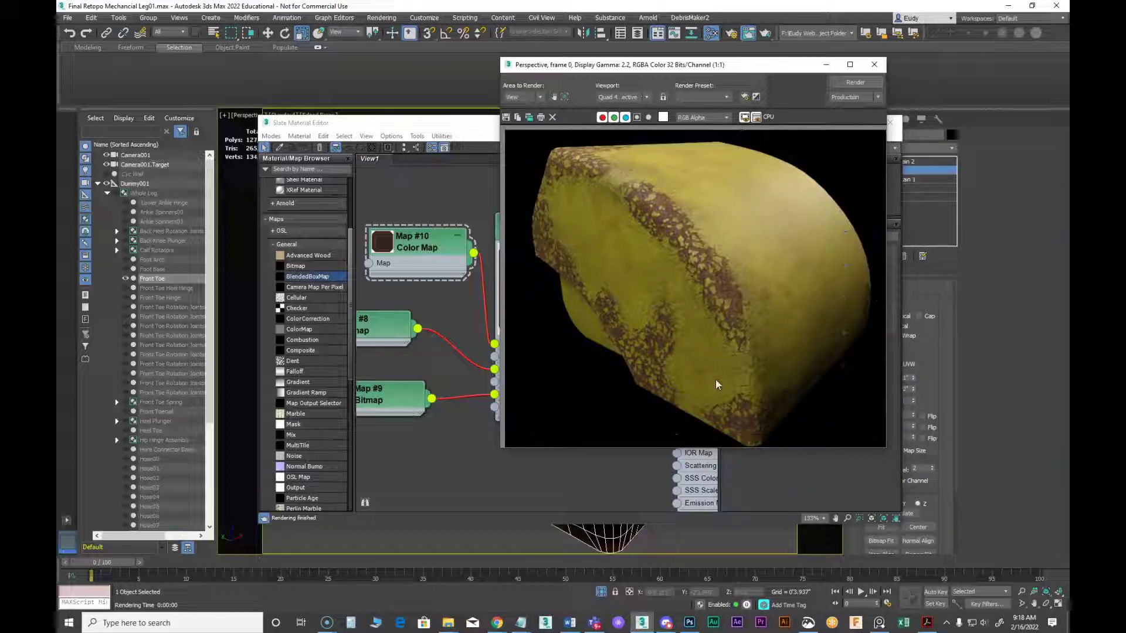
left_click_drag(797, 70, 635, 57)
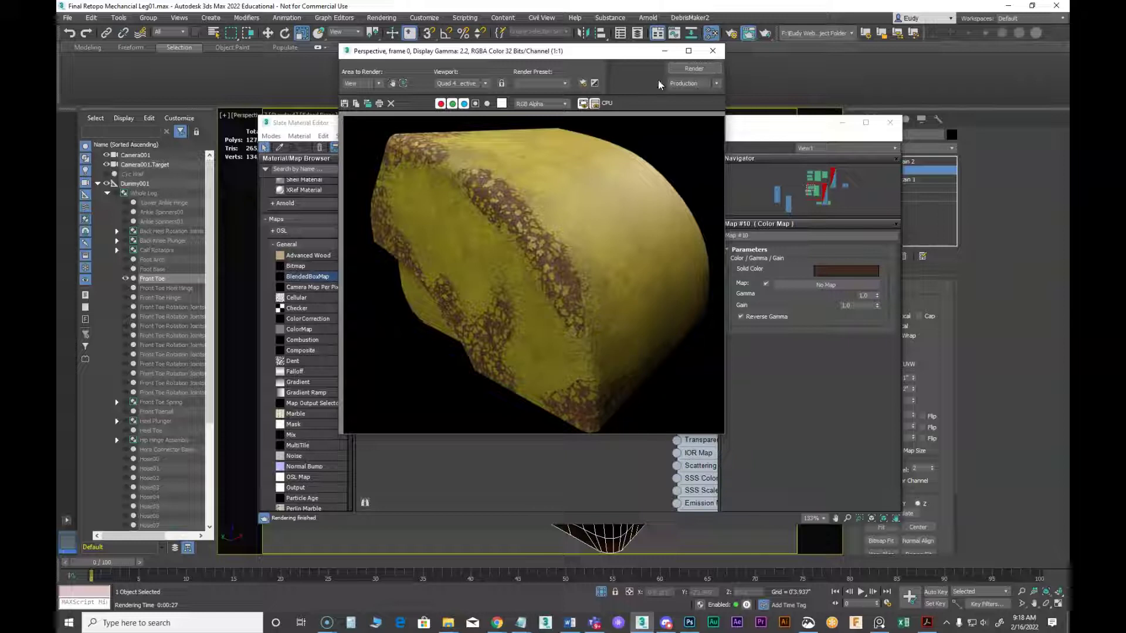
left_click_drag(632, 58, 656, 50)
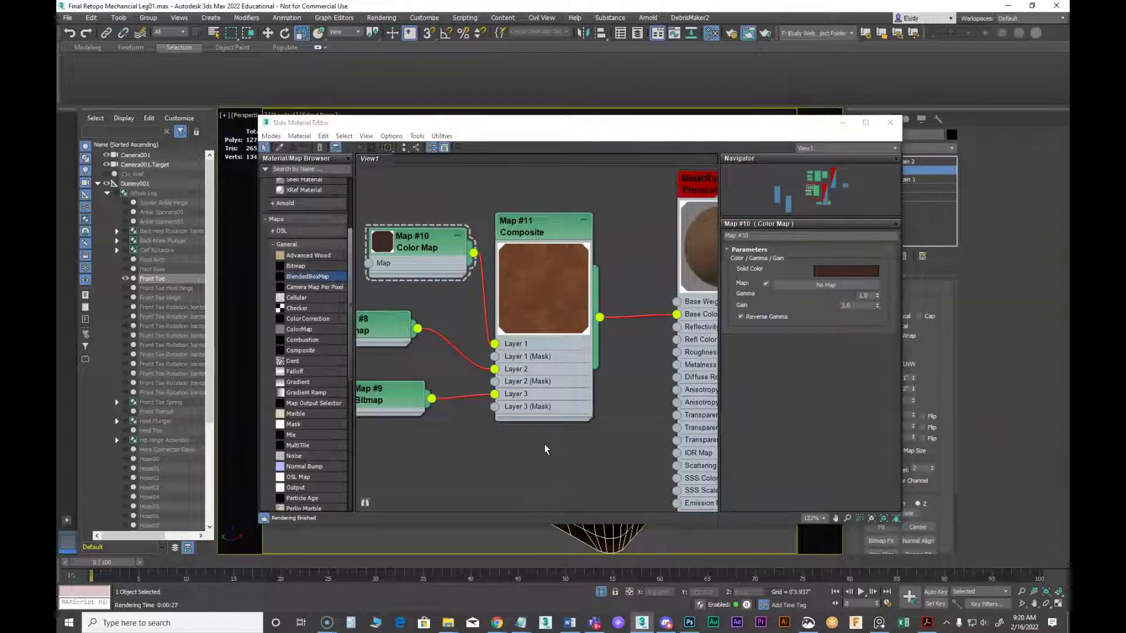
Add a Bitmap map below the rust maps in the material graph, using the image scan code.png
middle_click_drag(545, 450, 575, 262)
scroll(490, 332, "down", 1)
right_click(474, 317)
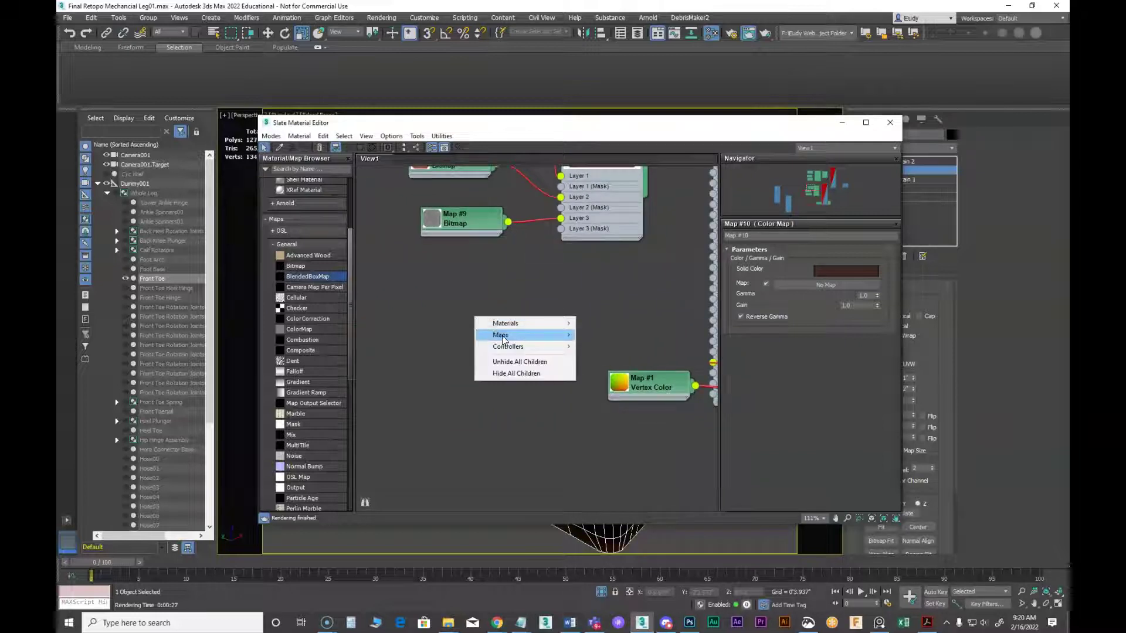
mouse_move(503, 337)
mouse_move(613, 347)
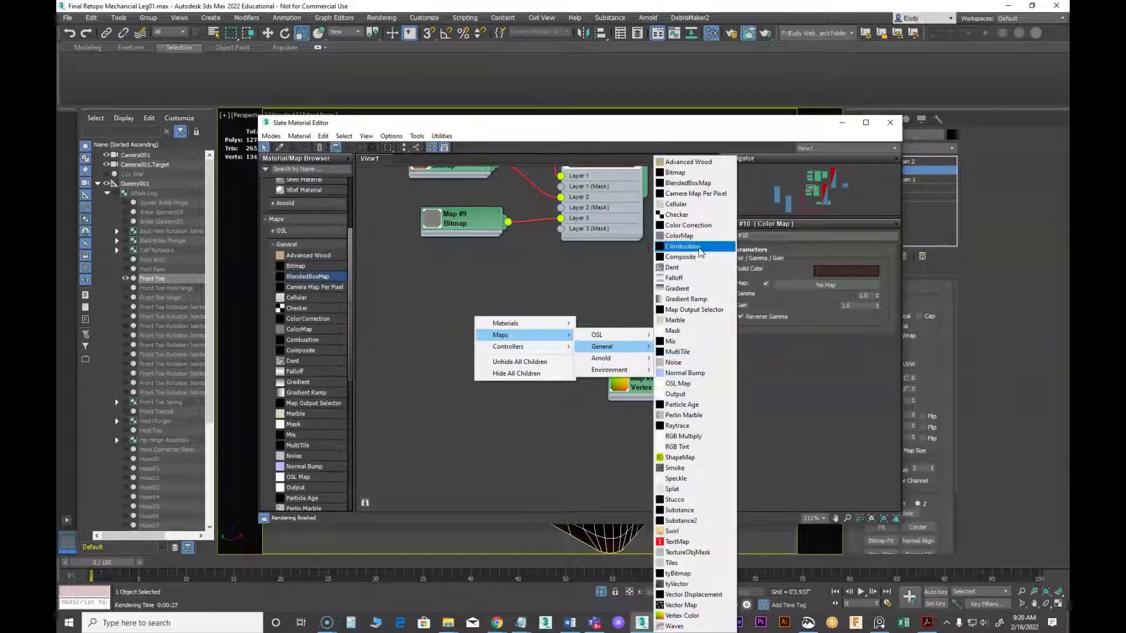
left_click(698, 173)
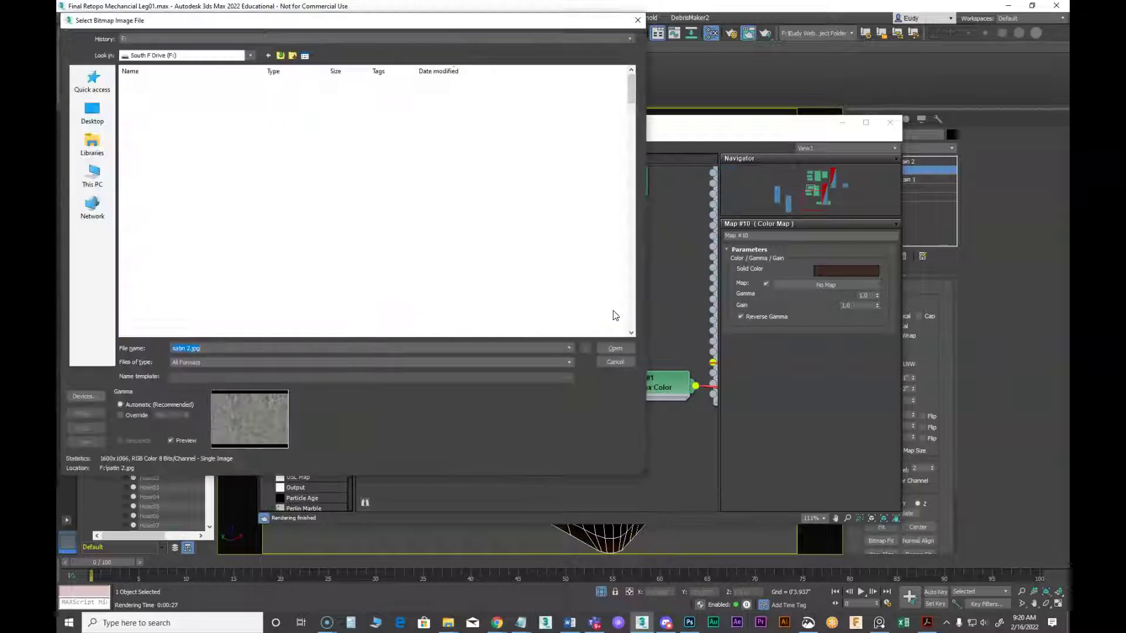
left_click(151, 83)
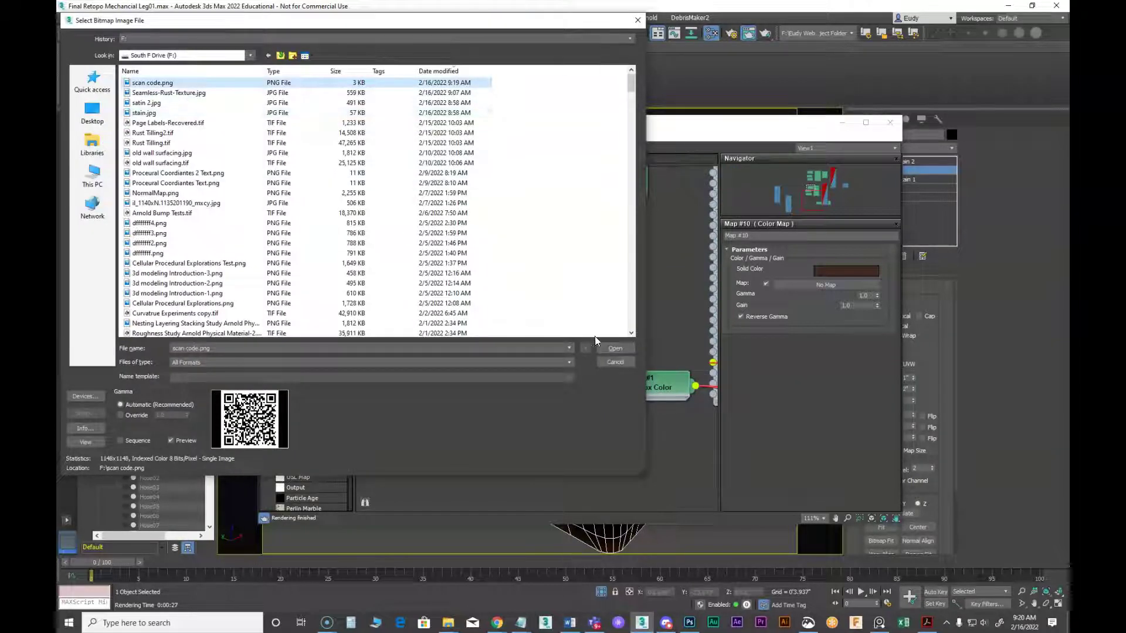
left_click(615, 349)
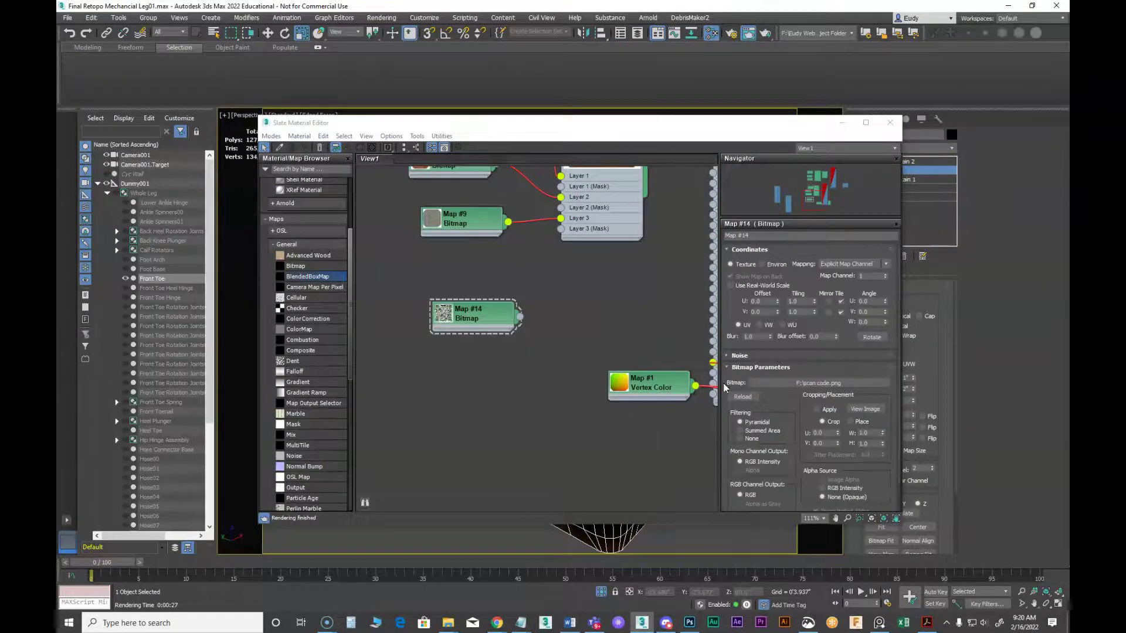
Preview the full image of the scan code bitmap and set its map channel to 3
left_click(864, 409)
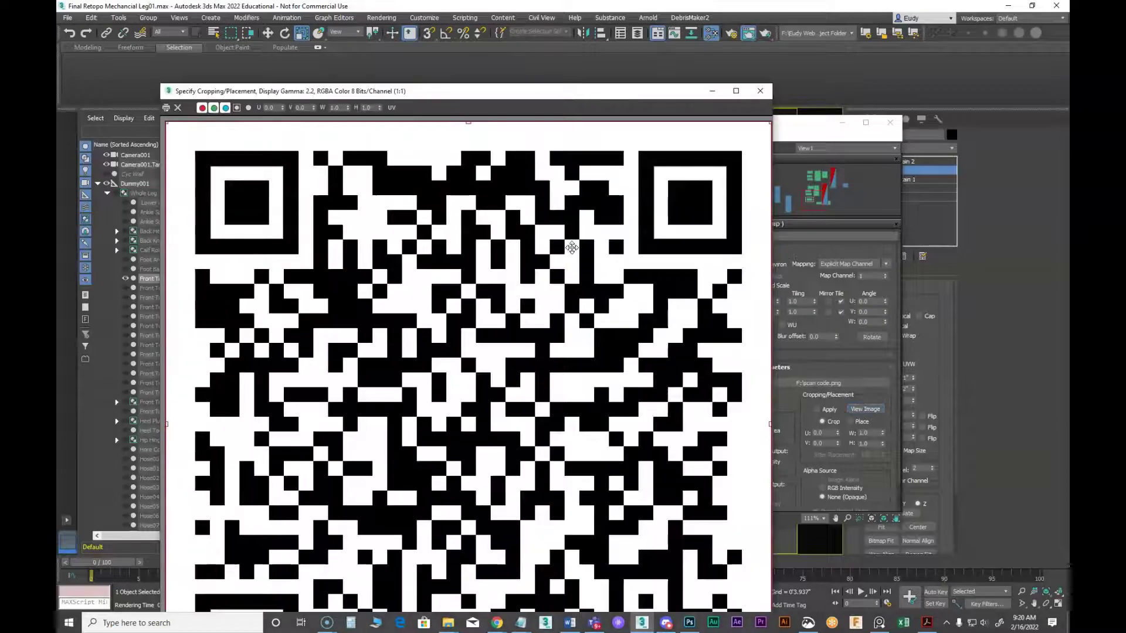
left_click_drag(492, 92, 507, 20)
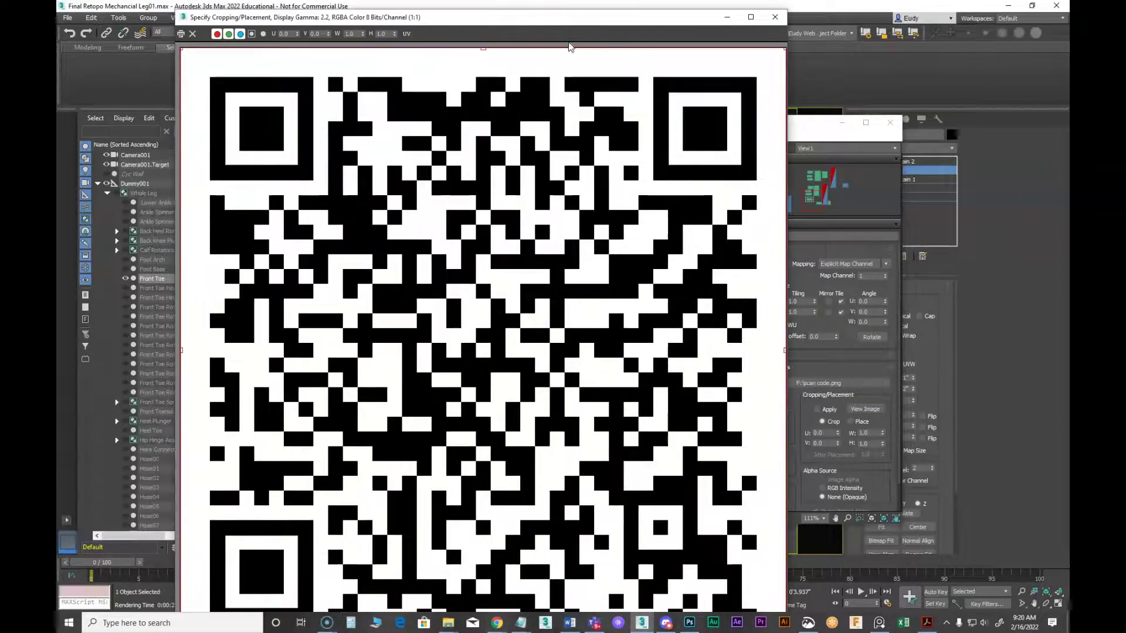
left_click(774, 17)
left_click(499, 322)
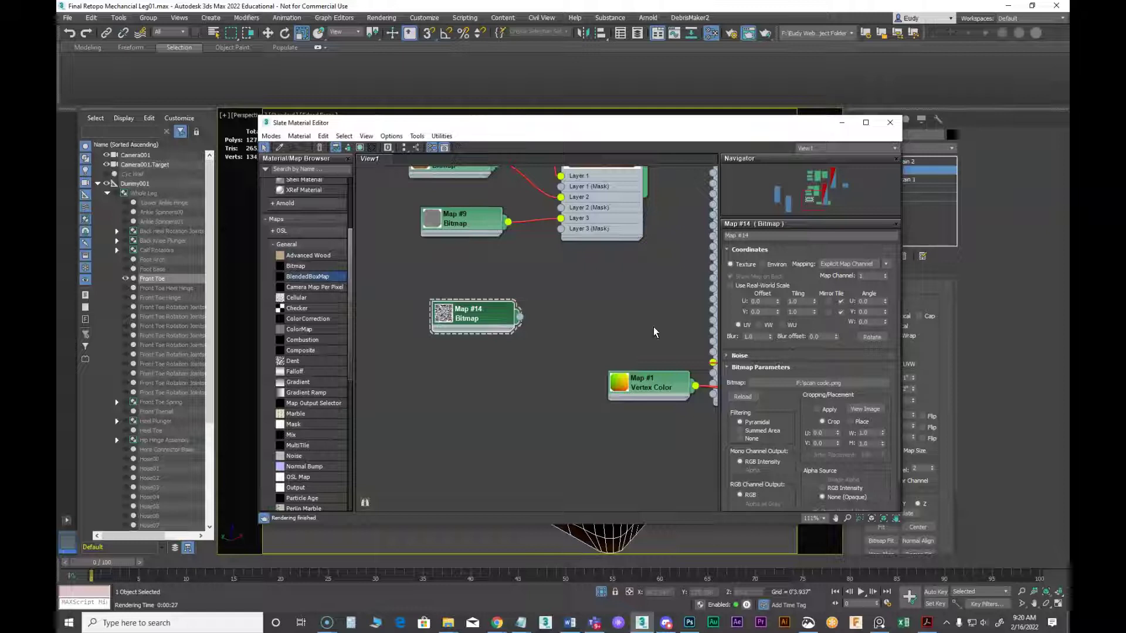
left_click(884, 274)
Save the active Perspective view of the front toe so that this render angle can be restored
left_click_drag(799, 128, 241, 253)
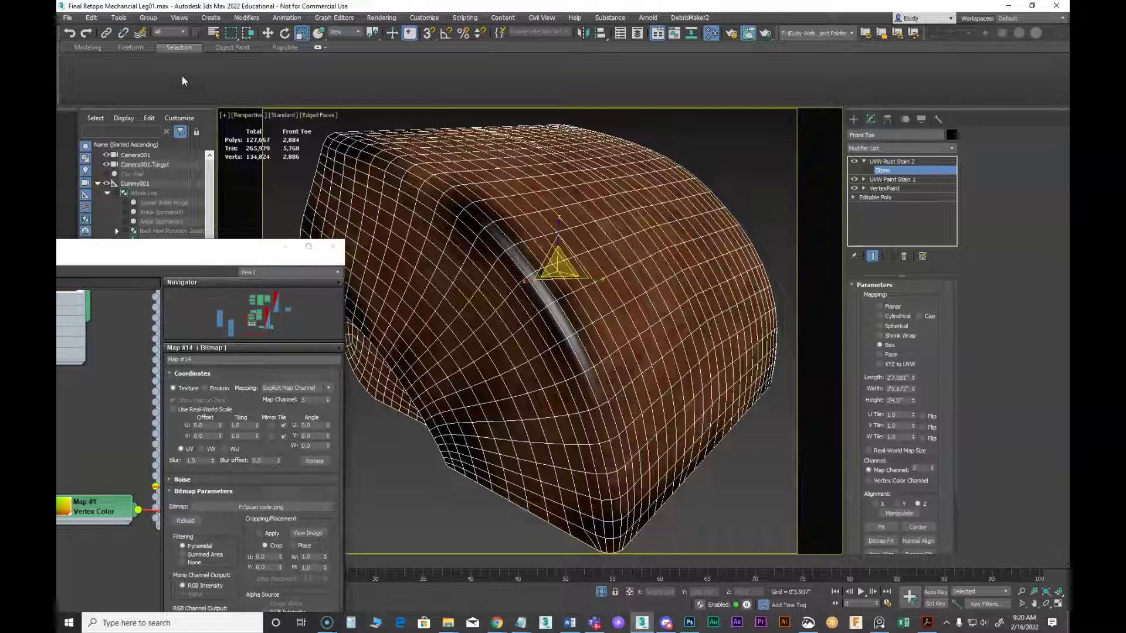
left_click(179, 18)
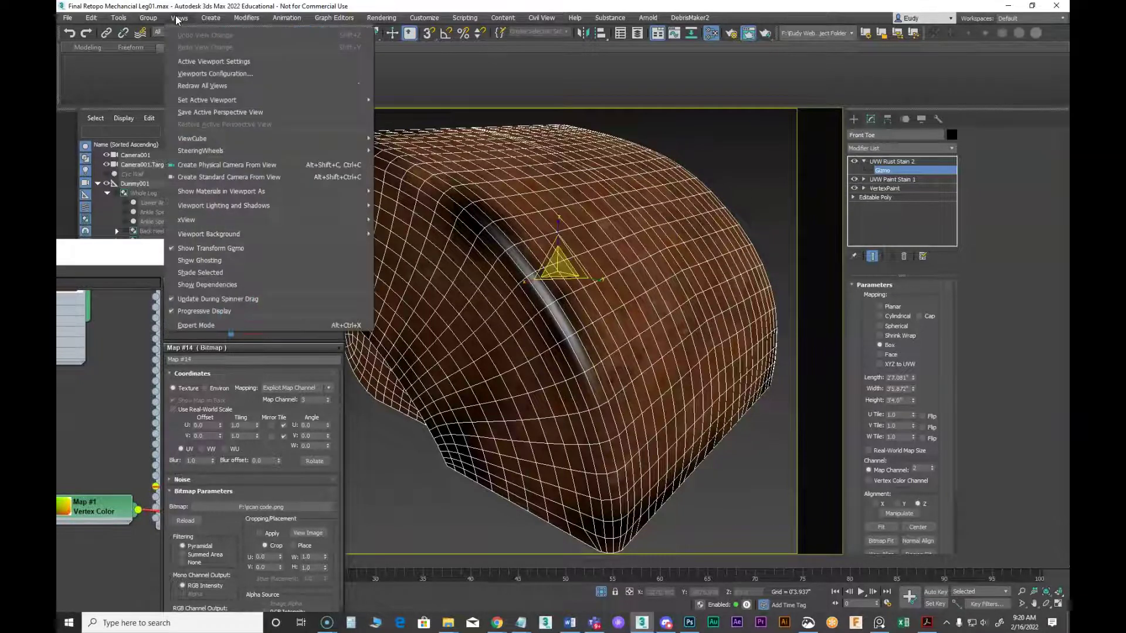
left_click(221, 113)
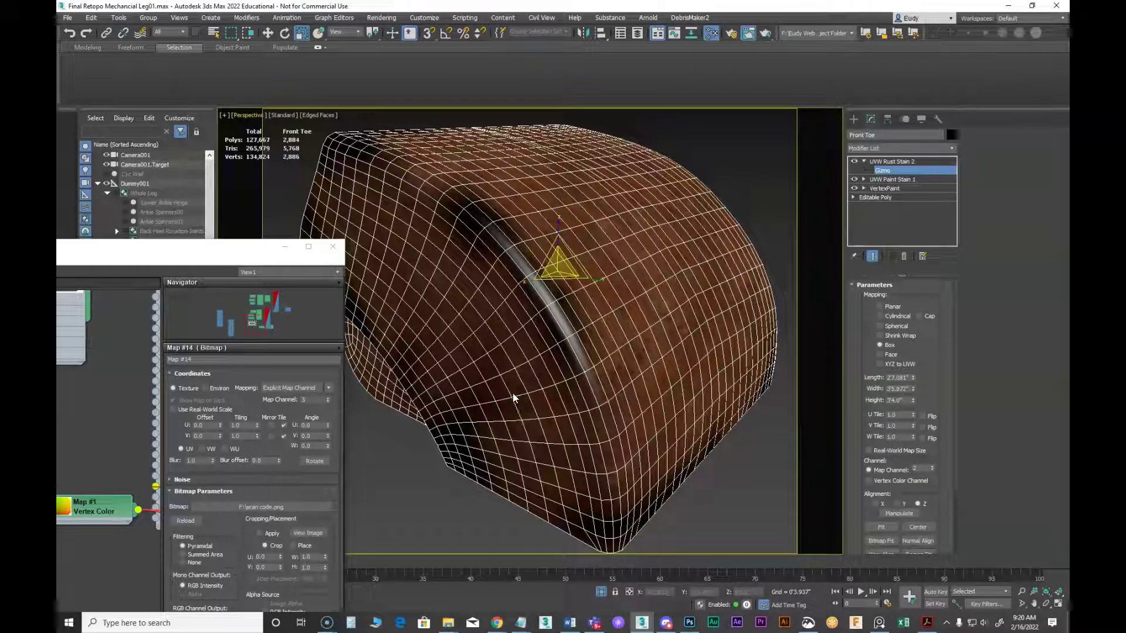
middle_click_drag(502, 390, 580, 369, "alt")
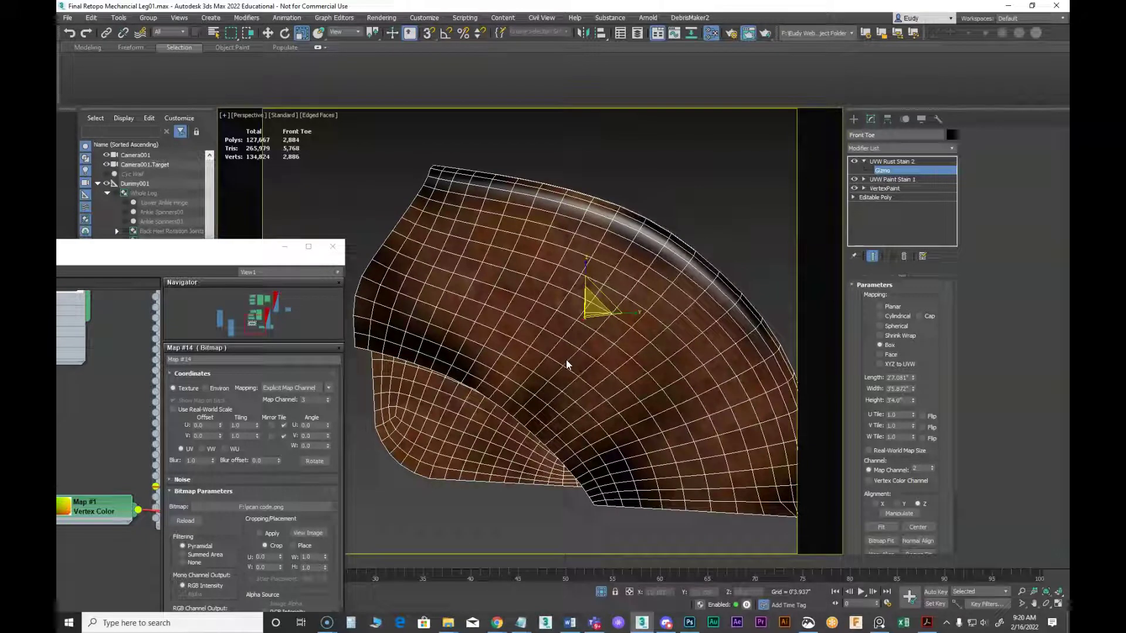
Add a UVW Map modifier above UVW Rust Stain 2 on the Front Toe, working in the Left view framed on the toe
key("v")
key("l")
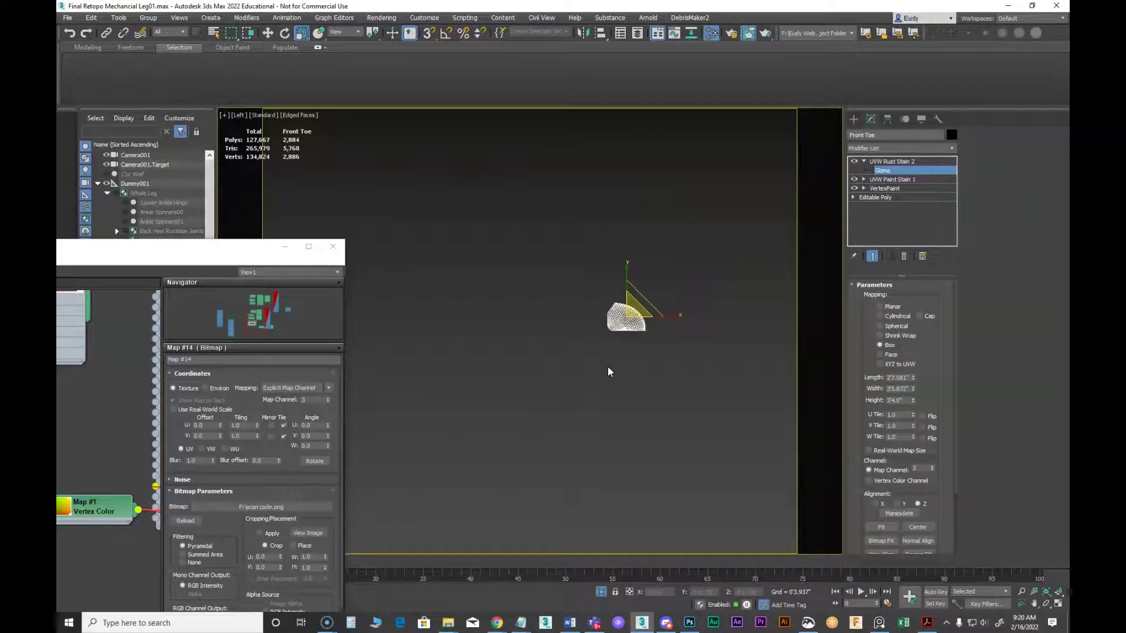
key("z")
middle_click_drag(595, 329, 638, 302)
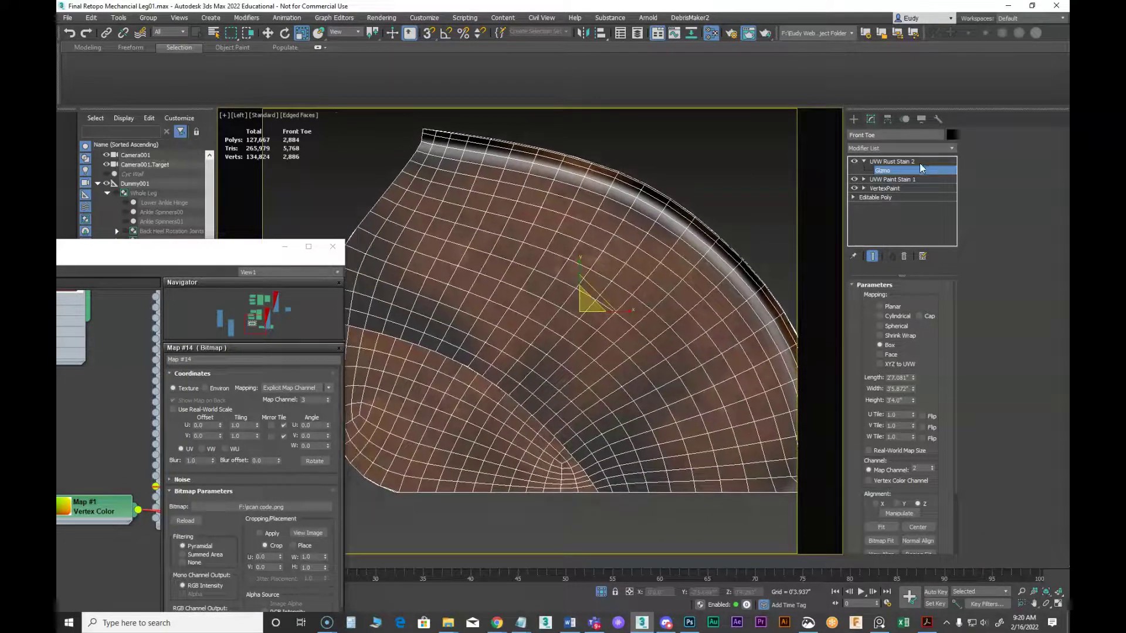
left_click(952, 148)
left_click_drag(956, 183, 959, 500)
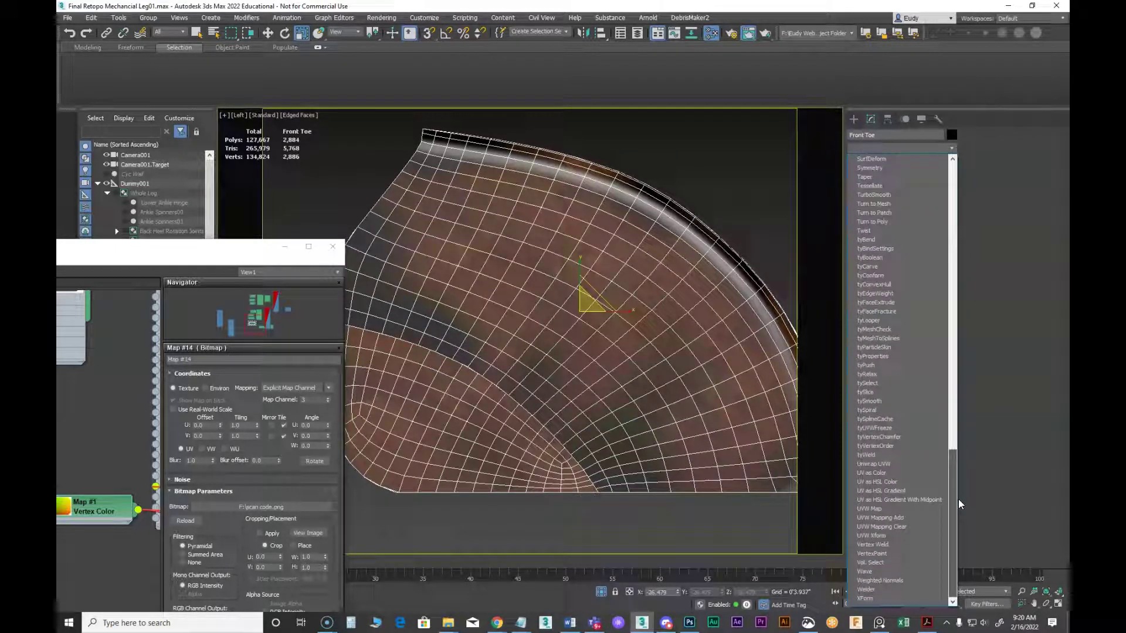
left_click(877, 508)
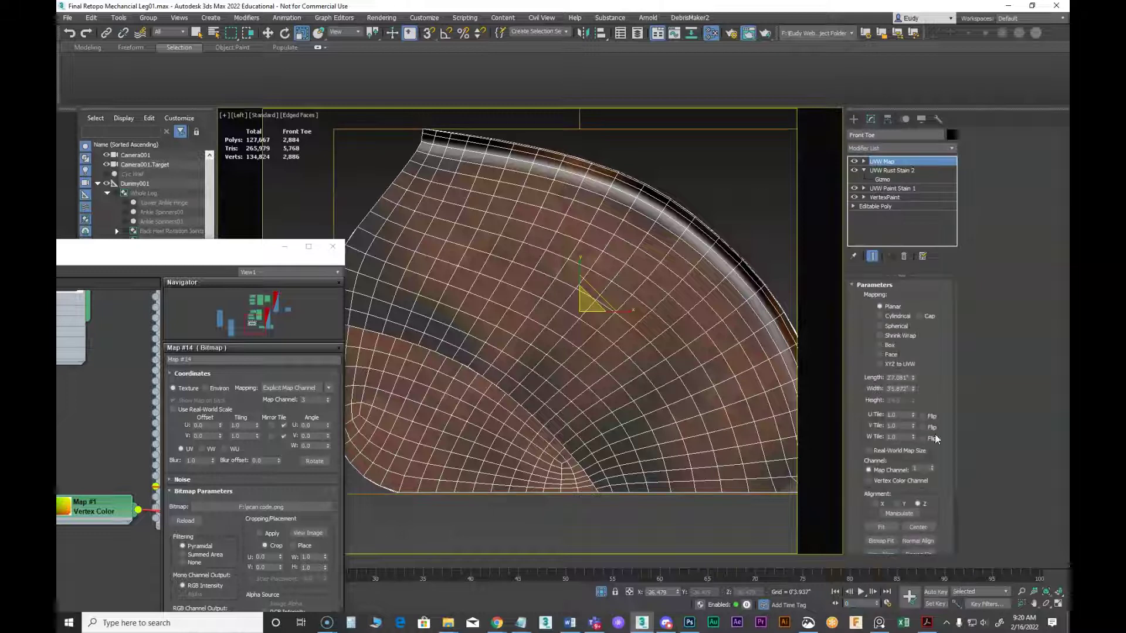
Fit the new planar UVW Map to the proportions of the image scan code.png using Bitmap Fit
mouse_move(936, 400)
left_mouse_down()
mouse_move(938, 342)
mouse_move(947, 396)
left_mouse_up()
scroll(935, 375, "down", 3)
left_click(892, 457)
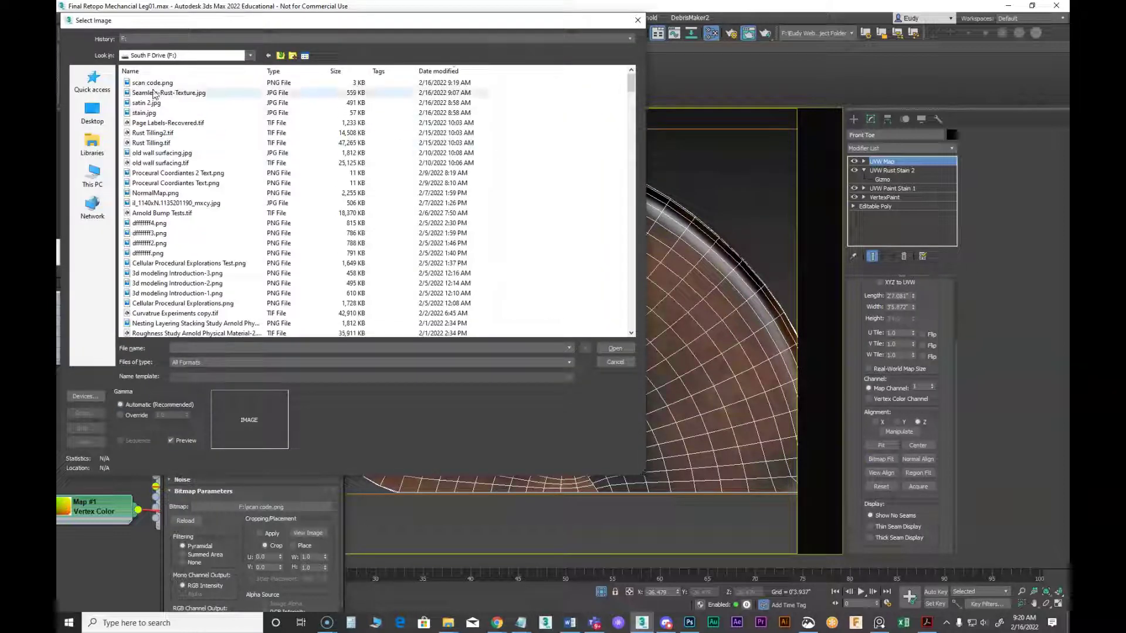
left_click(151, 83)
left_click(611, 349)
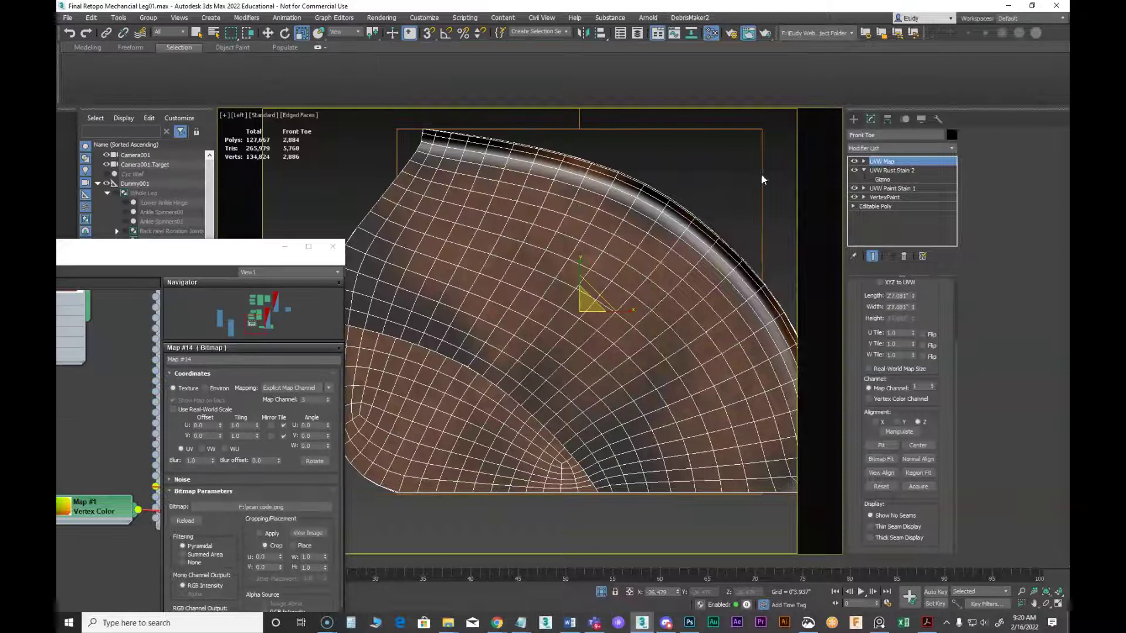
Scale the new UVW Map's gizmo down to less than half size in the Left view and set its map channel to 3
left_click(864, 161)
left_click(883, 171)
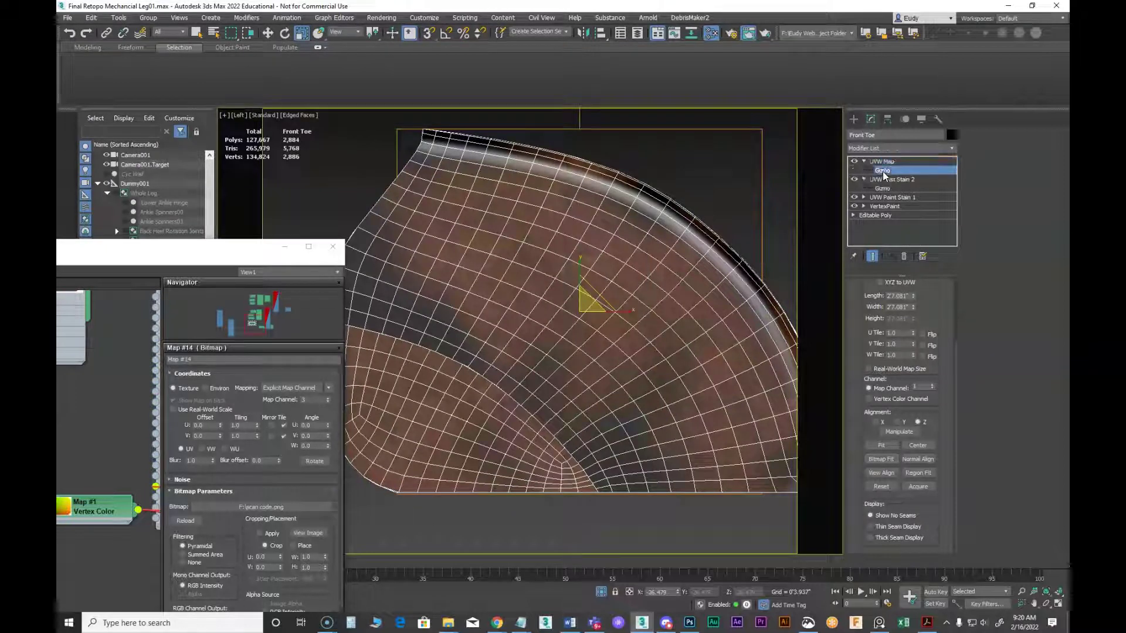
right_click(583, 244)
left_click(600, 281)
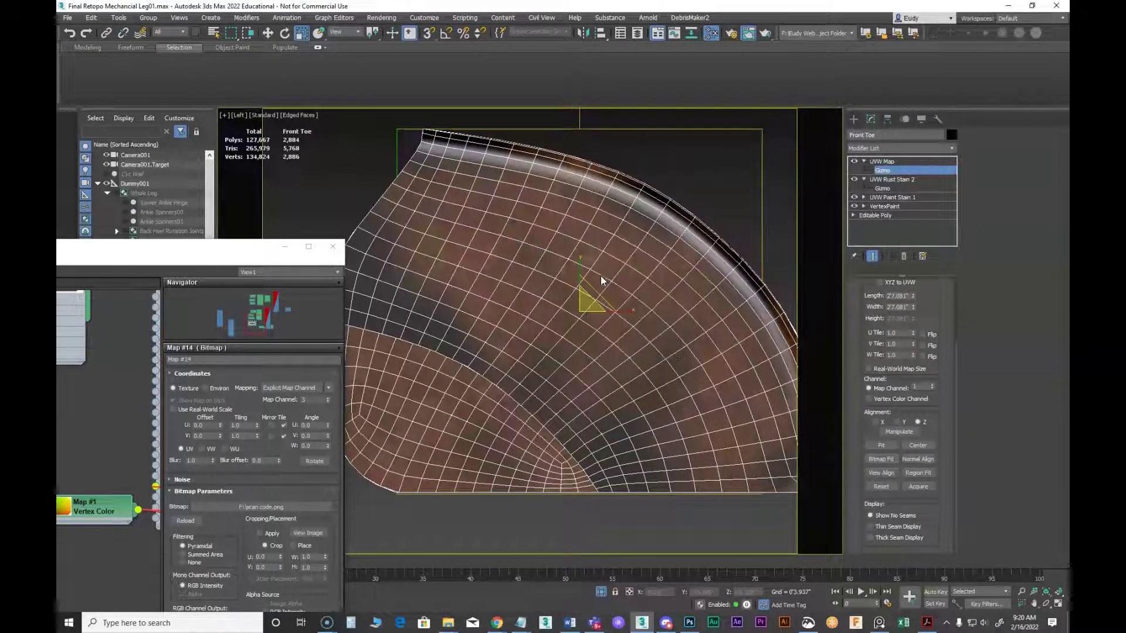
left_click_drag(588, 305, 559, 390)
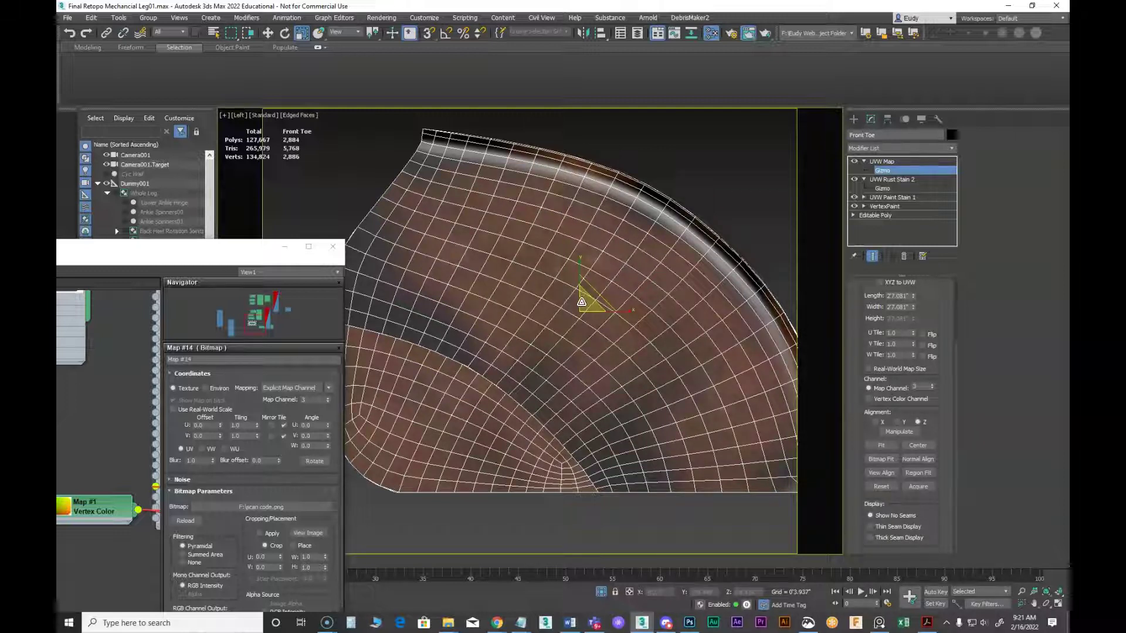
Move the scan code gizmo sideways in the Top view until it sits just outside the toe's side face
key("t")
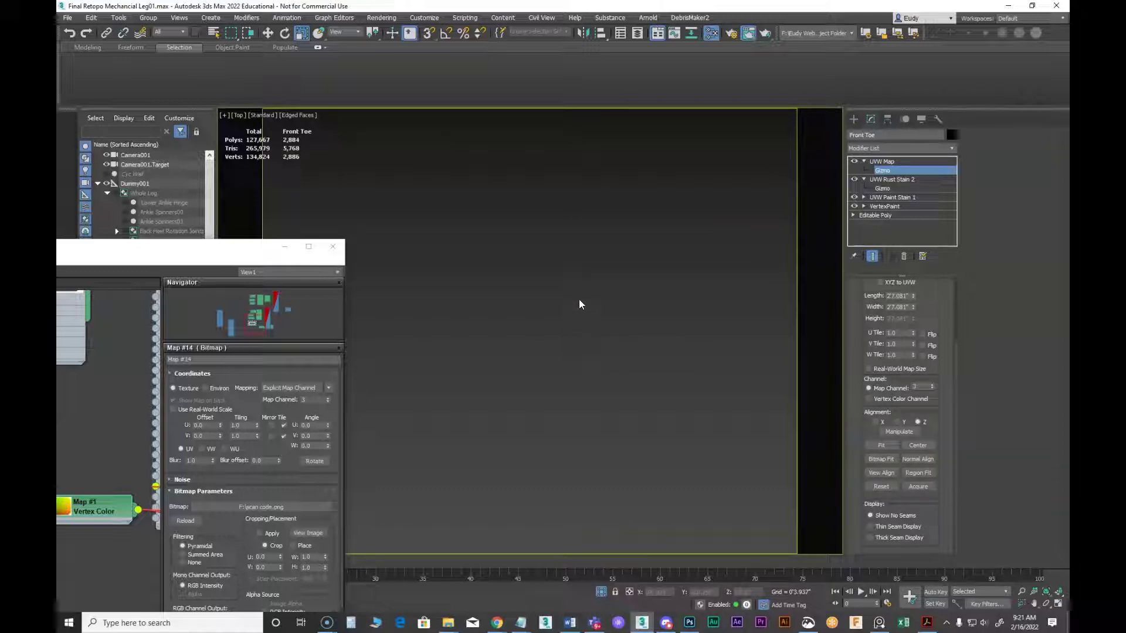
key("z")
scroll(567, 326, "down", 3)
right_click(566, 320)
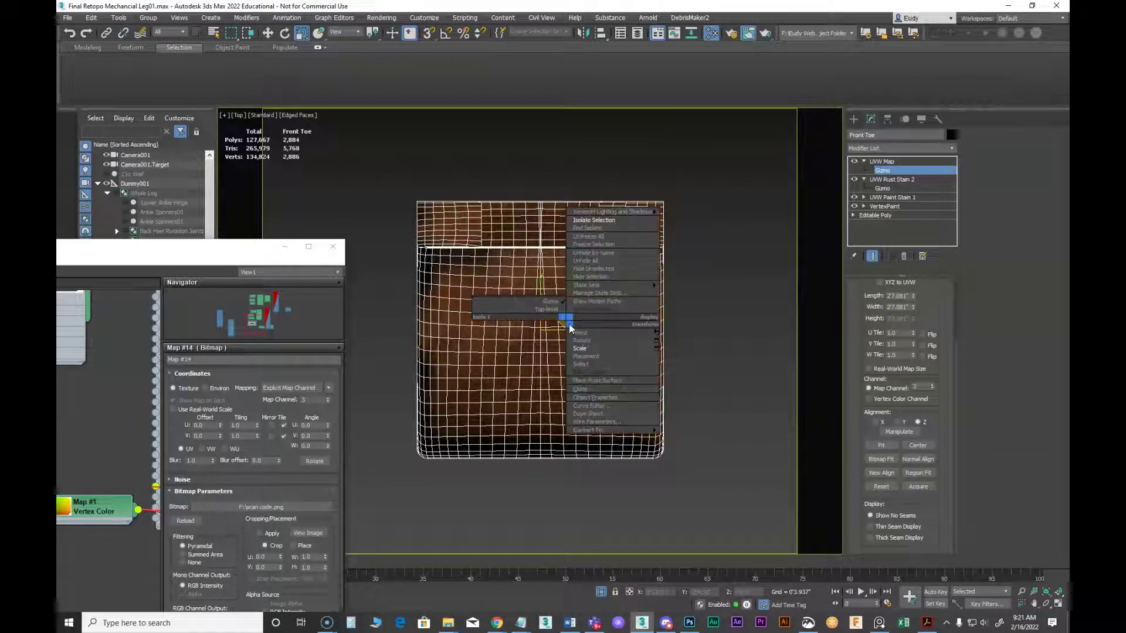
left_click(584, 333)
left_click_drag(575, 330, 428, 325)
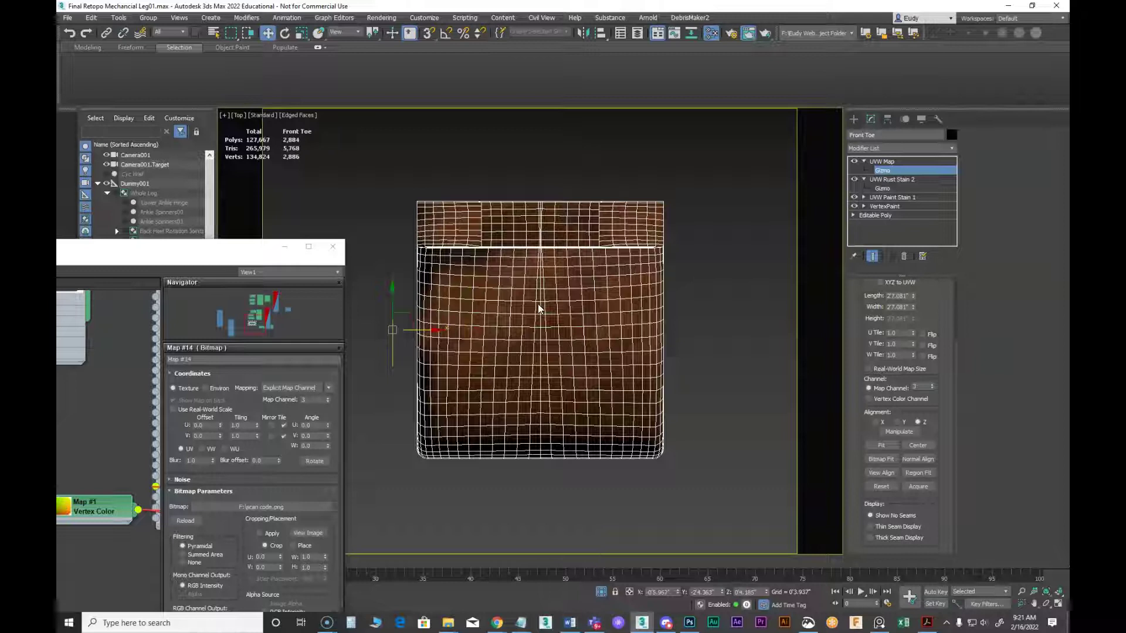
Check the gizmo in the Right view, return to the Left view and move it slightly toward the toe's upper curved edge
key("v")
key("r")
key("z")
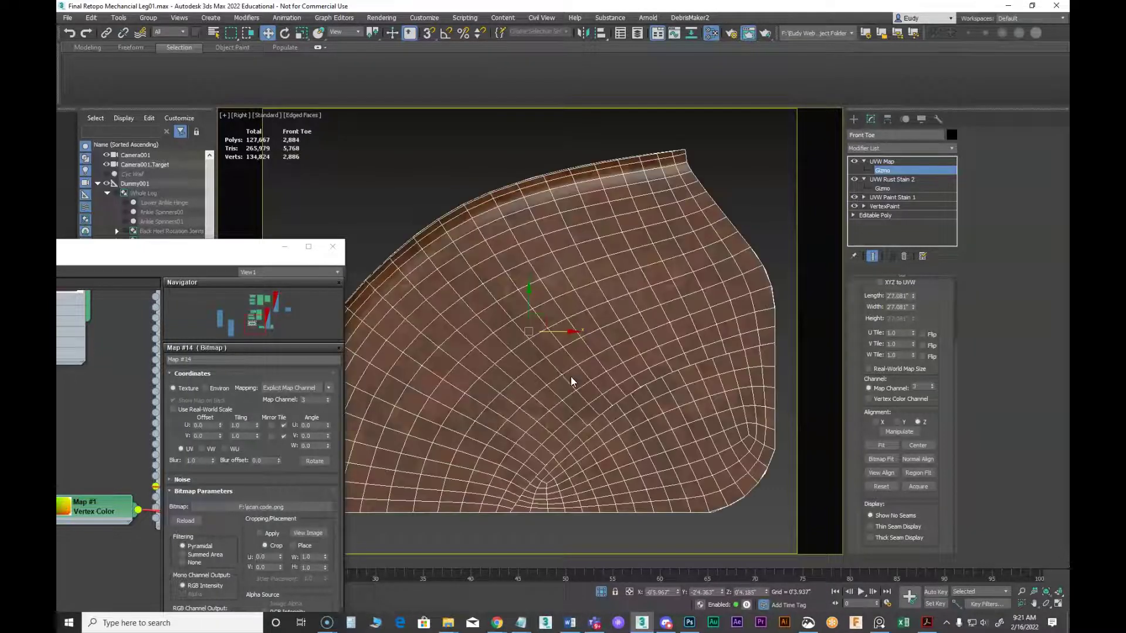
right_click(552, 302)
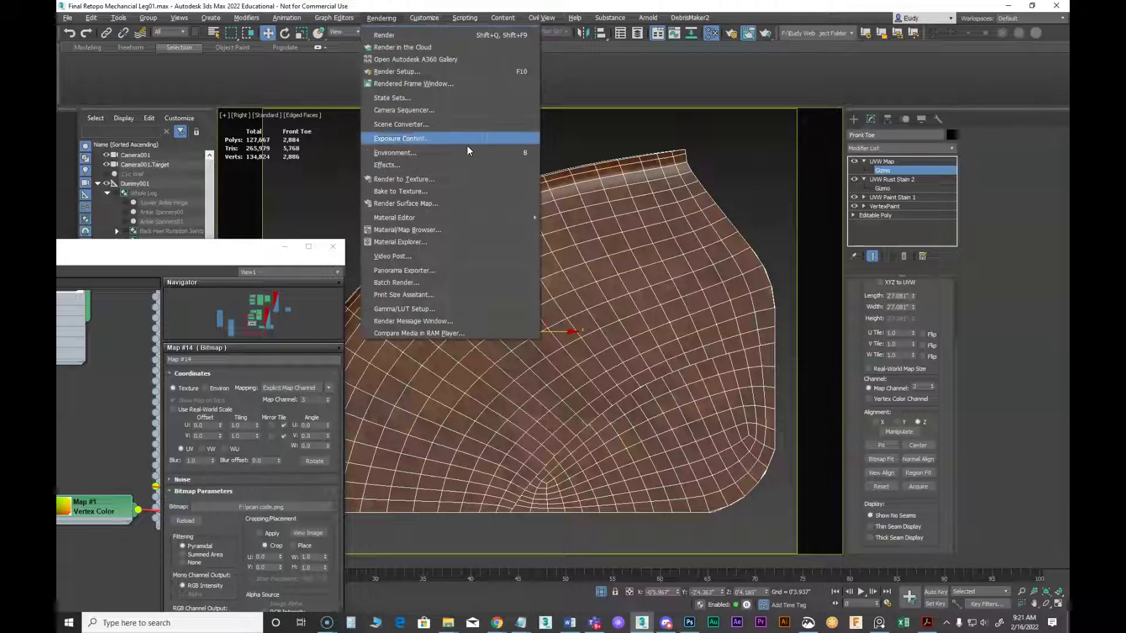
key("v")
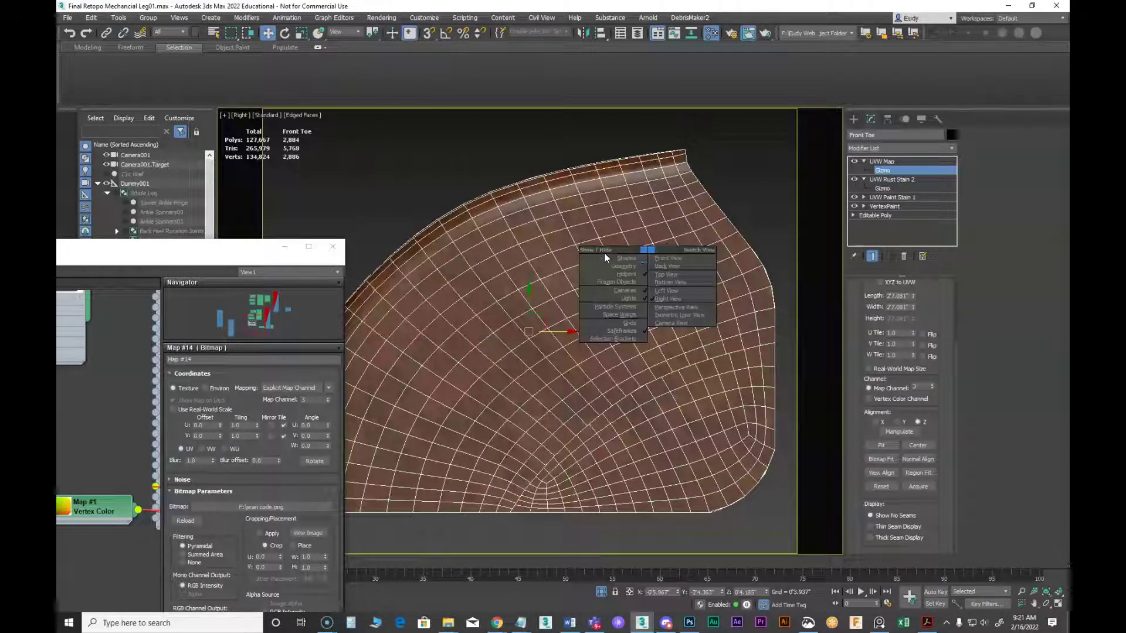
left_click(665, 291)
left_click_drag(256, 253, 302, 132)
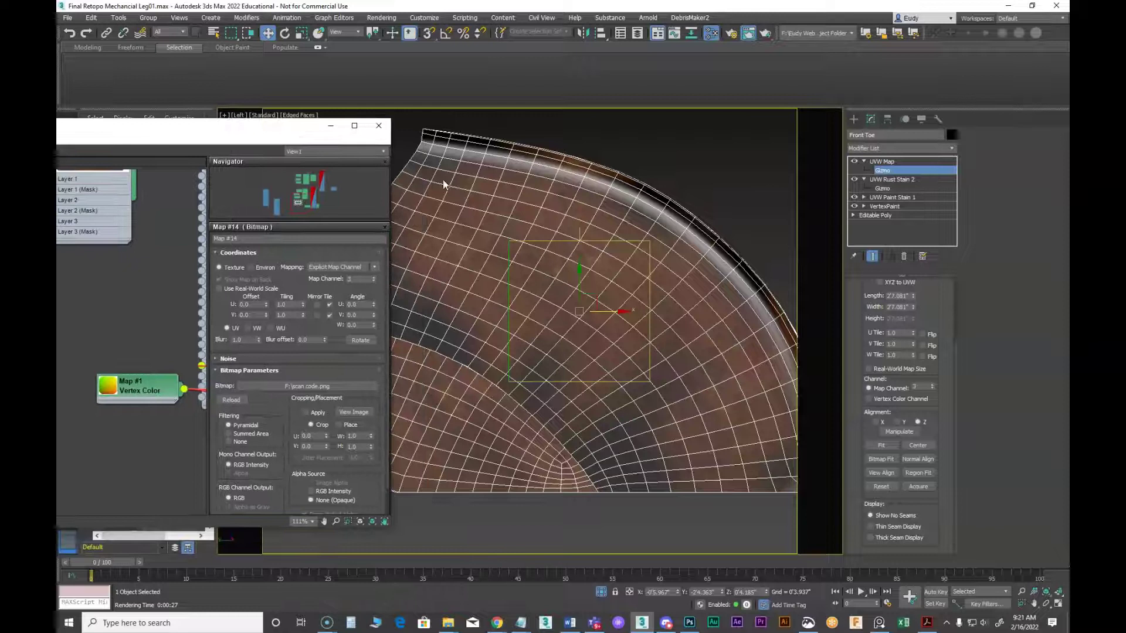
left_click_drag(592, 296, 580, 268)
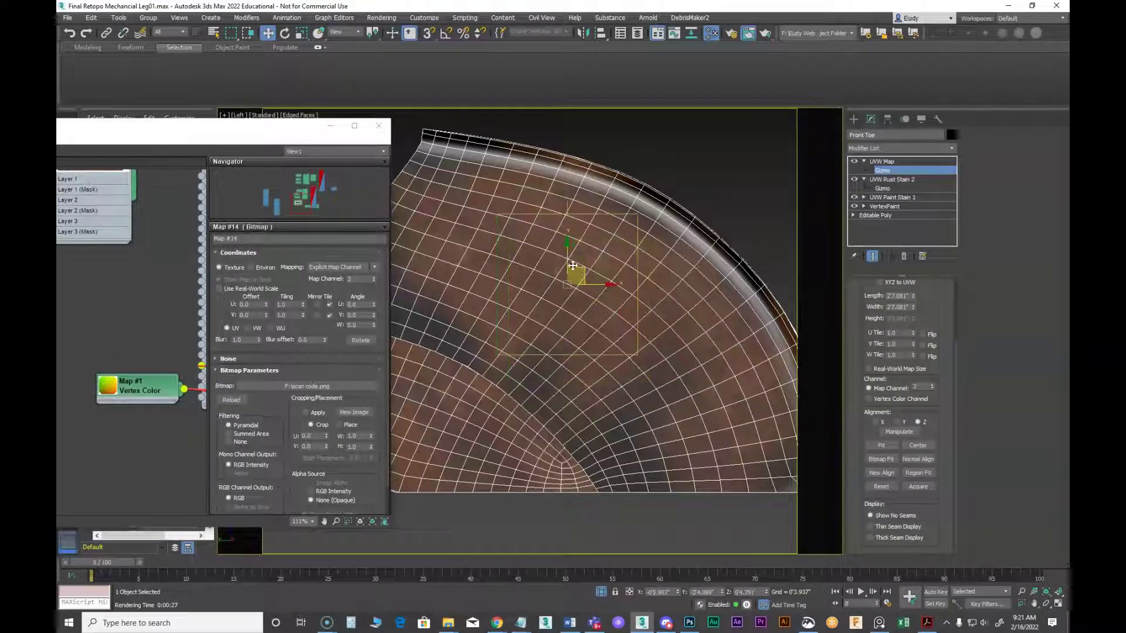
Show the Metal/Rust/Black material in the viewport and feed its Base Color Map from the scan code bitmap instead of the rust composite
left_click_drag(231, 130, 461, 152)
middle_click_drag(389, 249, 369, 362)
scroll(373, 371, "down", 3)
scroll(369, 362, "down", 2)
middle_click_drag(343, 324, 364, 334)
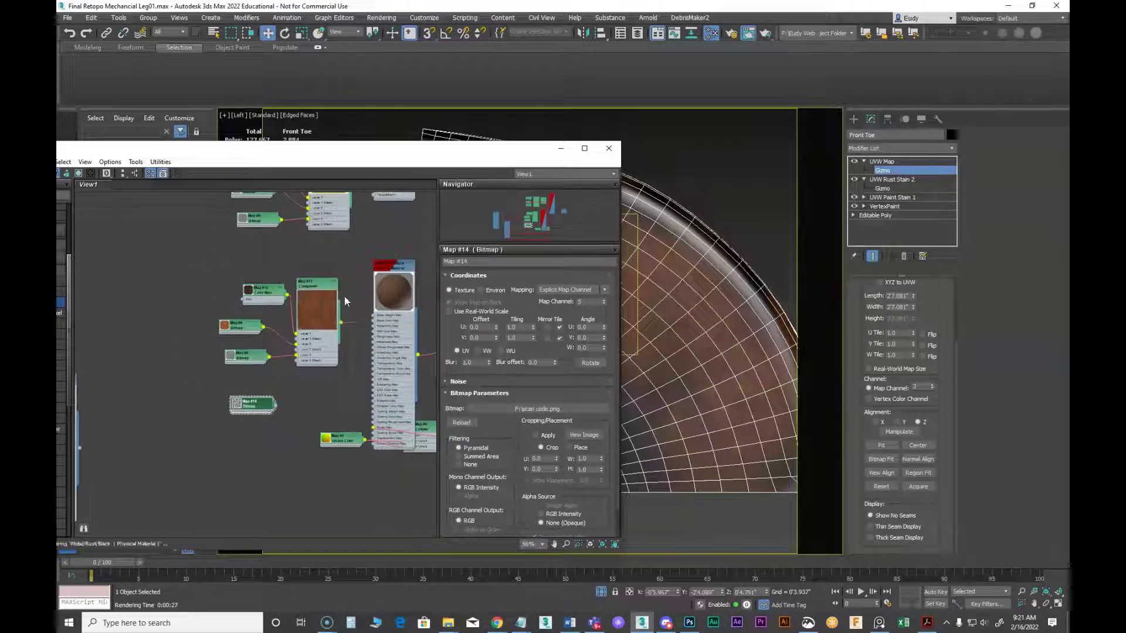
left_click_drag(320, 291, 259, 280)
double_click(393, 267)
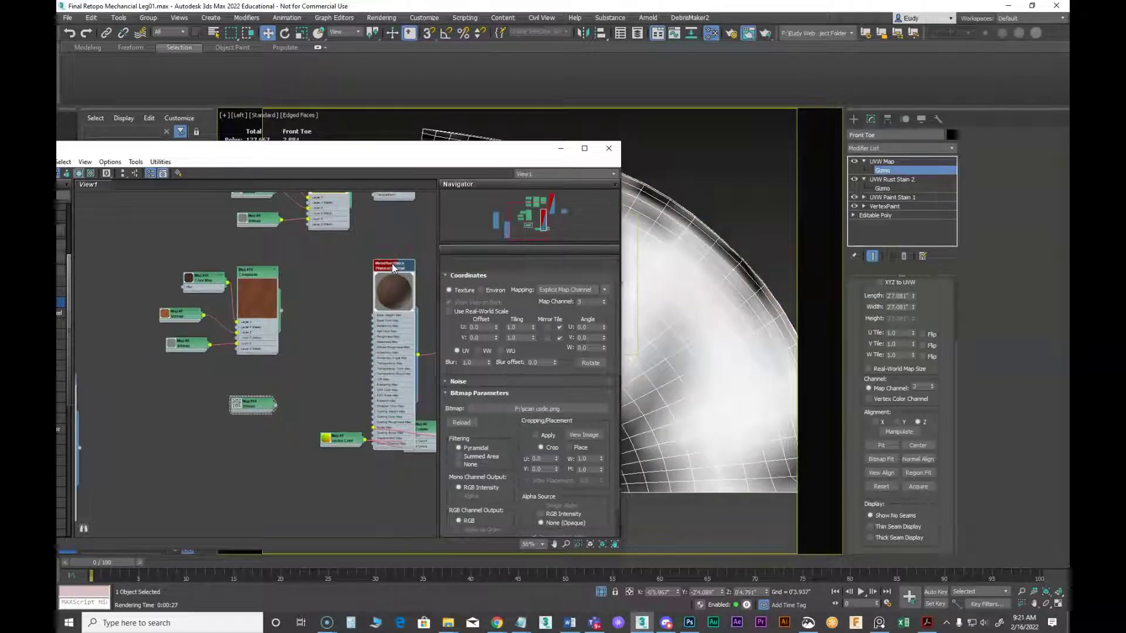
right_click(393, 268)
left_click(425, 282)
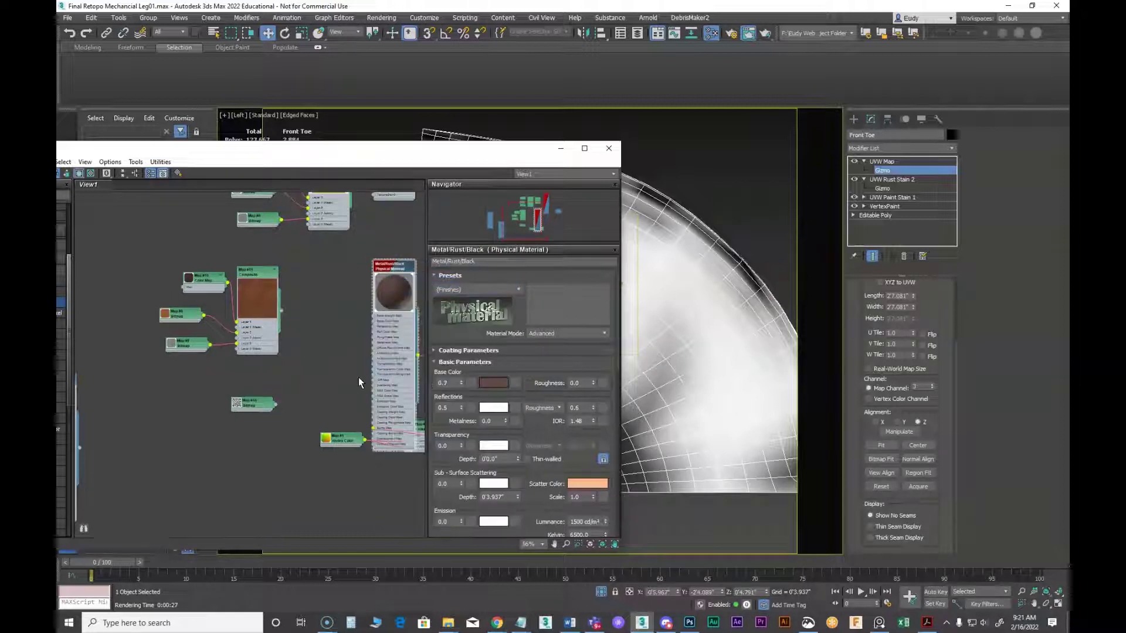
left_click_drag(276, 404, 371, 321)
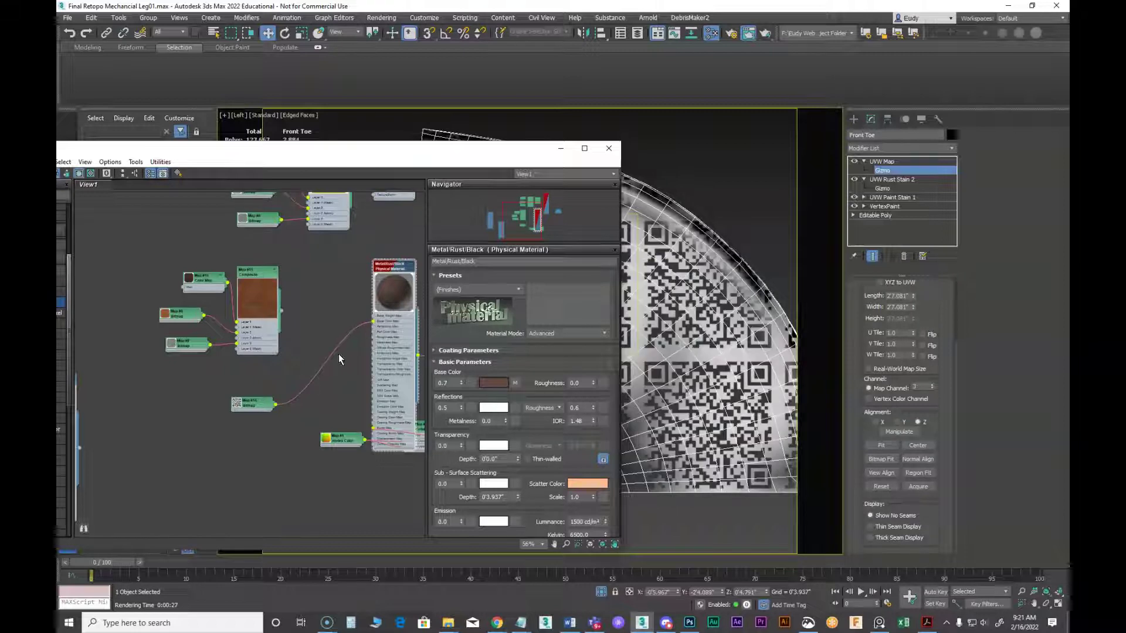
Turn off U and V tiling for the scan code bitmap so that it is placed only once
double_click(249, 406)
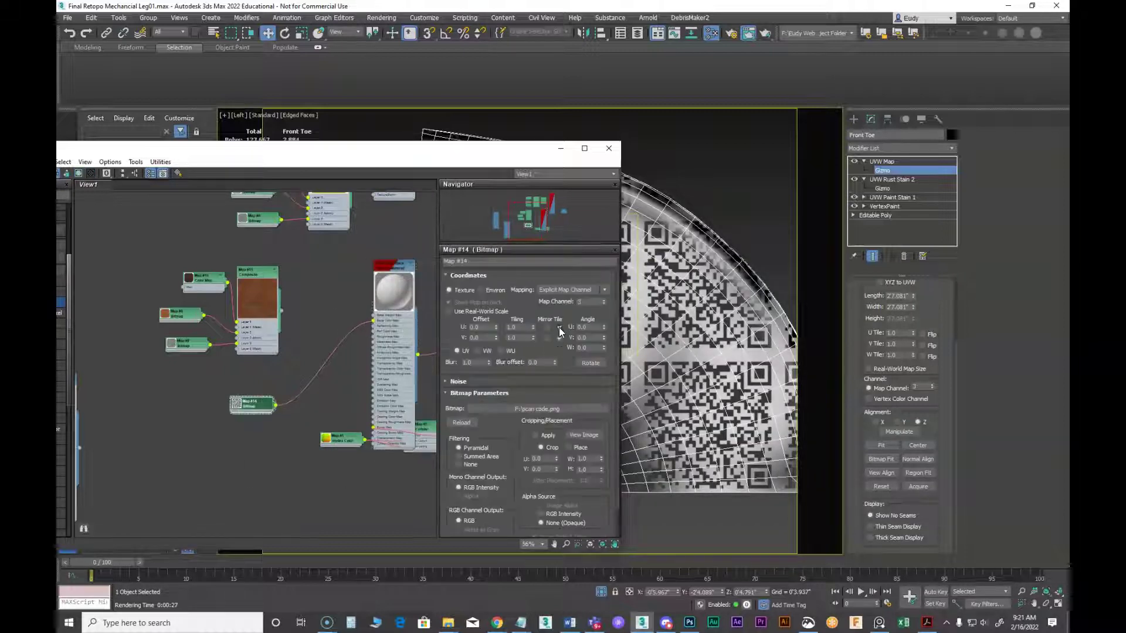
left_click(559, 326)
left_click(560, 339)
left_click_drag(500, 150, 365, 139)
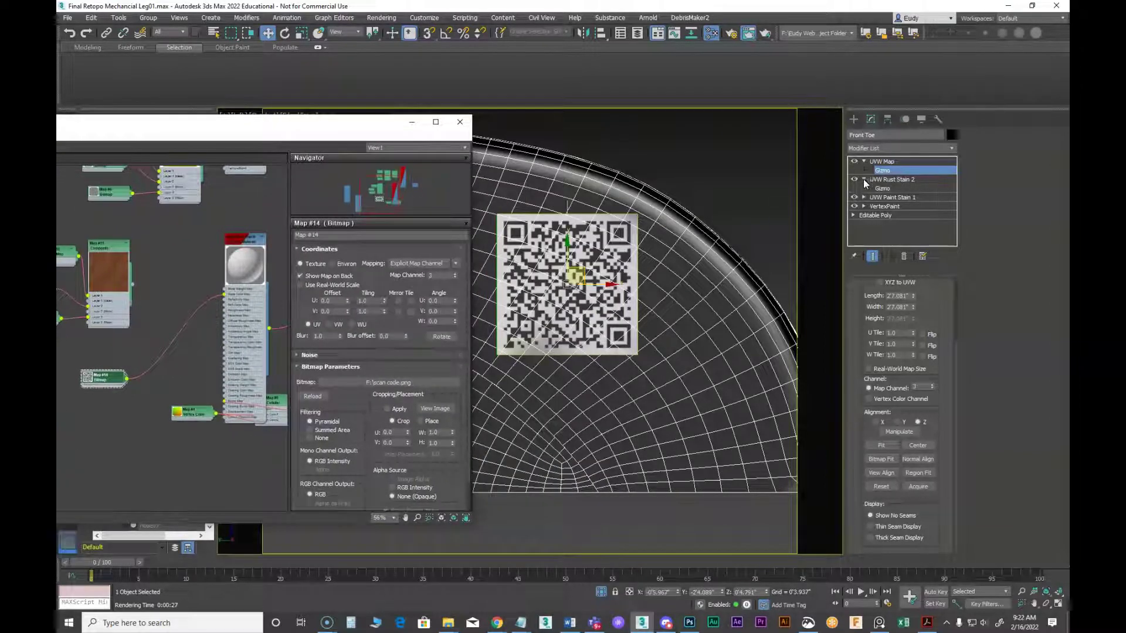
Scale the scan code gizmo down a little more and rotate it on the toe's side face in the Left view
right_click(569, 268)
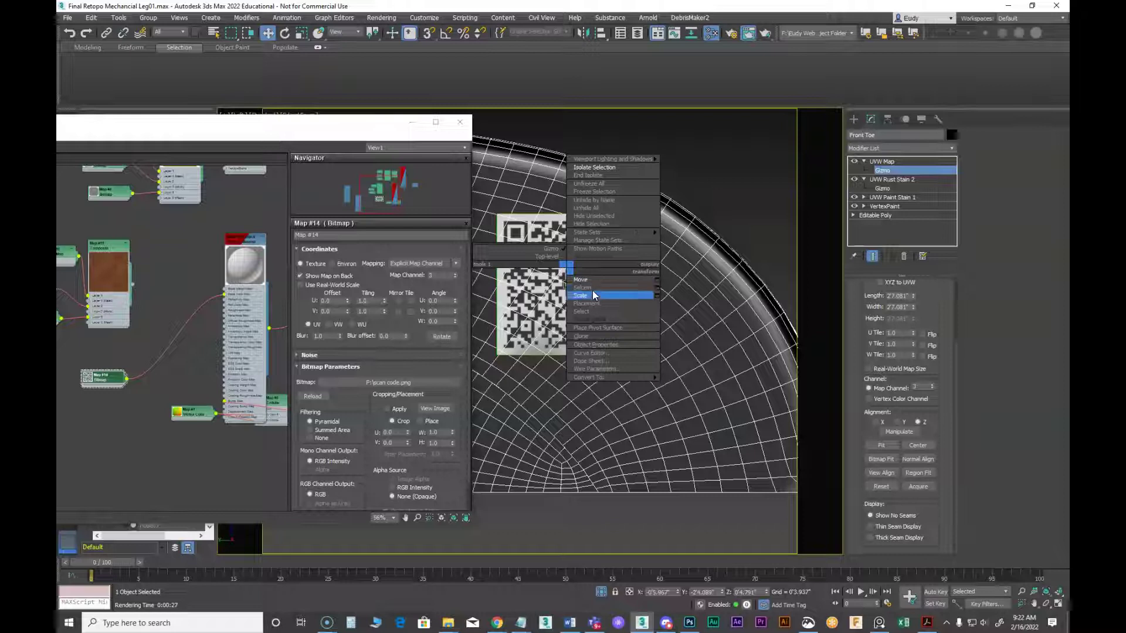
left_click(592, 295)
left_click_drag(578, 277, 576, 300)
right_click(573, 279)
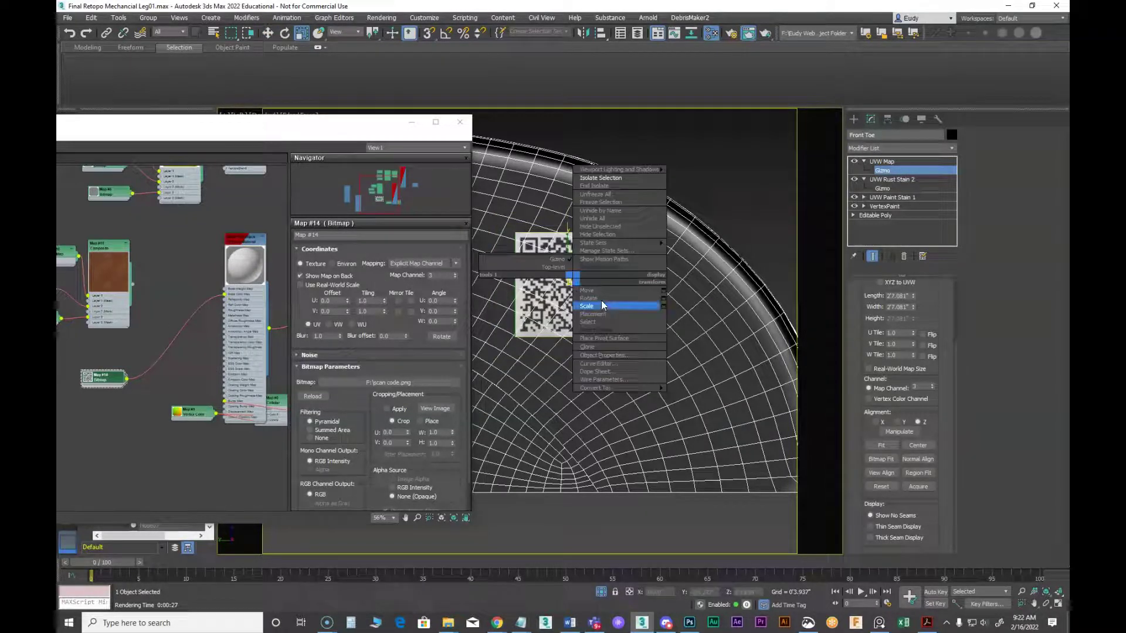
left_click(603, 298)
left_click_drag(609, 257, 614, 293)
Disconnect the scan code bitmap from the rust material and reconnect the rust composite to its Base Color Map
left_click_drag(345, 128, 603, 122)
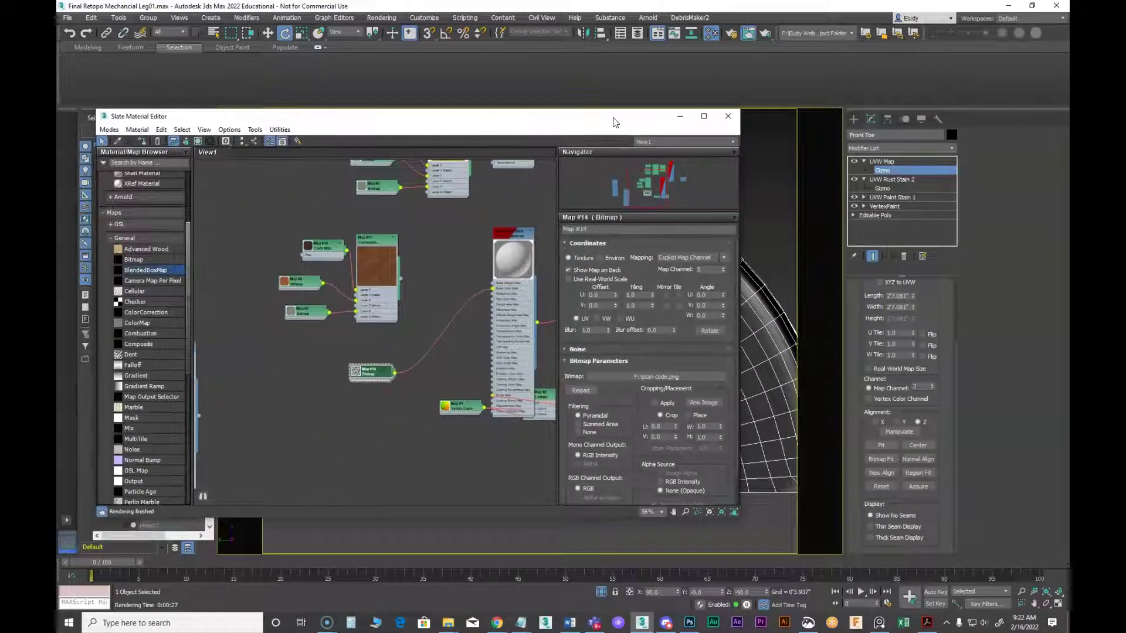
scroll(469, 351, "up", 2)
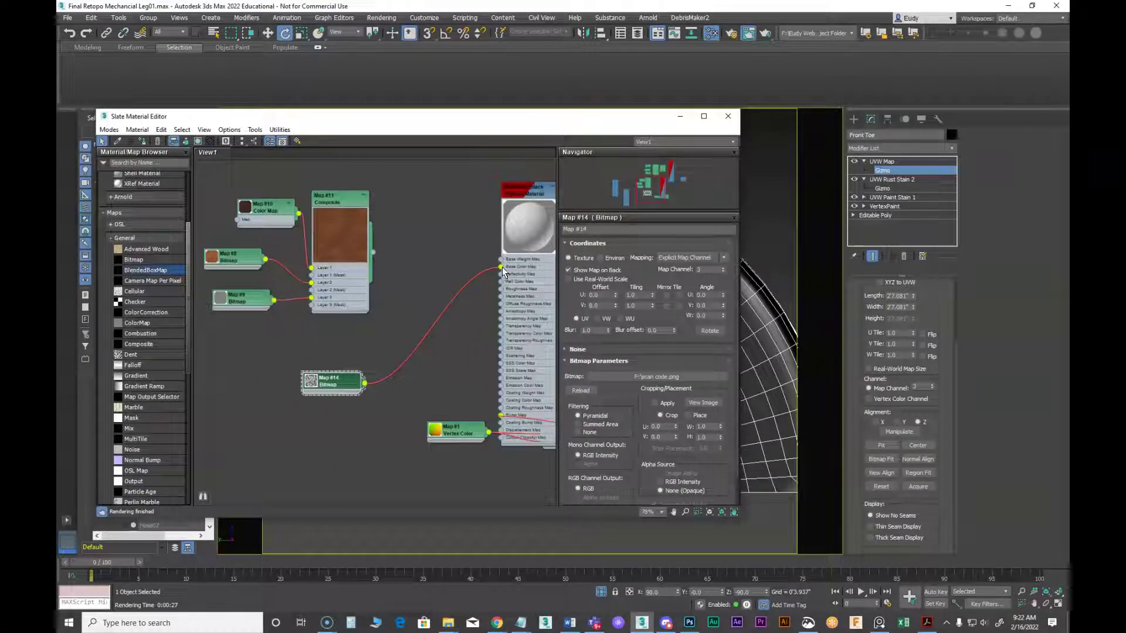
left_click_drag(502, 267, 389, 357)
left_click_drag(372, 253, 500, 267)
Add a fourth layer to the yellow paint Composite map and feed it with the scan code bitmap placed beside the paint maps
left_click_drag(346, 383, 370, 209)
middle_click_drag(371, 209, 419, 400)
left_click_drag(425, 410, 318, 285)
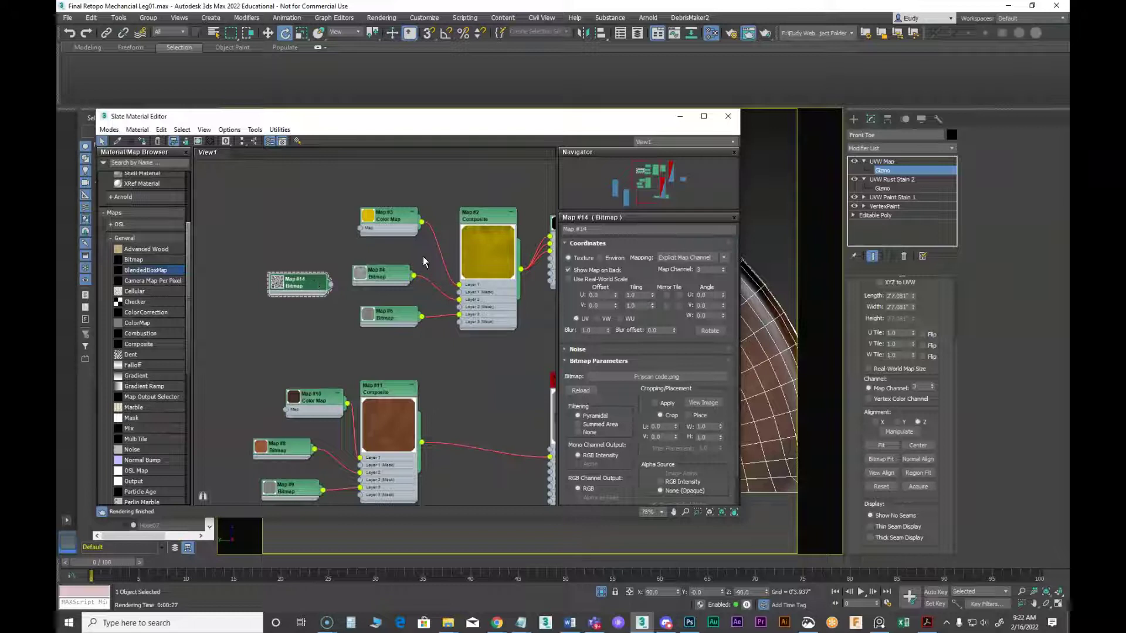
double_click(486, 216)
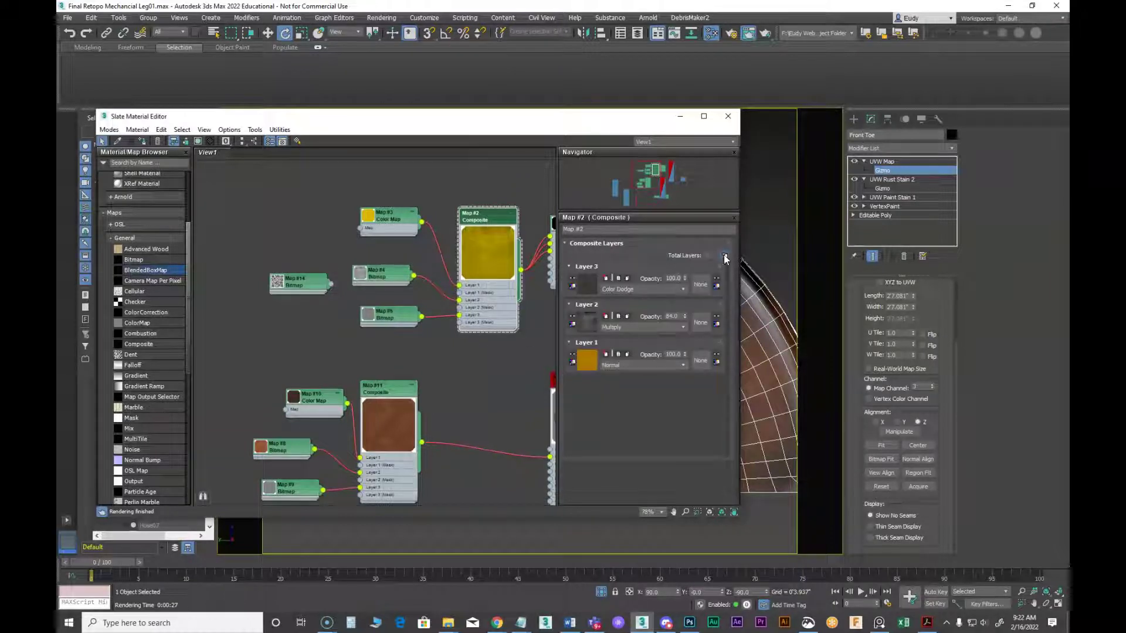
left_click(725, 257)
left_click_drag(299, 281, 459, 330)
left_click_drag(368, 351, 414, 347)
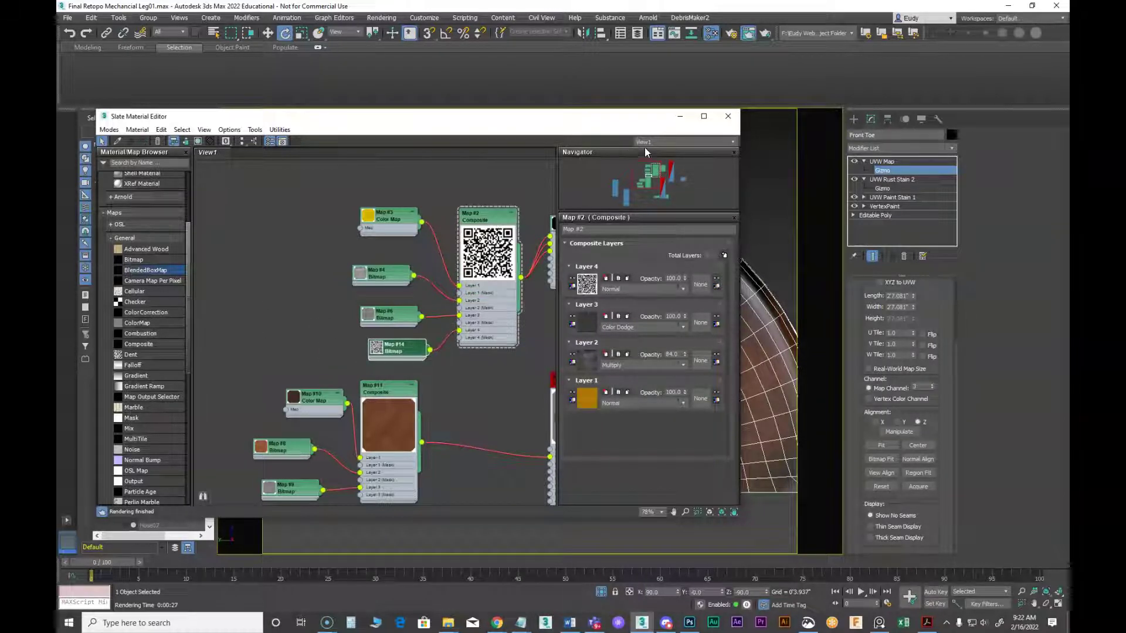
Show the Paint / White material in the viewport and minimize the Slate Material Editor
middle_click_drag(519, 186, 336, 242)
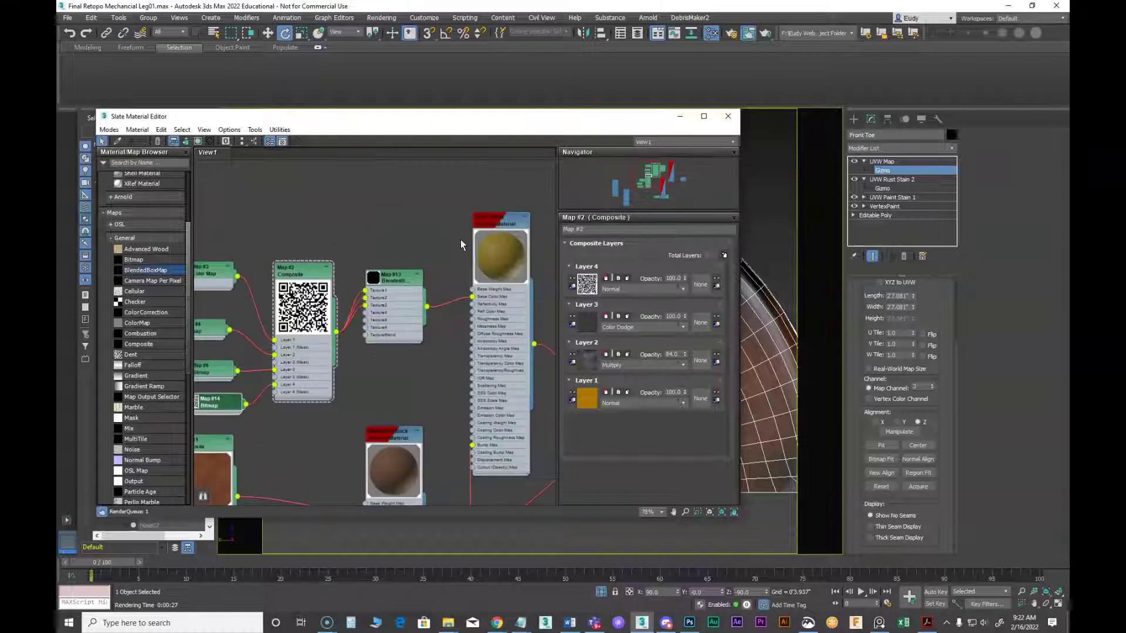
right_click(498, 222)
left_click(540, 235)
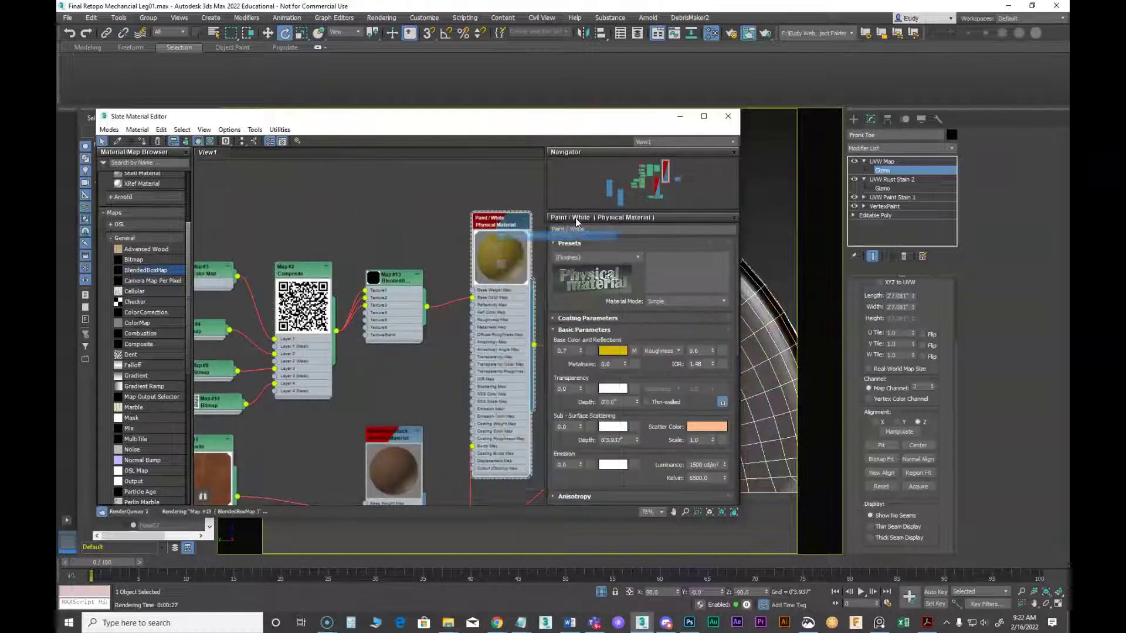
left_click(679, 116)
Render a close-up of the toe from an angled orthographic view to check the scan code on the paint
middle_click_drag(648, 304, 578, 317, "alt")
scroll(580, 302, "up", 2)
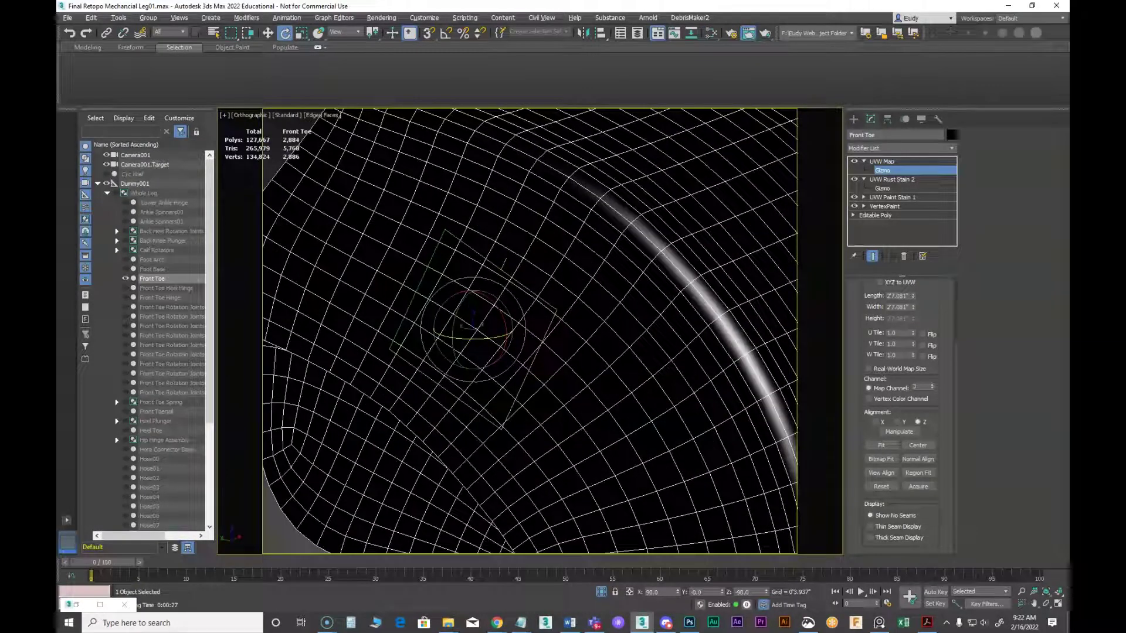
key("shift+q")
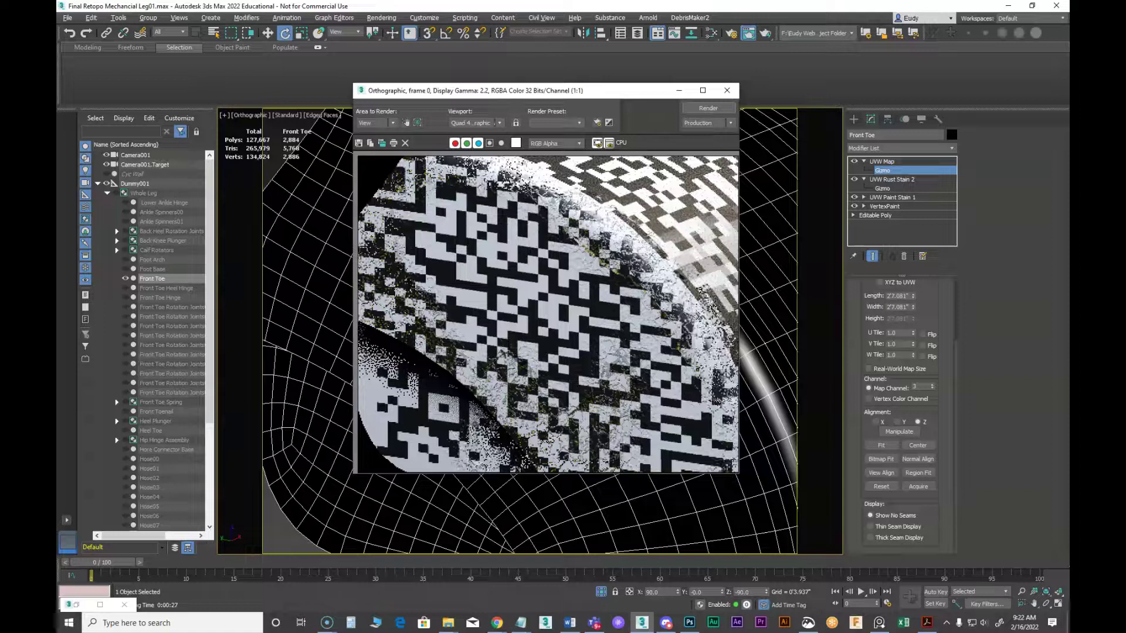
scroll(303, 260, "down", 3)
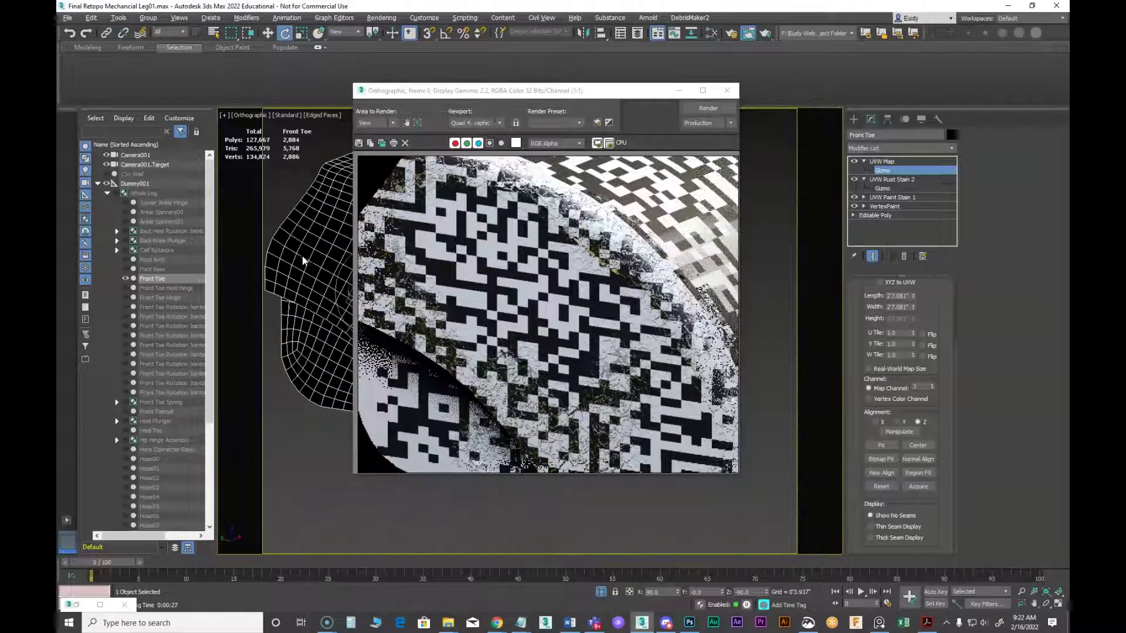
Render the toe again from the angled view to check how the scan code covers the paint
left_click(695, 108)
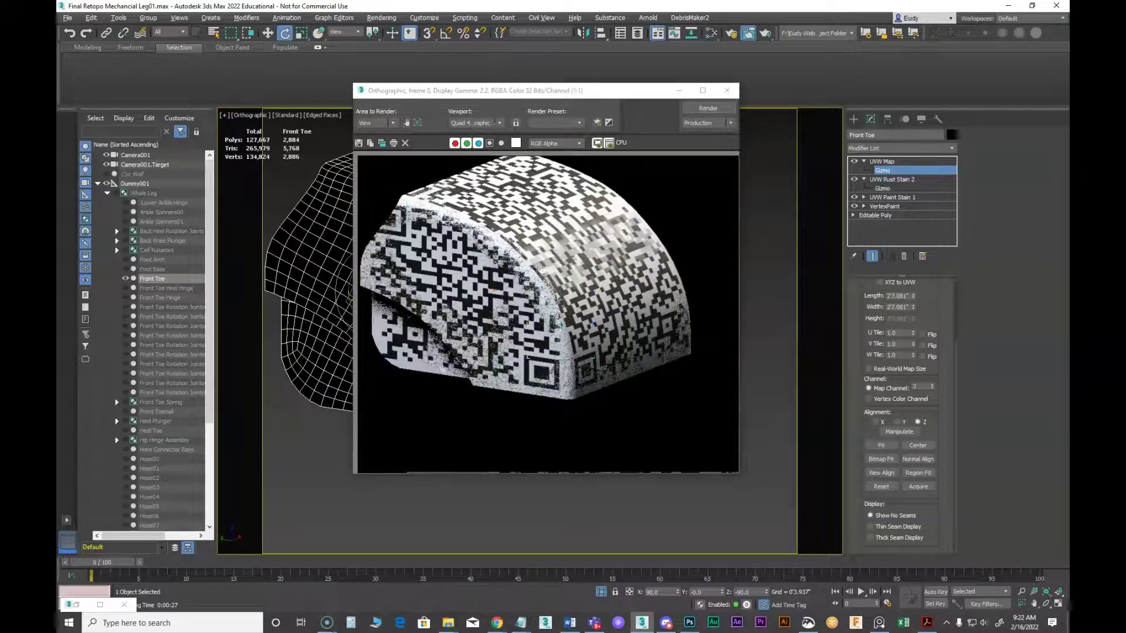
left_click_drag(604, 95, 692, 217)
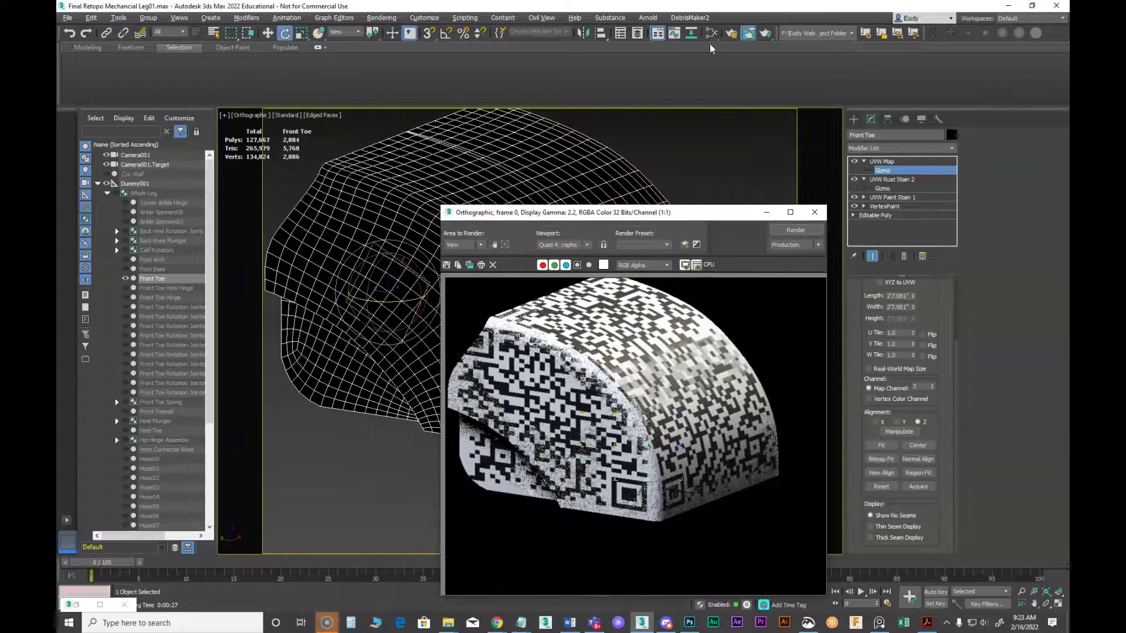
Disconnect the scan code bitmap from the yellow paint Composite map and set it aside in the Slate Material Editor
left_click(711, 32)
scroll(357, 397, "down", 1)
middle_click_drag(357, 396, 386, 352)
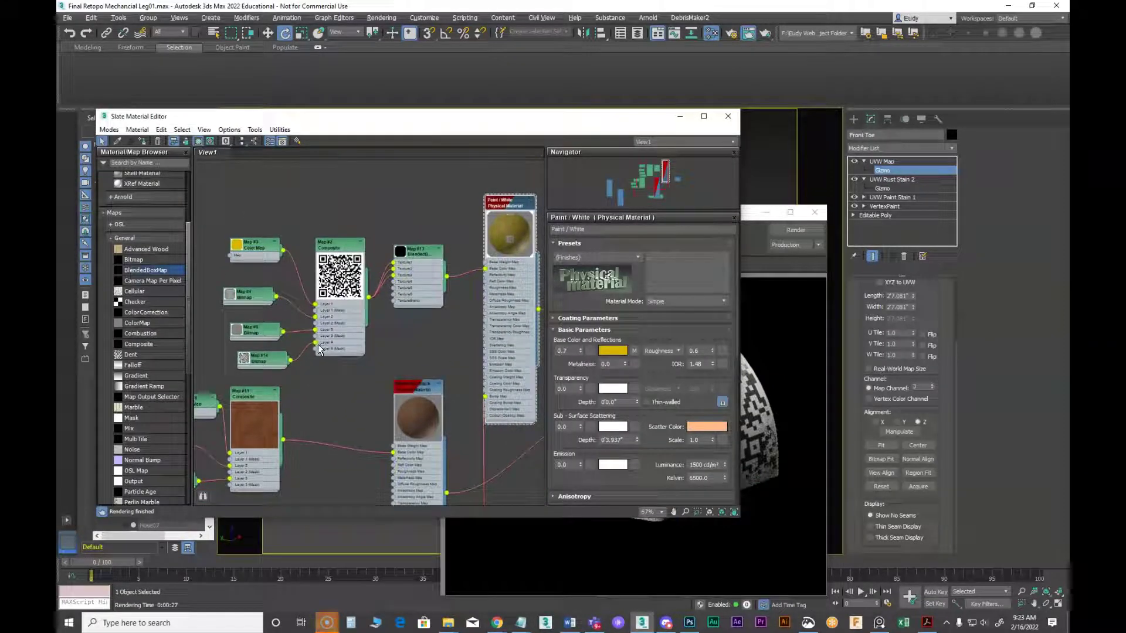
left_click_drag(314, 344, 337, 381)
left_click_drag(433, 252, 378, 210)
Create a new Composite map and insert it between the BlendedBoxMap and the Base Color Map of Paint / White
right_click(410, 285)
mouse_move(435, 293)
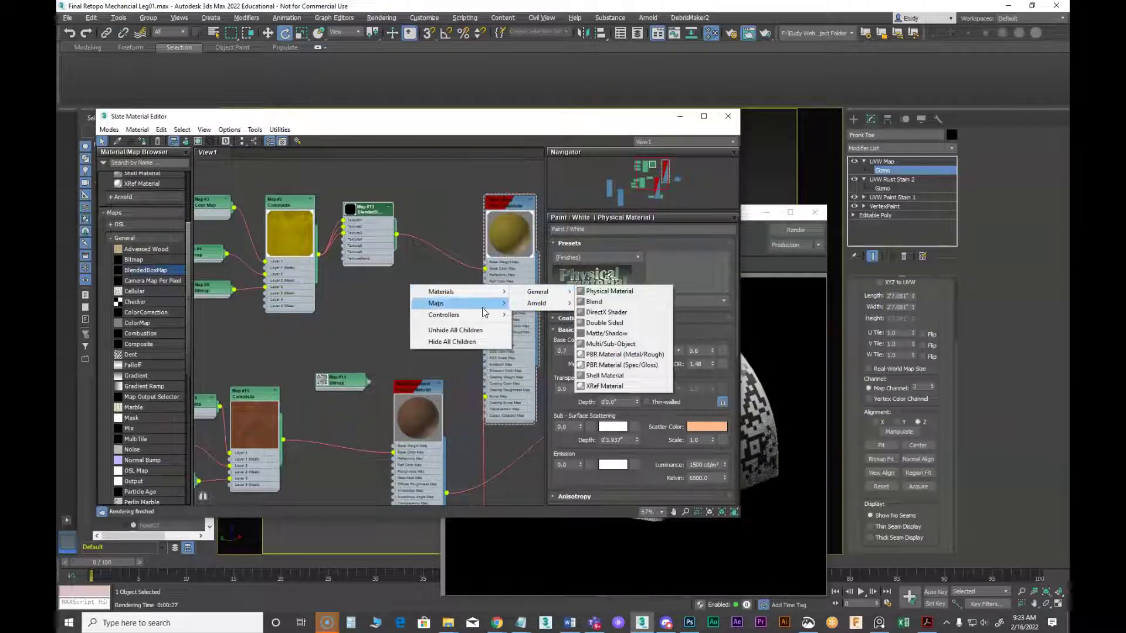
mouse_move(484, 313)
mouse_move(548, 320)
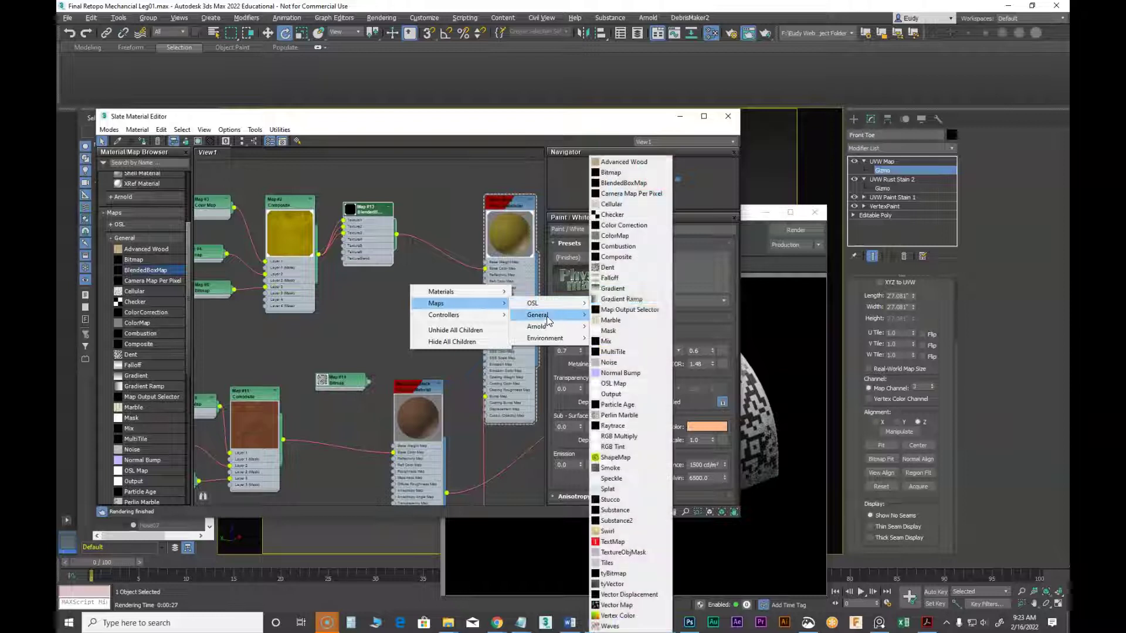
left_click(610, 256)
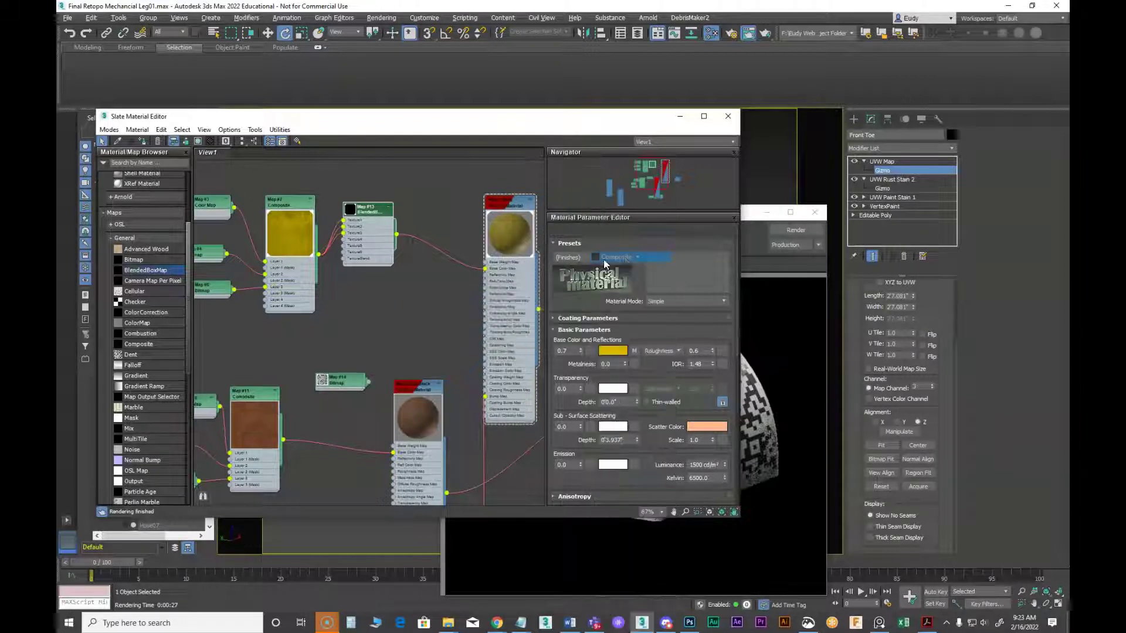
left_click_drag(485, 268, 387, 300)
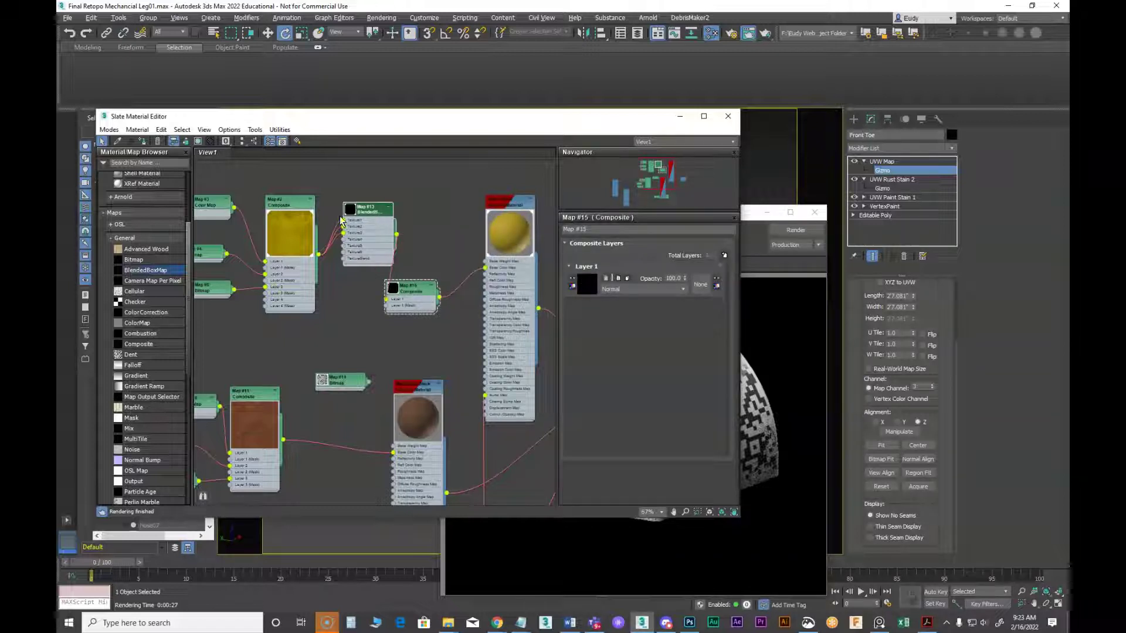
Rearrange the BlendedBoxMap and new Composite nodes so they sit clearly in sequence before the Paint / White material
left_click(373, 214)
left_click_drag(374, 215, 349, 211)
left_click_drag(414, 287, 429, 251)
left_click(374, 193)
left_click_drag(364, 173, 357, 214)
Add a second layer to the new Composite map and feed it with the scan code bitmap placed below the BlendedBoxMap
left_click(433, 257)
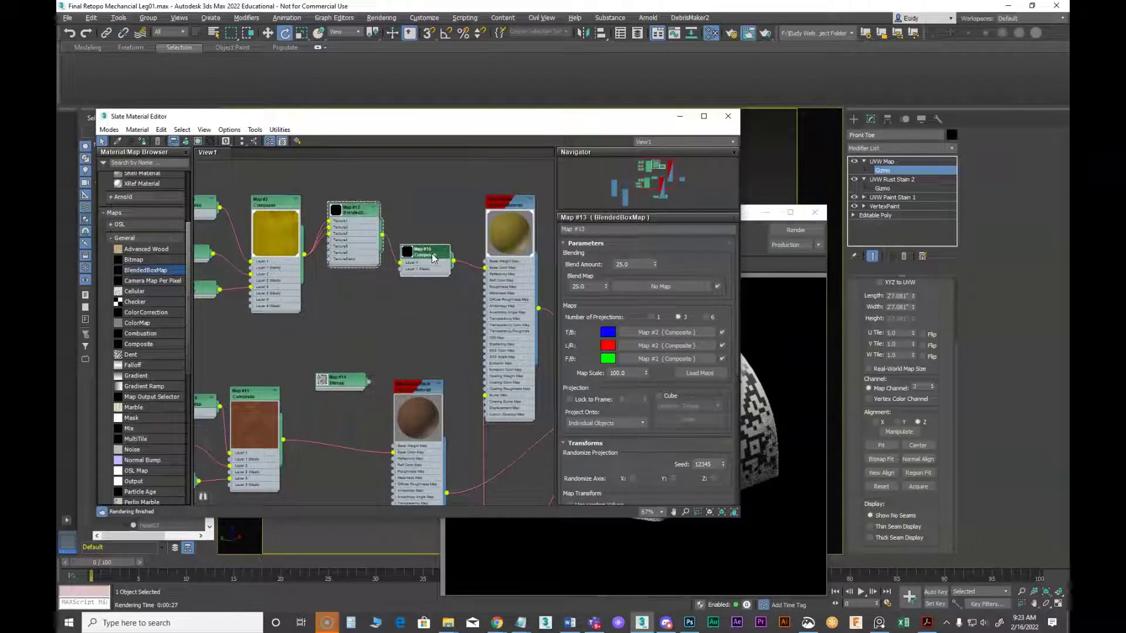
left_click(725, 256)
left_click_drag(353, 369, 401, 276)
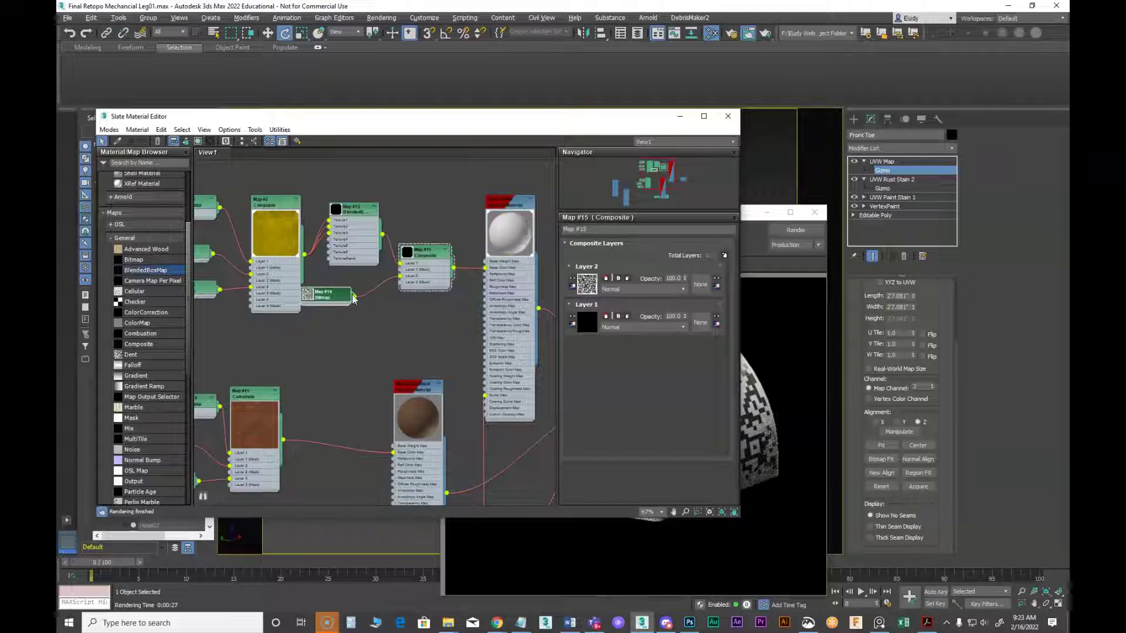
left_click_drag(357, 319, 366, 292)
left_click(396, 315)
Render the toe to check the scan code decal over the yellow paint, and put the render window away
left_click_drag(749, 215, 786, 121)
left_click(811, 132)
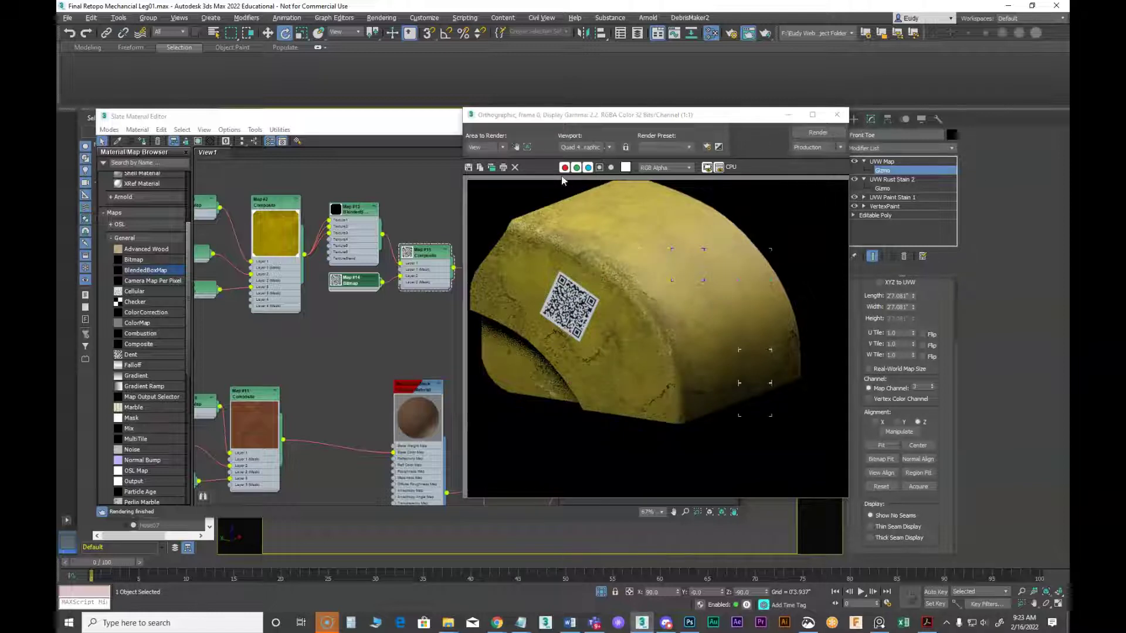
left_click_drag(604, 117, 1068, 126)
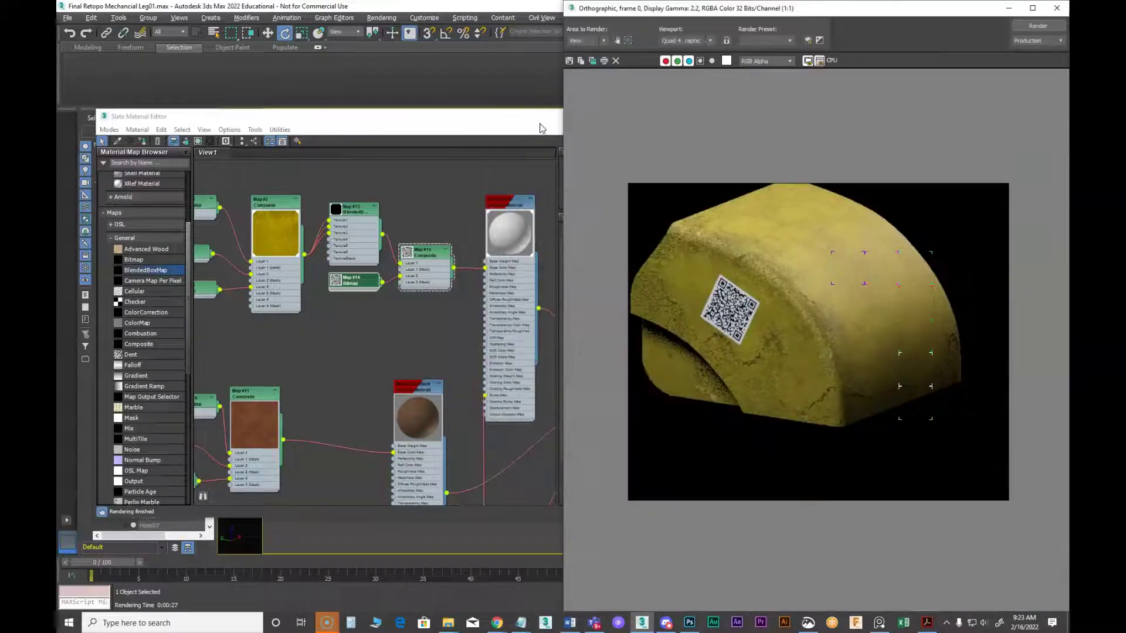
left_click(1008, 9)
Rotate the UVW Map gizmo on the toe to straighten the scan code decal and render the view again
left_click_drag(569, 136, 353, 442)
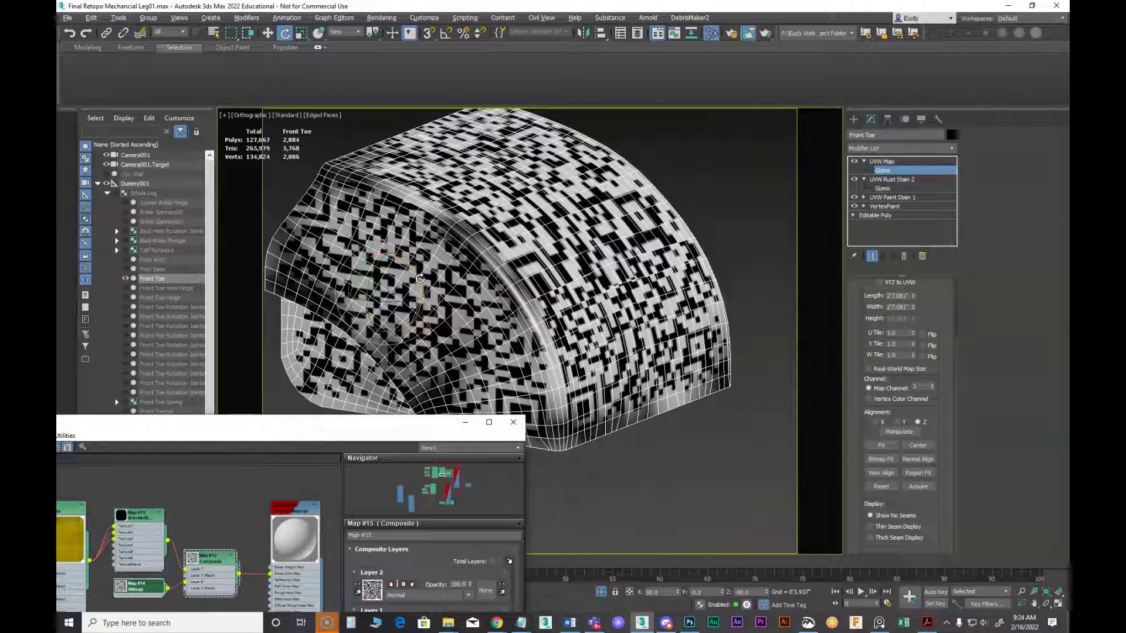
left_click_drag(416, 277, 416, 276)
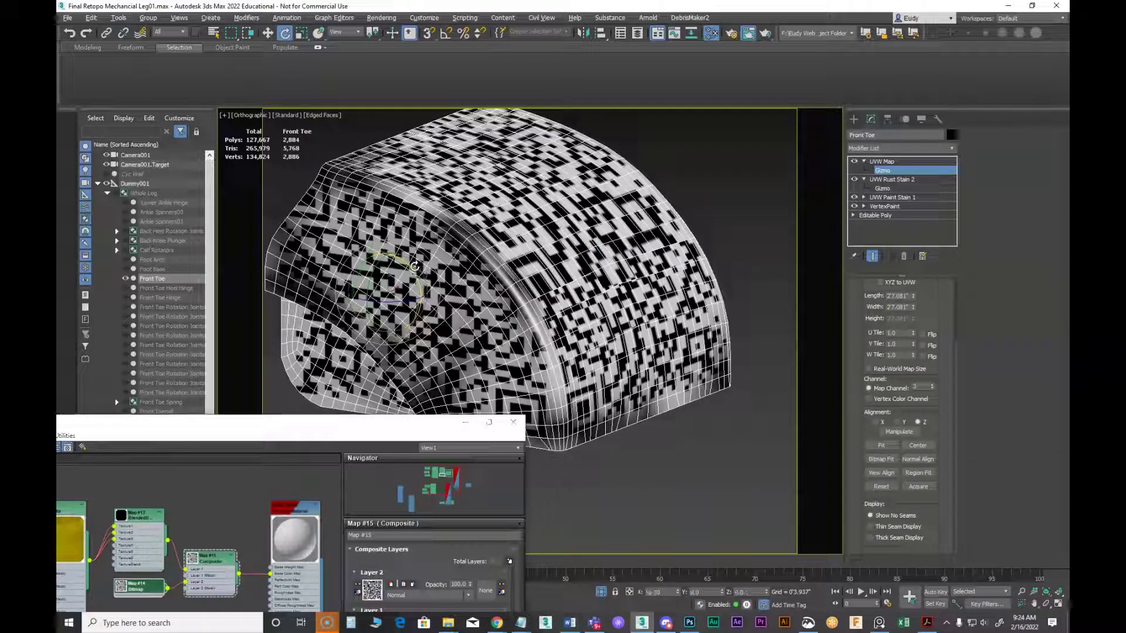
left_click_drag(373, 417, 373, 388)
left_click_drag(1068, 117, 528, 97)
left_click(765, 116)
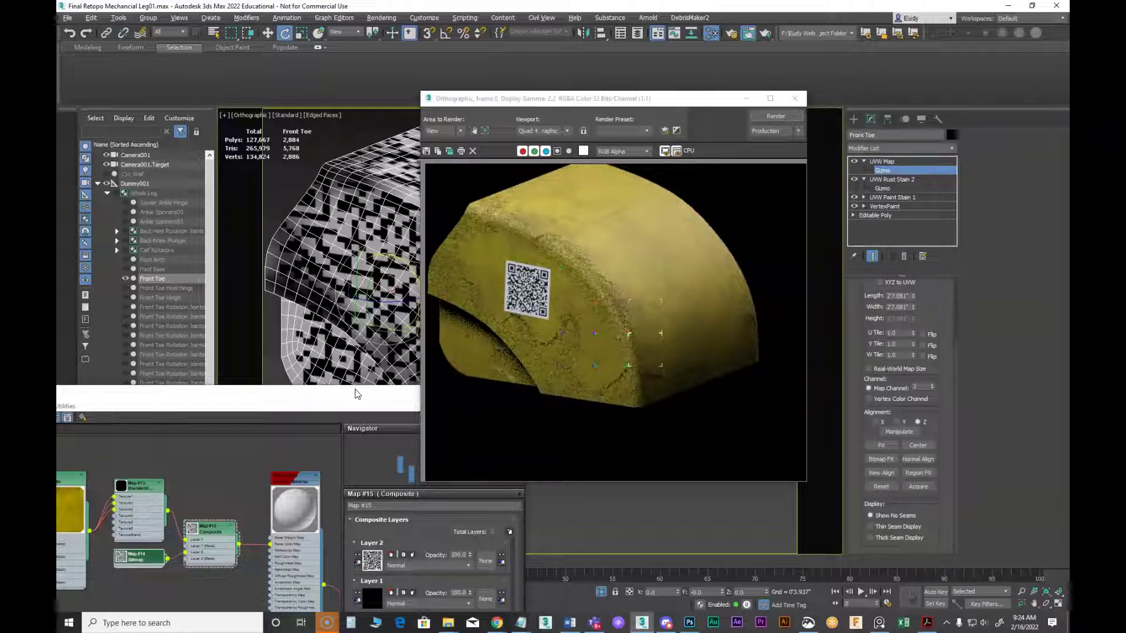
Switch to Photoshop and enlarge the scan code.png document window so the whole image has space around it
left_click_drag(348, 395, 663, 98)
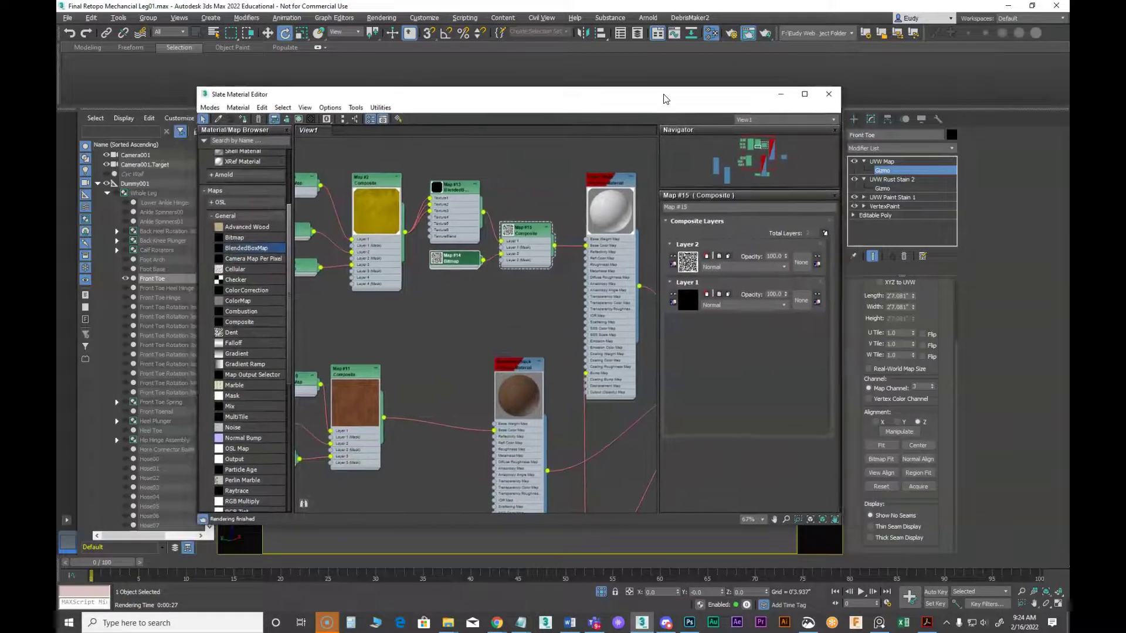
left_click(689, 623)
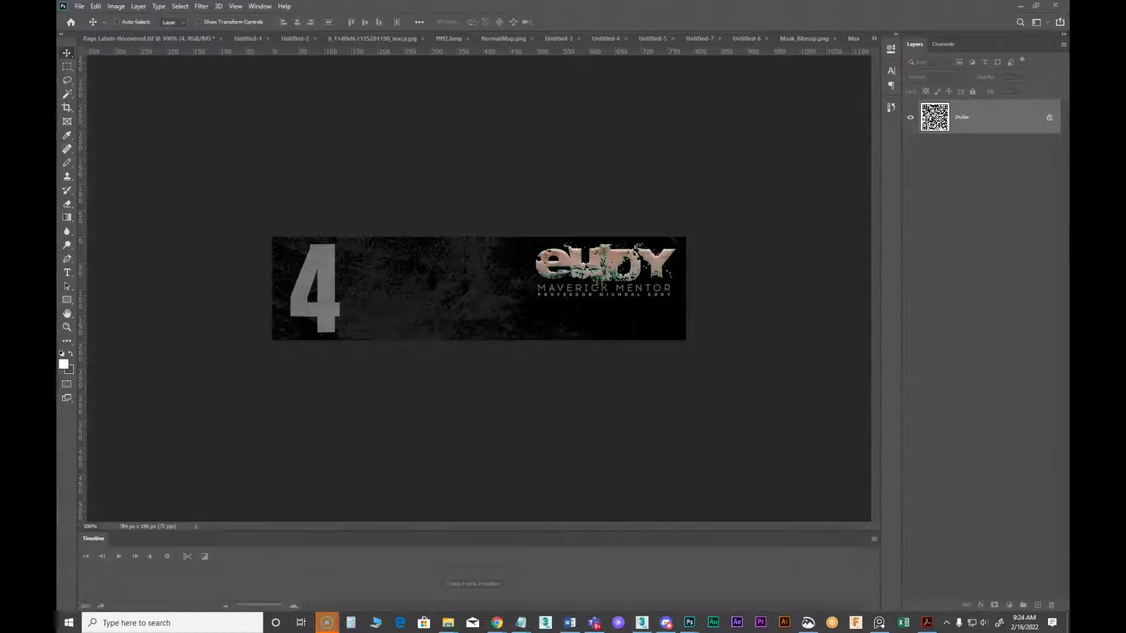
left_click_drag(678, 79, 415, 58)
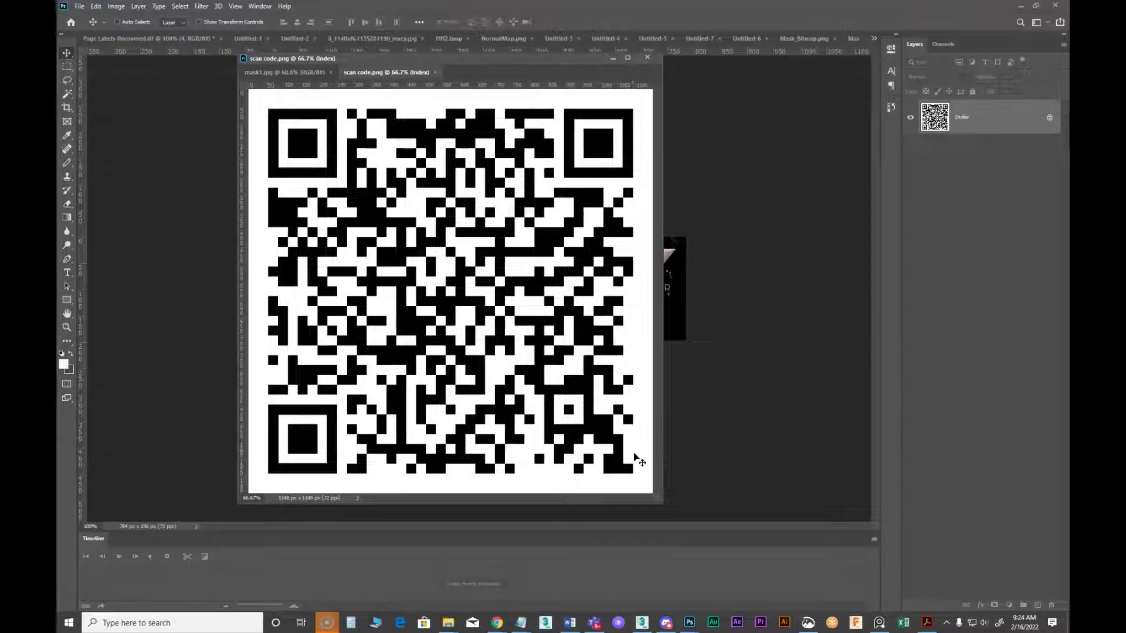
left_click_drag(660, 504, 786, 592)
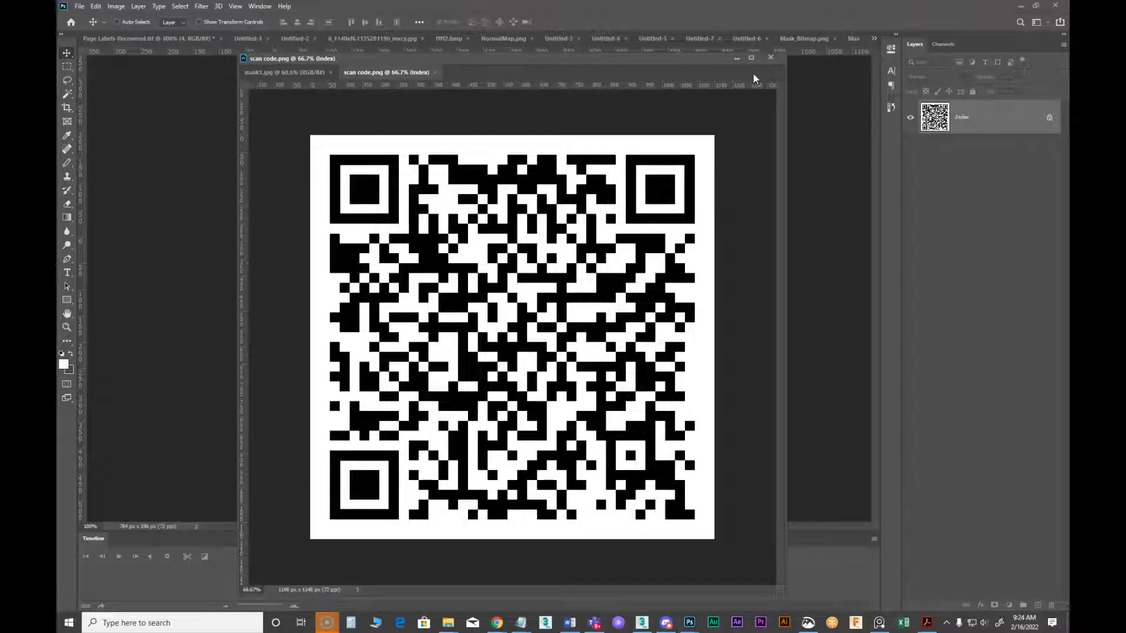
left_click_drag(689, 63, 654, 60)
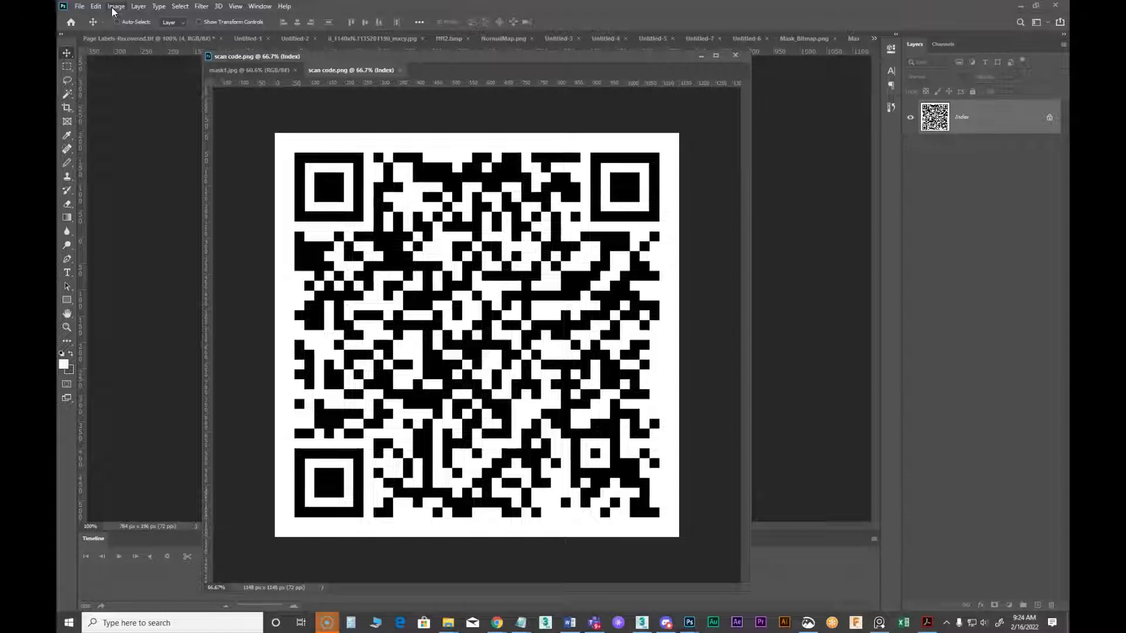
Convert scan code.png to RGB Color mode and add a new empty layer above the background
left_click(116, 6)
mouse_move(119, 19)
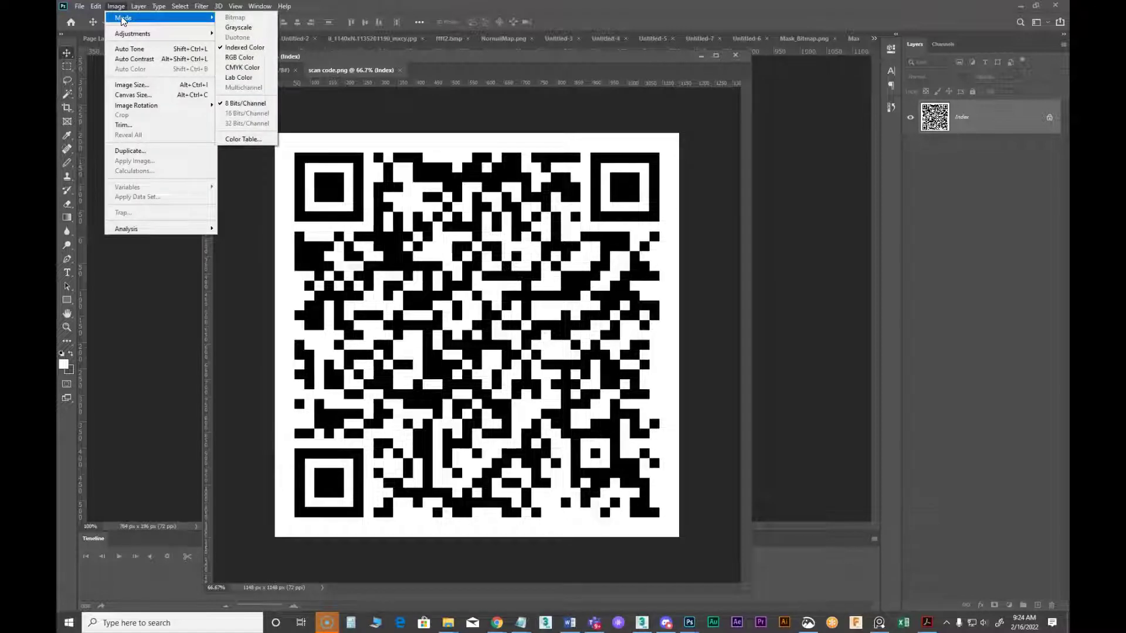
left_click(254, 57)
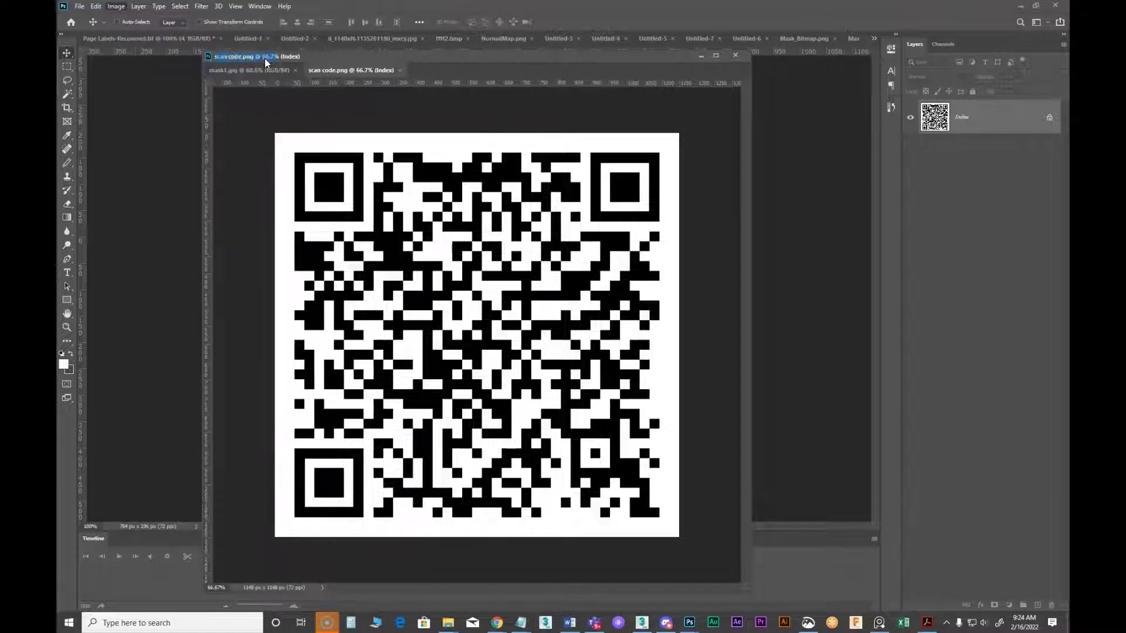
left_click(1038, 605)
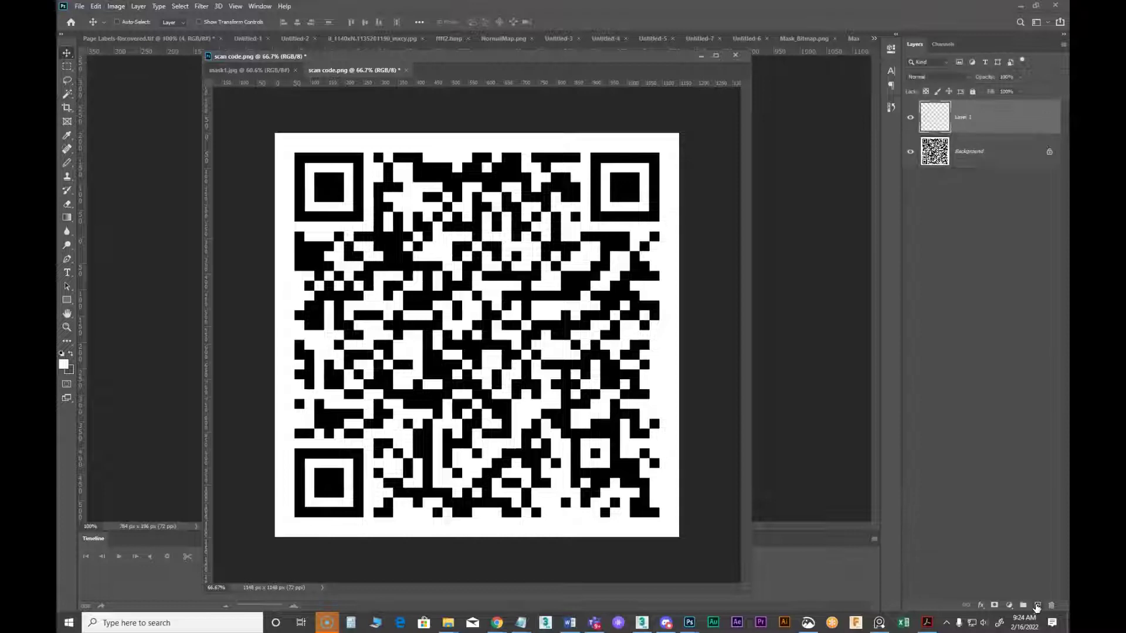
left_click_drag(622, 61, 586, 30)
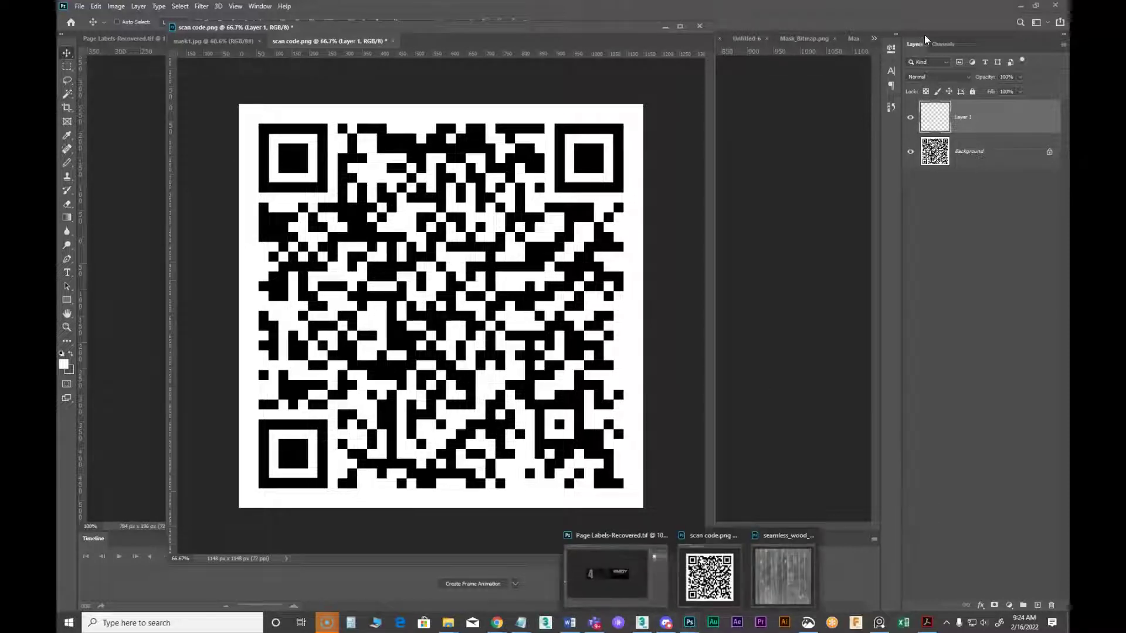
Open Dark-Horror-Halloween-Spooky-Old-Tree-Tree-Old-1804201.jpg from the South F Drive in Photoshop
left_click(1021, 6)
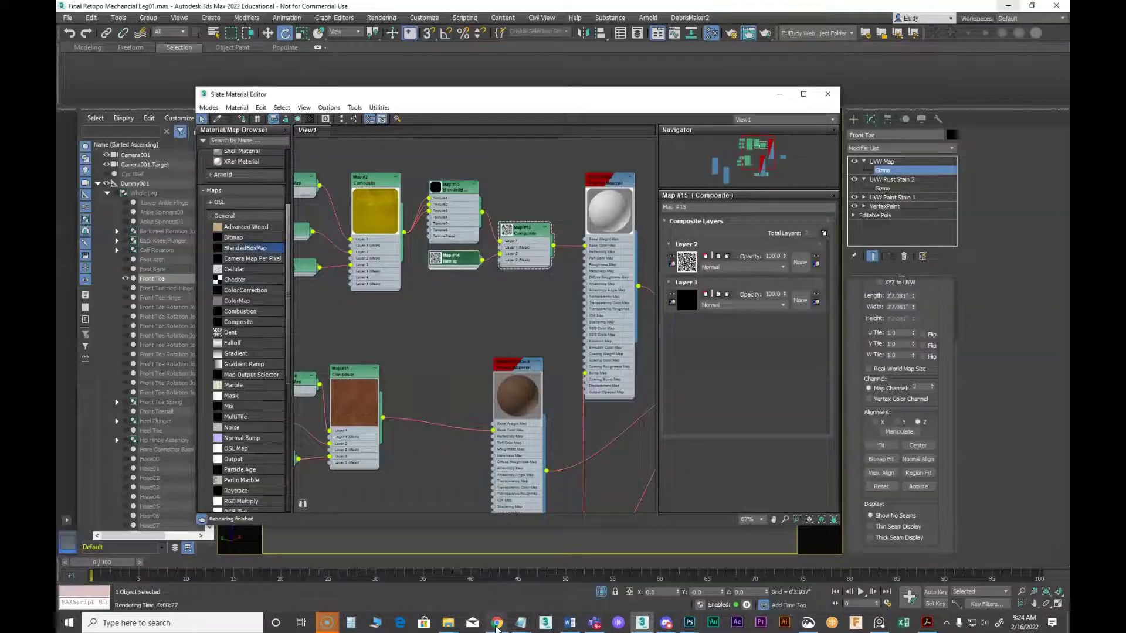
mouse_move(497, 623)
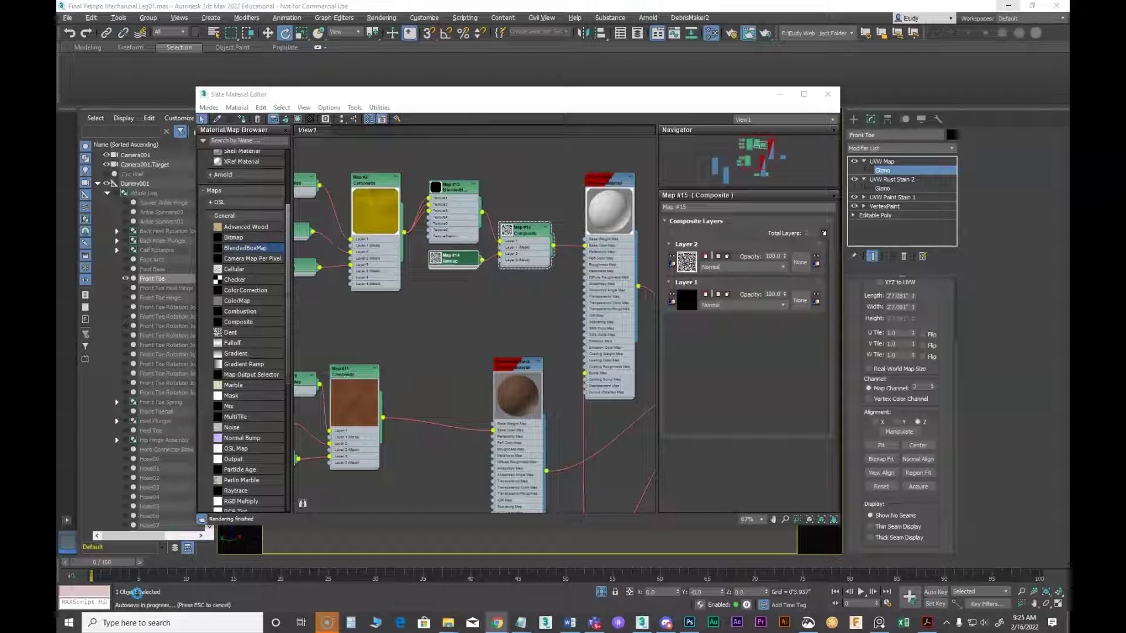
left_click(690, 623)
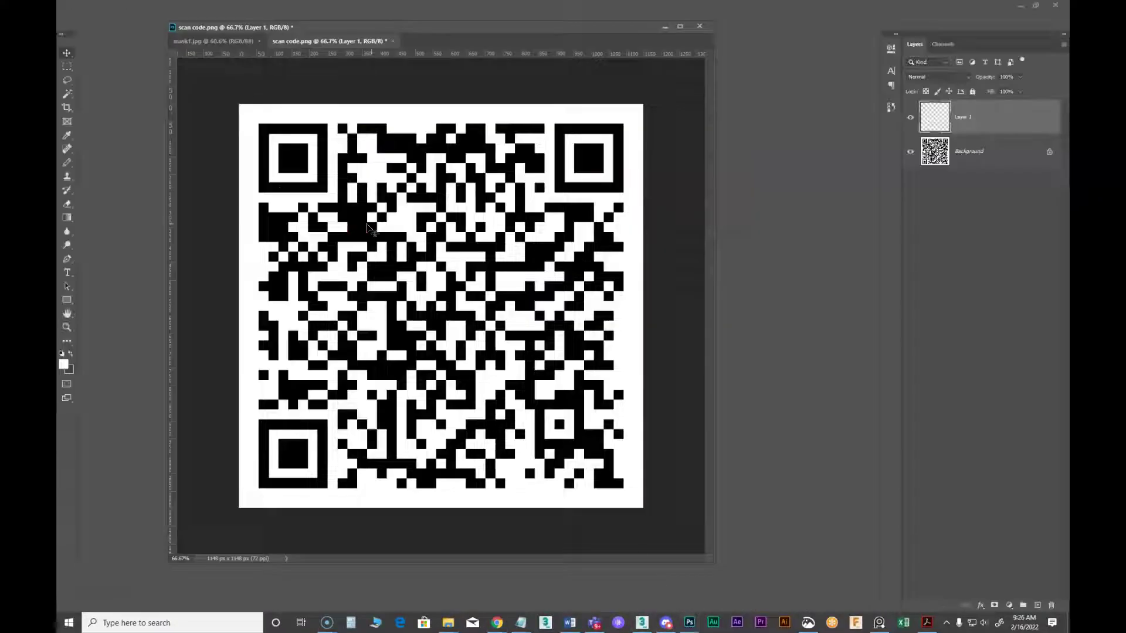
left_click_drag(304, 29, 431, 73)
left_click(80, 6)
left_click(91, 27)
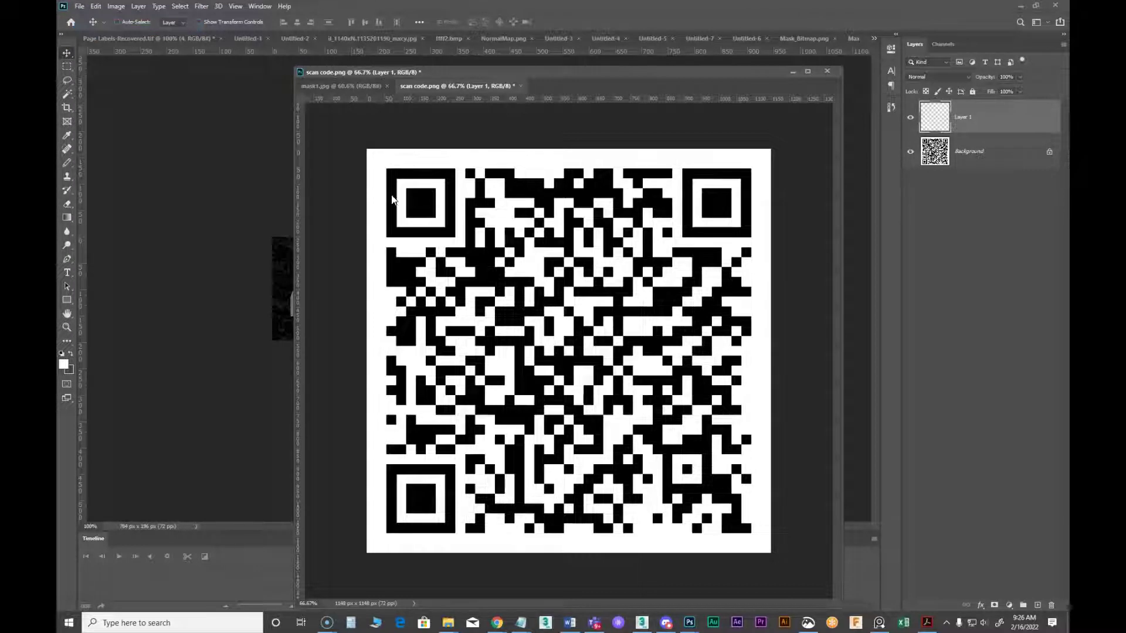
left_click(362, 163)
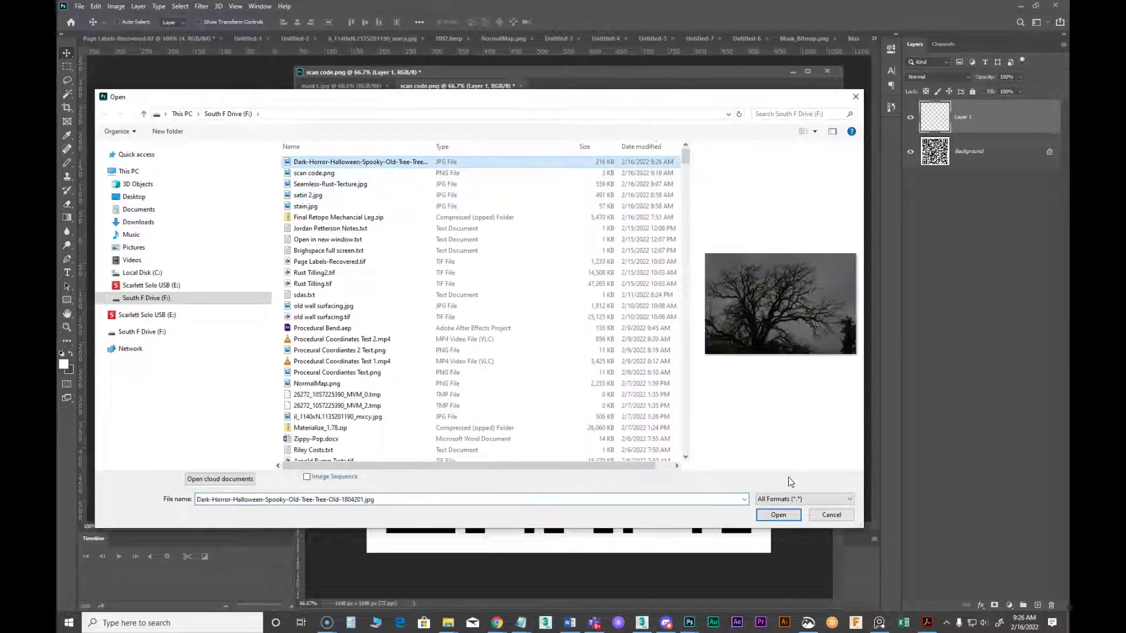
left_click(790, 519)
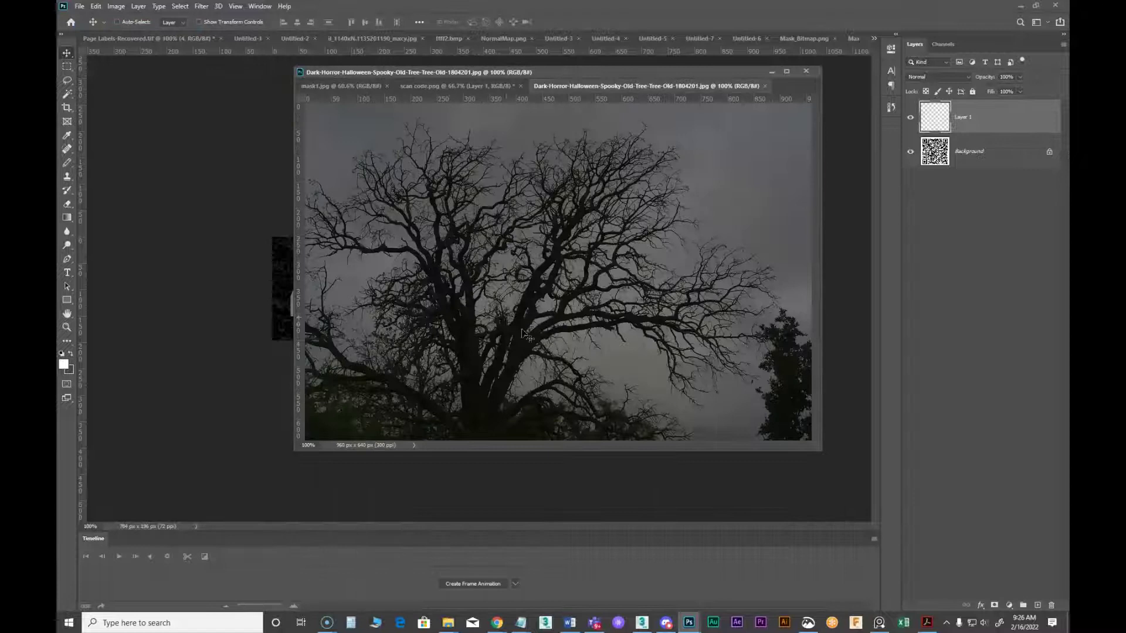
Enlarge the tree photo's window and apply Auto Contrast to the image
left_click_drag(821, 450, 874, 539)
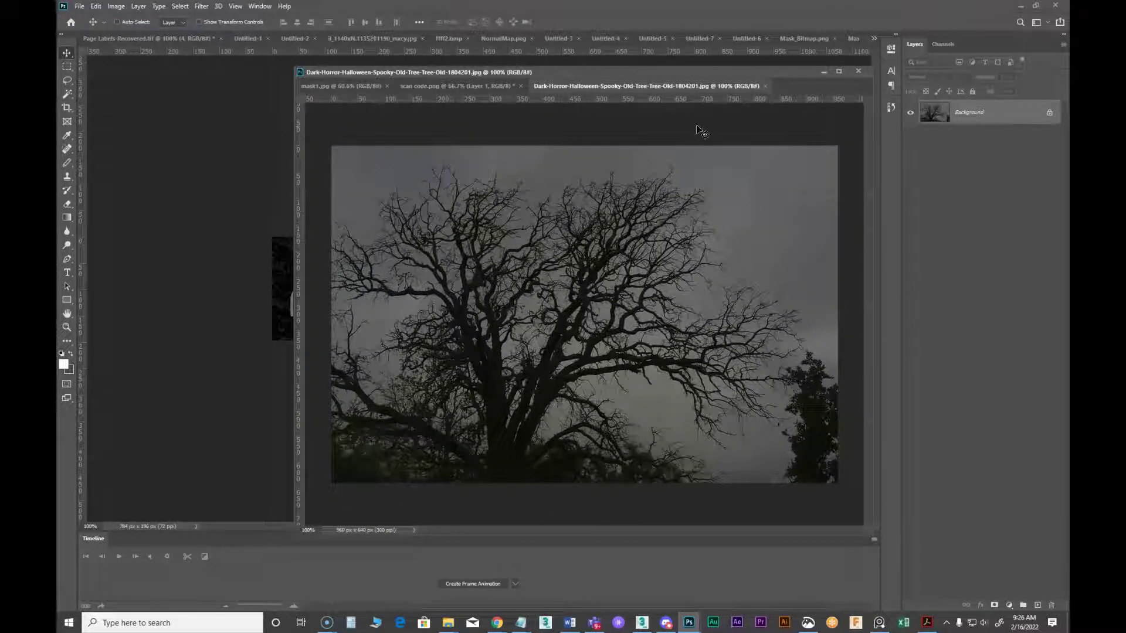
left_click(115, 7)
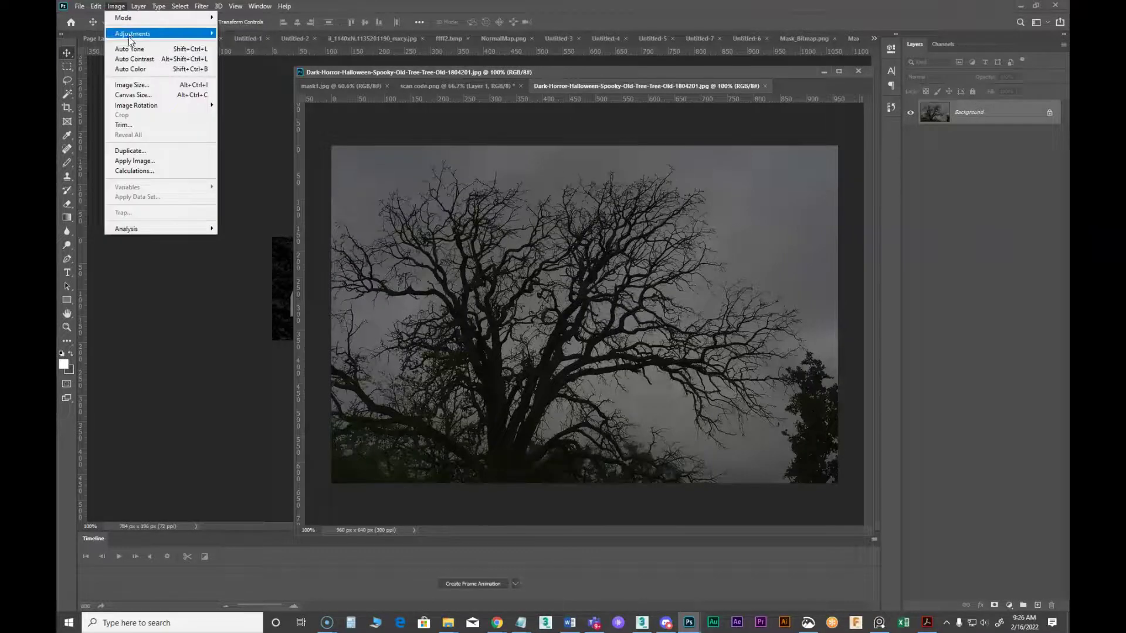
left_click(135, 60)
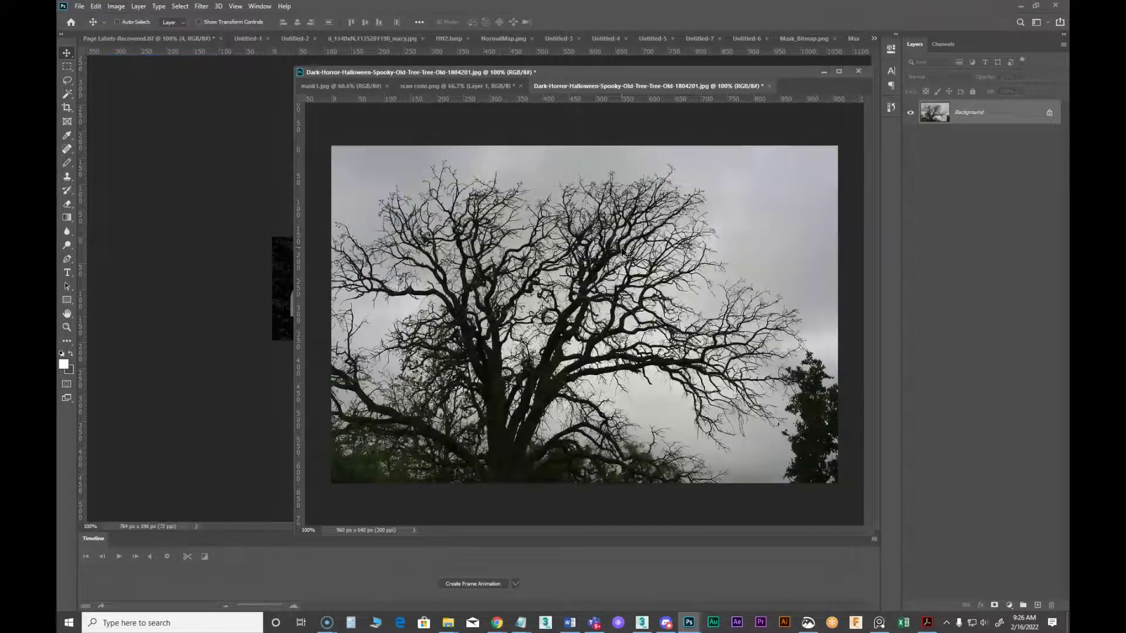
Add a Levels adjustment layer to the tree photo and pull the black and white input levels inward for stark black-and-white contrast
left_click(1009, 605)
left_click(1023, 460)
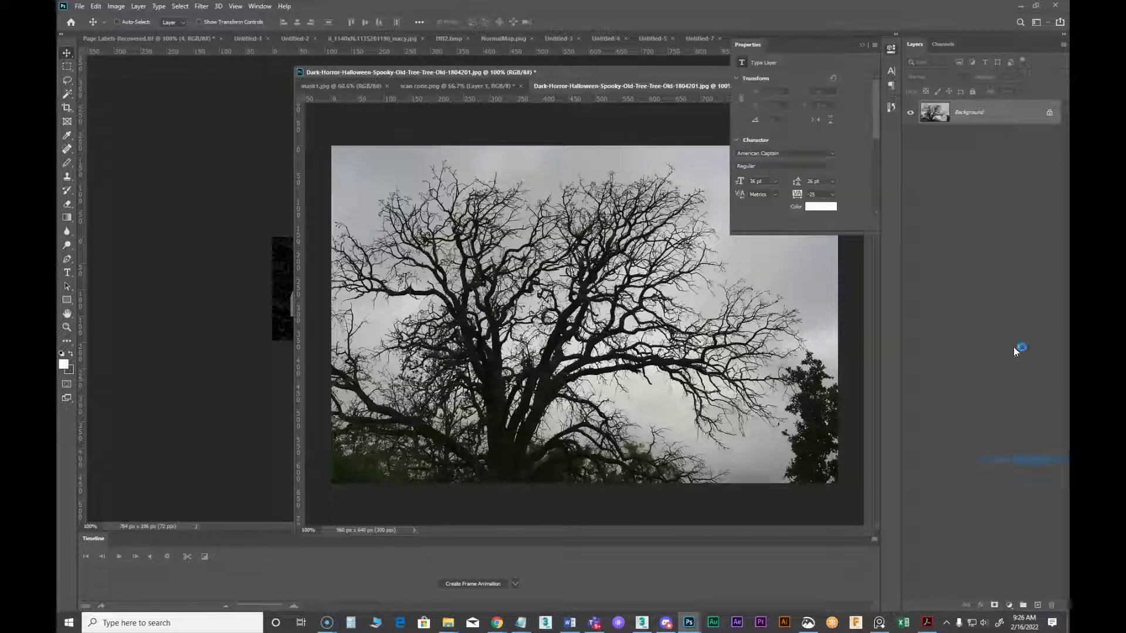
left_click_drag(864, 156, 823, 157)
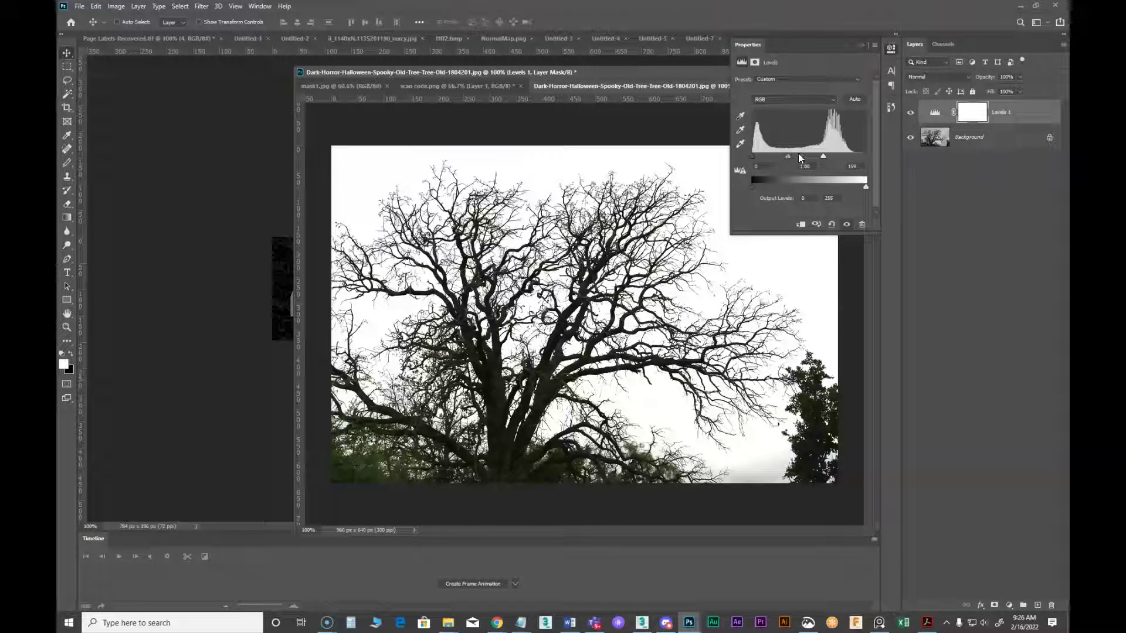
left_click_drag(752, 158, 817, 158)
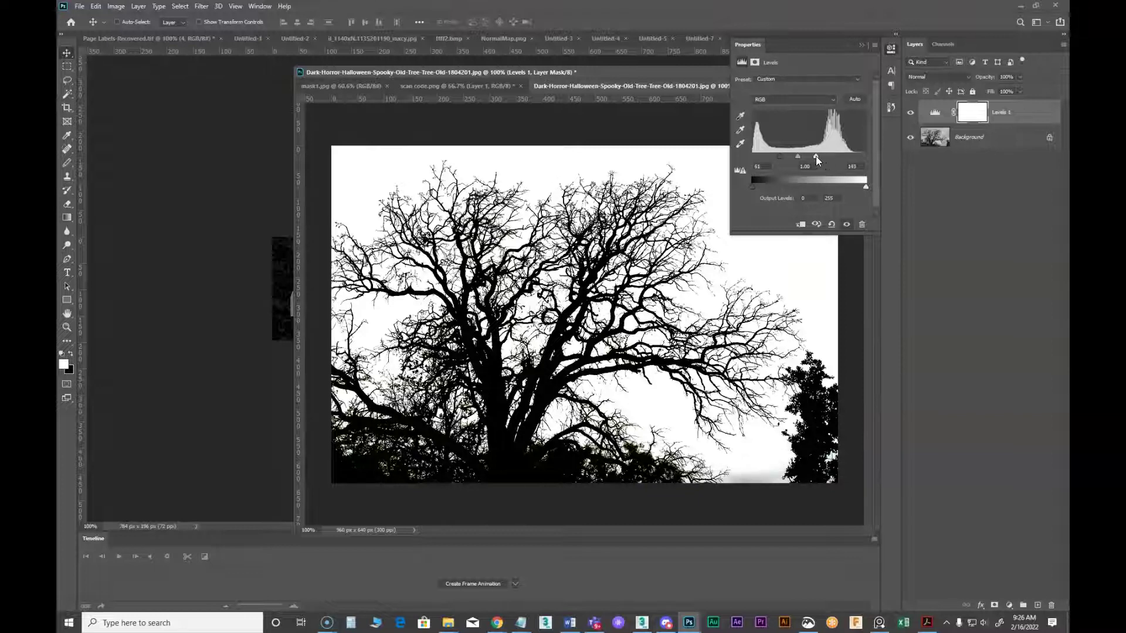
Copy the entire high-contrast tree image and paste it onto Layer 1 in scan code.png
left_click(861, 46)
key("ctrl+a")
key("ctrl+c")
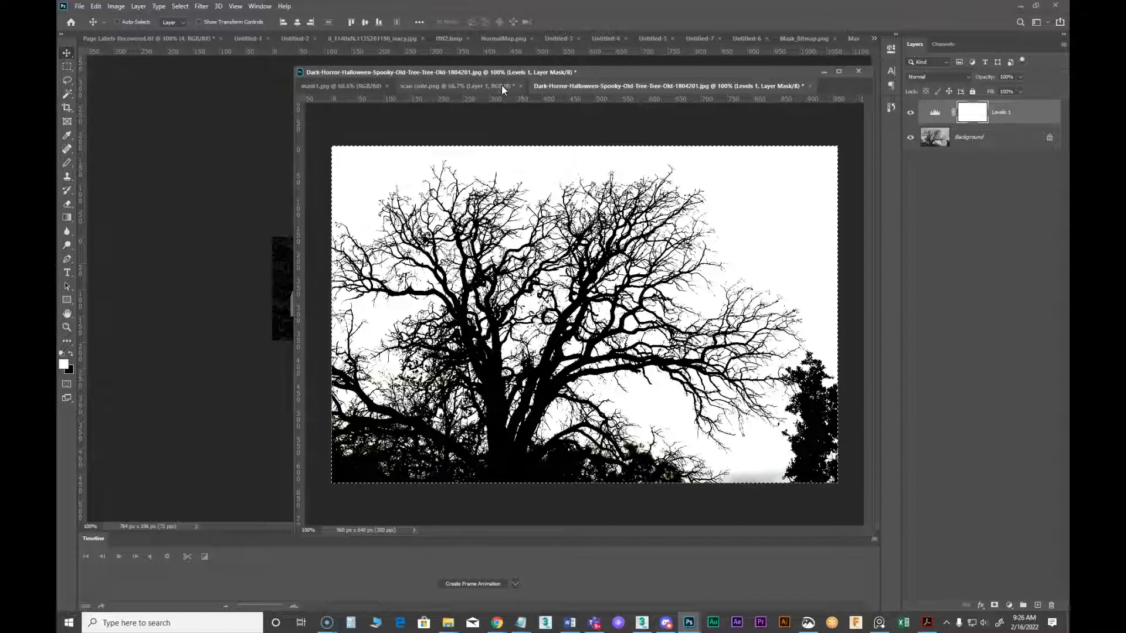
left_click(463, 87)
key("ctrl+v")
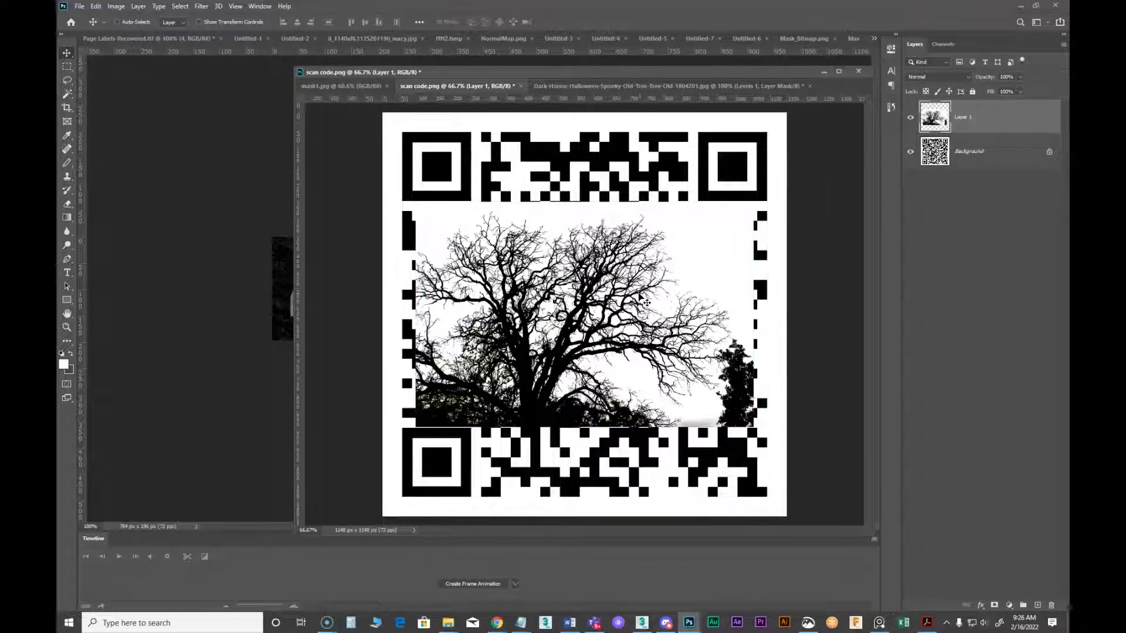
Scale up the pasted tree until it covers the entire scan code canvas, with the trunk and main branches filling the square
scroll(645, 302, "down", 3, "alt")
key("ctrl+t")
left_click_drag(691, 247, 803, 169)
left_click_drag(404, 456, 373, 478)
left_click_drag(803, 169, 968, 18)
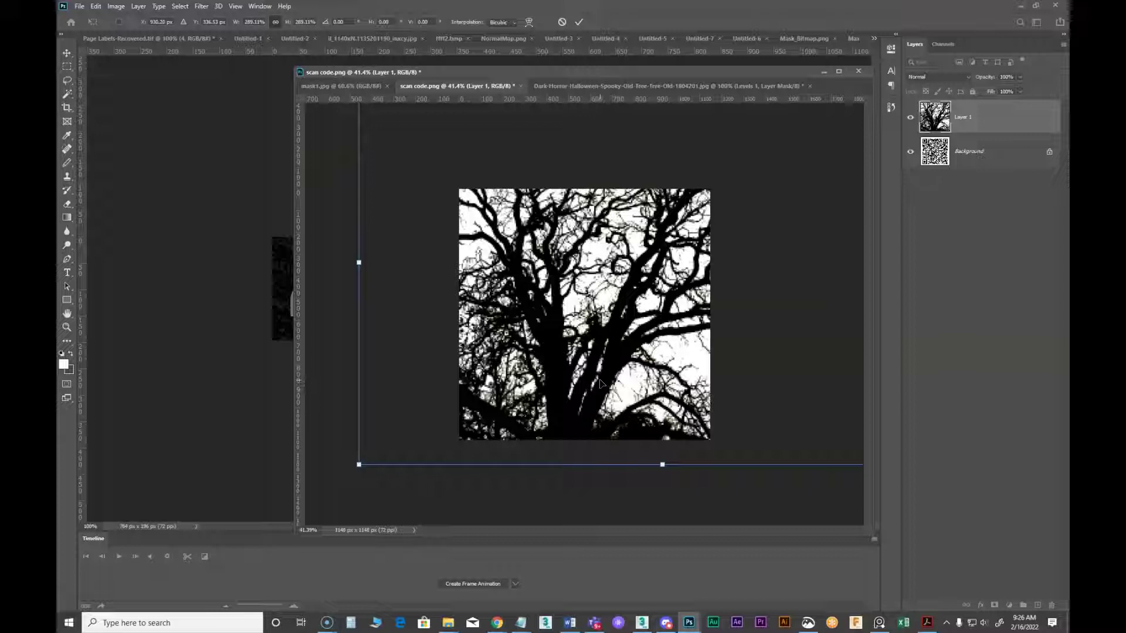
key("Return")
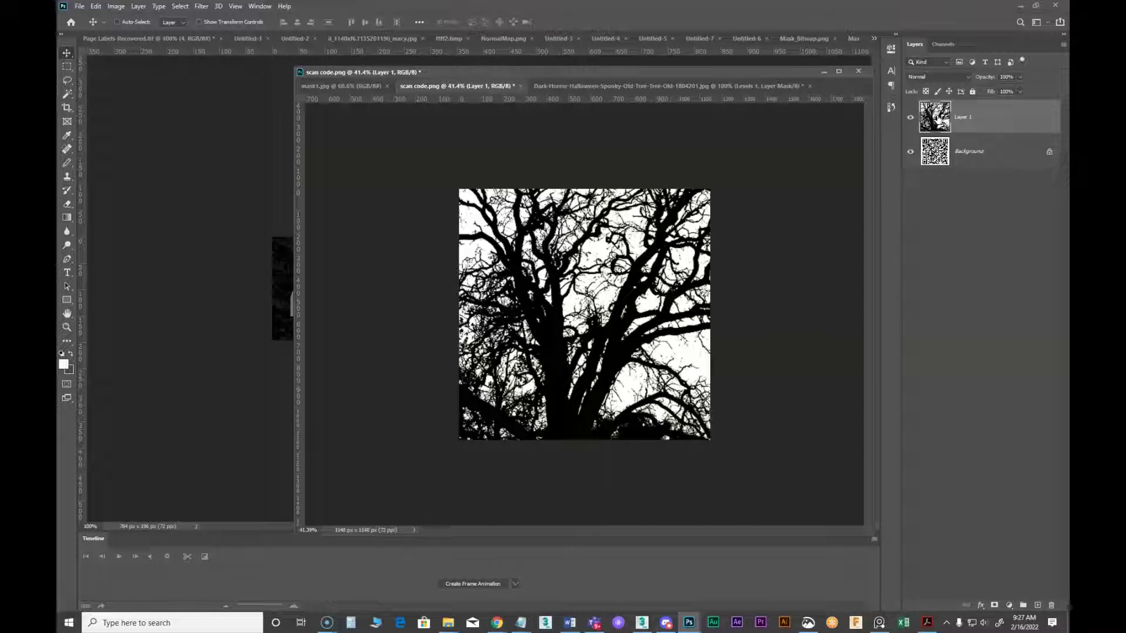
Invert the pasted tree's colors and add a Levels adjustment layer above it
key("ctrl+i")
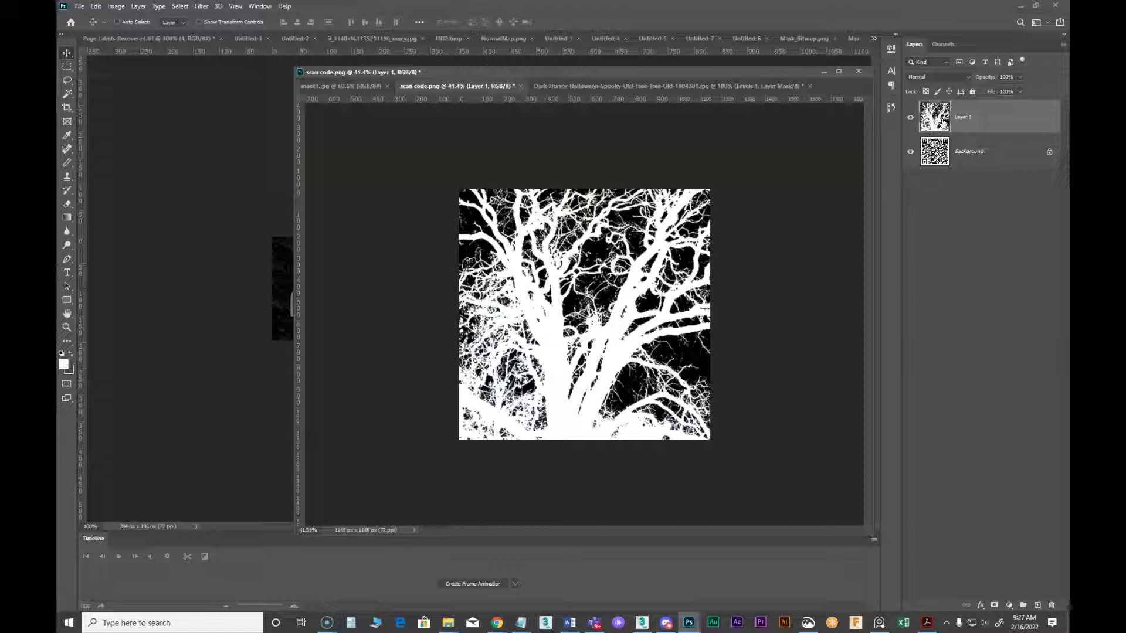
left_click(1010, 606)
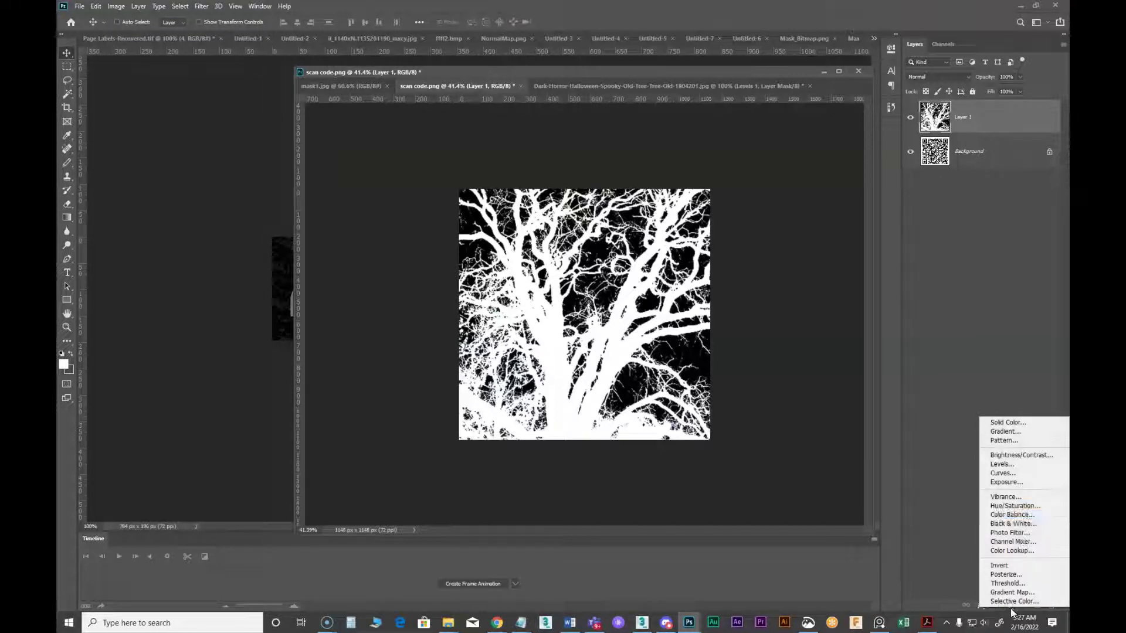
left_click(1014, 464)
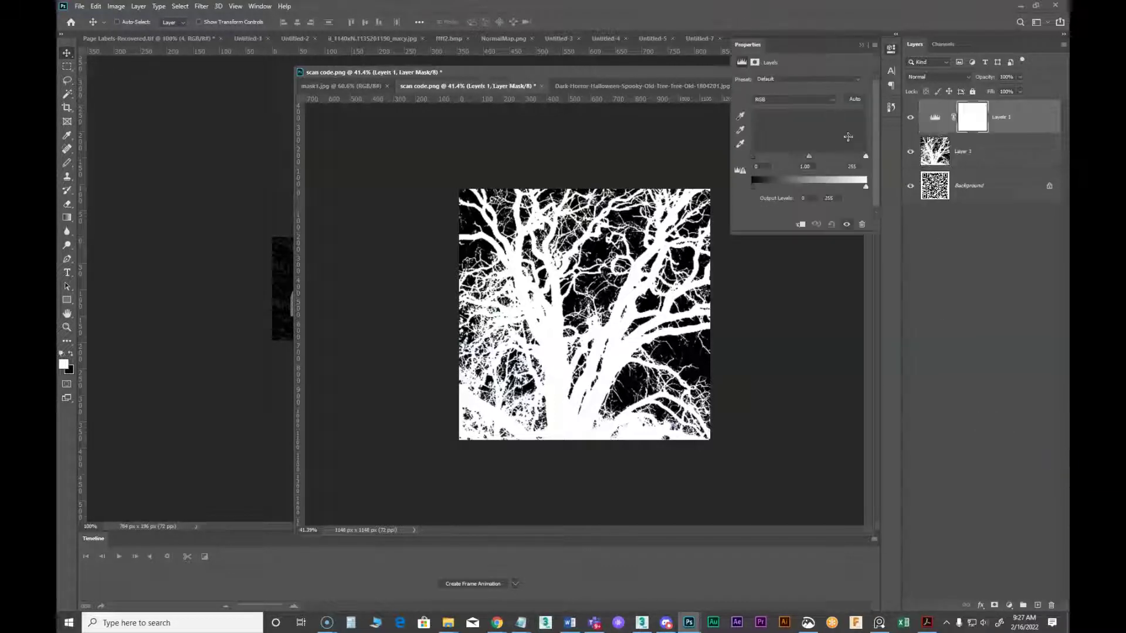
mouse_move(866, 156)
left_mouse_down()
mouse_move(773, 169)
mouse_move(866, 156)
left_mouse_up()
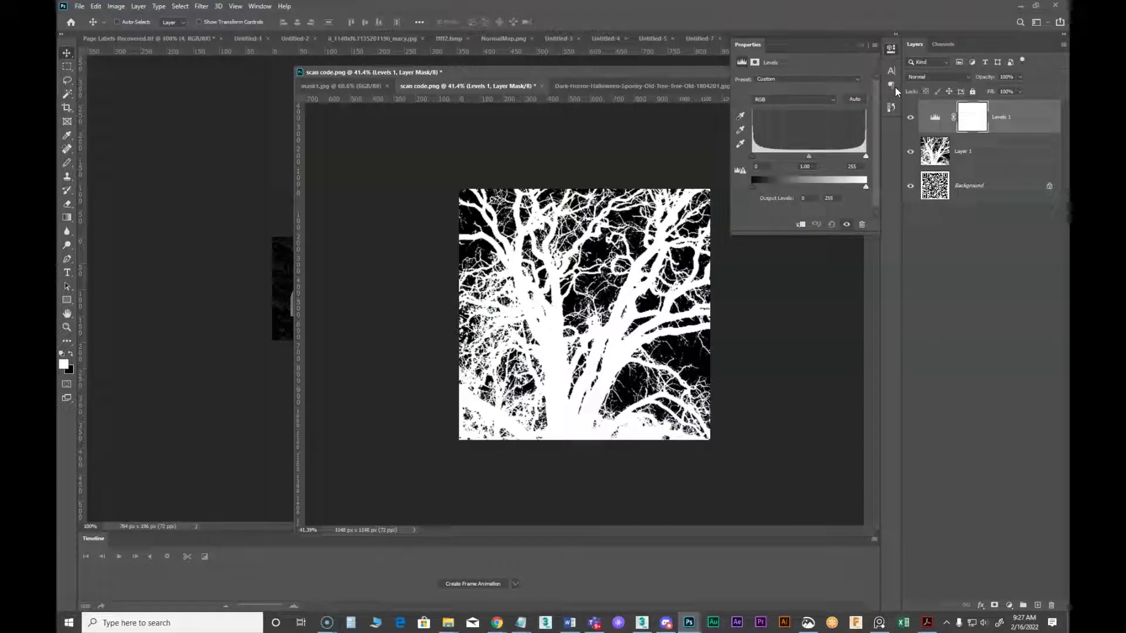
Duplicate the inverted tree layer and hide the original Layer 1
left_click(945, 152)
left_click(862, 45)
left_click_drag(976, 158, 1038, 605)
left_click(912, 188)
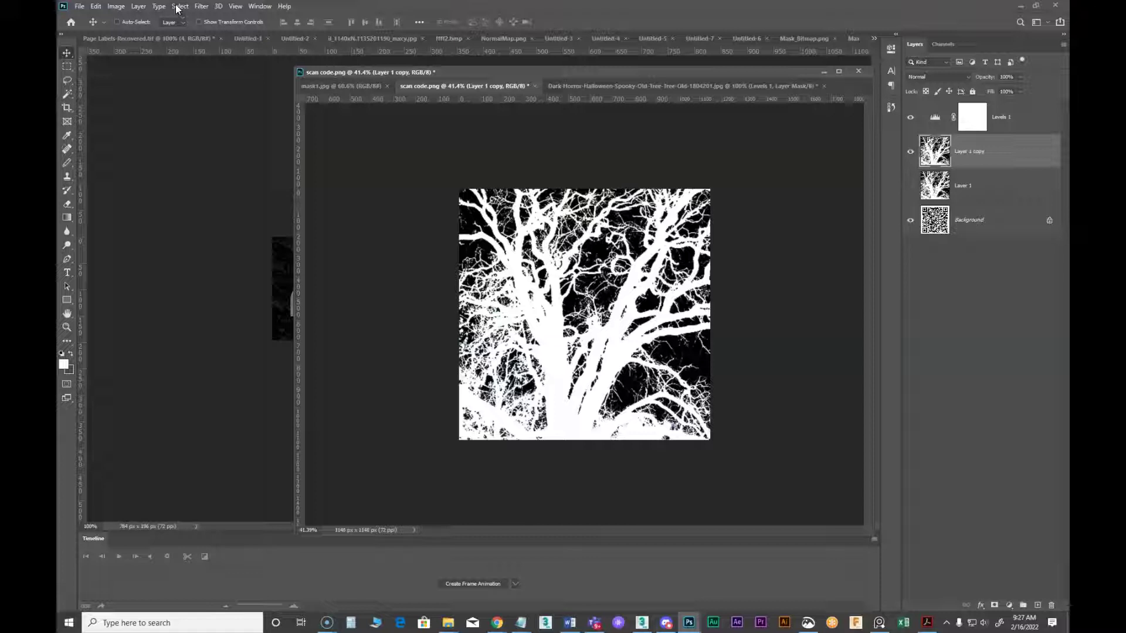
Apply a Gaussian Blur with a radius of about 8 pixels to Layer 1 copy
left_click(202, 6)
mouse_move(229, 117)
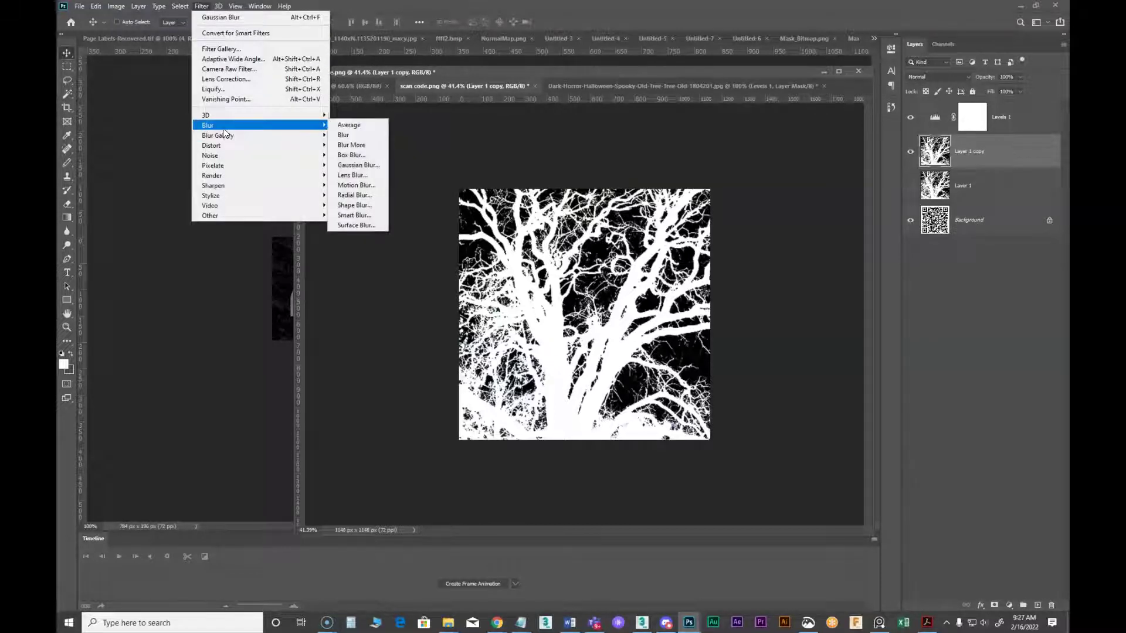
left_click(359, 165)
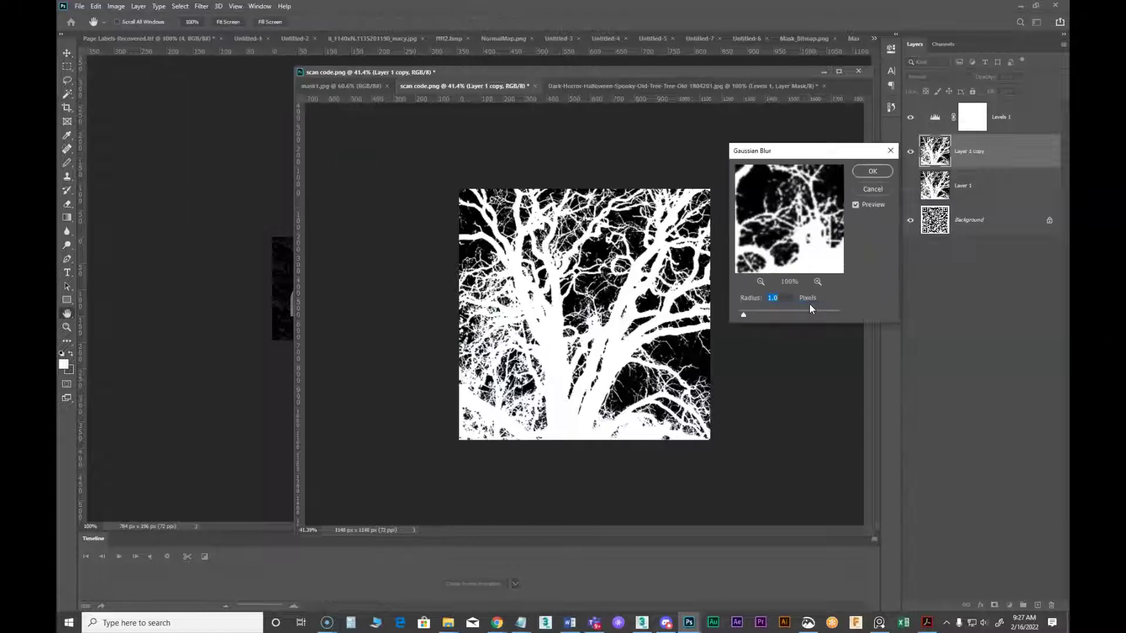
left_click_drag(741, 317, 776, 312)
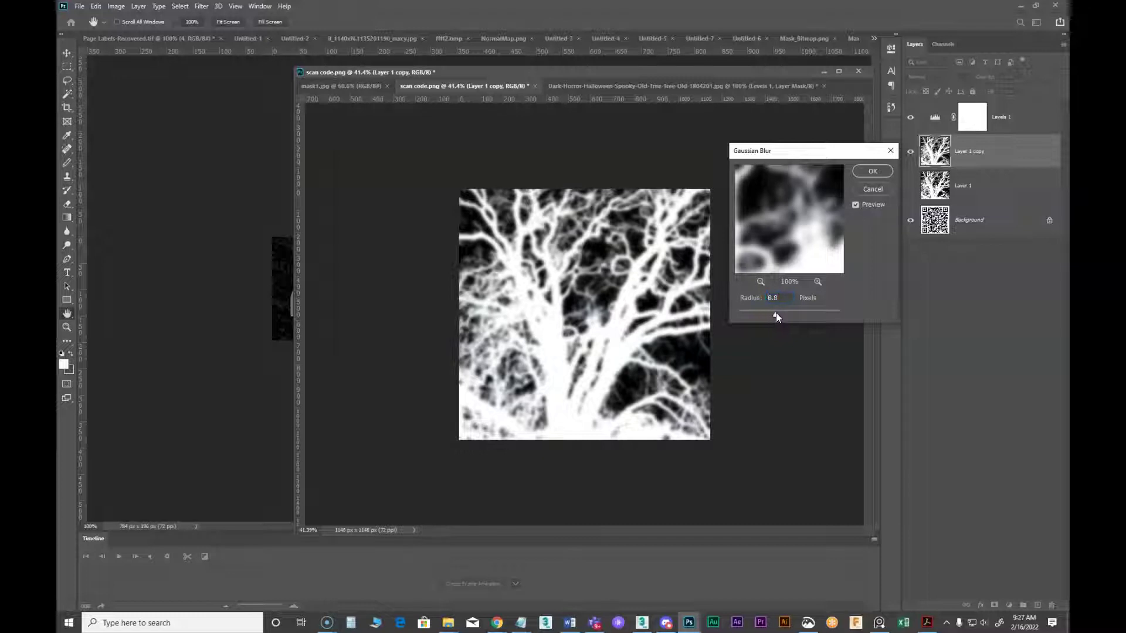
left_click(873, 172)
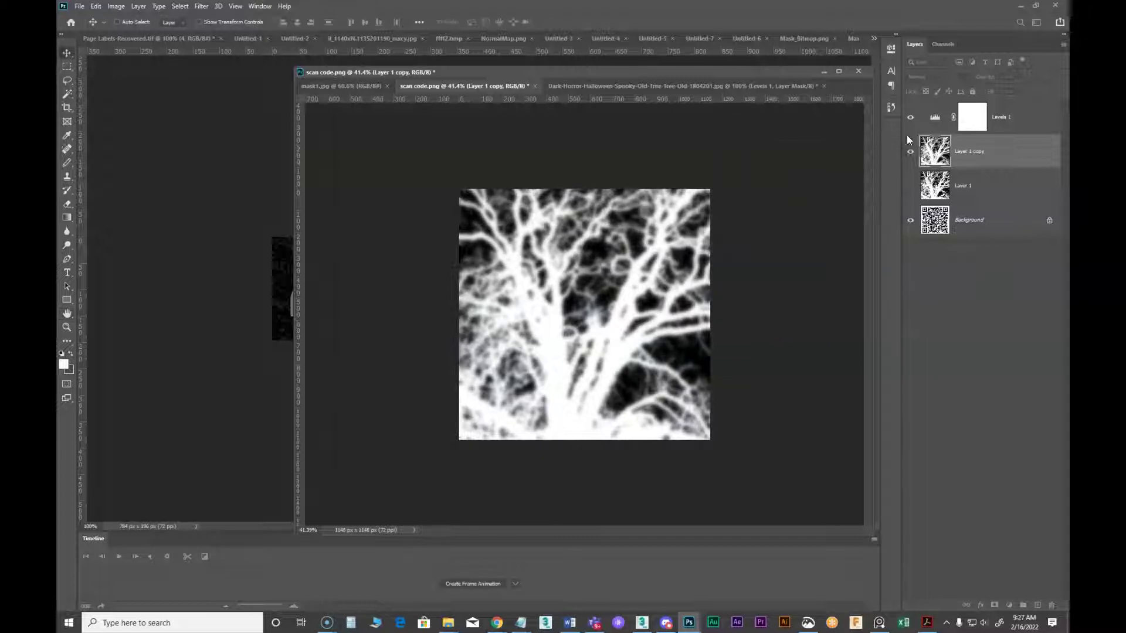
Set the Levels adjustment layer's input levels to black 106 and white 111 to harden the blurred tree into solid blotches
left_click(984, 120)
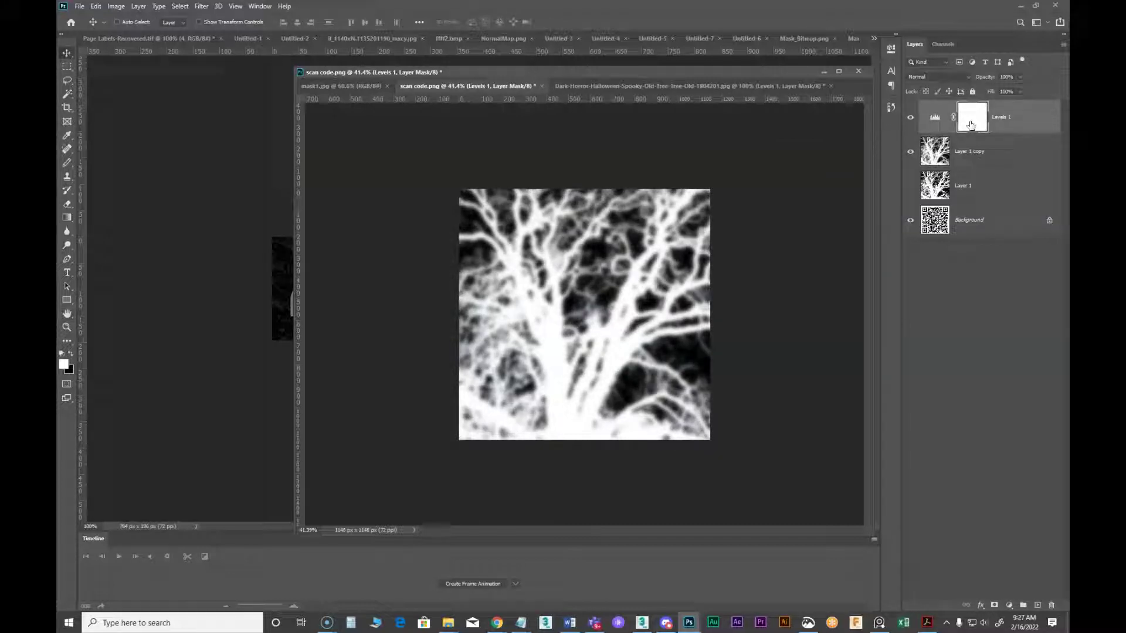
double_click(935, 118)
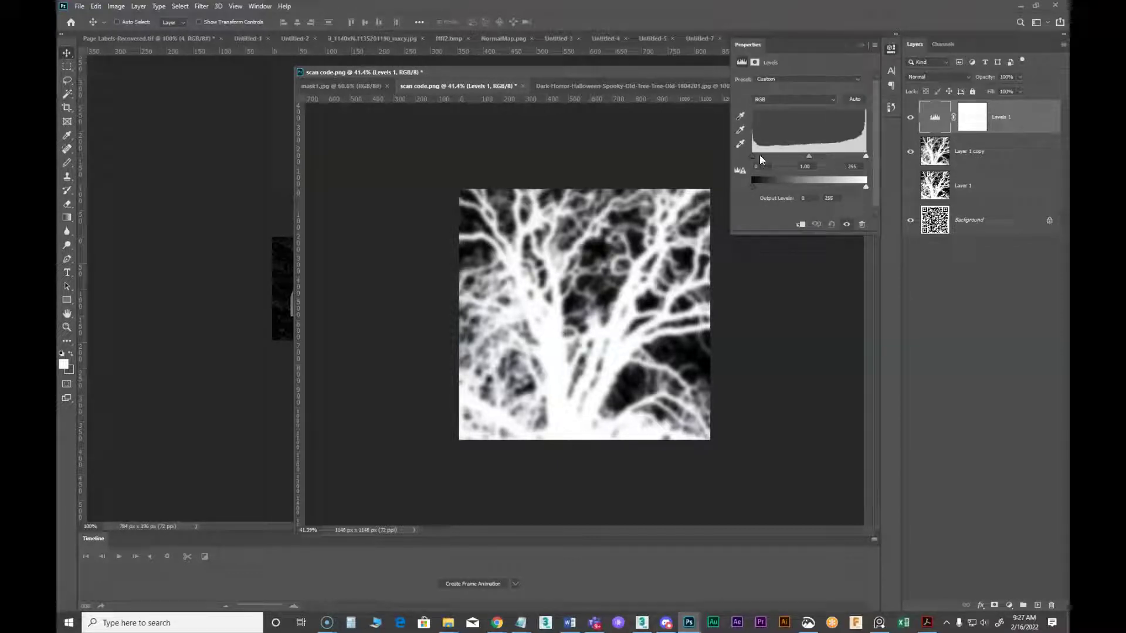
left_click_drag(755, 156, 787, 155)
left_click_drag(865, 156, 802, 153)
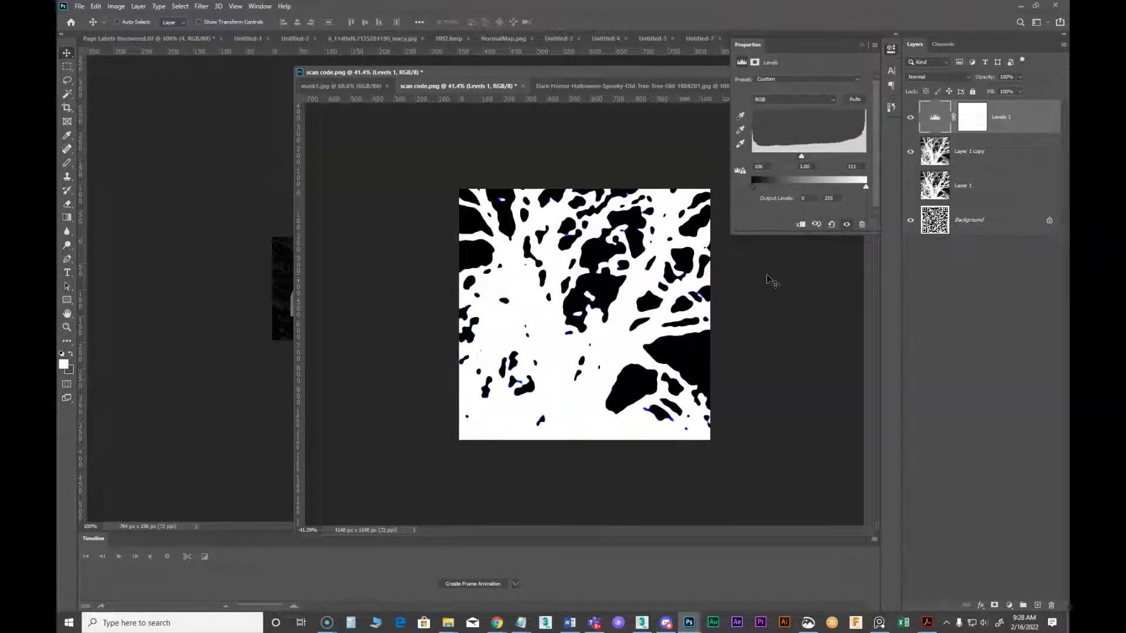
left_click(864, 45)
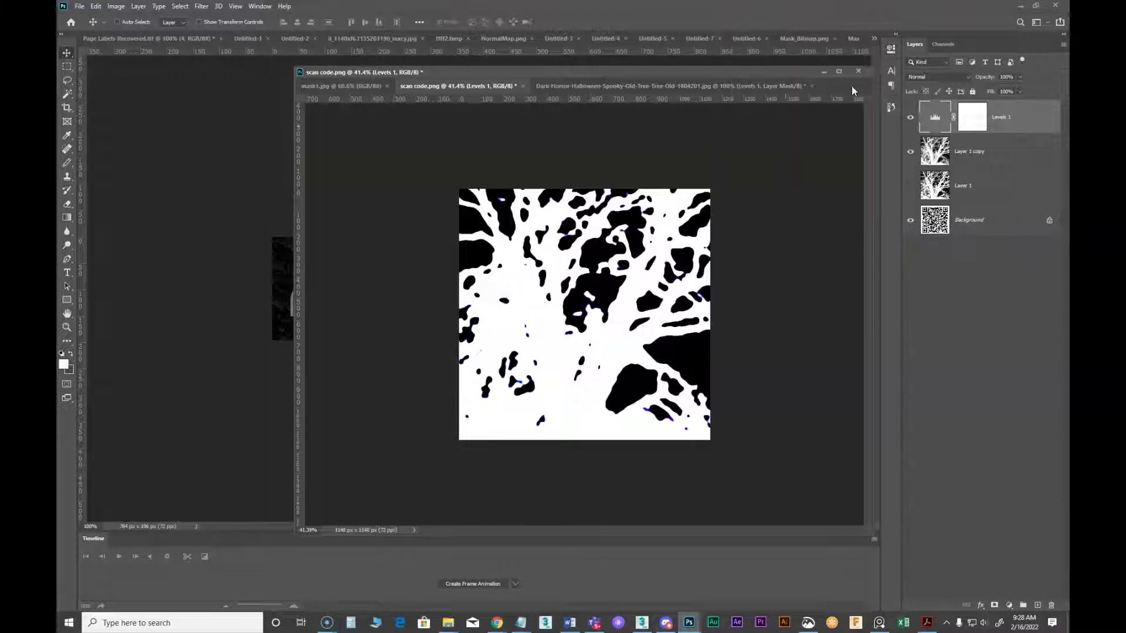
Desaturate Layer 1 copy to remove the colored fringes from the tree mask
left_click(116, 6)
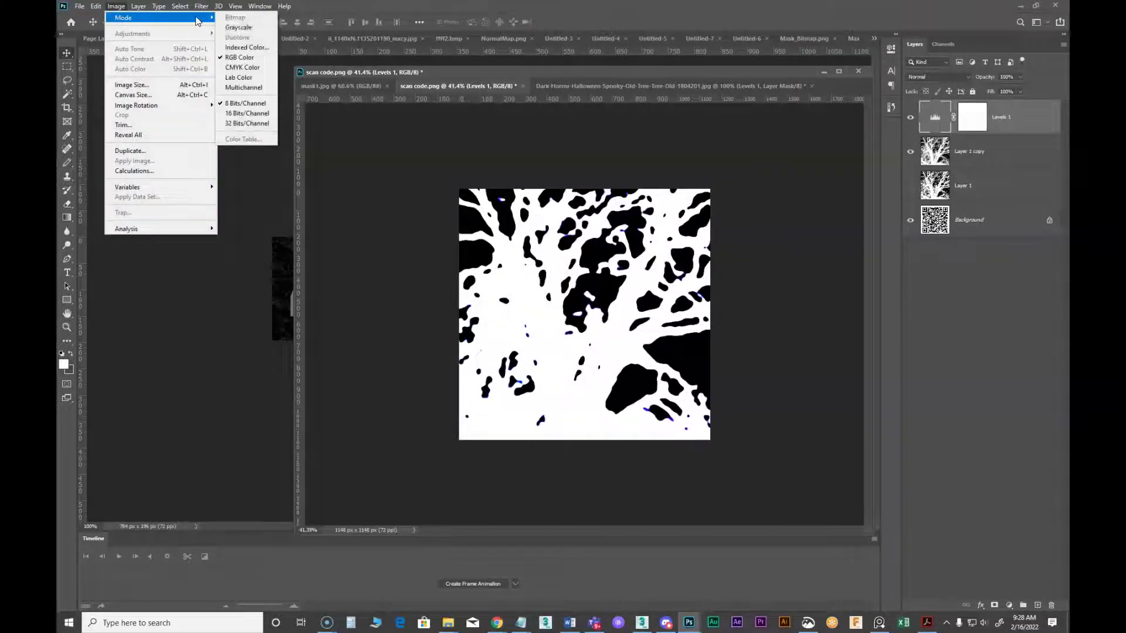
left_click(719, 161)
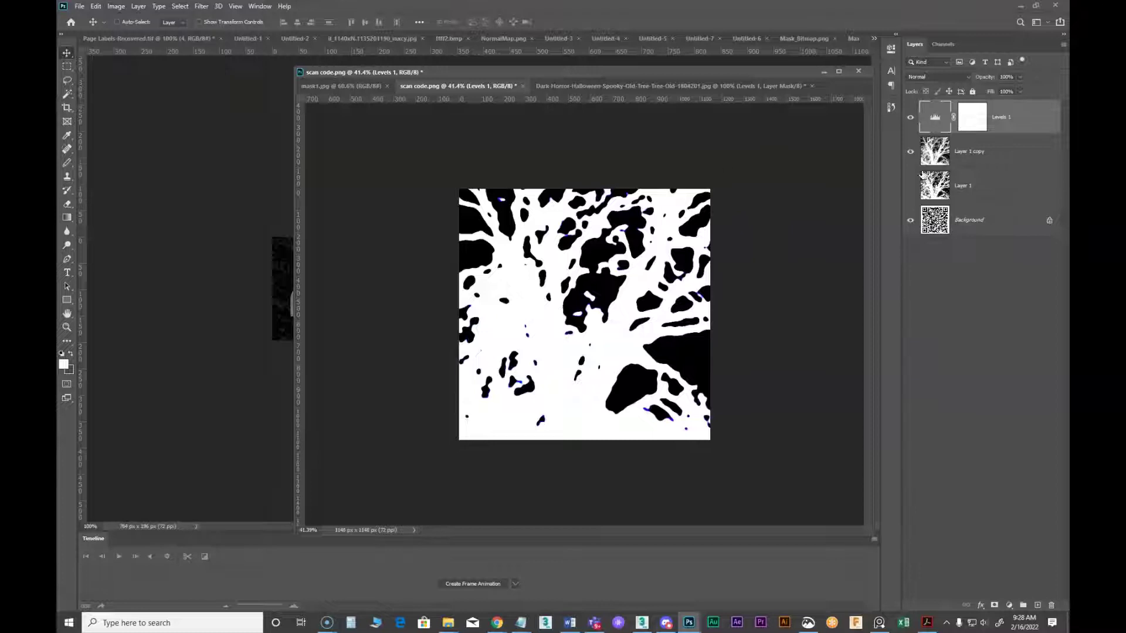
left_click(975, 152)
left_click(117, 6)
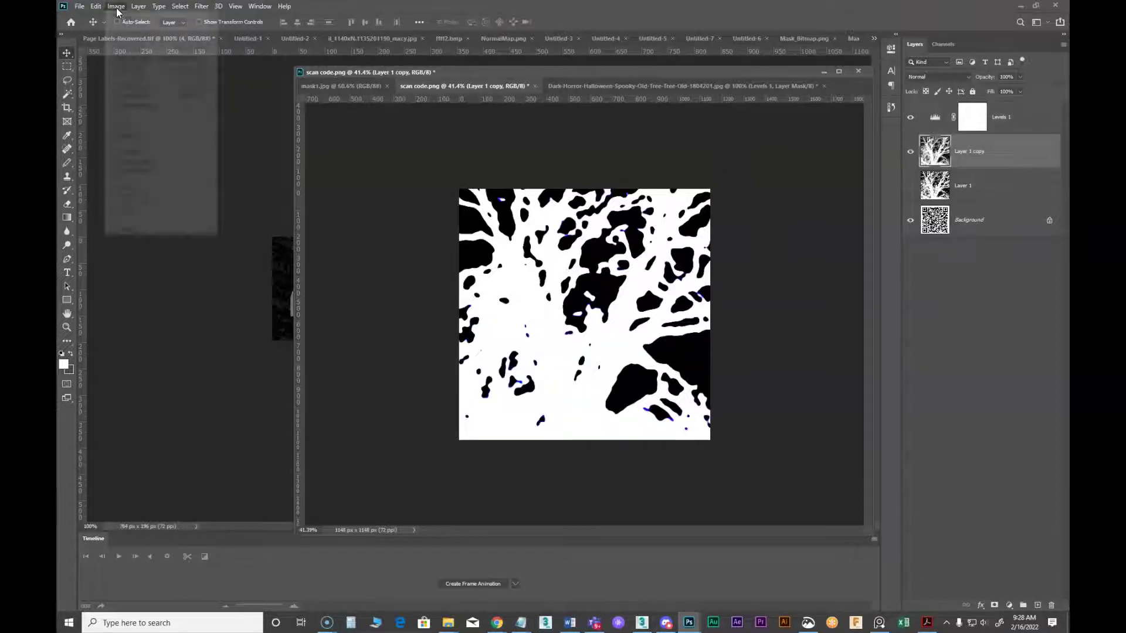
mouse_move(135, 34)
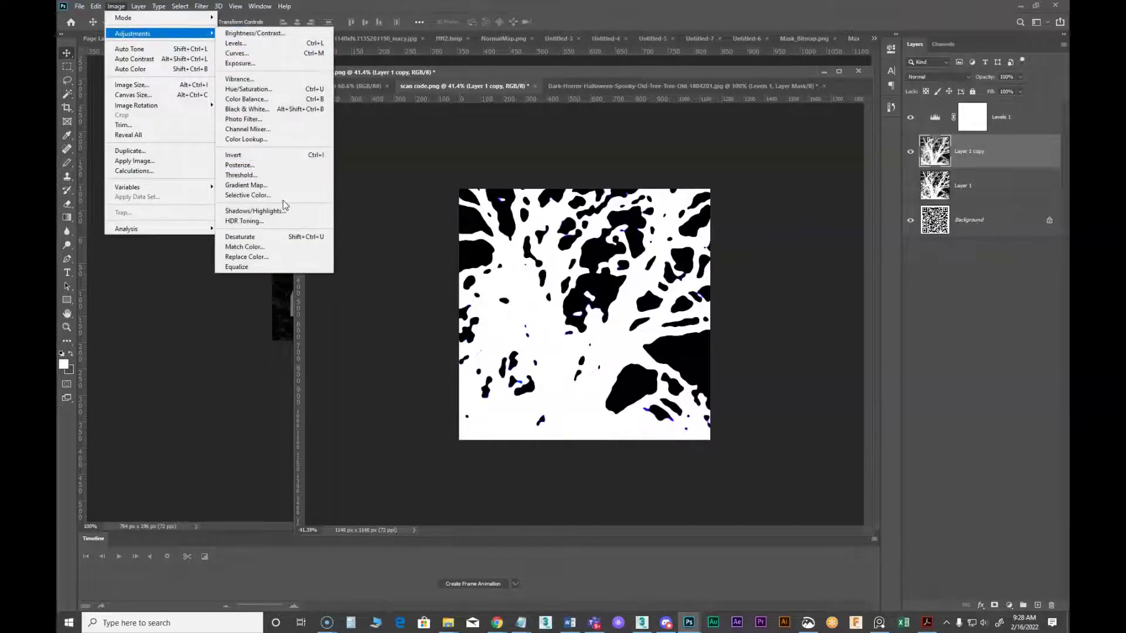
left_click(273, 237)
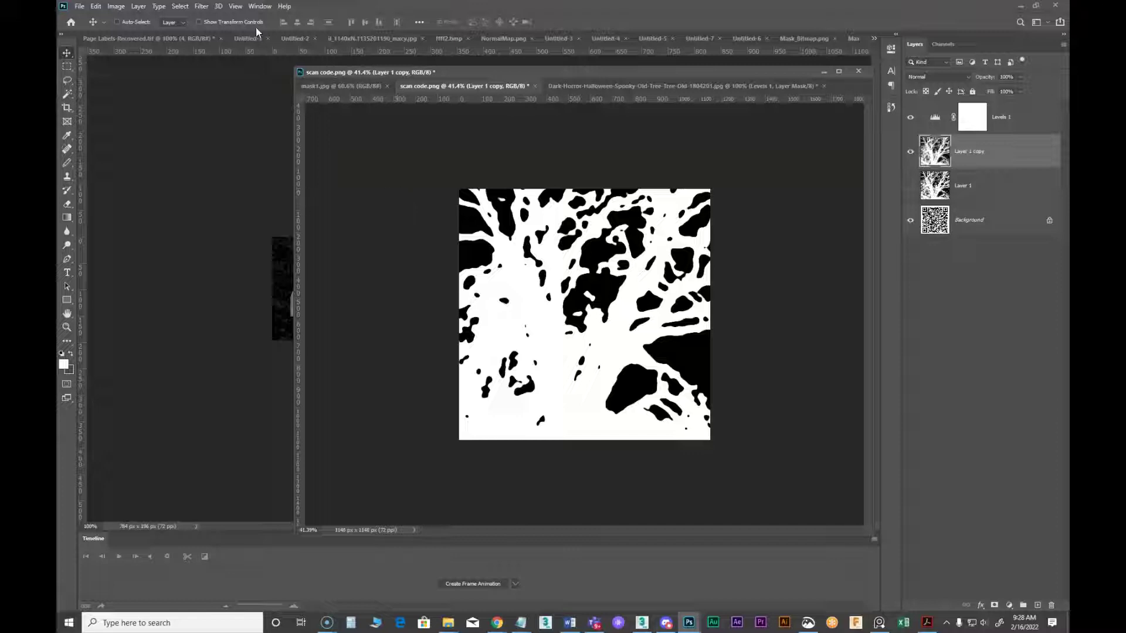
Save the tree mask as scan code mask.png in PNG format on the South F Drive, using the large file size option
left_click(79, 7)
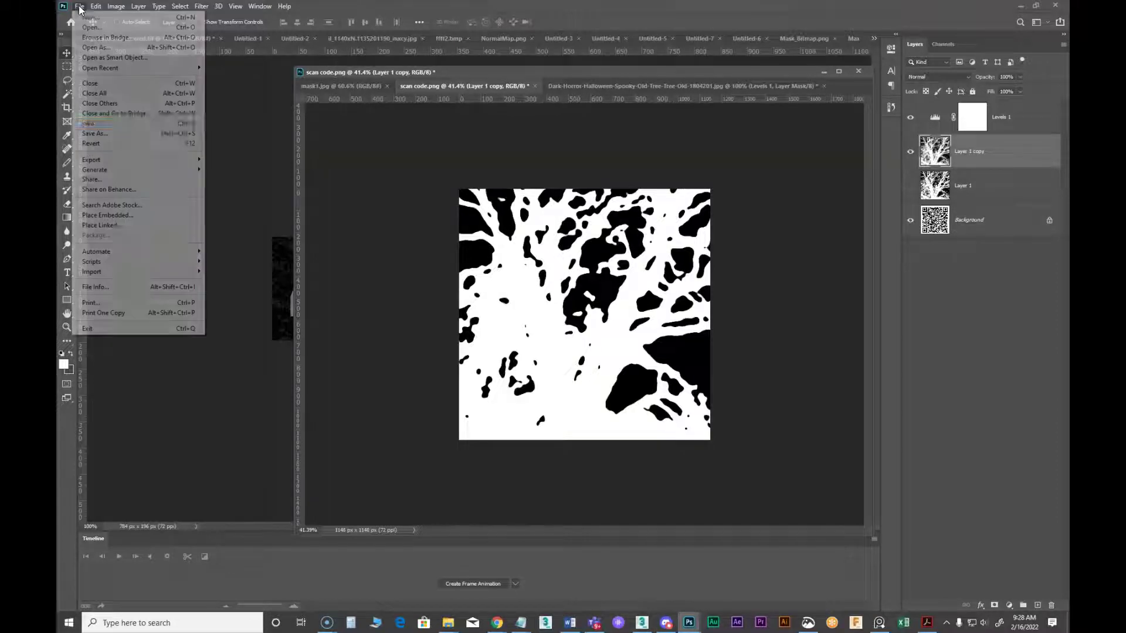
left_click(112, 135)
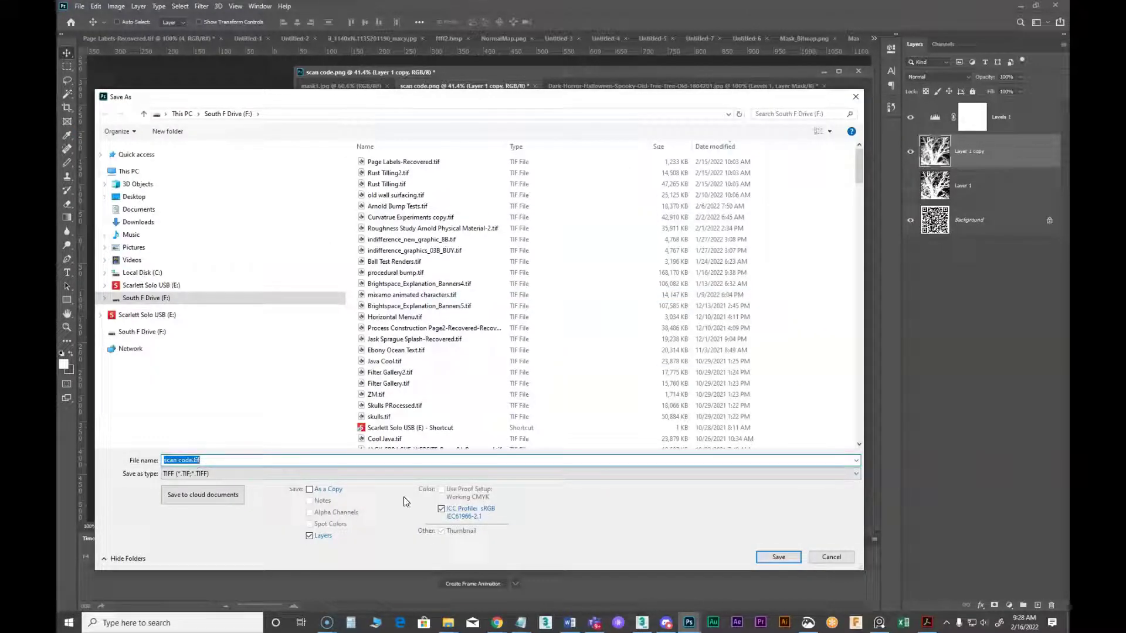
left_click(292, 474)
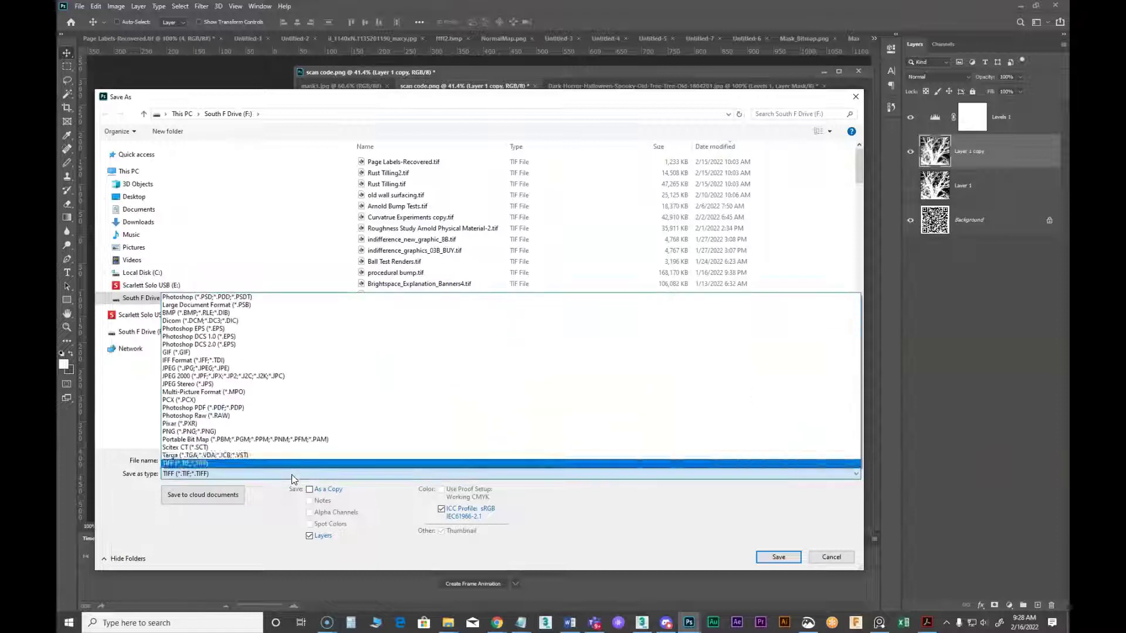
left_click(208, 432)
left_click(194, 462)
left_click(195, 463)
type("mask")
key("Return")
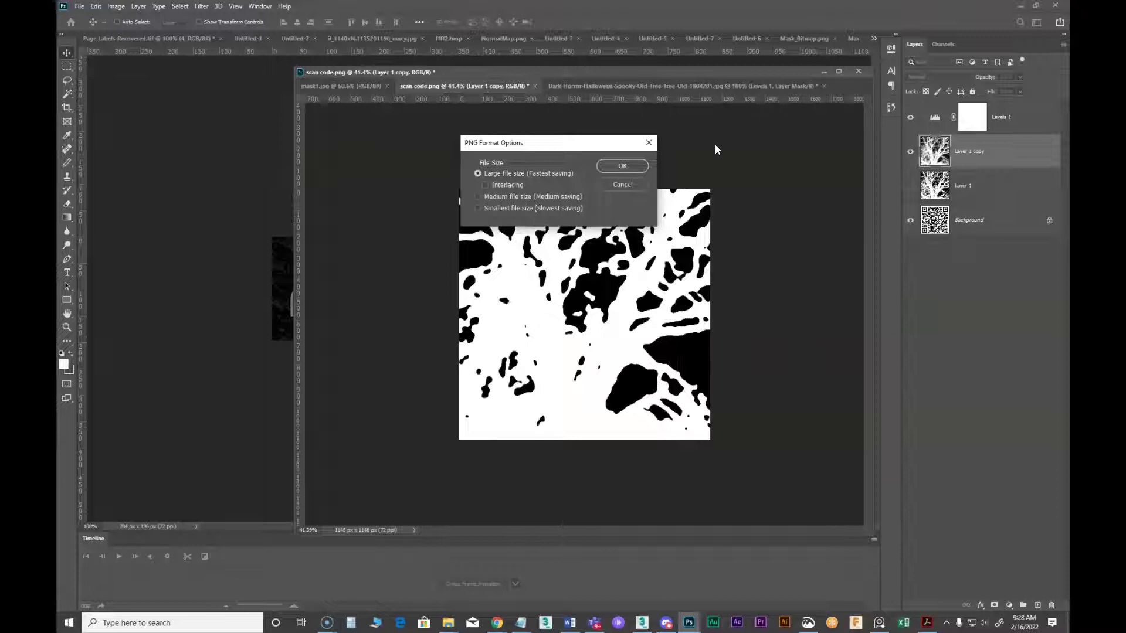
left_click(623, 169)
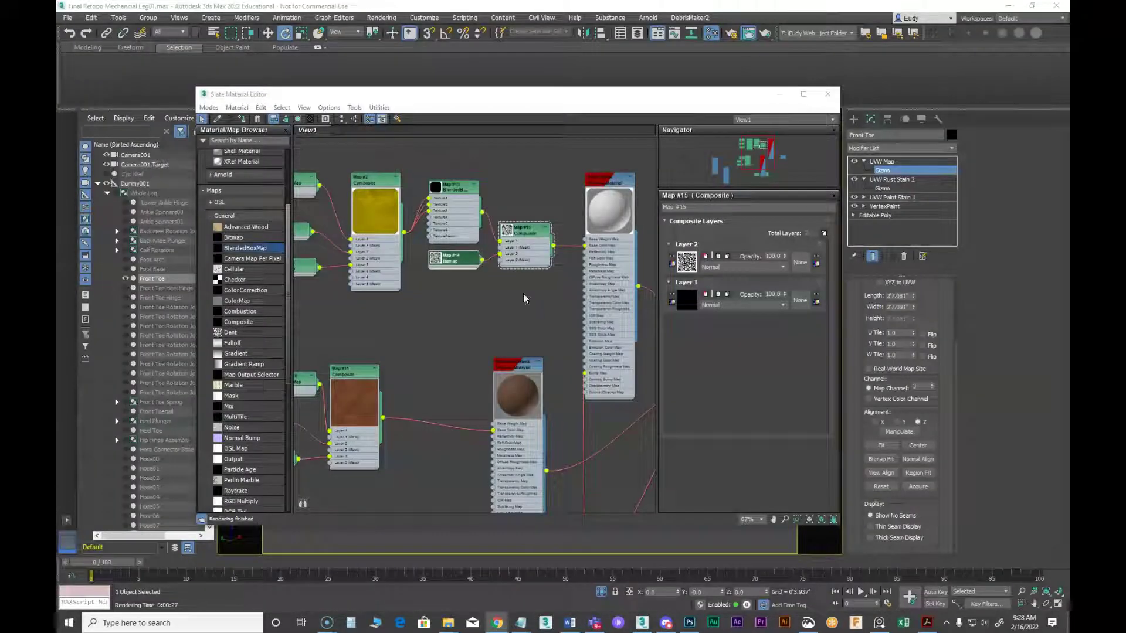
In 3ds Max, duplicate the scan code Bitmap node and connect the copy to the Layer 2 (Mask) input of Composite Map #15
scroll(465, 321, "up", 5)
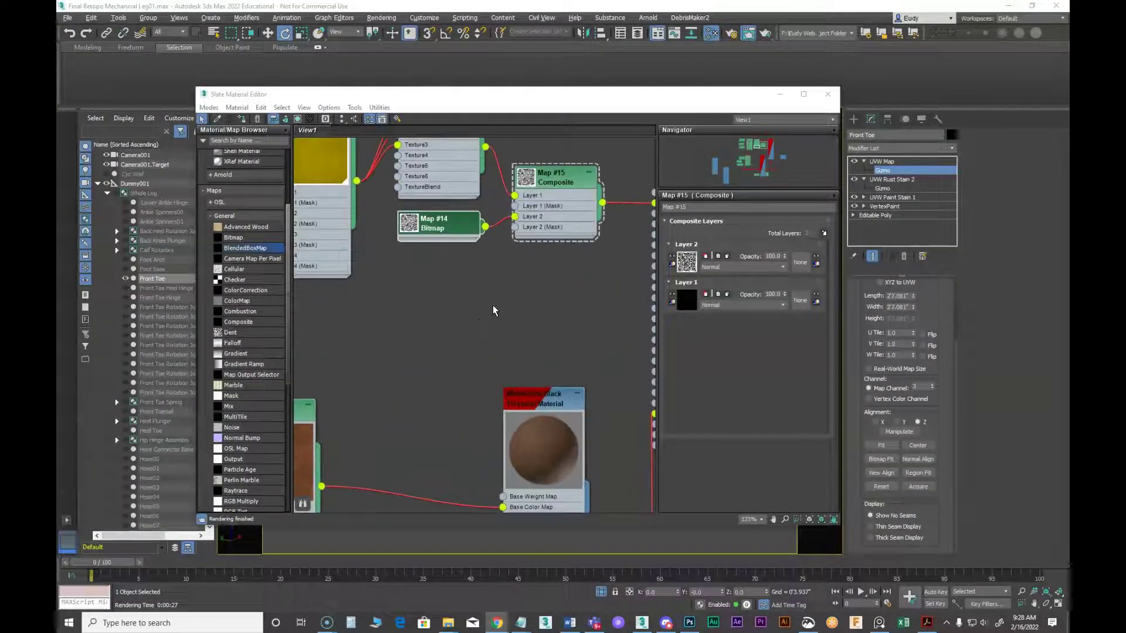
mouse_move(448, 208)
left_mouse_down()
mouse_move(402, 207)
mouse_move(385, 297)
mouse_move(519, 210)
left_mouse_up()
double_click(418, 304)
left_click_drag(405, 291, 433, 262)
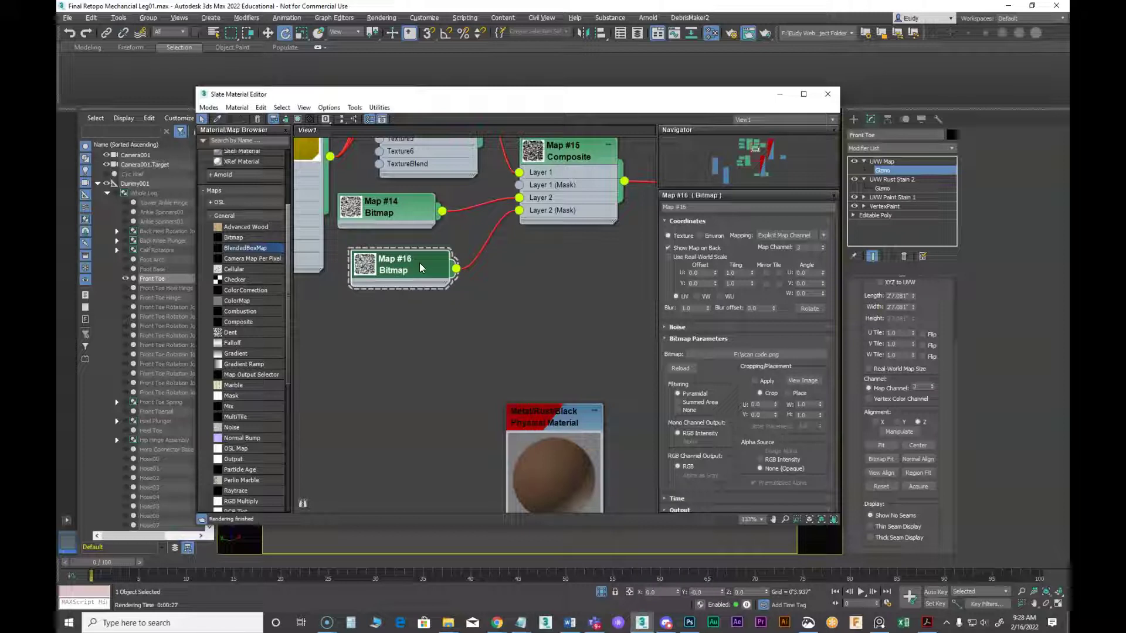
Replace the duplicated Bitmap node's image with scan code mask.png from the South F Drive
left_click(757, 354)
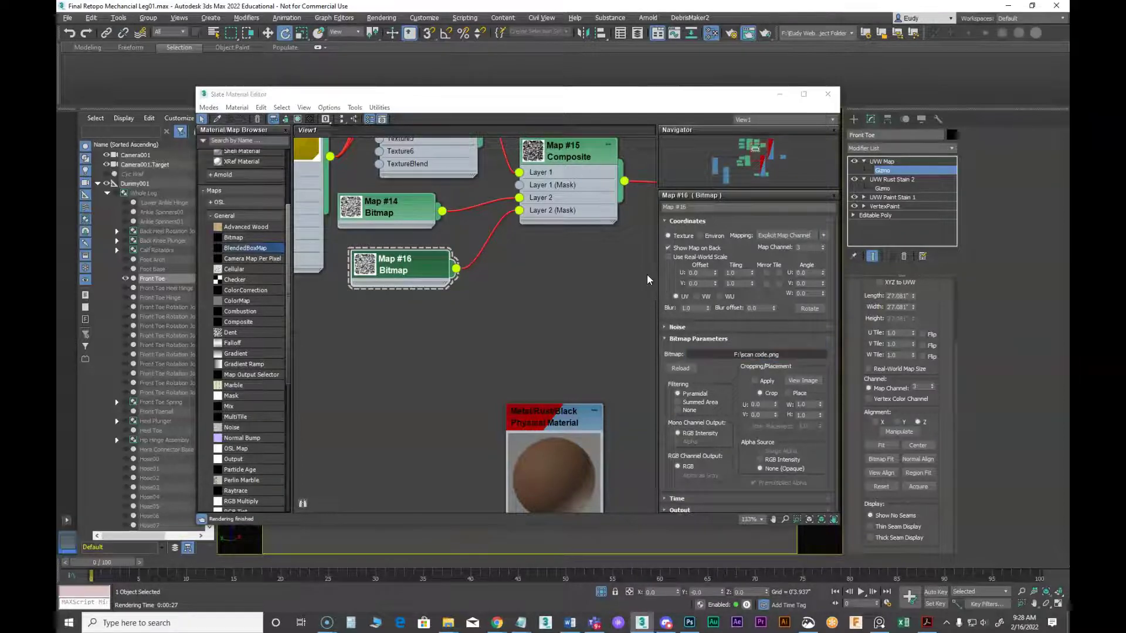
left_click(352, 184)
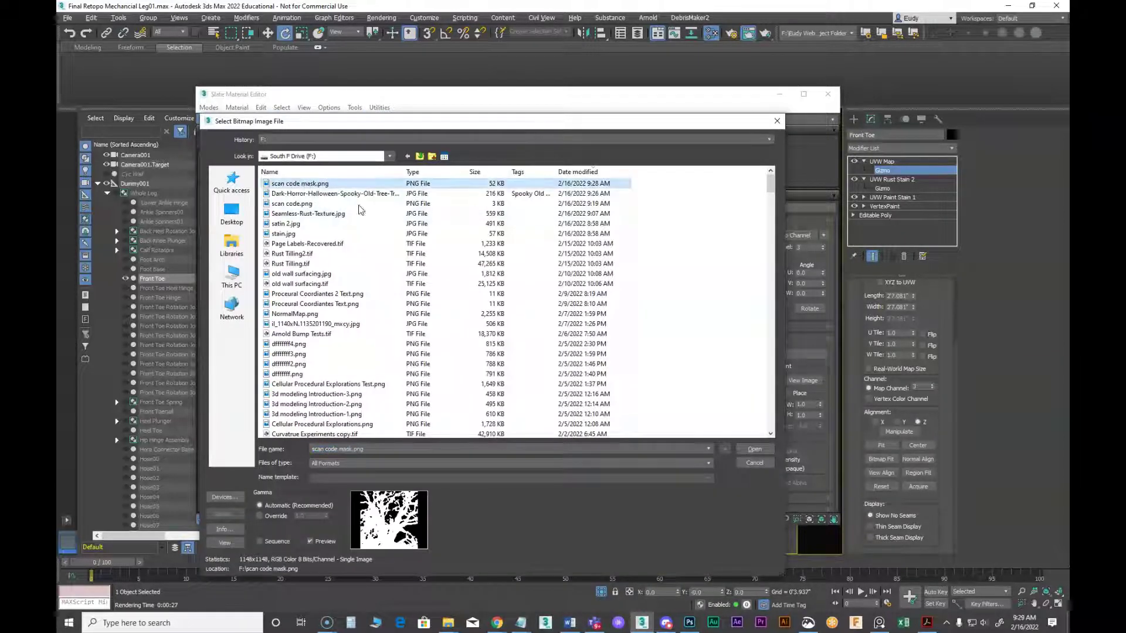
left_click(755, 449)
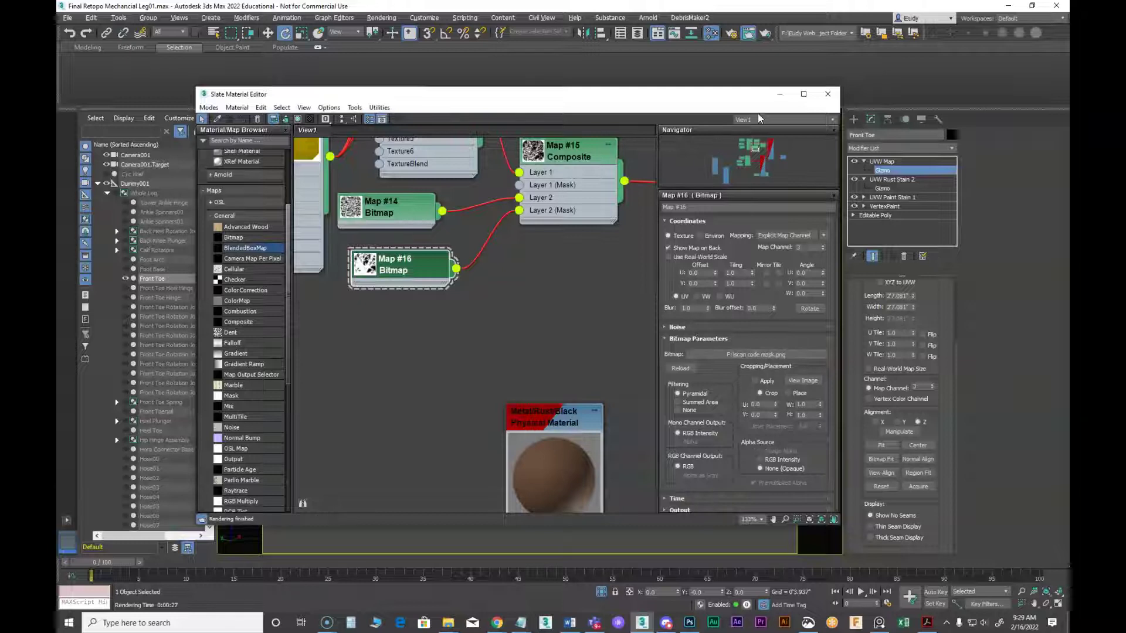
Render the front toe to check the masked scan code decal, and return to the Slate Material Editor
left_click(779, 97)
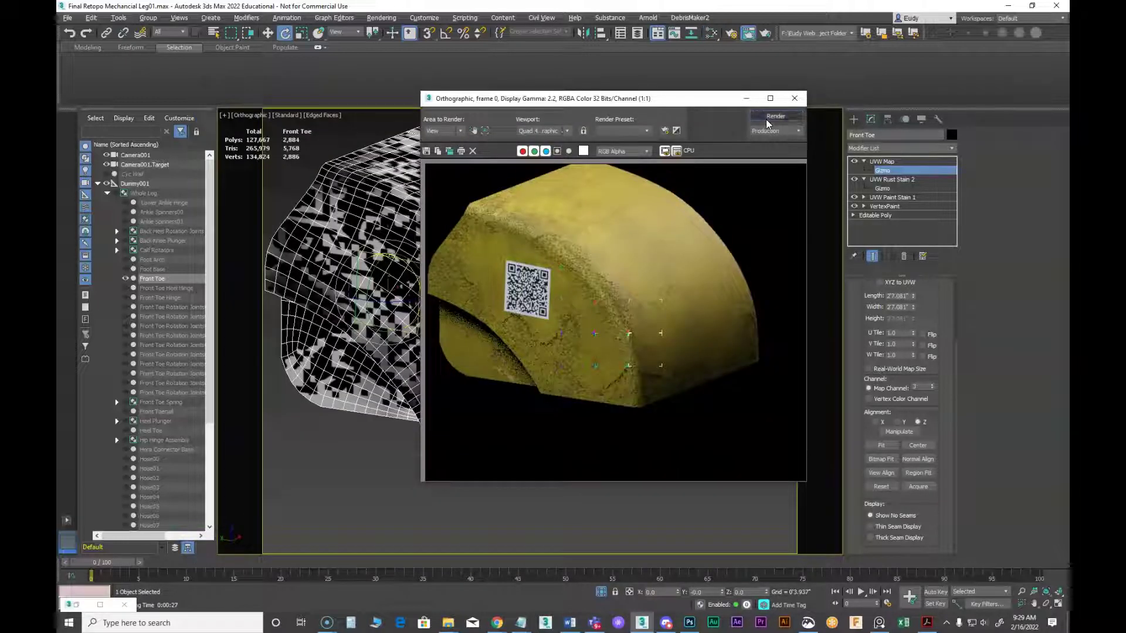
key("shift+q")
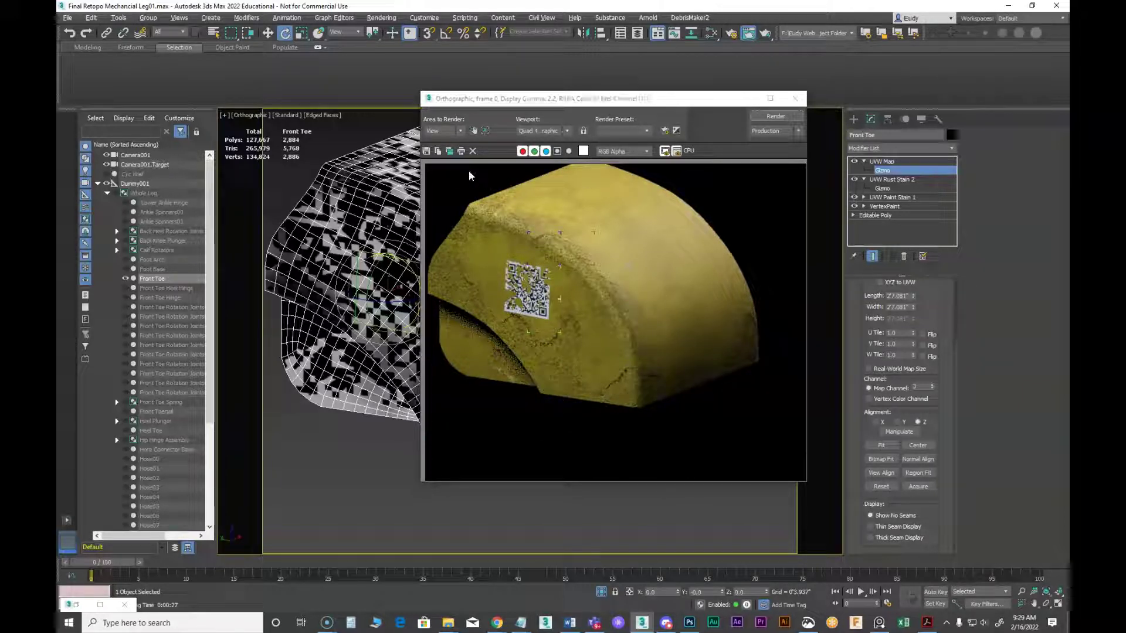
left_click(711, 33)
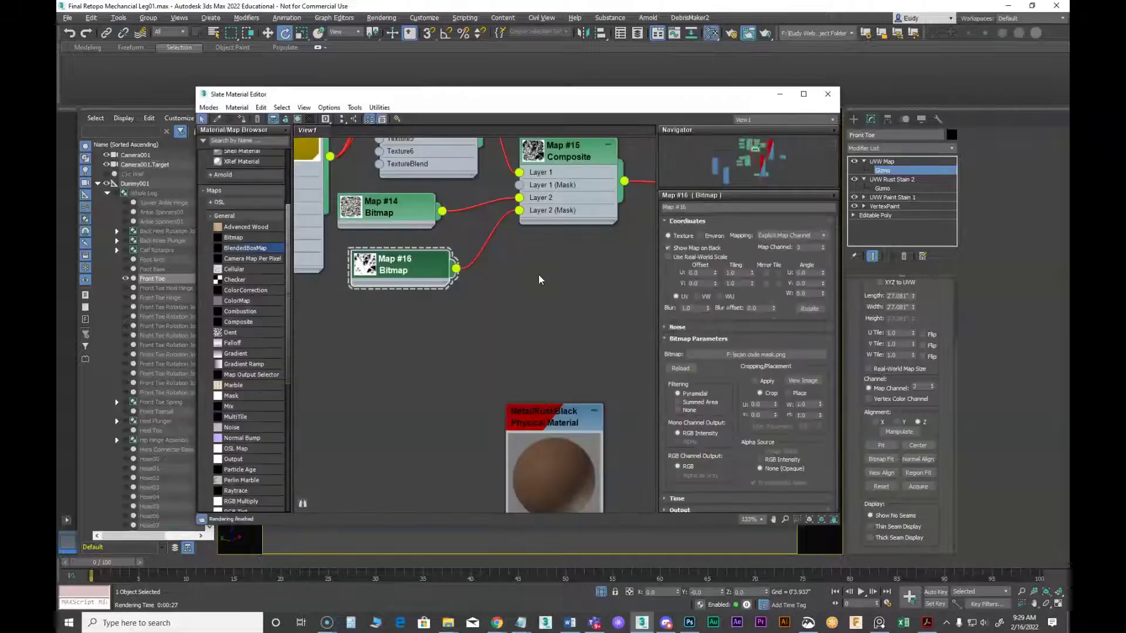
Add a third layer to Composite Map #15 and connect the upper Bitmap feeding the yellow paint Composite to its Layer 3 input
double_click(544, 241)
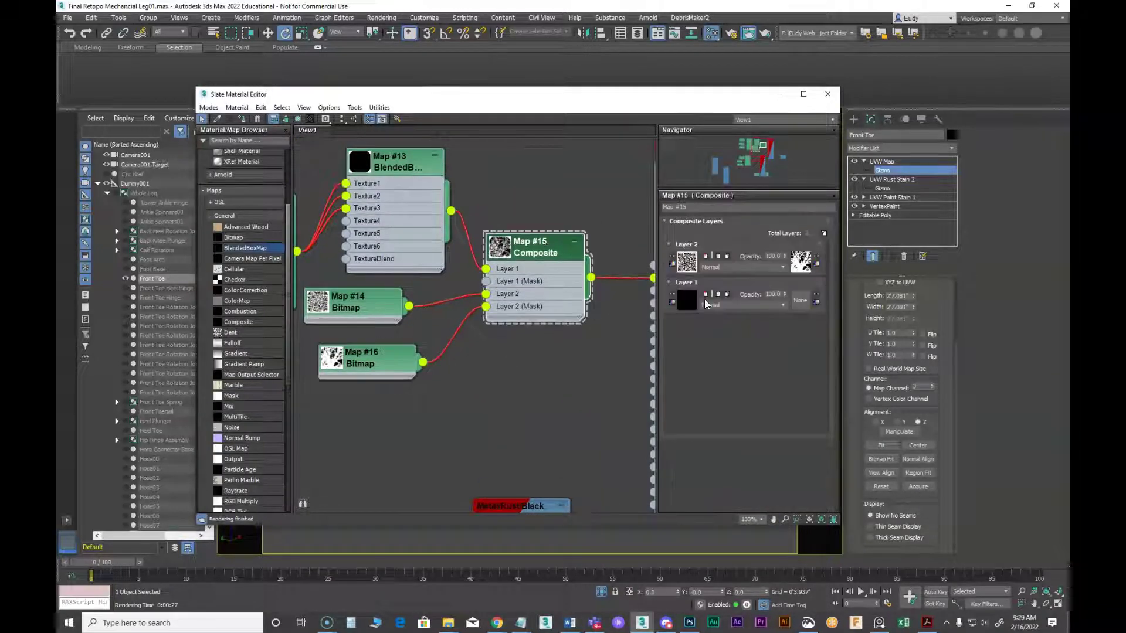
left_click(825, 234)
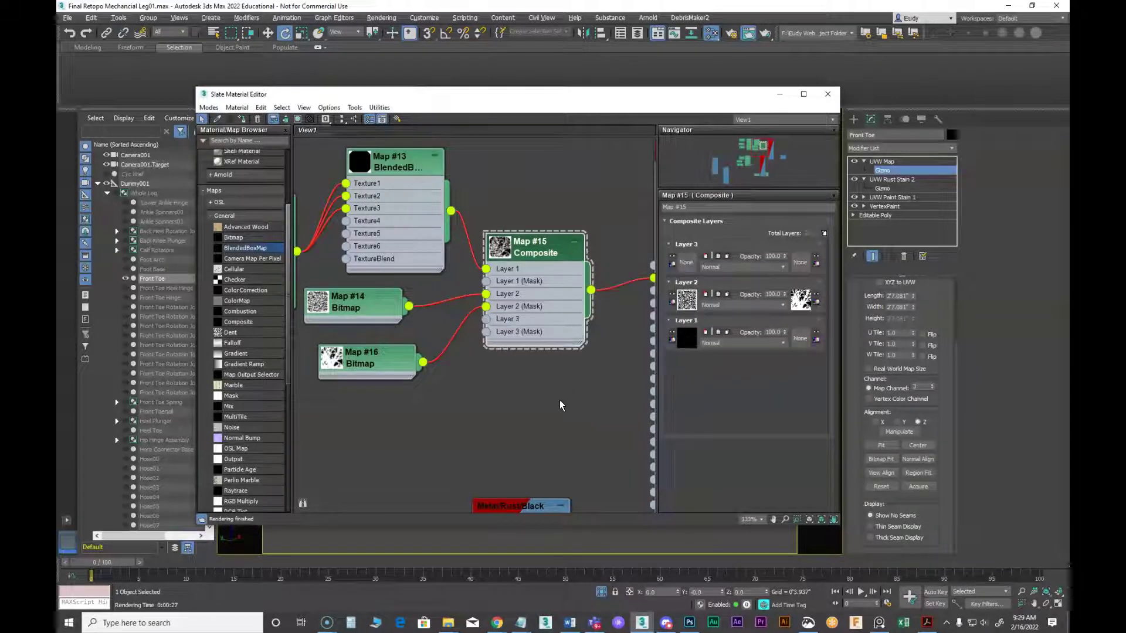
middle_click_drag(450, 395, 410, 395)
scroll(538, 395, "down", 3)
scroll(540, 394, "down", 2)
scroll(416, 395, "down", 2)
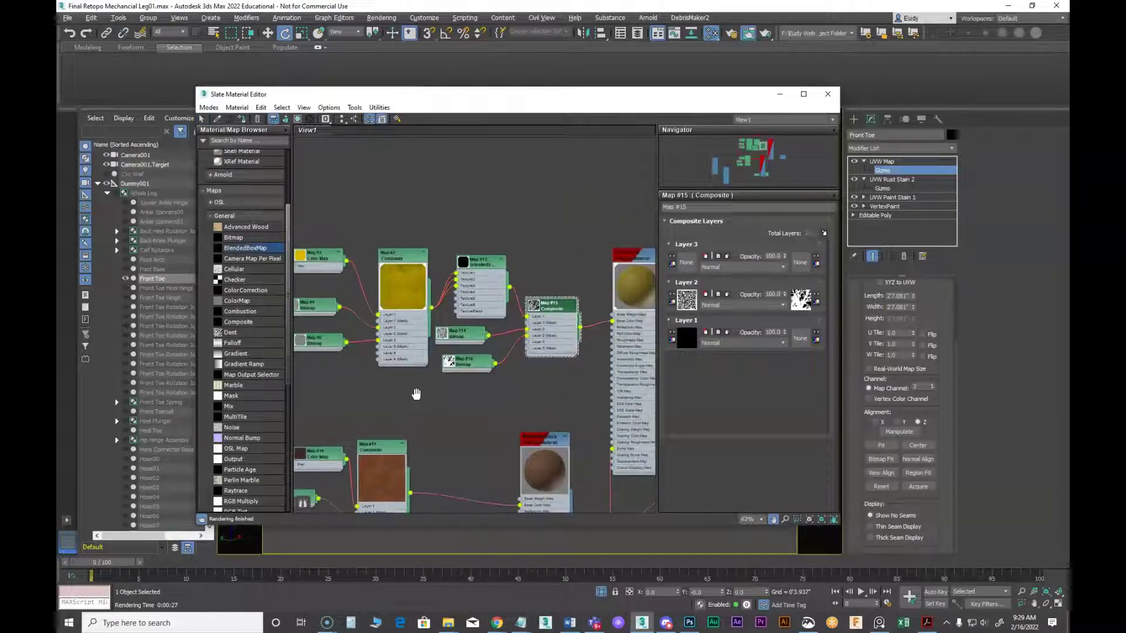
left_click_drag(339, 307, 529, 346)
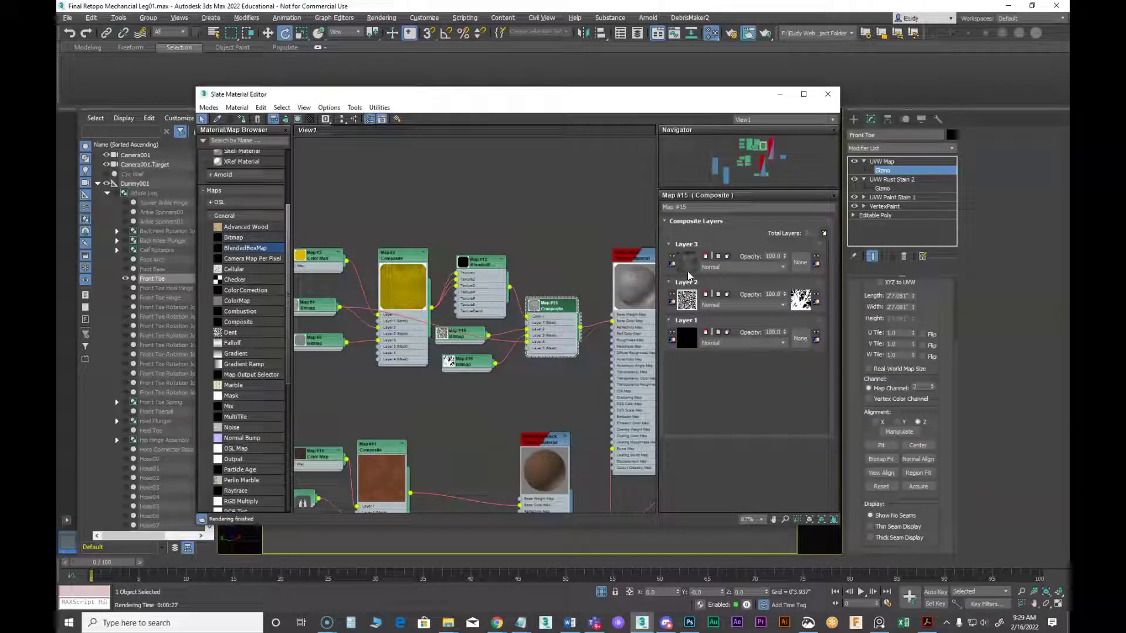
Set the blending mode of Layer 3 in Composite Map #15 to Multiply
left_click(713, 268)
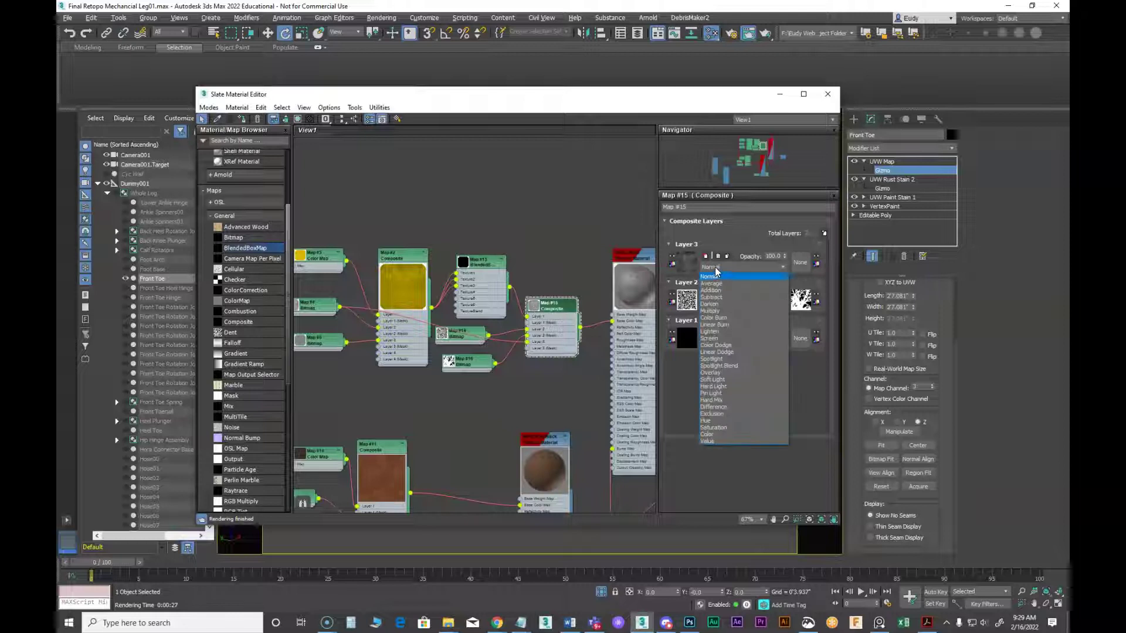
left_click(715, 311)
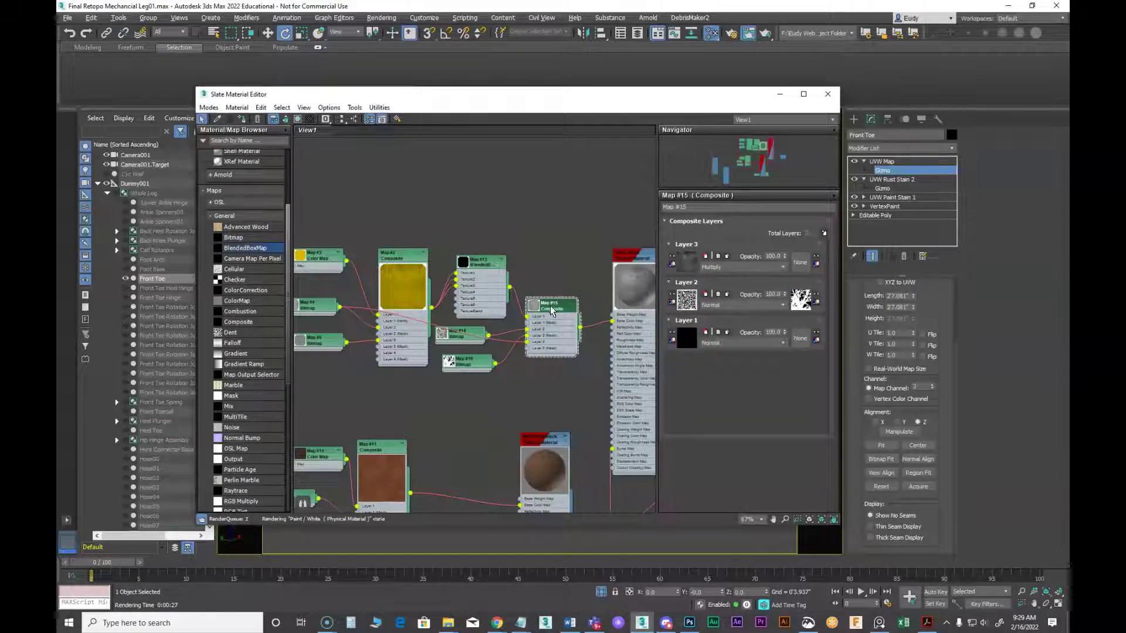
scroll(546, 310, "up", 8)
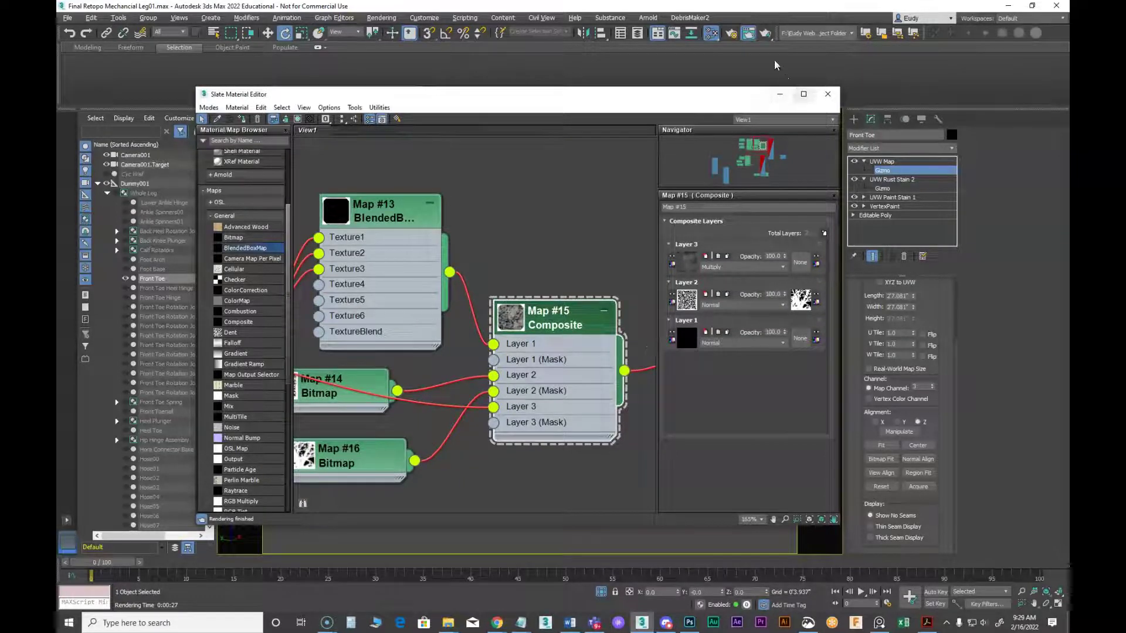
Move the Slate Material Editor clear of the viewport, frame the front toe closer and render it to check the multiplied layer over the decal
left_click_drag(732, 97, 1125, 125)
left_click_drag(698, 98, 1081, 157)
middle_click_drag(720, 231, 693, 355, "alt")
scroll(687, 357, "up", 2)
left_click_drag(939, 162, 557, 95)
left_click(774, 108)
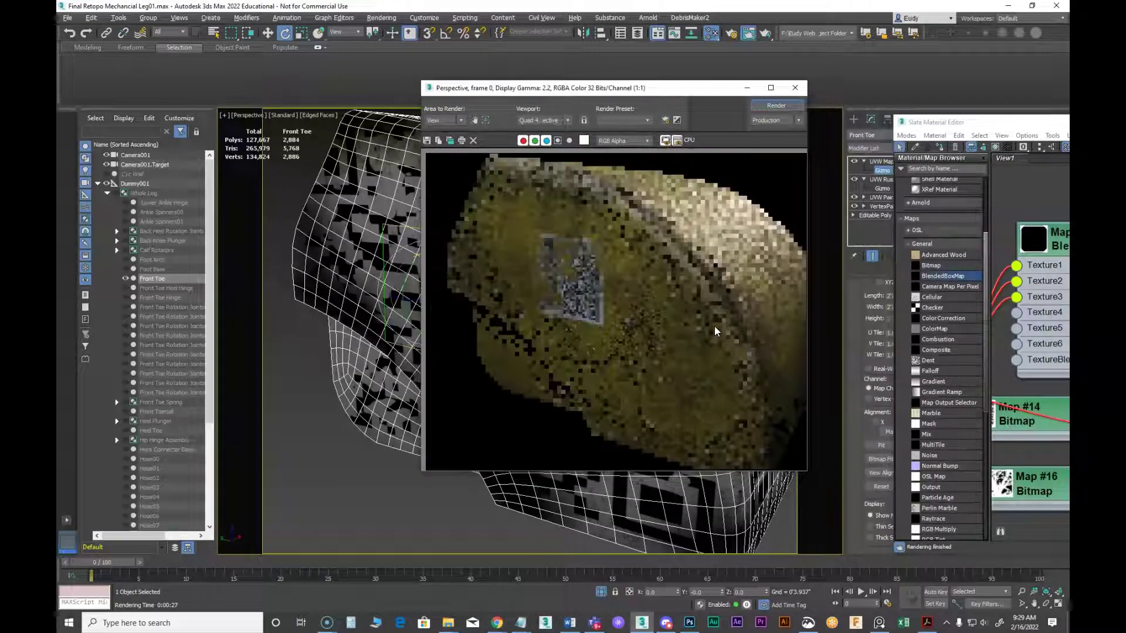
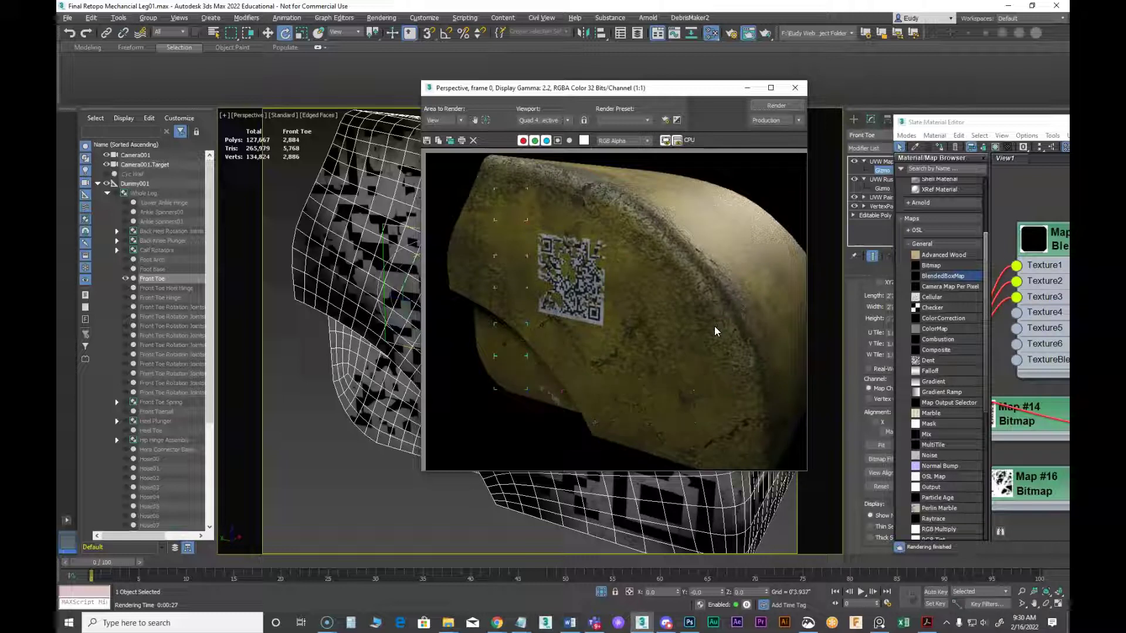
Re-render the front toe and add a fourth layer to Composite Map #15, fed by the lower Bitmap, Map #6
key("shift+q")
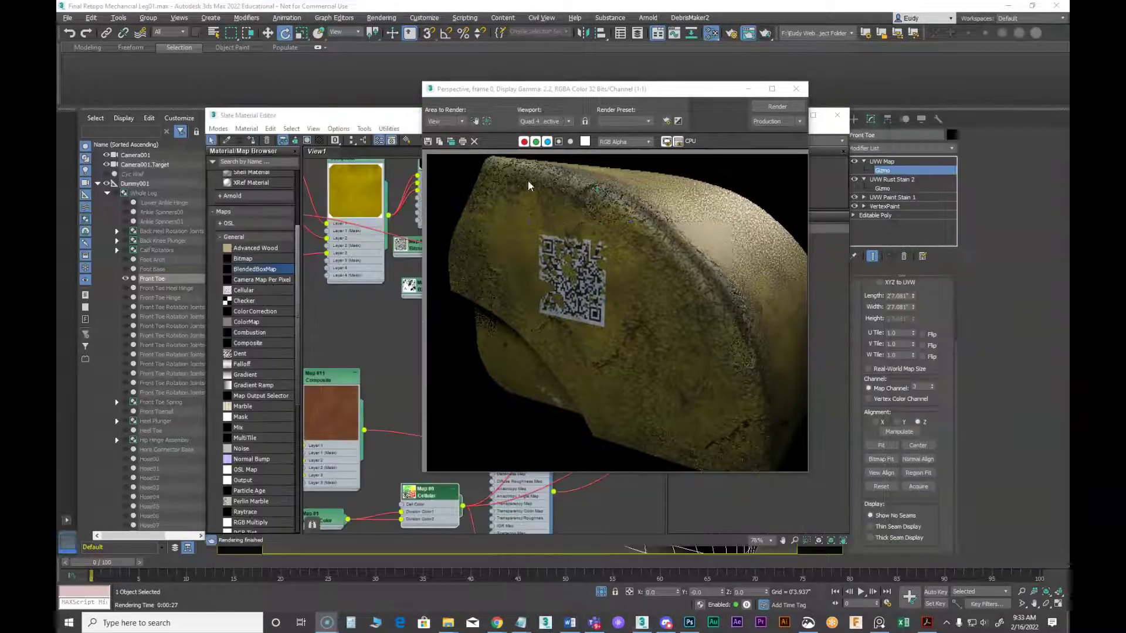
left_click_drag(541, 93, 673, 74)
middle_click_drag(433, 338, 493, 410)
double_click(593, 285)
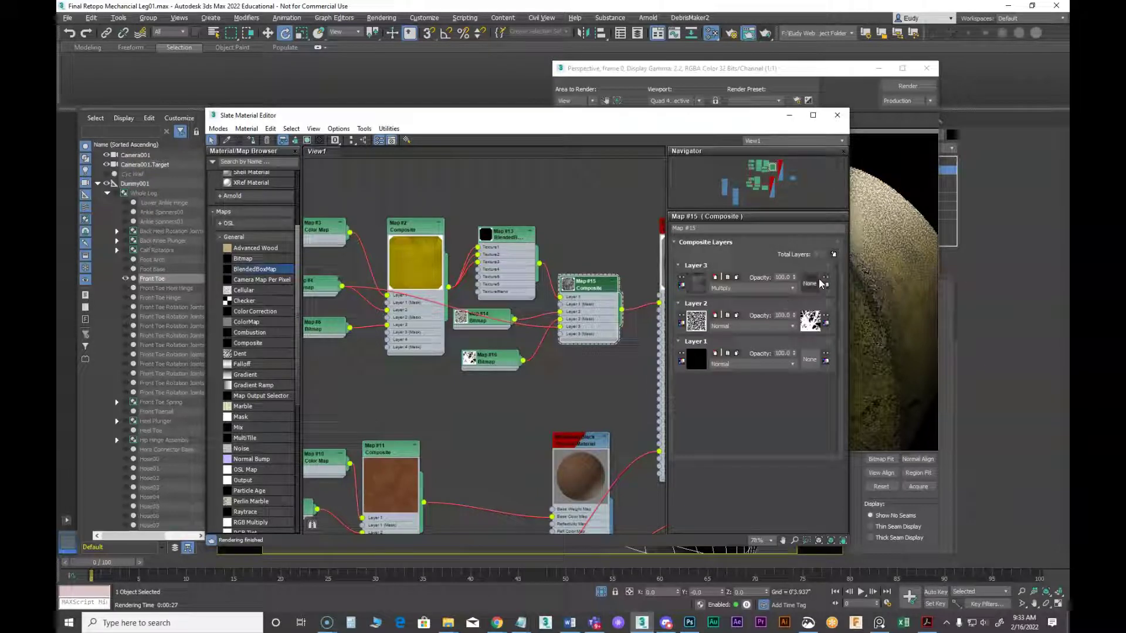
left_click(834, 254)
middle_click_drag(449, 421, 472, 397)
left_click_drag(373, 306, 583, 320)
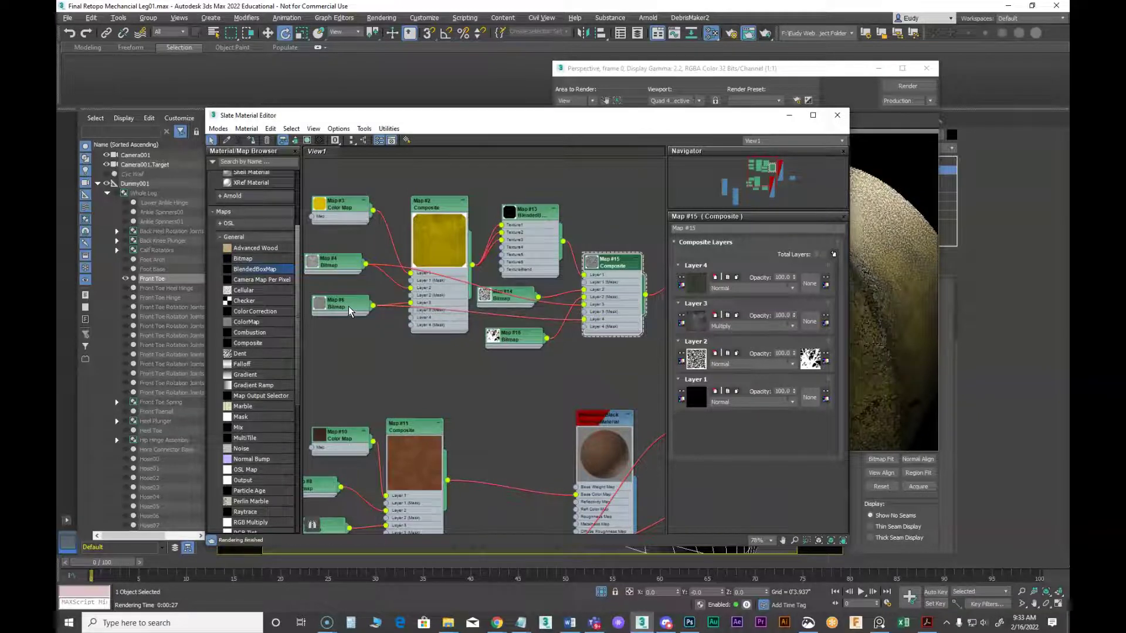
Review the blending modes in Composite Map #2 and set Layer 4 of Composite Map #15 to Multiply
left_click(459, 204)
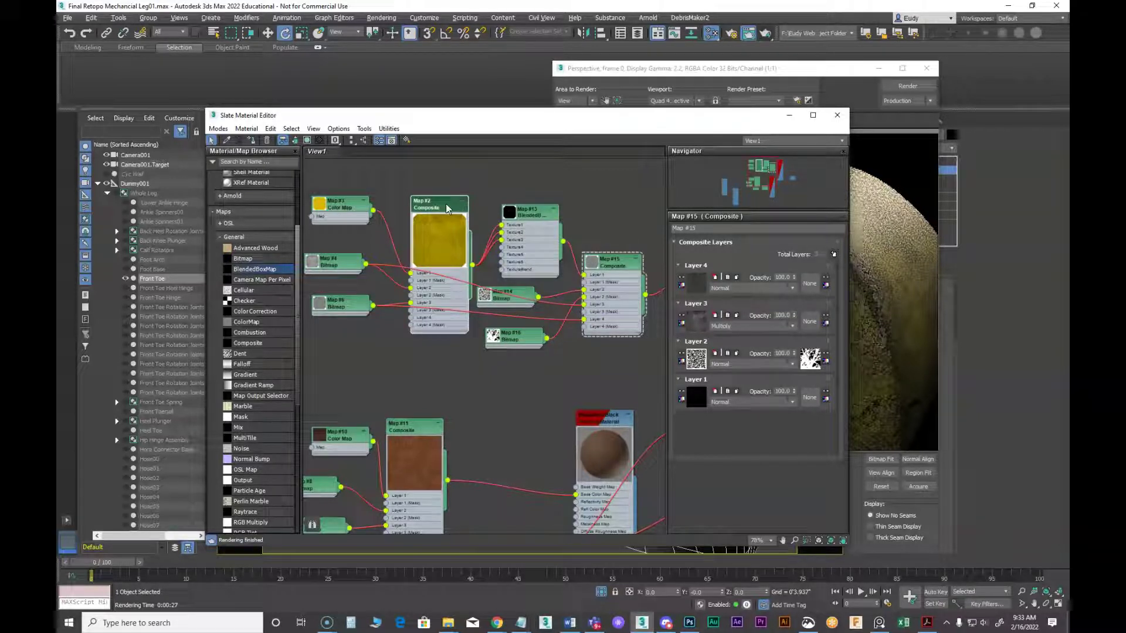
double_click(447, 207)
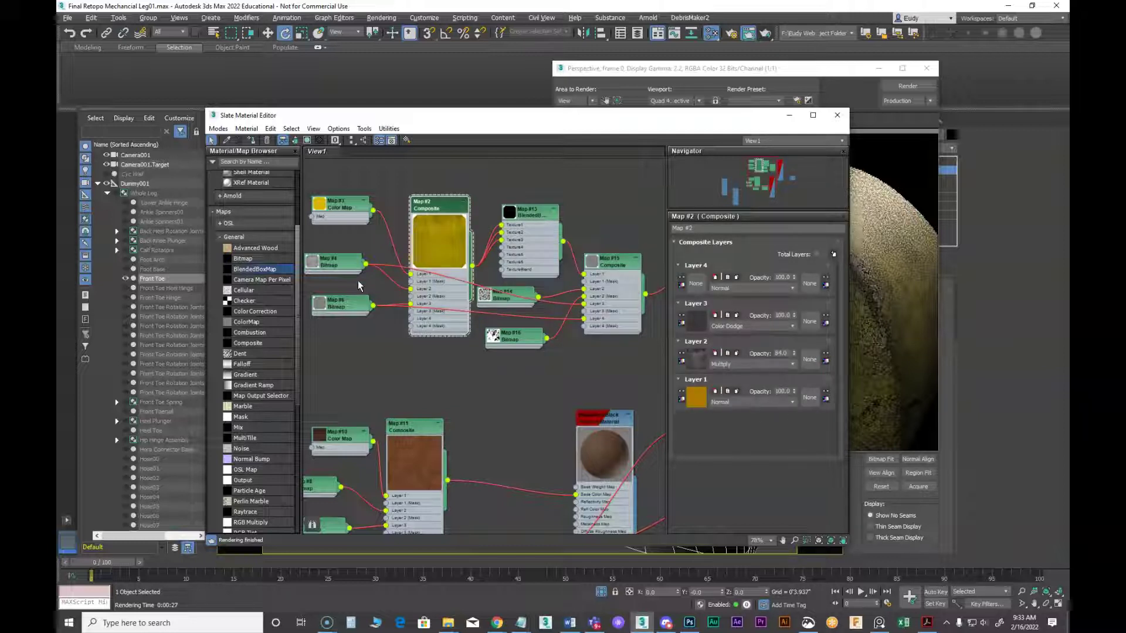
left_click_drag(347, 305, 351, 339)
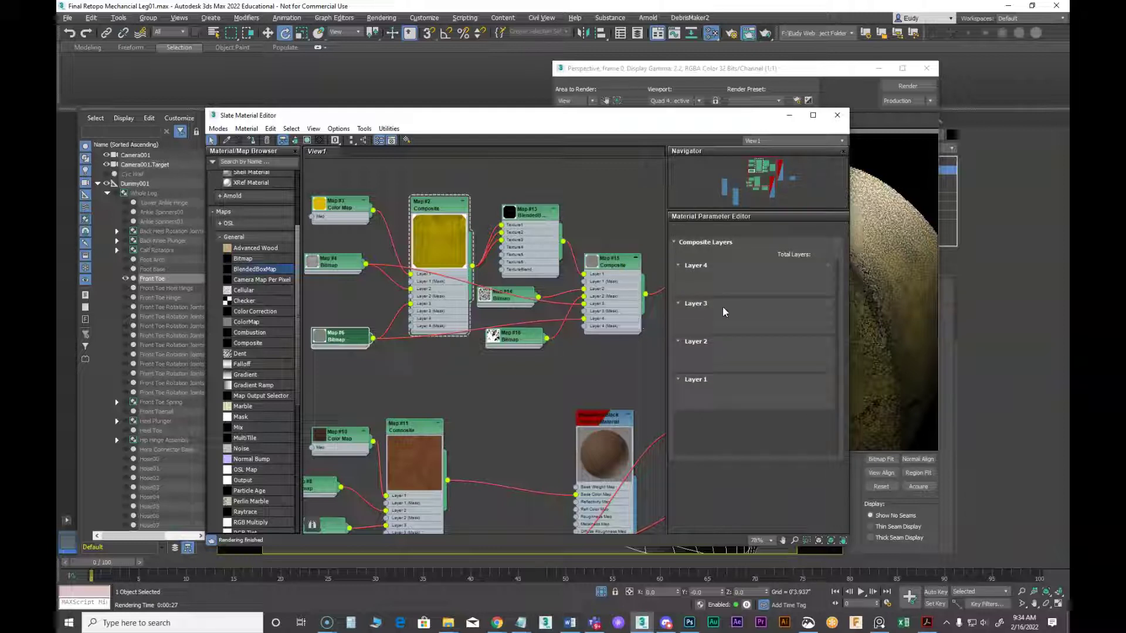
left_click(727, 288)
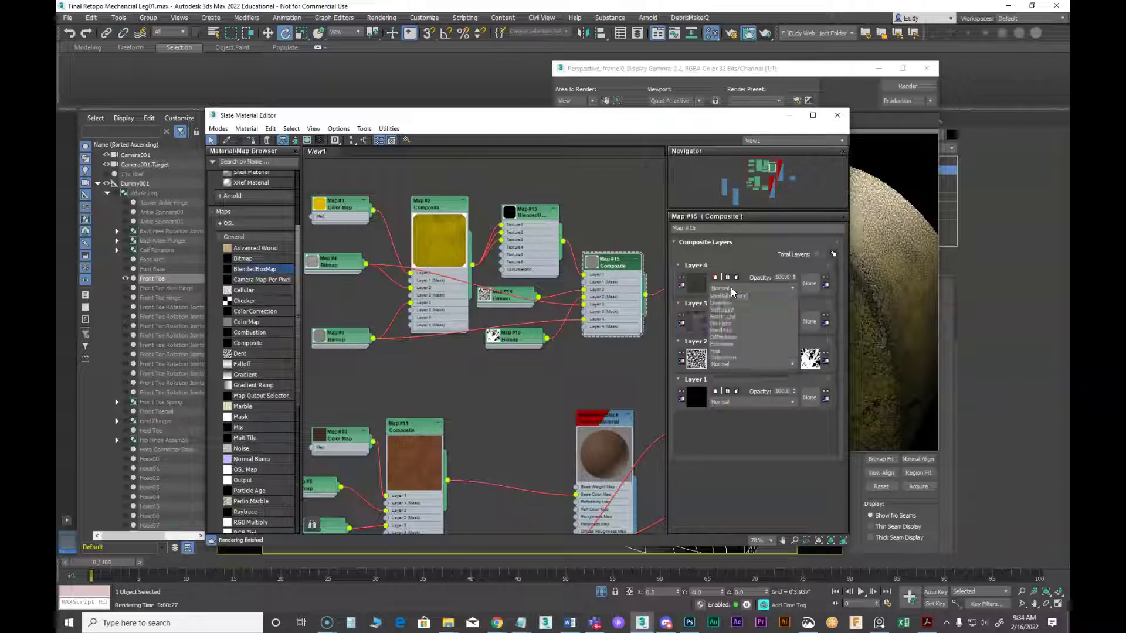
left_click(721, 332)
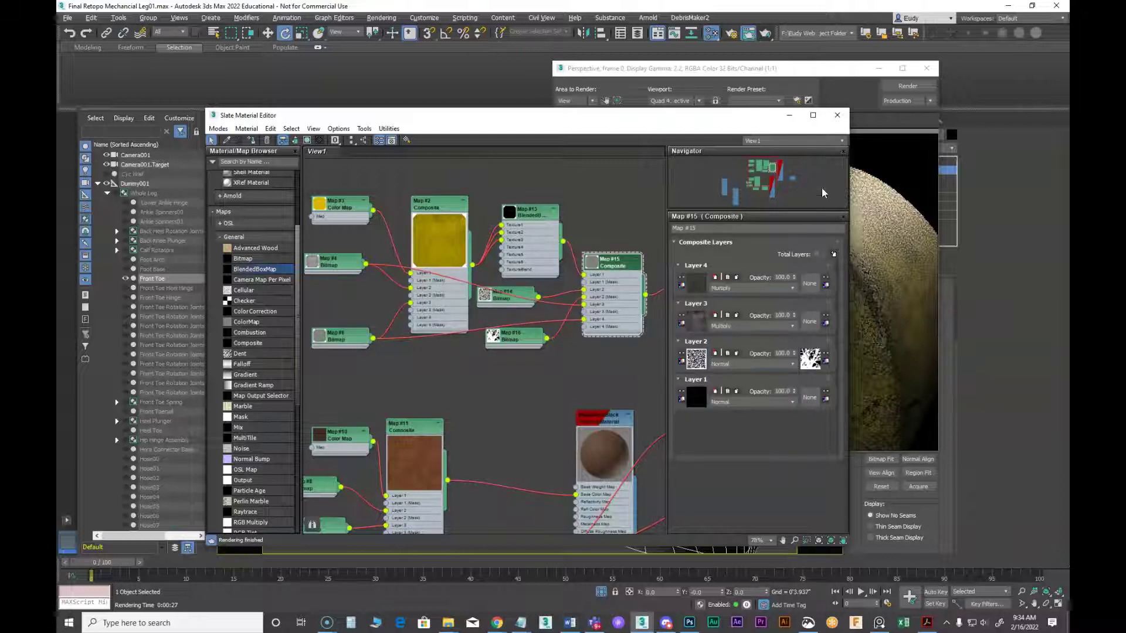
Render the front toe to check the second multiplied layer over the decal, and close the render window
left_click(897, 86)
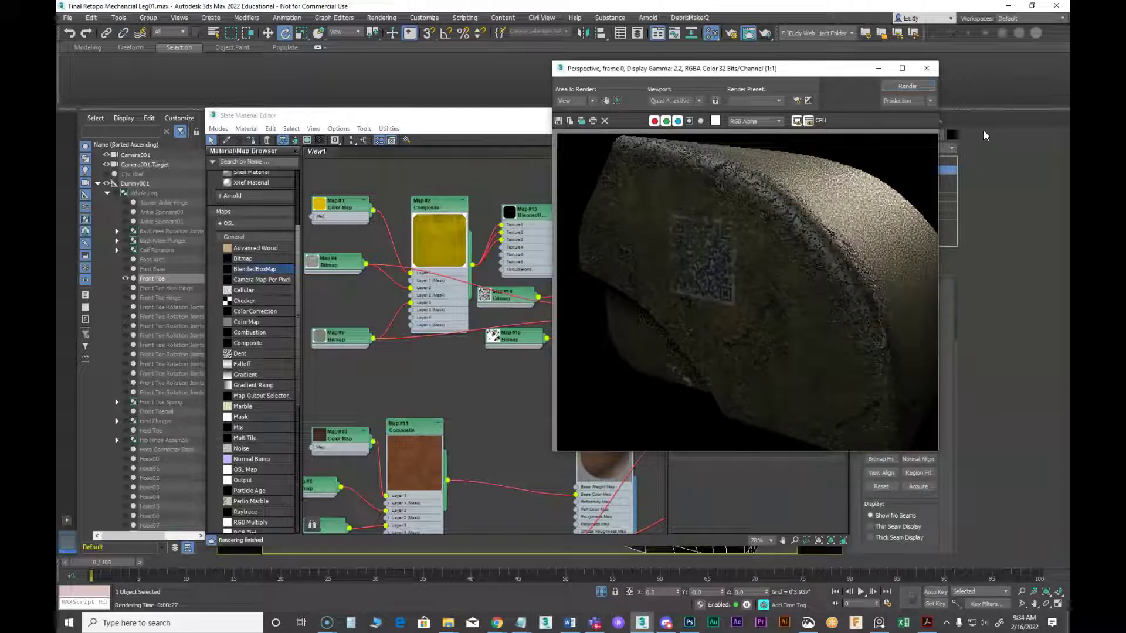
left_click(909, 87)
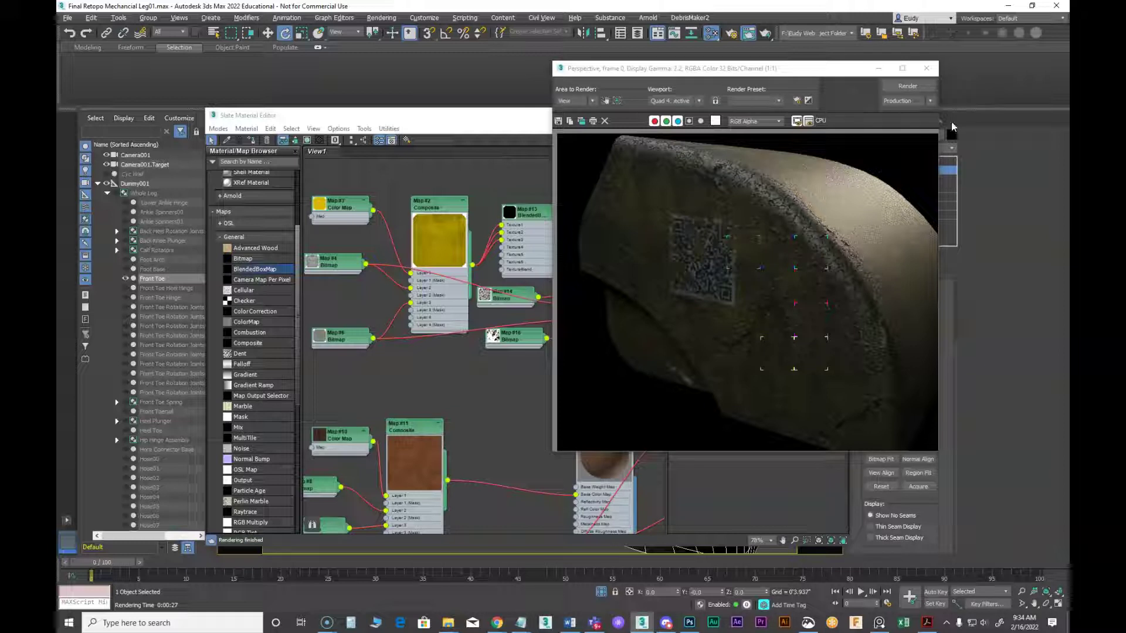
left_click(927, 68)
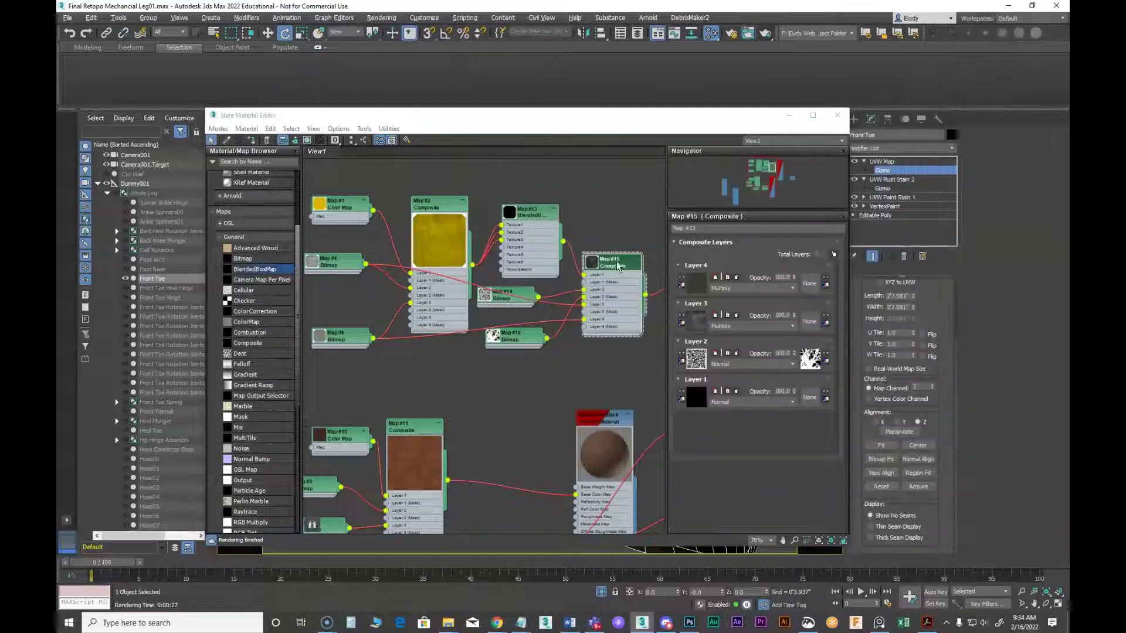
Connect the tree mask Bitmap, Map #16, to the Layer 4 (Mask) input of Composite Map #15 and re-render the front toe
middle_click_drag(577, 364, 501, 368)
left_click_drag(455, 346, 459, 369)
mouse_move(448, 300)
left_mouse_down()
mouse_move(468, 284)
mouse_move(464, 300)
left_mouse_up()
mouse_move(459, 376)
left_mouse_down()
mouse_move(469, 319)
mouse_move(451, 377)
mouse_move(452, 368)
left_mouse_up()
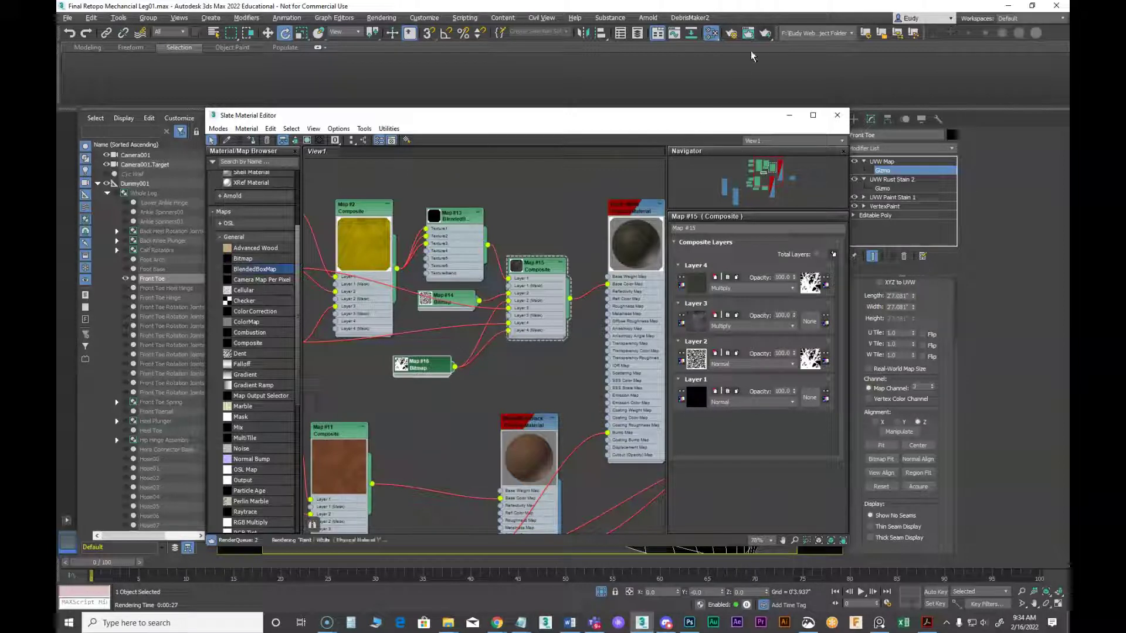
left_click(764, 34)
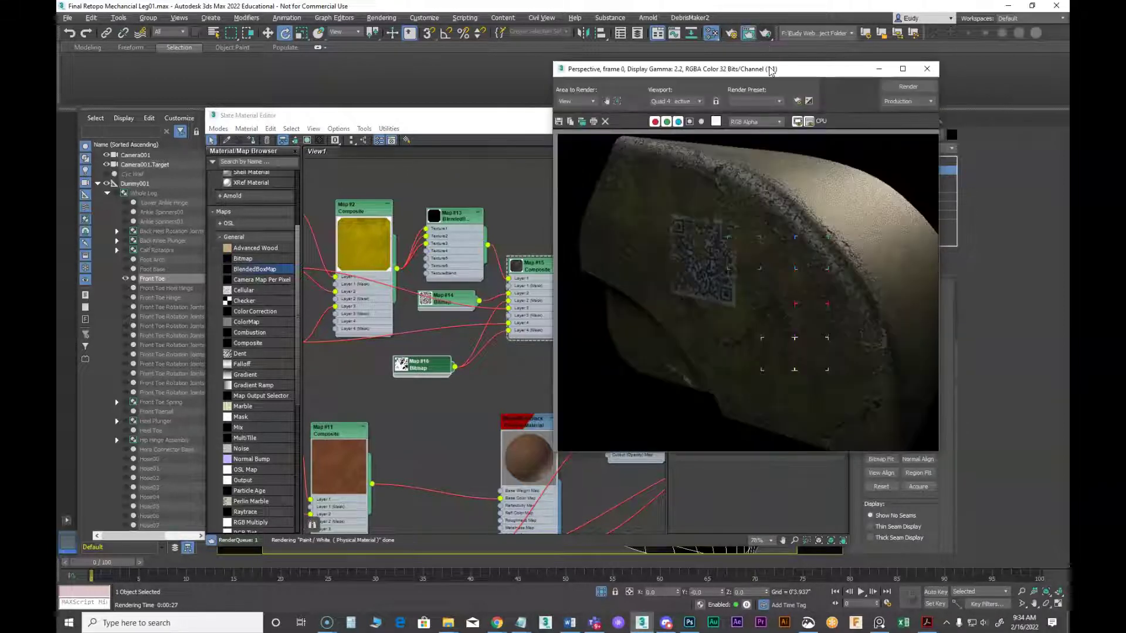
left_click(927, 69)
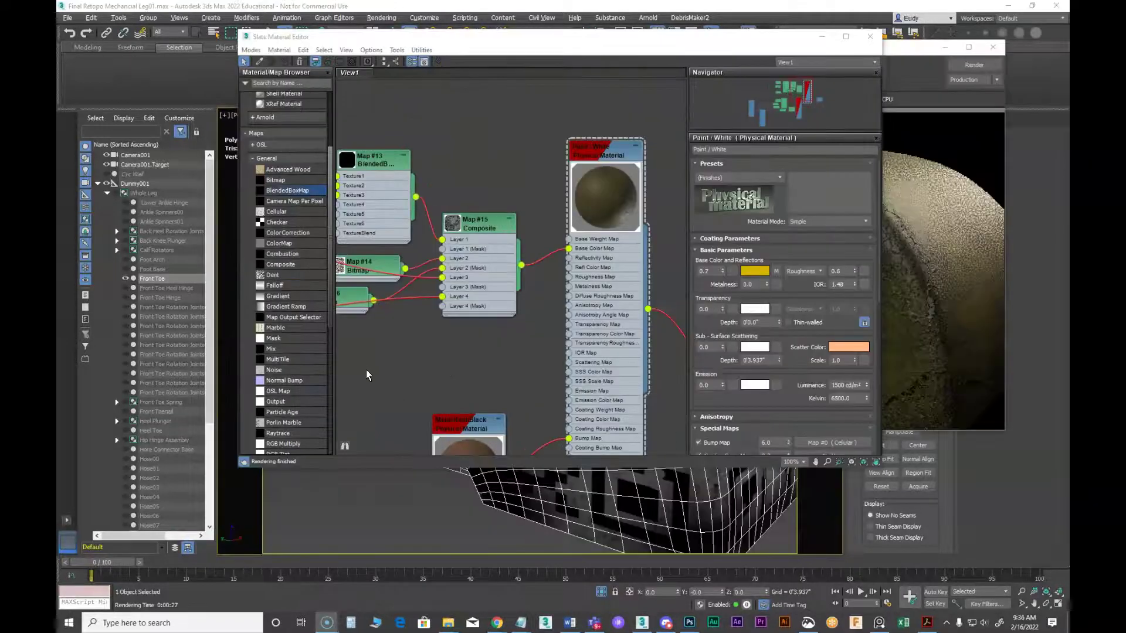
Reconnect Map #16 to Layer 4 (Mask) of Composite Map #15, set Layer 4's opacity to 55, and check the rendered front toe
middle_click_drag(366, 369, 459, 357)
left_click_drag(447, 289, 534, 297)
double_click(575, 213)
double_click(575, 212)
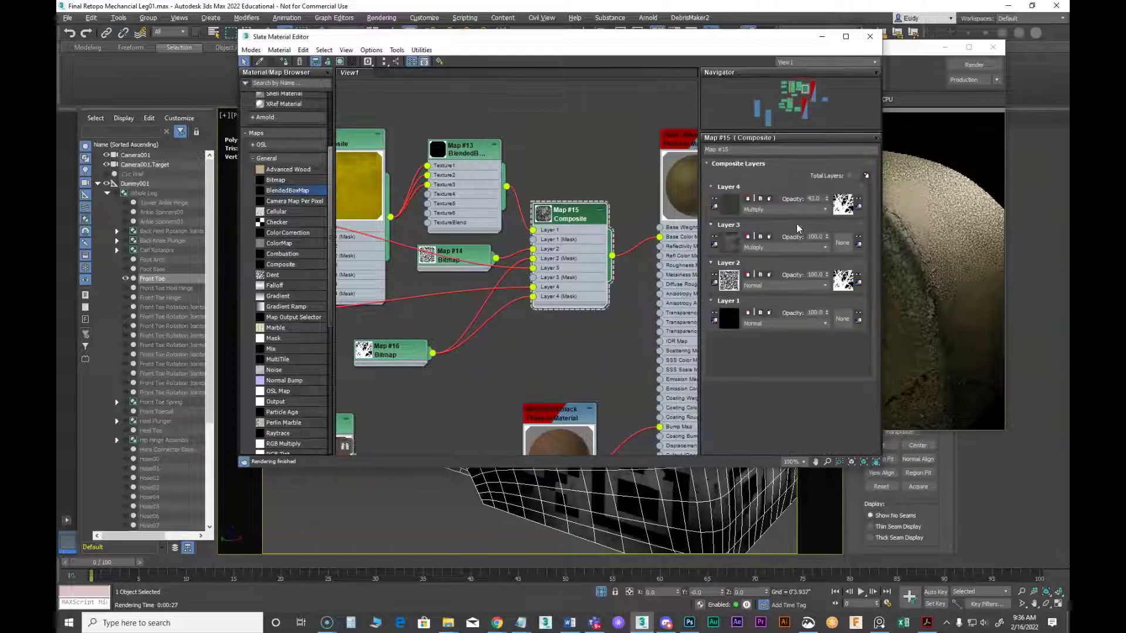
left_click_drag(827, 199, 831, 195)
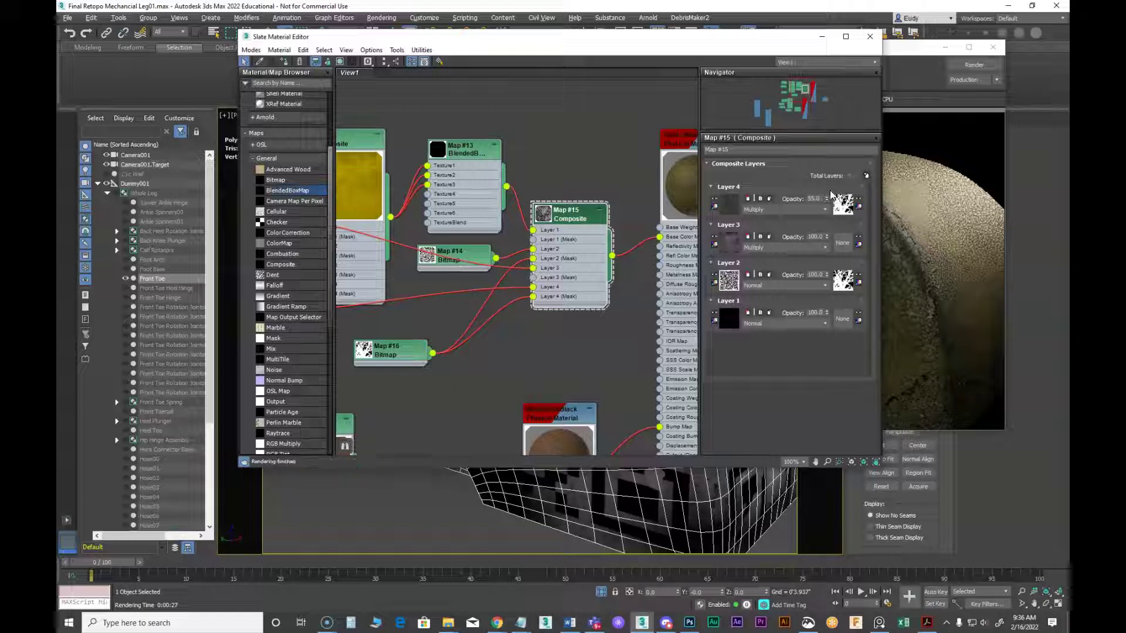
left_click_drag(899, 57, 712, 55)
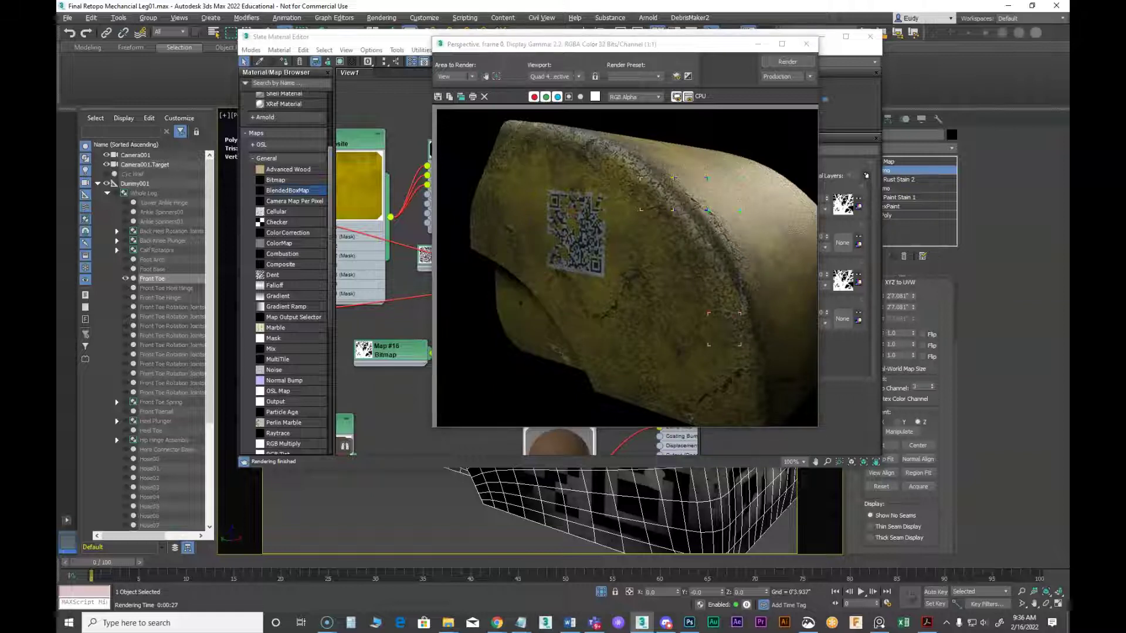
Switch to Photoshop and place the scan code mask document beside the render to compare the mask with the decal
left_click(689, 623)
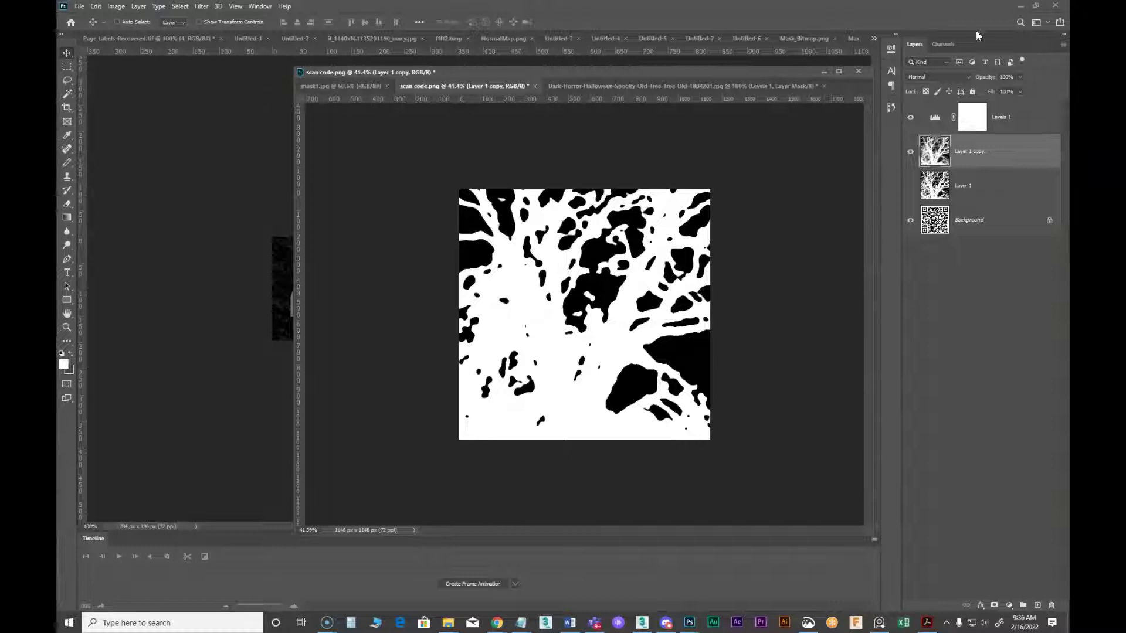
left_click(1036, 8)
left_click_drag(701, 74, 1068, 102)
left_click_drag(707, 76, 416, 90)
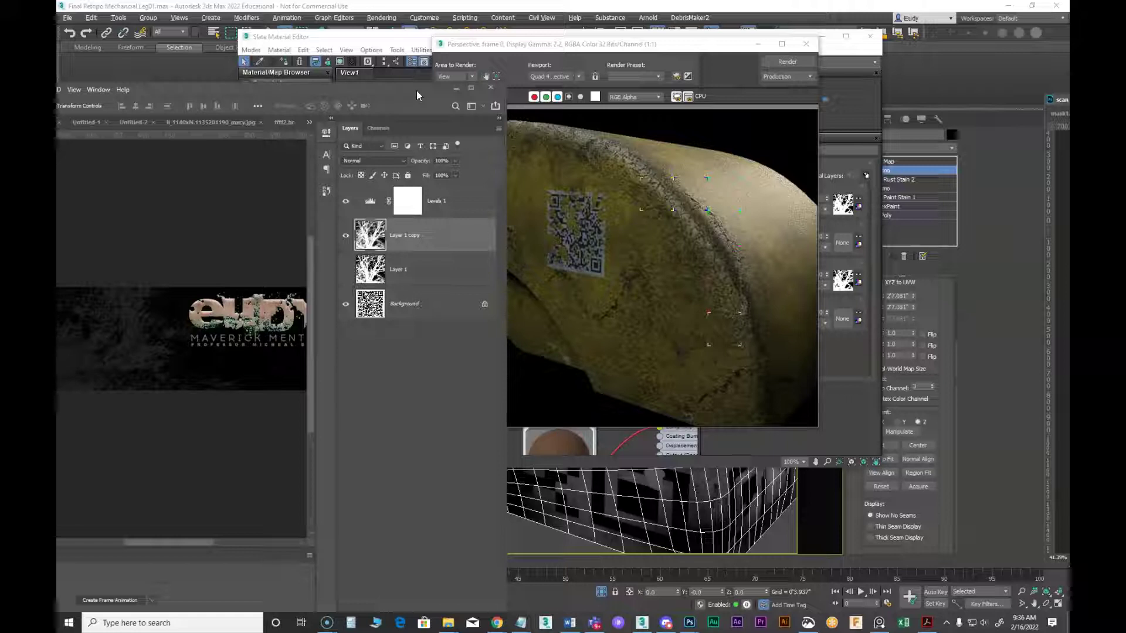
left_click_drag(416, 91, 433, 91)
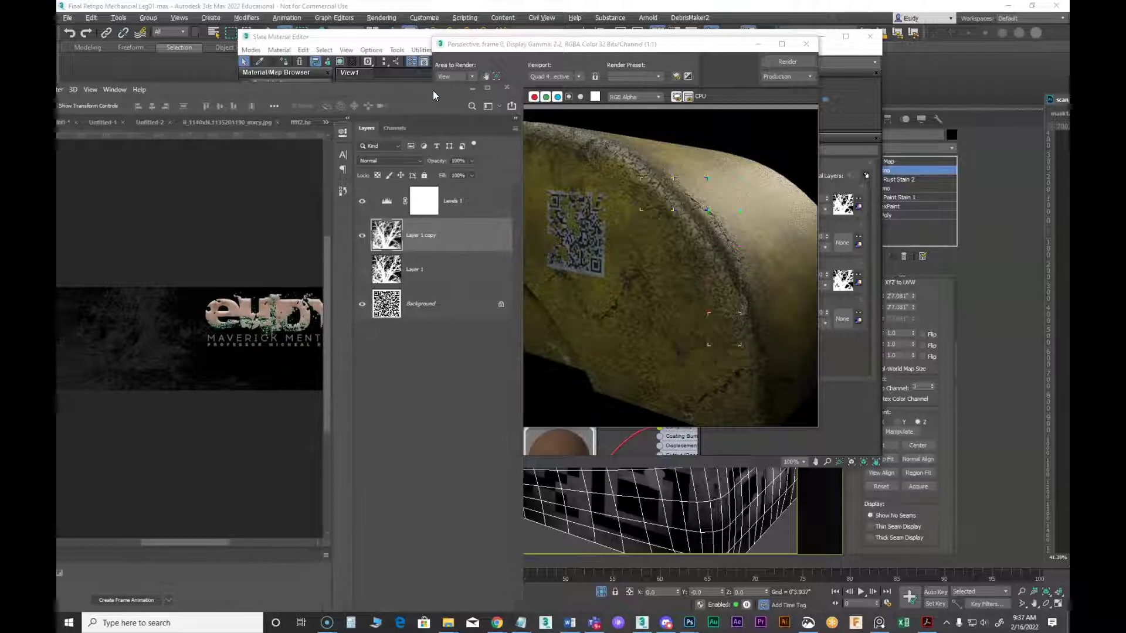
left_click_drag(1061, 100, 529, 75)
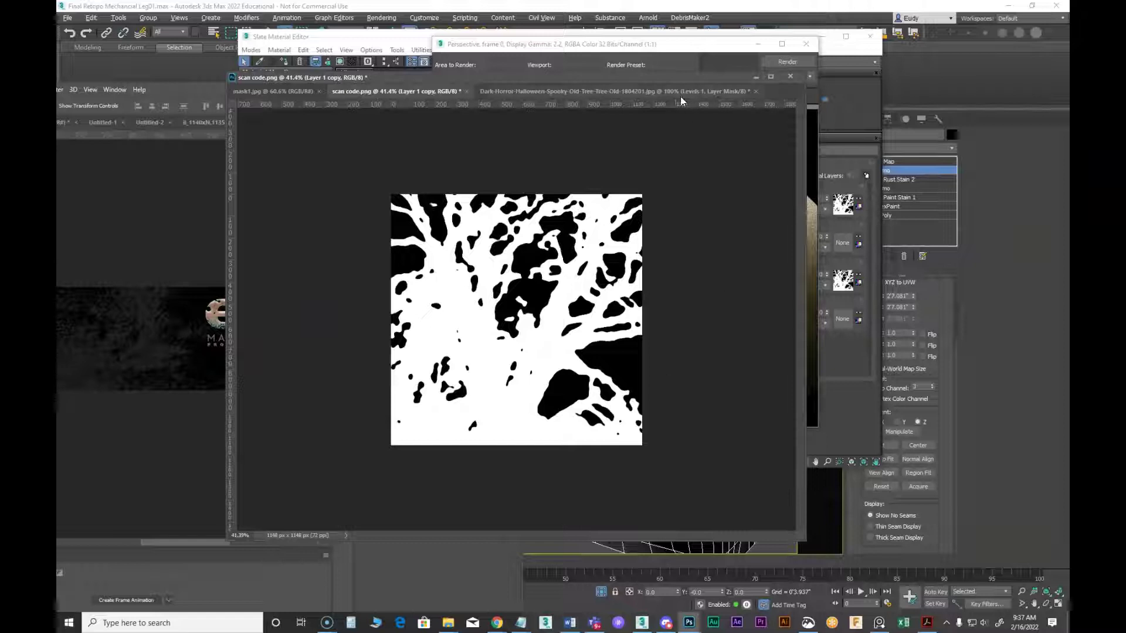
left_click_drag(222, 94, 528, 69)
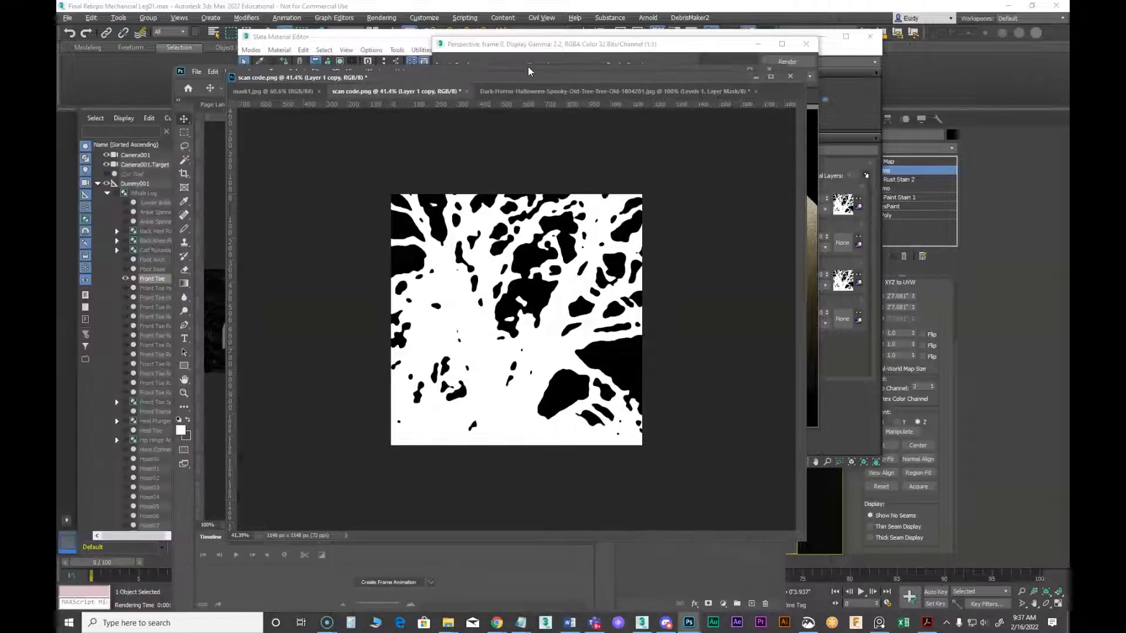
left_click_drag(665, 77, 658, 165)
left_click(749, 71)
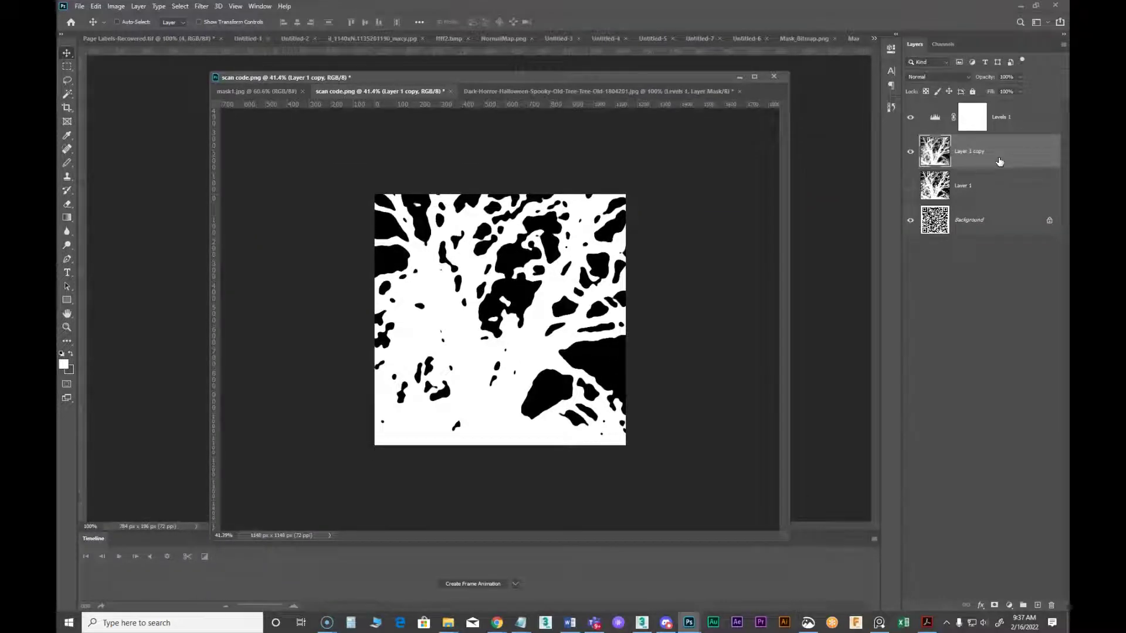
Add a new layer above Levels 1 and brush a black 50 px stroke across the lower-right corner of the mask
left_click(1033, 116)
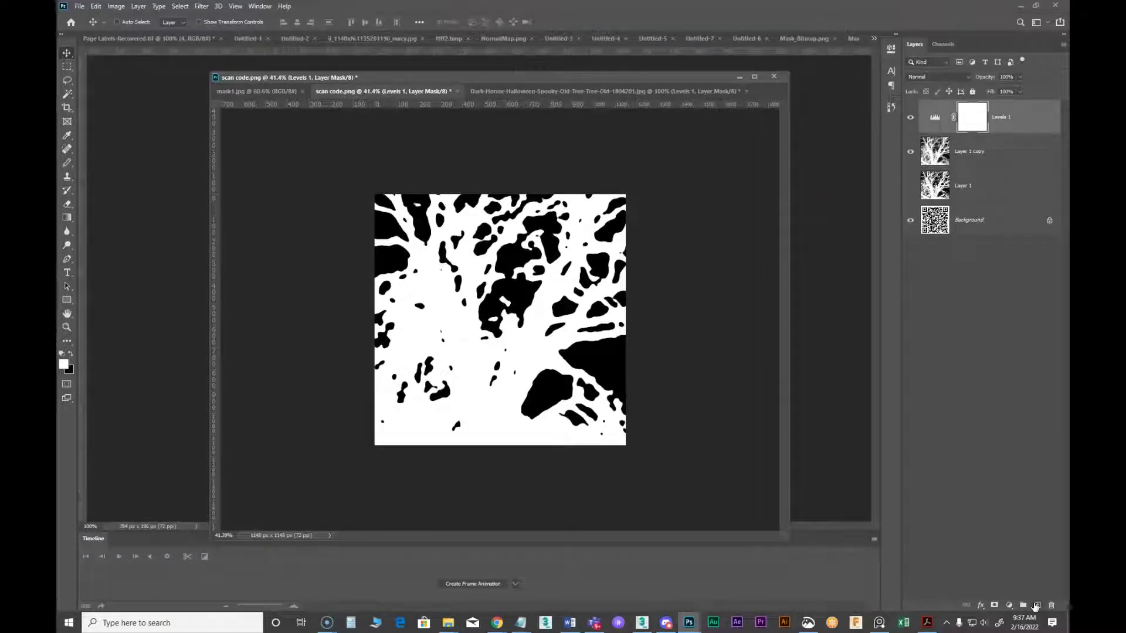
left_click(1036, 605)
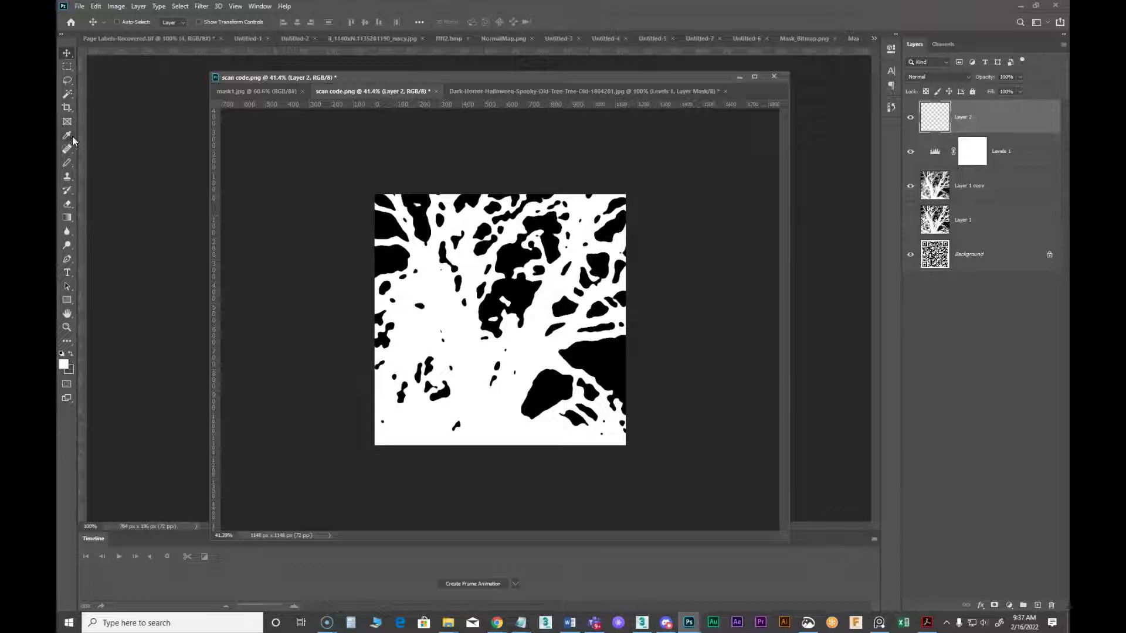
left_click(67, 162)
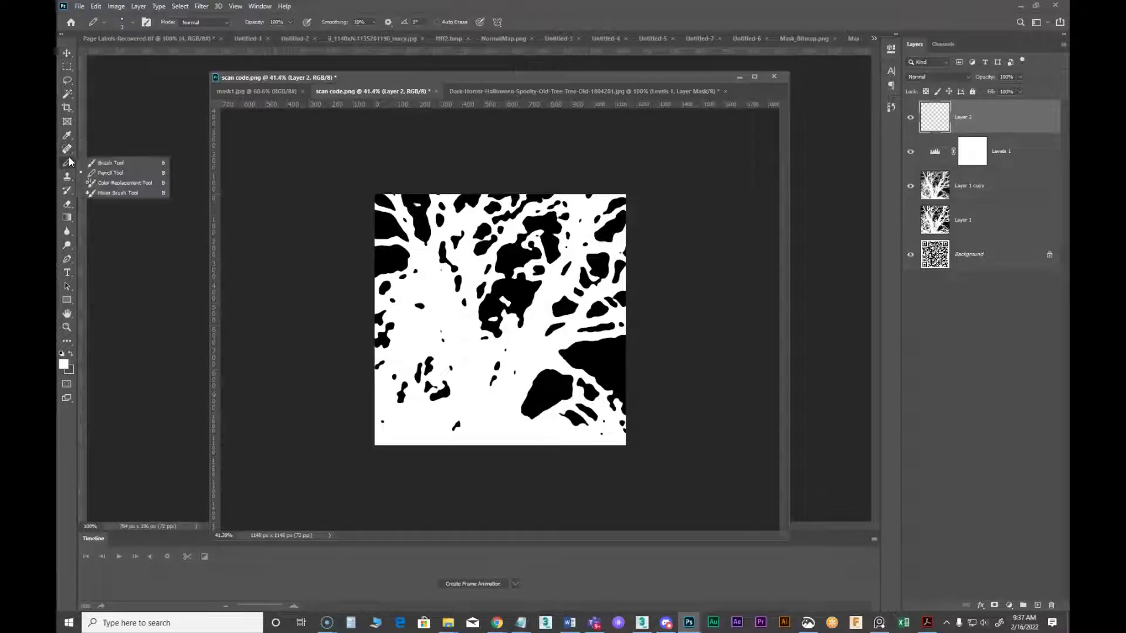
left_click(110, 163)
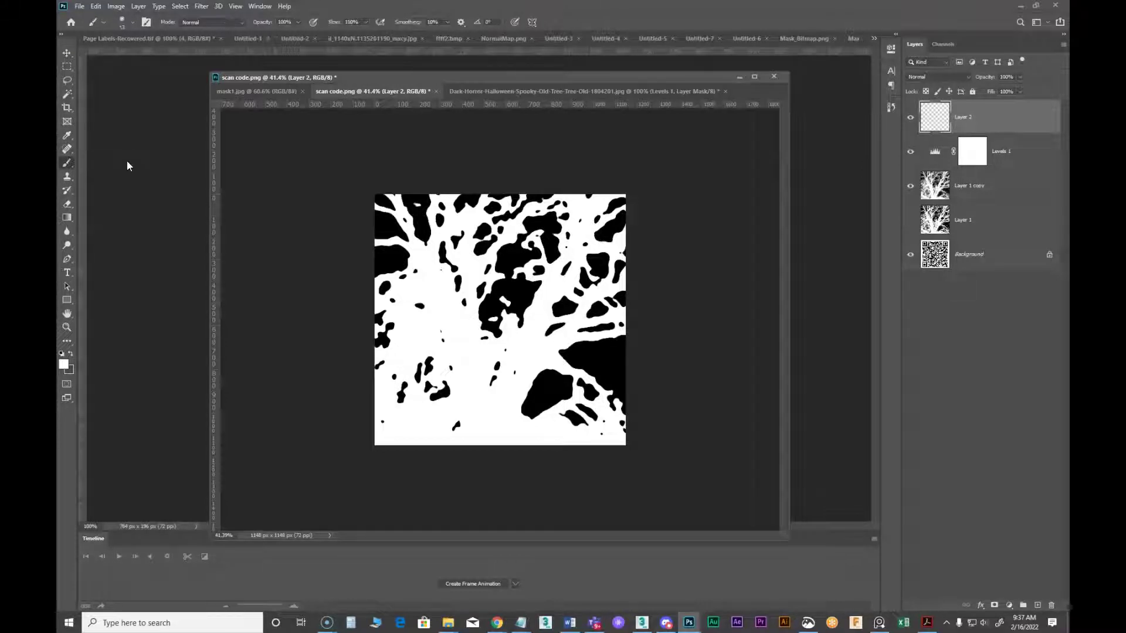
left_click(62, 355)
key("bracketright")
key("bracketright")
key("bracketright")
left_click_drag(633, 399, 594, 449)
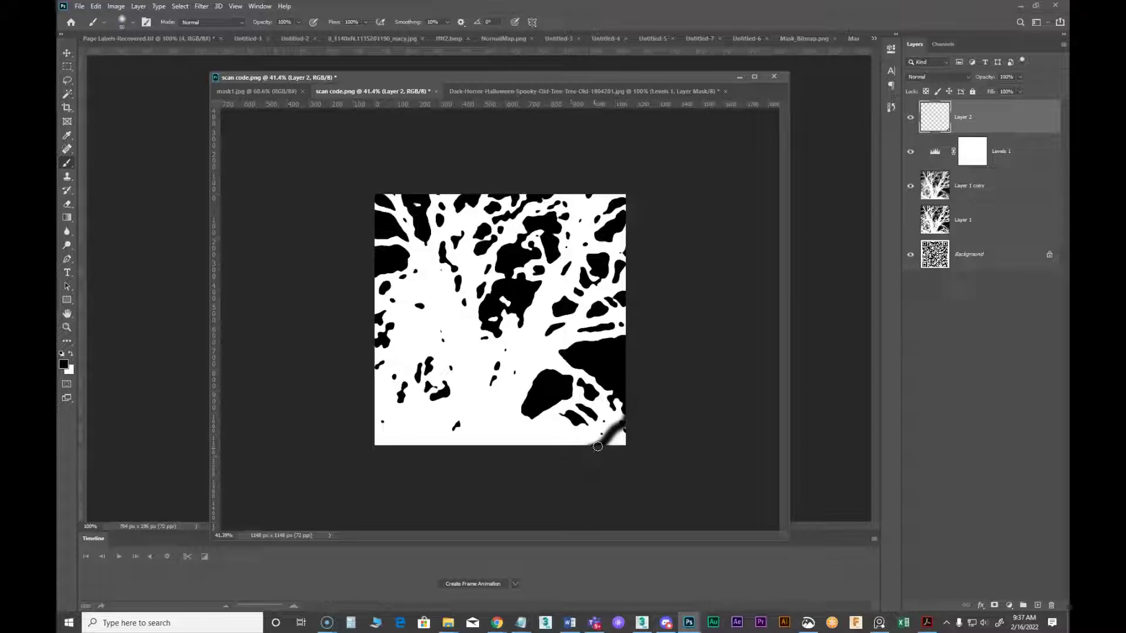
Raise the brush to full hardness and paint the lower-right corner of the mask solid black
left_click(133, 23)
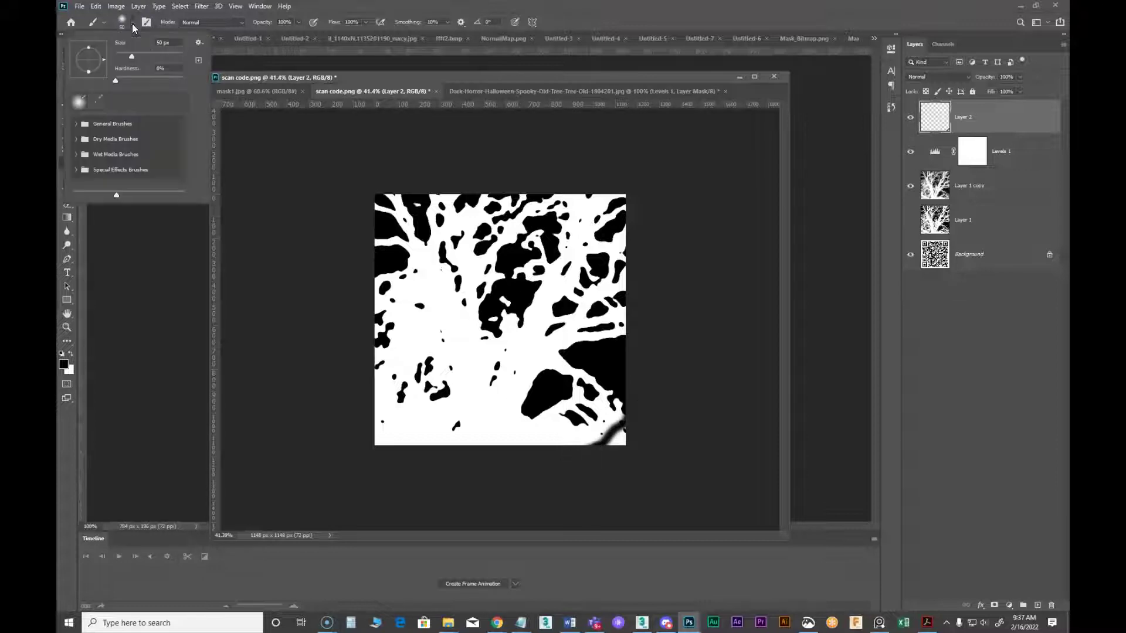
left_click_drag(115, 80, 226, 85)
key("Return")
mouse_move(623, 418)
left_mouse_down()
mouse_move(598, 446)
mouse_move(555, 451)
mouse_move(618, 442)
mouse_move(610, 430)
mouse_move(603, 452)
mouse_move(630, 439)
left_mouse_up()
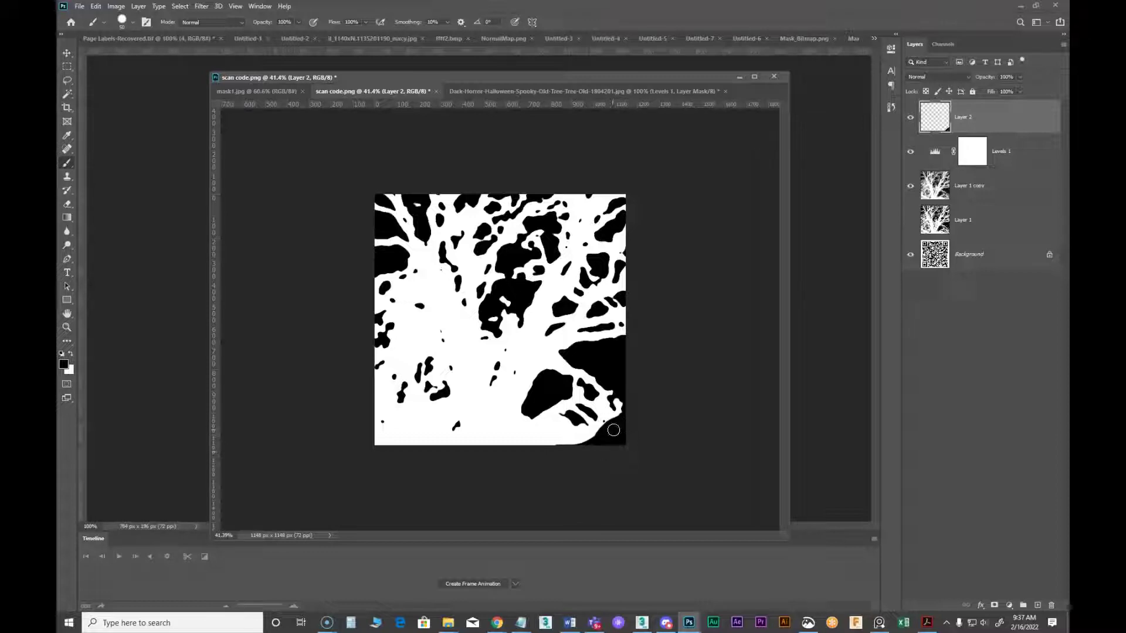
Save the mask as a large-file-size PNG over scan code mask.png and re-render the front toe in 3ds Max
left_click(80, 6)
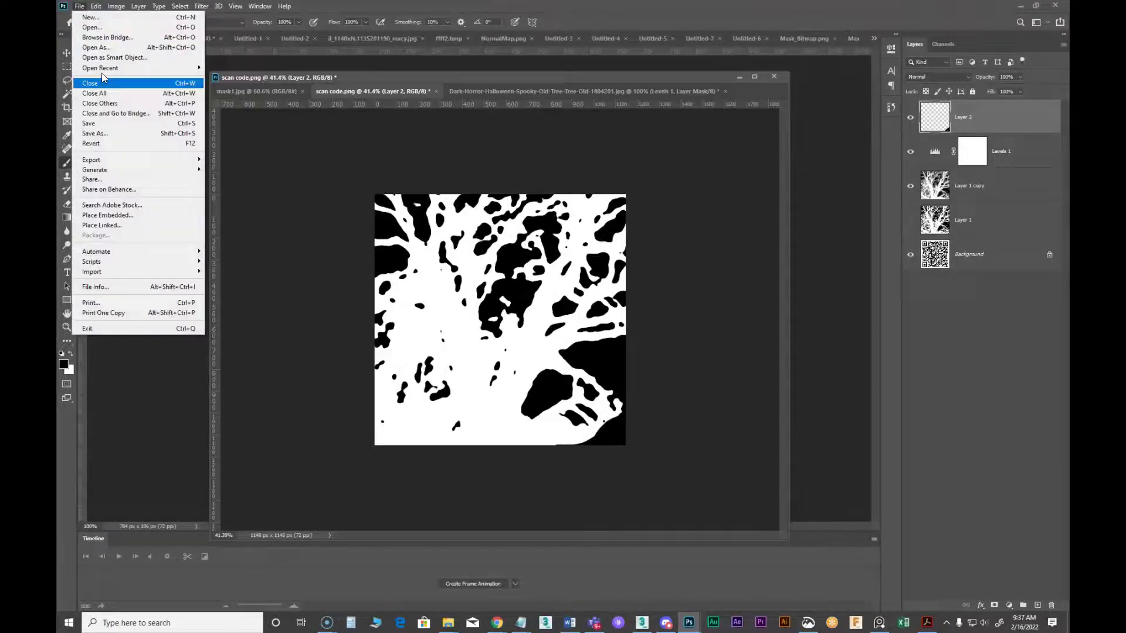
left_click(105, 134)
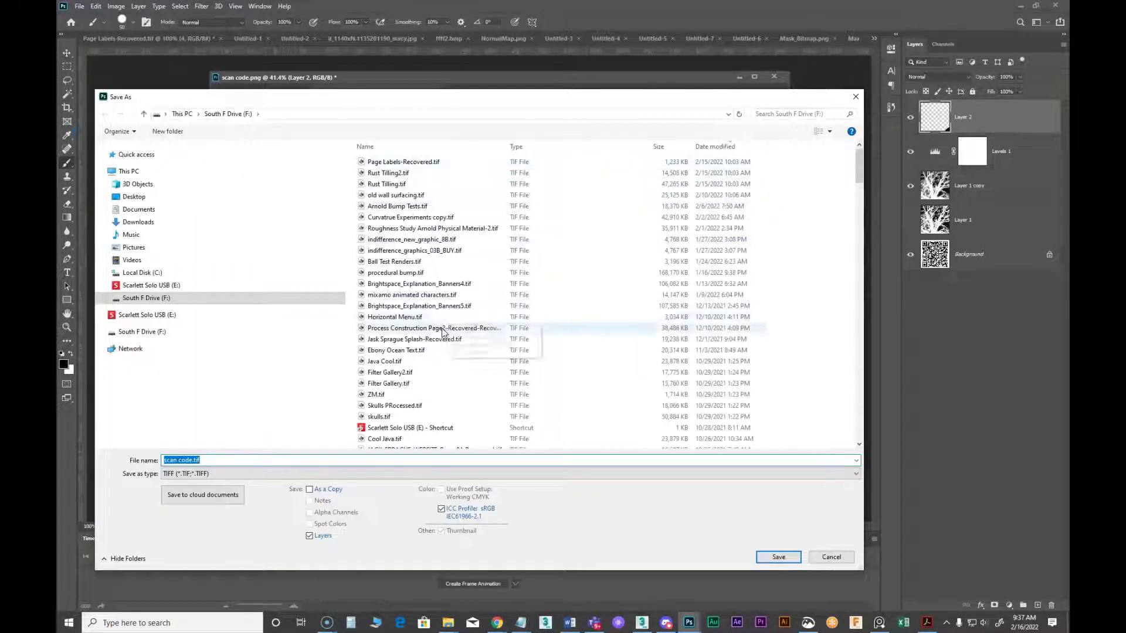
left_click(410, 474)
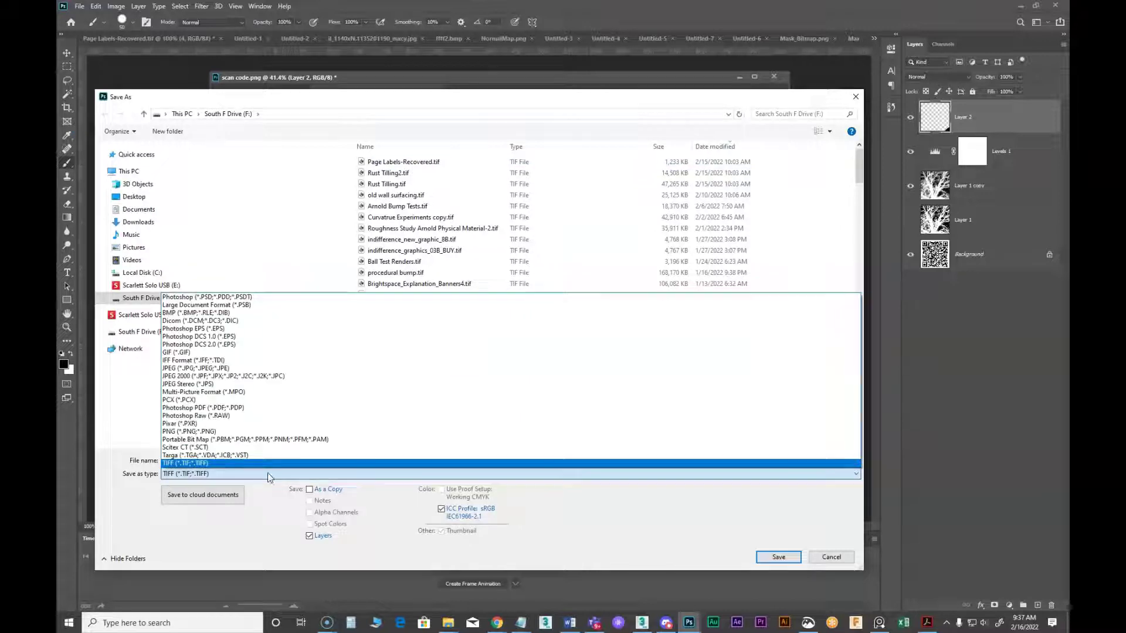
left_click(189, 432)
left_click(394, 164)
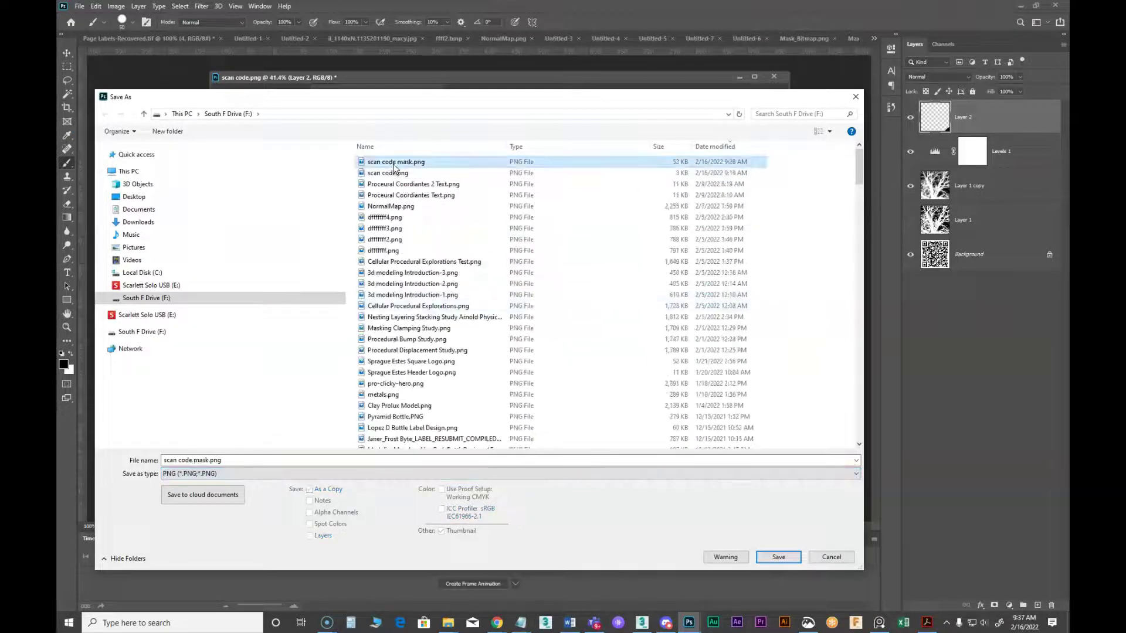
left_click(778, 557)
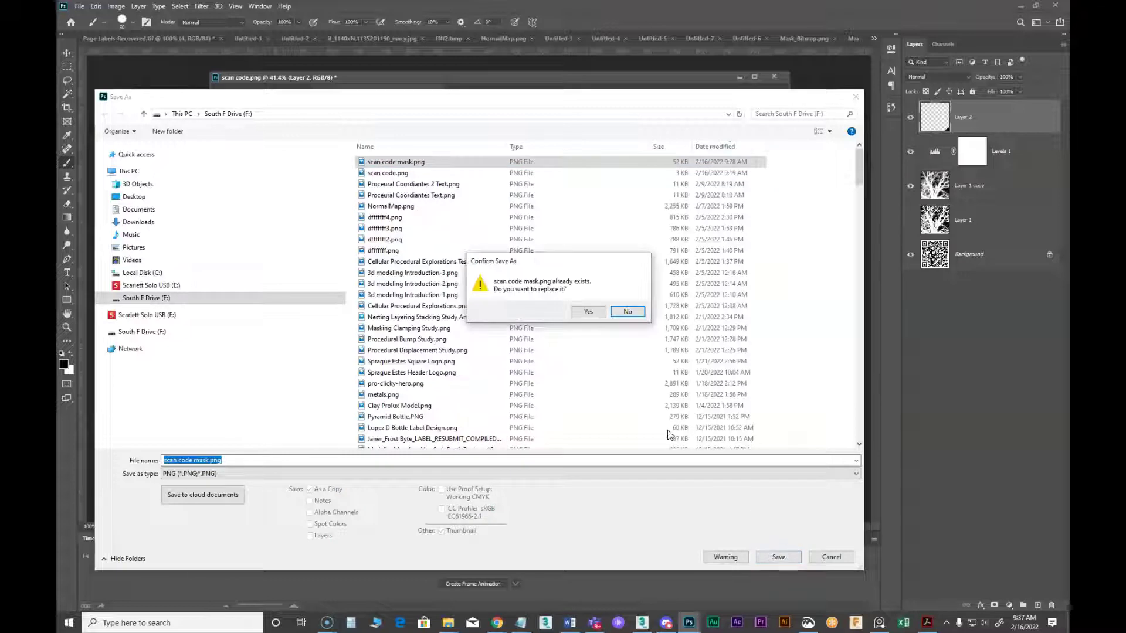
left_click(590, 312)
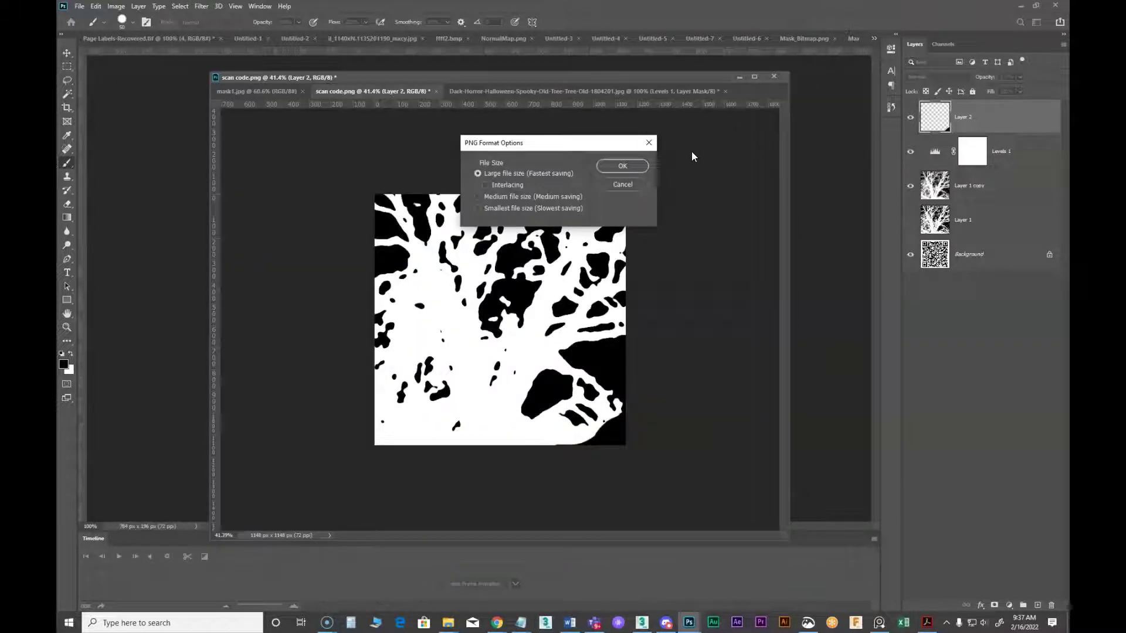
left_click(622, 166)
left_click(1021, 5)
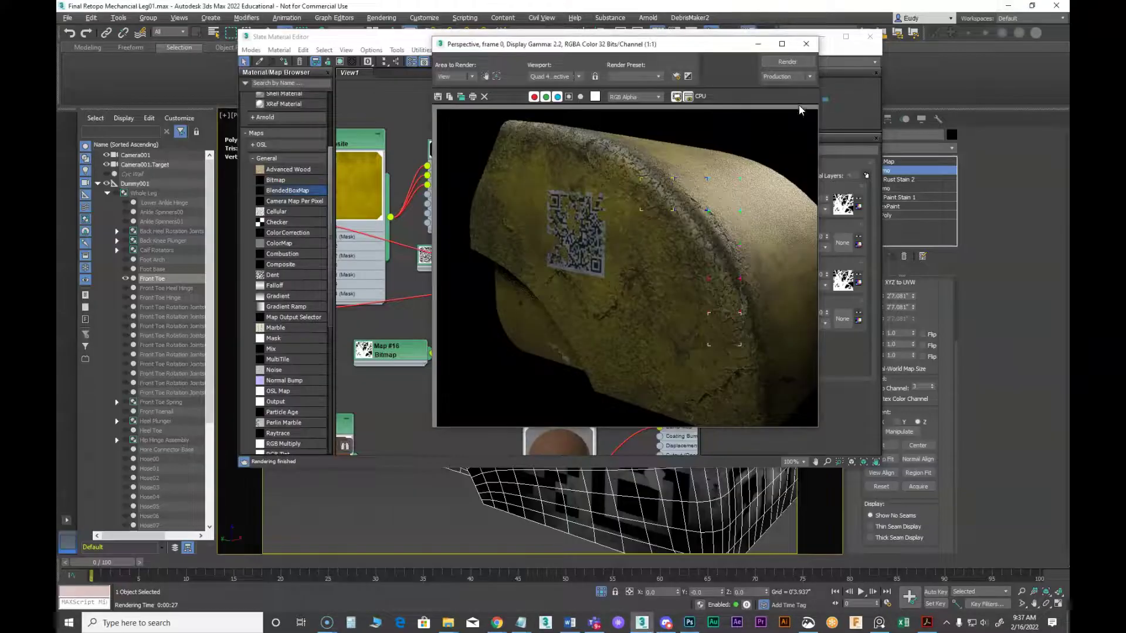
left_click(788, 60)
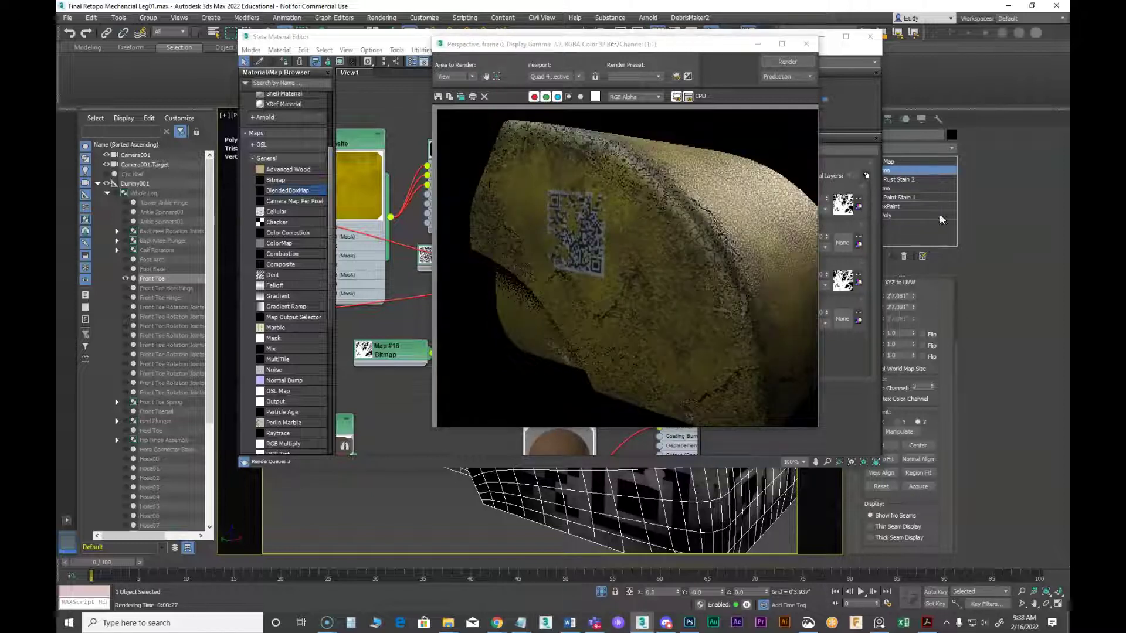
Open Map #16's bitmap parameters and view its image to check the edited mask
left_click(406, 320)
double_click(396, 356)
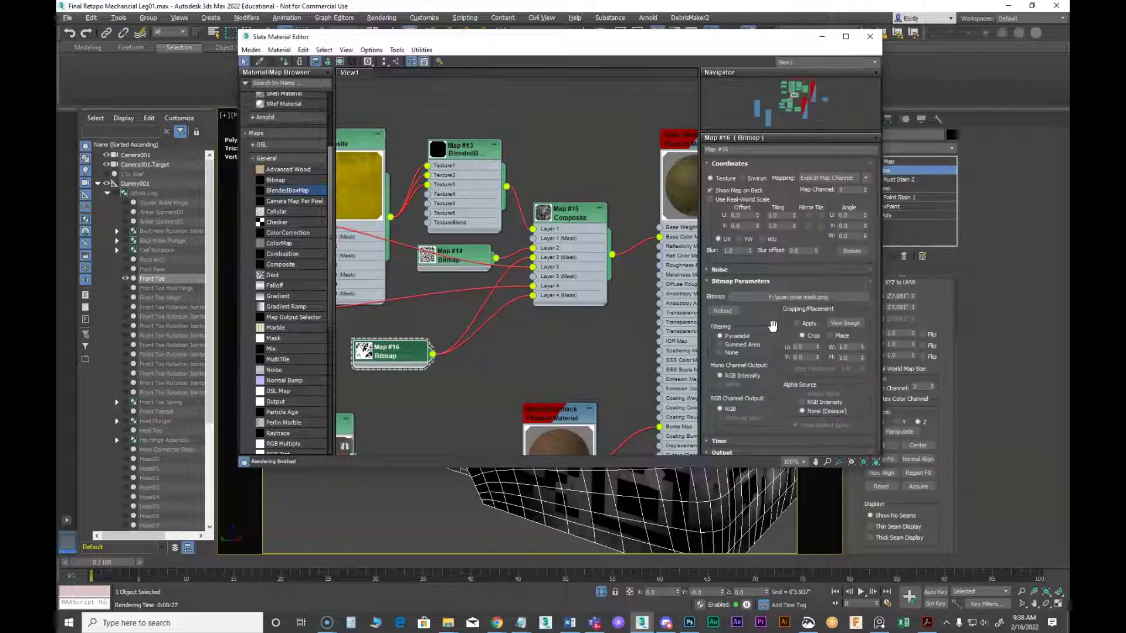
left_click_drag(772, 326, 778, 278)
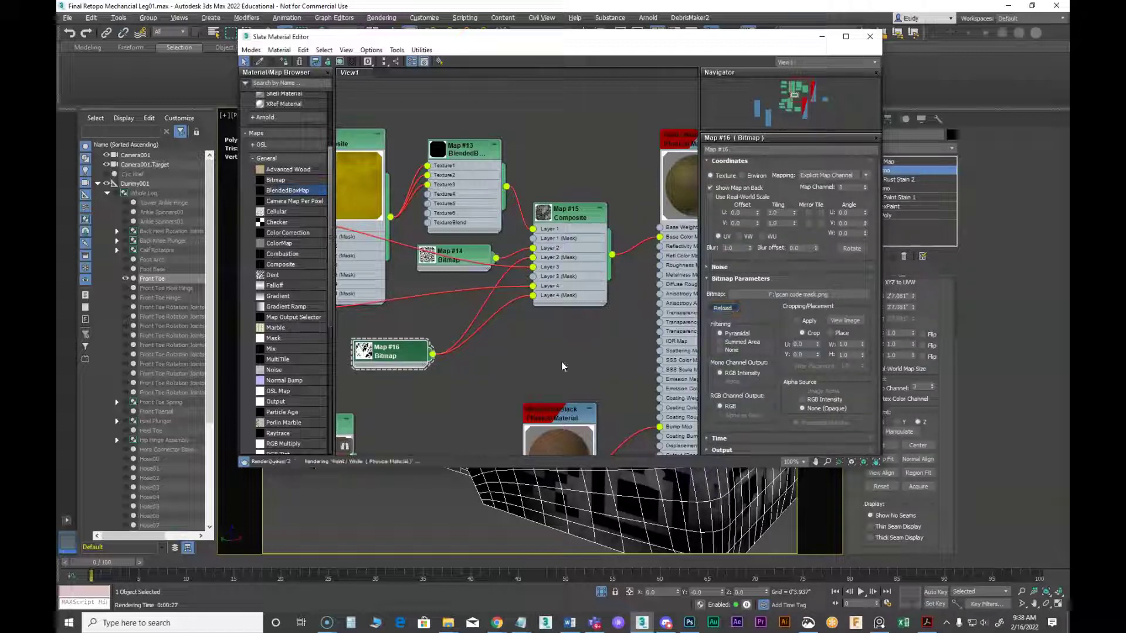
left_click(845, 321)
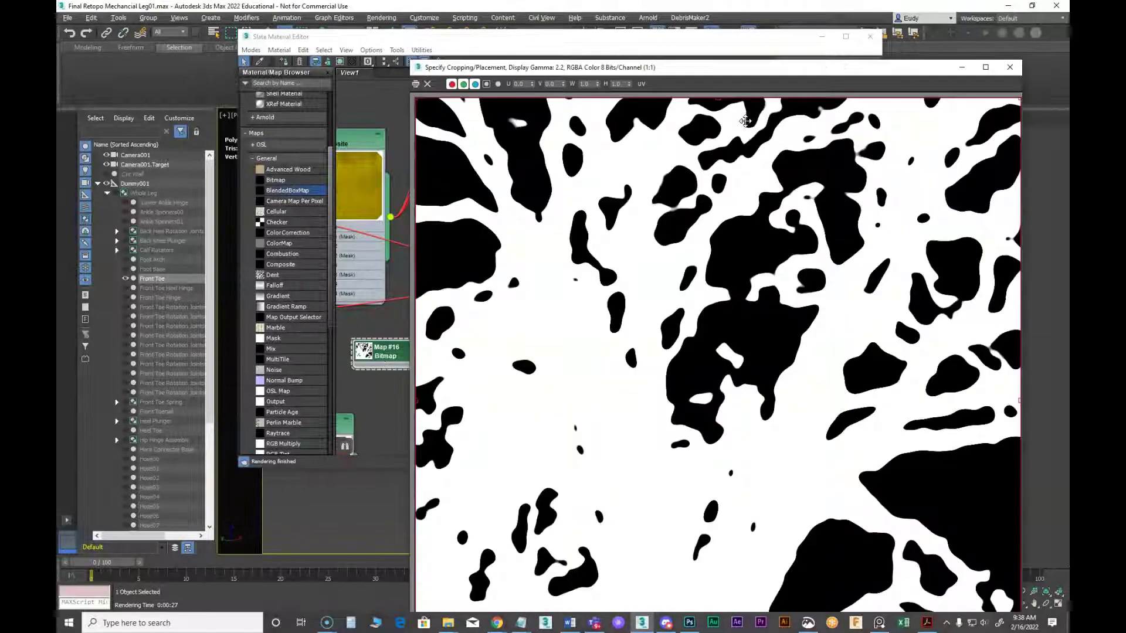
left_click_drag(726, 71, 635, 109)
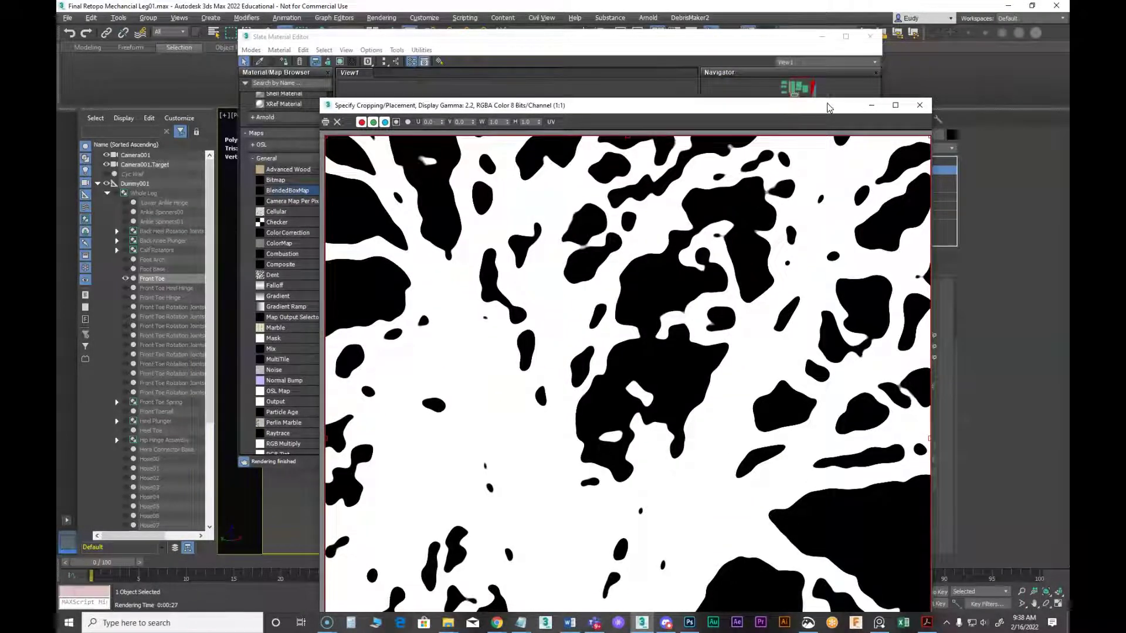
left_click(920, 105)
Render the front toe again with the updated mask and return to the Slate Material Editor
left_click(822, 37)
left_click(790, 66)
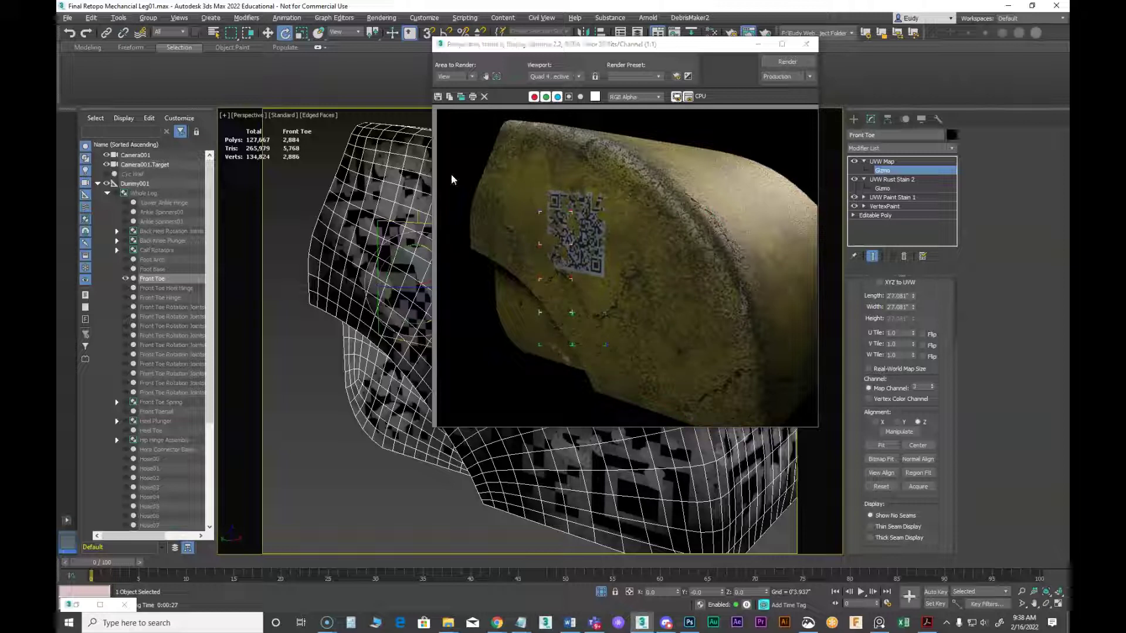
left_click_drag(736, 45, 721, 84)
left_click(712, 33)
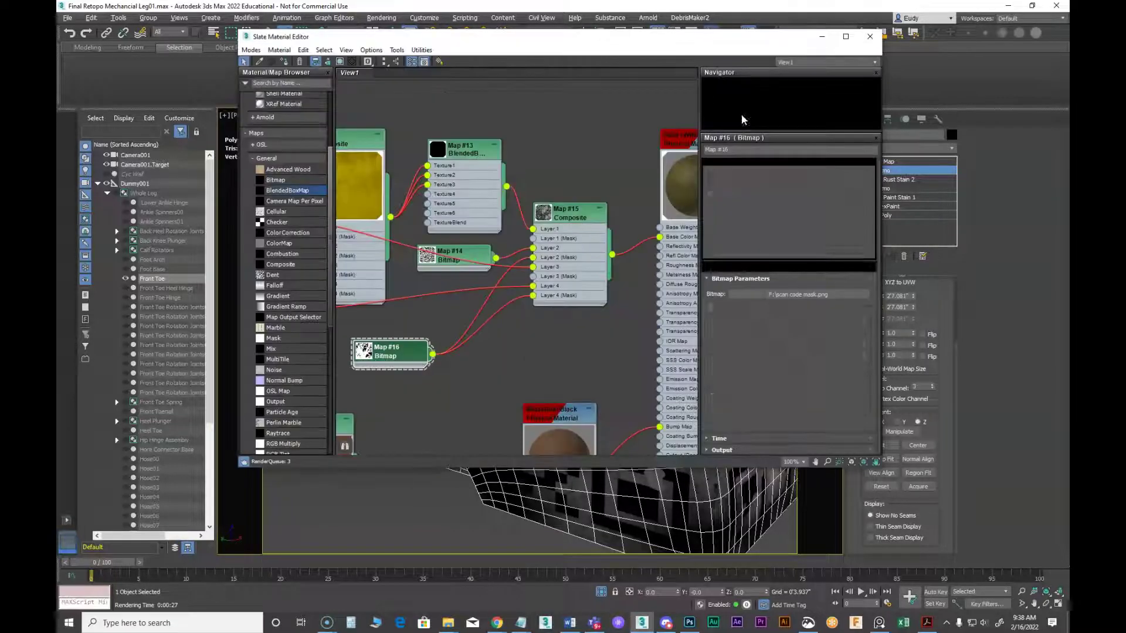
Enlarge the previews of bitmap nodes Map #14 and Map #16 and place Map #16 directly below Map #14
double_click(460, 249)
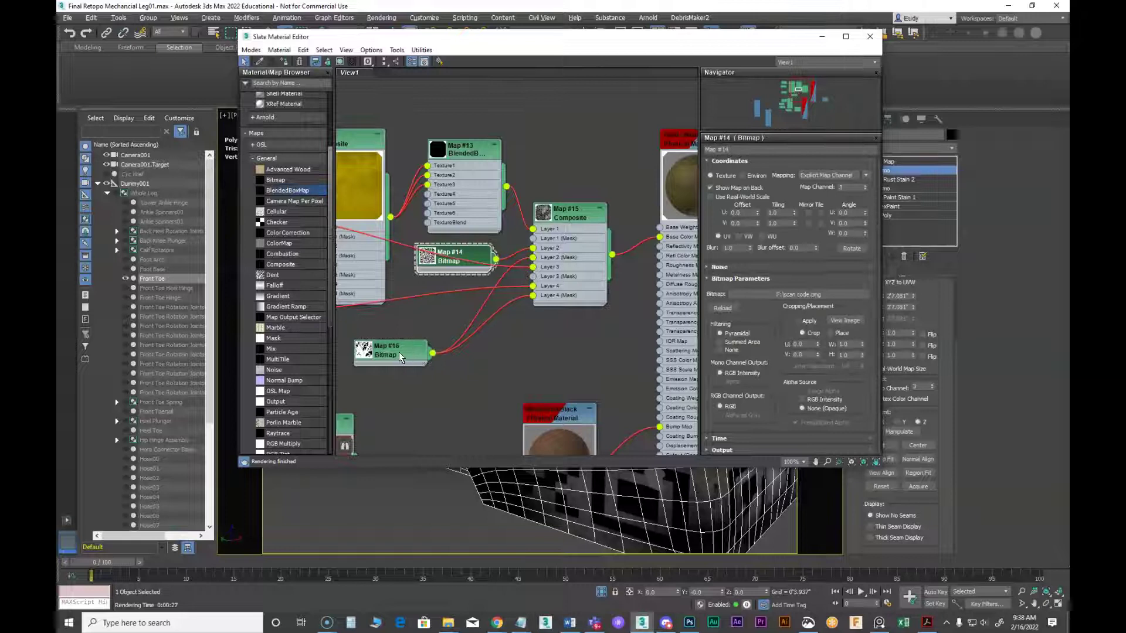
double_click(427, 258)
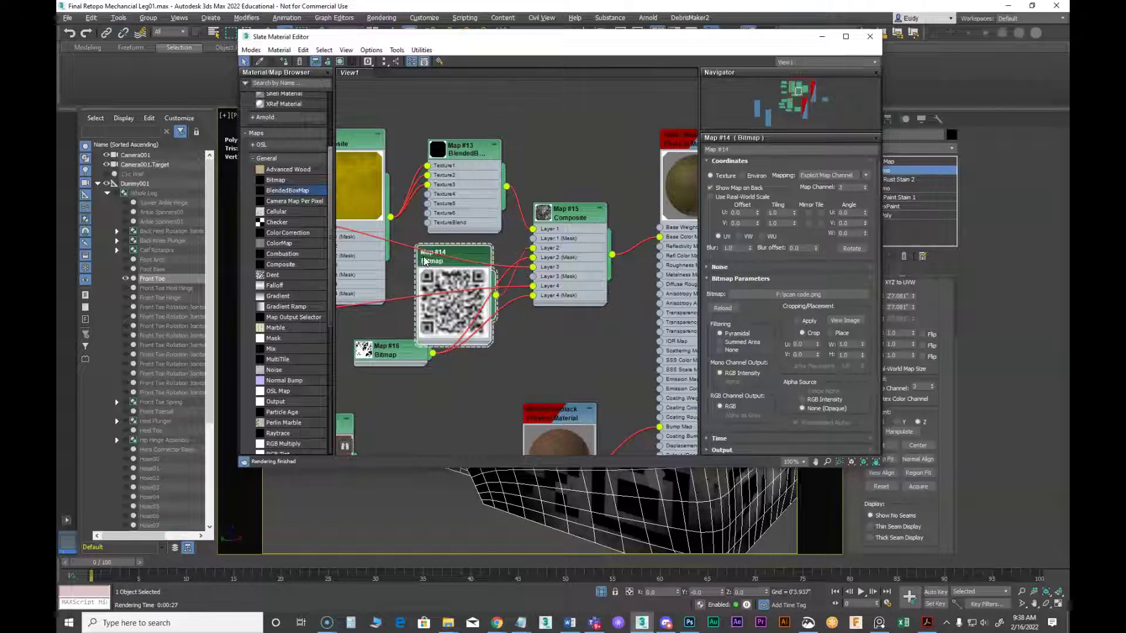
double_click(377, 355)
left_click_drag(375, 353, 446, 357)
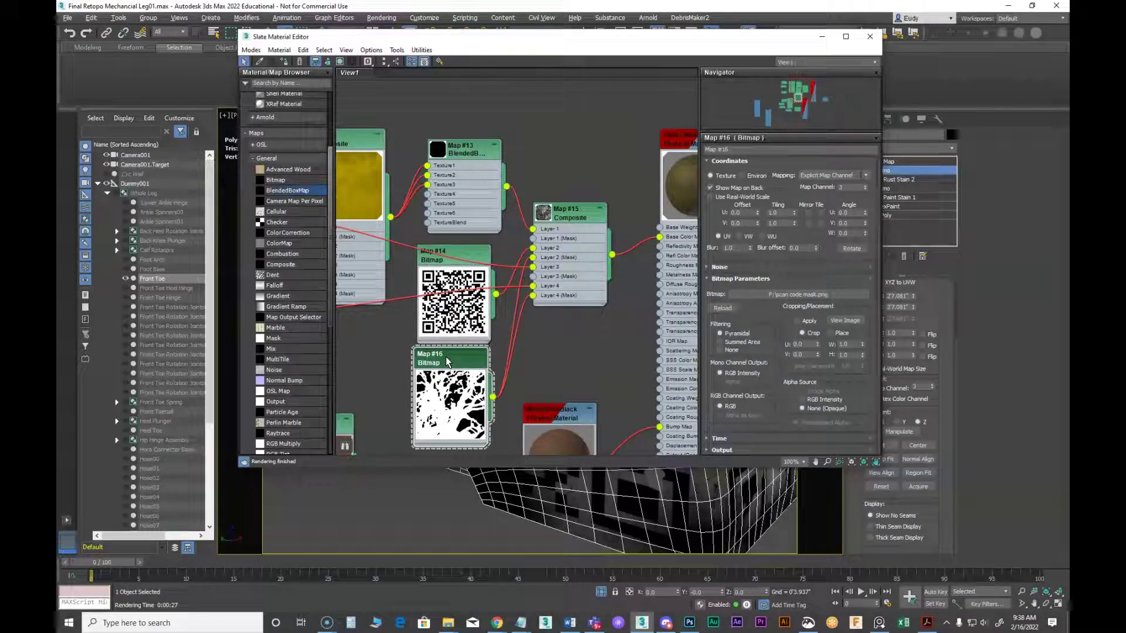
left_click_drag(446, 357, 449, 361)
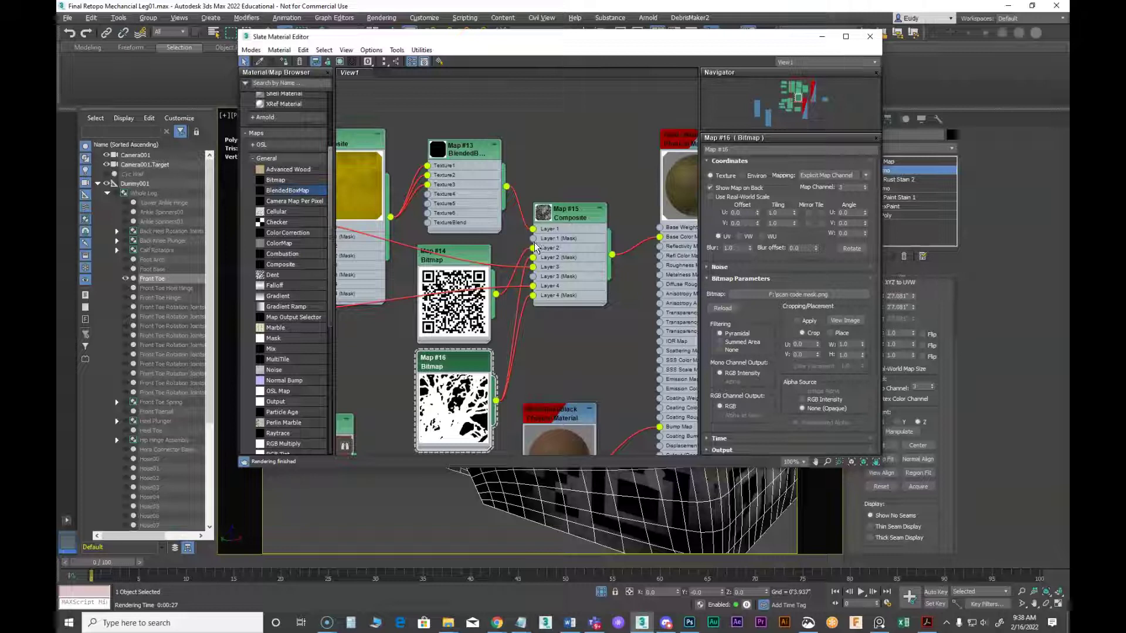
Review the layers of Composite Map #15 and render the front toe to check the chipped decal
double_click(558, 212)
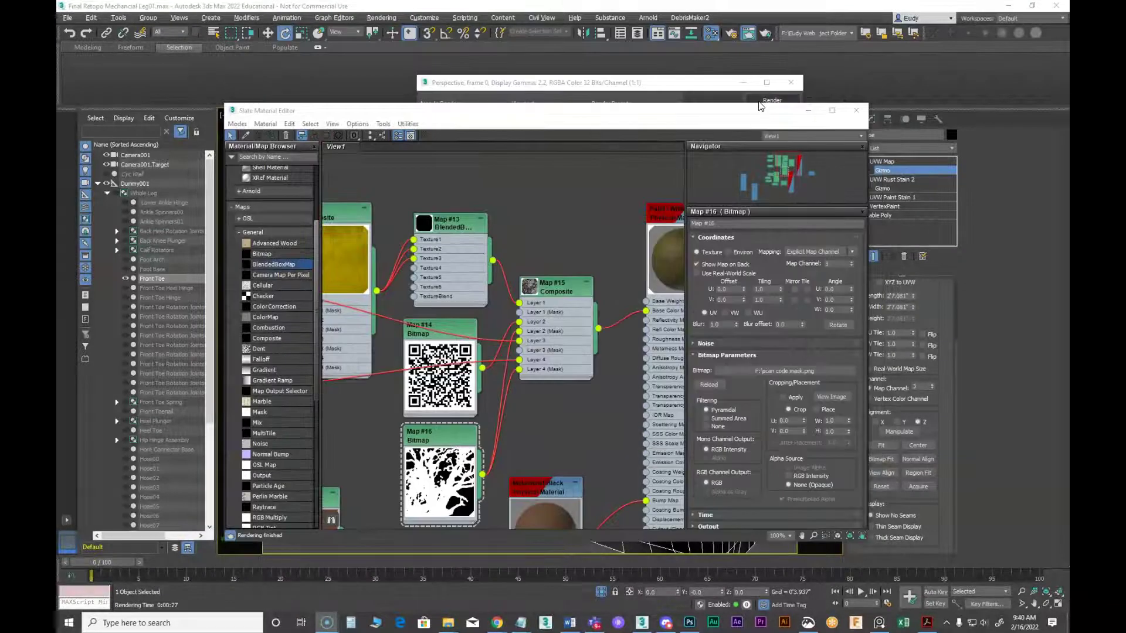
key("shift+q")
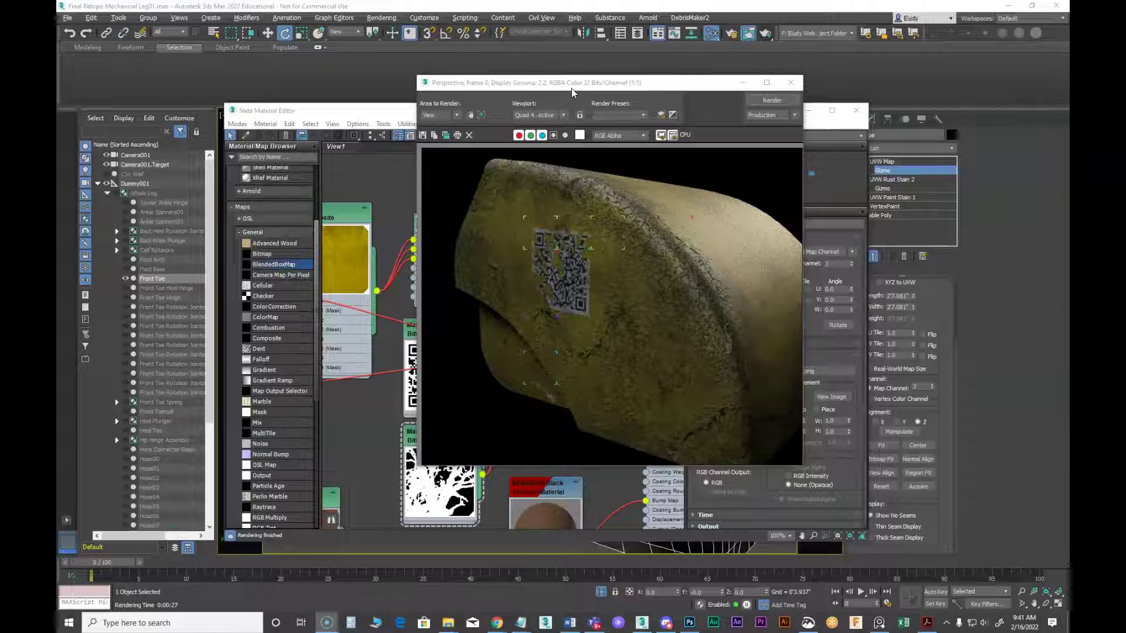
left_click_drag(572, 88, 597, 82)
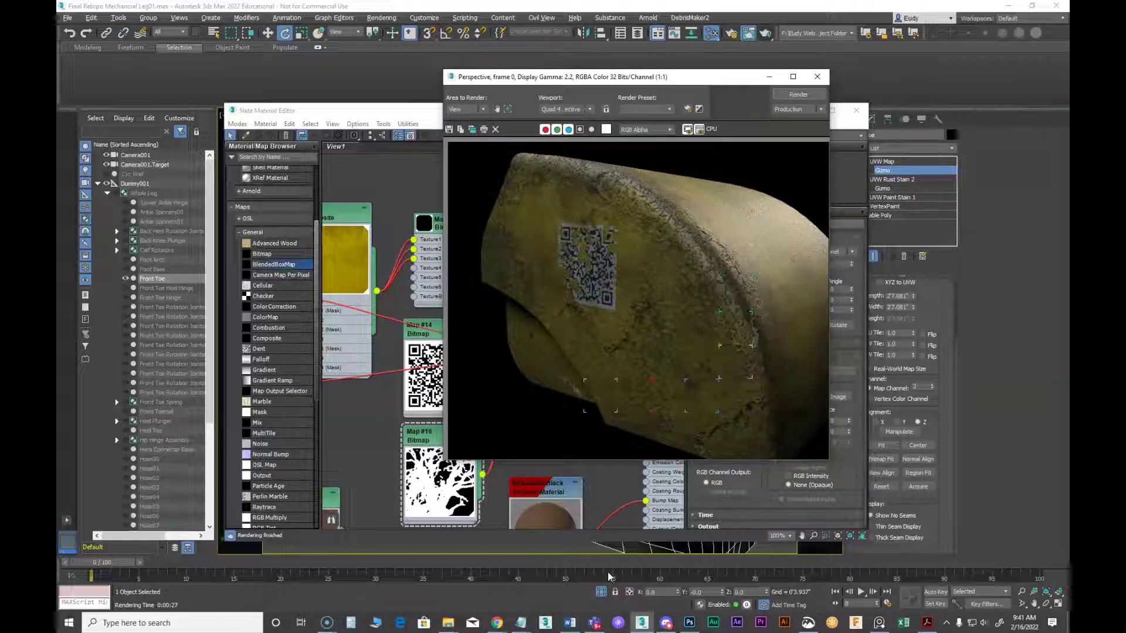
Switch to Photoshop, add a new layer above Layer 2, and paint the mask's lower-left corner black
left_click(690, 624)
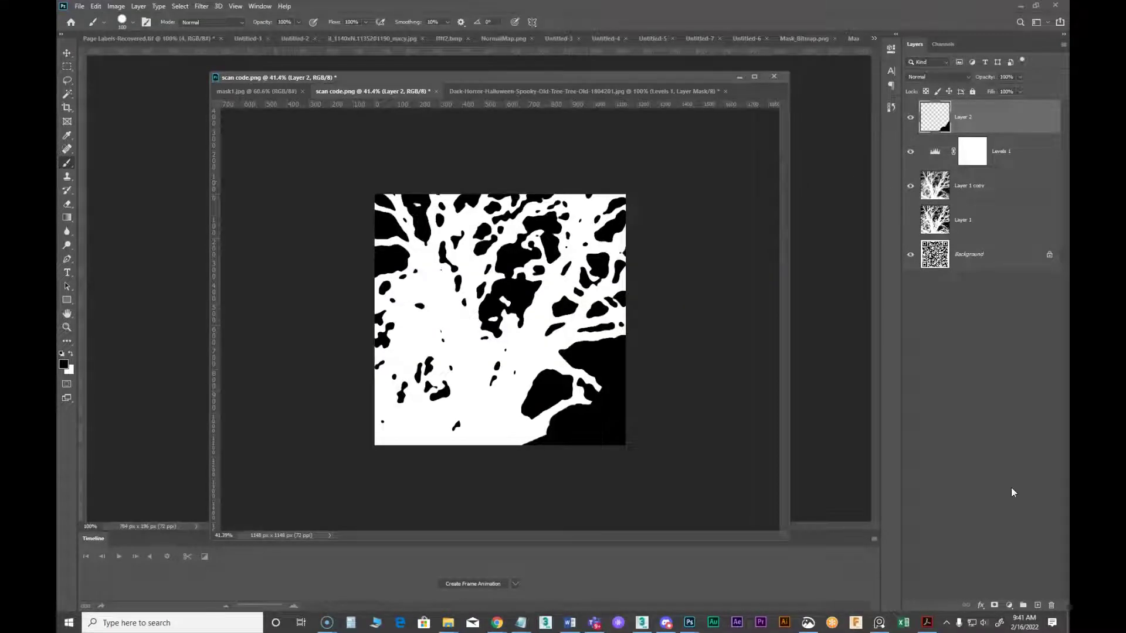
left_click(1038, 606)
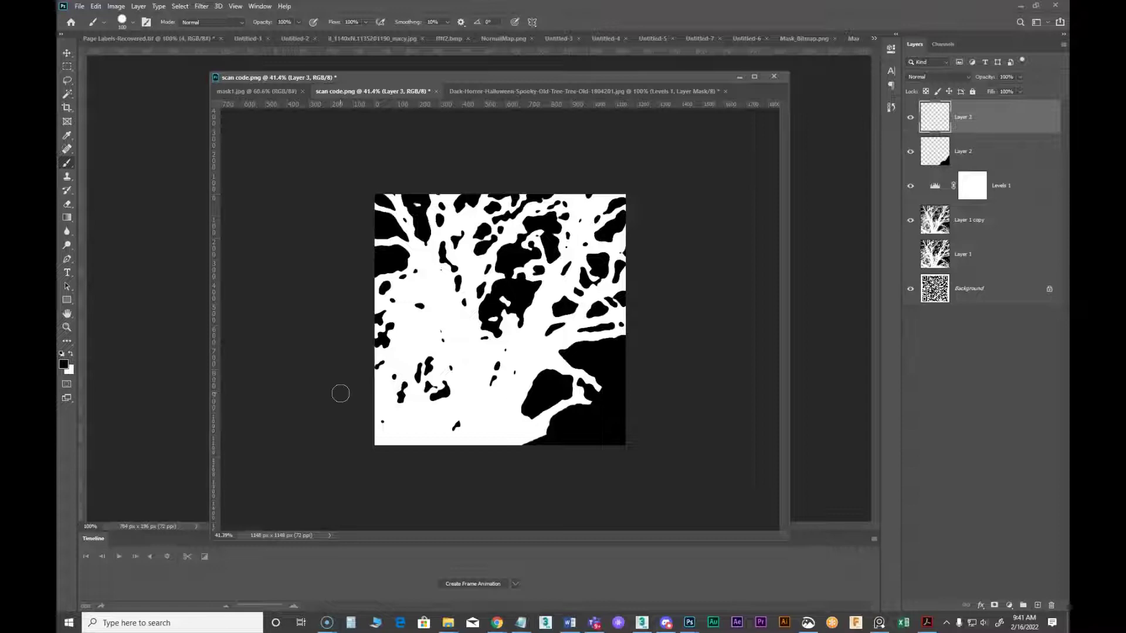
mouse_move(362, 393)
left_mouse_down()
mouse_move(384, 435)
mouse_move(423, 455)
mouse_move(436, 447)
mouse_move(390, 442)
mouse_move(423, 453)
left_mouse_up()
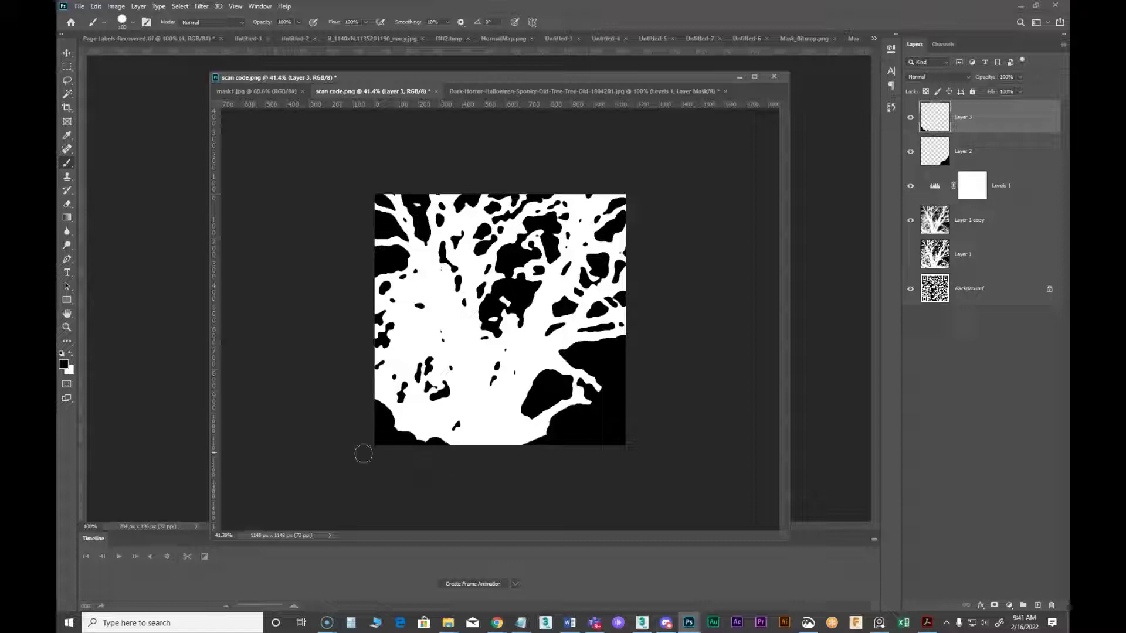
Quick-export the edited mask as PNG, replacing scan code mask.png, and render the front toe in 3ds Max
left_click(80, 7)
mouse_move(122, 160)
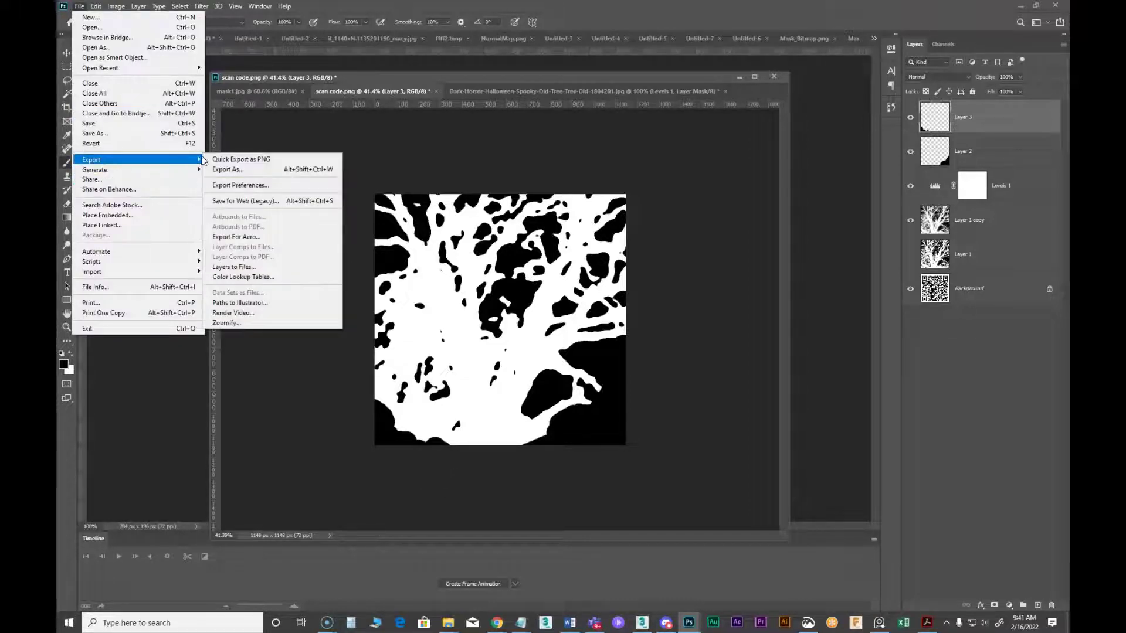
left_click(233, 160)
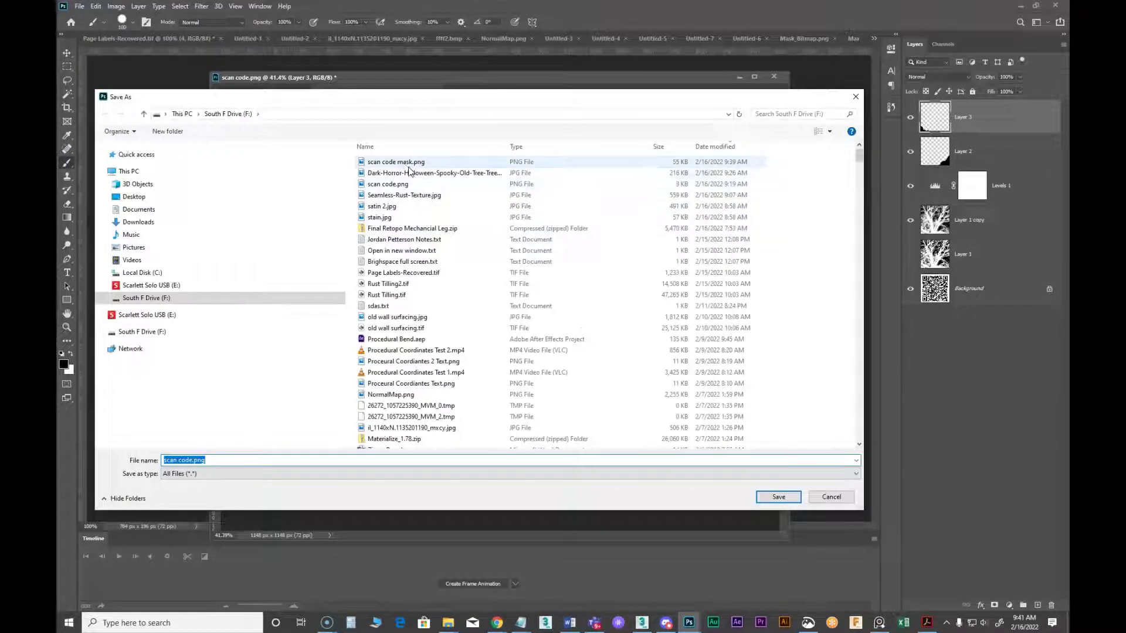
left_click(409, 164)
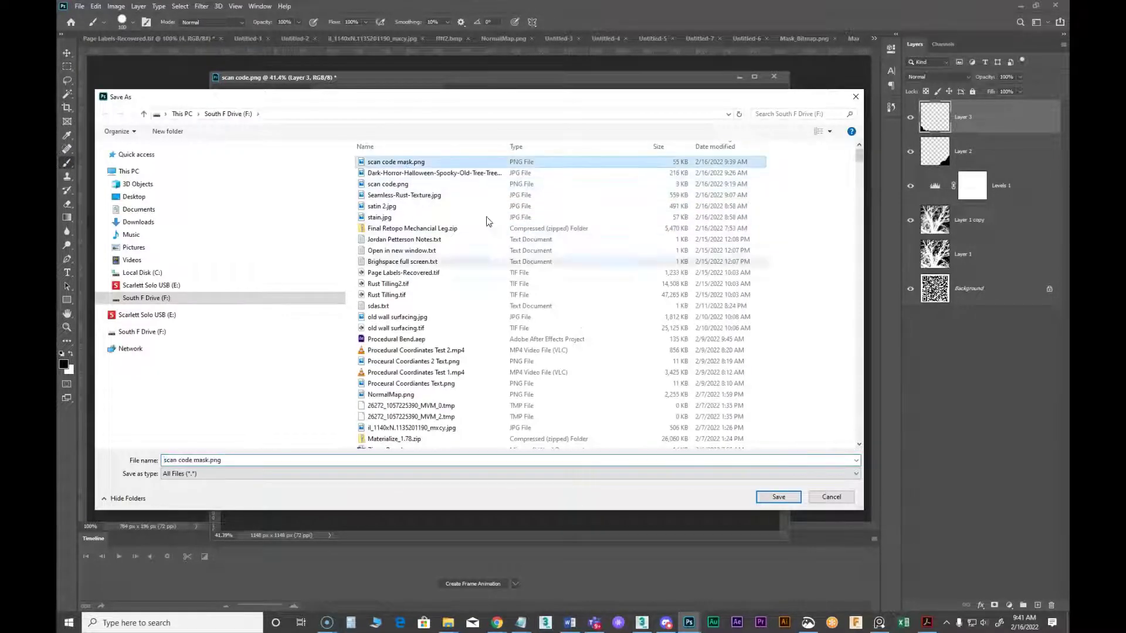
left_click(778, 498)
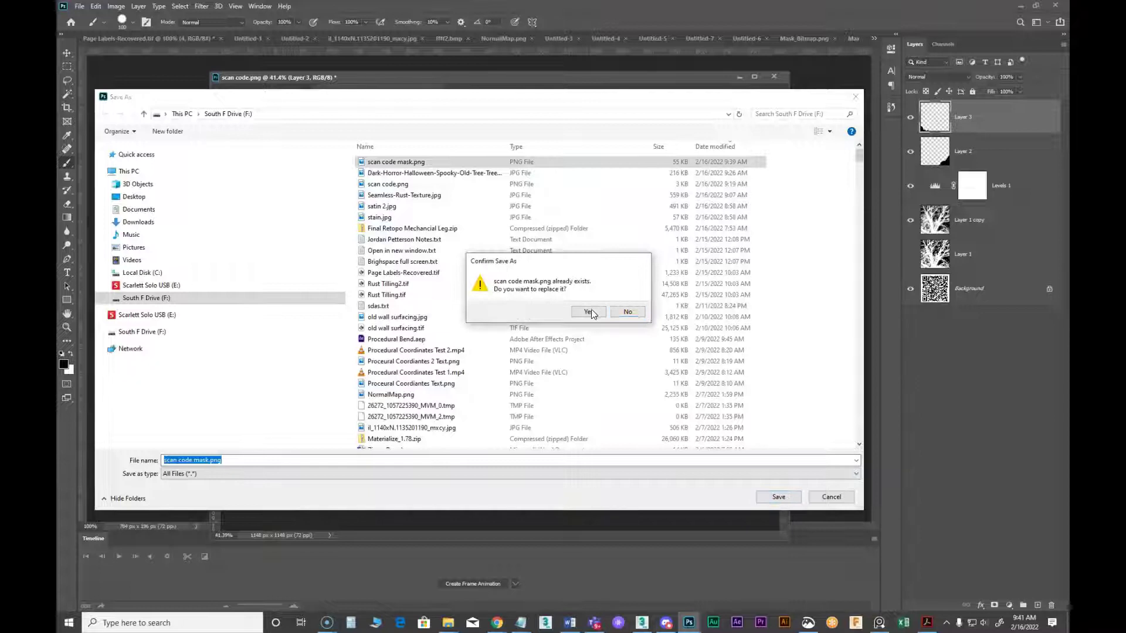
left_click(588, 312)
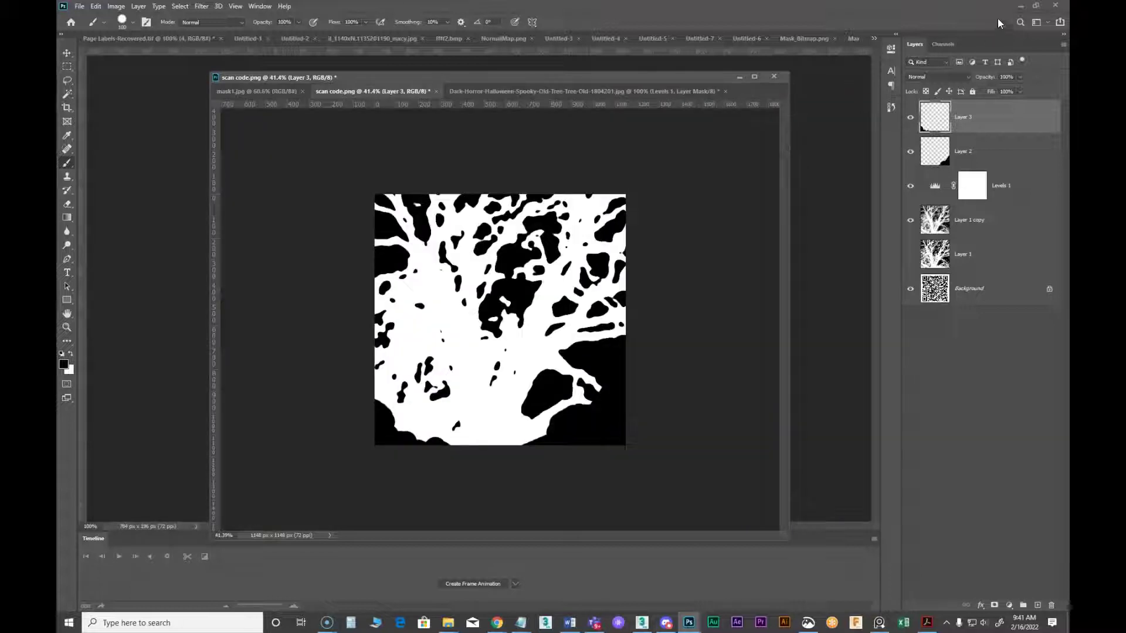
left_click(1022, 6)
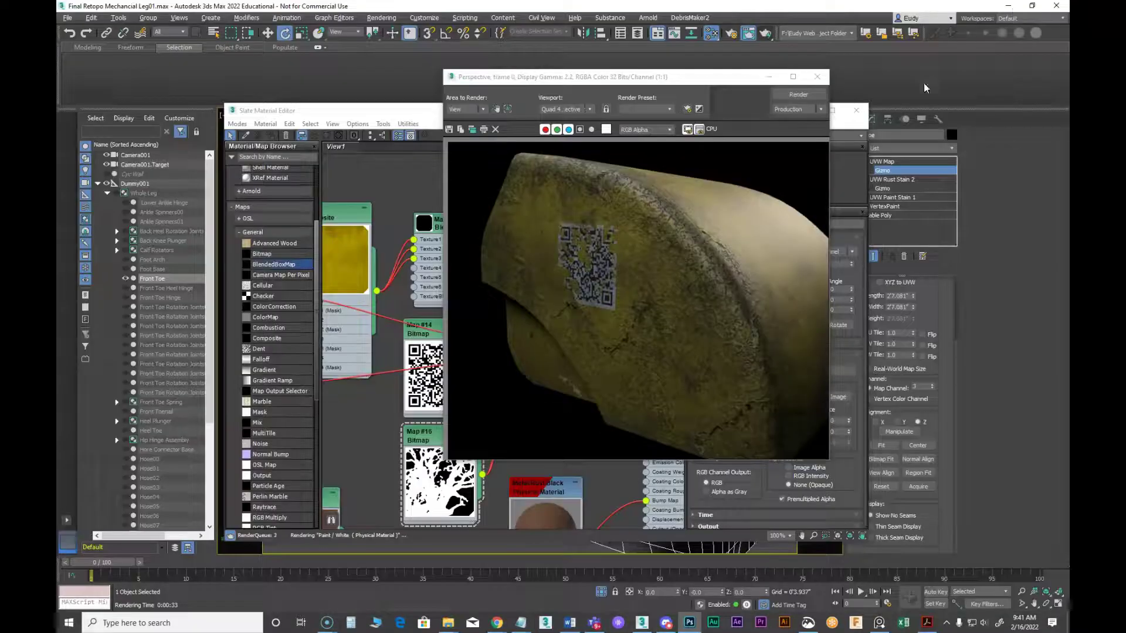
left_click(799, 96)
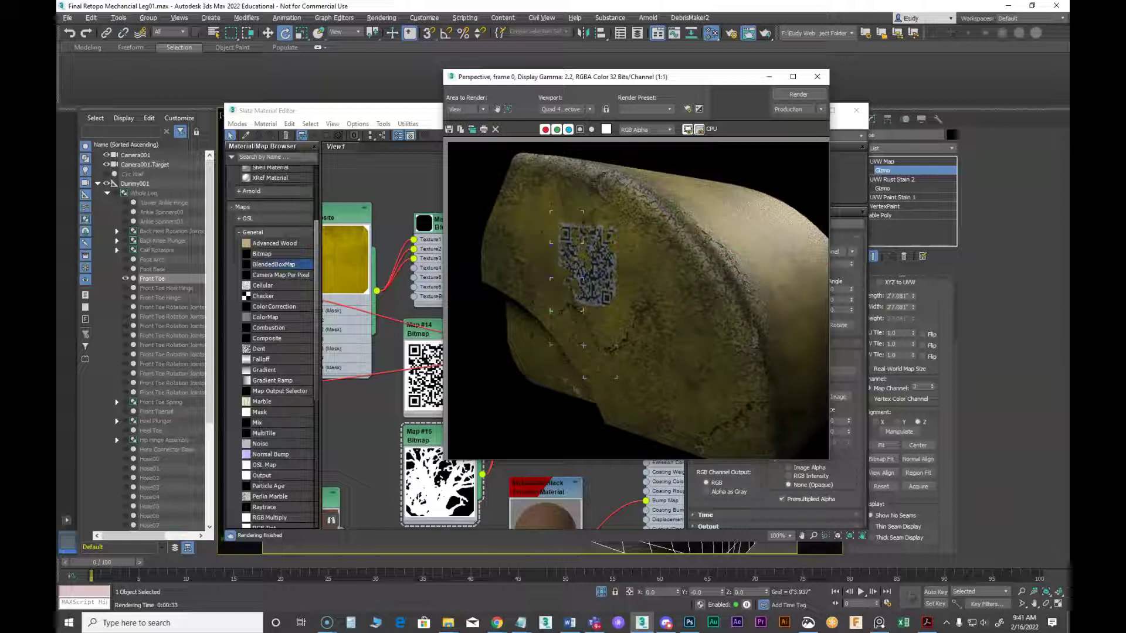
Examine the special and generic maps of the Metal/Rust/Black material and the layers of its Composite Map #11
left_click(430, 252)
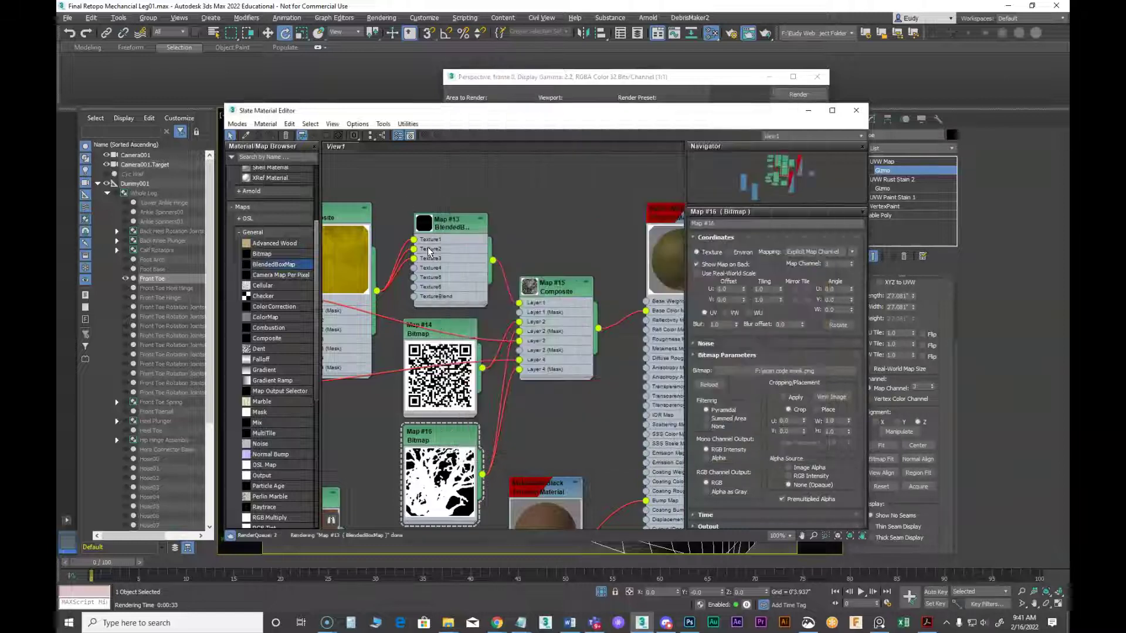
middle_click_drag(580, 483, 568, 225)
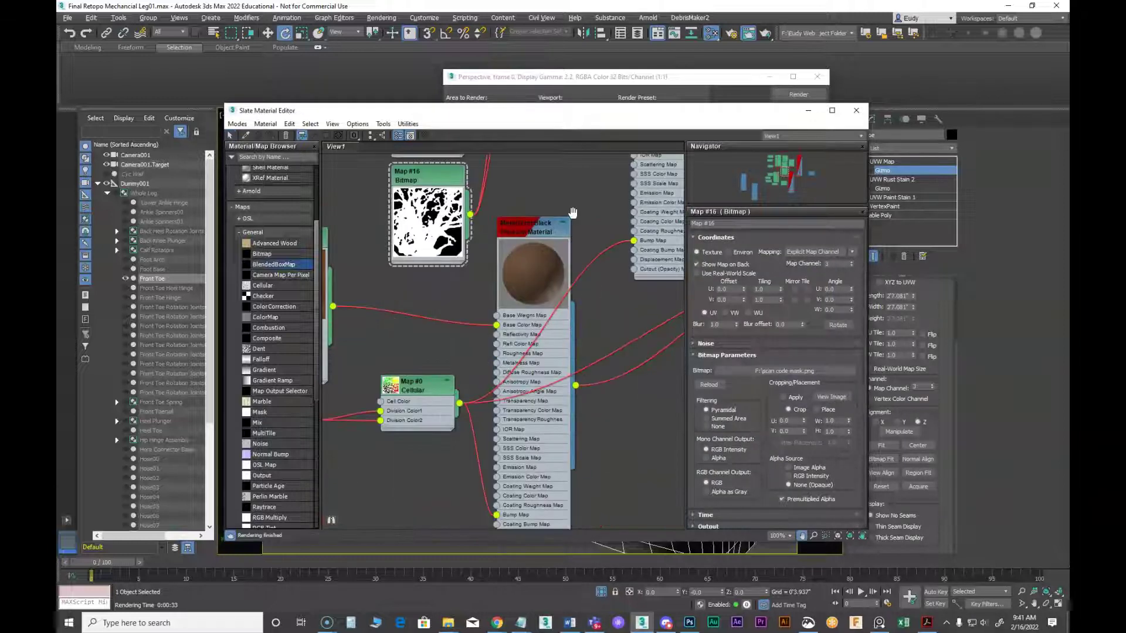
double_click(540, 234)
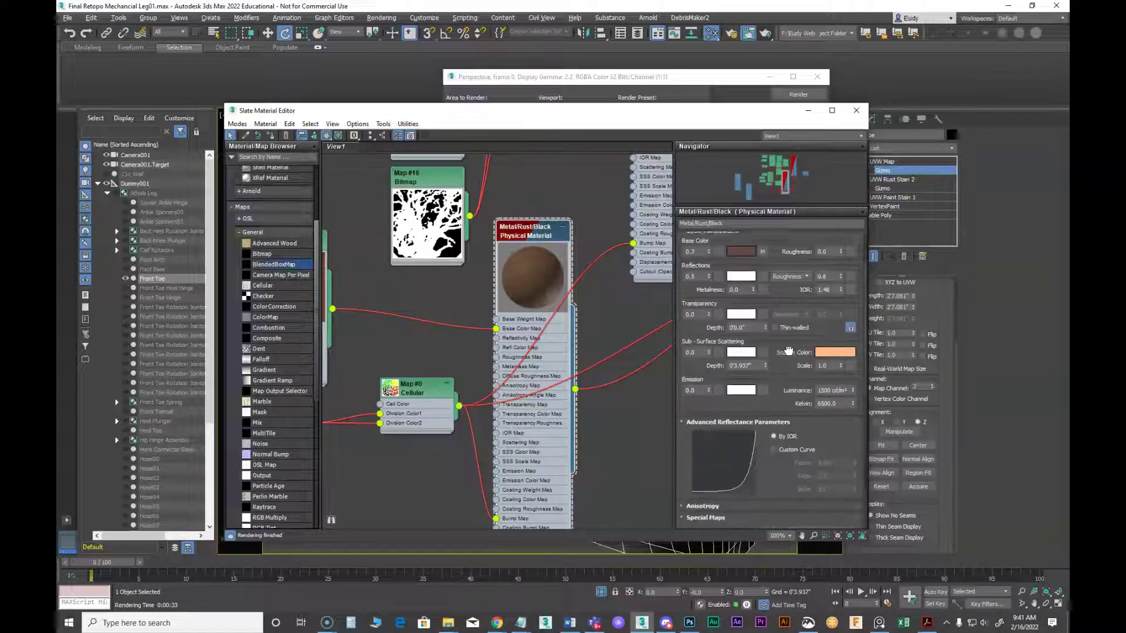
scroll(789, 351, "down", 5)
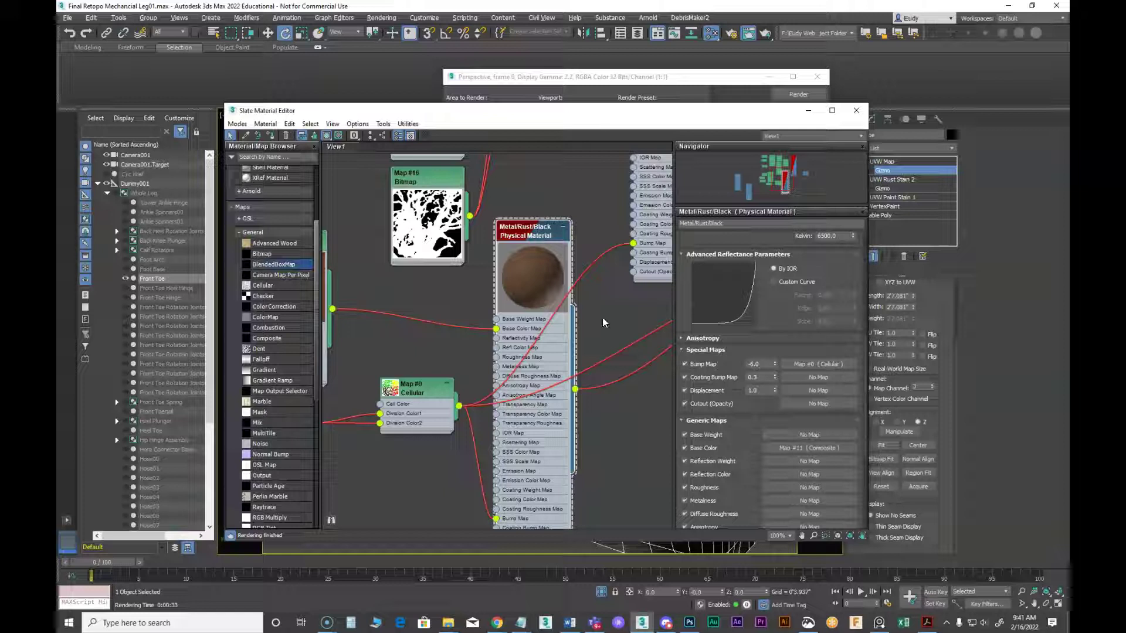
middle_click_drag(599, 325, 647, 332)
middle_click_drag(408, 344, 523, 341)
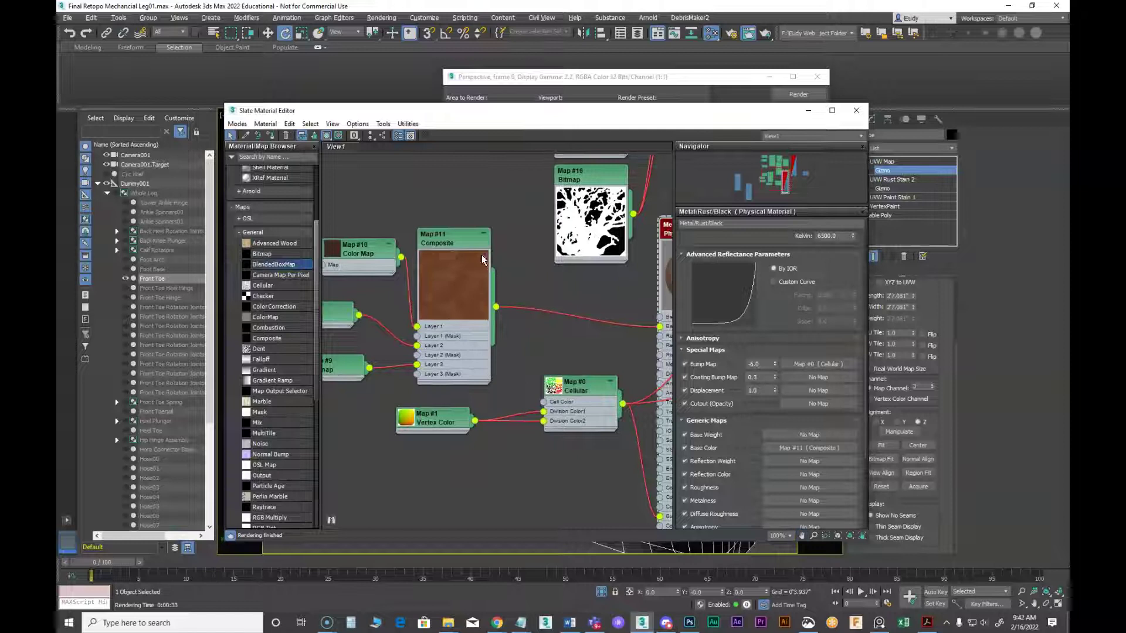
left_click_drag(447, 243, 511, 242)
double_click(508, 241)
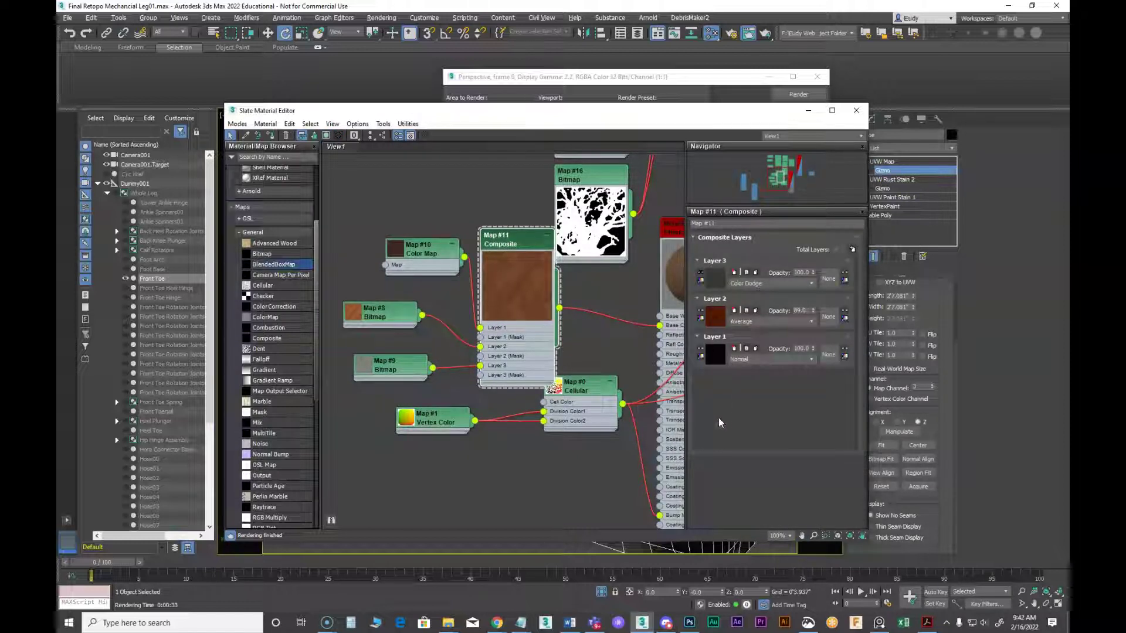
left_click(701, 276)
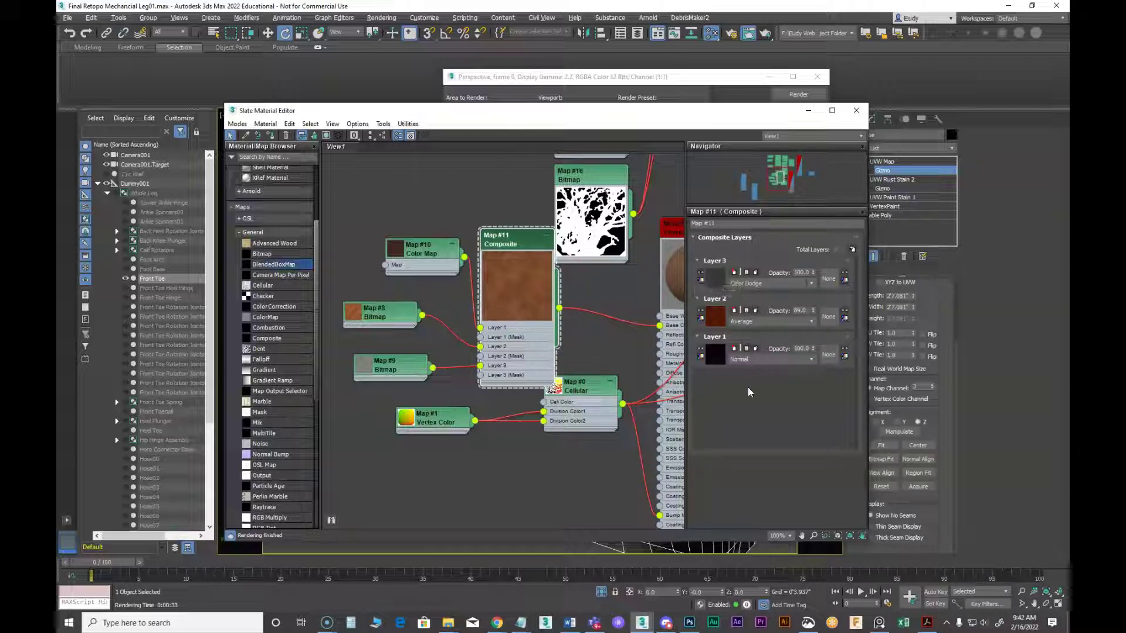
Assign Blend Material #5 to the selected front toe and render it to check the rust beneath the paint
mouse_move(606, 296)
middle_mouse_down()
mouse_move(564, 299)
mouse_move(619, 292)
middle_mouse_up()
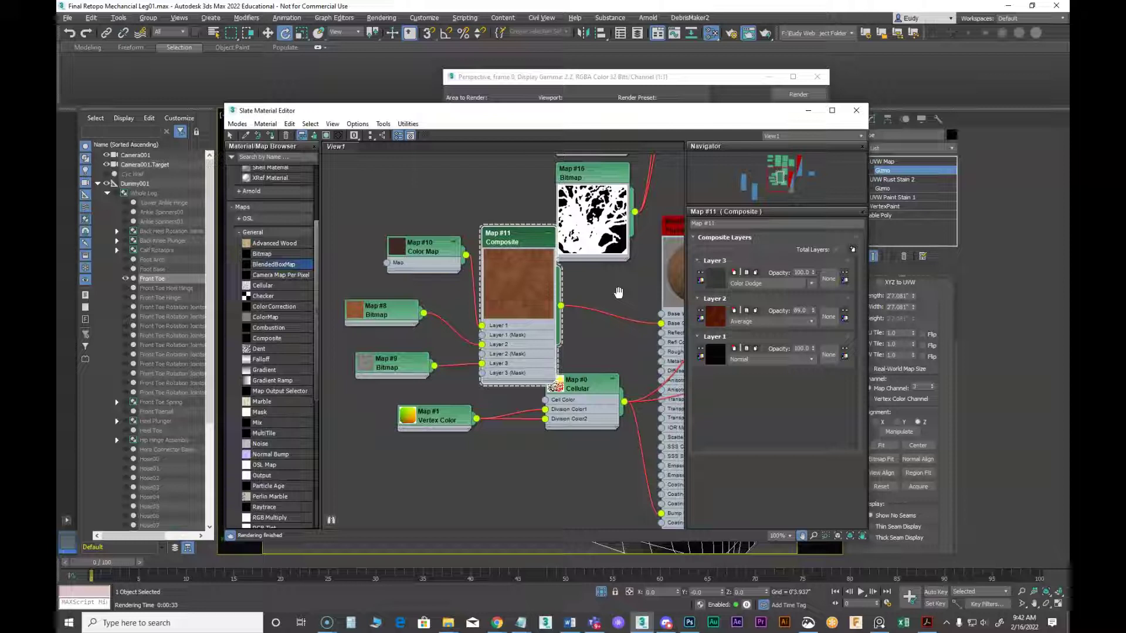
middle_click_drag(619, 292, 441, 283)
middle_click_drag(597, 277, 407, 367)
left_click(661, 290)
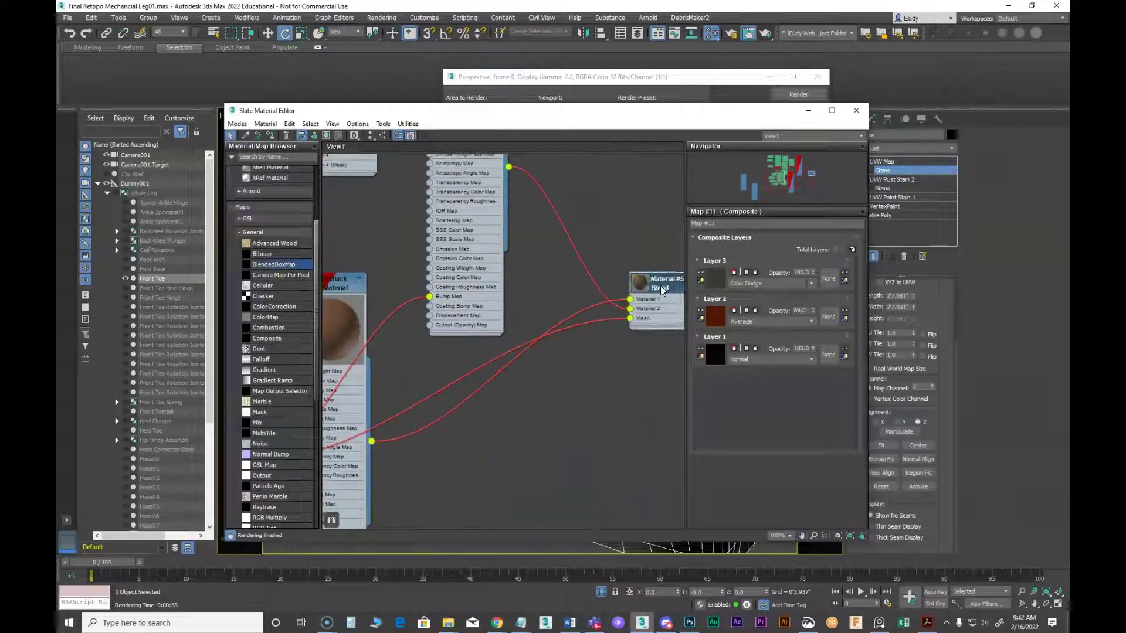
right_click(662, 289)
left_click(681, 301)
left_click(705, 81)
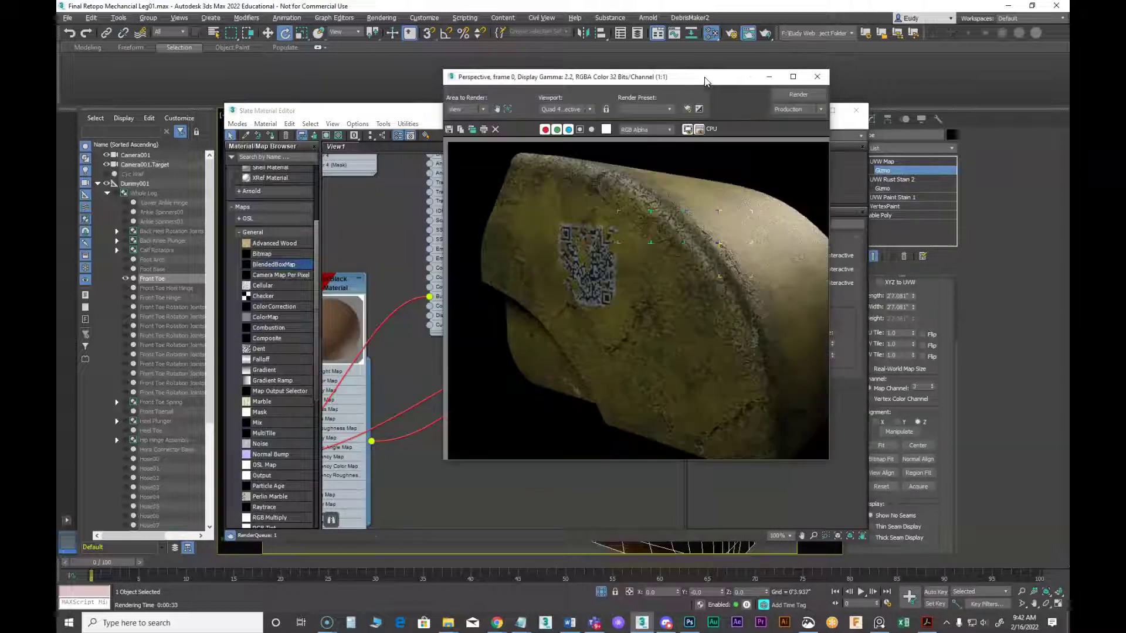
left_click(779, 97)
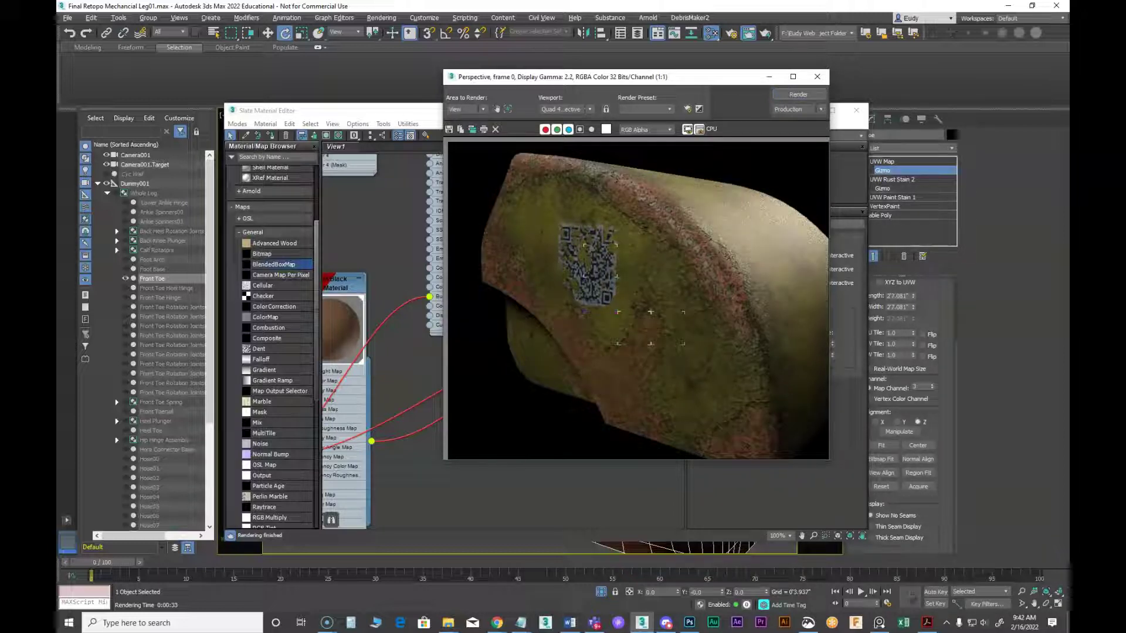
Move the render window aside and shift Composite Map #11 away from the Metal/Rust/Black material to make room between them
left_click(419, 224)
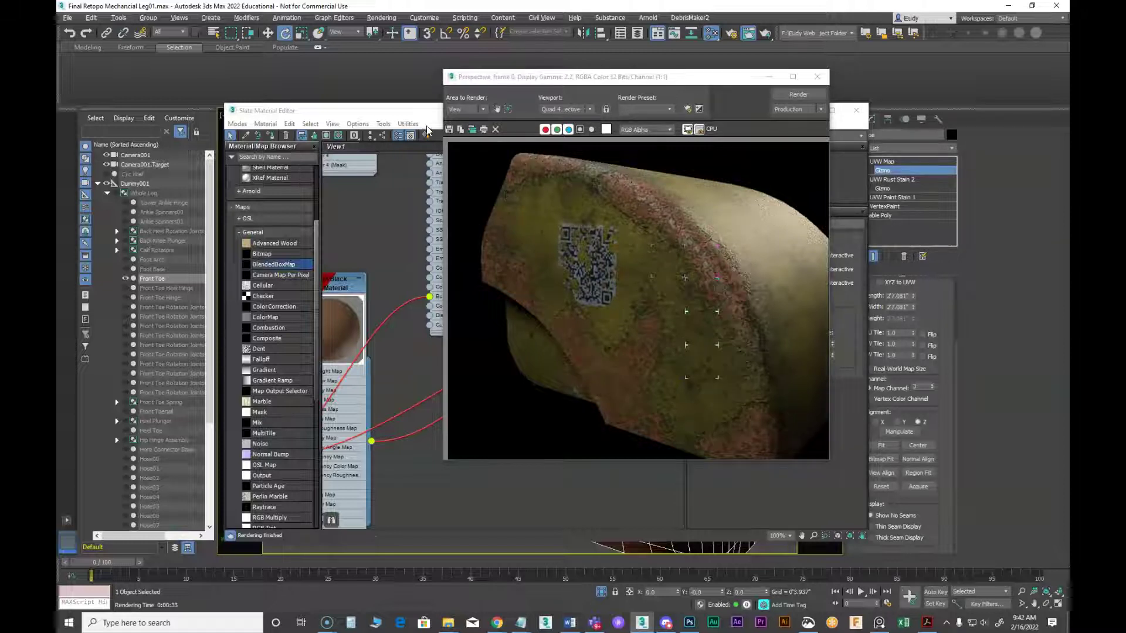
left_click_drag(499, 81, 614, 82)
middle_click_drag(415, 336, 616, 323)
scroll(552, 300, "down", 1)
middle_click_drag(408, 366, 510, 344)
left_click_drag(488, 252, 421, 253)
Insert a Color Correction map between Composite Map #11 and the Metal/Rust/Black material's Base Color Map, and show its parameters
left_click_drag(605, 326, 516, 323)
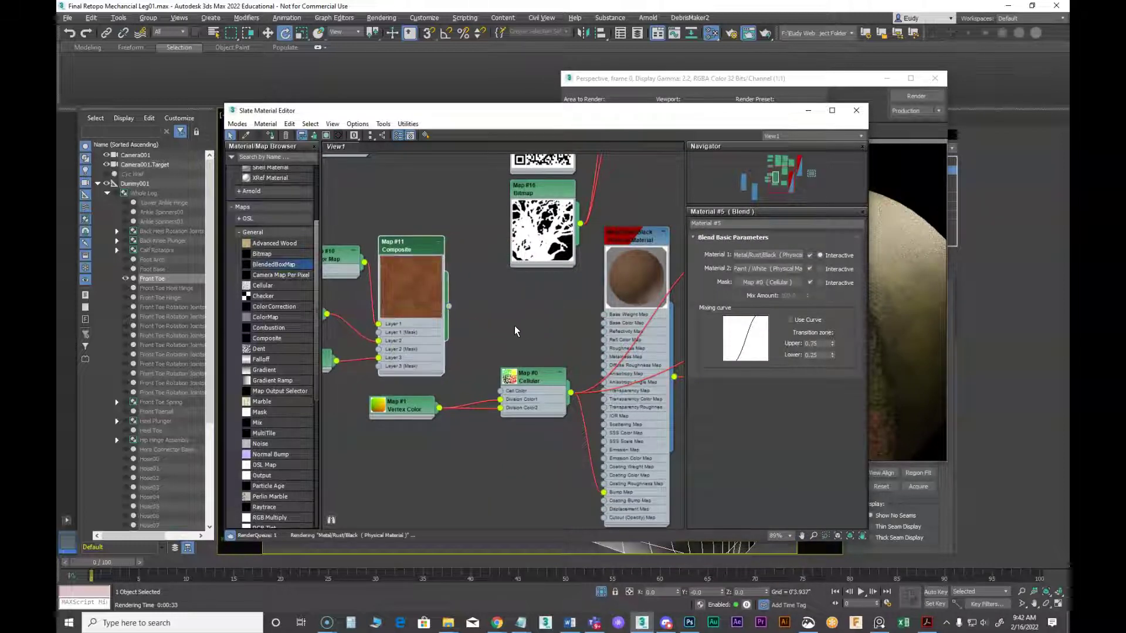
mouse_move(605, 335)
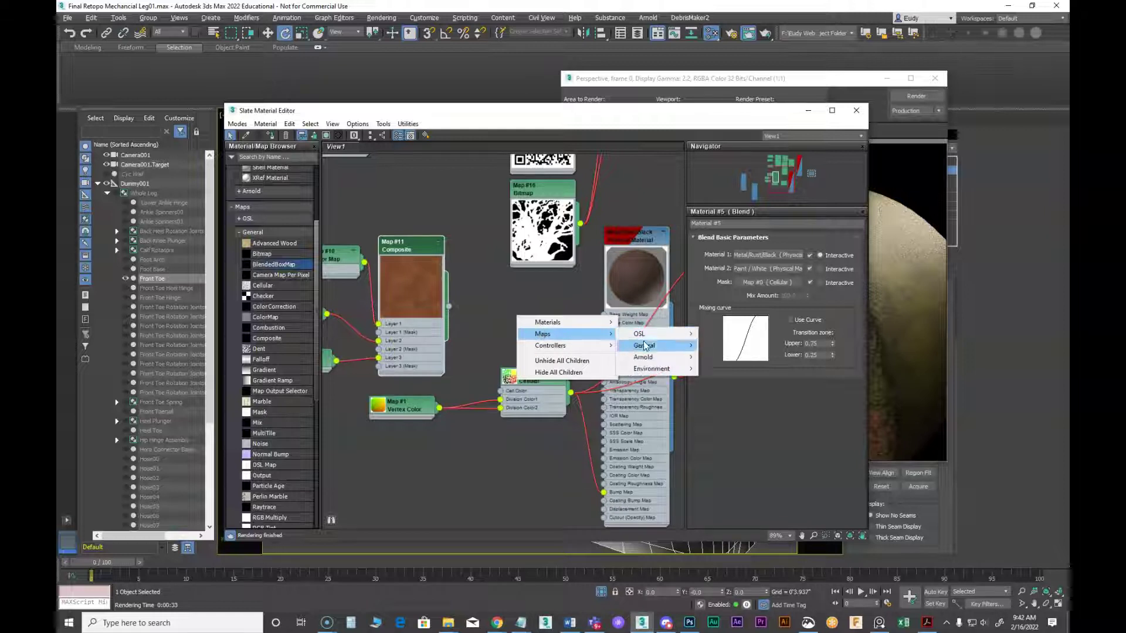
mouse_move(643, 343)
left_click(728, 229)
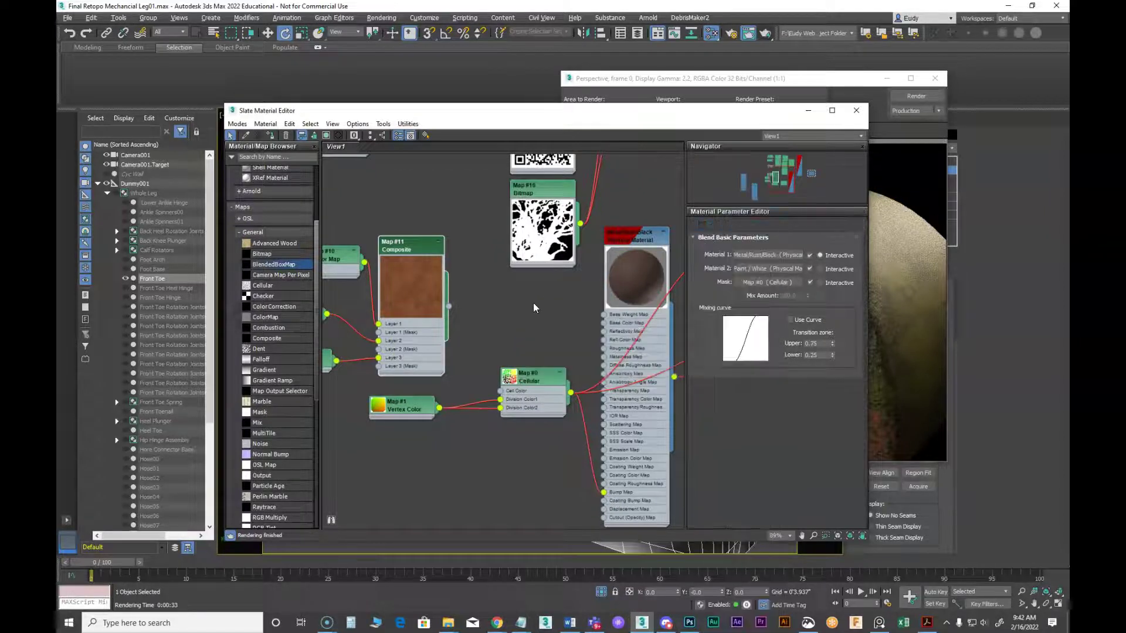
double_click(505, 321)
left_click_drag(464, 316, 483, 326)
left_click_drag(597, 336, 604, 323)
double_click(498, 317)
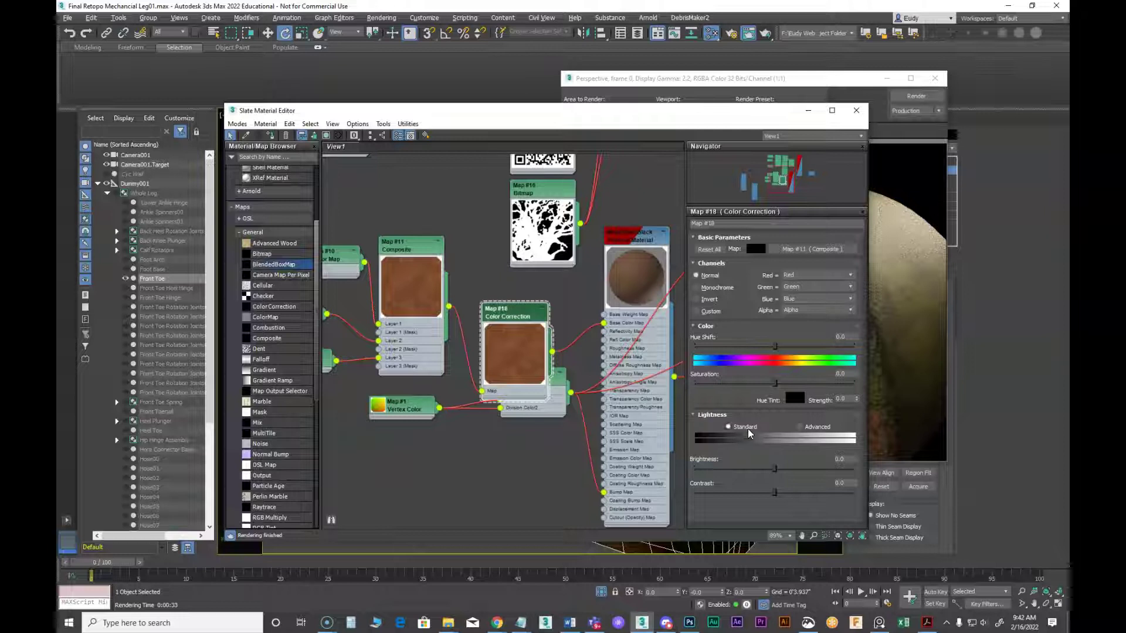
Darken and desaturate the rust with a Color Correction brightness of about -5.6 and saturation of about -81.4, checking it in renders
left_click_drag(775, 473, 766, 468)
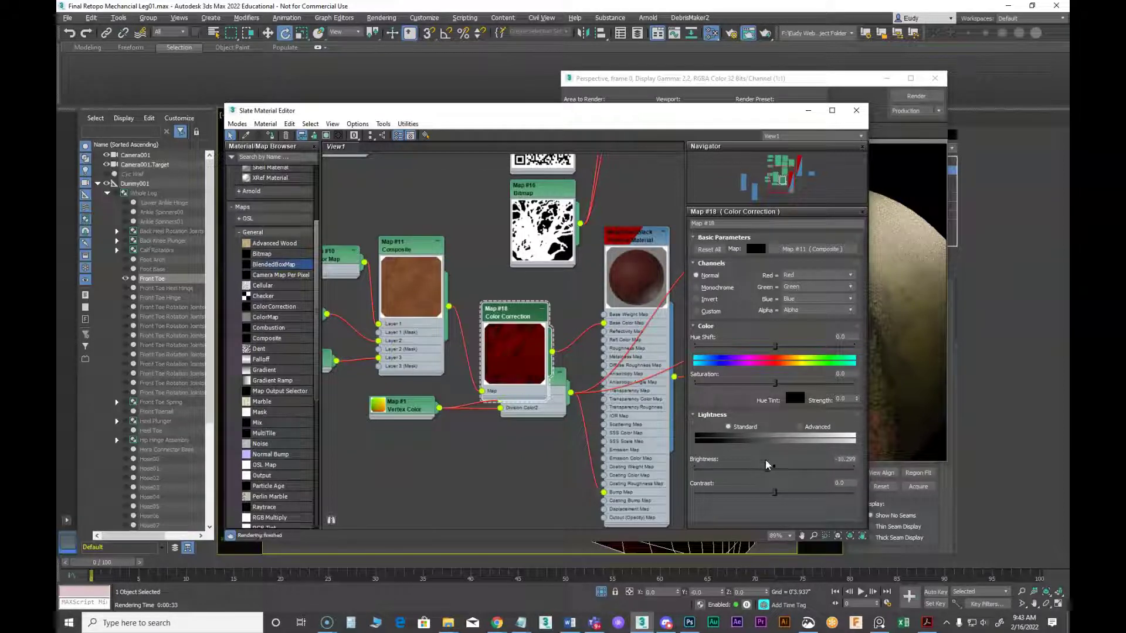
left_click(916, 95)
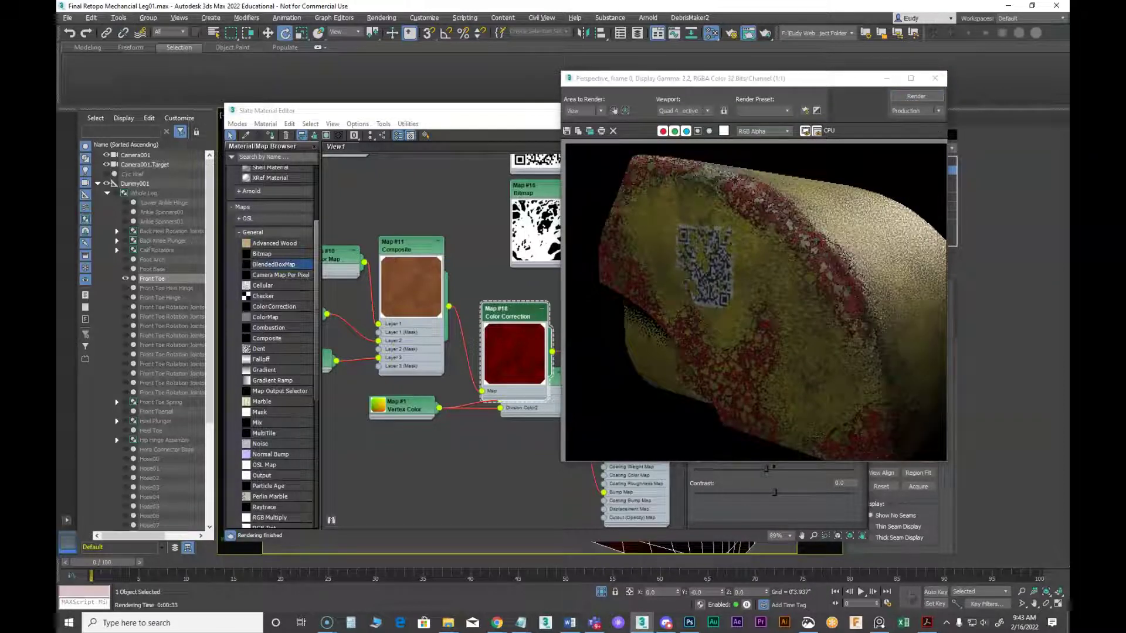
left_click(435, 213)
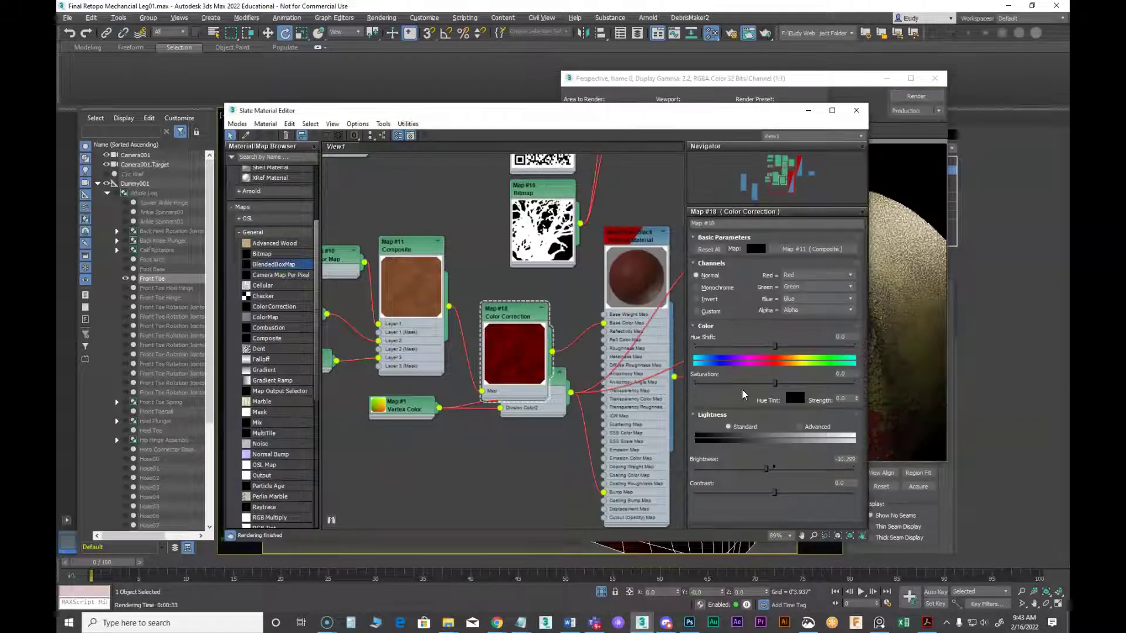
left_click_drag(776, 384, 718, 384)
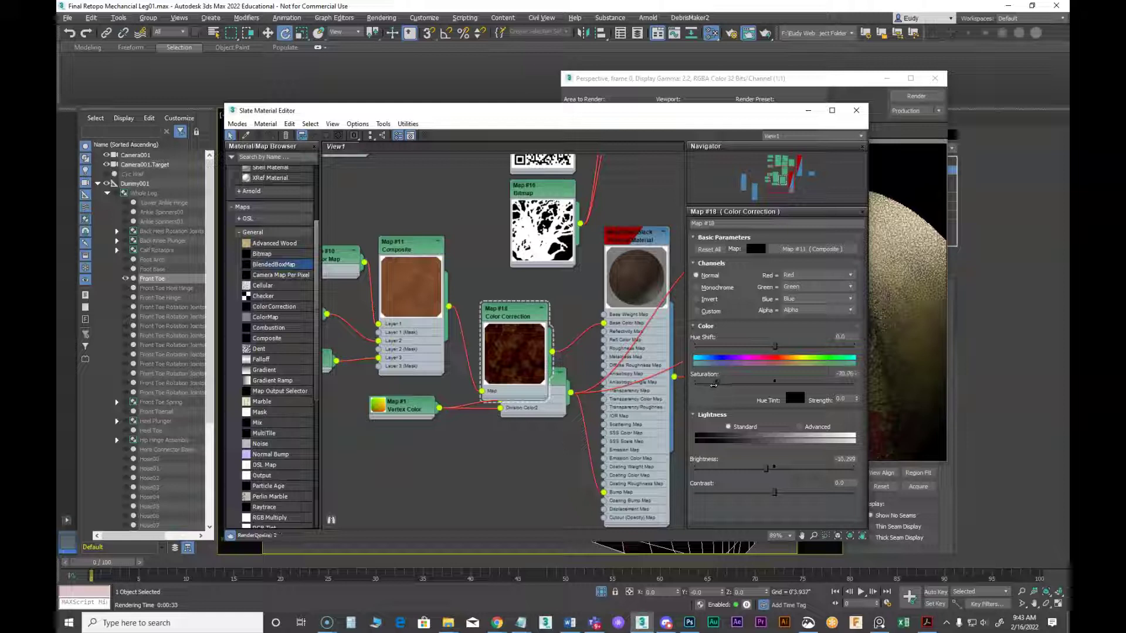
left_click_drag(710, 384, 711, 386)
left_click_drag(768, 474, 771, 474)
left_click(916, 96)
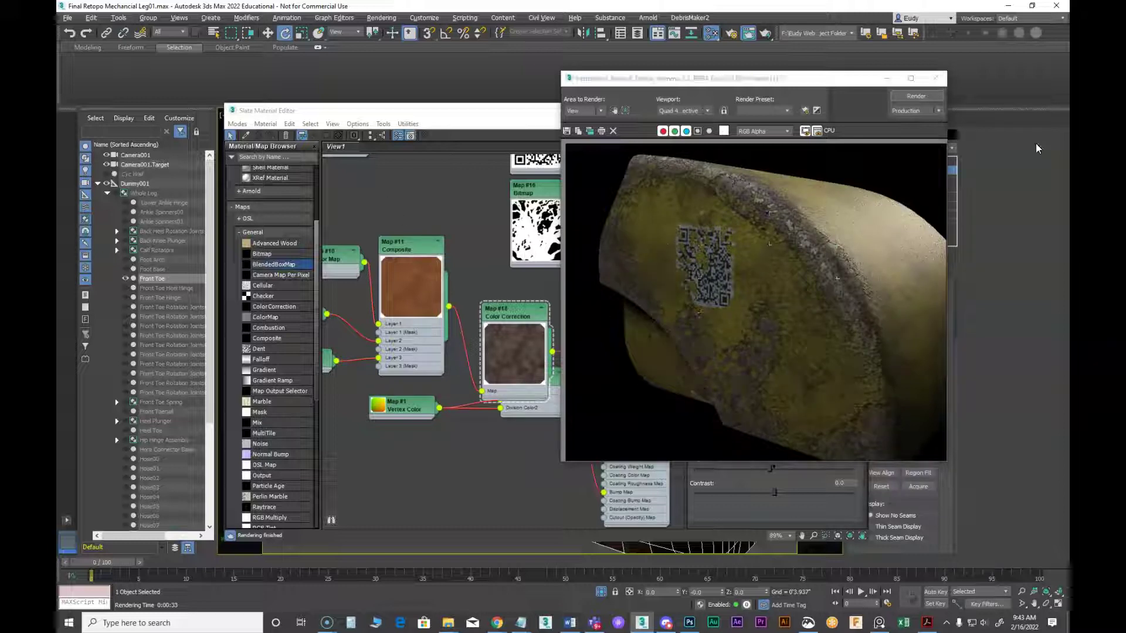
Close the render window and Slate Material Editor, and render the front toe from an angle showing its curved top
left_click(935, 78)
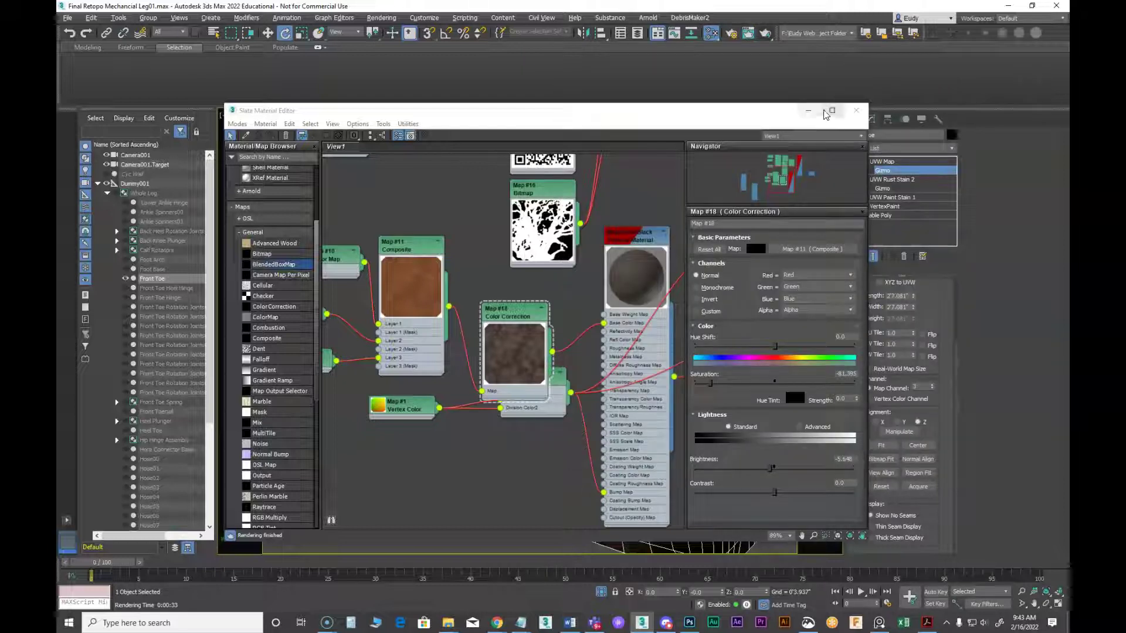
left_click(856, 110)
middle_click_drag(601, 339, 535, 359, "alt")
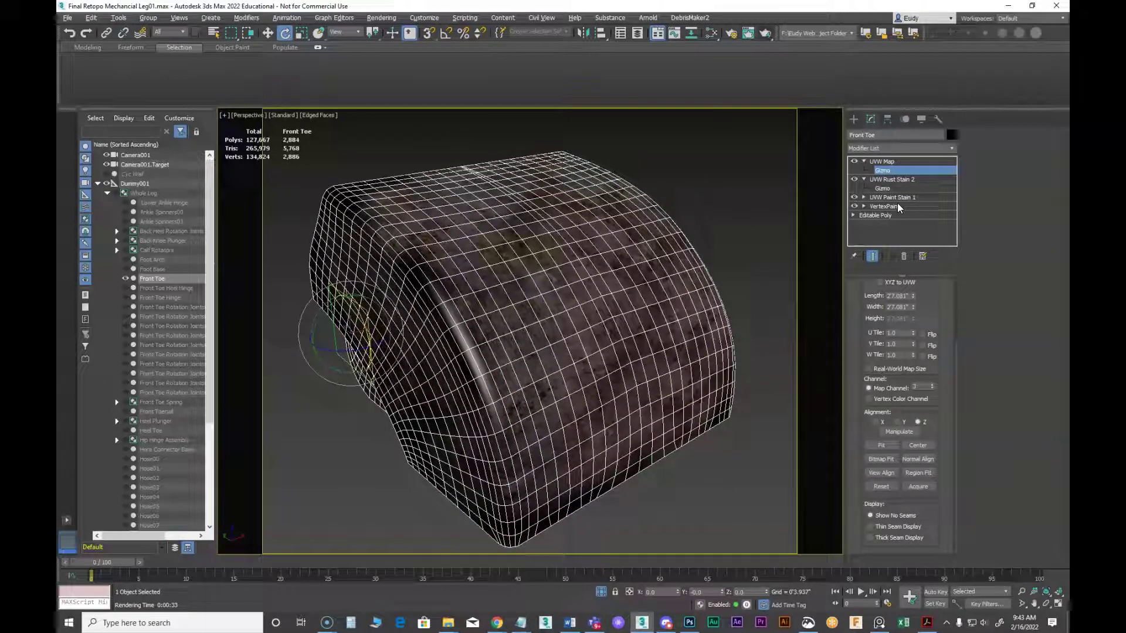
left_click(762, 33)
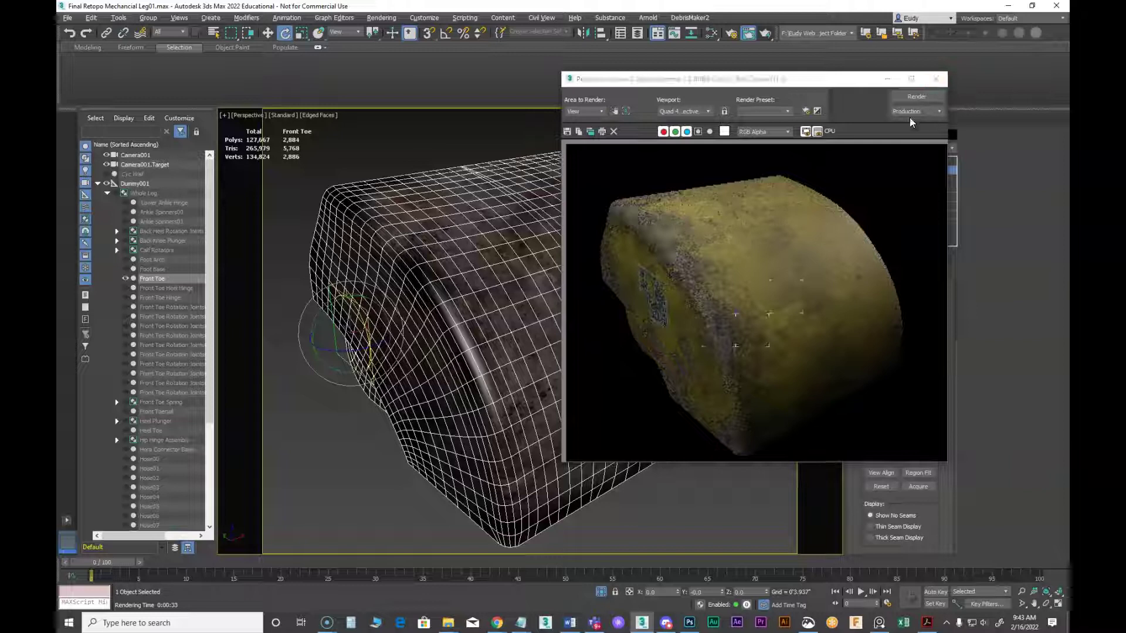
left_click(934, 79)
Collapse the front toe's modifier stack up to and including VertexPaint, keeping the UVW modifiers above it
middle_click_drag(660, 326, 684, 297, "alt")
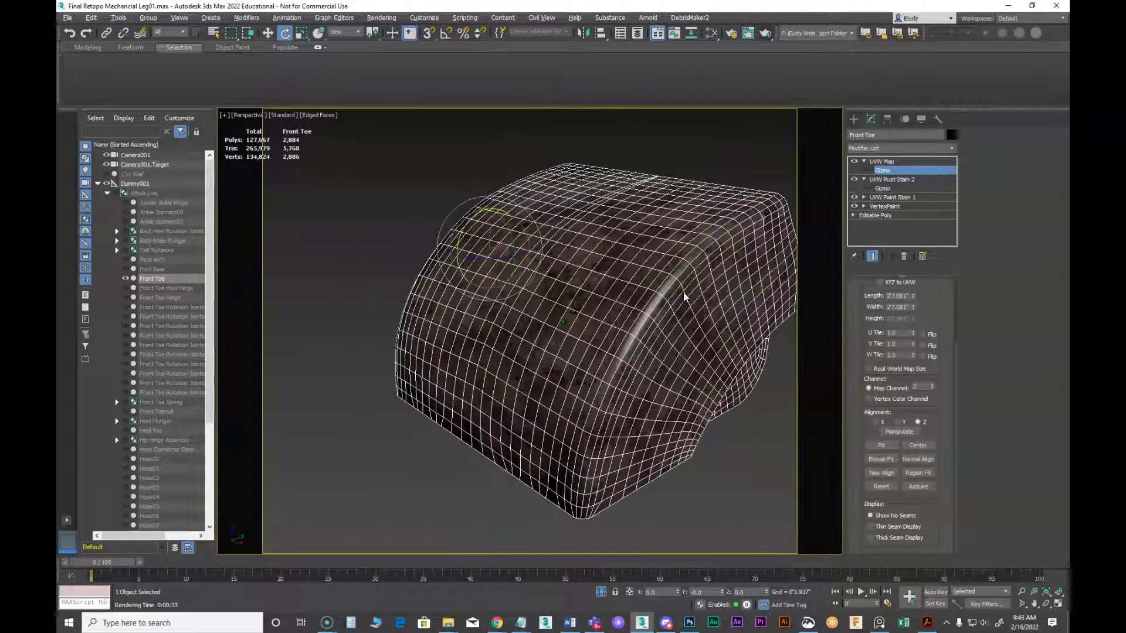
left_click(885, 206)
left_click_drag(129, 112, 324, 98)
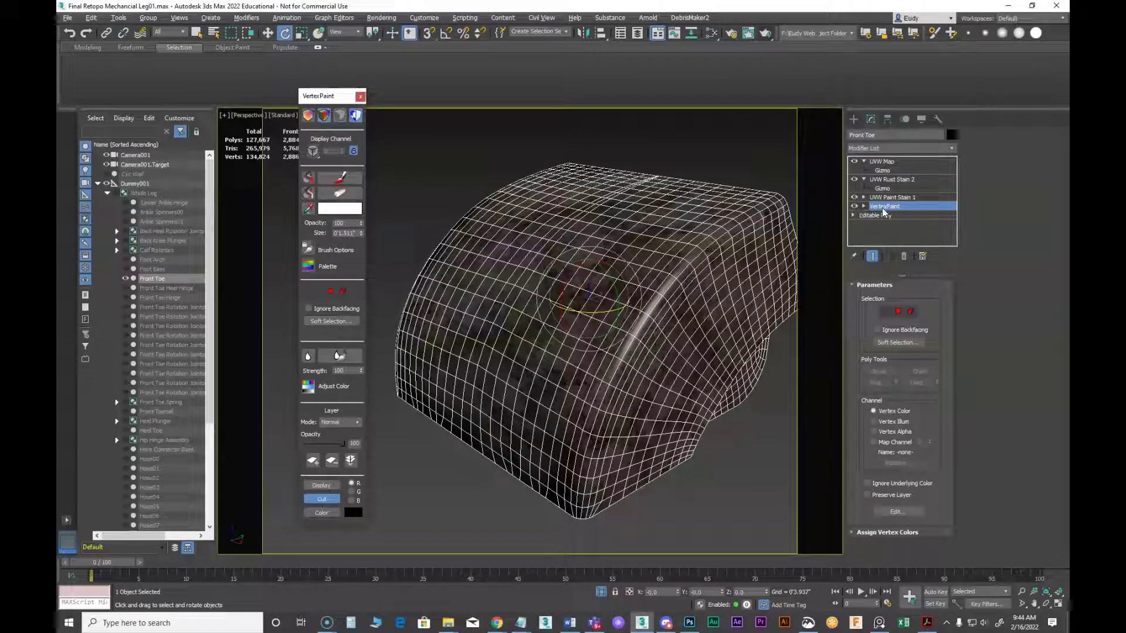
left_click(361, 96)
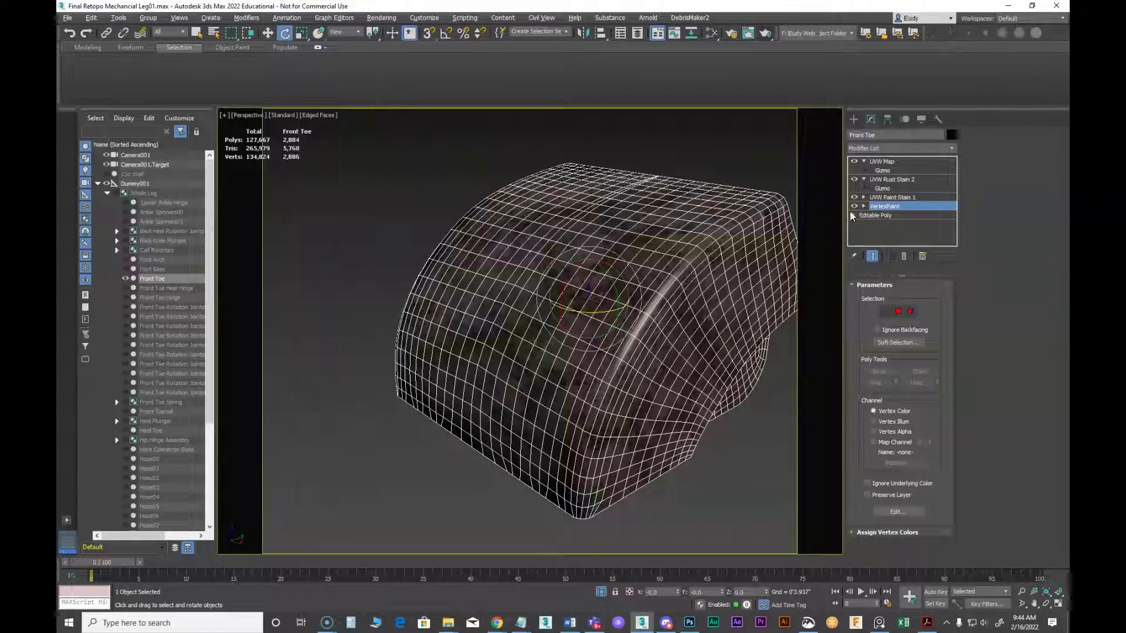
right_click(877, 206)
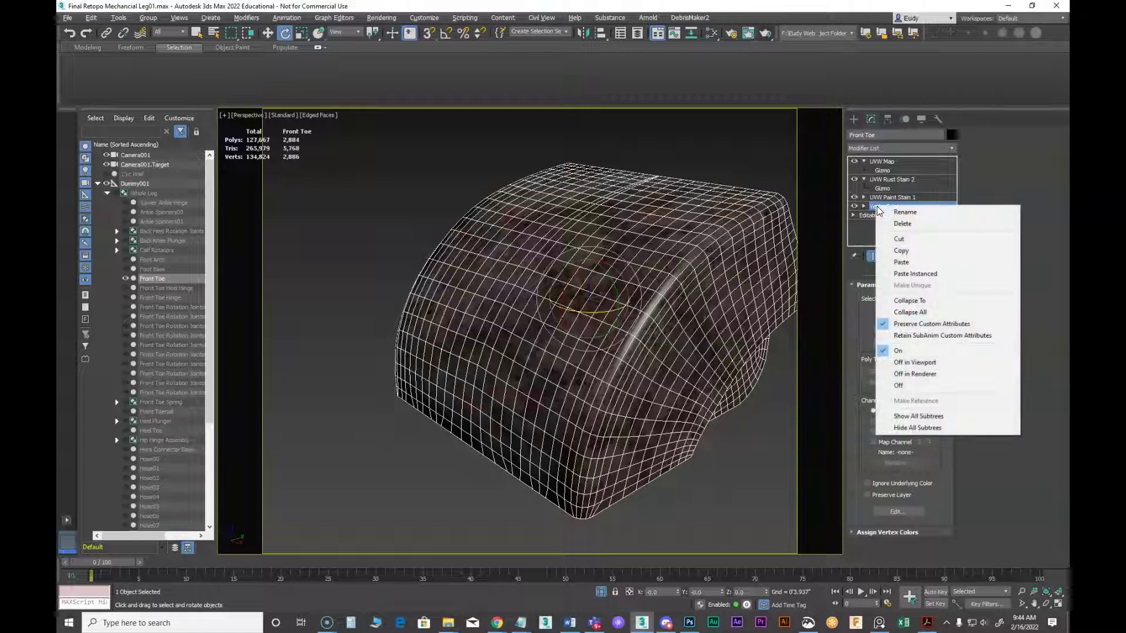
left_click(903, 301)
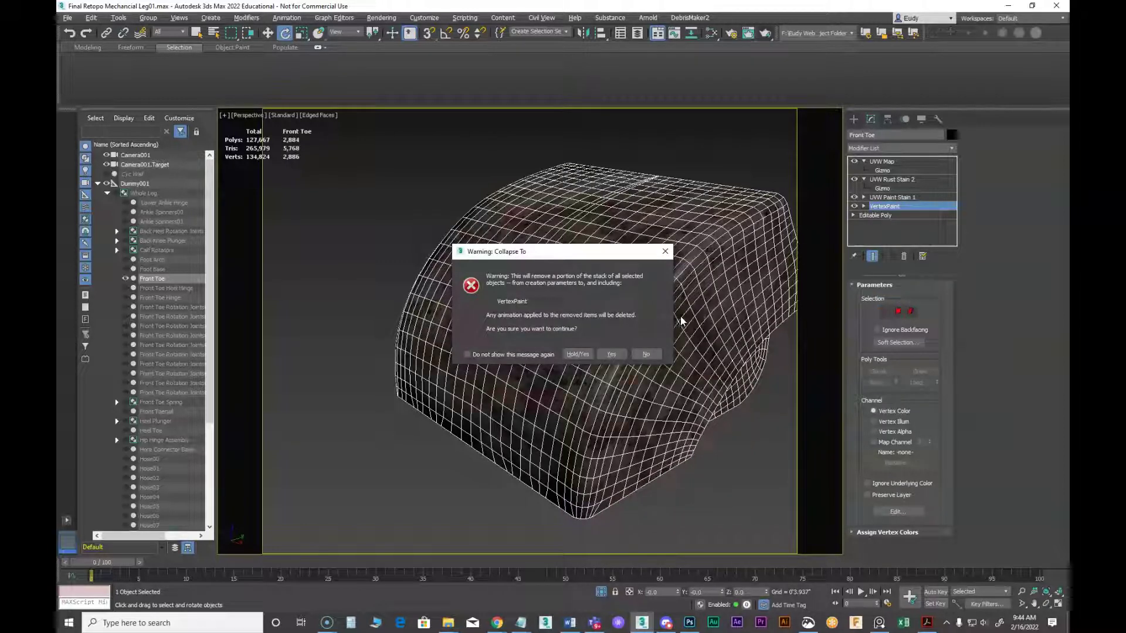
left_click(613, 355)
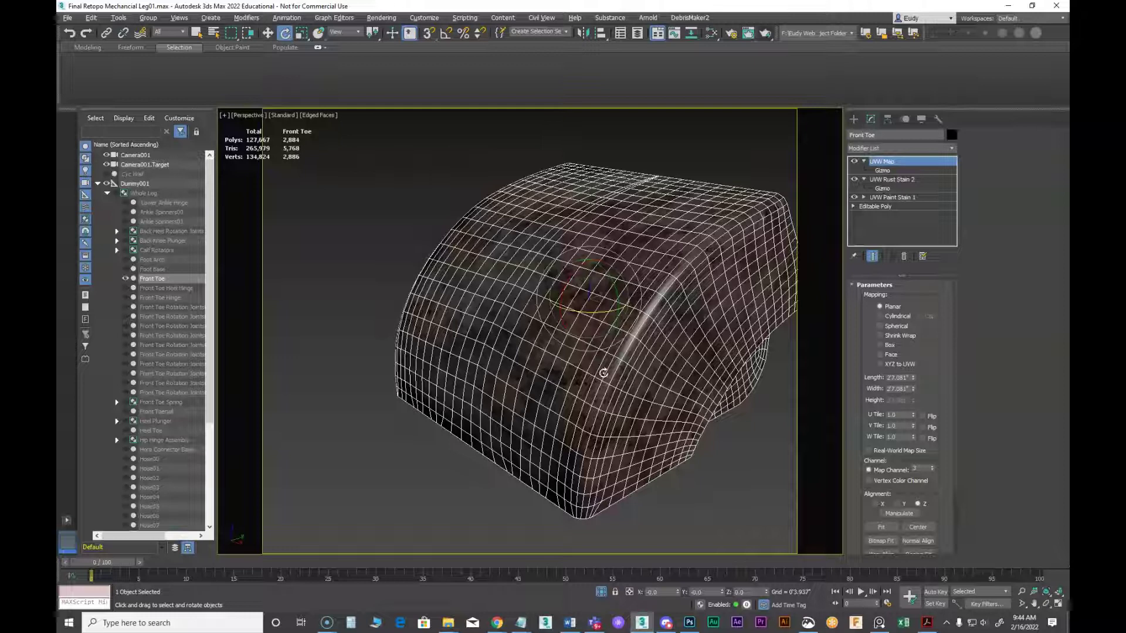
Add a new VertexPaint modifier to the front toe and try out its vertex color display modes and paint brush
middle_click_drag(611, 307, 571, 302, "alt")
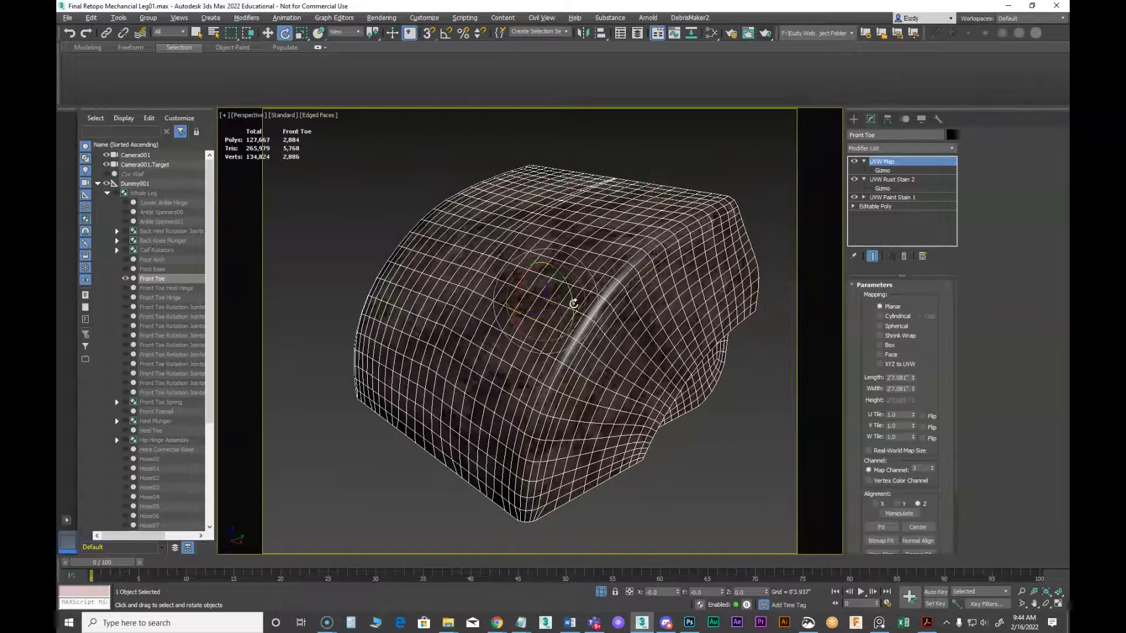
left_click(949, 150)
left_click_drag(956, 174, 970, 485)
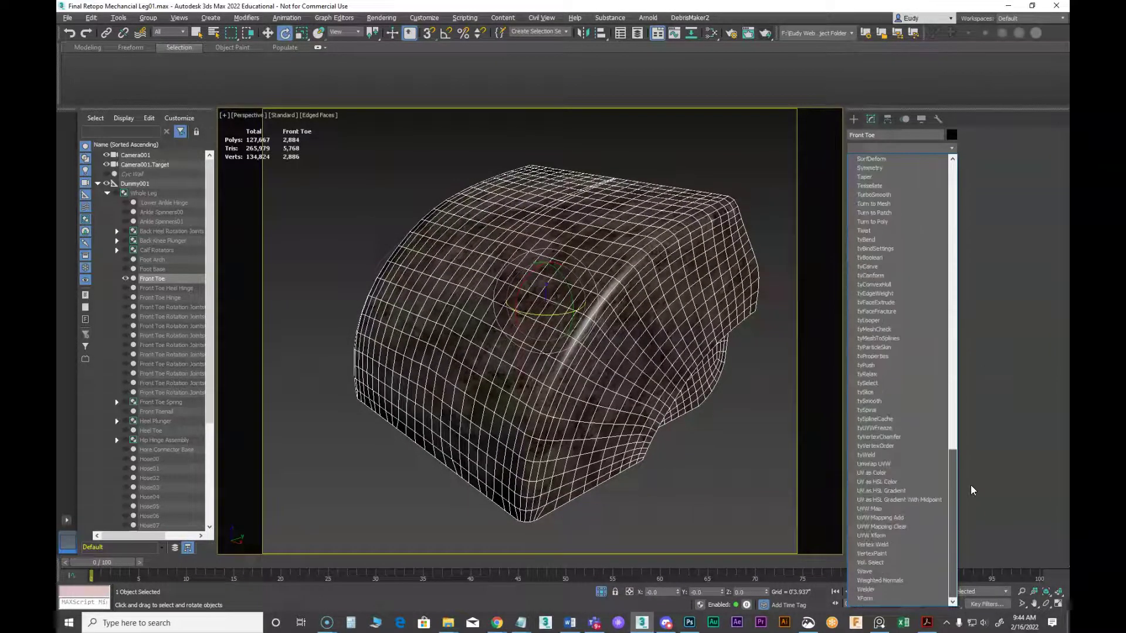
left_click(872, 554)
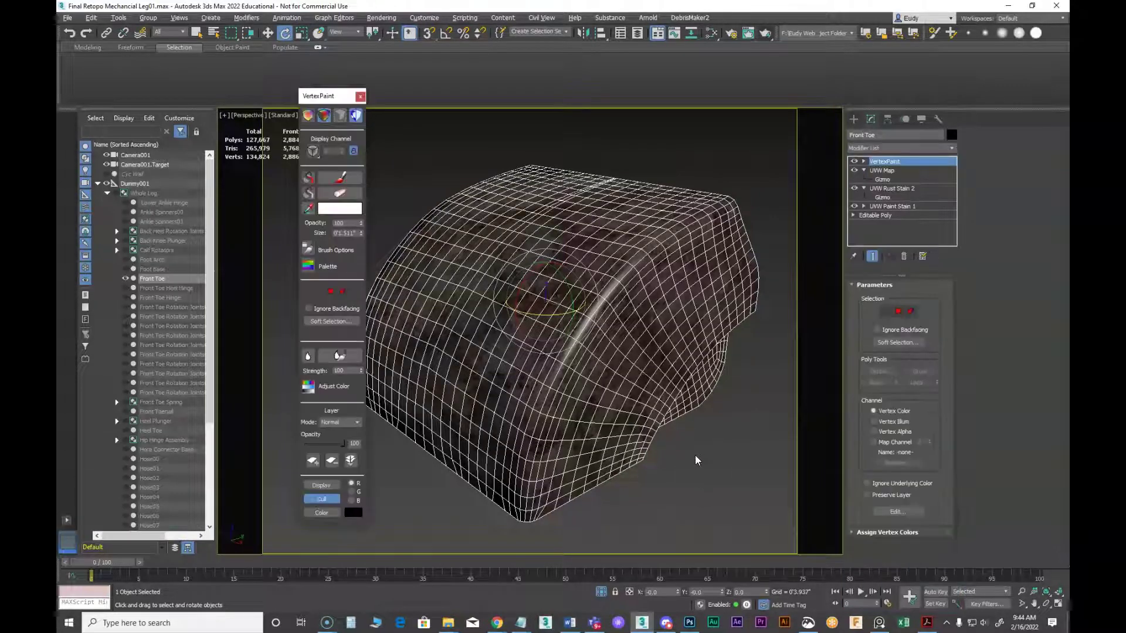
left_click(309, 118)
left_click(324, 119)
left_click(339, 177)
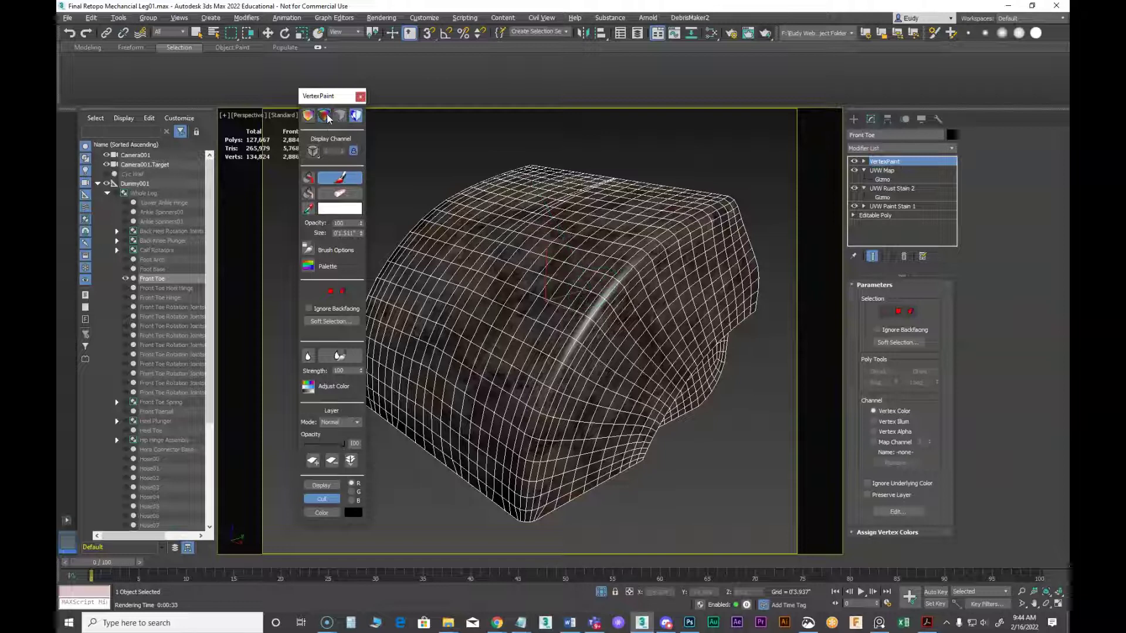
left_click(309, 116)
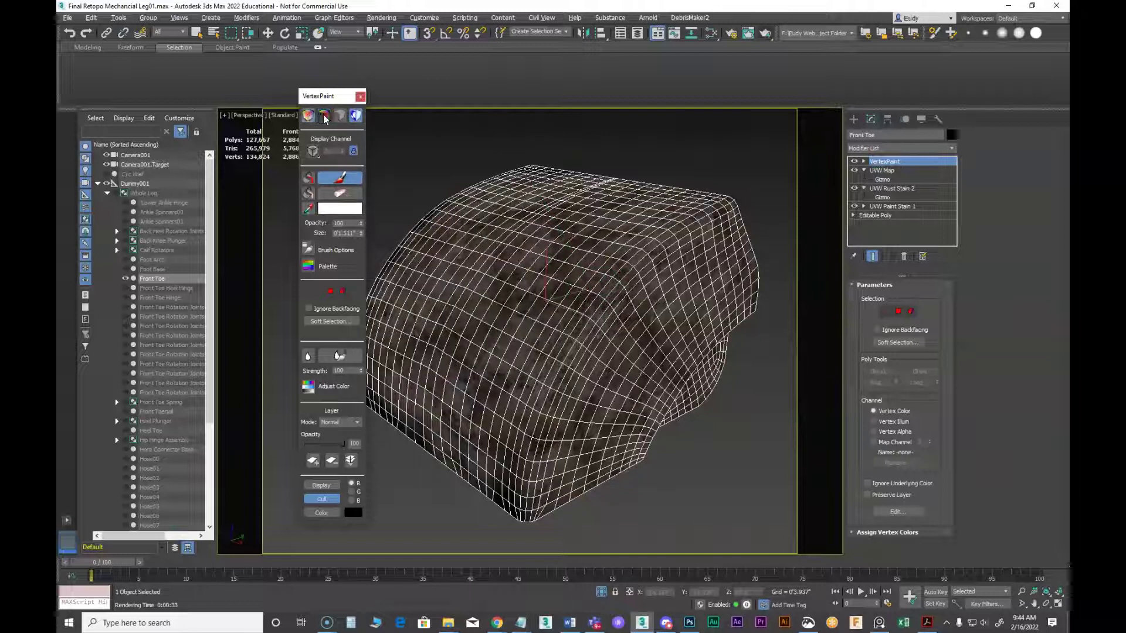
Move VertexPaint directly above Editable Poly and disable the UVW Map, UVW Rust Stain 2 and UVW Paint Stain 1 modifiers
left_click_drag(883, 161, 881, 208)
left_click(854, 179)
left_click(855, 162)
left_click(854, 197)
Check VertexPaint's vertex selection and vertex color display modes, and open the front toe's object commands
key("1")
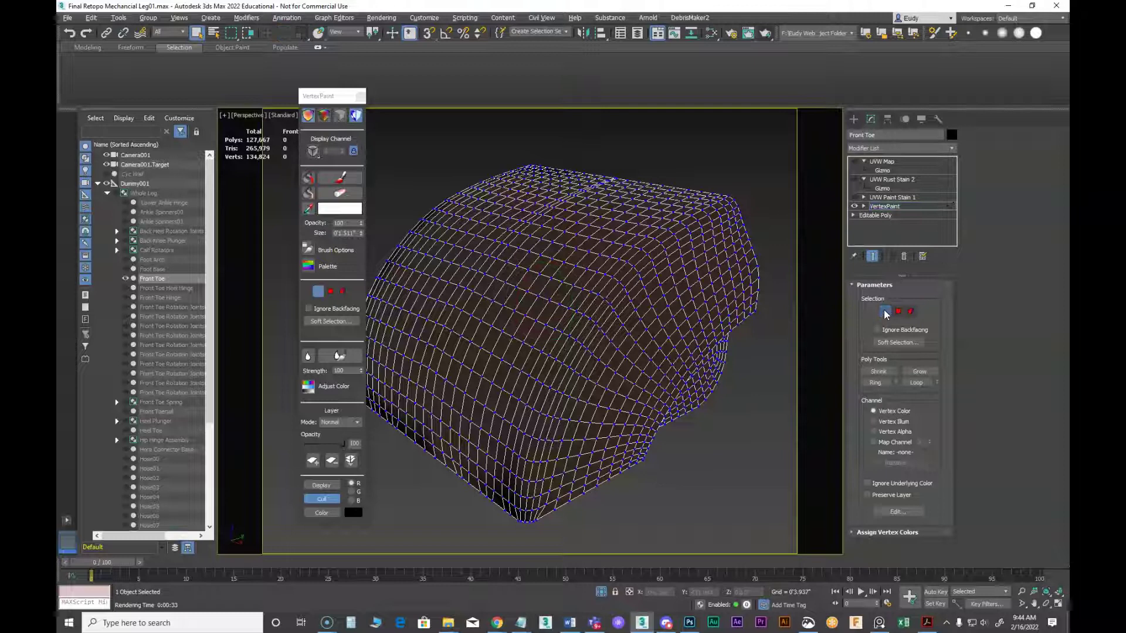
left_click(891, 205)
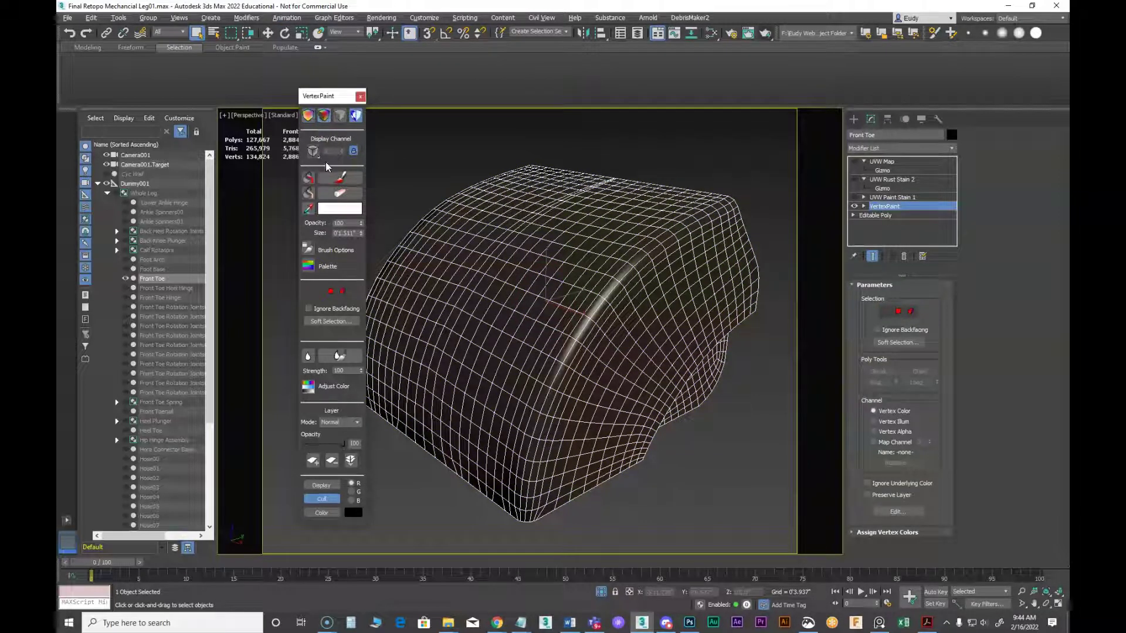
left_click(309, 118)
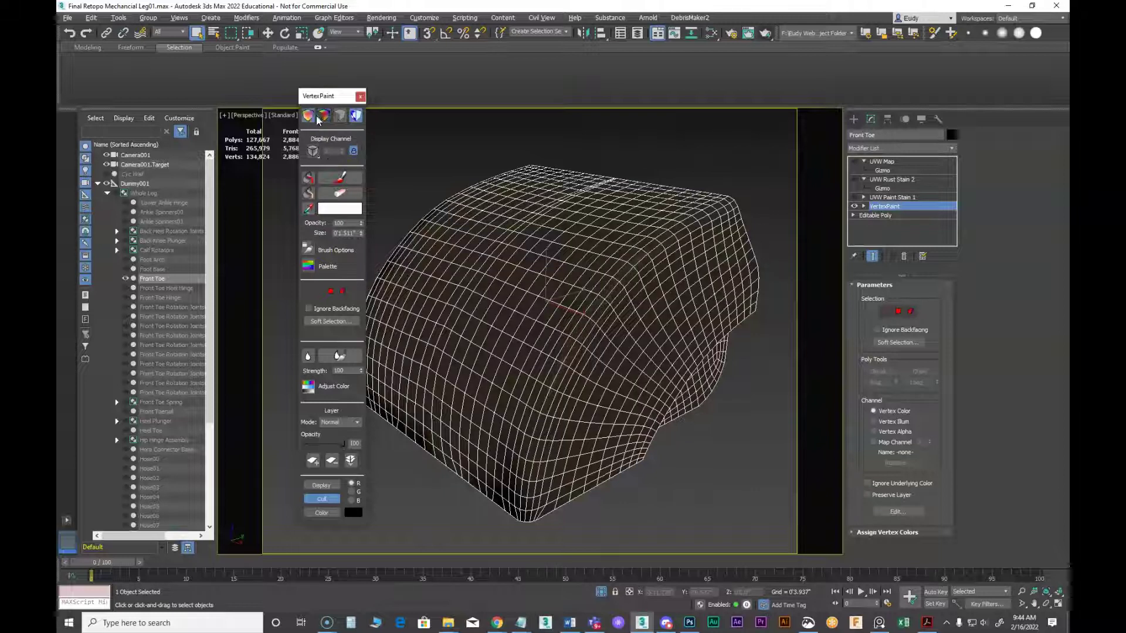
left_click(320, 116)
right_click(553, 270)
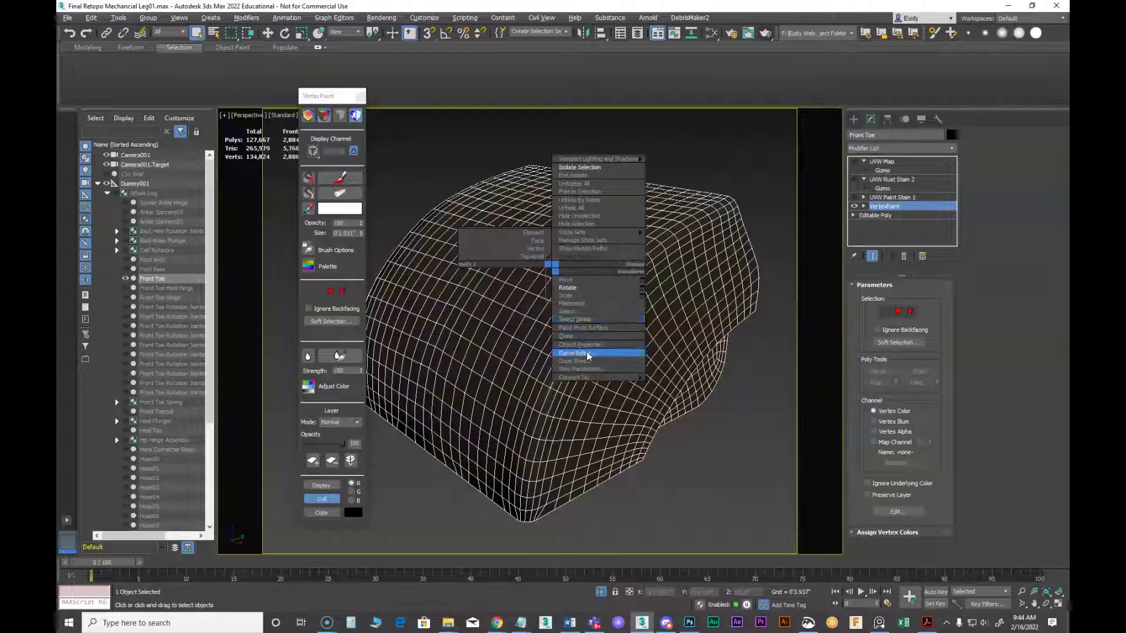